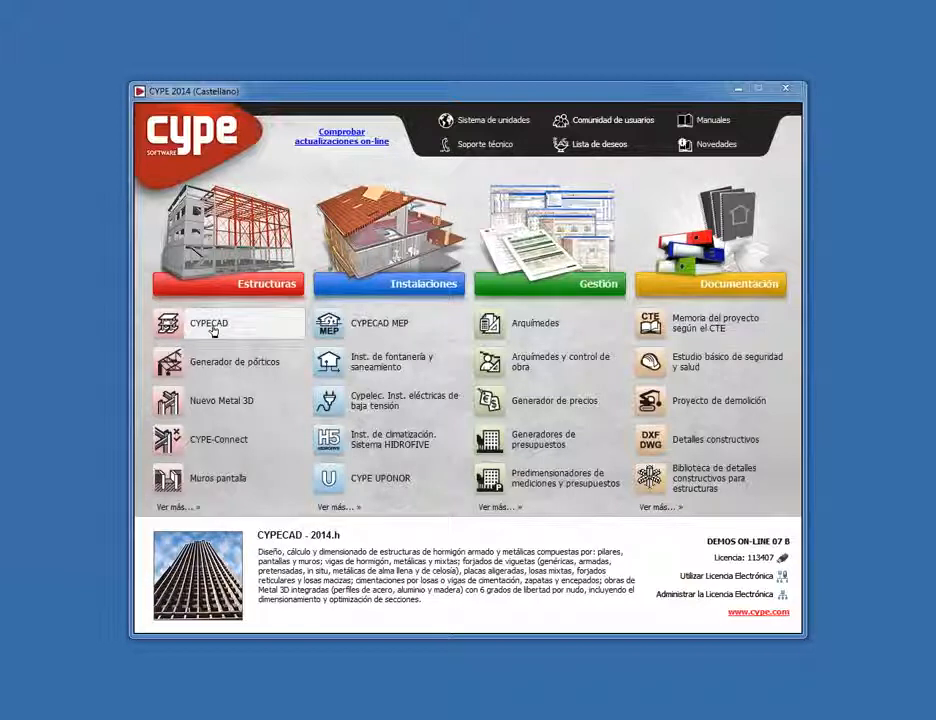
Step: Launch CYPECAD and close the calculation error report for the job EJEMPLO_5bis
left_click(211, 330)
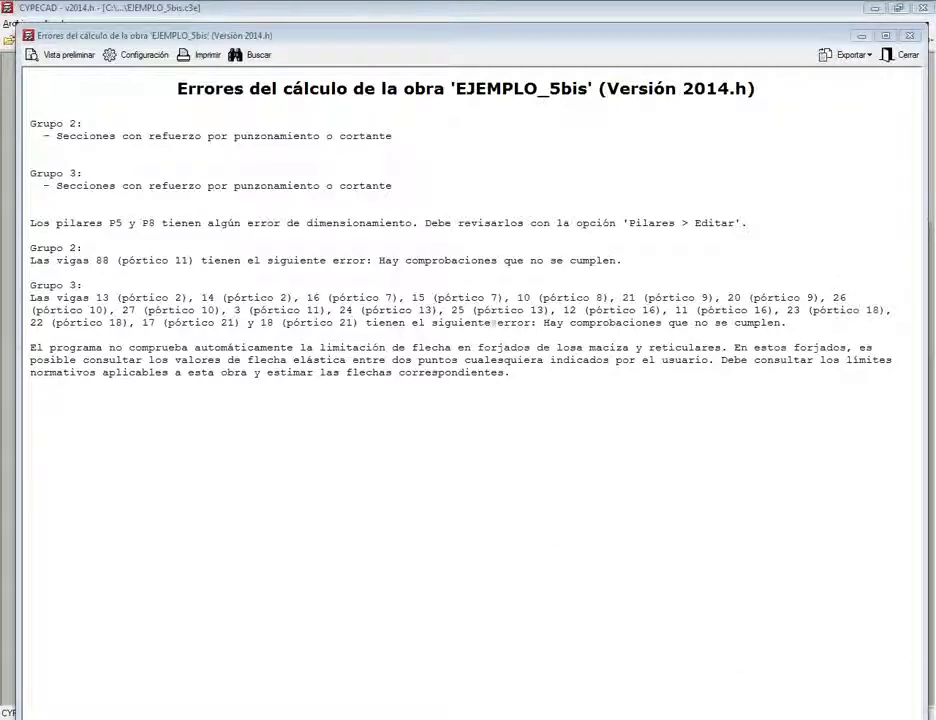
left_click(898, 56)
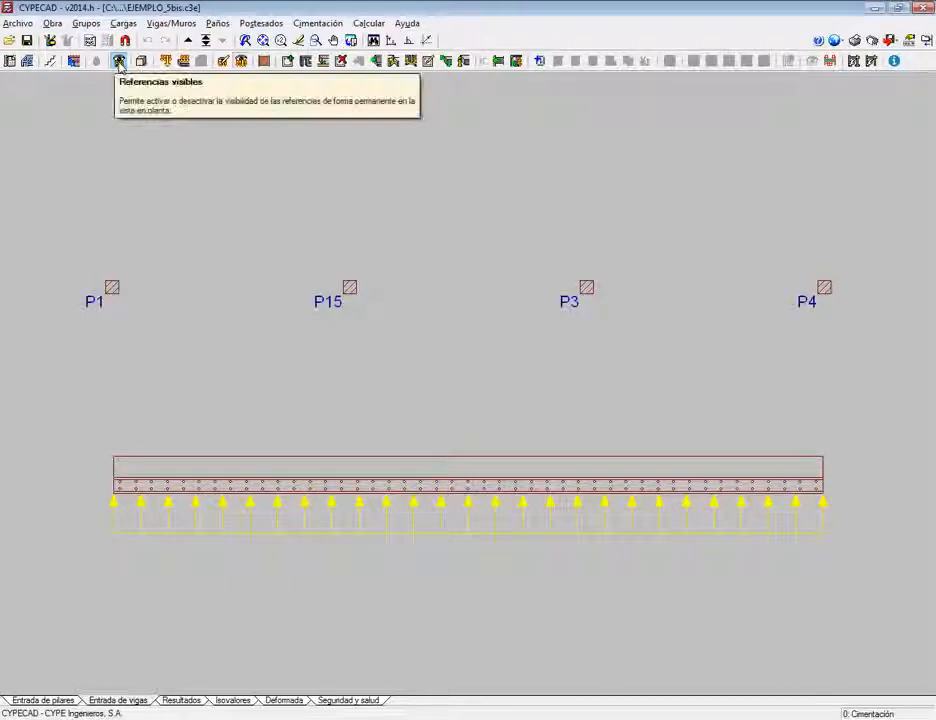
Step: Hide the special loads in the beam entry plan and move up from the foundation to the Forjado 1 group
left_click(119, 61)
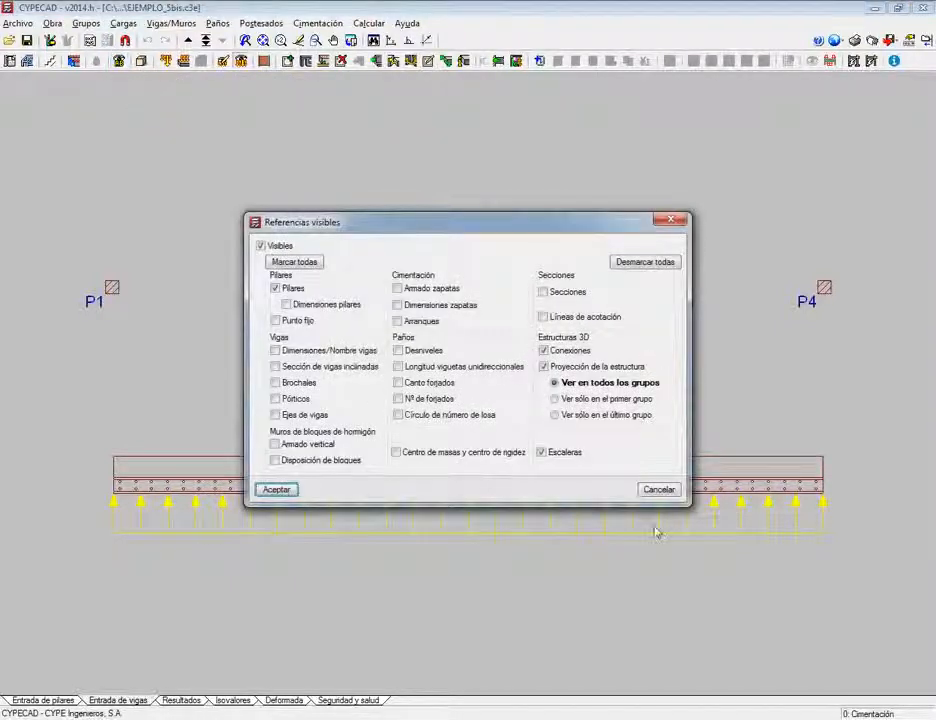
left_click(661, 490)
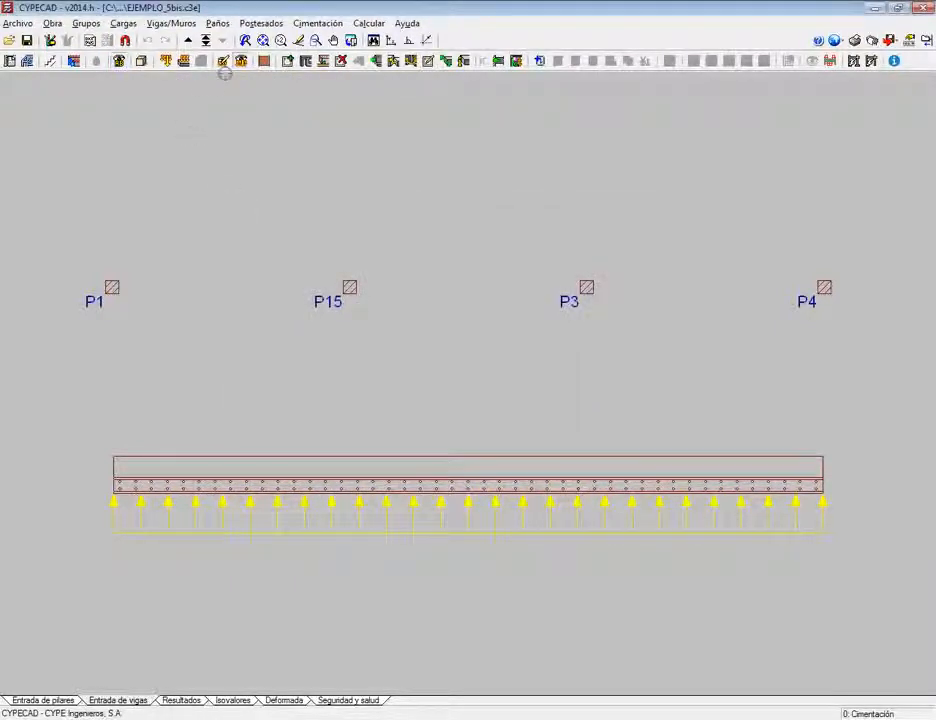
left_click(241, 63)
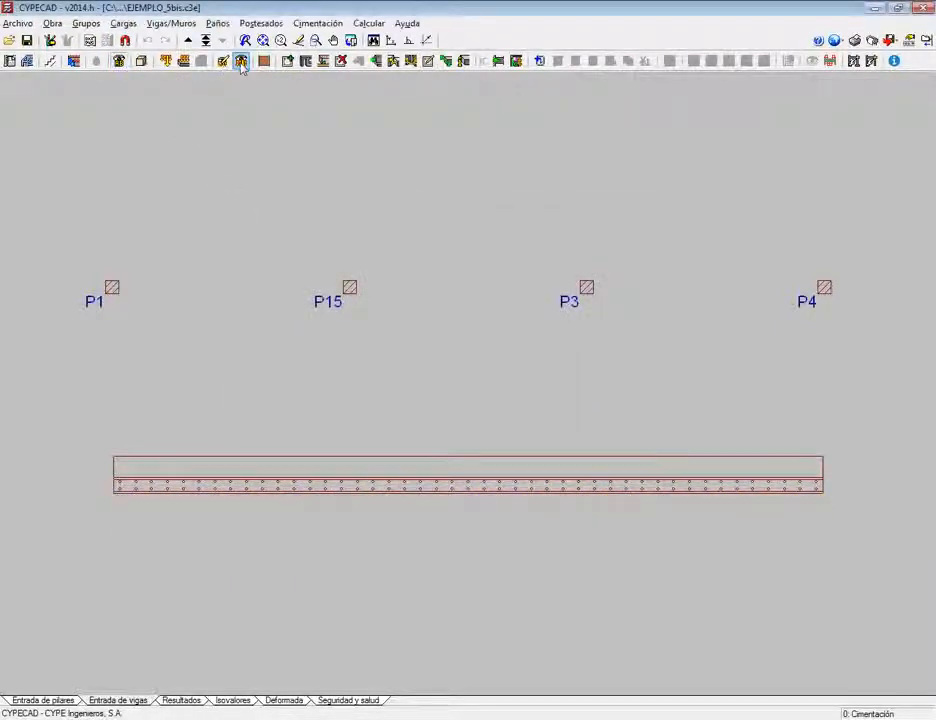
left_click(188, 42)
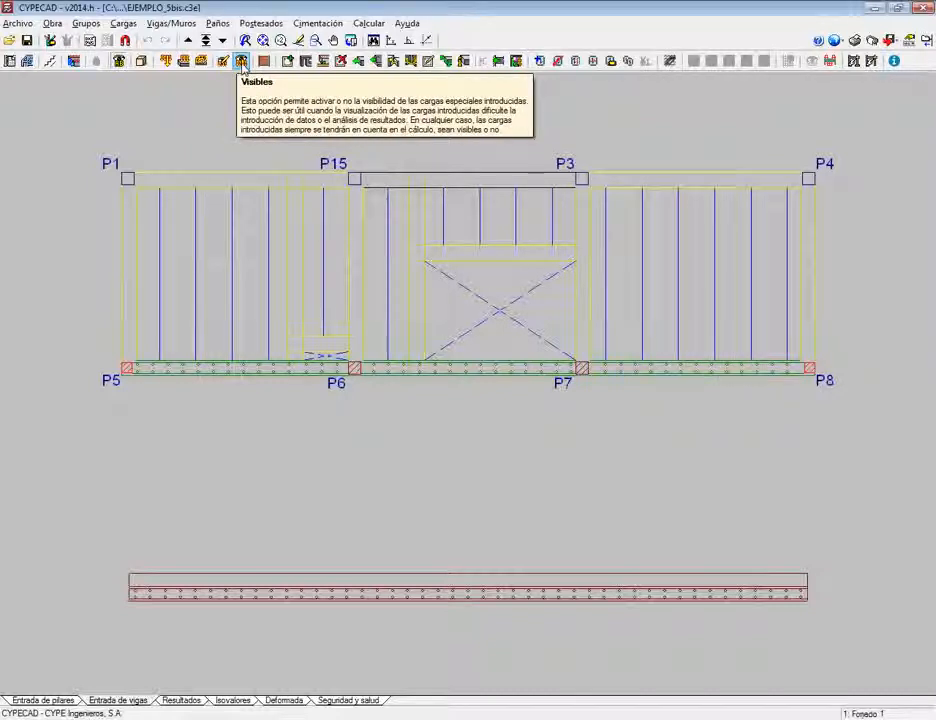
left_click(241, 62)
left_click(241, 62)
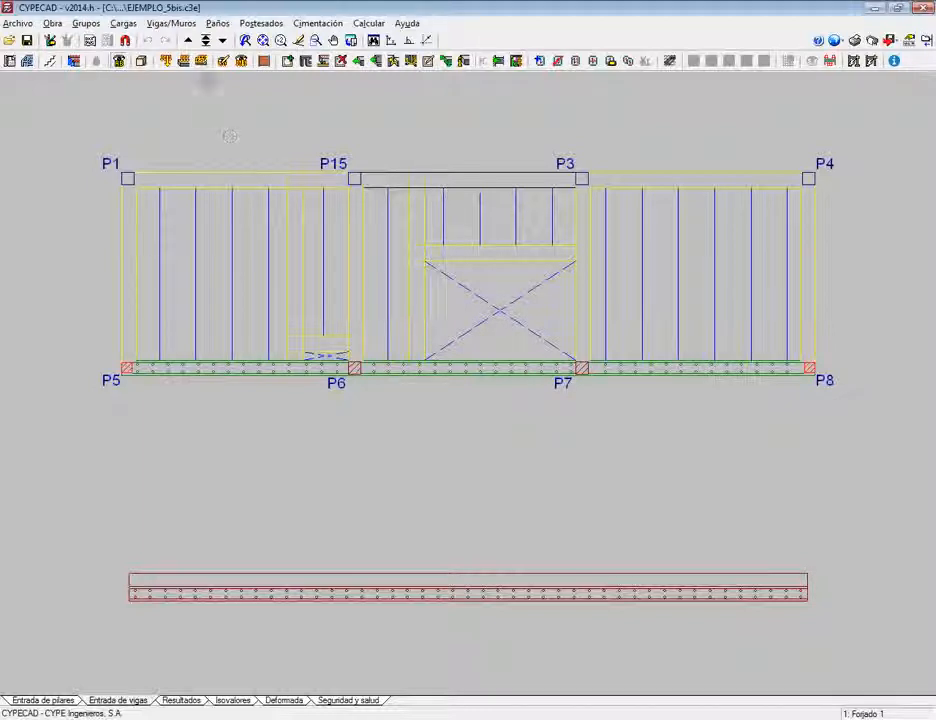
Step: Go up through Forjado 2 to Forjado 3 and inspect the sloping roof plan around column P5
left_click(187, 41)
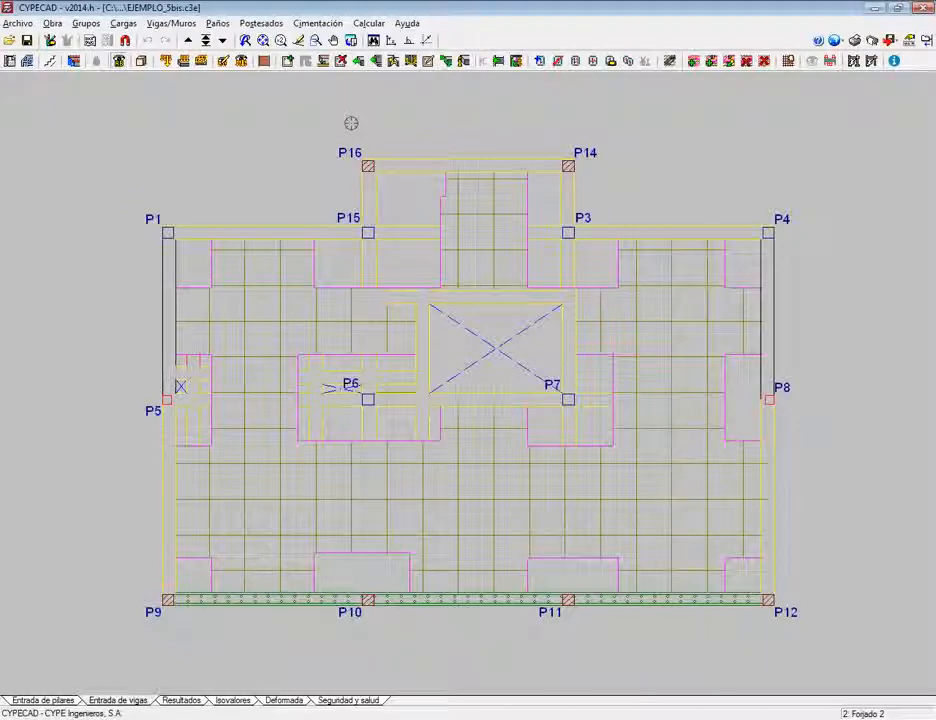
left_click(188, 41)
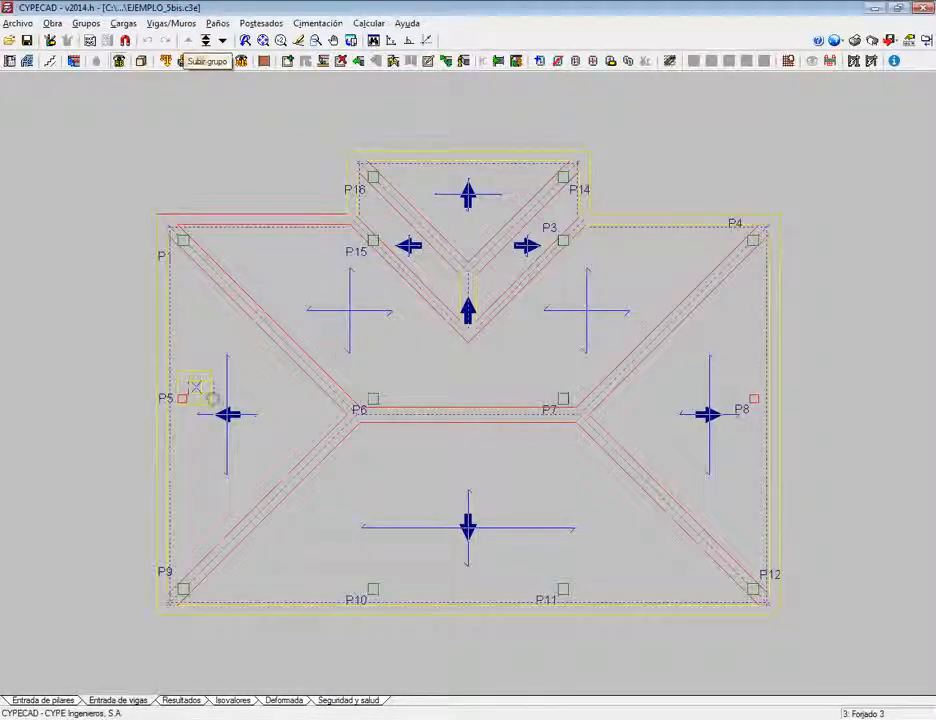
scroll(196, 387, "up", 5)
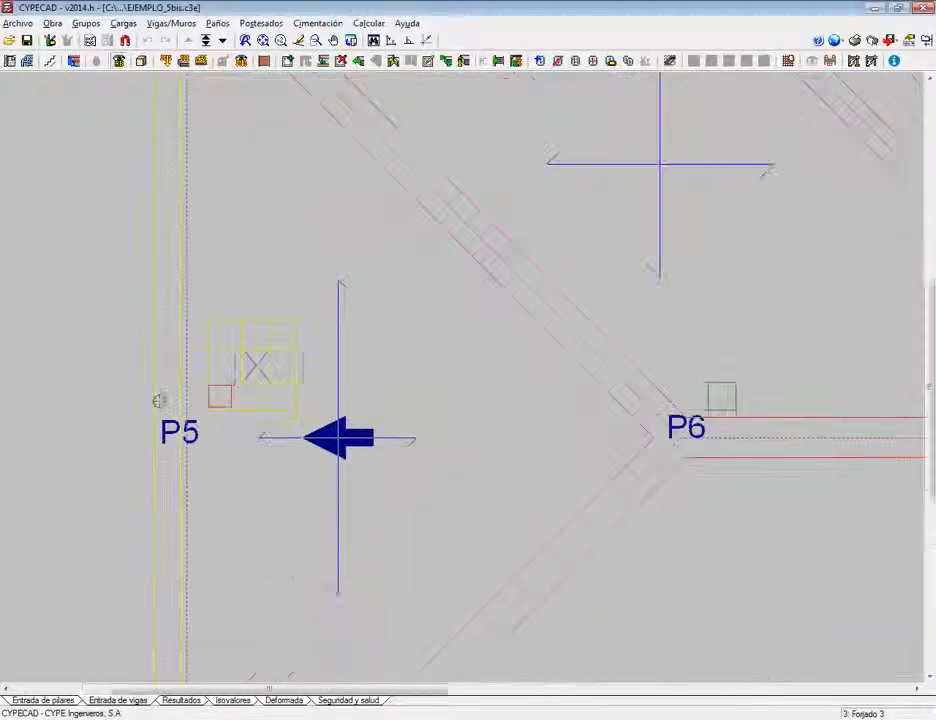
scroll(250, 345, "down", 5)
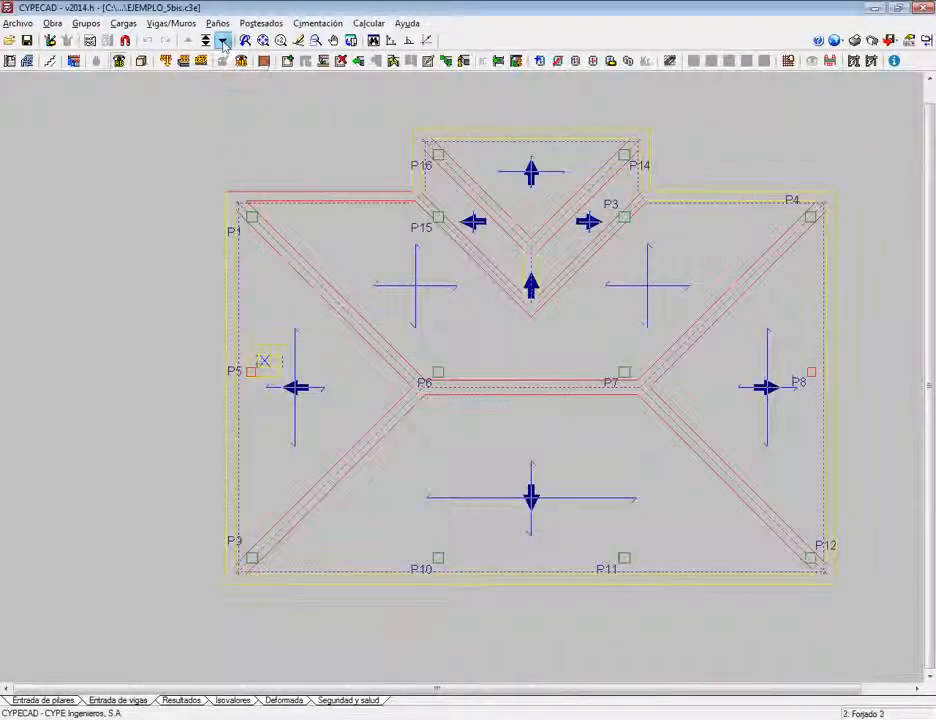
Step: Return to the Forjado 2 plan and examine its columns and beams, from P15 and P3 down to the P9–P12 line
left_click(222, 41)
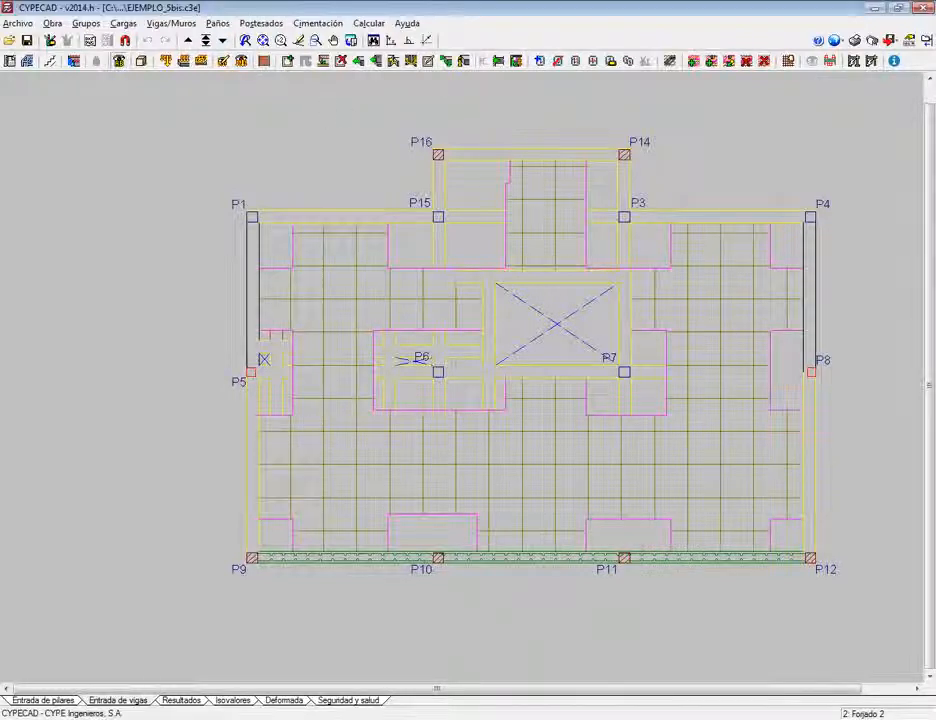
scroll(438, 216, "up", 4)
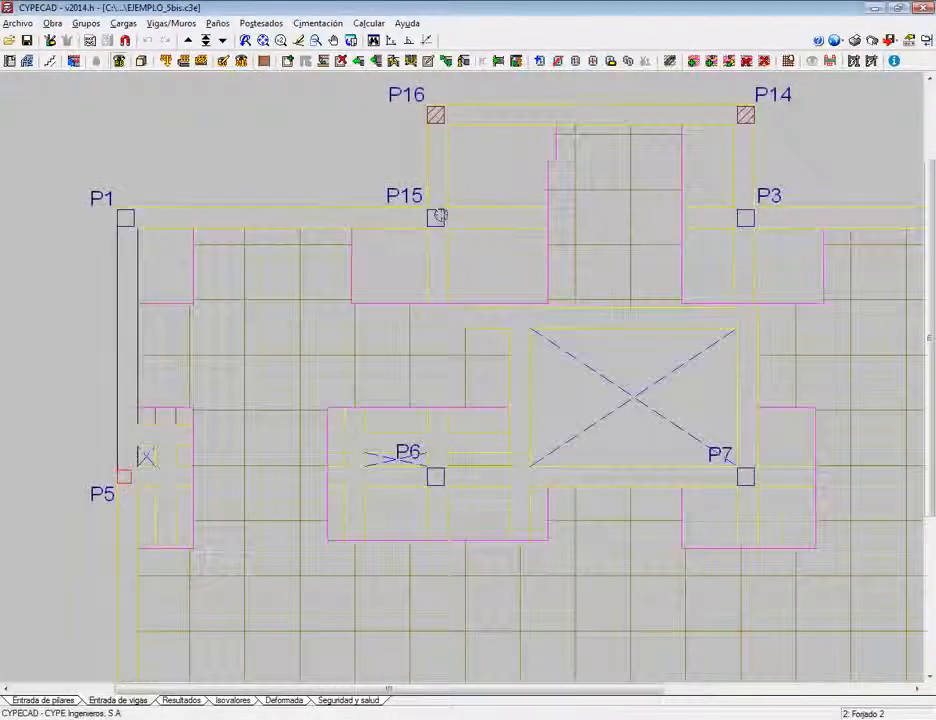
scroll(433, 233, "down", 3)
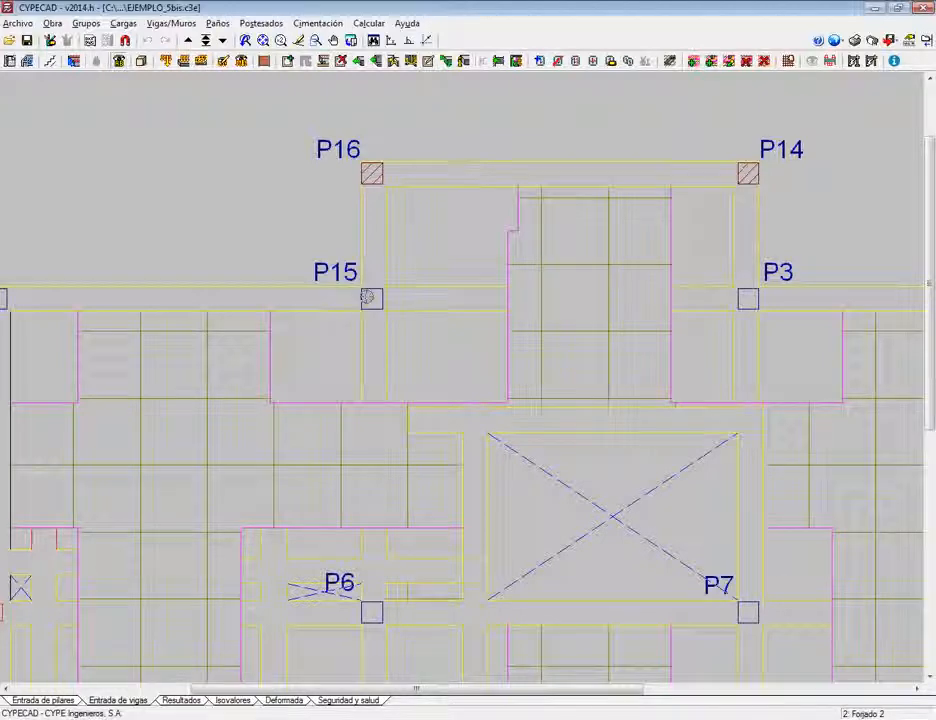
scroll(309, 300, "down", 2)
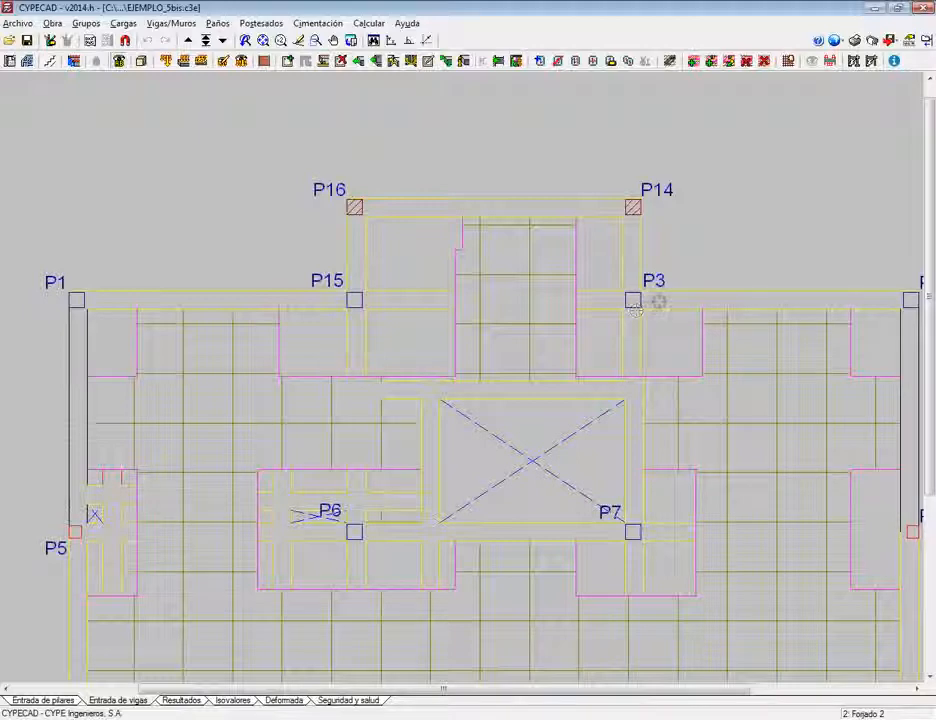
middle_click_drag(660, 304, 650, 236)
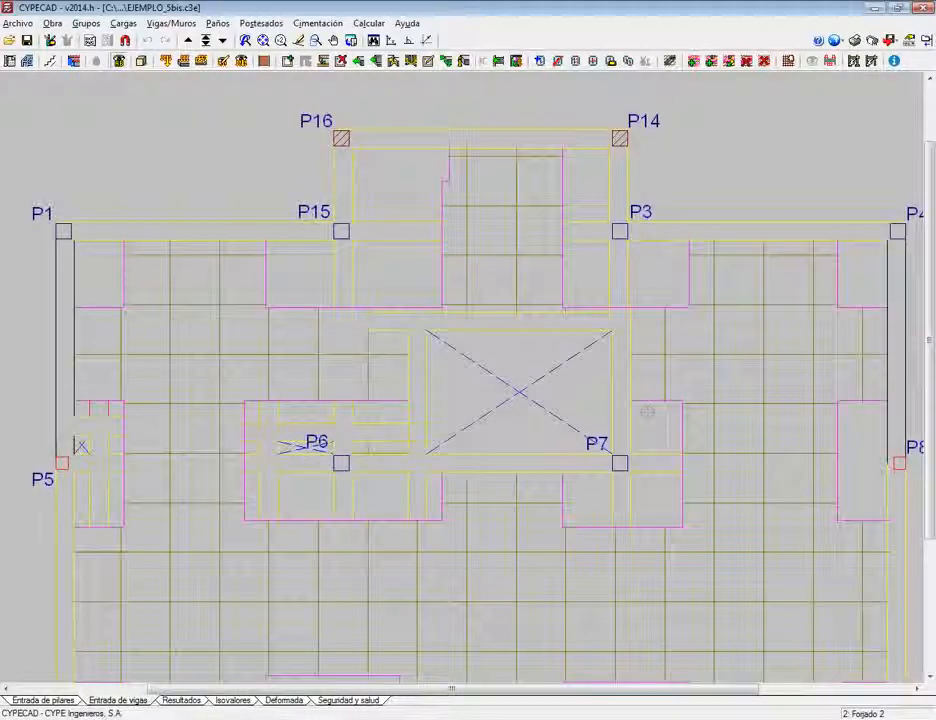
middle_click_drag(643, 436, 631, 318)
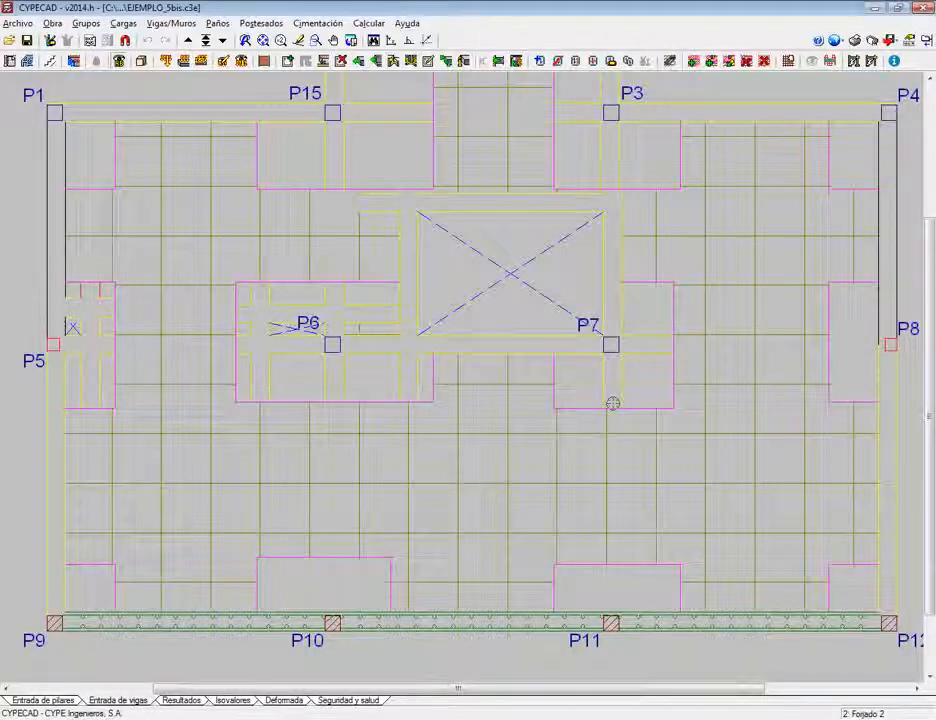
scroll(426, 230, "down", 1)
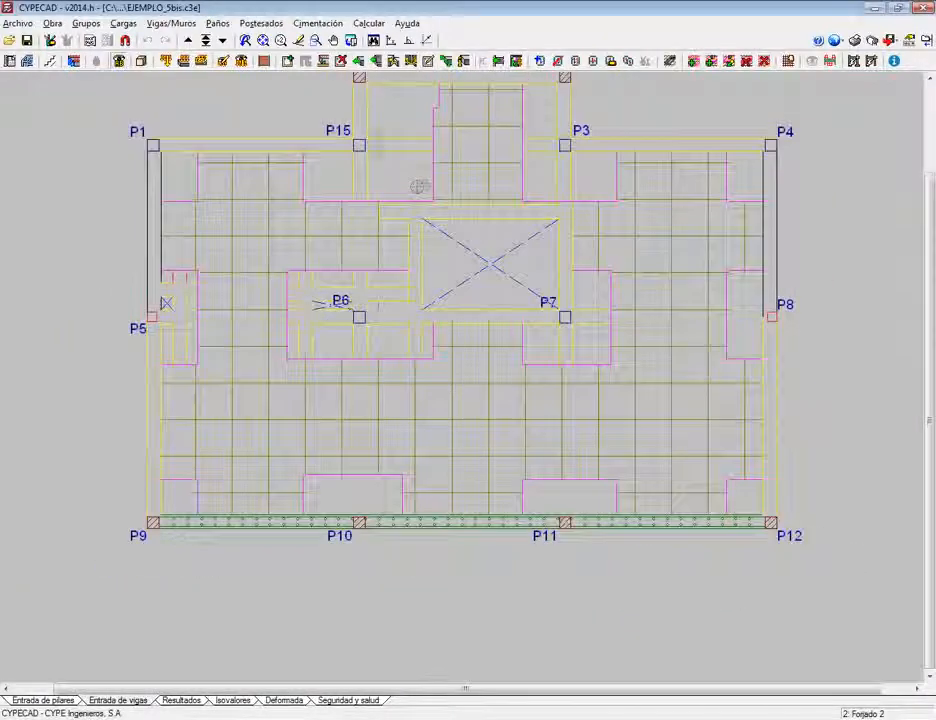
Step: Examine the beam extension at the corner of the large central opening in Forjado 2 and the beams around P6
scroll(418, 187, "up", 2)
scroll(392, 222, "up", 3)
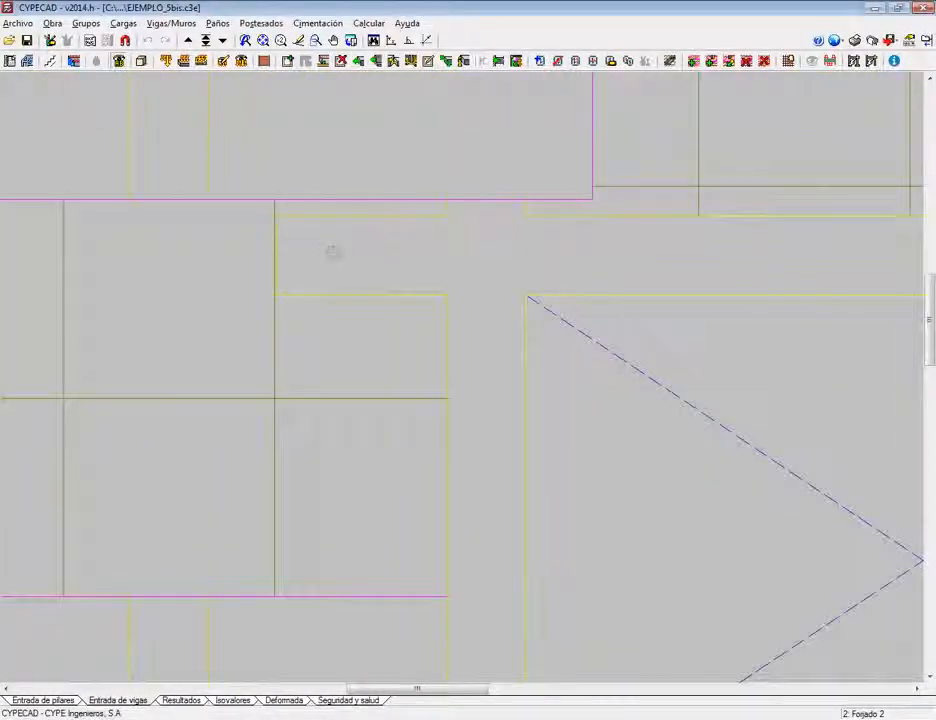
scroll(495, 253, "down", 2)
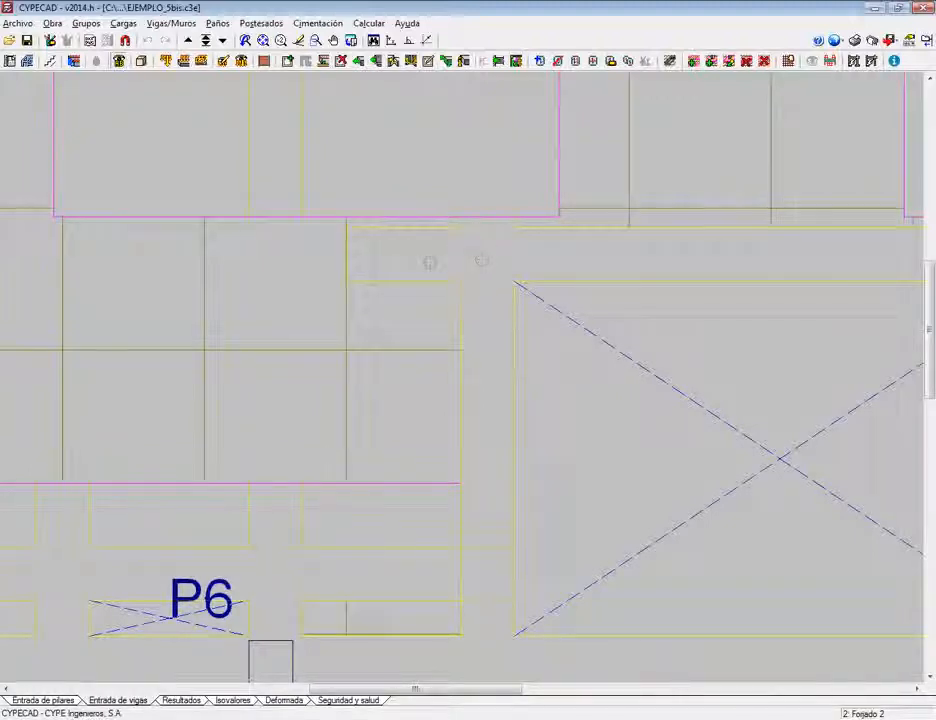
scroll(341, 263, "down", 1)
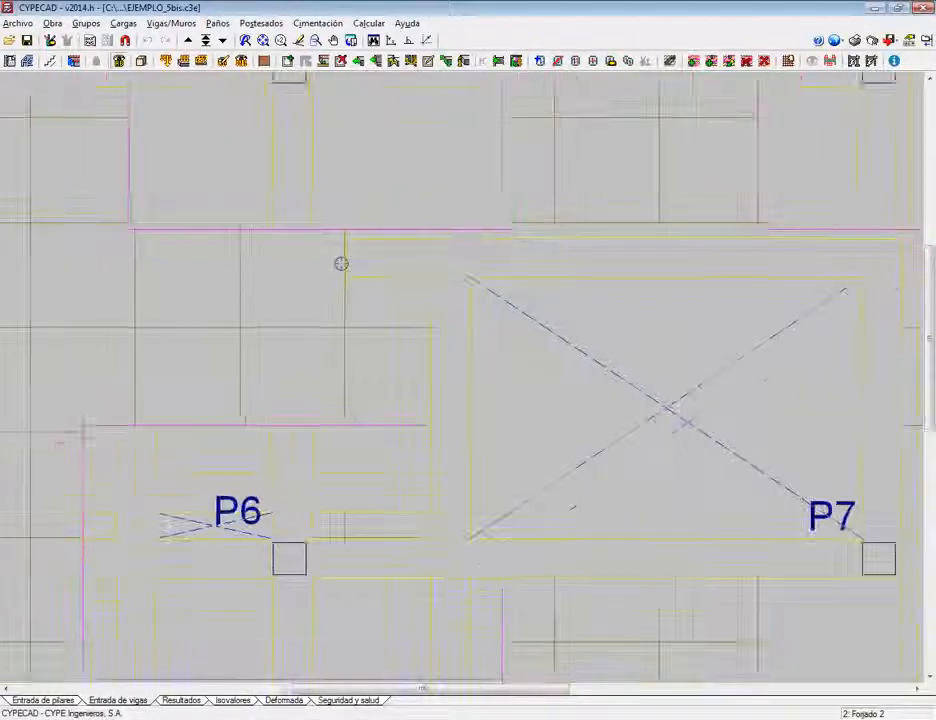
scroll(341, 263, "down", 1)
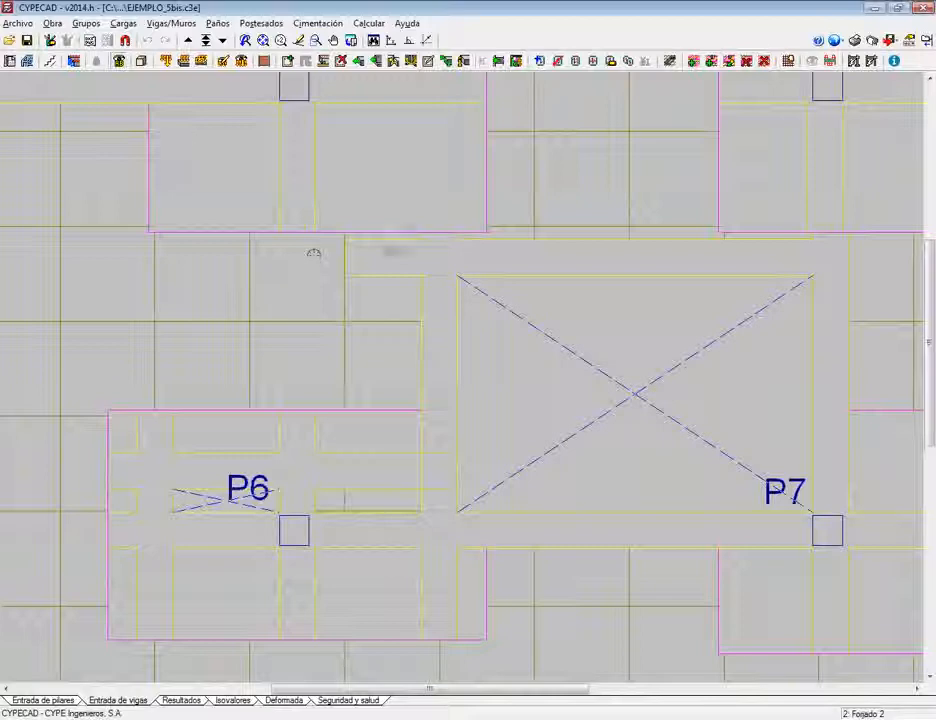
scroll(390, 255, "down", 3)
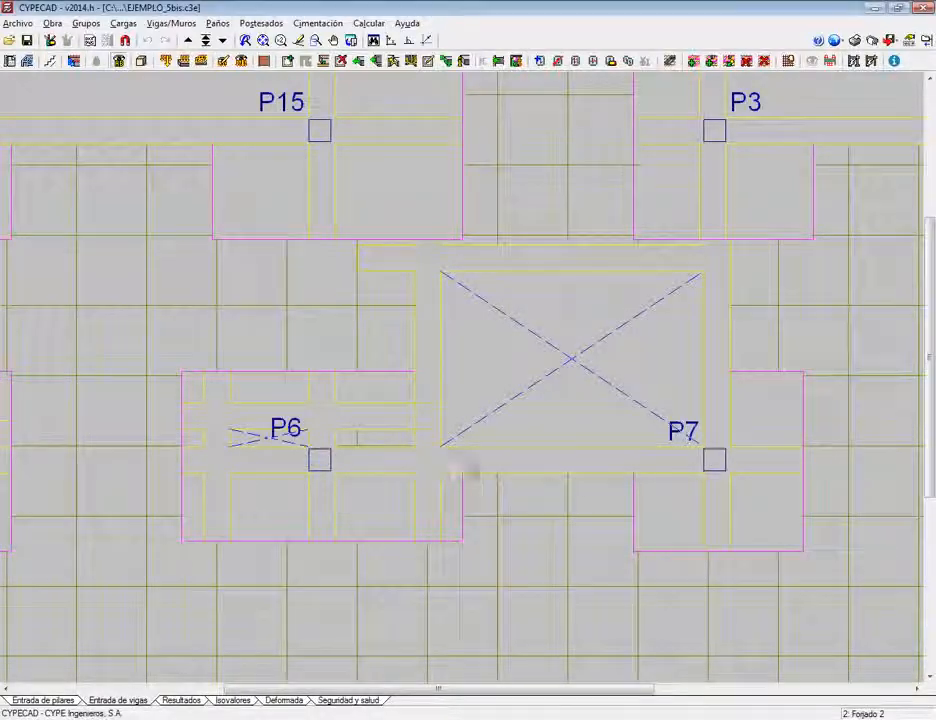
scroll(506, 456, "down", 2)
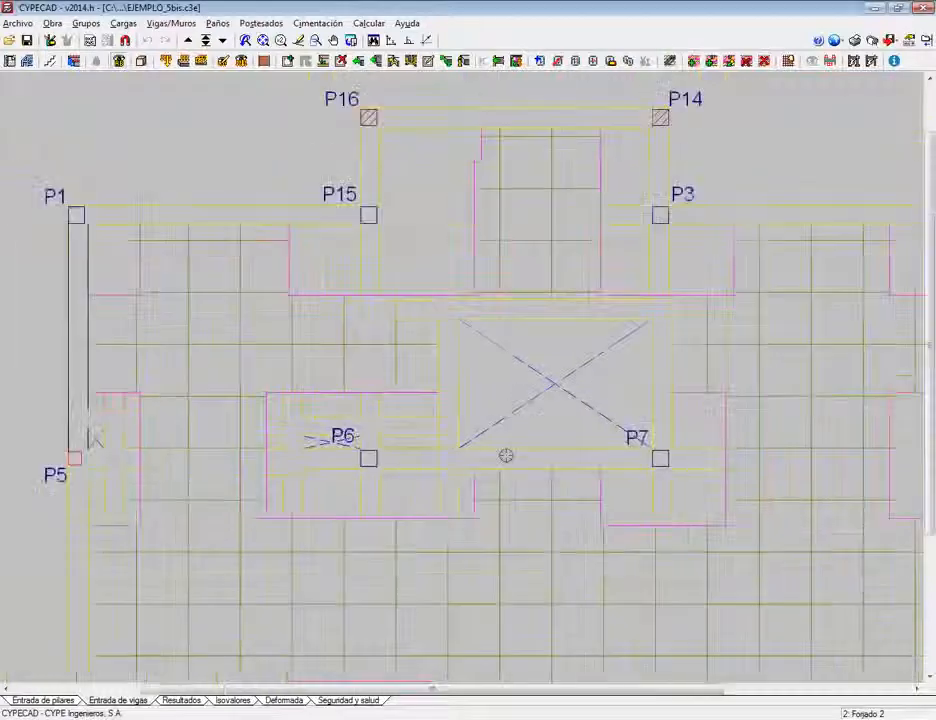
middle_click_drag(506, 440, 465, 396)
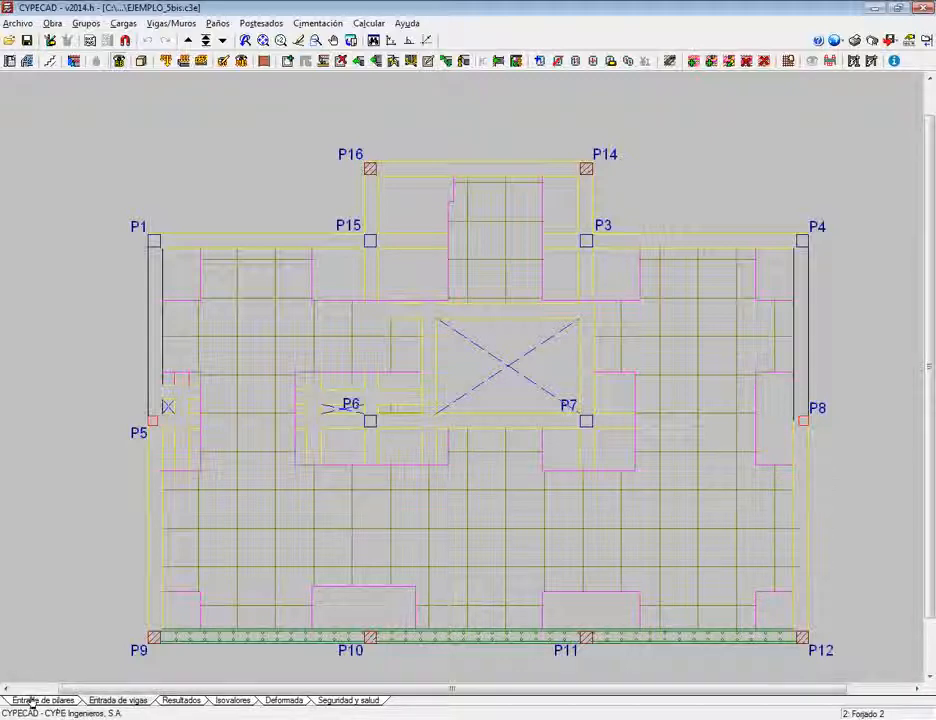
Step: Switch to the calculation results and open the column reinforcement editor for column P1
left_click(186, 700)
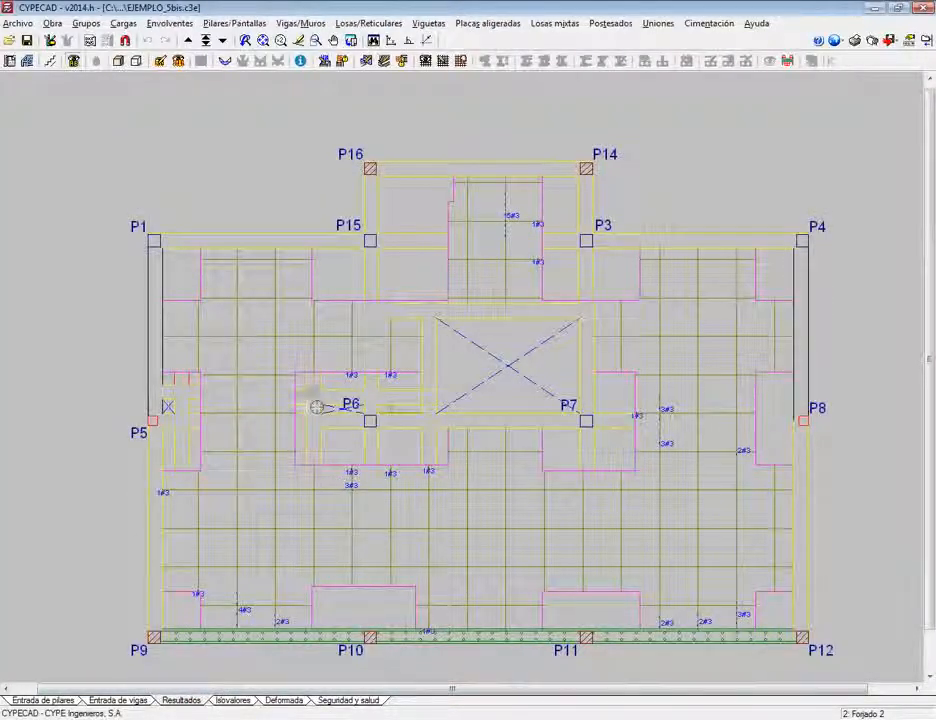
left_click(234, 23)
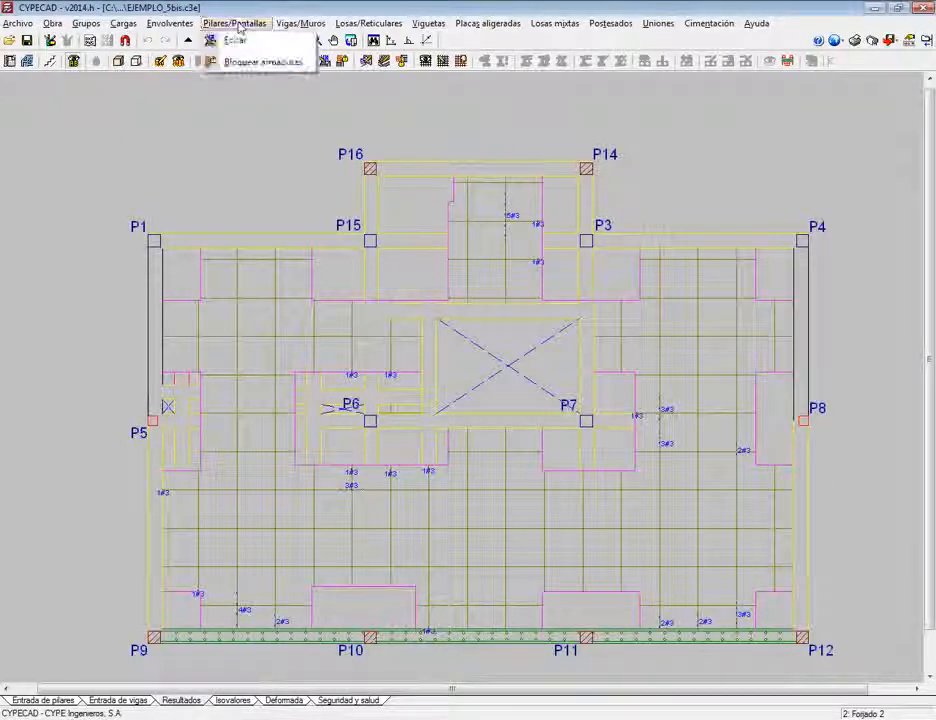
left_click(235, 40)
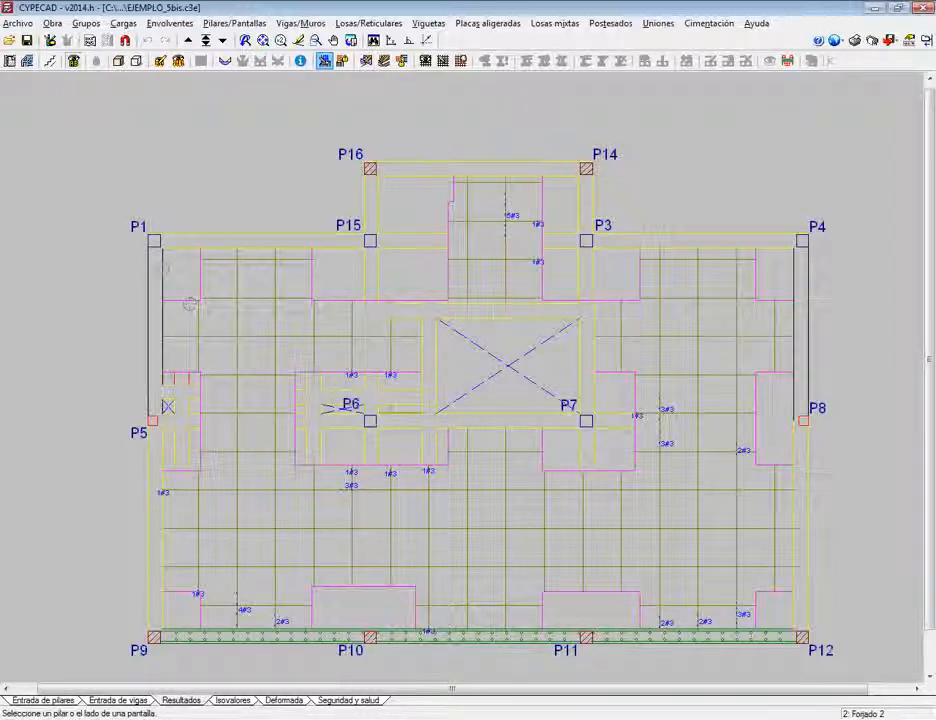
left_click(153, 239)
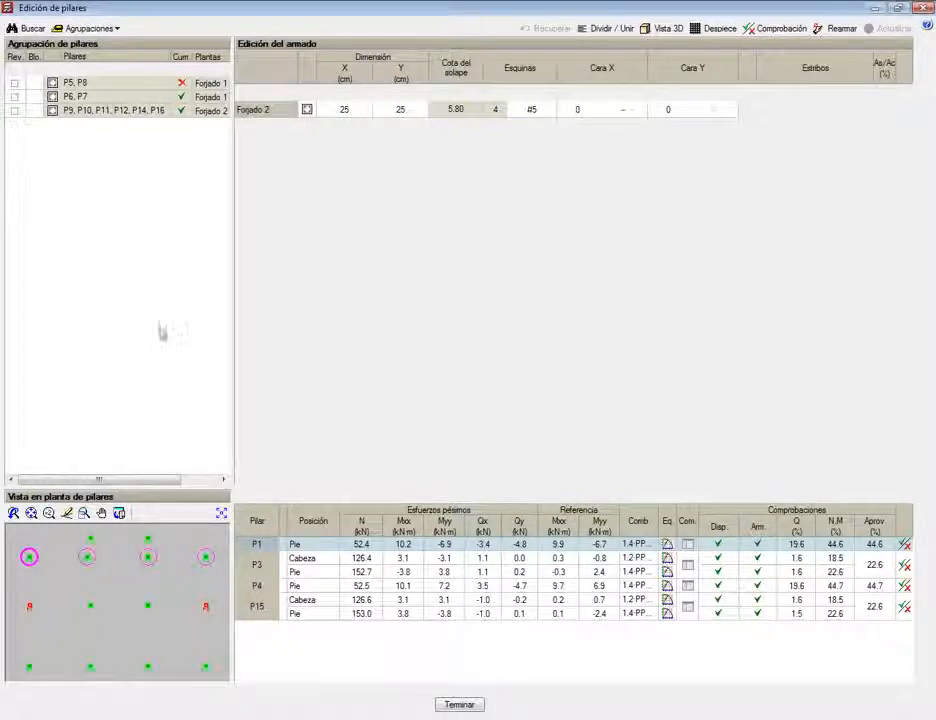
Step: Review the reinforcement and checks of the column groups containing P9, P6 and P1
left_click(83, 112)
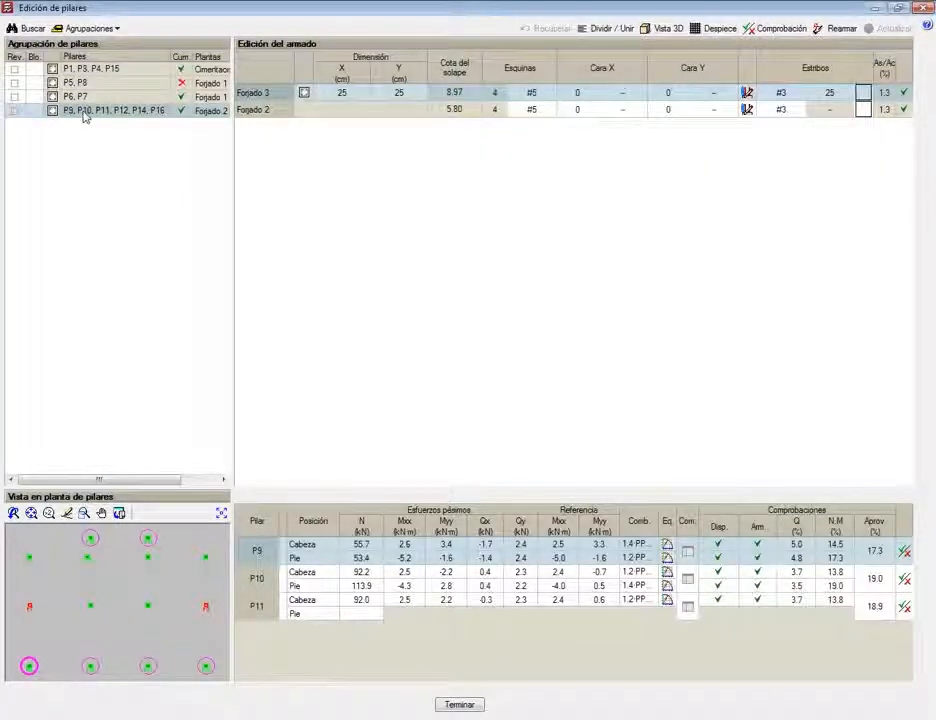
left_click(89, 96)
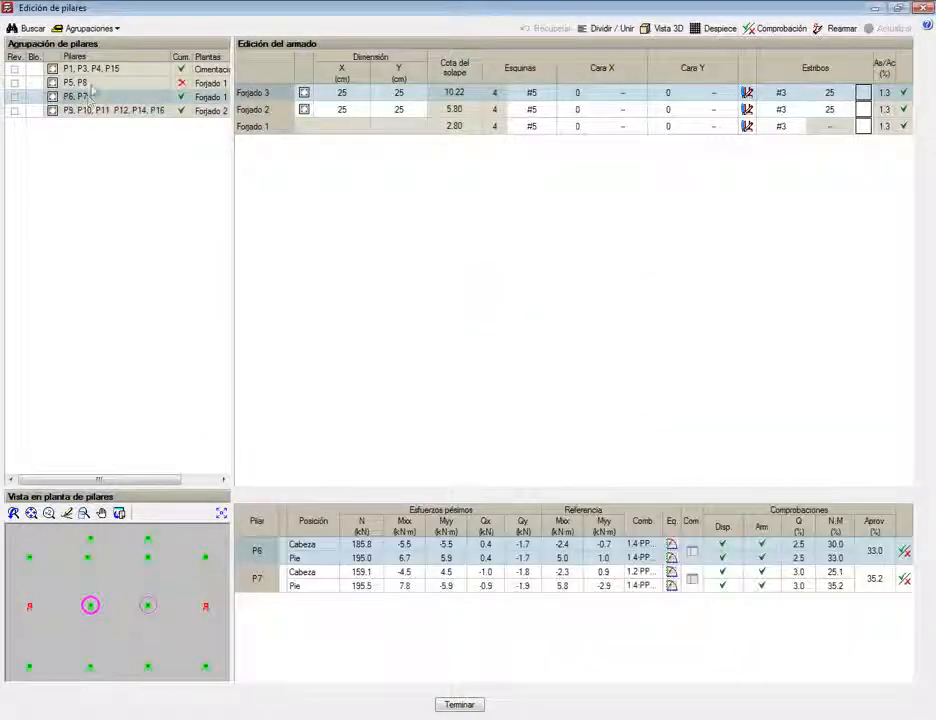
left_click(93, 70)
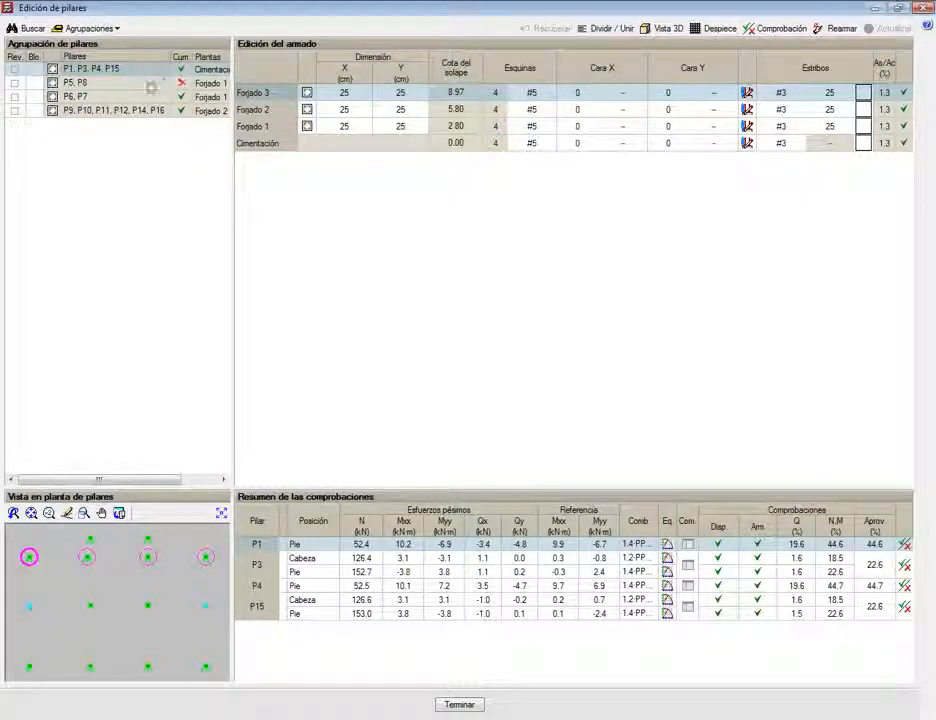
Step: Inspect the P6, P7 column group, its Forjado 3 Y dimension, and the worst-case forces at P6's foot and head
left_click(152, 97)
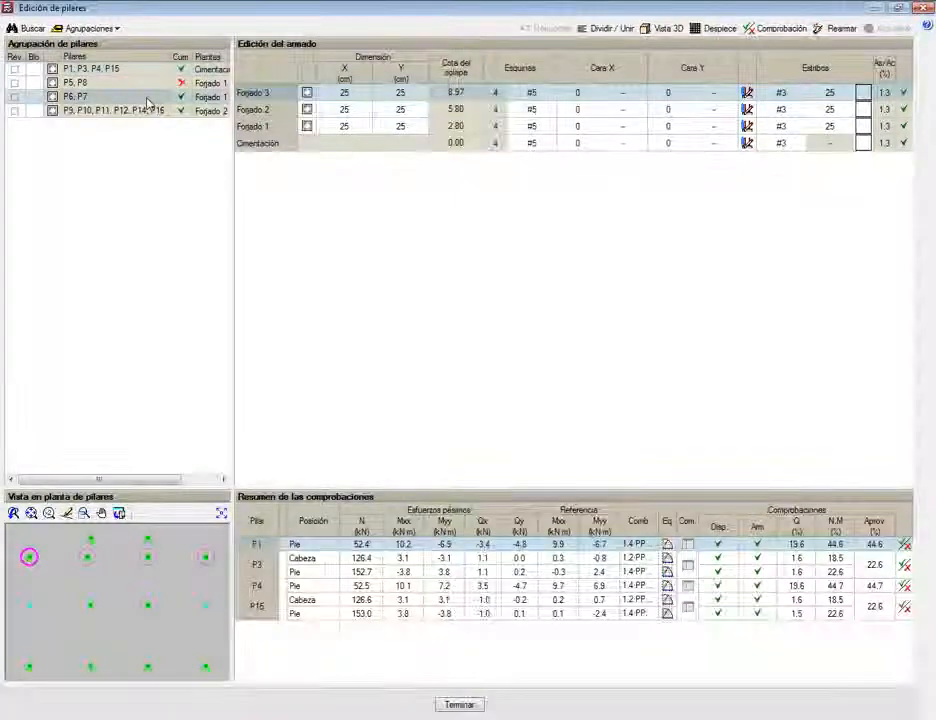
left_click(400, 93)
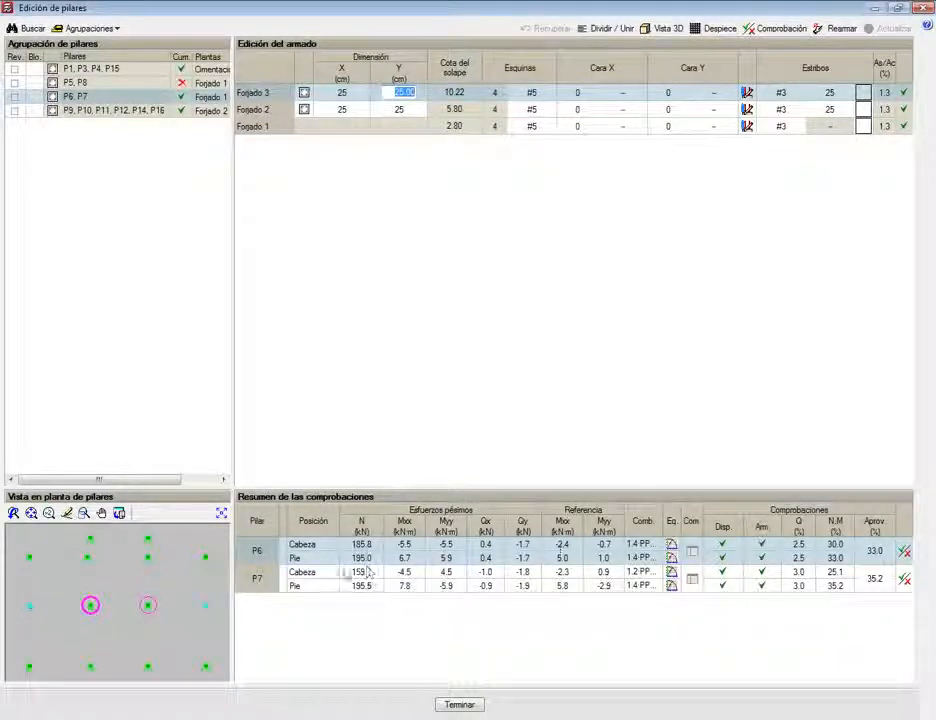
left_click(310, 560)
left_click(310, 547)
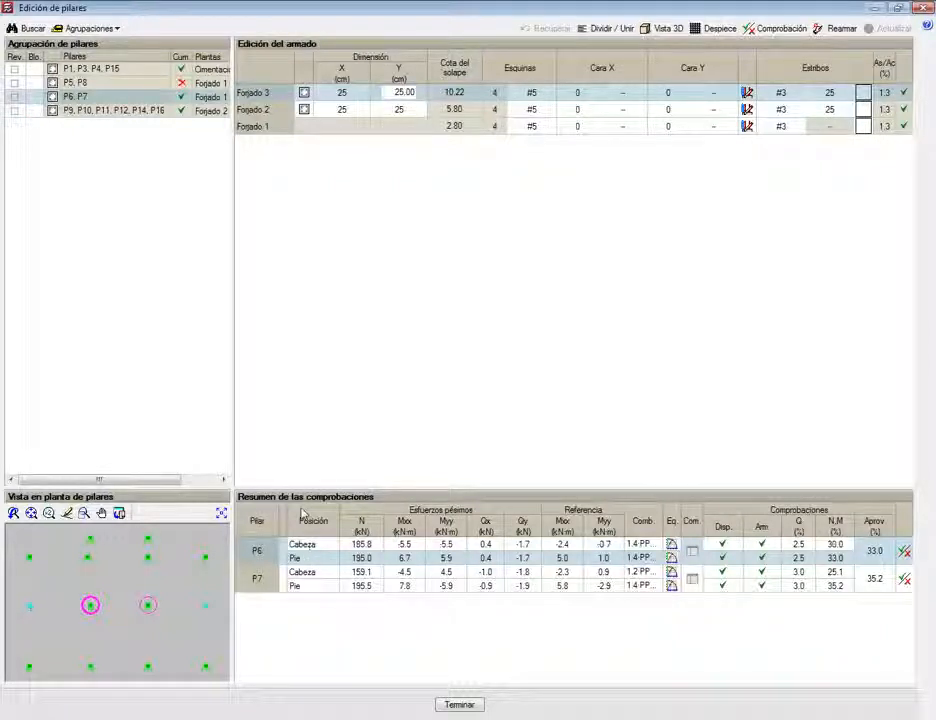
Step: Inspect the P5, P8 column group's section dimensions and its check summary at Forjado 3 and Forjado 2
left_click(108, 86)
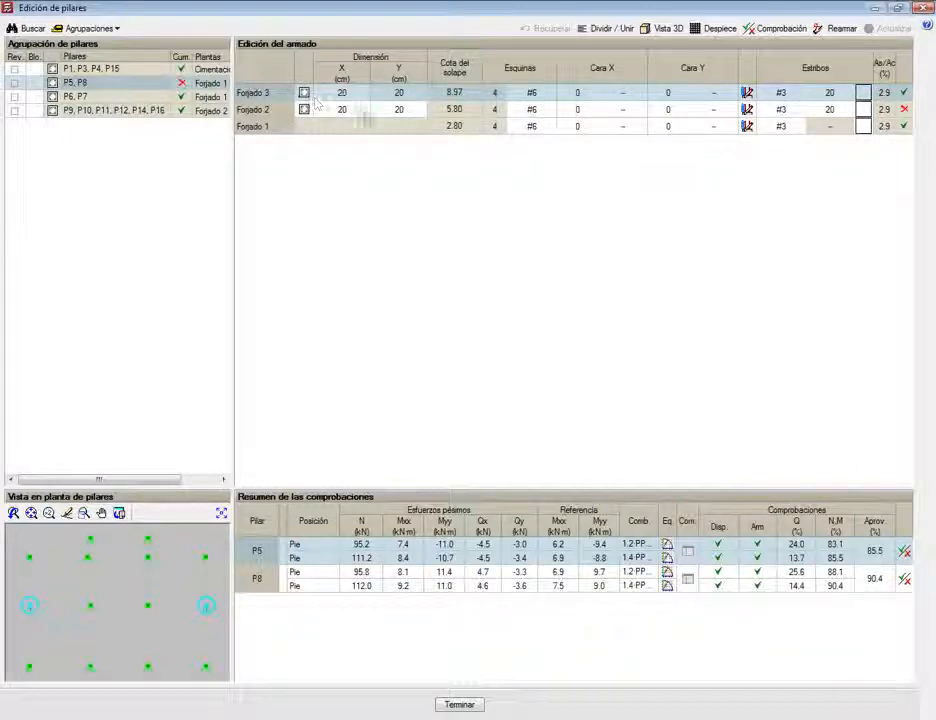
left_click(403, 110)
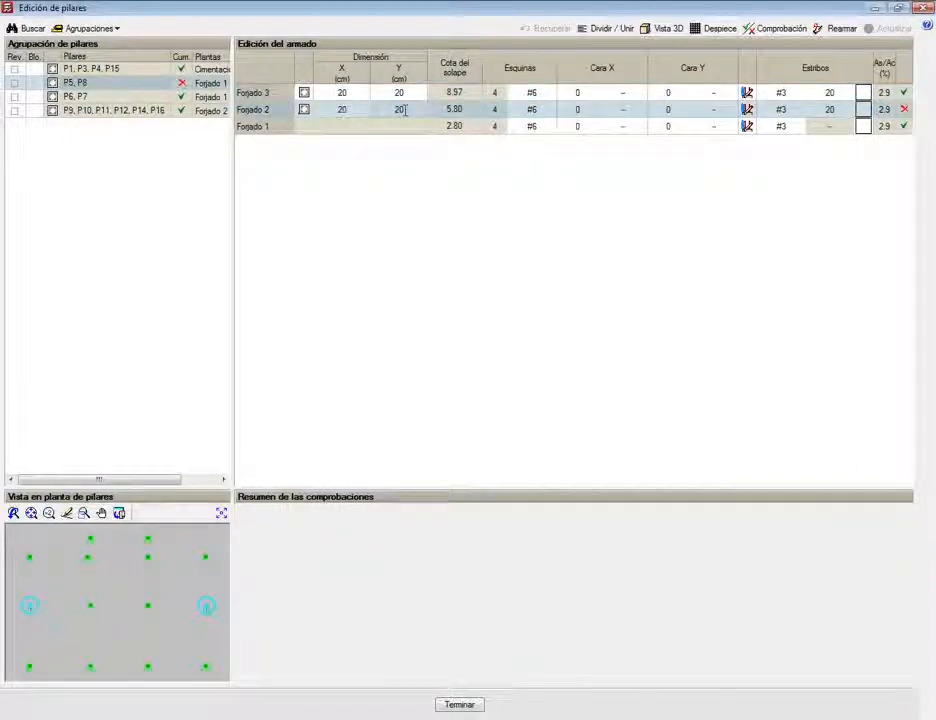
left_click(401, 93)
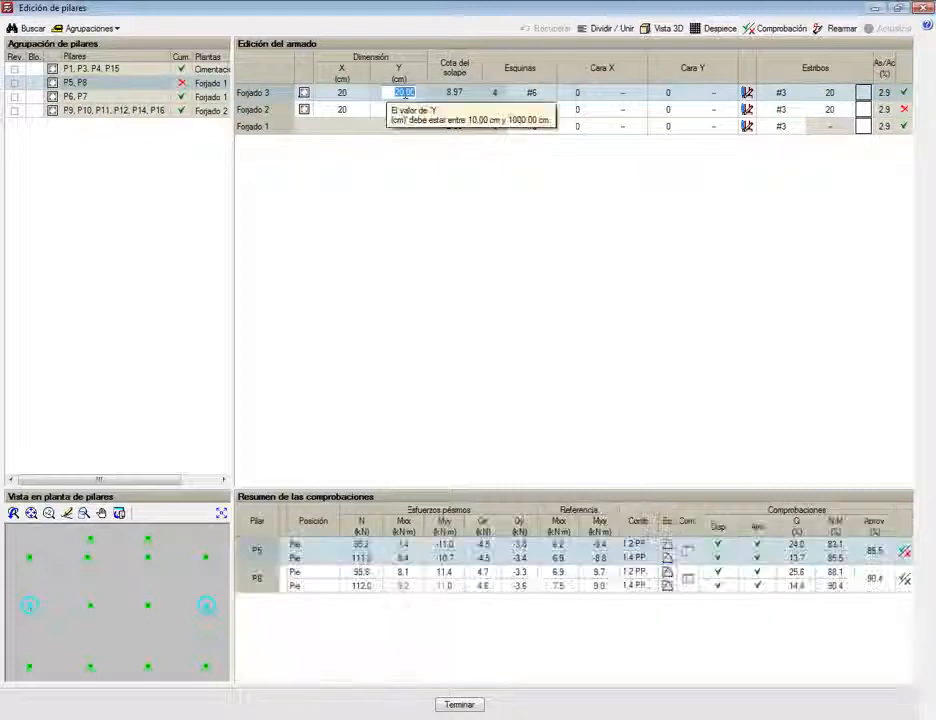
left_click(901, 111)
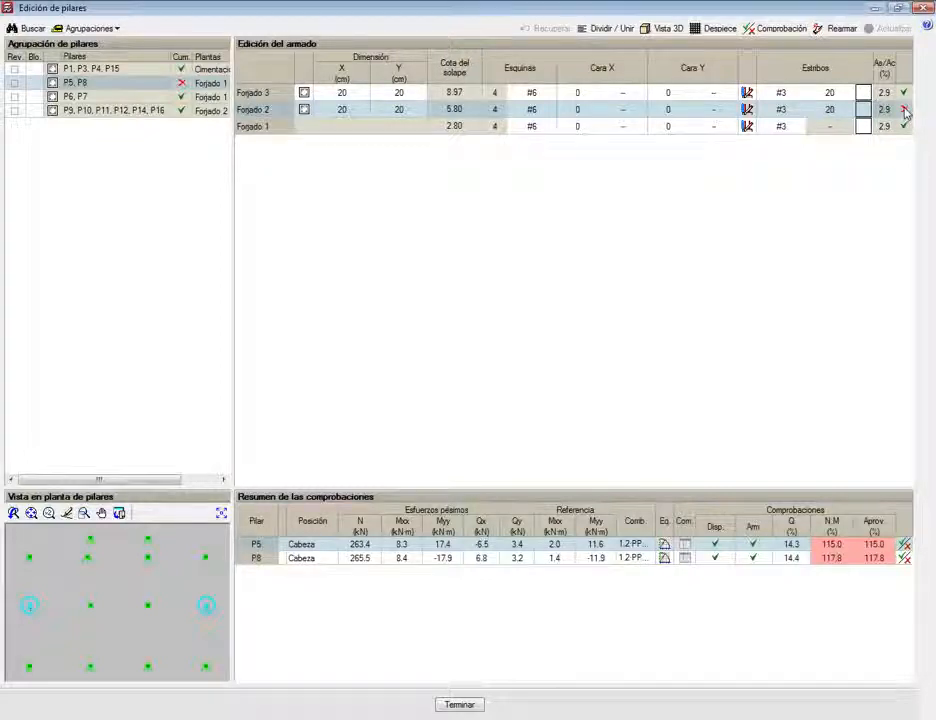
left_click(352, 109)
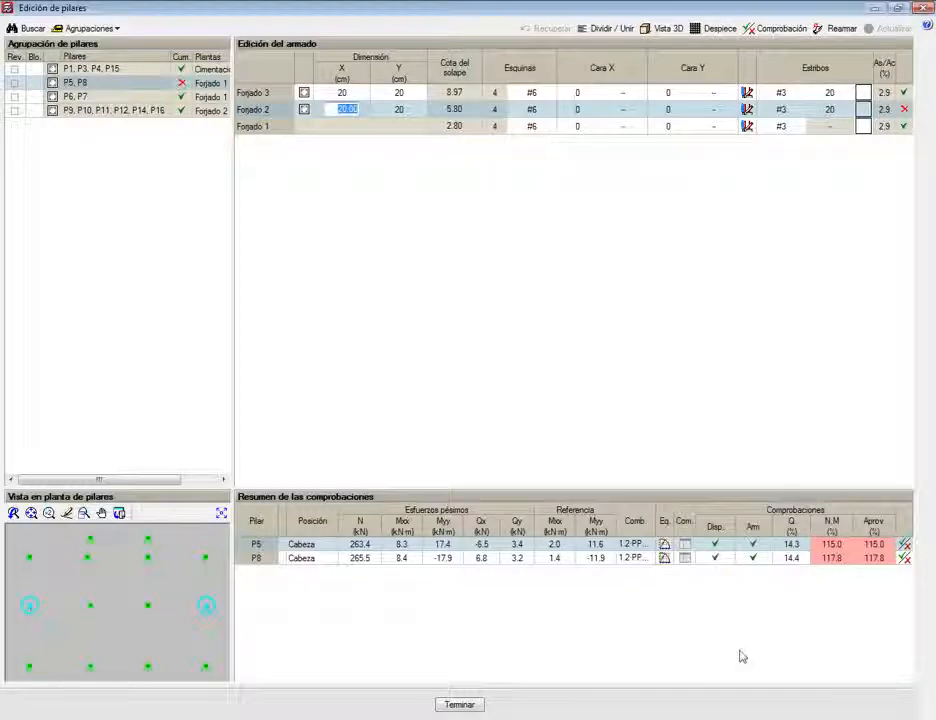
left_click(875, 549)
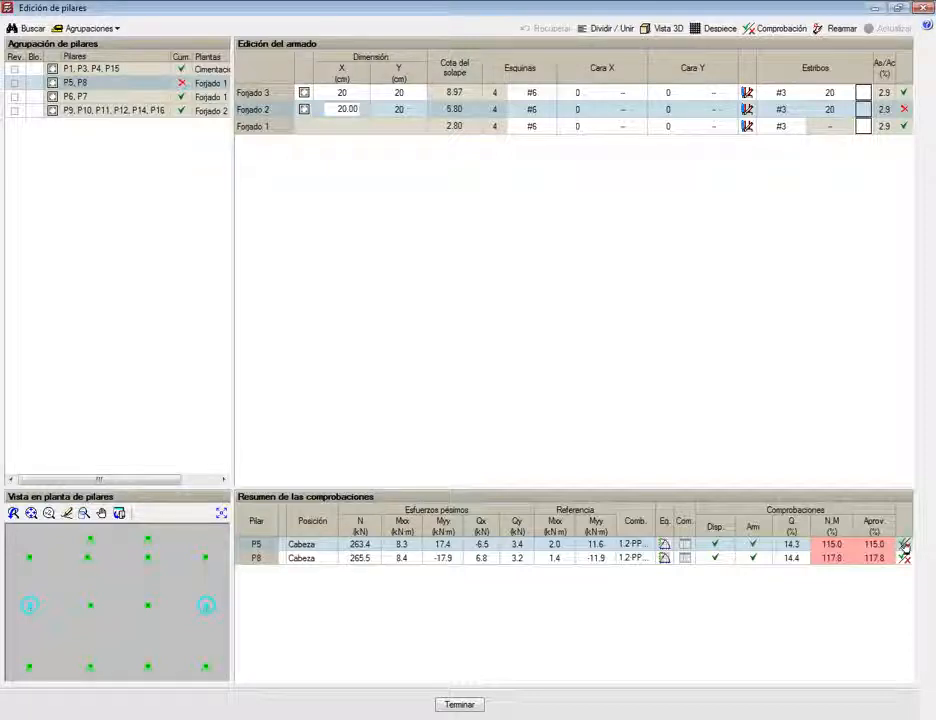
Step: Open column P5's detailed checks at Forjado 2 and read the reinforcement arrangement, minimum and maximum reinforcement, and shear checks
left_click(905, 545)
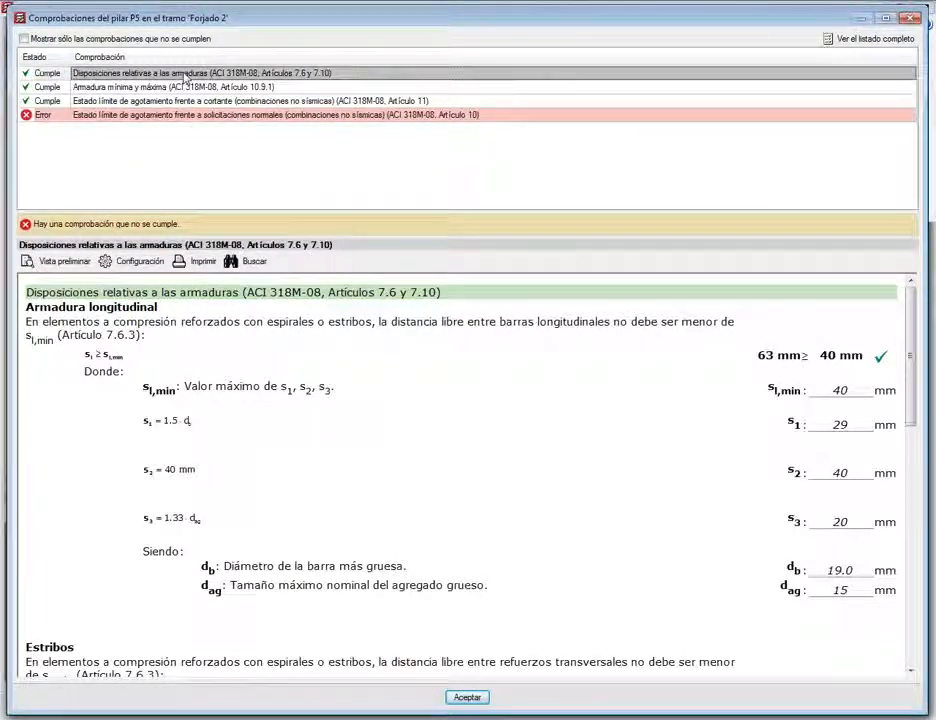
left_click(135, 87)
left_click(190, 101)
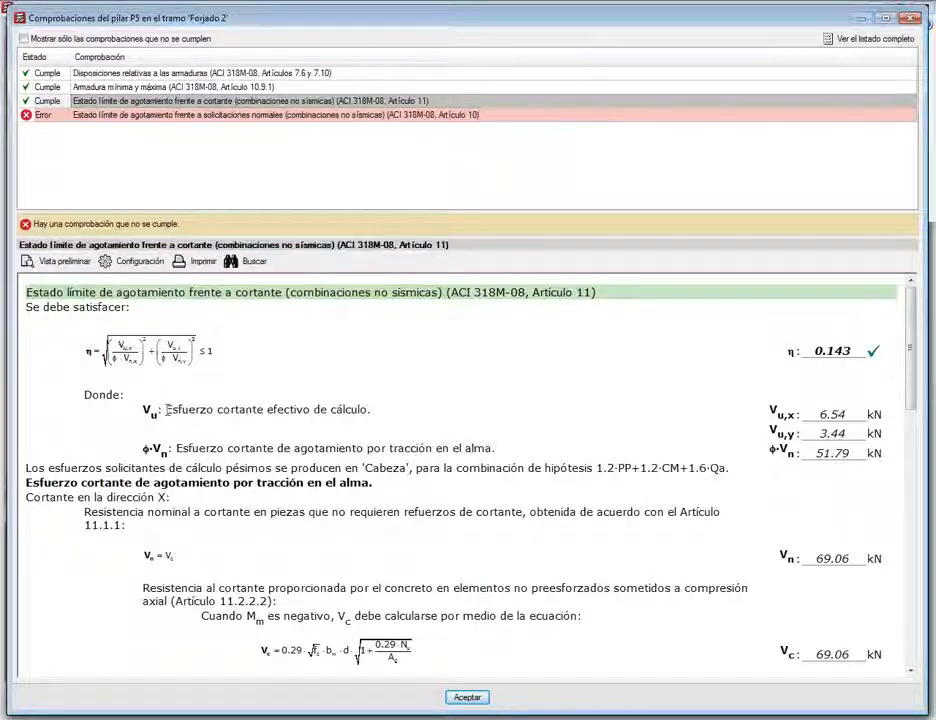
left_click_drag(168, 409, 510, 450)
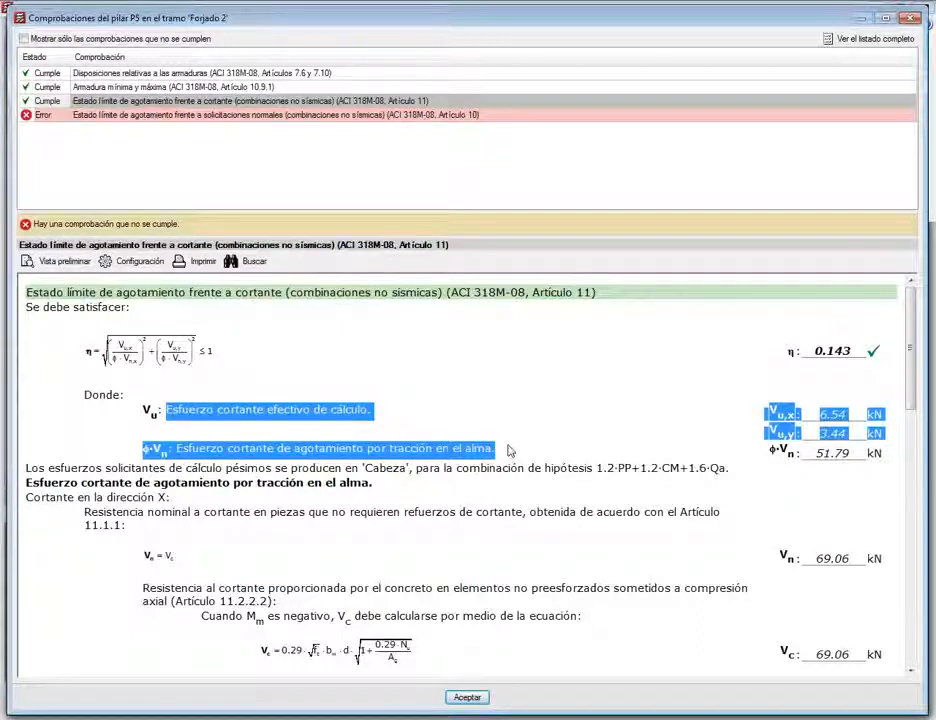
left_click(510, 450)
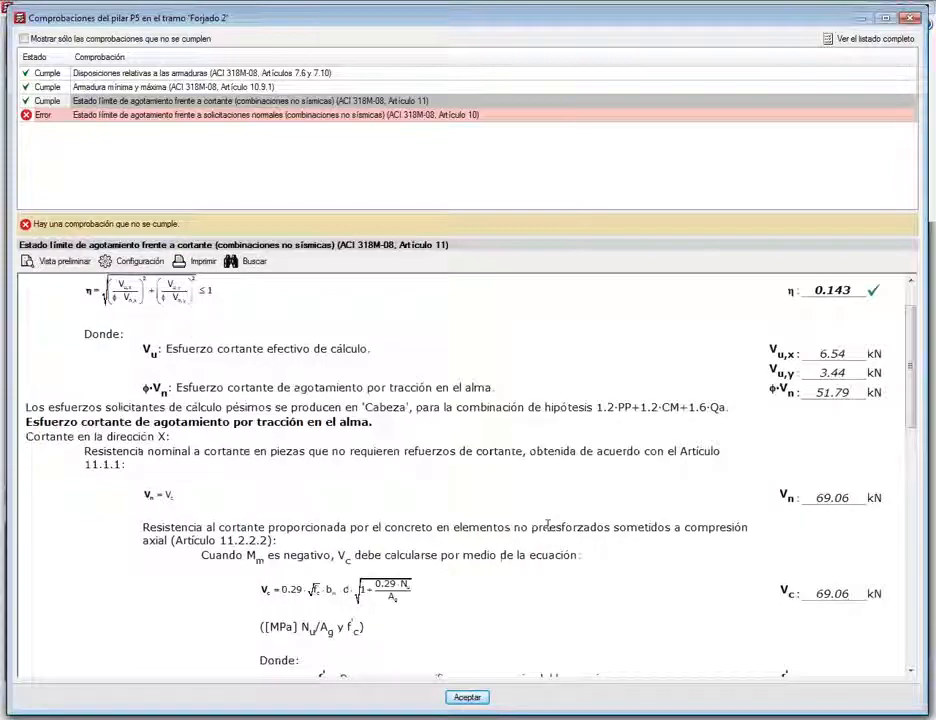
scroll(547, 525, "down", 3)
scroll(548, 531, "down", 4)
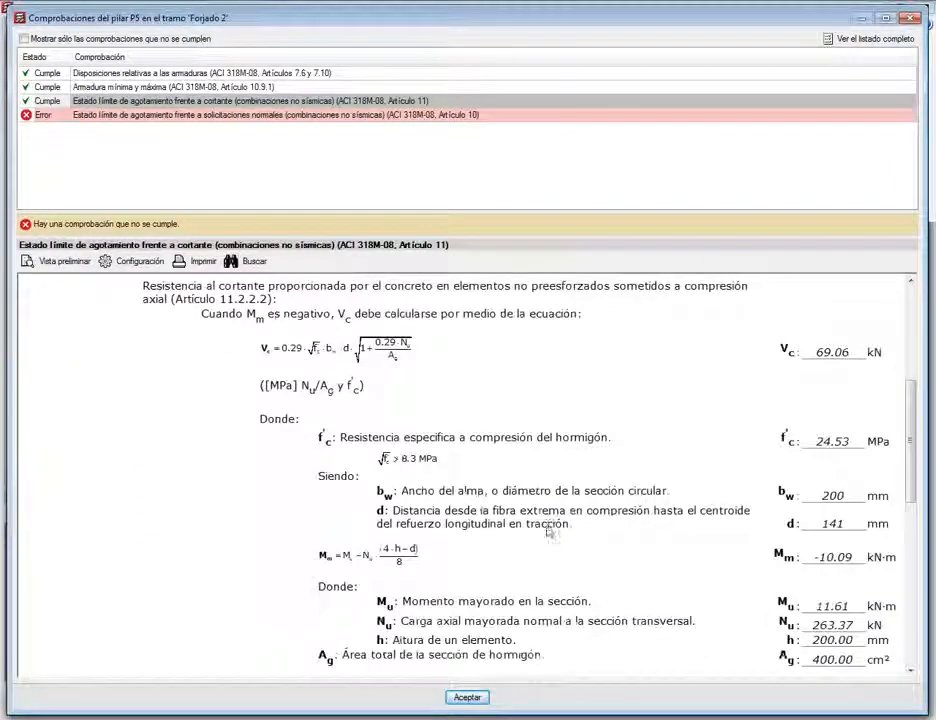
scroll(547, 528, "down", 5)
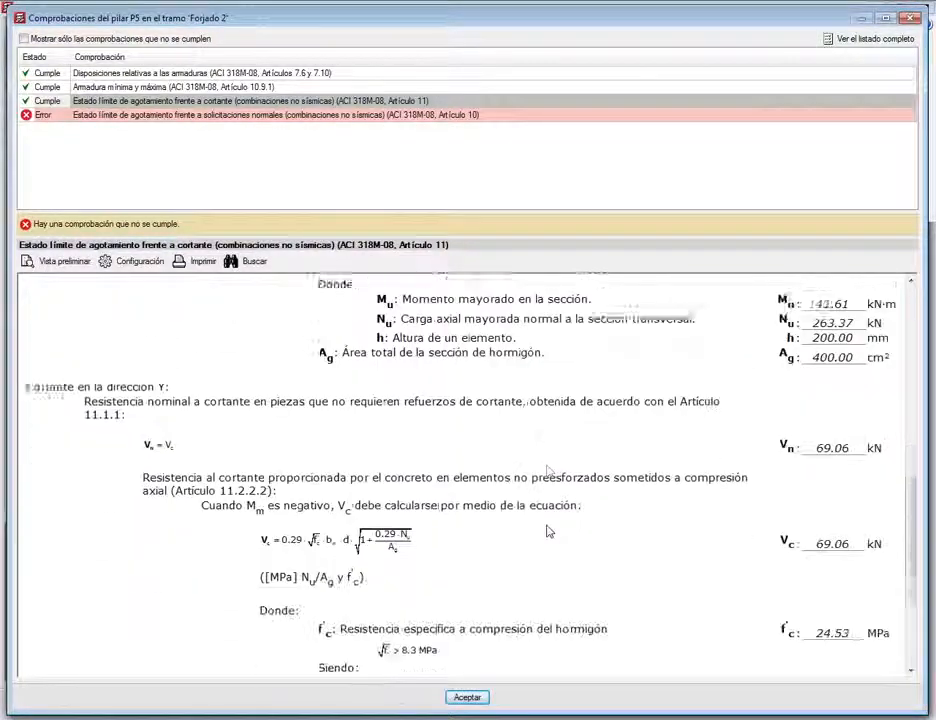
scroll(547, 531, "down", 3)
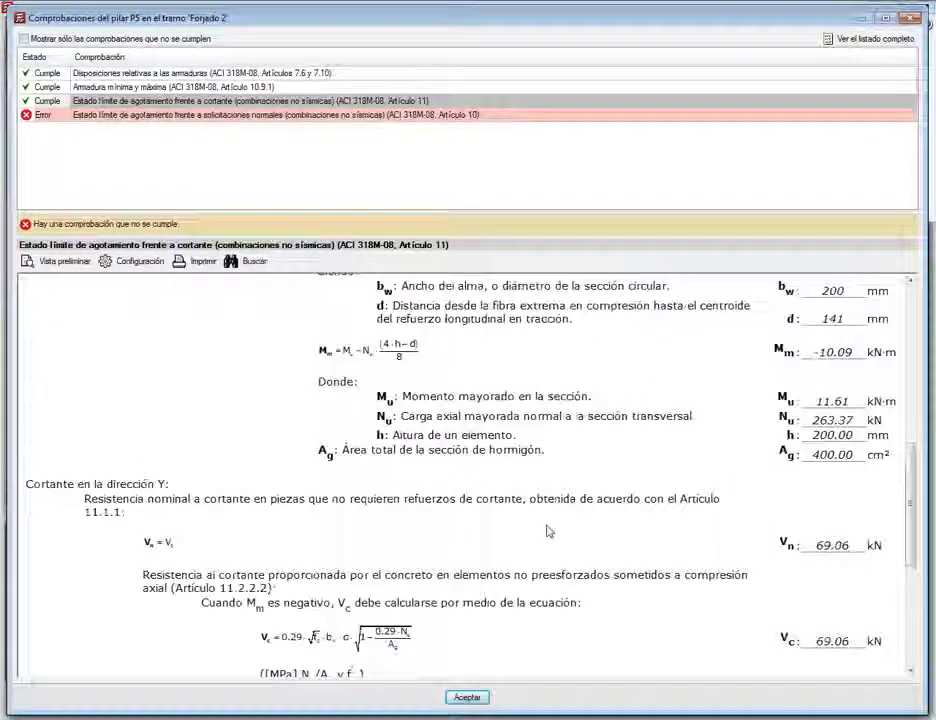
scroll(547, 531, "up", 8)
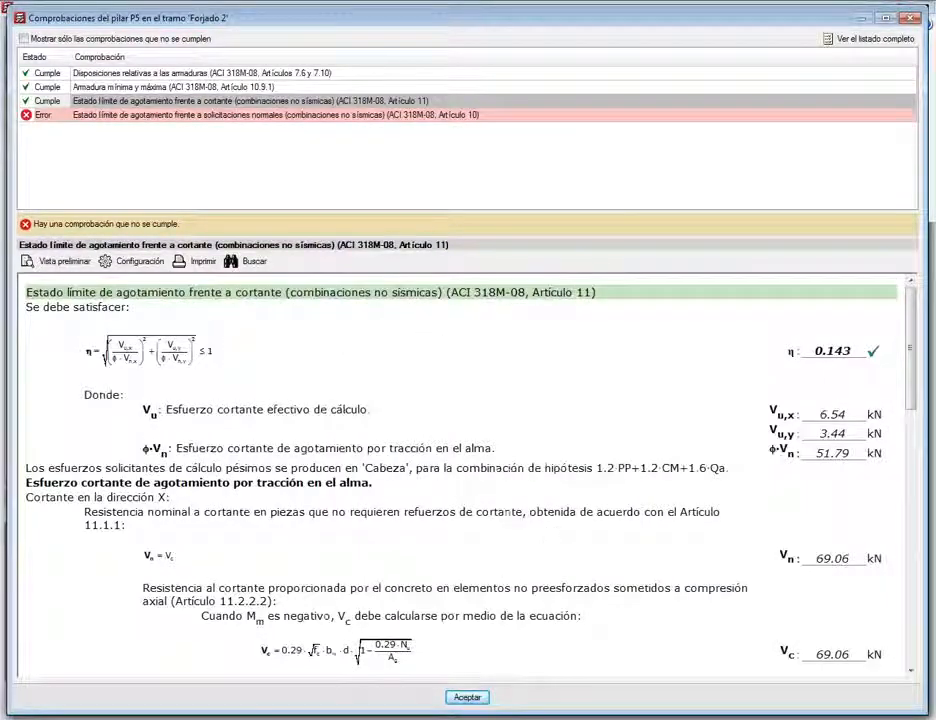
Step: Examine P5's normal-stress ultimate limit state check at Forjado 2, including its failing ratio, and close the checks
left_click(295, 119)
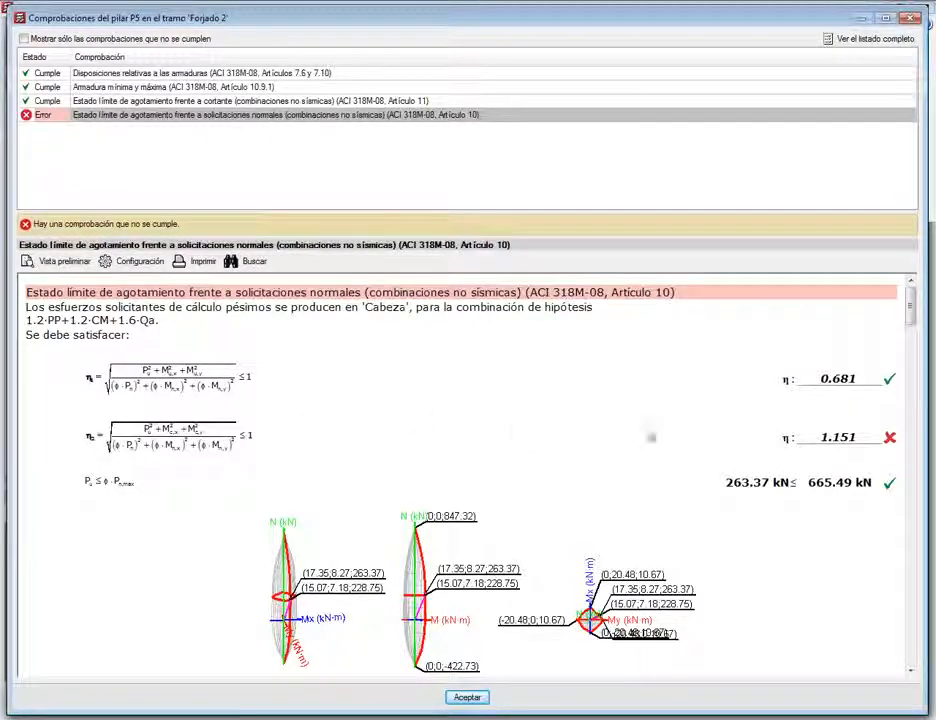
left_click_drag(857, 437, 831, 437)
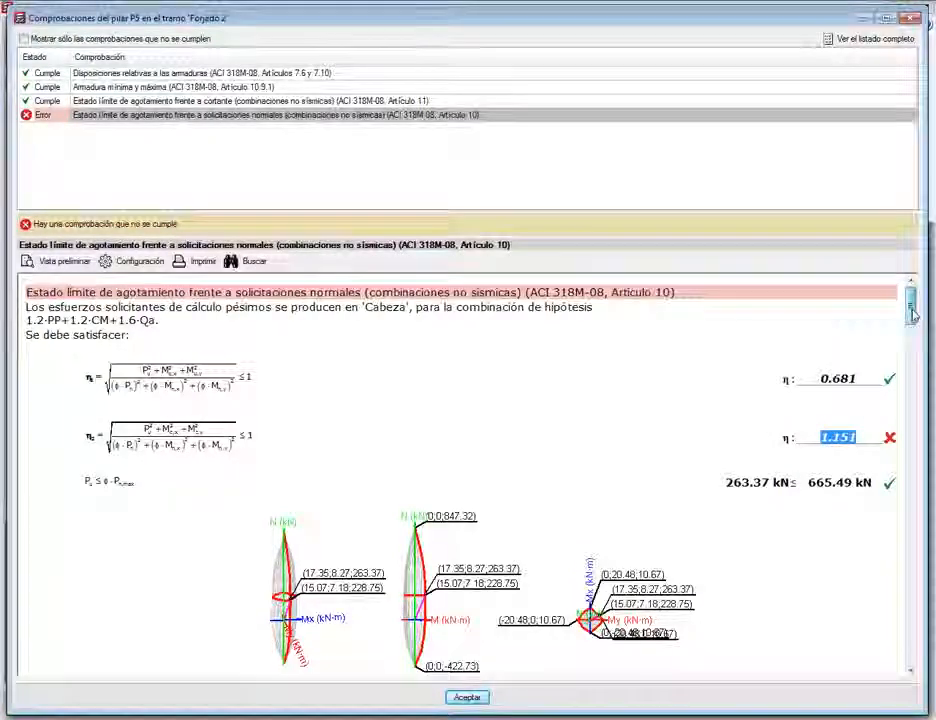
mouse_move(912, 313)
left_mouse_down()
mouse_move(912, 407)
mouse_move(912, 300)
left_mouse_up()
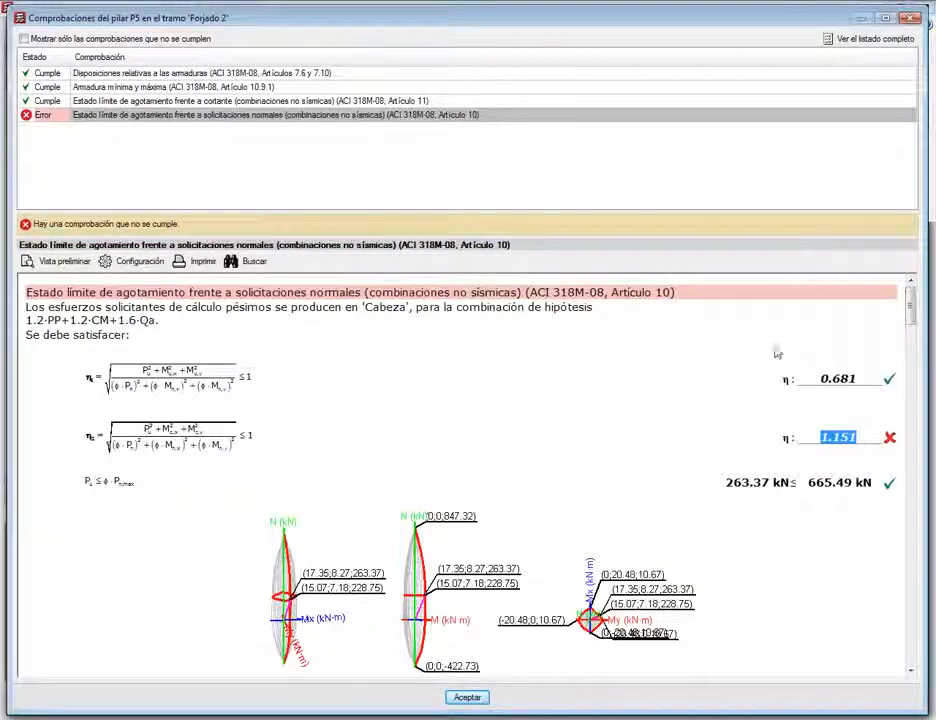
left_click(910, 17)
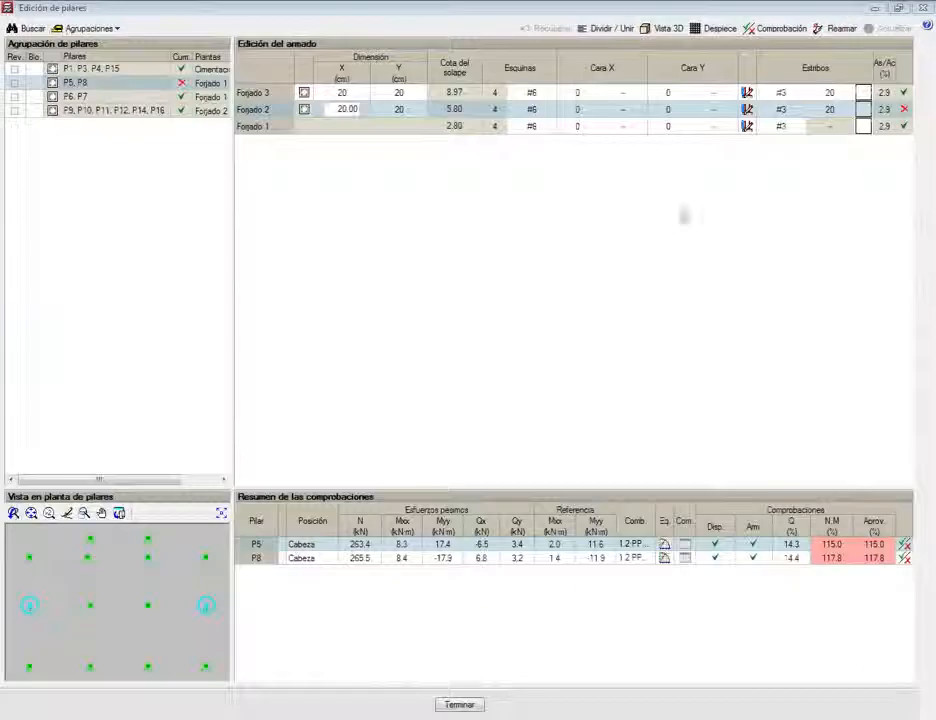
Step: Set the X and Y dimensions of the P5, P8 column group at Forjado 3 to 25 cm each
left_click(332, 98)
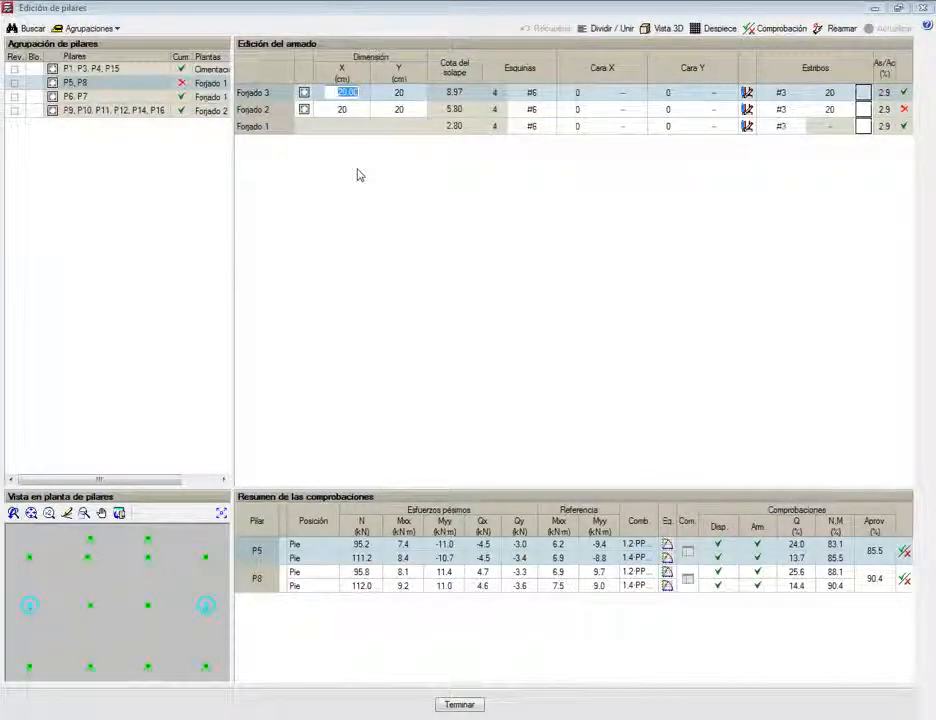
type("25")
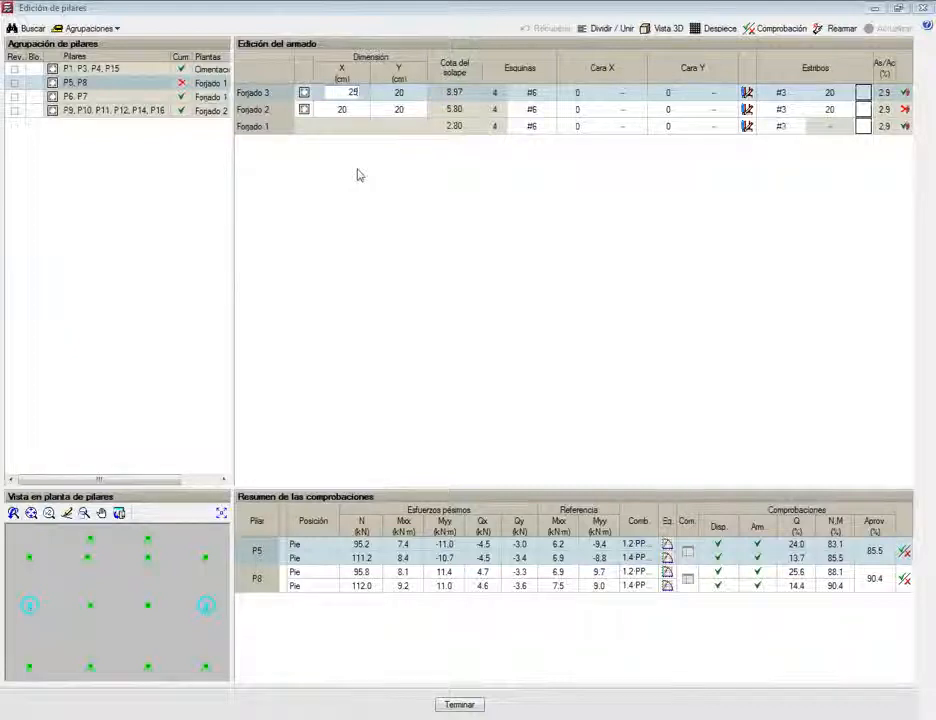
key("Tab")
type("25")
key("Return")
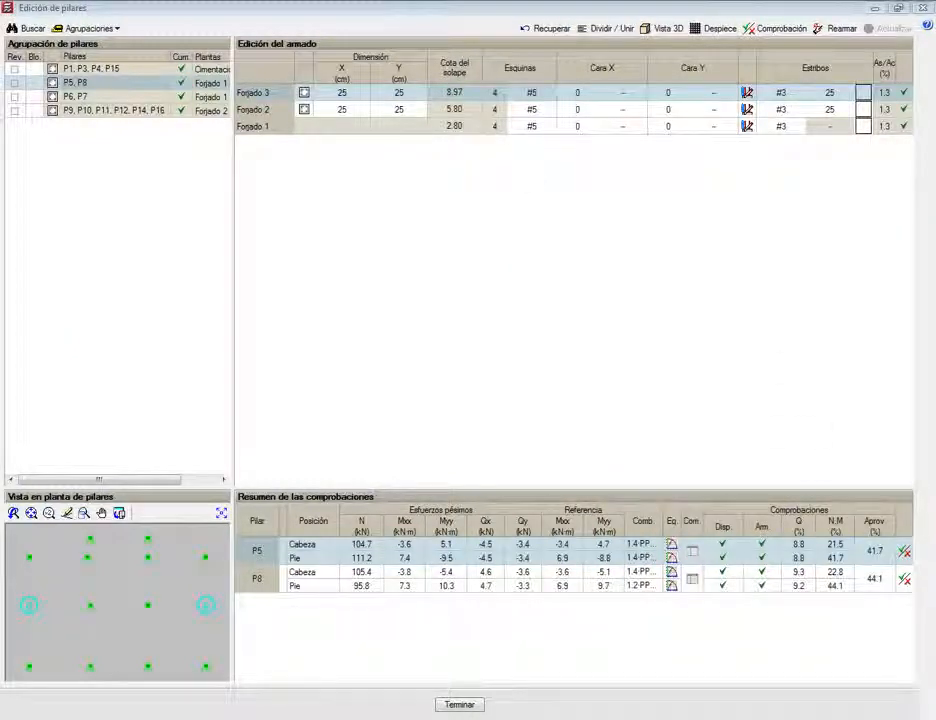
Step: Open column P5's detailed checks at Forjado 3 and read through the normal-stress ultimate limit state check
left_click(904, 551)
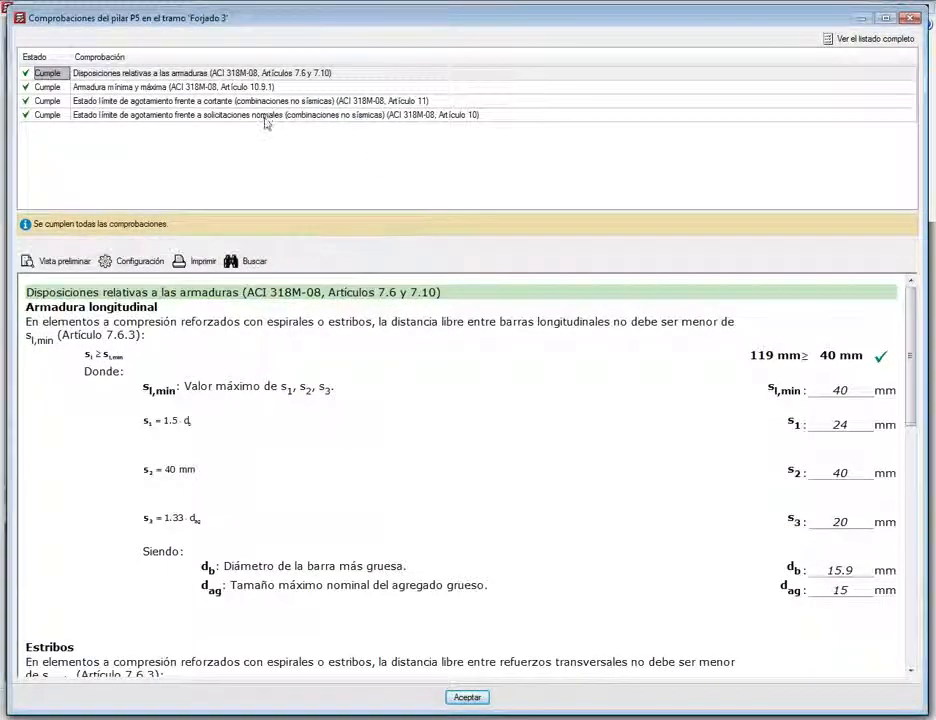
left_click(265, 116)
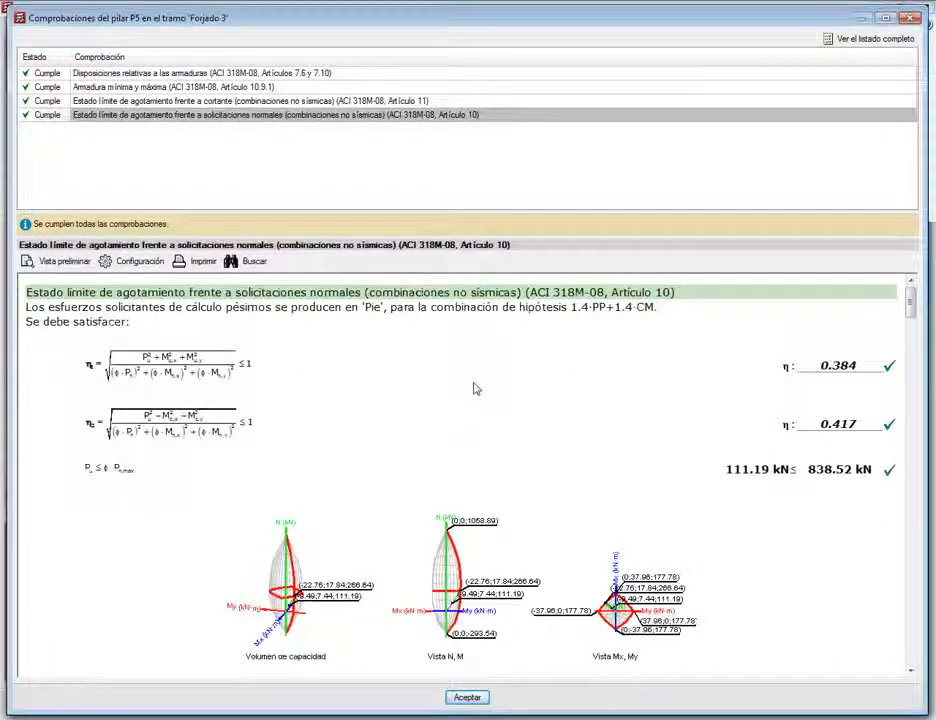
scroll(475, 389, "down", 5)
scroll(475, 392, "down", 5)
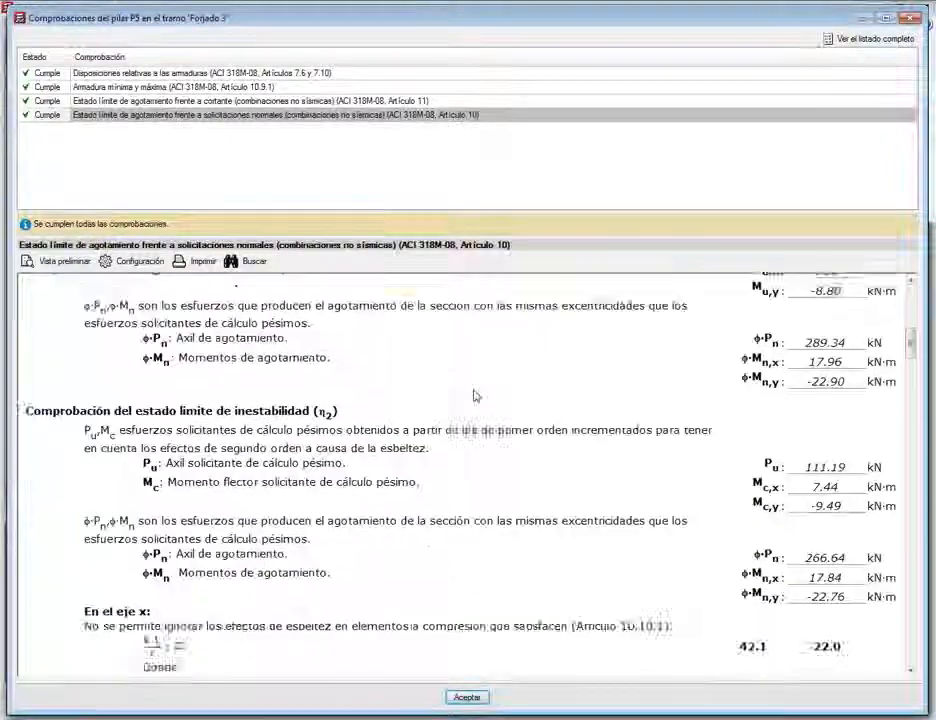
scroll(475, 398, "down", 10)
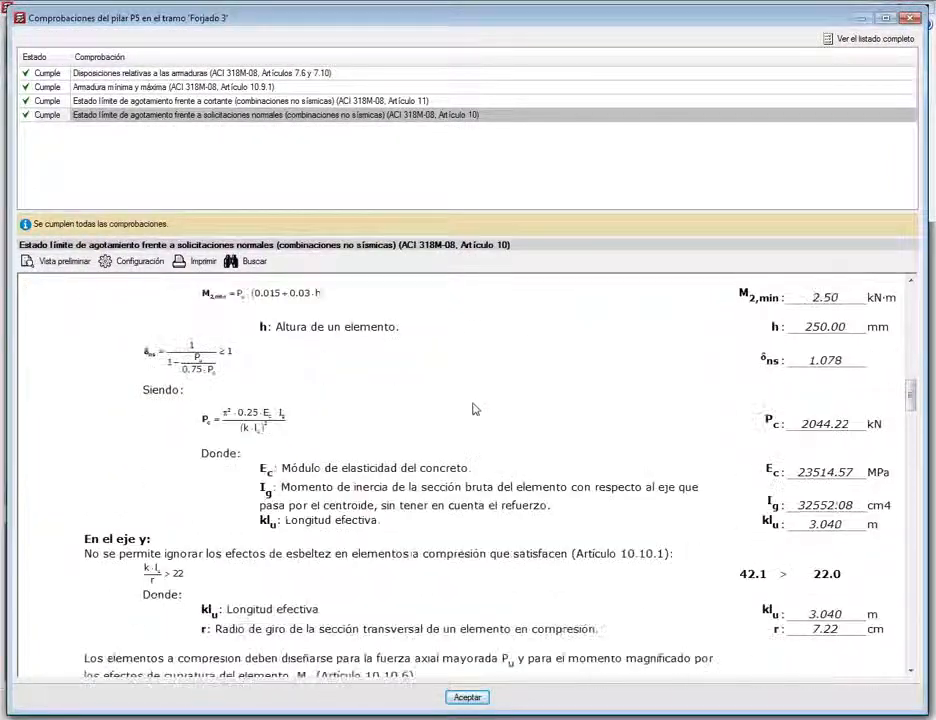
scroll(475, 409, "down", 10)
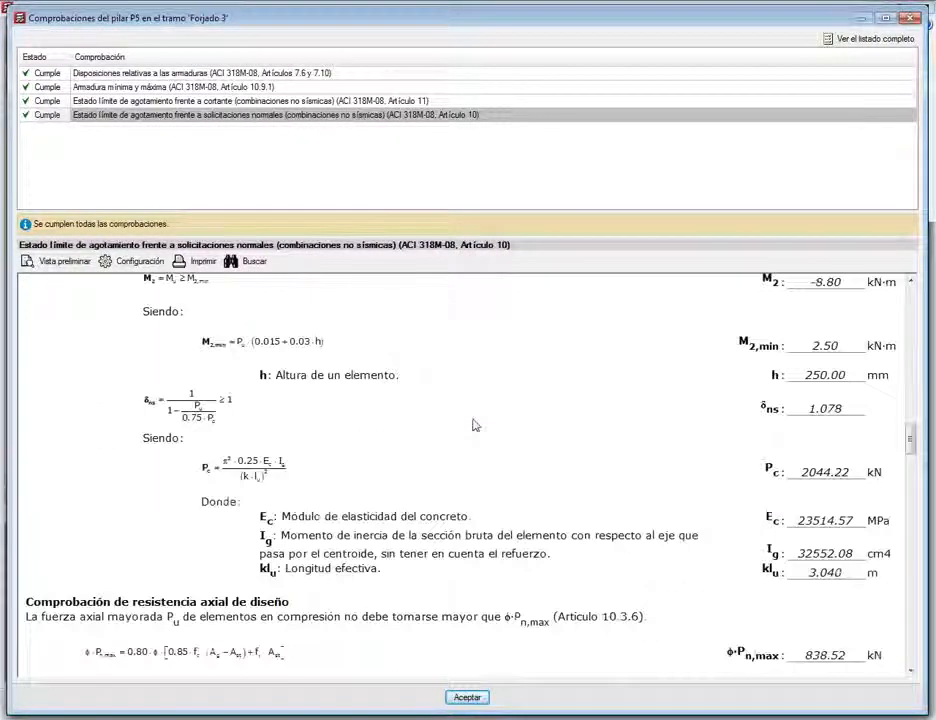
scroll(475, 425, "up", 10)
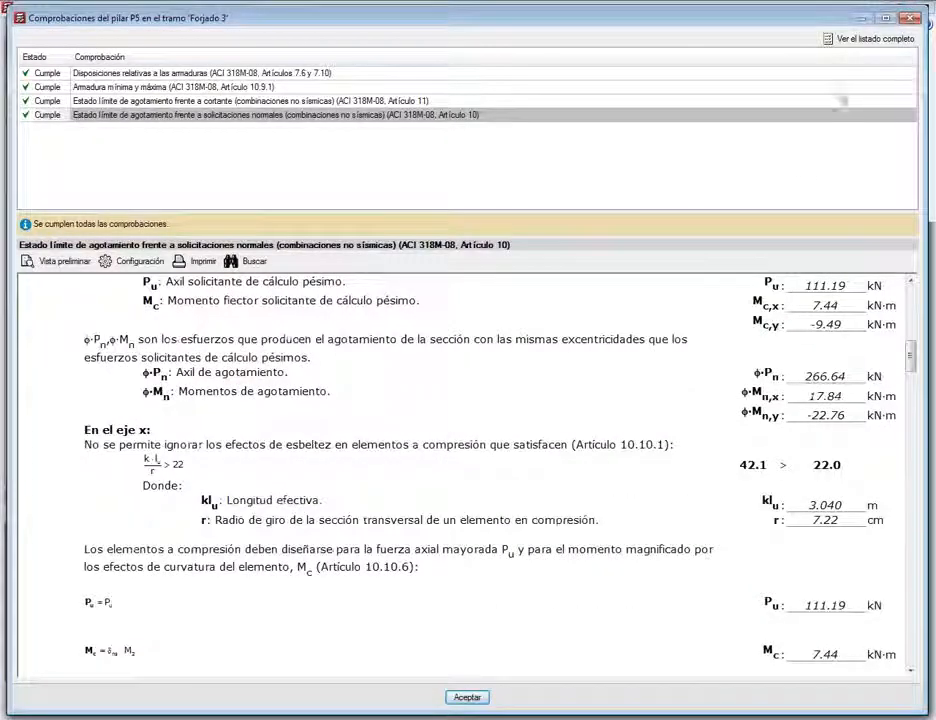
Step: Open the full checks report for column P5 at Forjado 3 and read its corner reinforcement and perimeter tie data
left_click(849, 42)
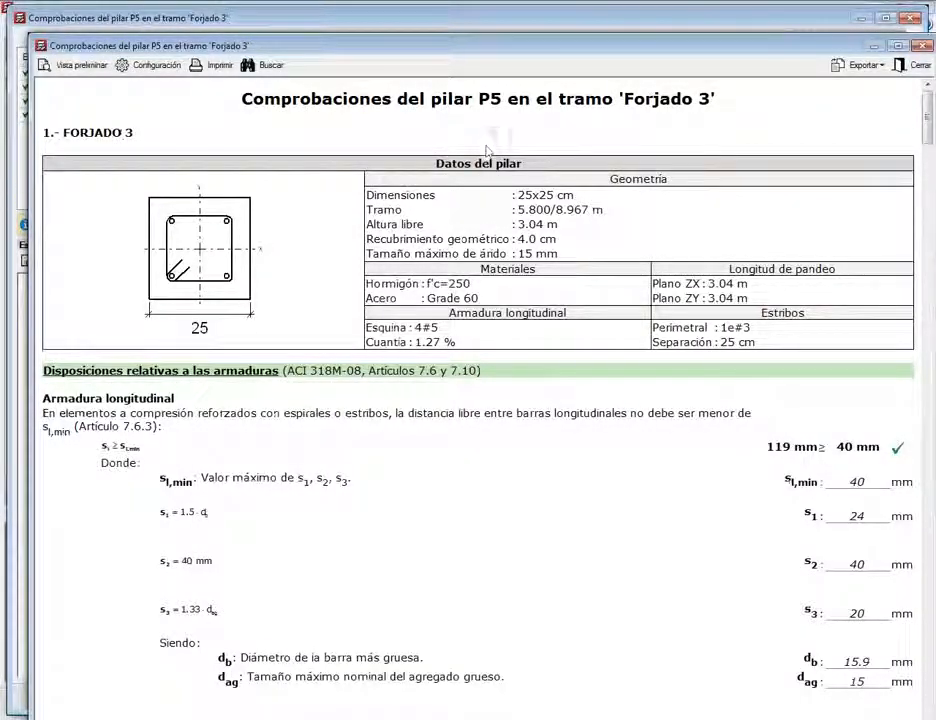
double_click(489, 98)
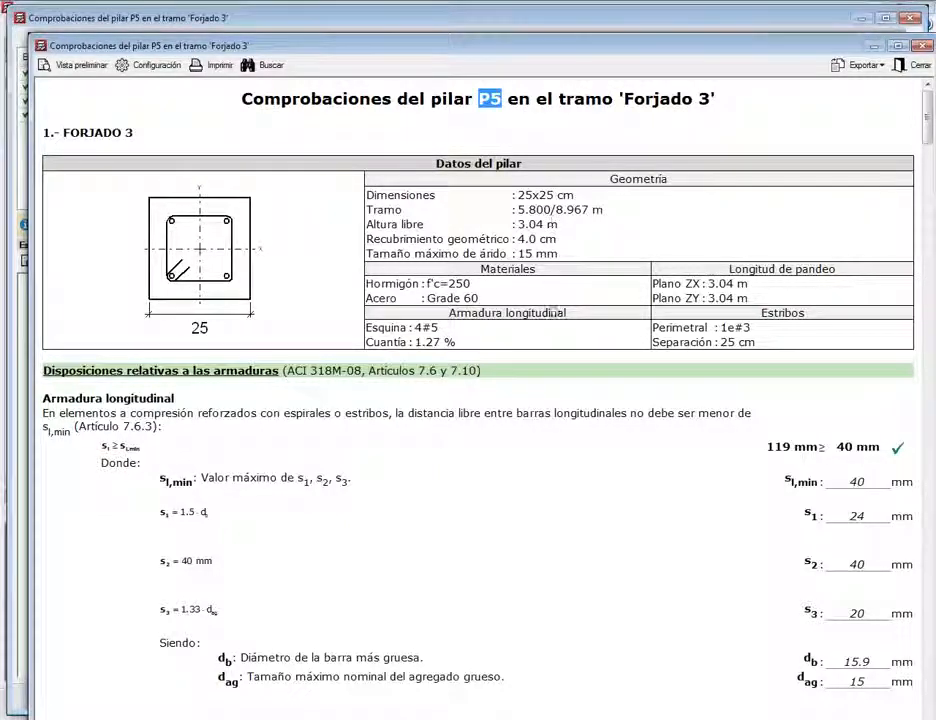
left_click(553, 486)
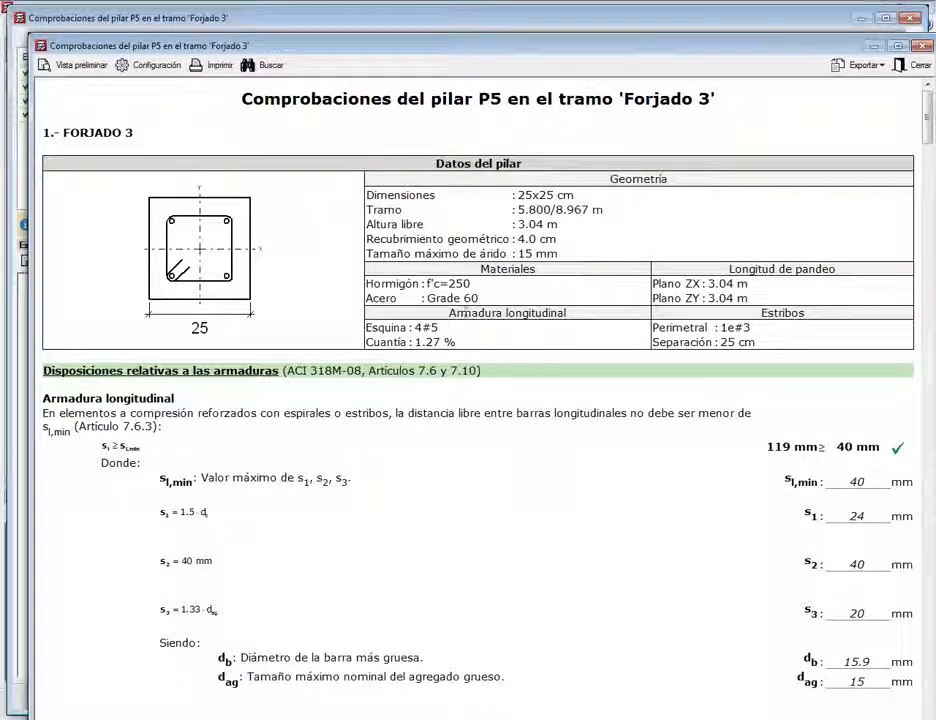
triple_click(393, 327)
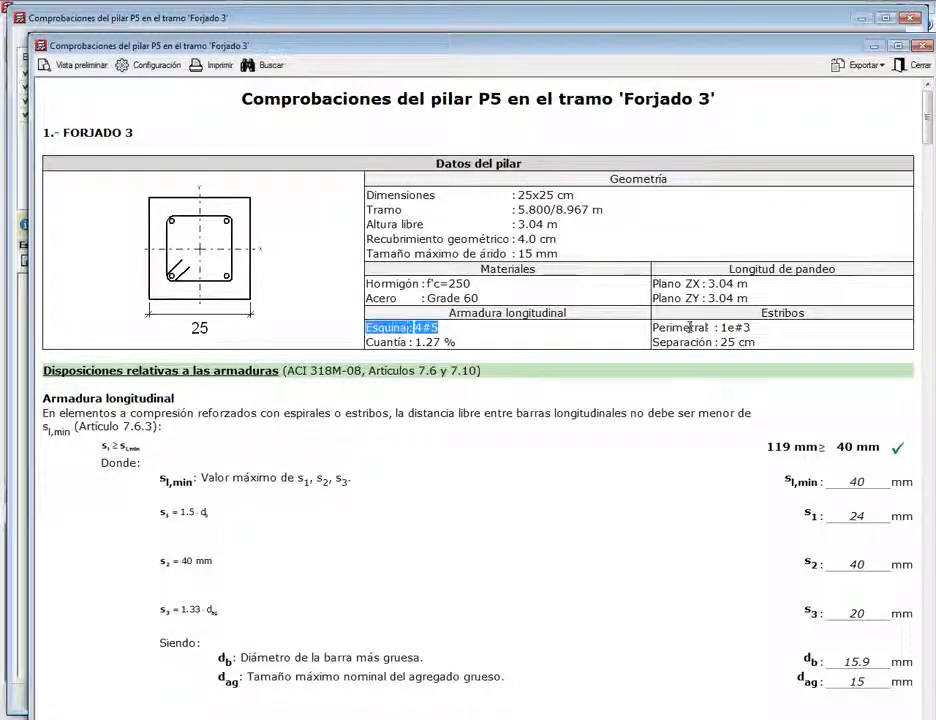
left_click_drag(653, 327, 733, 327)
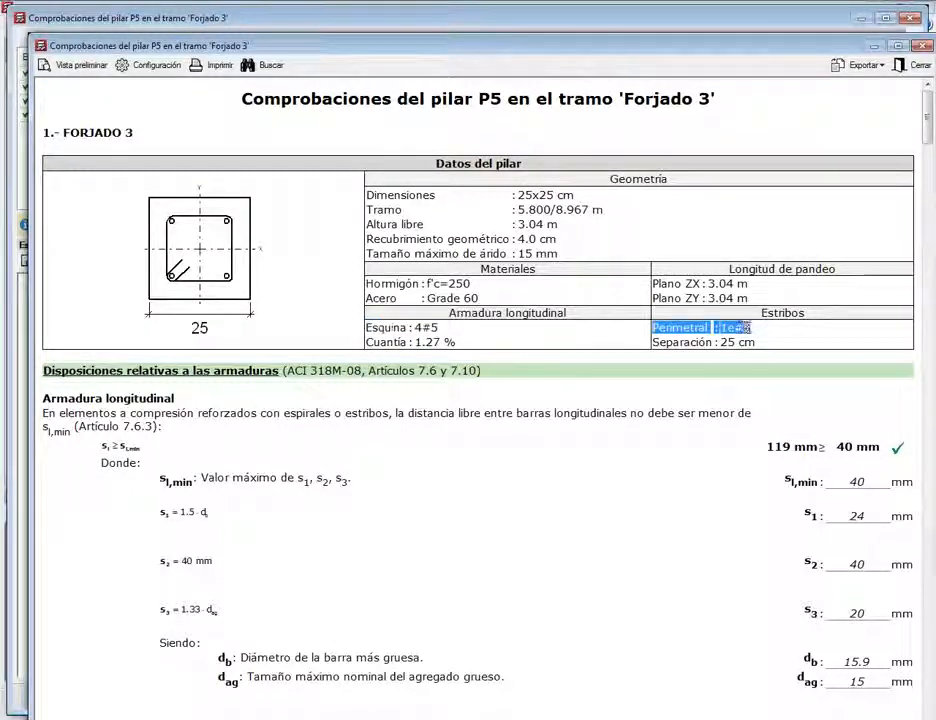
left_click(562, 471)
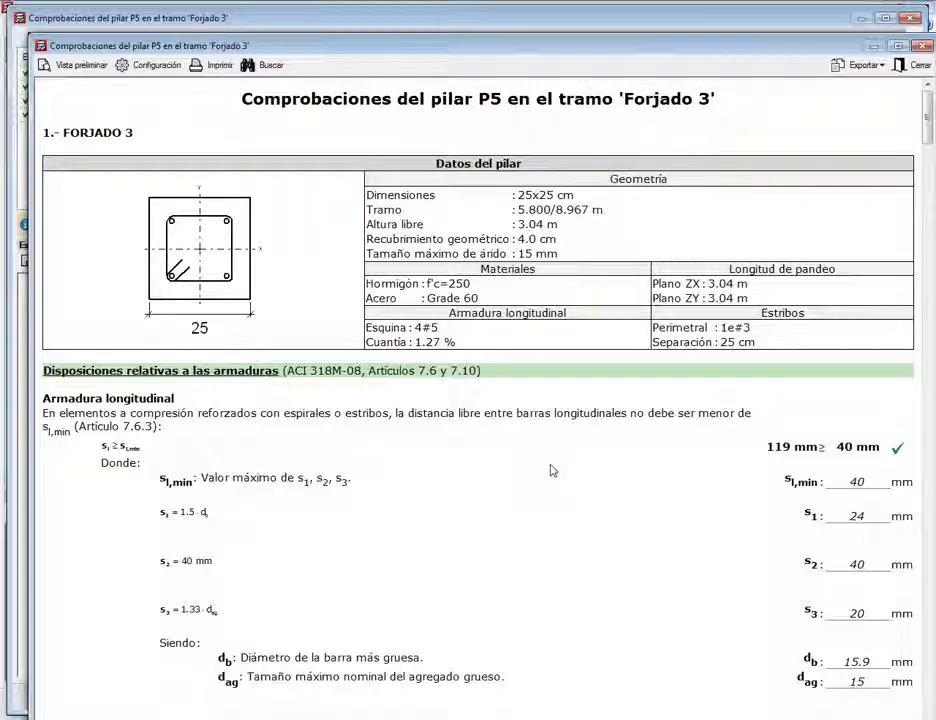
Step: Read the tie spacing, minimum and maximum reinforcement, and shear limit state sections of P5's report, noting the shear check's code article
scroll(550, 470, "down", 6)
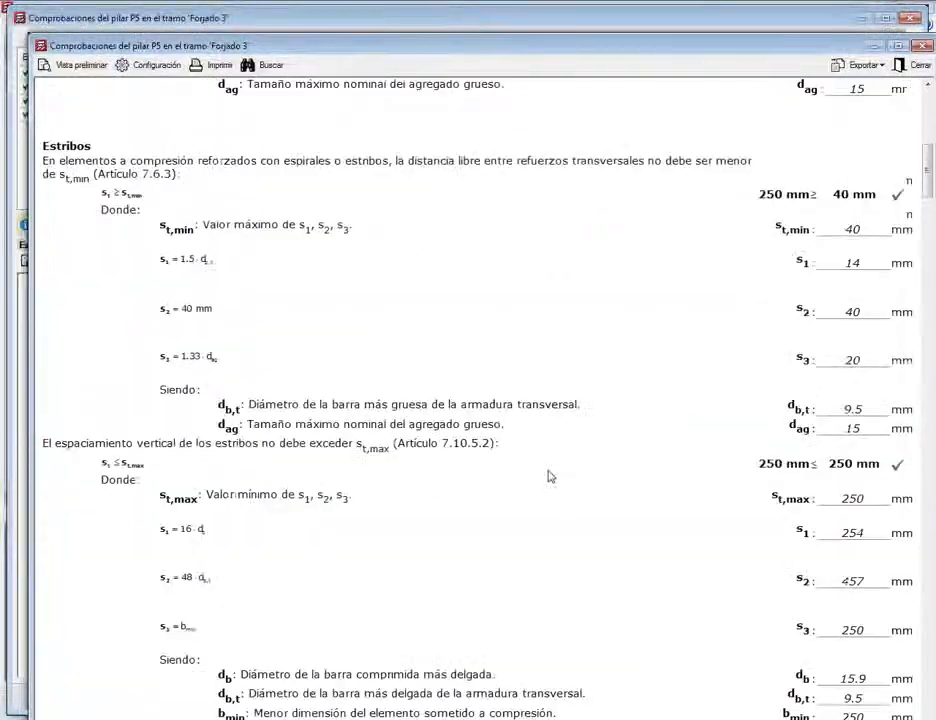
scroll(548, 476, "down", 5)
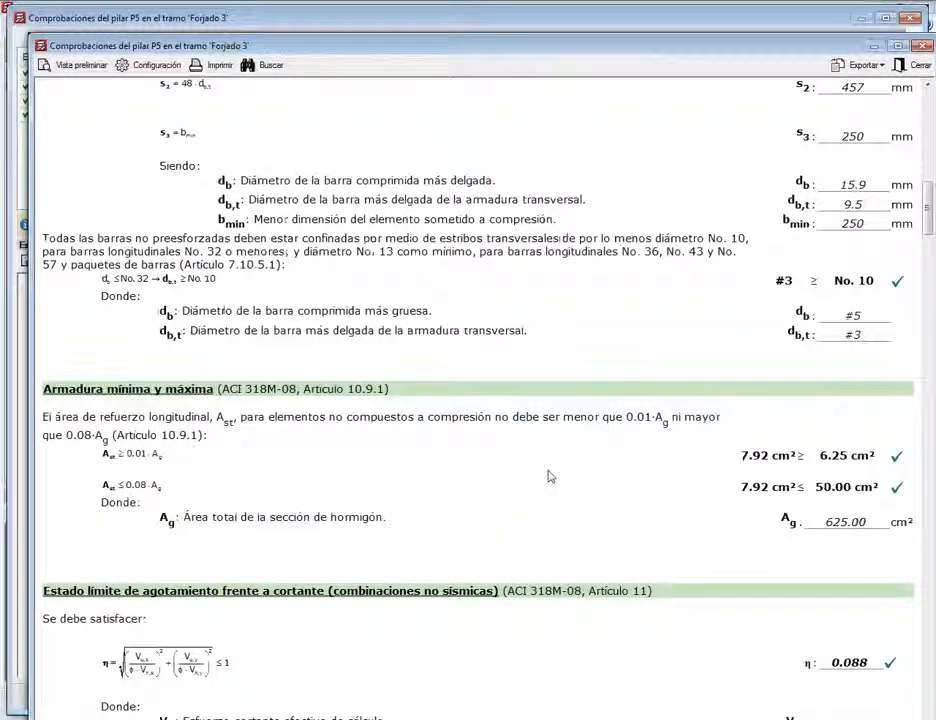
scroll(548, 476, "down", 1)
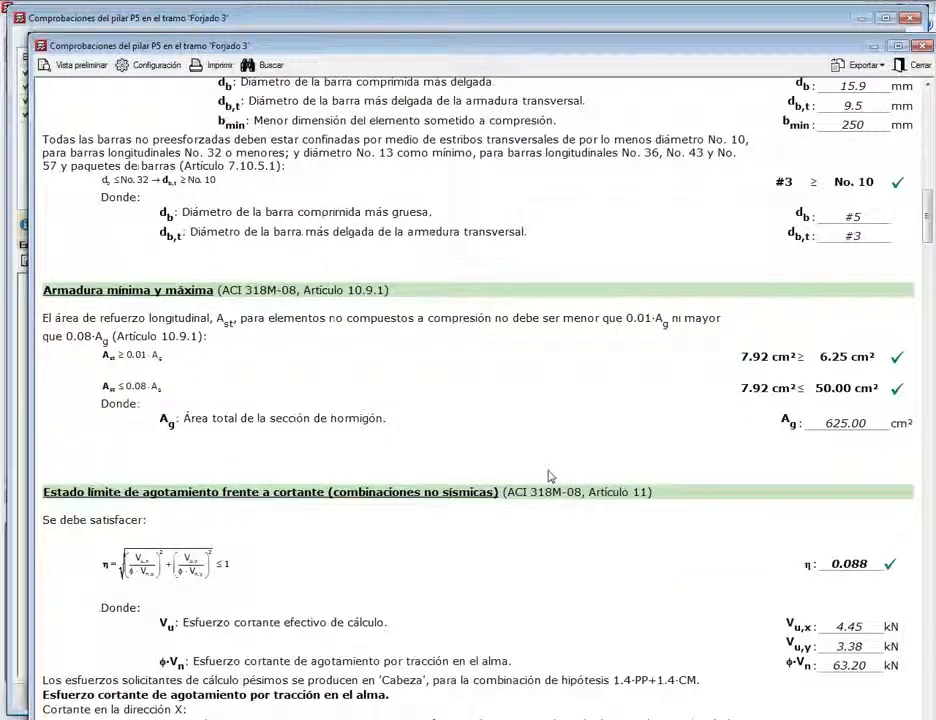
scroll(548, 476, "down", 4)
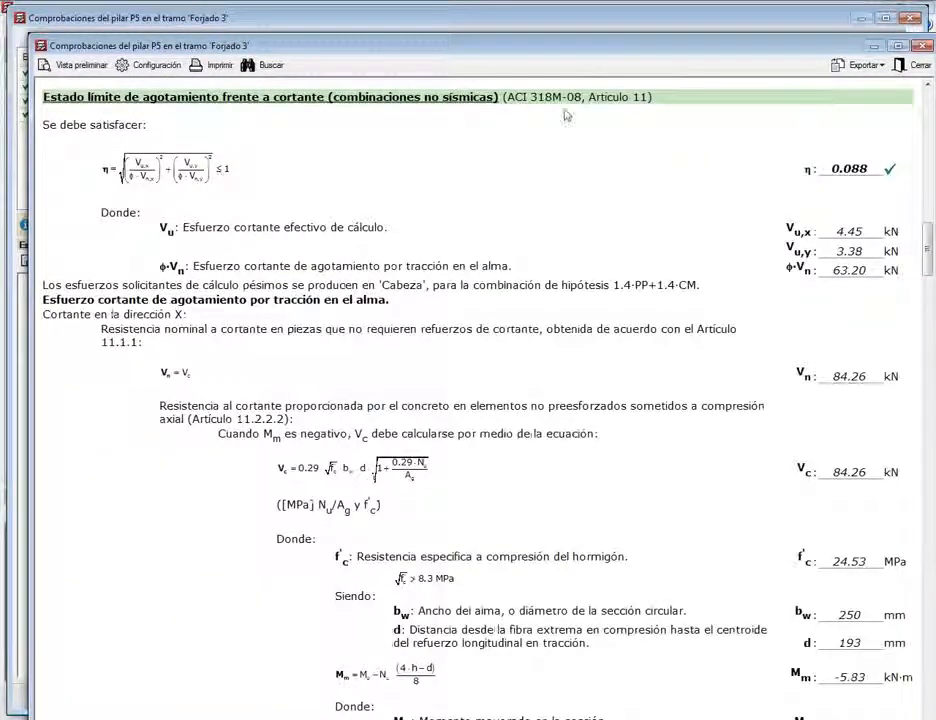
left_click_drag(647, 97, 586, 98)
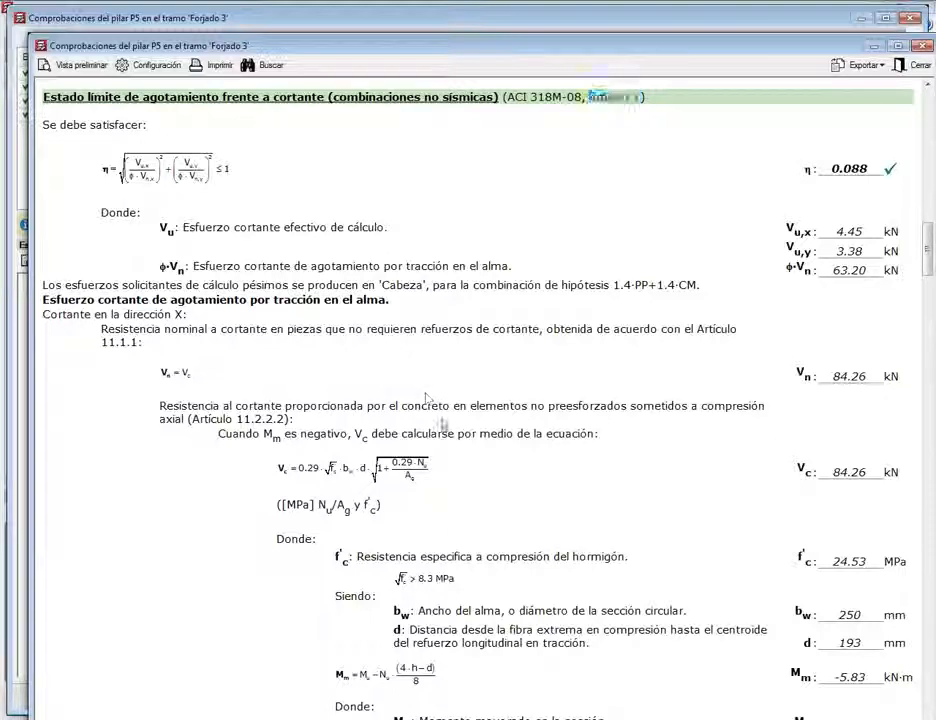
left_click(324, 306)
Step: Review the rest of P5's shear calculation and its normal-stress check in the report, and close the report and the checks
scroll(324, 306, "down", 4)
scroll(459, 456, "down", 10)
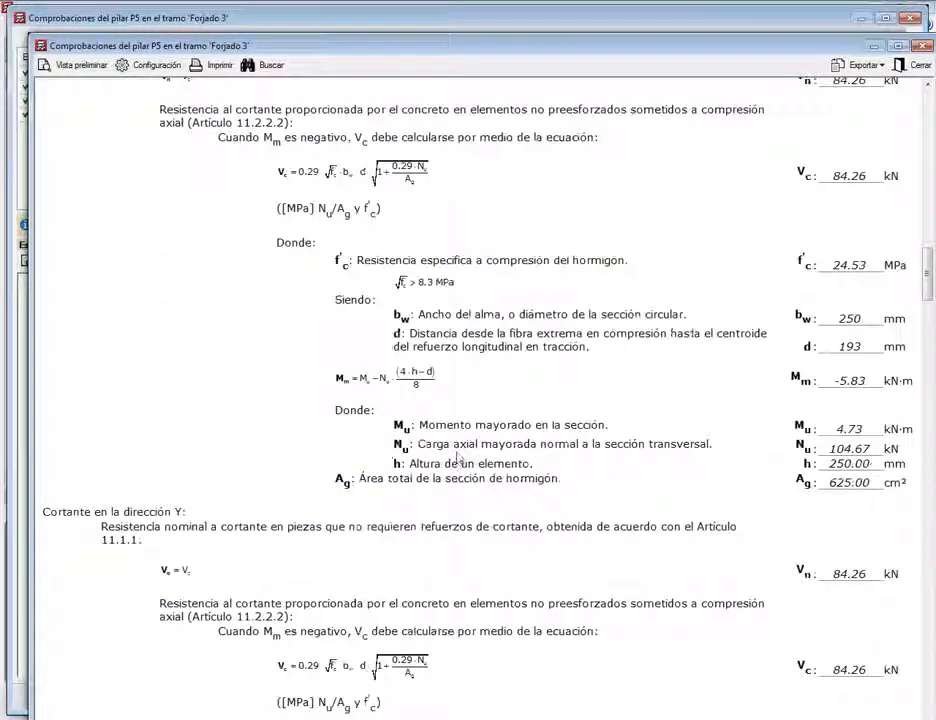
scroll(459, 456, "down", 20)
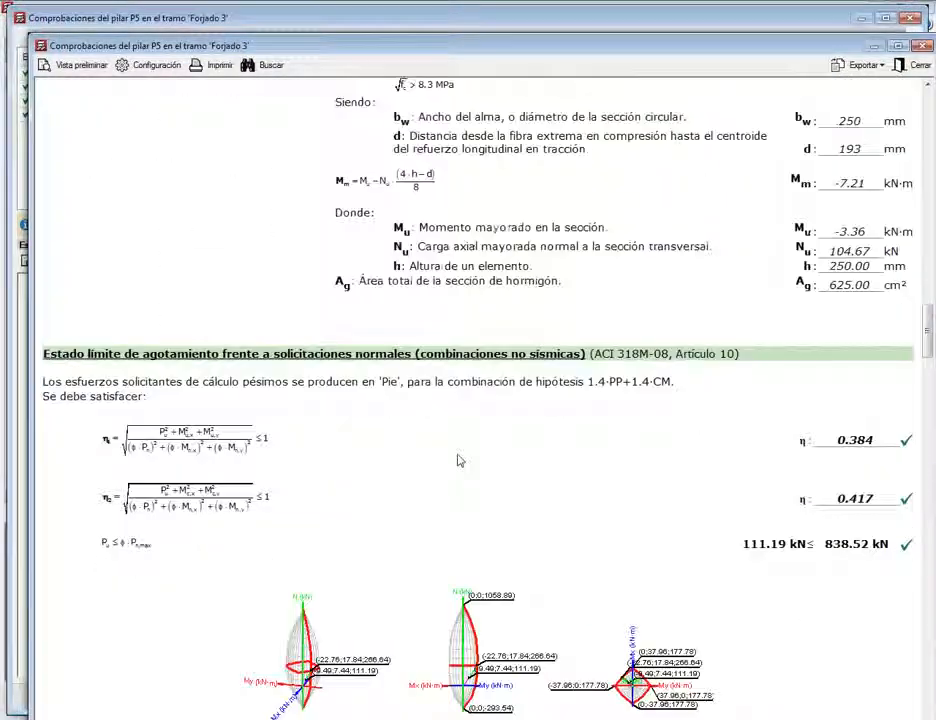
scroll(459, 460, "down", 7)
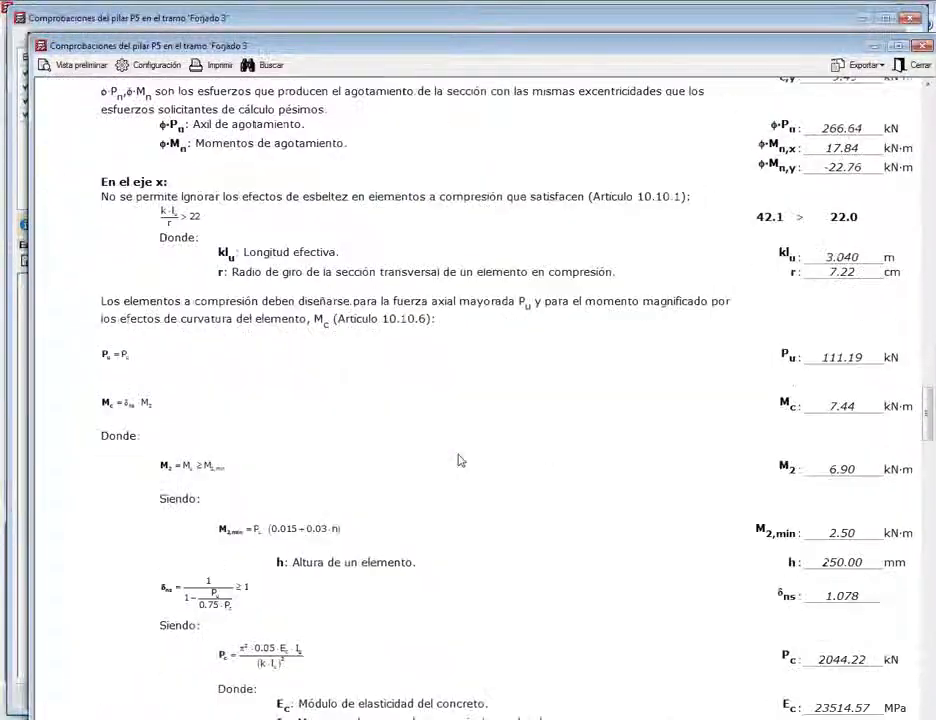
left_click(913, 65)
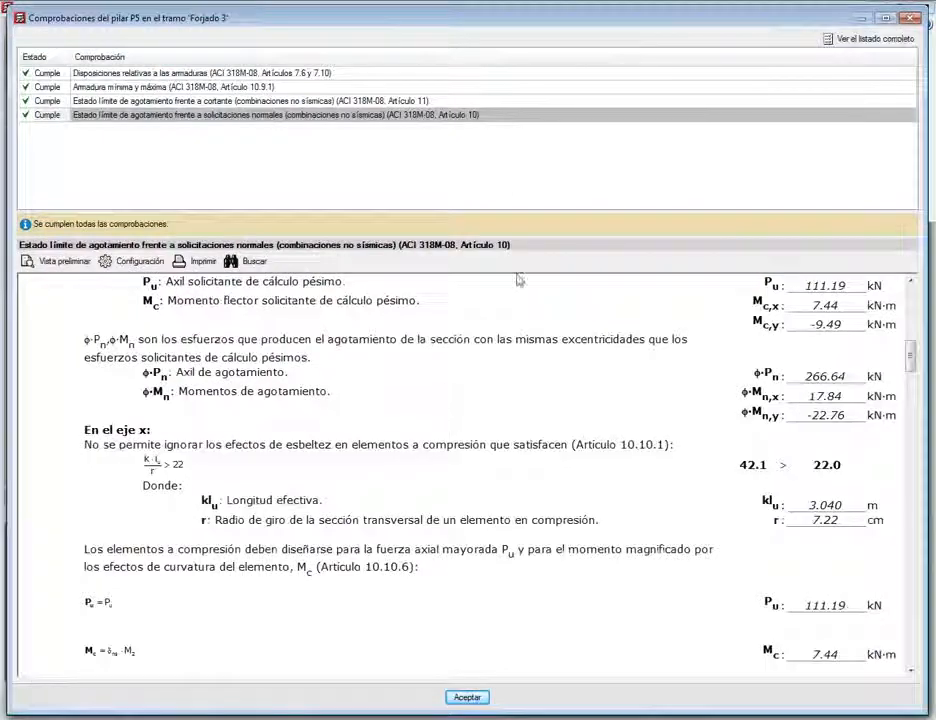
left_click(911, 18)
Step: In the P9, P10, P11, P12, P14, P16 group, review P12's reinforcement, shear and normal-stress checks at Forjado 3 and close them
left_click(115, 110)
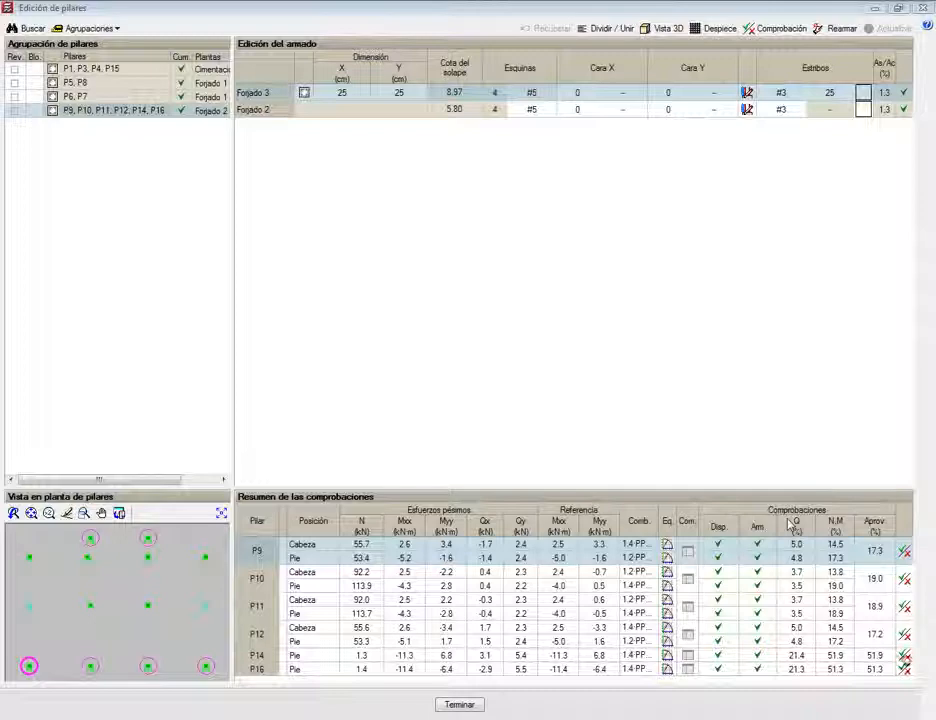
left_click(904, 634)
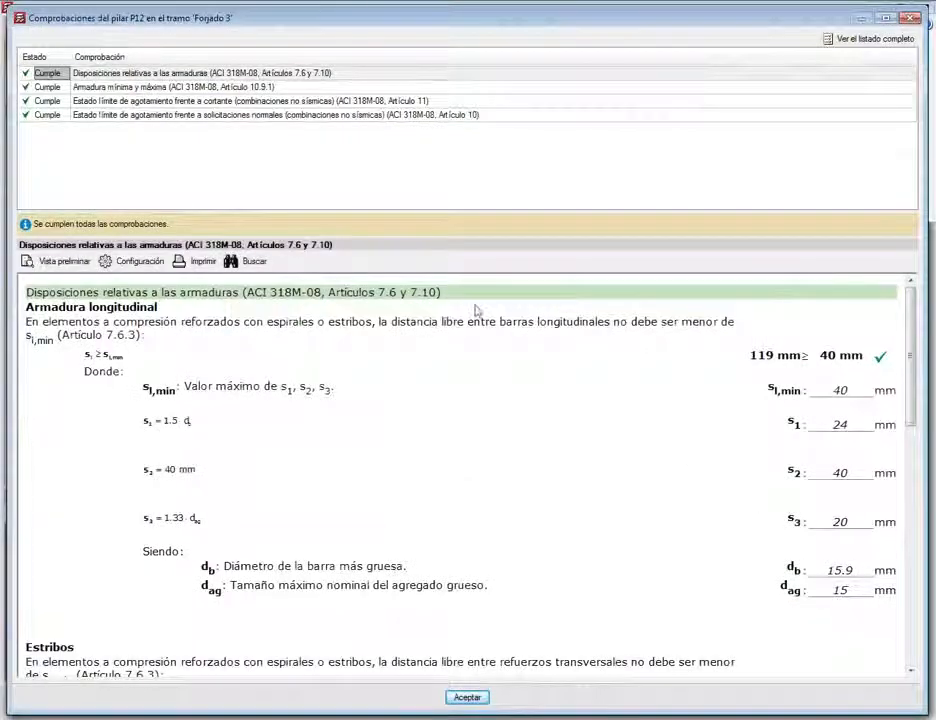
left_click(205, 88)
left_click(205, 101)
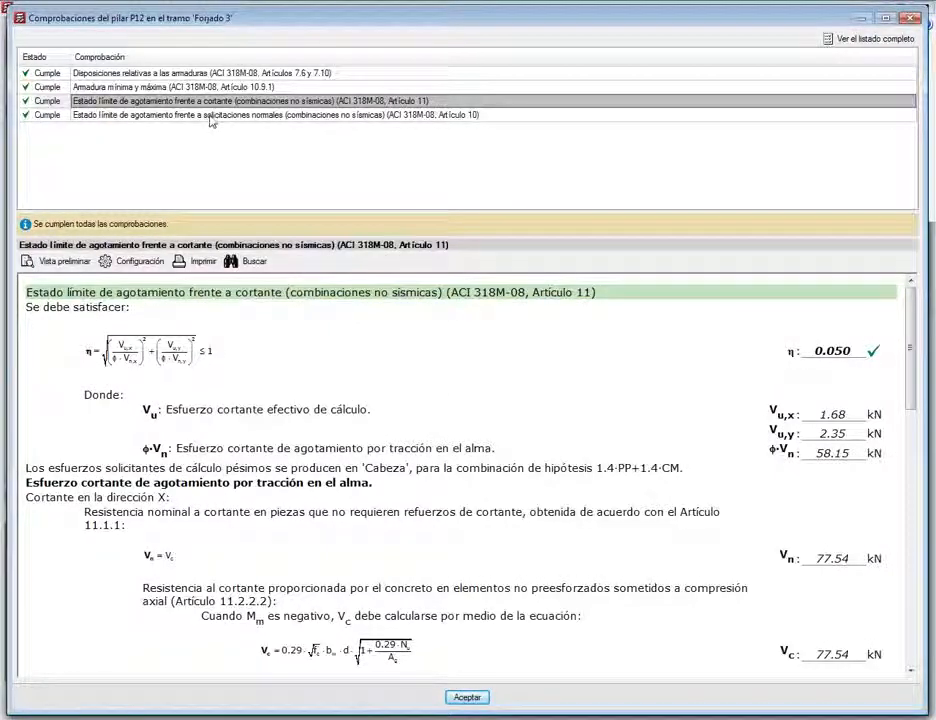
left_click(211, 115)
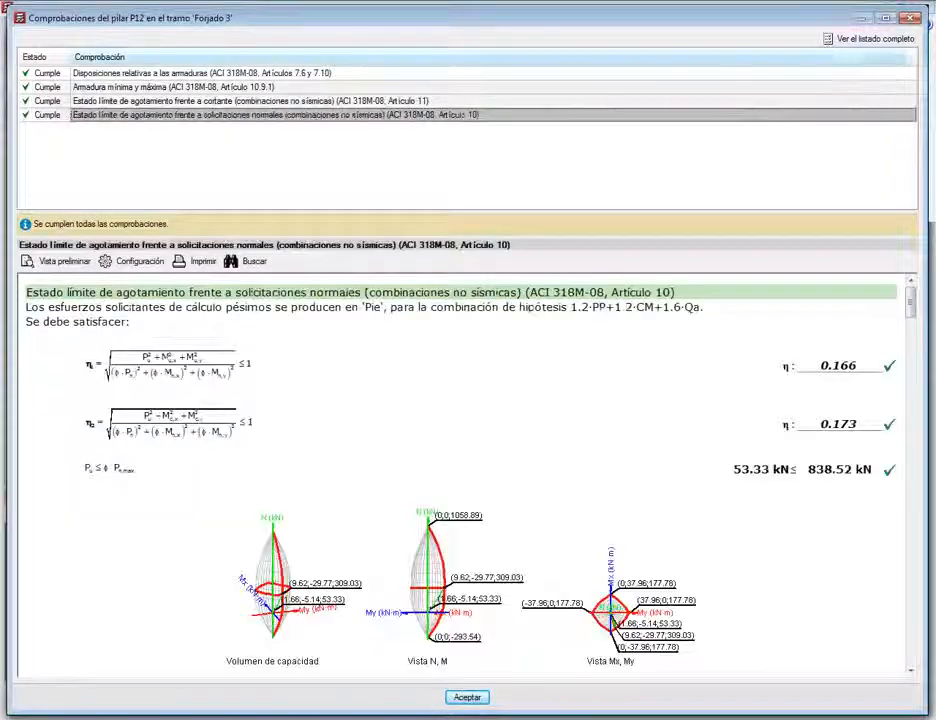
left_click(908, 18)
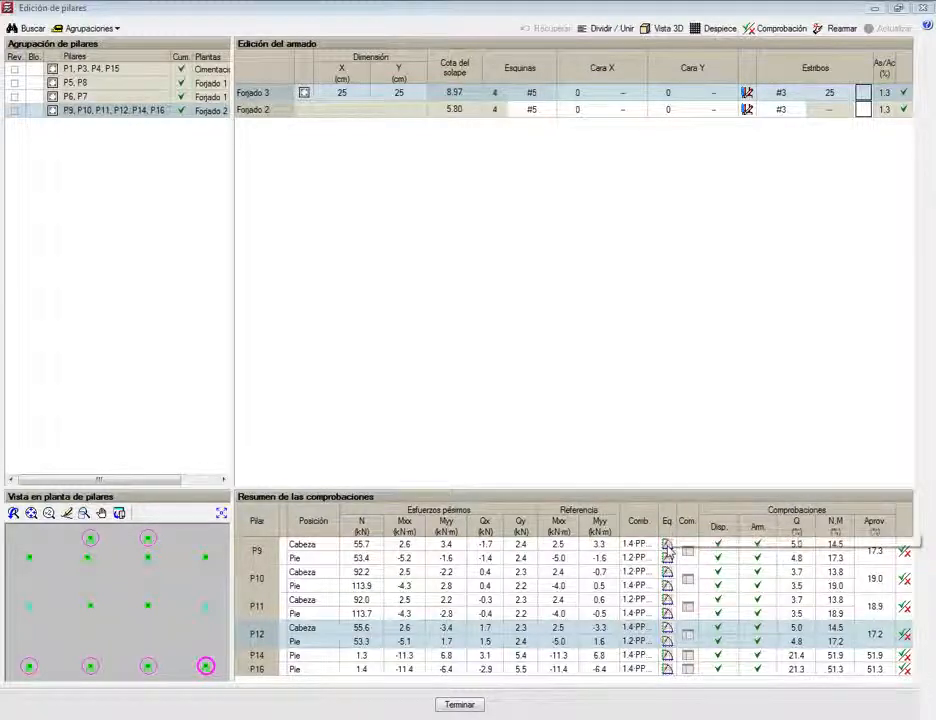
Step: Open the section equilibrium diagram for P9's Cabeza position at Forjado 3 and examine the stresses and strains of bars 1 to 4
left_click(318, 546)
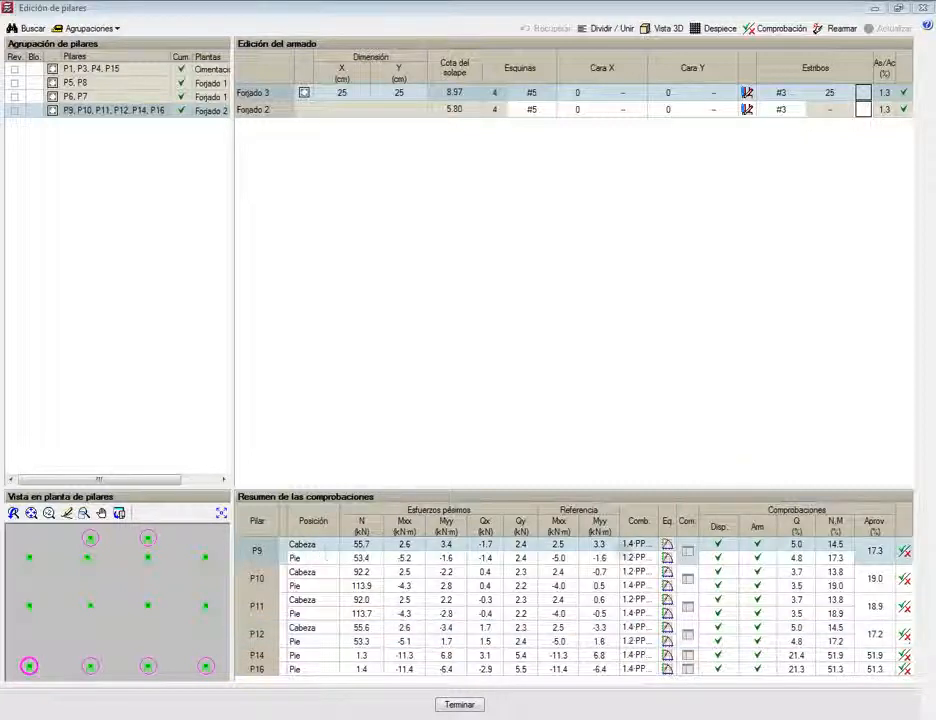
left_click(667, 544)
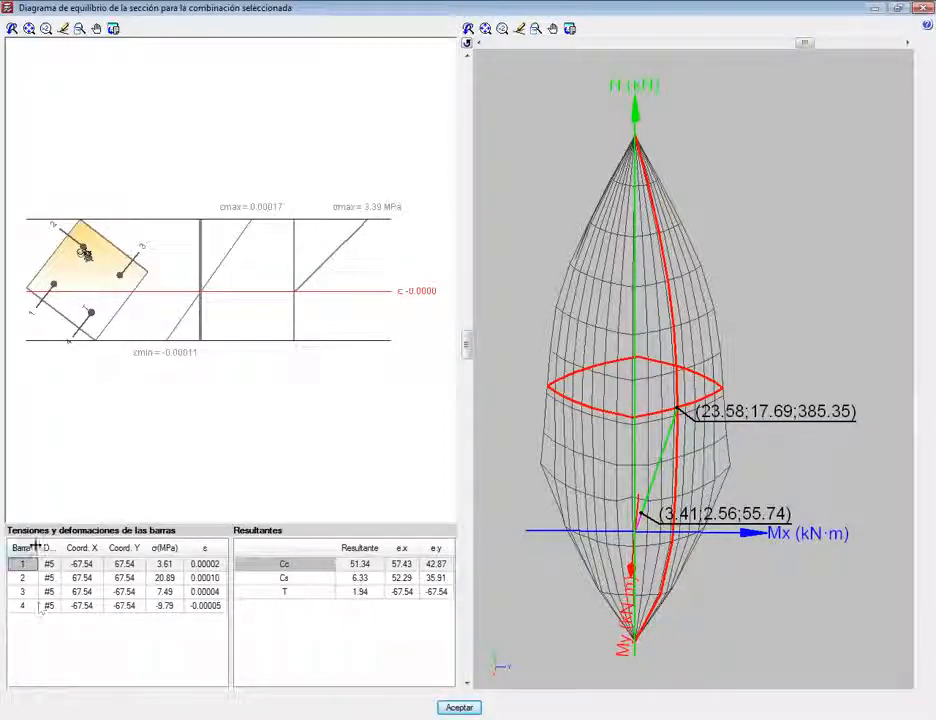
left_click(30, 580)
left_click(30, 594)
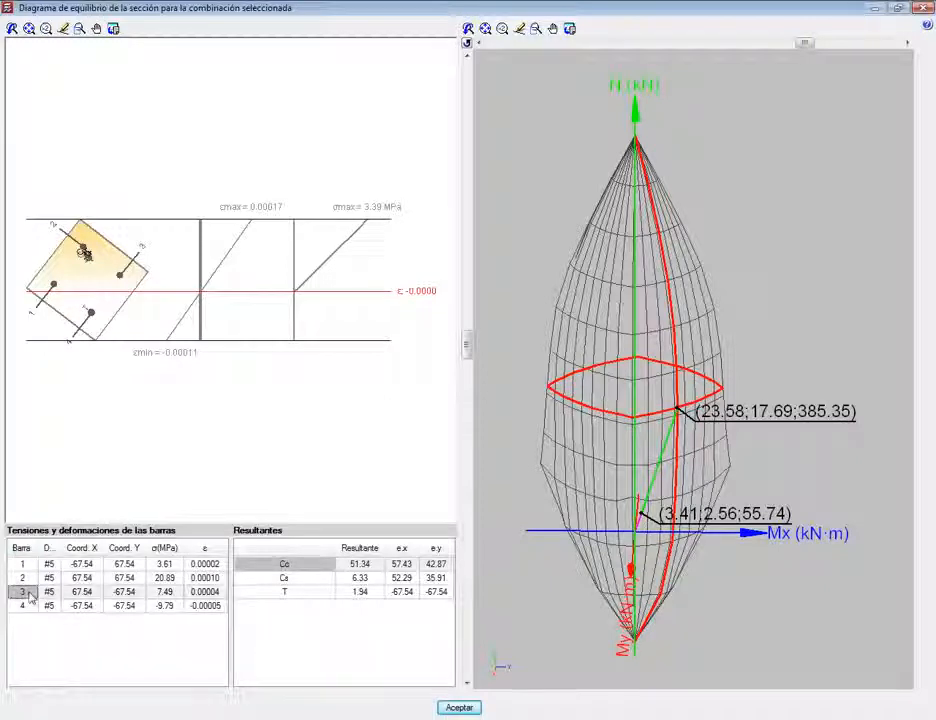
left_click(30, 607)
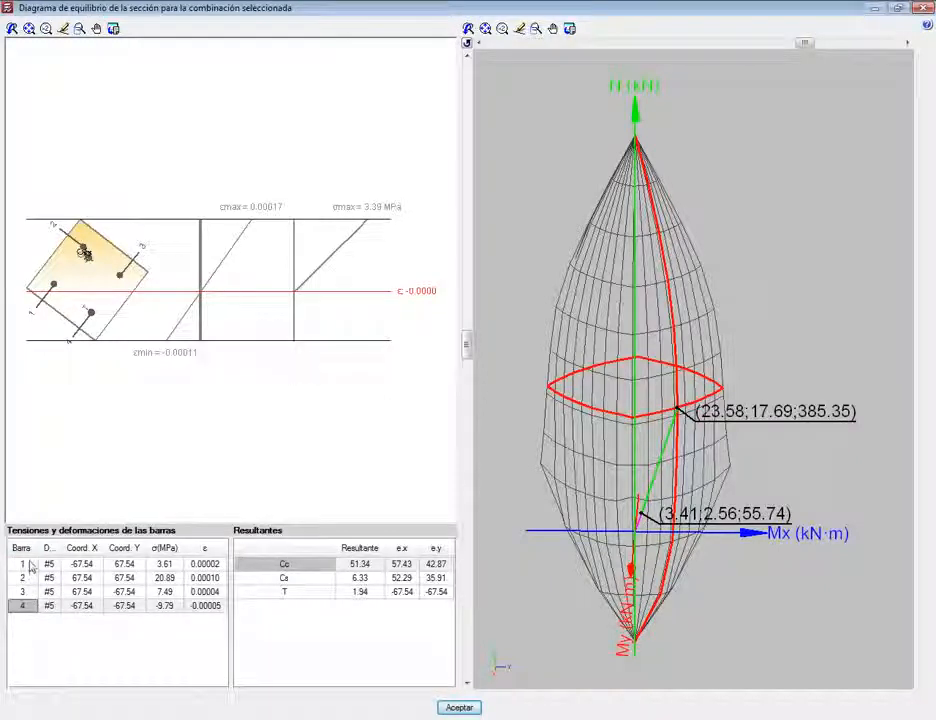
left_click(30, 564)
left_click(30, 578)
left_click(30, 592)
left_click(27, 606)
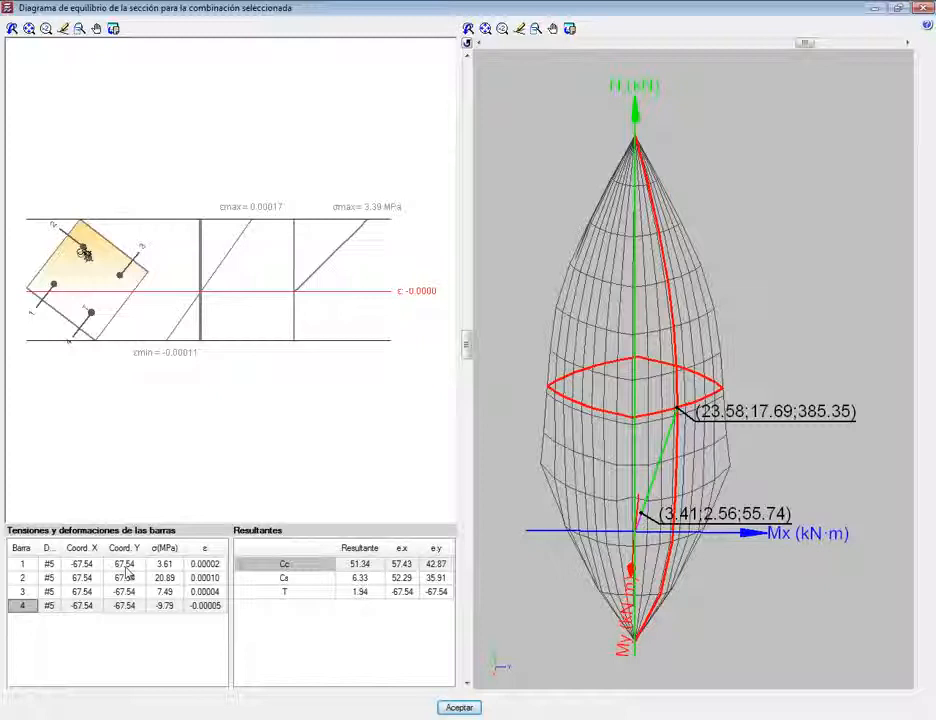
left_click(176, 565)
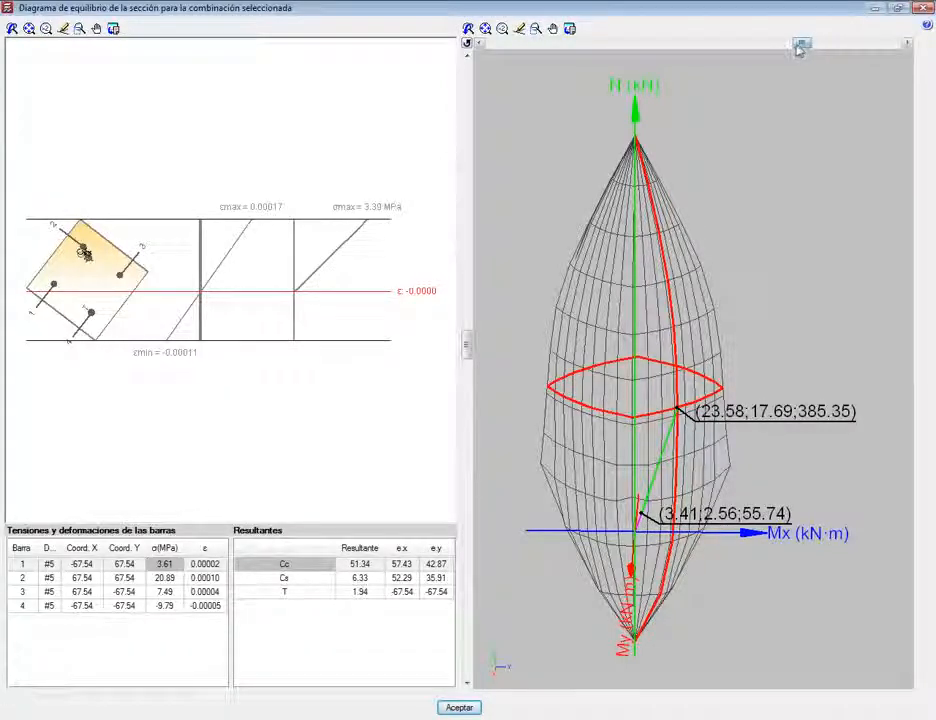
Step: Rotate P9's 3D capacity diagram, inspect its surface and the acting and exhaustion force points, and return to P9's check summary
left_click_drag(800, 45, 775, 56)
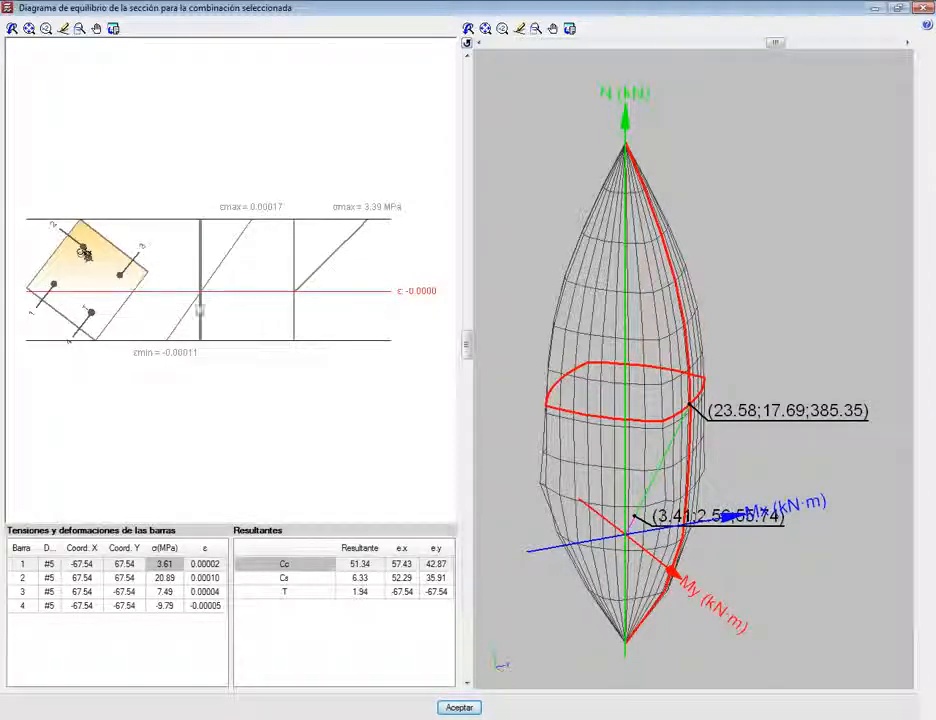
mouse_move(601, 201)
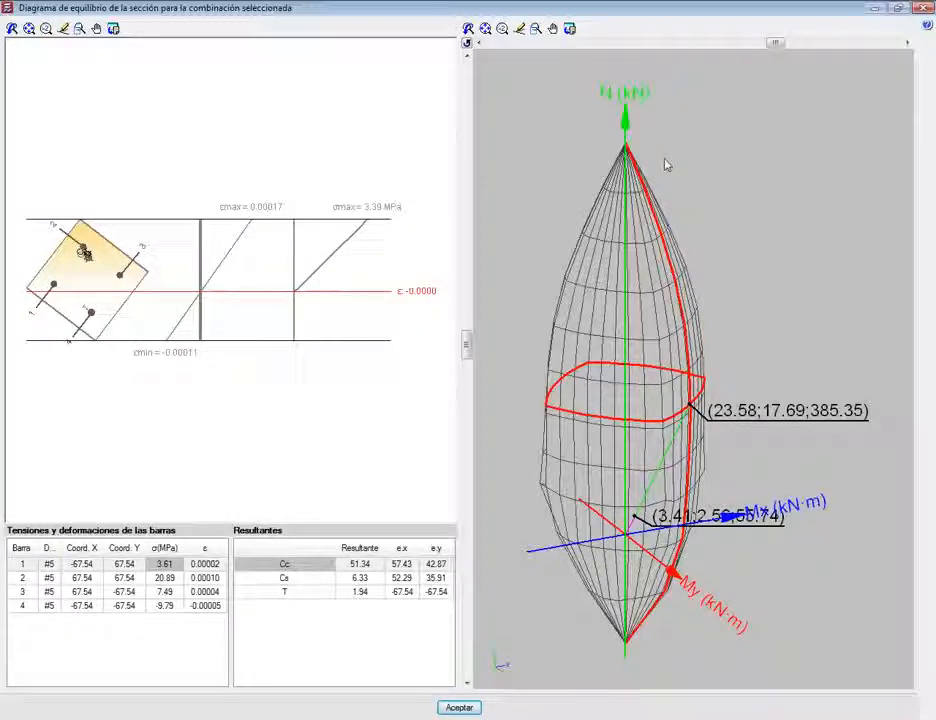
mouse_move(626, 147)
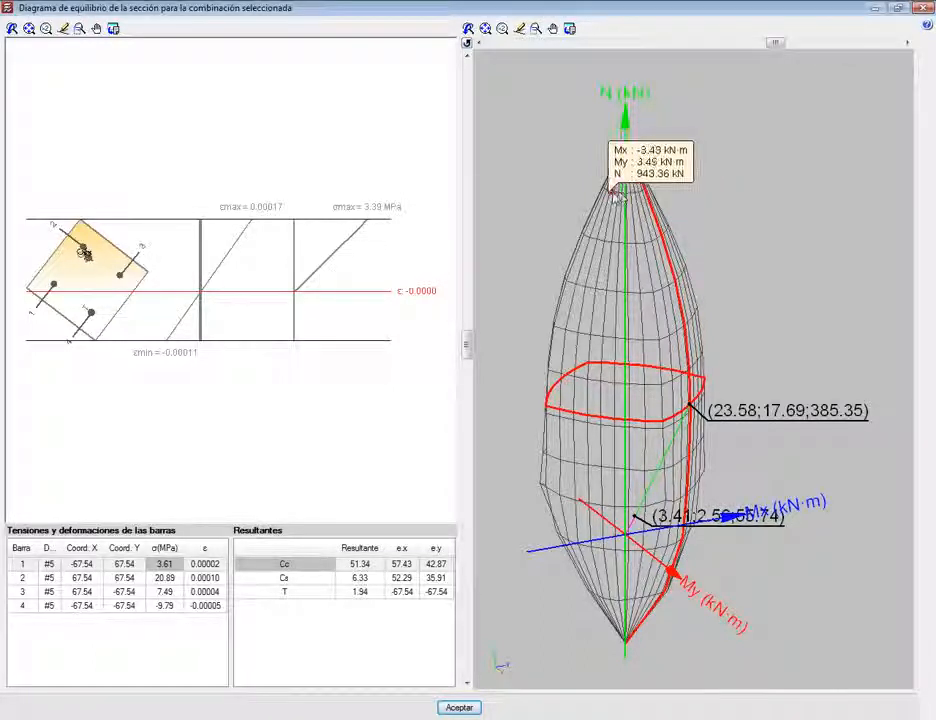
mouse_move(612, 250)
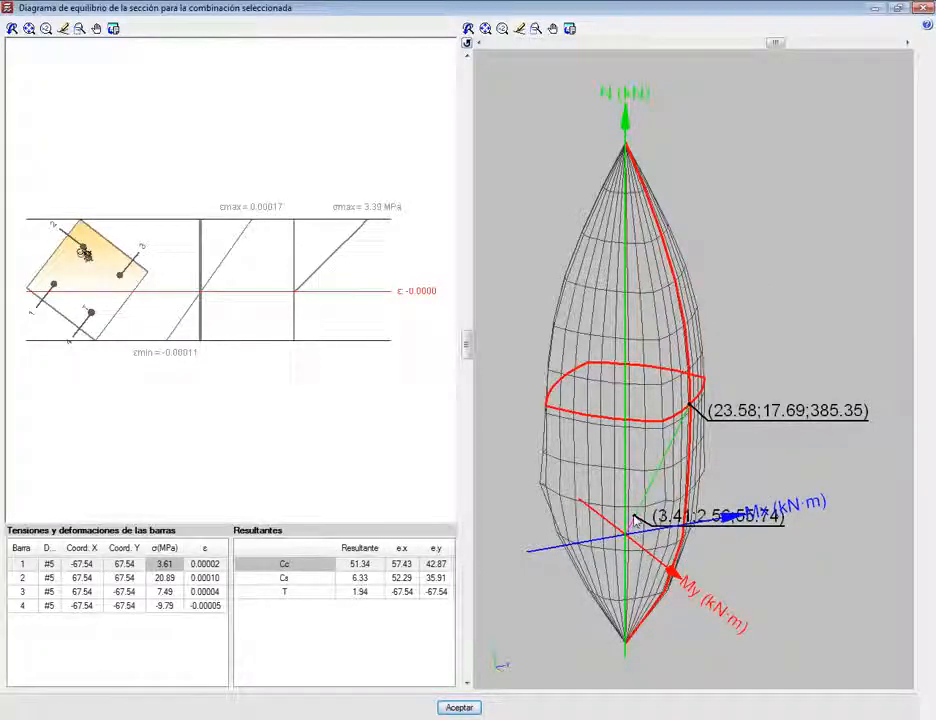
scroll(636, 532, "up", 3)
scroll(636, 527, "up", 2)
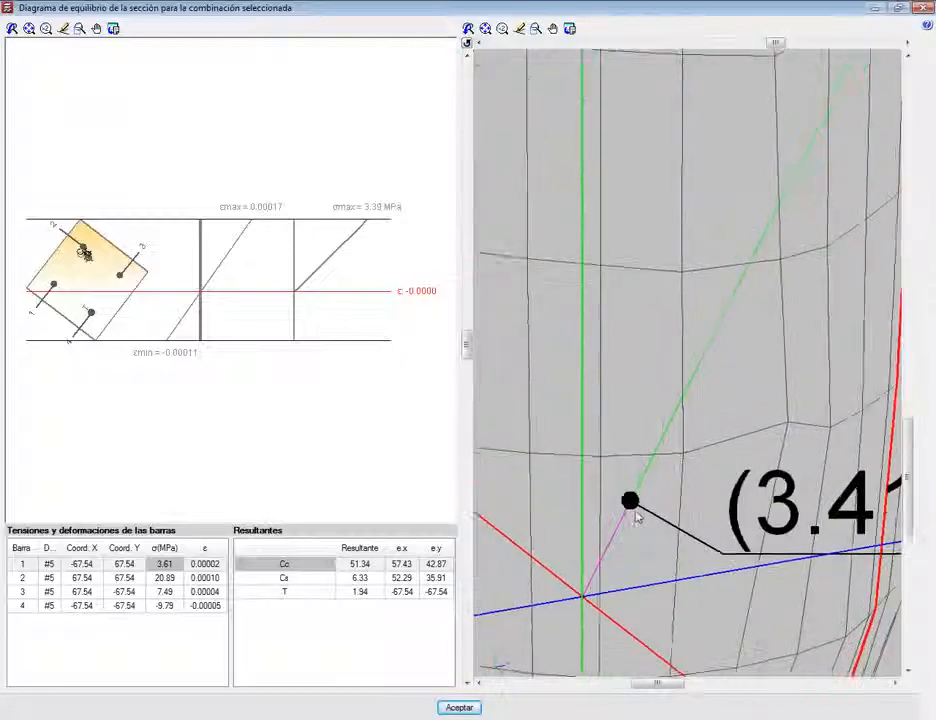
scroll(637, 508, "down", 3)
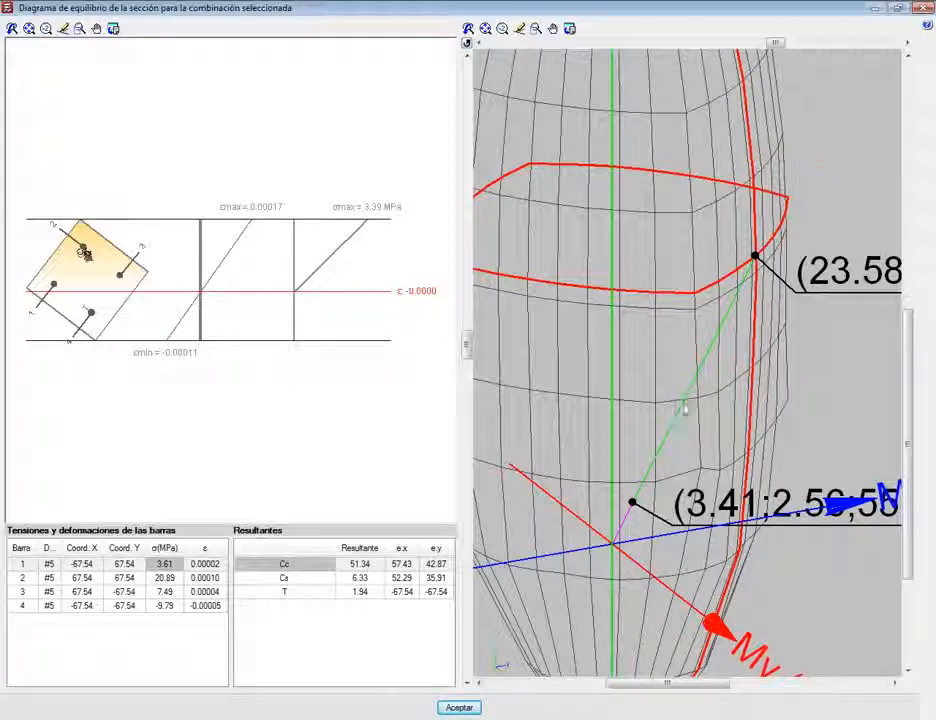
scroll(684, 408, "down", 5)
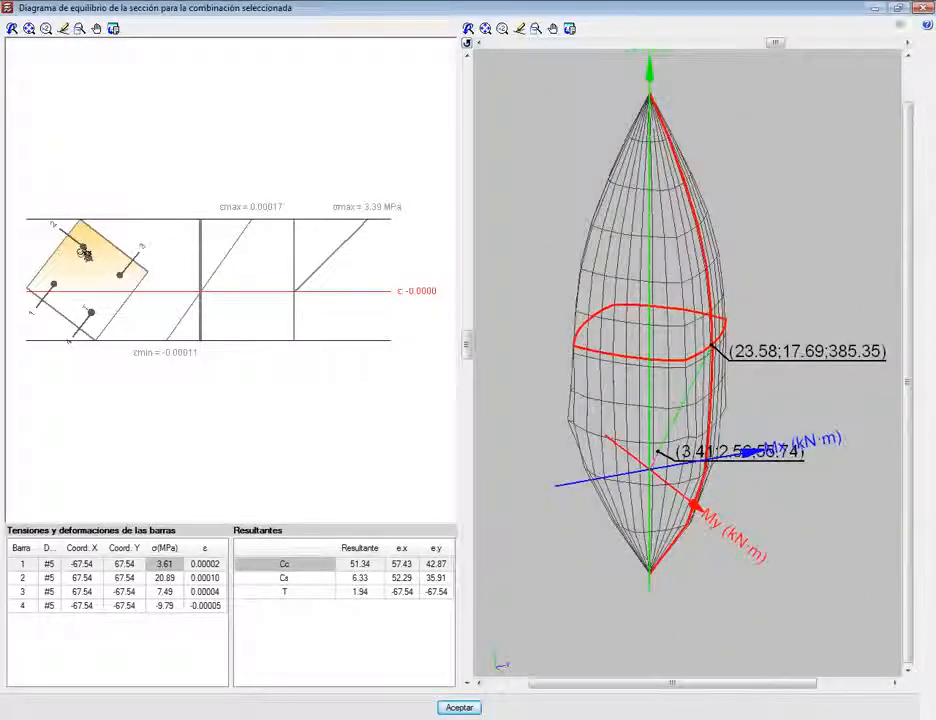
left_click(916, 9)
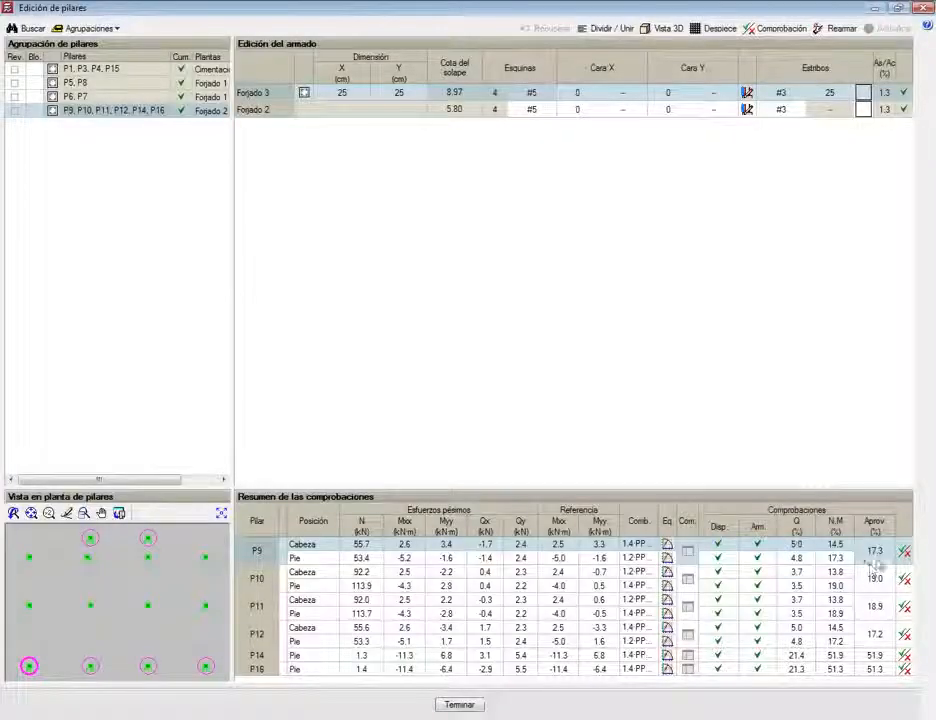
left_click(877, 557)
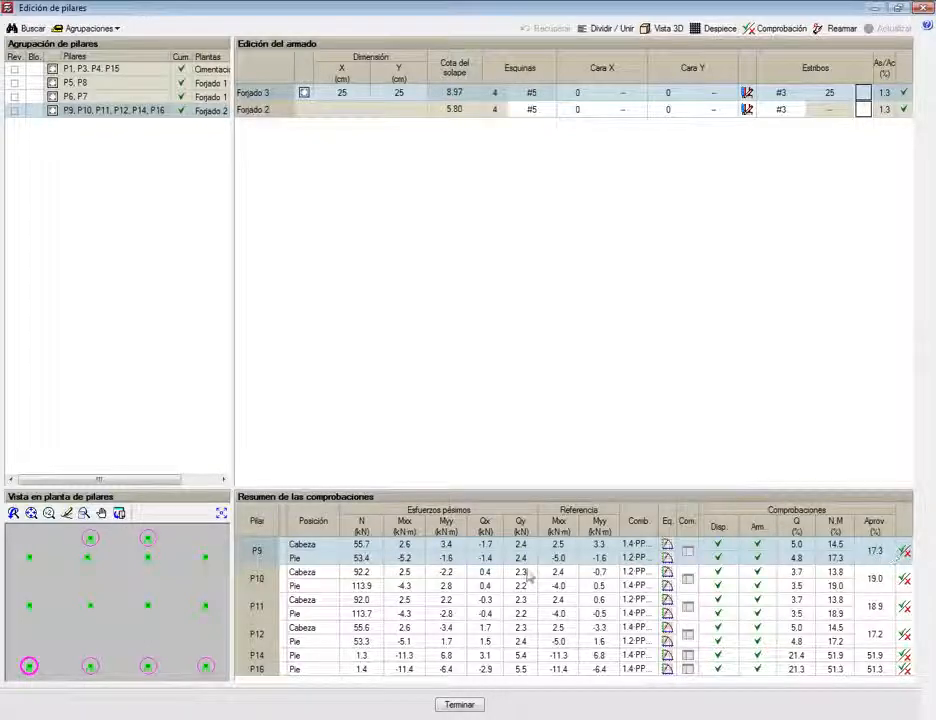
Step: View P14's checks at Forjado 3, open the section equilibrium diagram for its Pie position, and inspect the acting force point up close
left_click(904, 656)
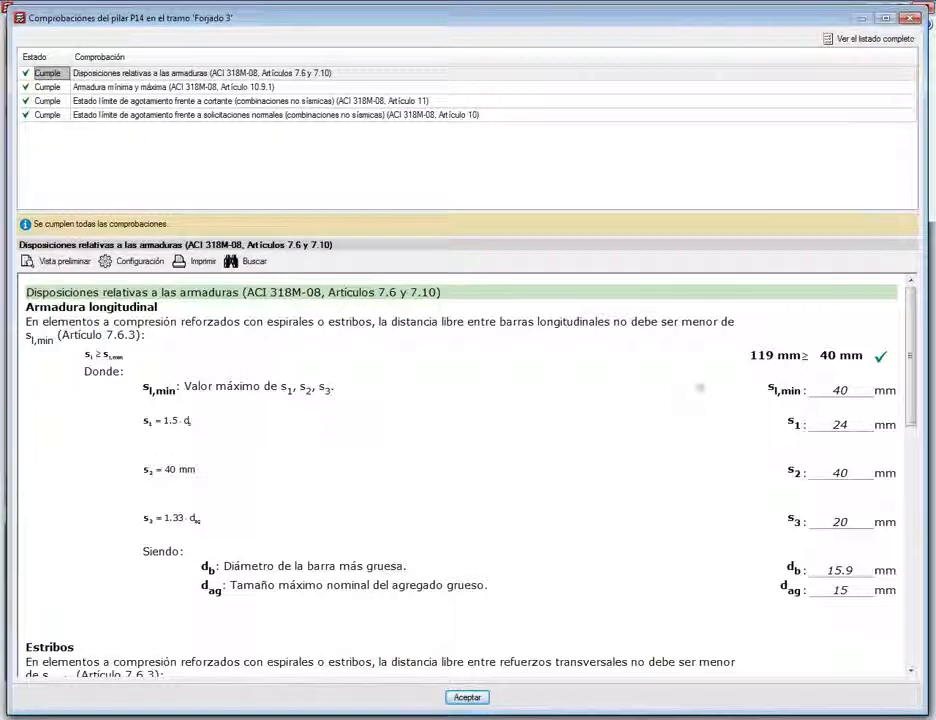
left_click(909, 18)
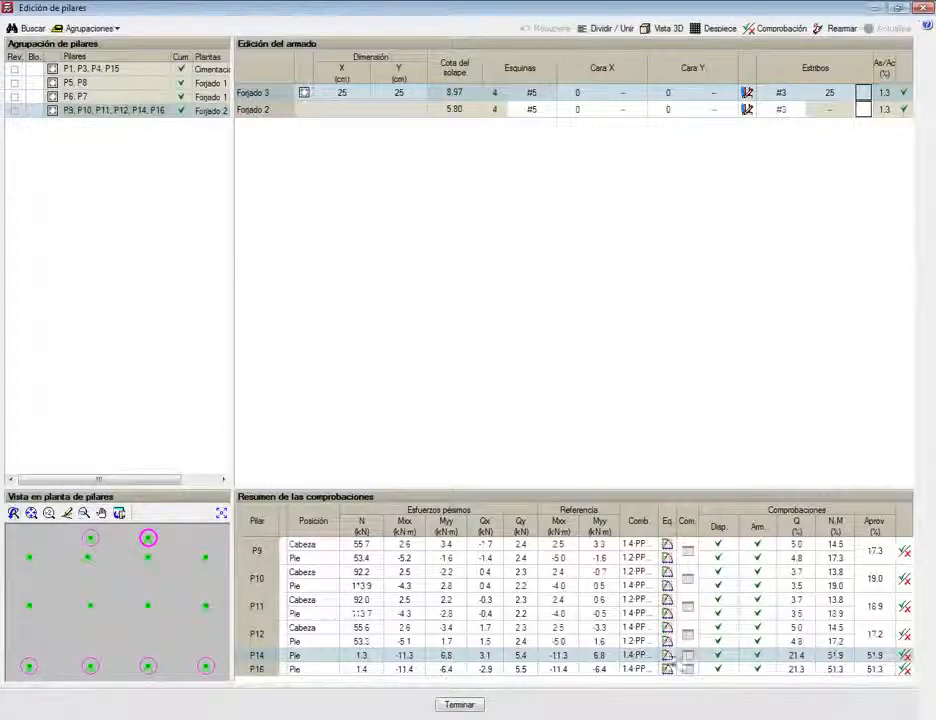
left_click(666, 656)
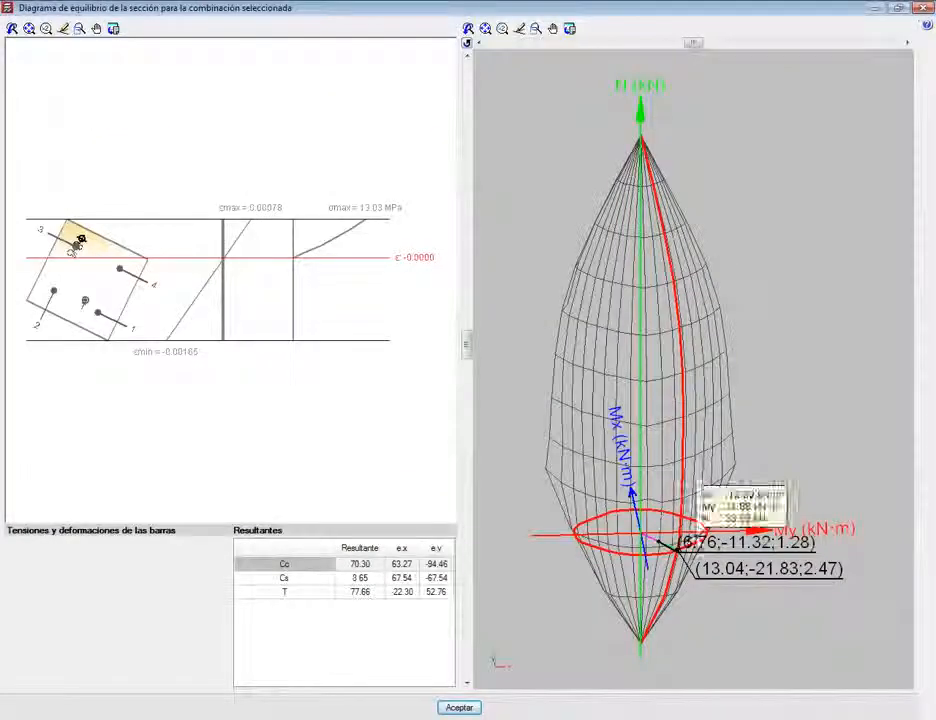
scroll(662, 572, "up", 5)
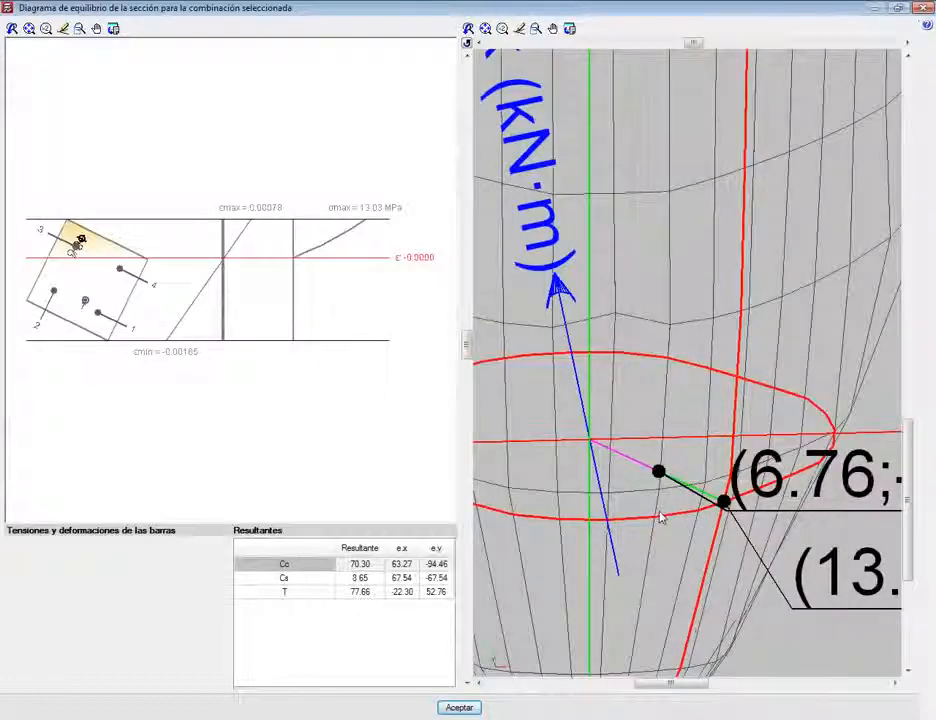
scroll(659, 476, "up", 4)
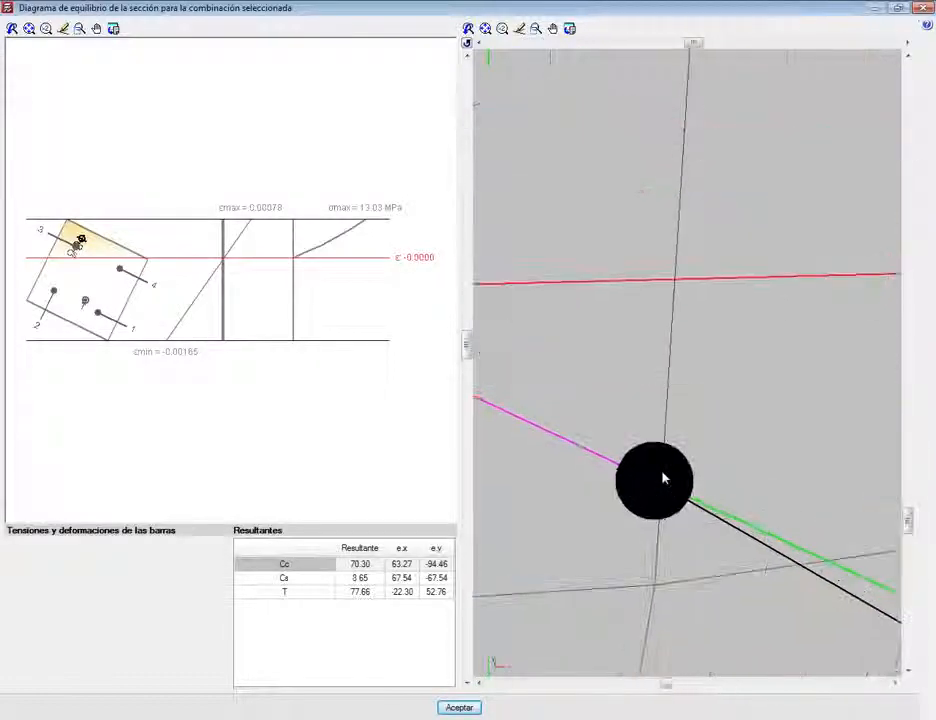
scroll(663, 480, "down", 3)
scroll(660, 477, "down", 3)
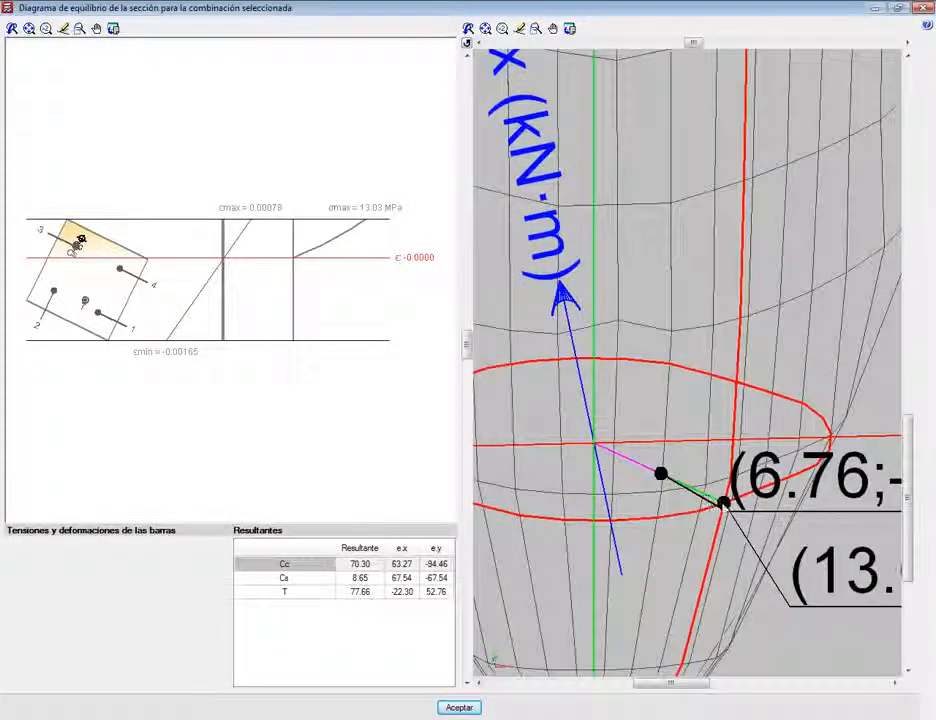
Step: Inspect the exhaustion force point and the whole capacity surface in P14's equilibrium diagram and return to the check summary
scroll(724, 507, "up", 1)
scroll(724, 507, "up", 3)
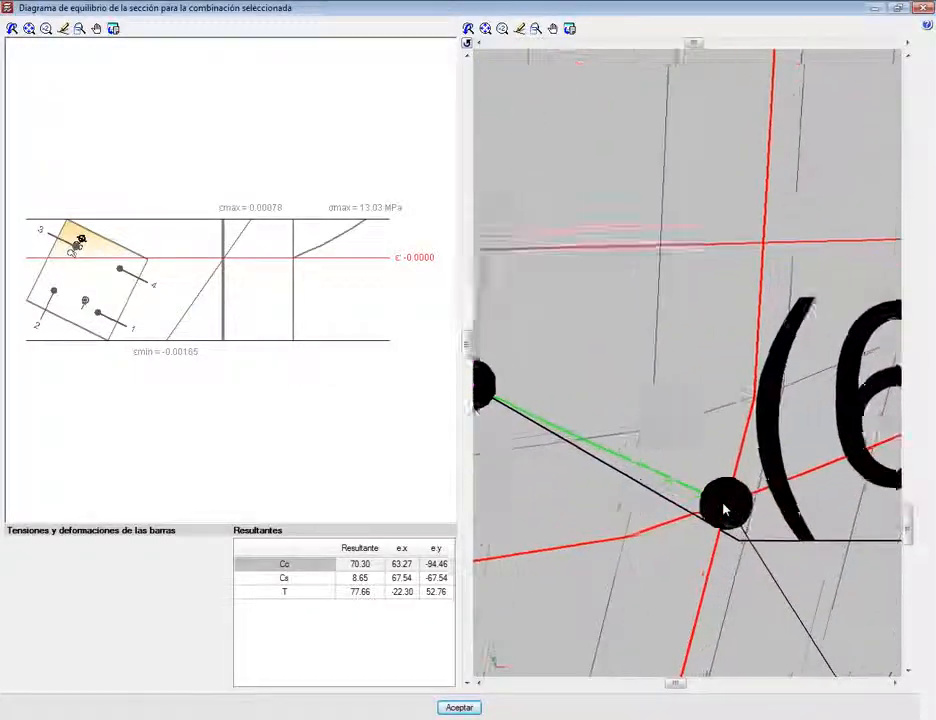
scroll(724, 505, "down", 2)
scroll(724, 505, "down", 3)
scroll(700, 500, "up", 3)
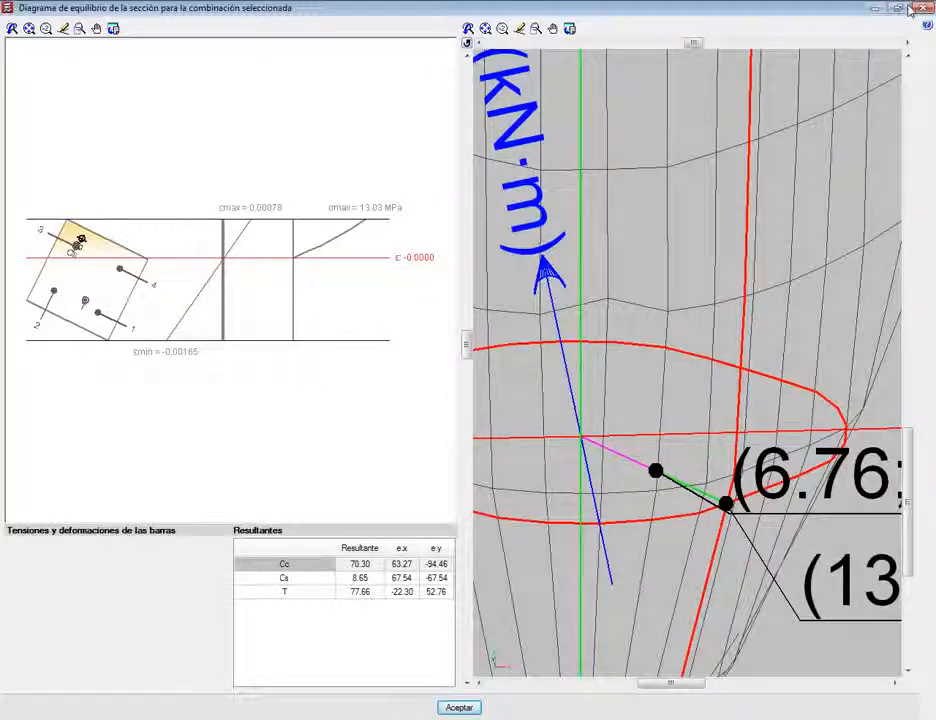
scroll(790, 303, "down", 5)
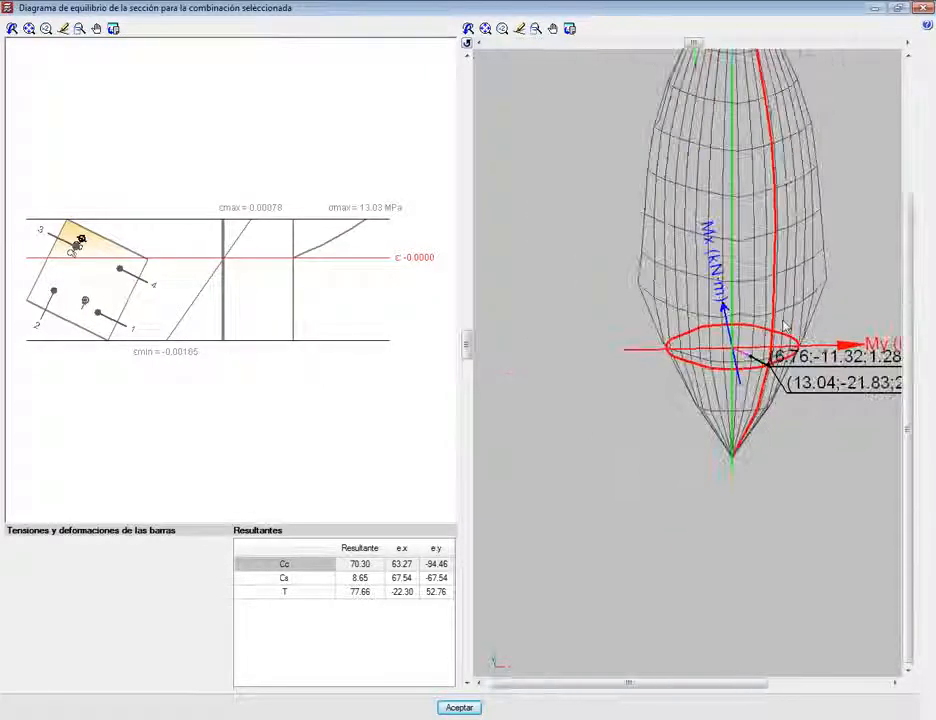
scroll(759, 316, "down", 3)
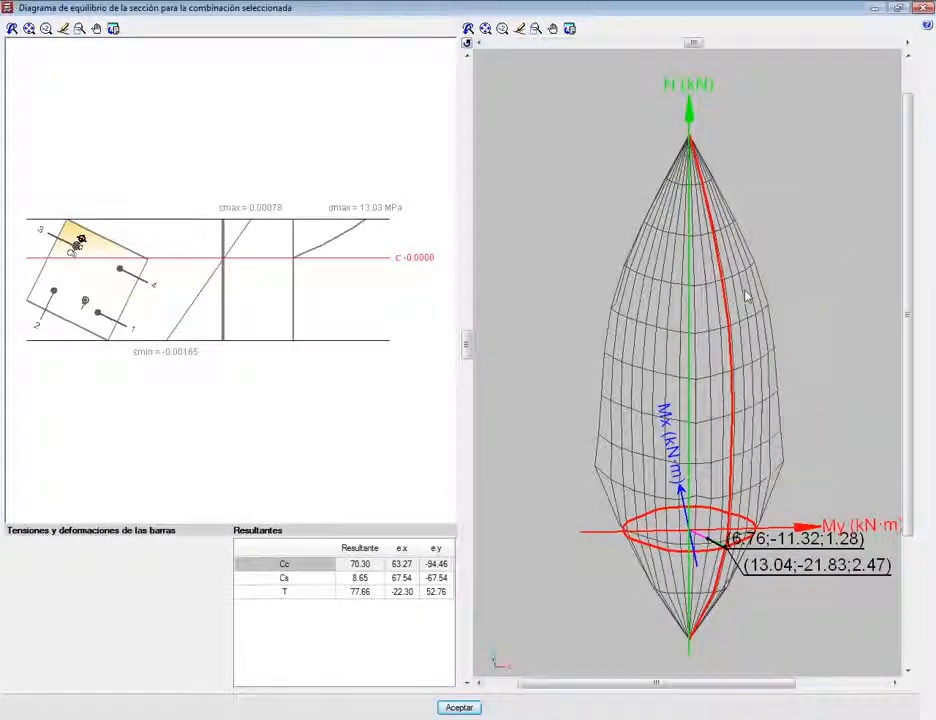
mouse_move(697, 238)
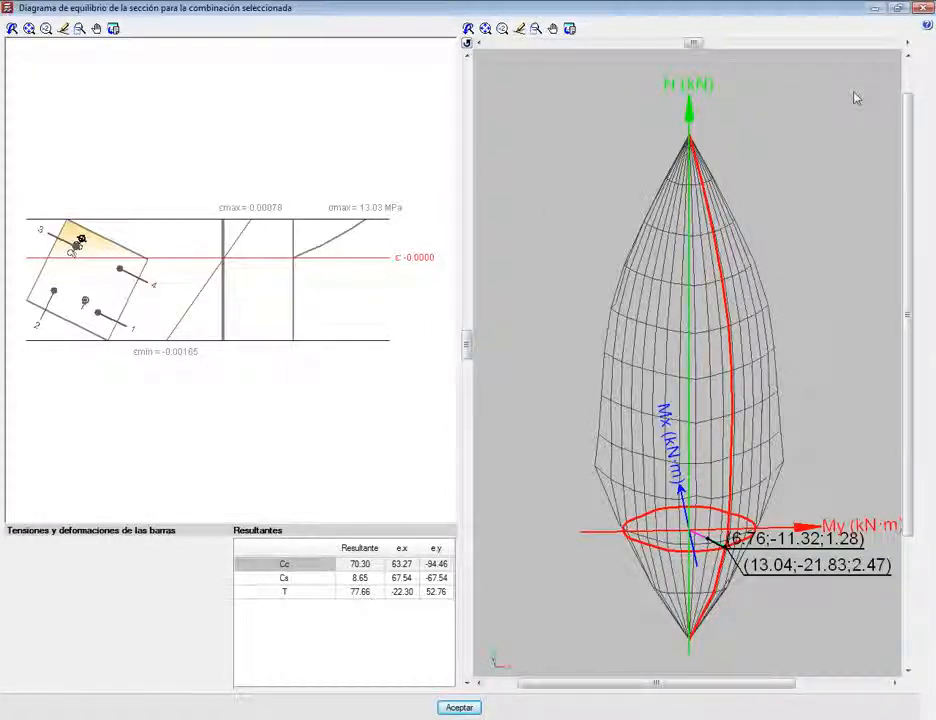
left_click(925, 8)
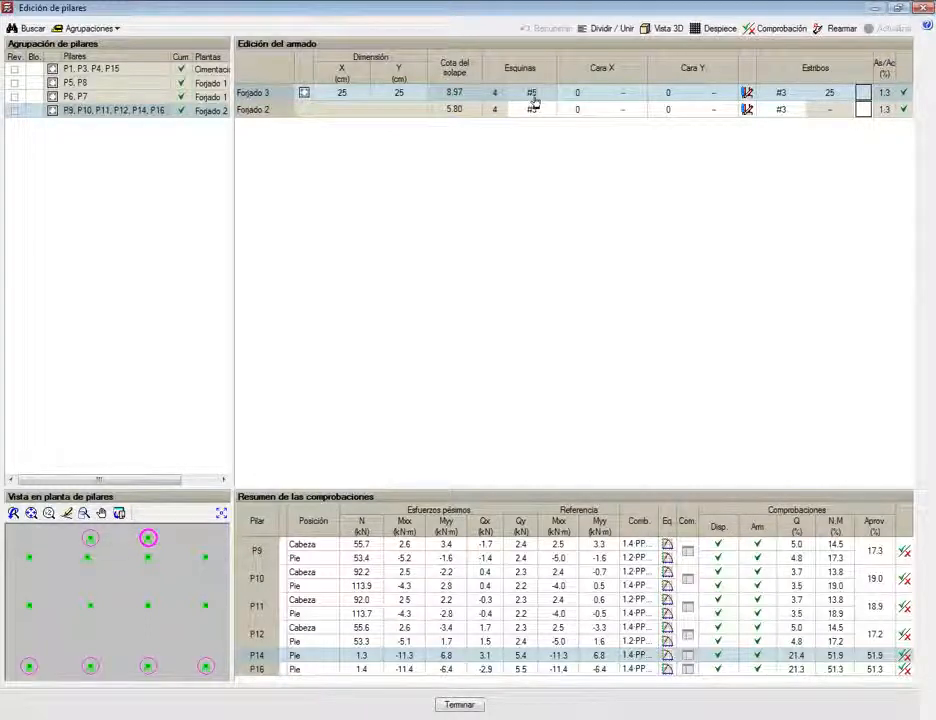
Step: Select the P6, P7 group and the P1, P3, P4, P15 group, open P1's Pie equilibrium diagram, and examine the acting force point
left_click(80, 96)
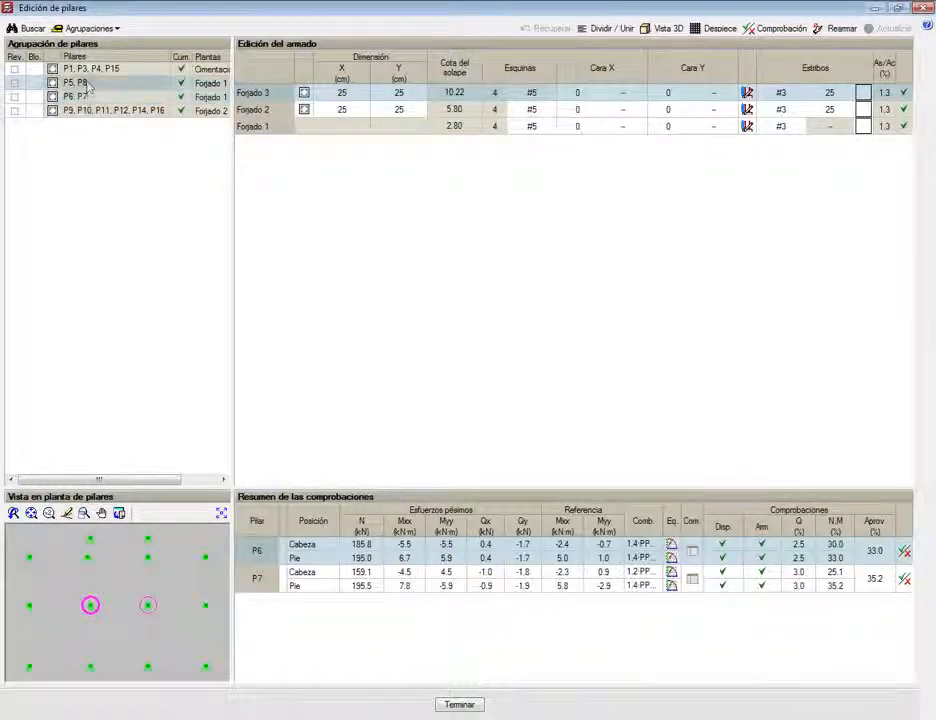
left_click(90, 70)
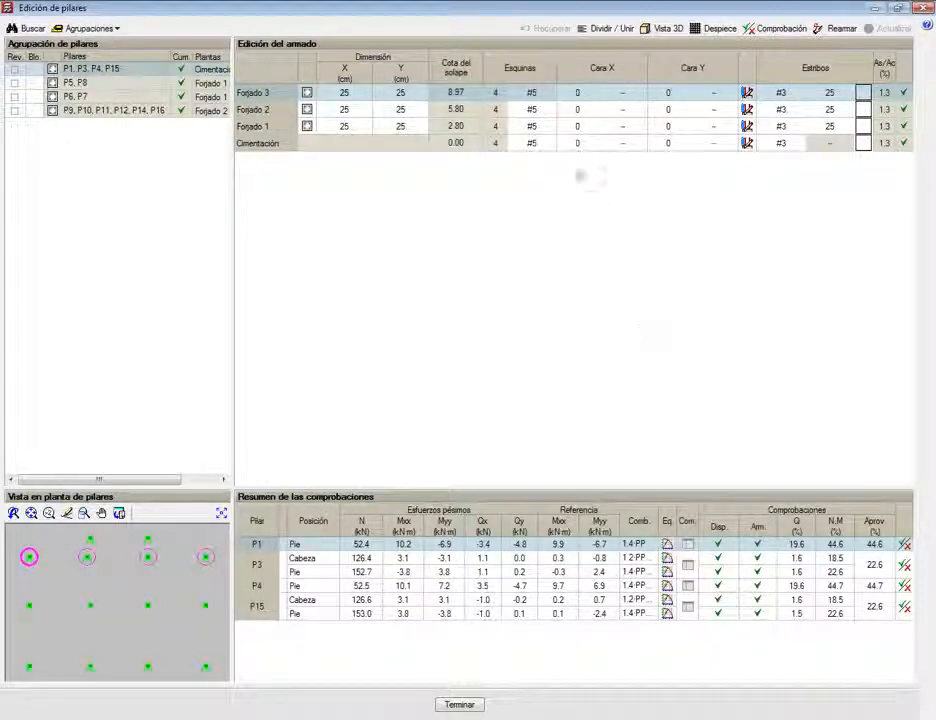
left_click(672, 545)
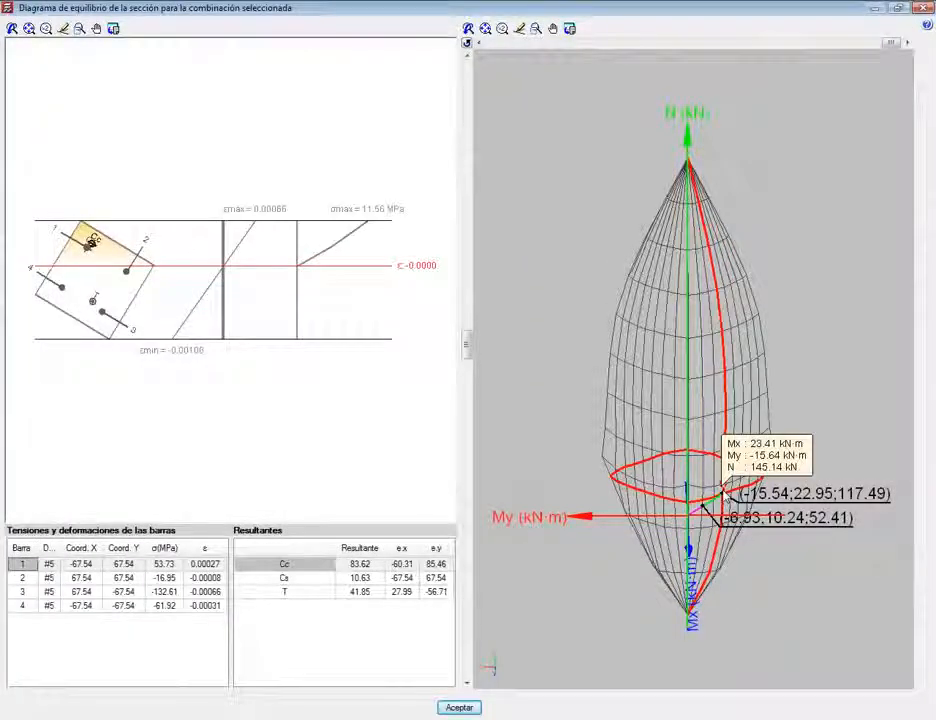
mouse_move(682, 519)
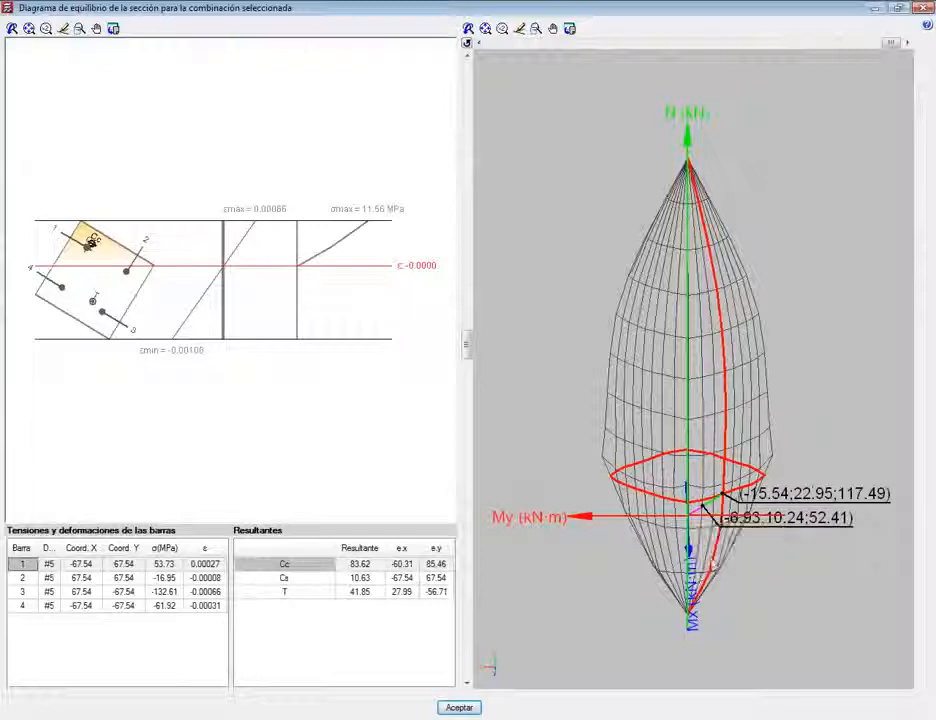
scroll(688, 525, "up", 5)
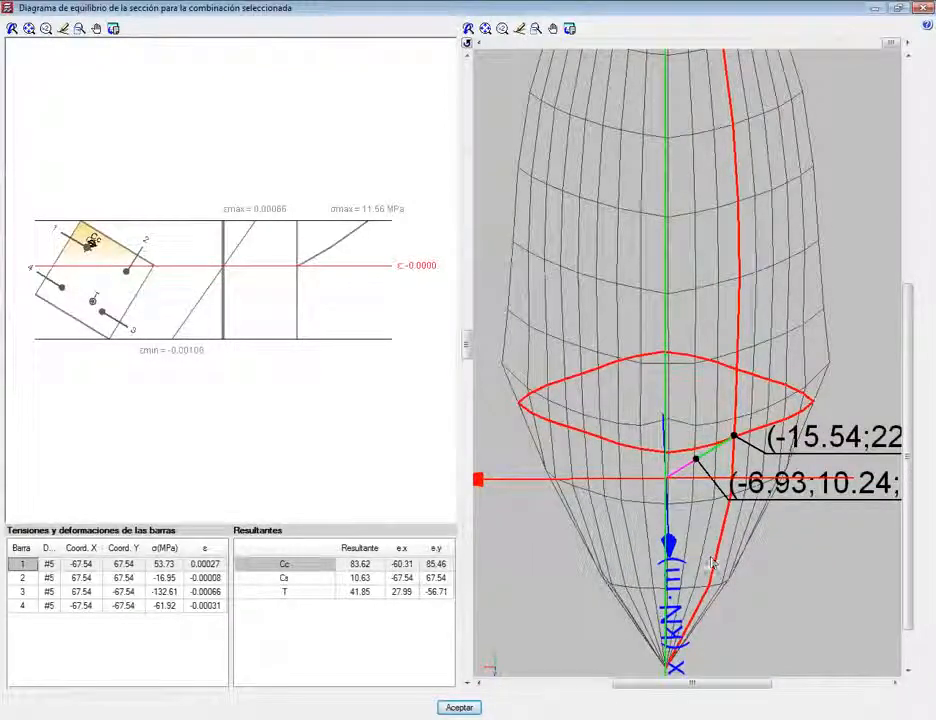
scroll(696, 464, "up", 5)
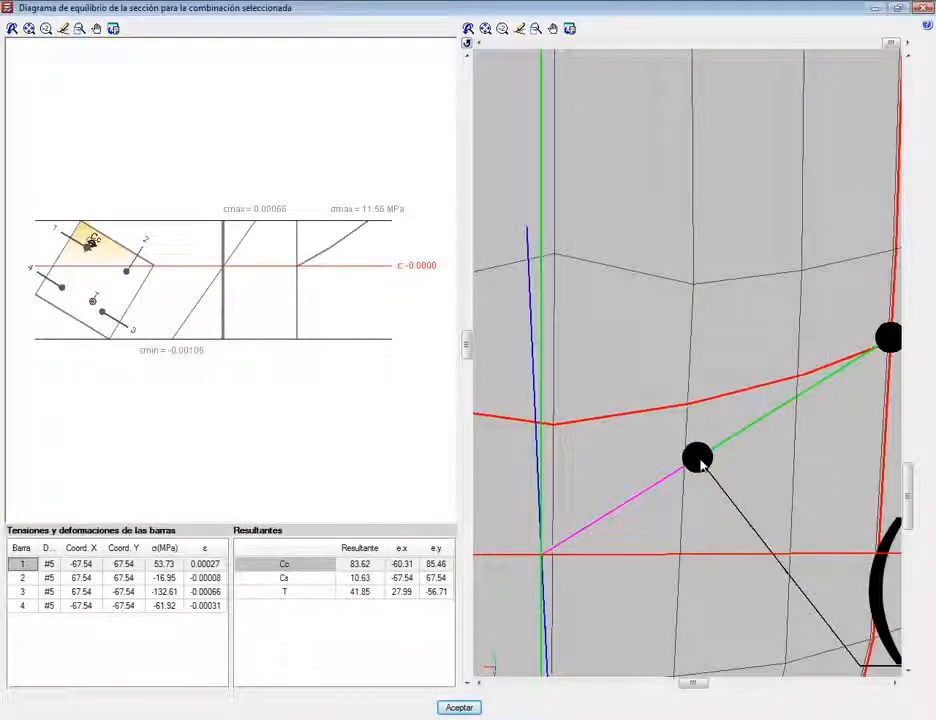
scroll(697, 460, "down", 4)
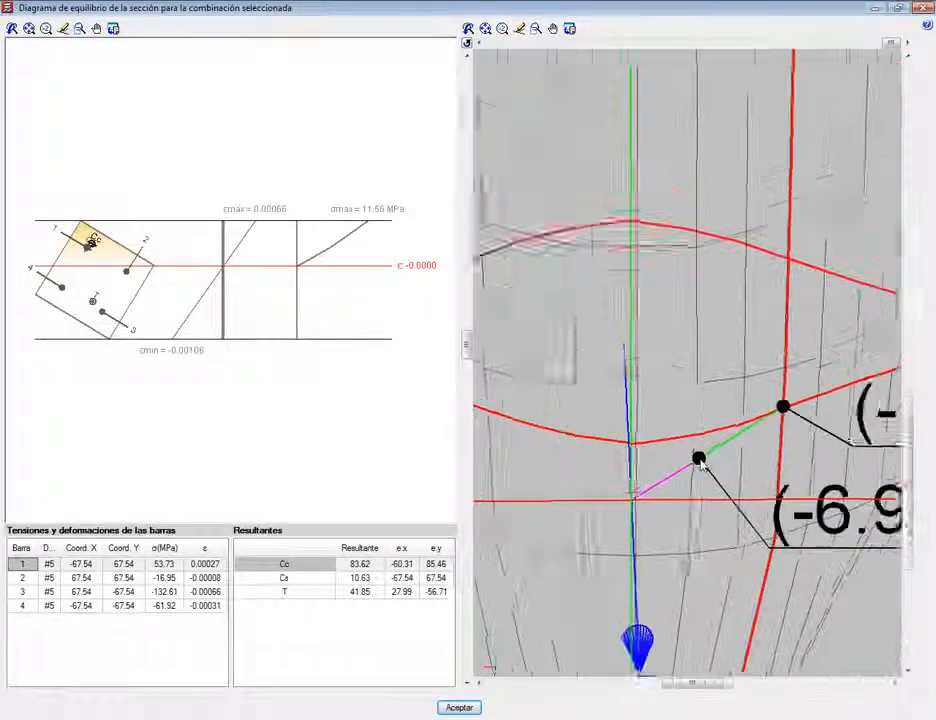
scroll(700, 462, "down", 2)
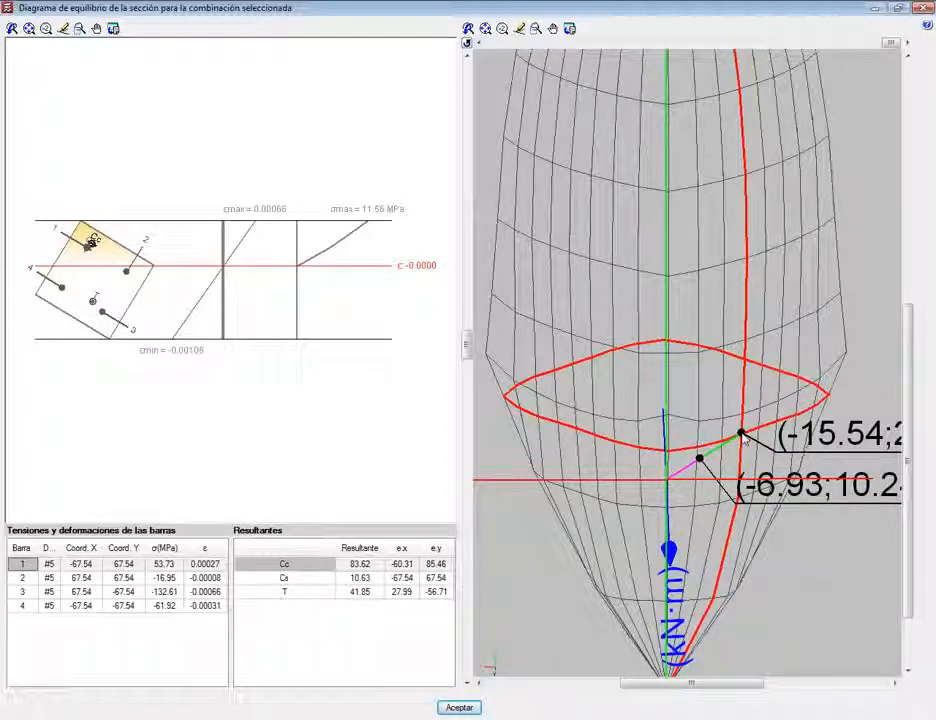
Step: Examine the exhaustion force point and the capacity surface in P1's equilibrium diagram and close it
scroll(742, 440, "up", 1)
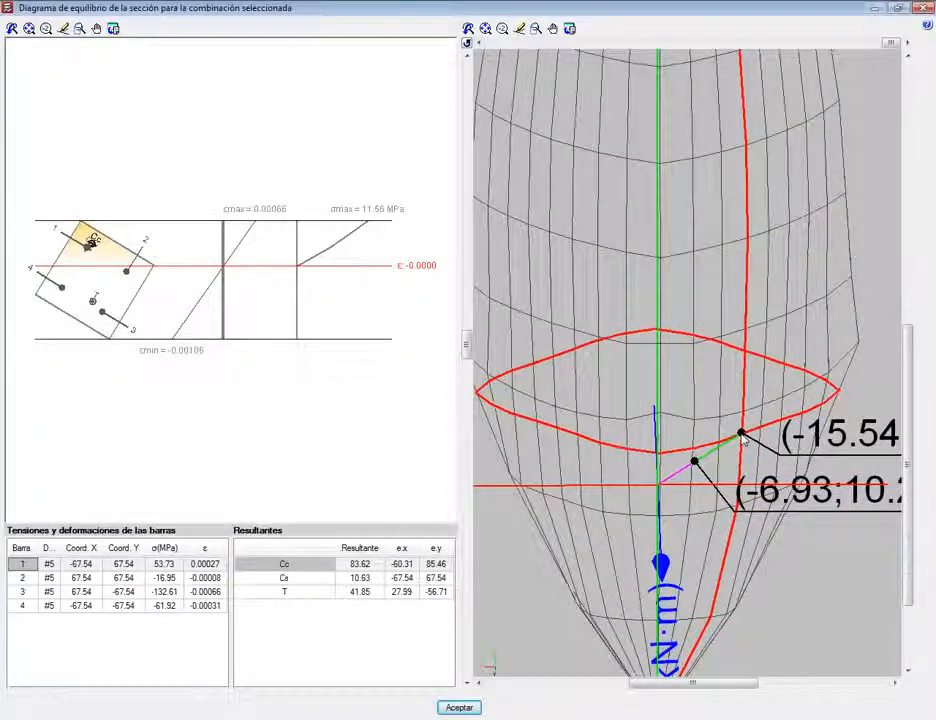
scroll(742, 440, "up", 3)
scroll(742, 437, "down", 5)
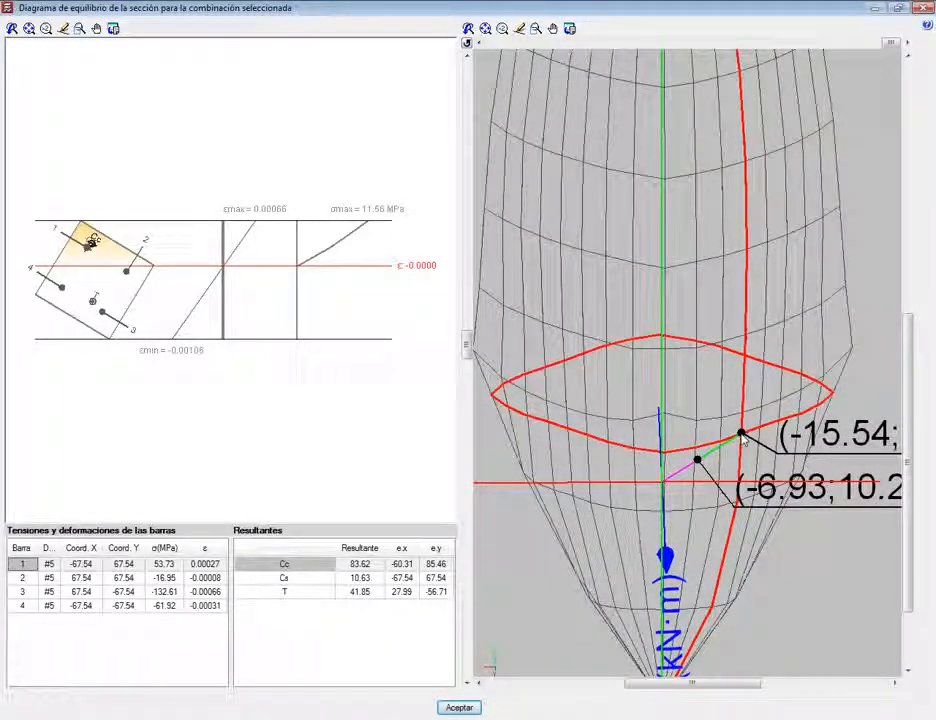
scroll(743, 440, "down", 3)
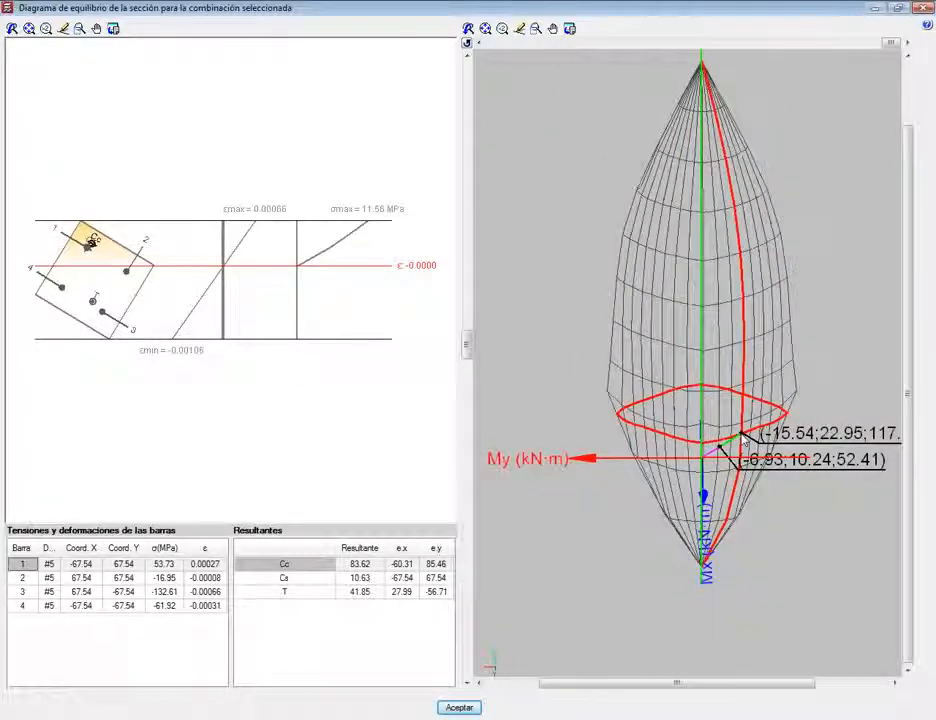
scroll(744, 439, "up", 2)
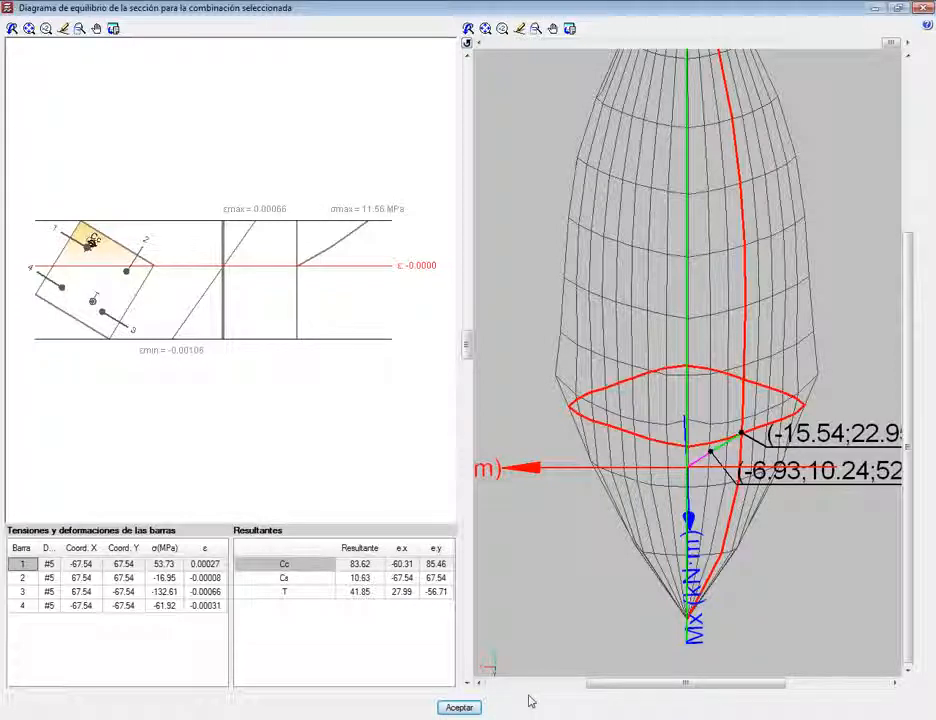
left_click(460, 708)
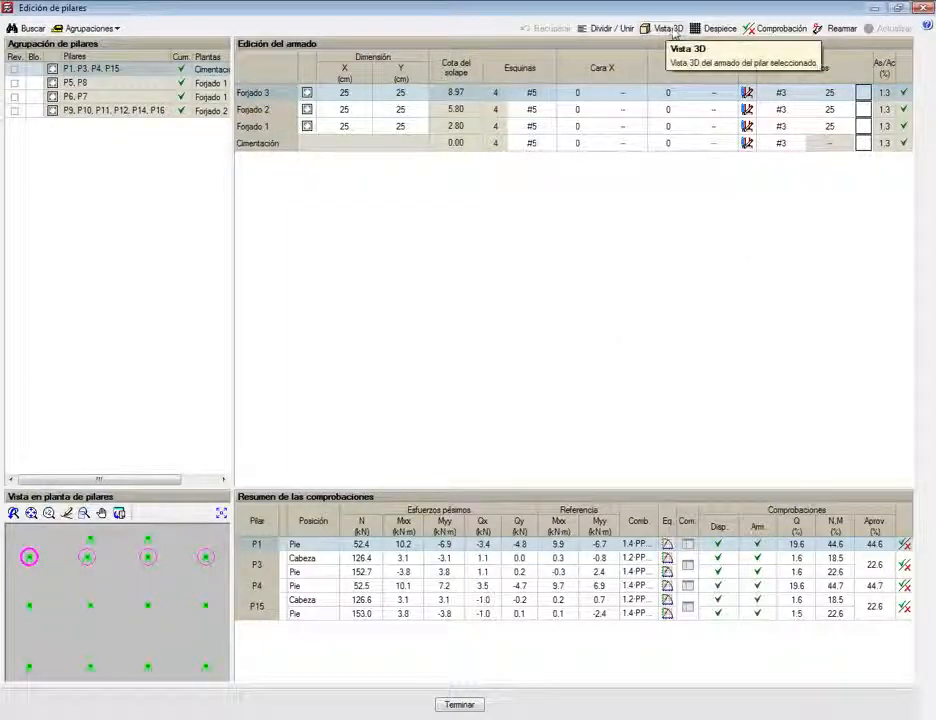
Step: Open the 3D view of column P1, inspect its bars and stirrups along the height, and close the view
left_click(672, 30)
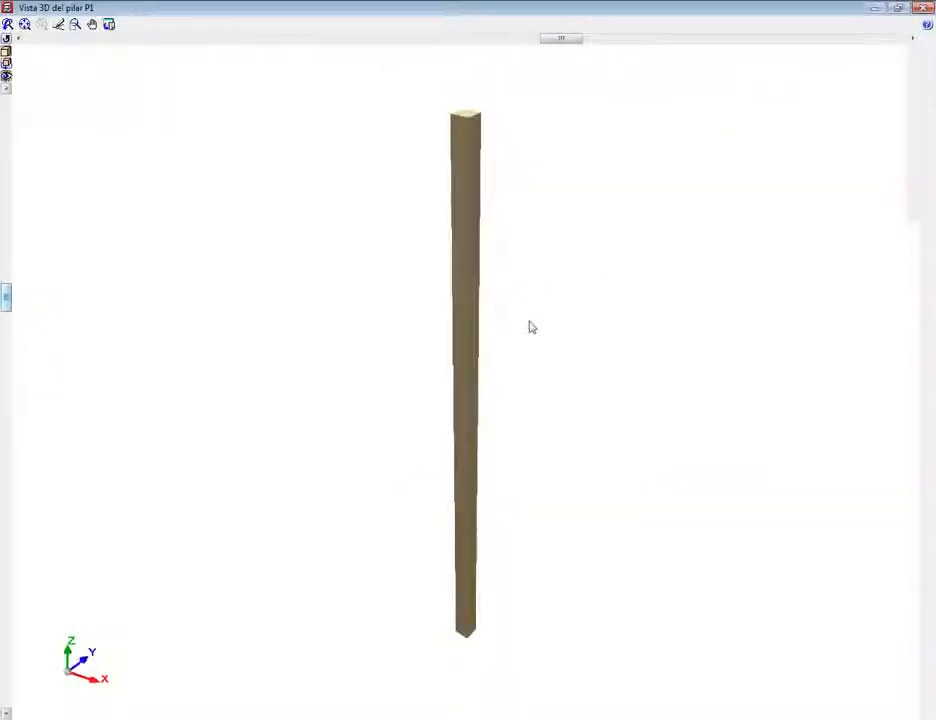
scroll(460, 152, "up", 6)
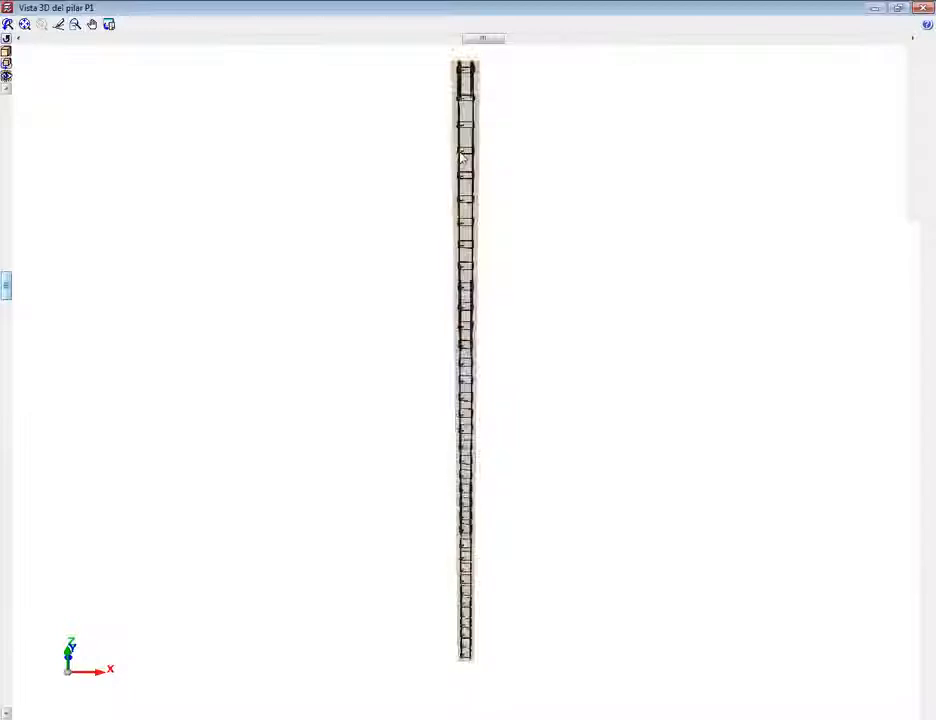
left_click_drag(482, 290, 487, 202)
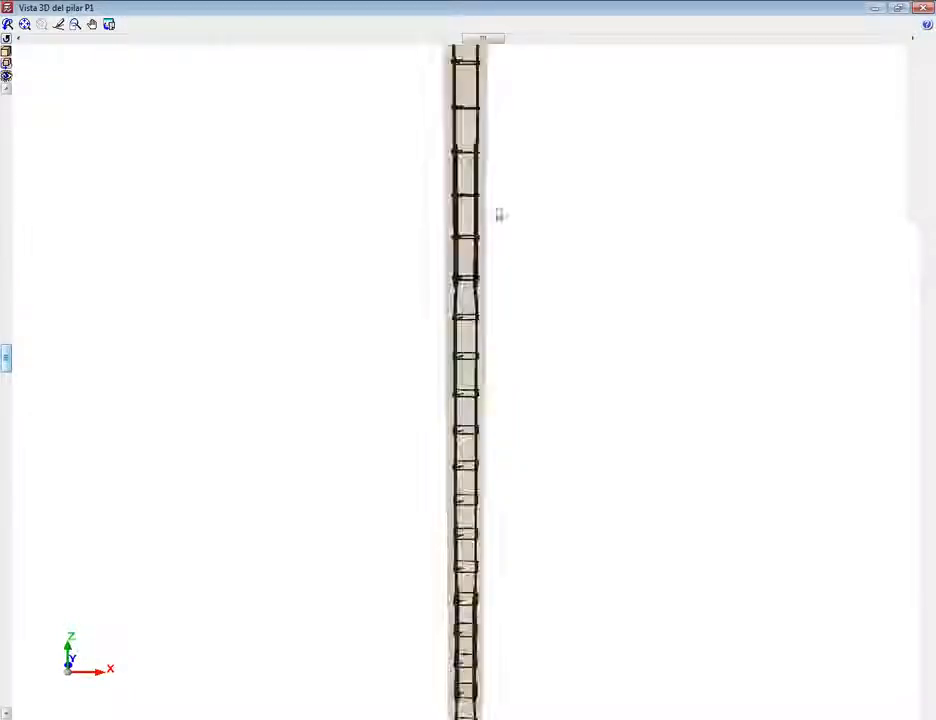
left_click(922, 9)
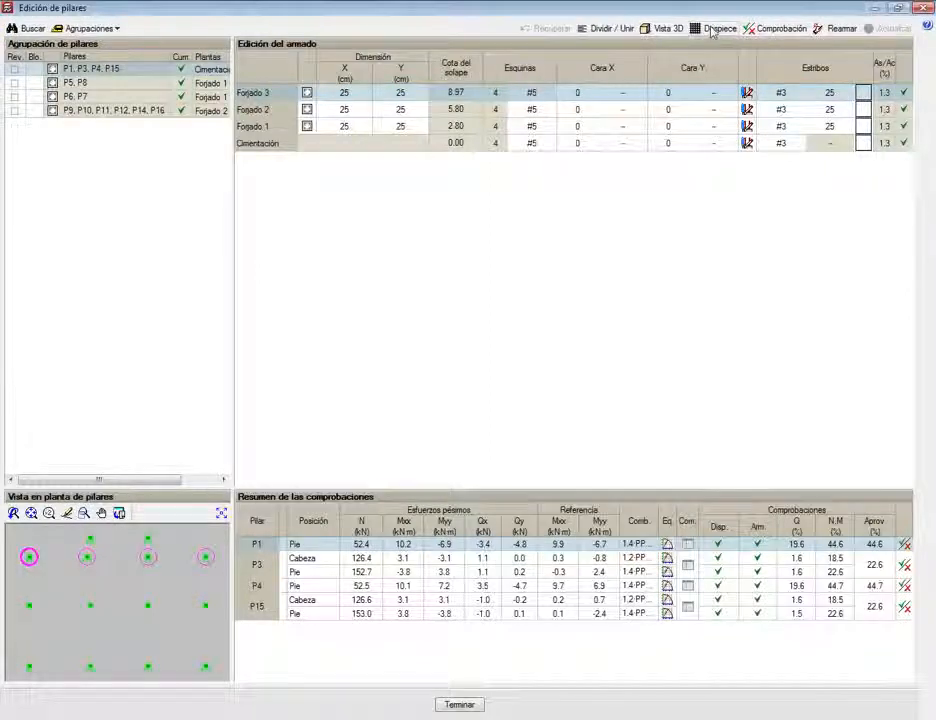
Step: Open P1's reinforcement detail drawing, review it from Forjado 3 downwards, close it, and exit column editing
left_click(716, 28)
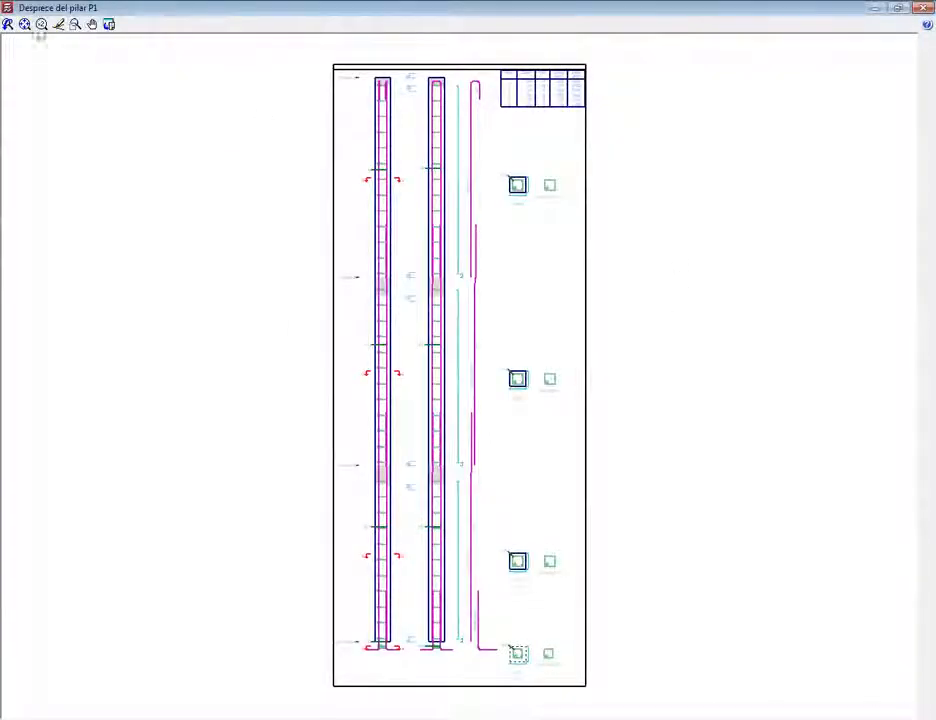
left_click(75, 24)
left_click(349, 64)
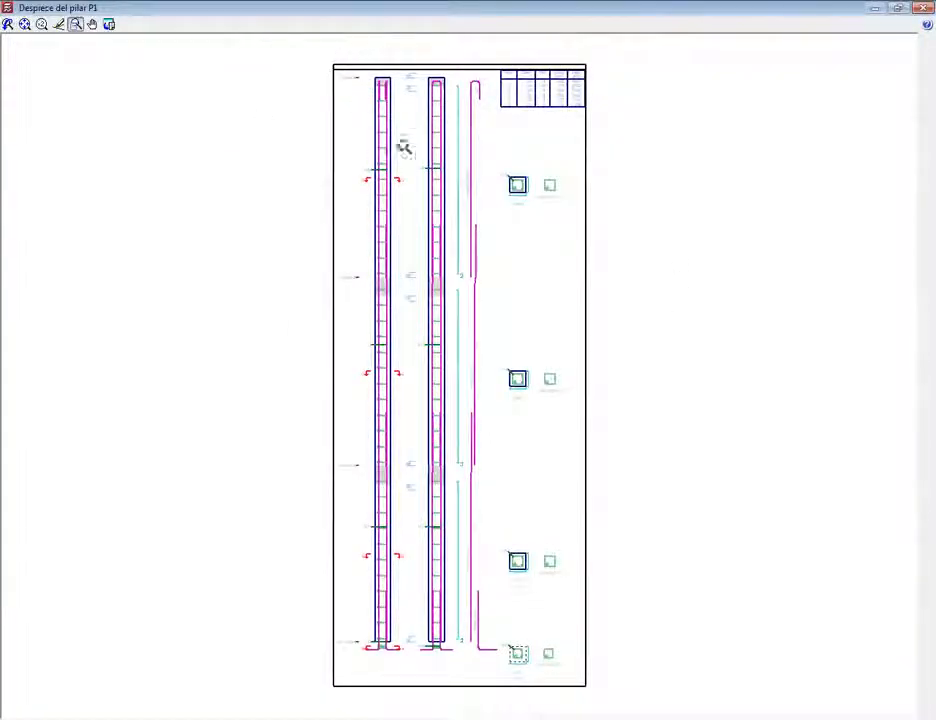
left_click(558, 264)
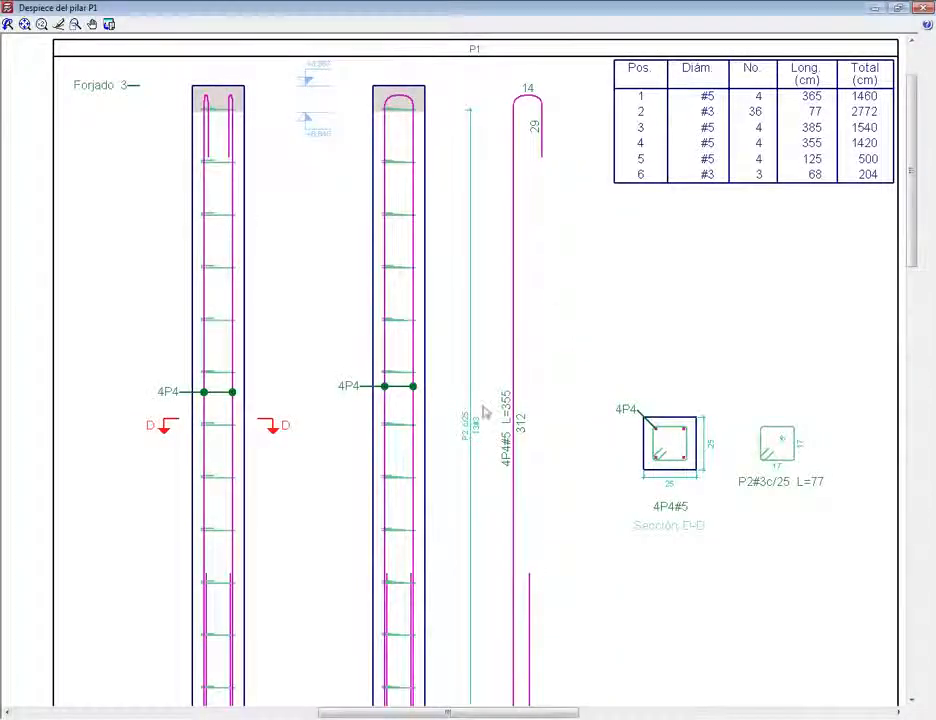
left_click_drag(916, 118, 913, 541)
left_click(918, 10)
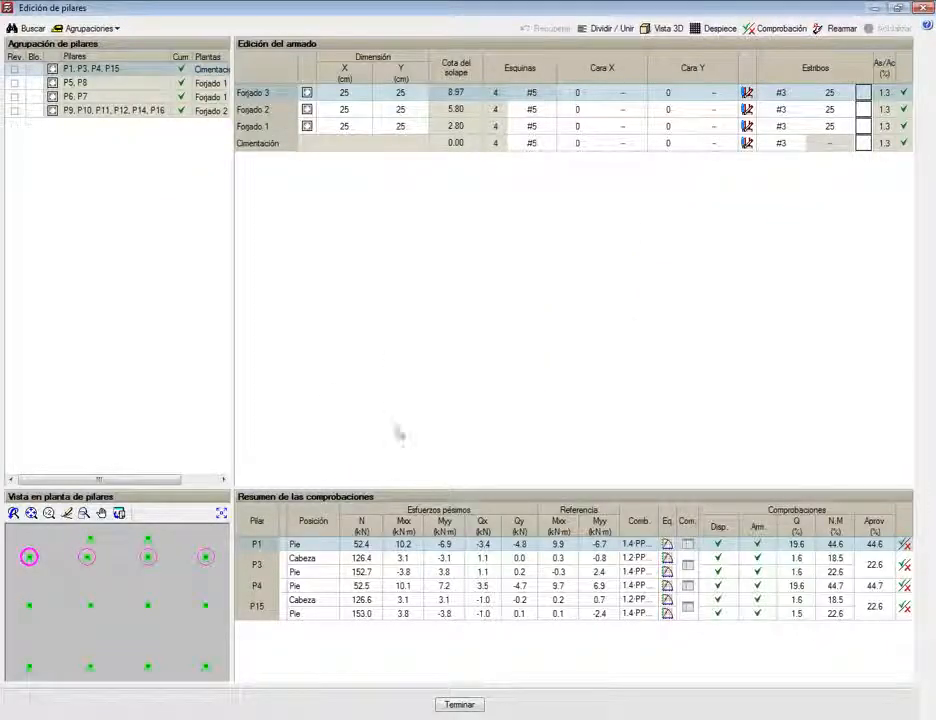
left_click(460, 704)
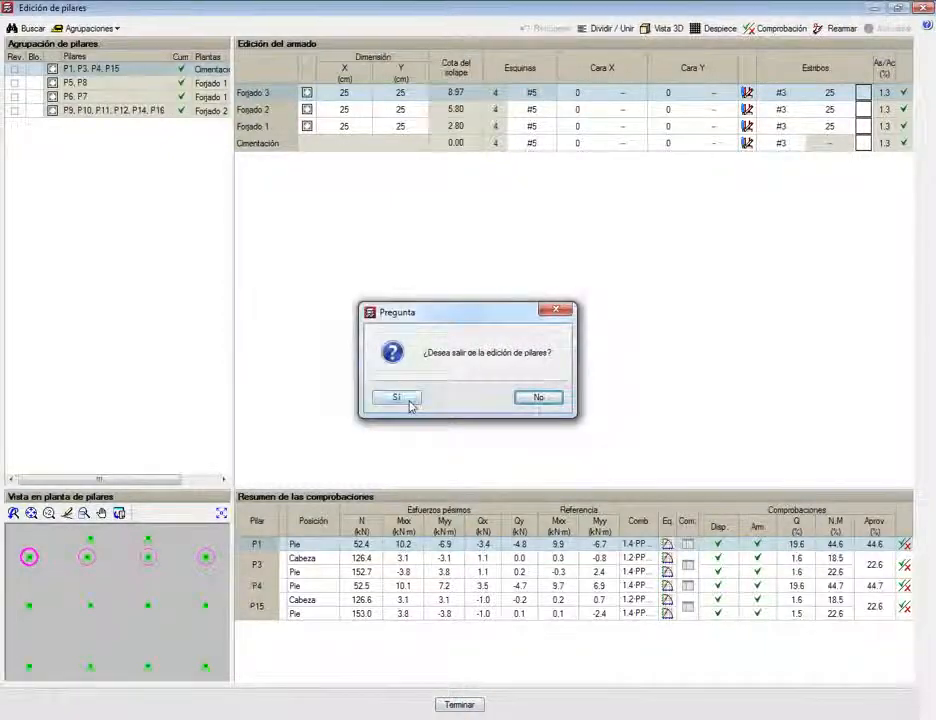
left_click(409, 404)
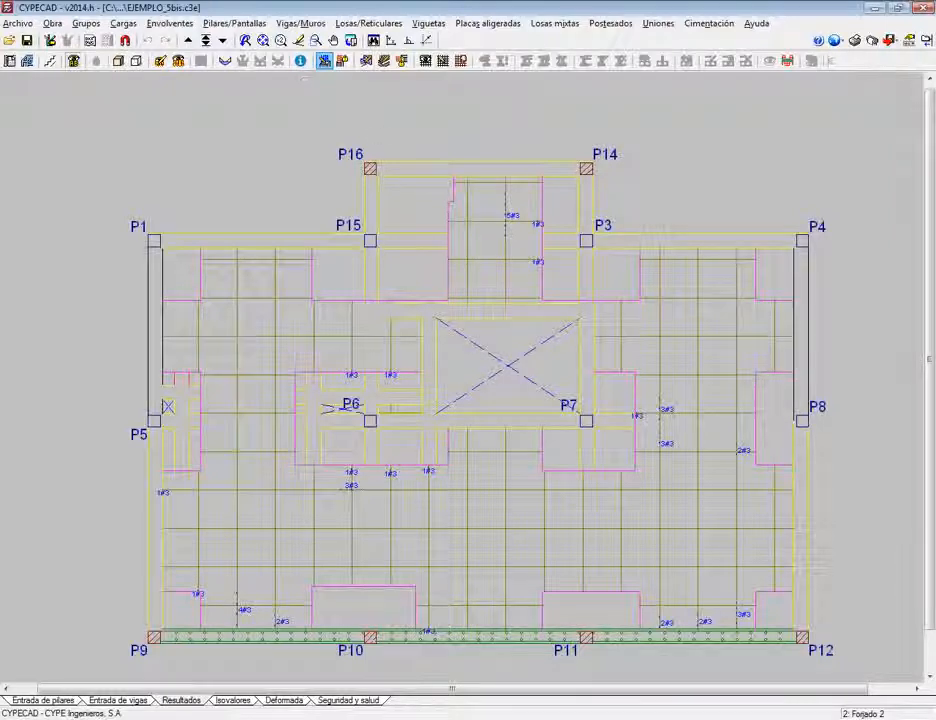
Step: Open frame 18, running from P12 through P8 to P4, for beam editing and hide its My moment diagram
left_click(300, 24)
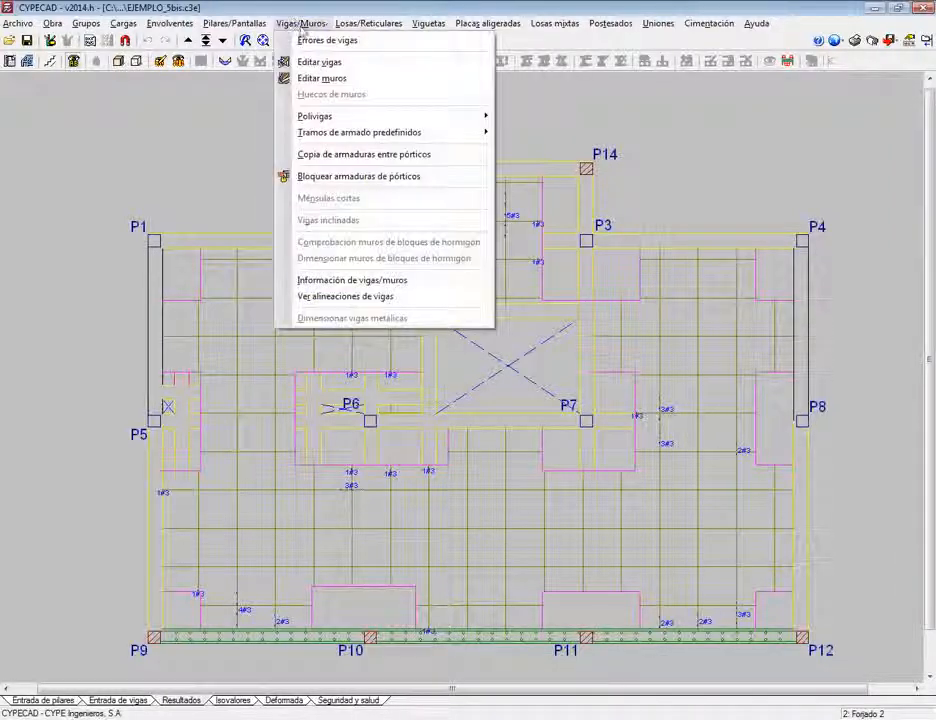
left_click(316, 62)
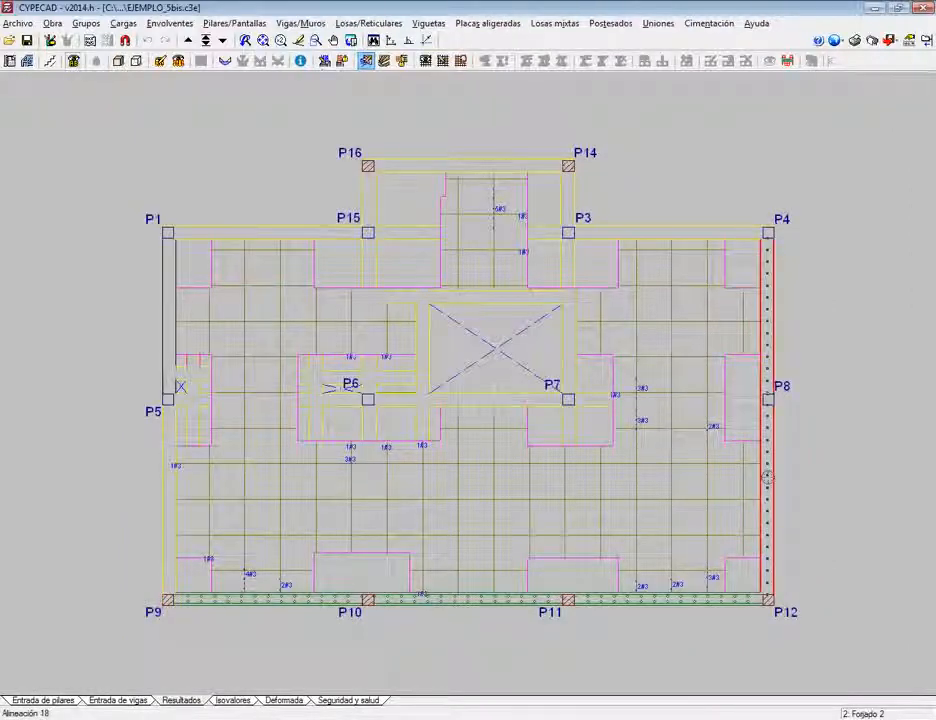
left_click(767, 478)
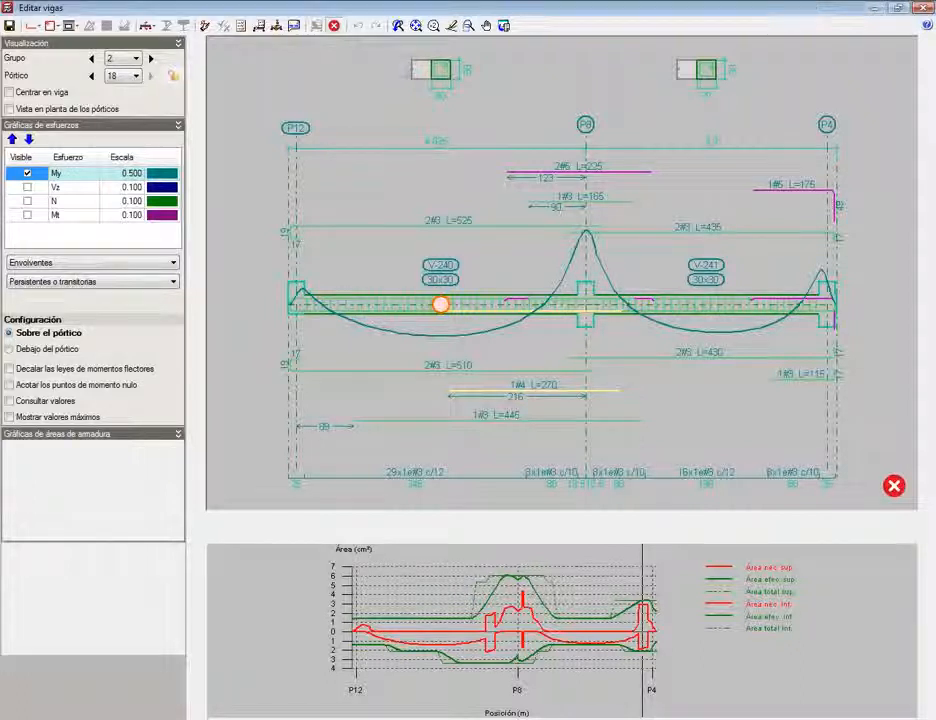
left_click(28, 174)
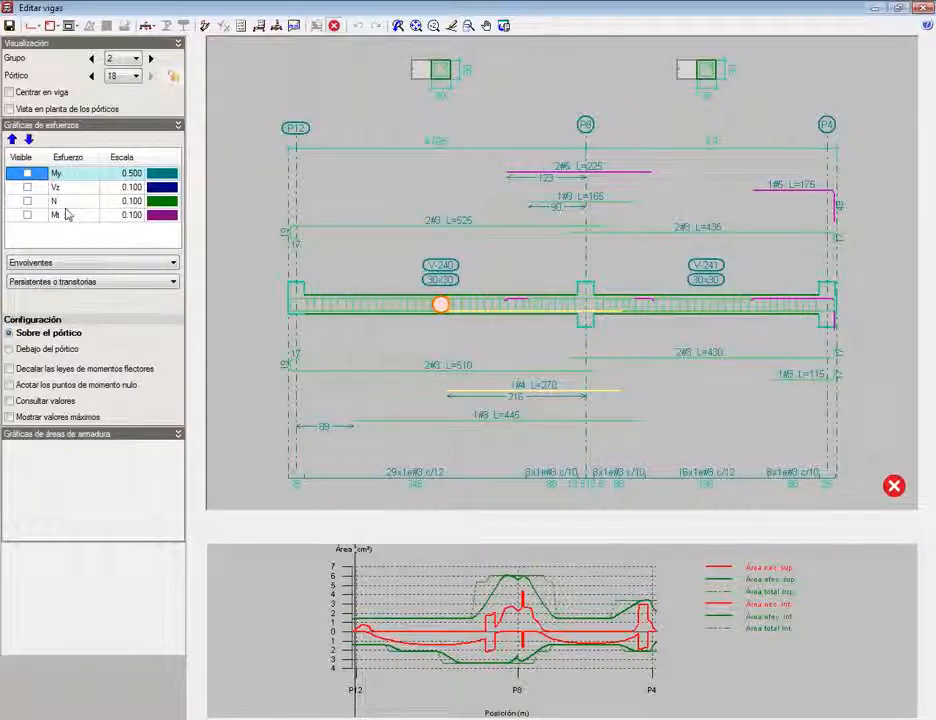
left_click(27, 174)
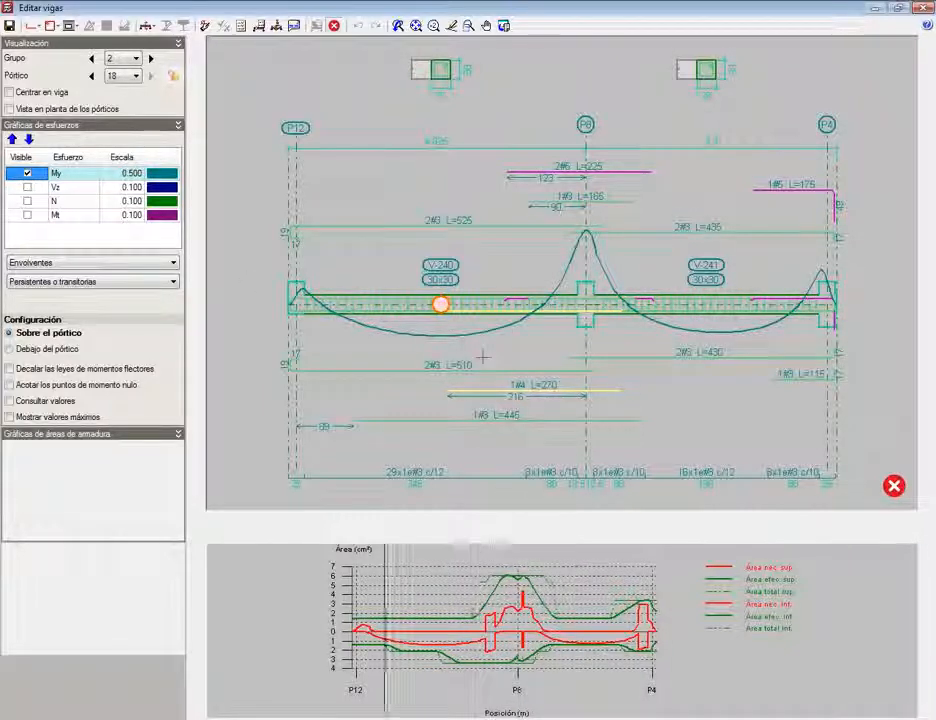
left_click(27, 174)
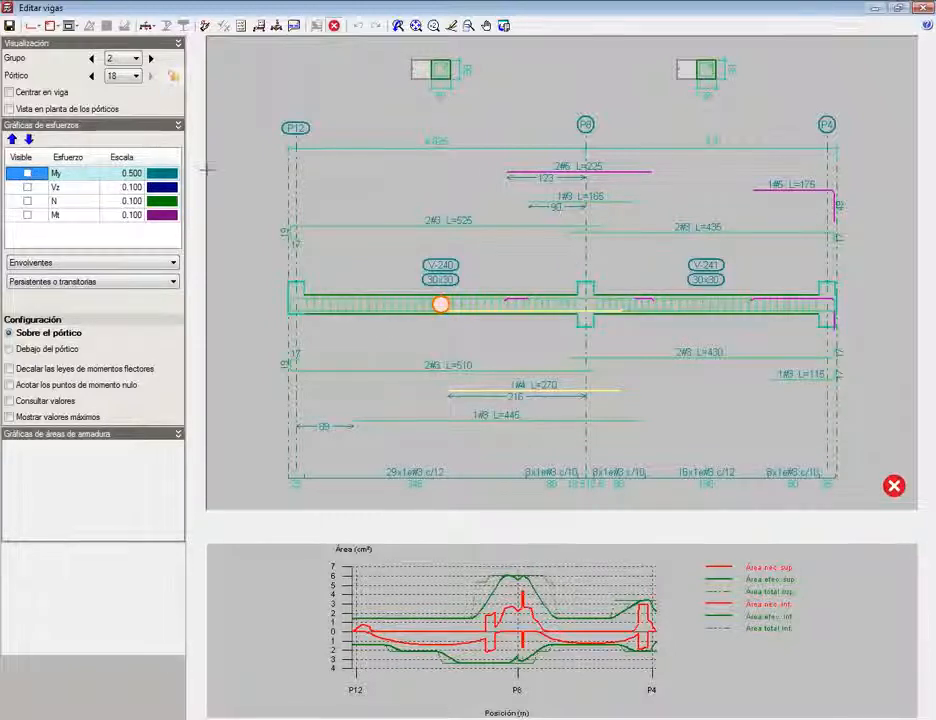
Step: Examine the longitudinal reinforcement of beams V-240 and V-241 along frame 18, including the bars over support P8
scroll(570, 210, "up", 3)
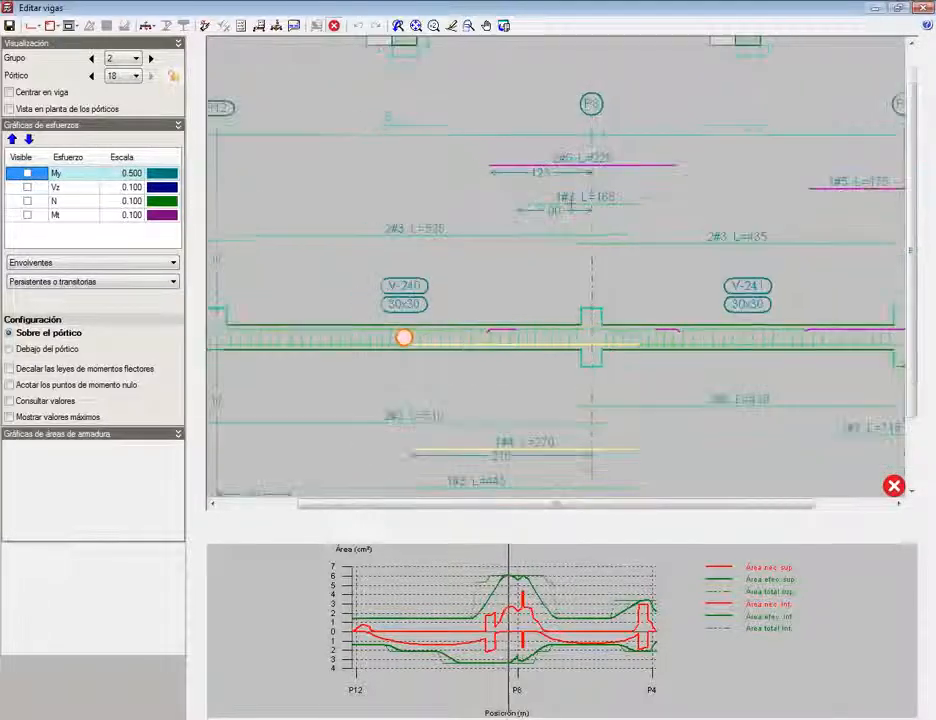
scroll(570, 210, "down", 3)
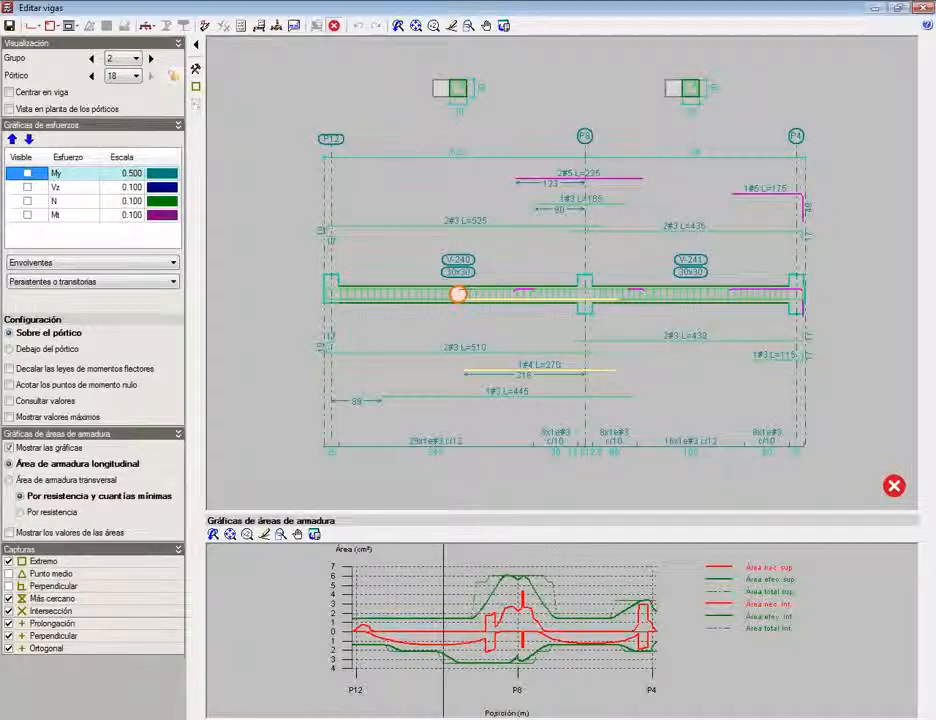
scroll(657, 287, "up", 5)
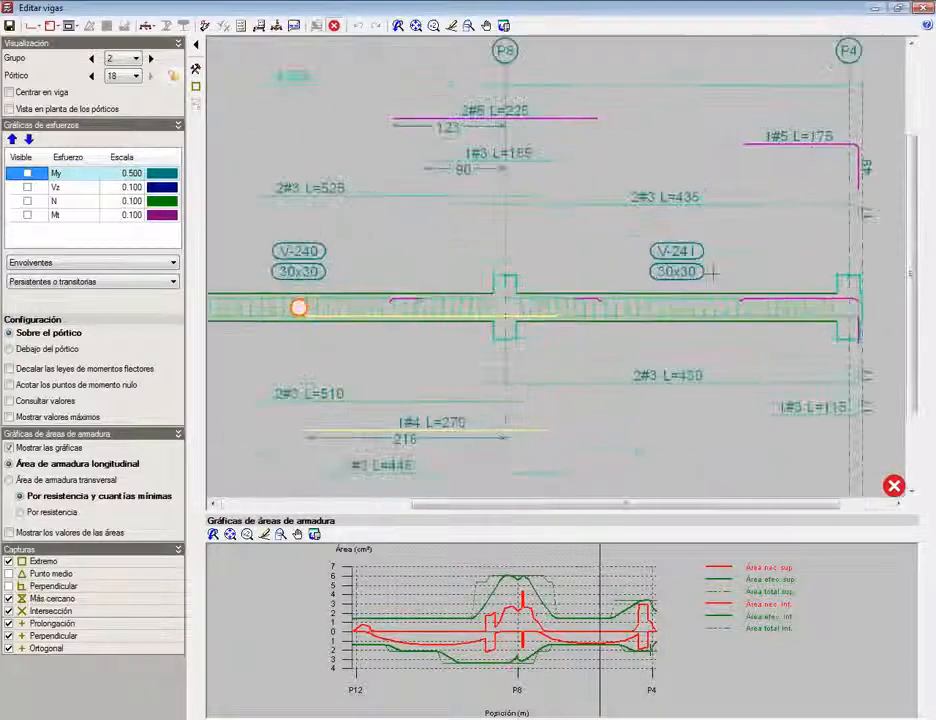
scroll(709, 279, "down", 5)
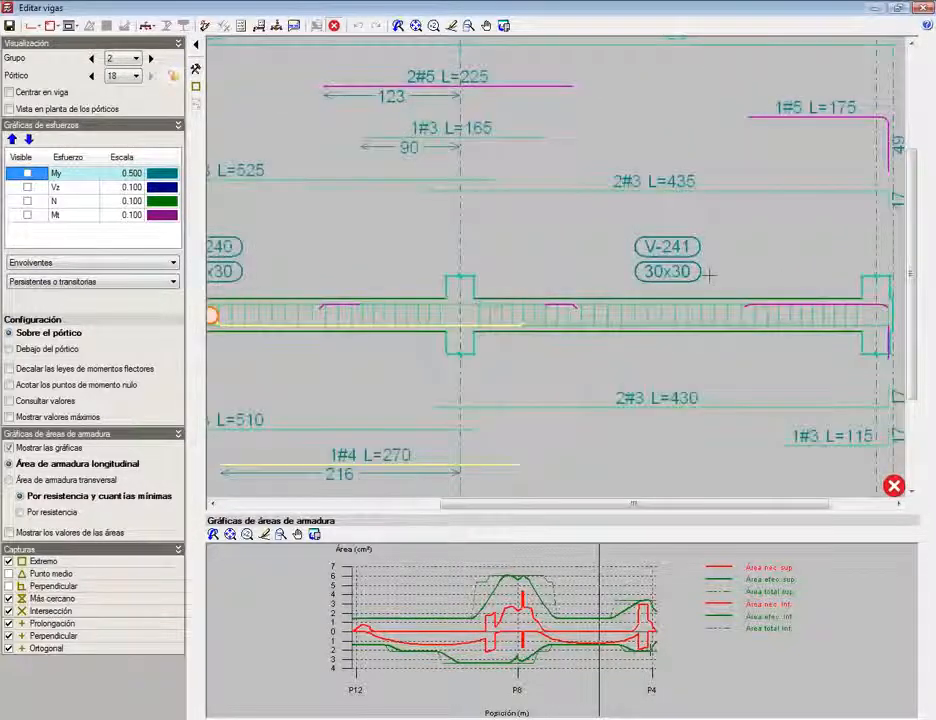
scroll(413, 299, "up", 4)
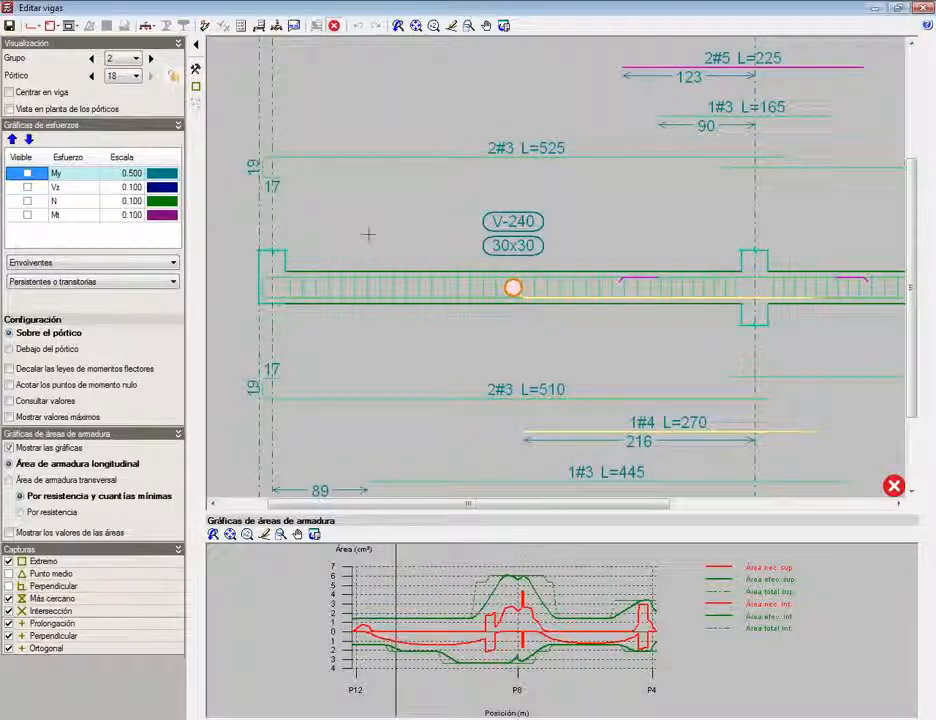
Step: Inspect the end hooks of the upper and lower longitudinal bars of beam V-240 at column P12
mouse_move(263, 159)
middle_mouse_down()
mouse_move(380, 167)
mouse_move(436, 198)
middle_mouse_up()
scroll(449, 201, "up", 5)
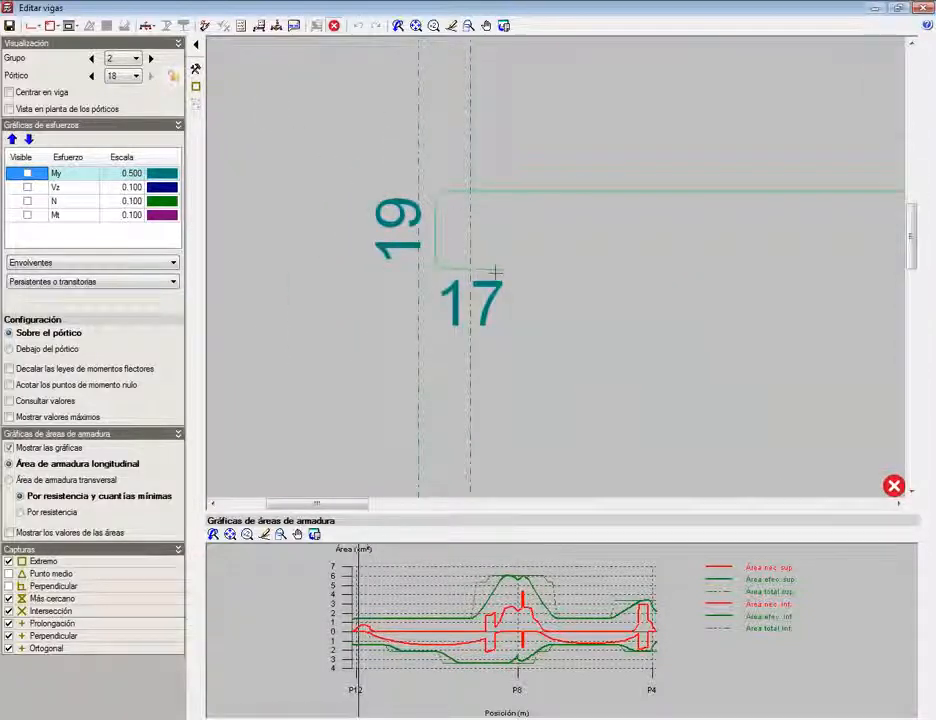
scroll(494, 271, "up", 2)
scroll(494, 272, "down", 2)
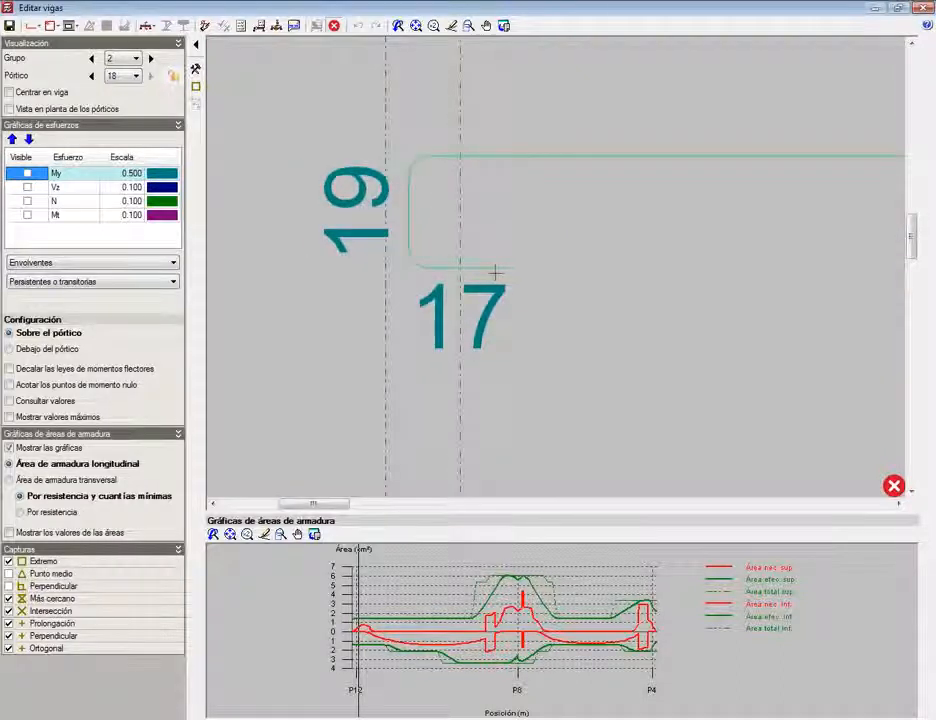
scroll(494, 271, "down", 4)
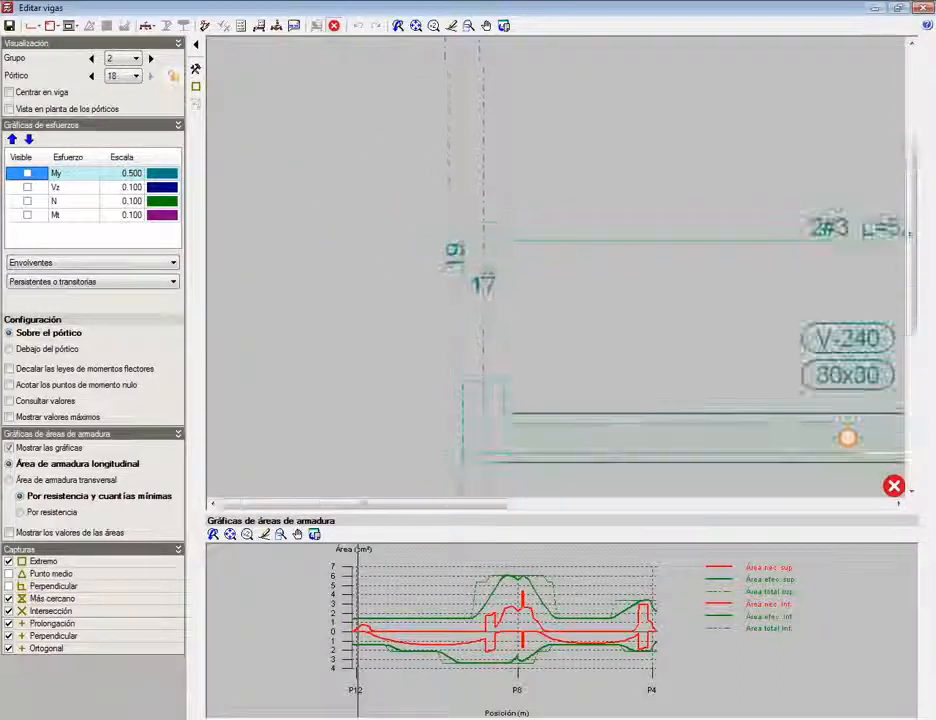
mouse_move(575, 265)
middle_mouse_down()
mouse_move(512, 213)
mouse_move(491, 146)
middle_mouse_up()
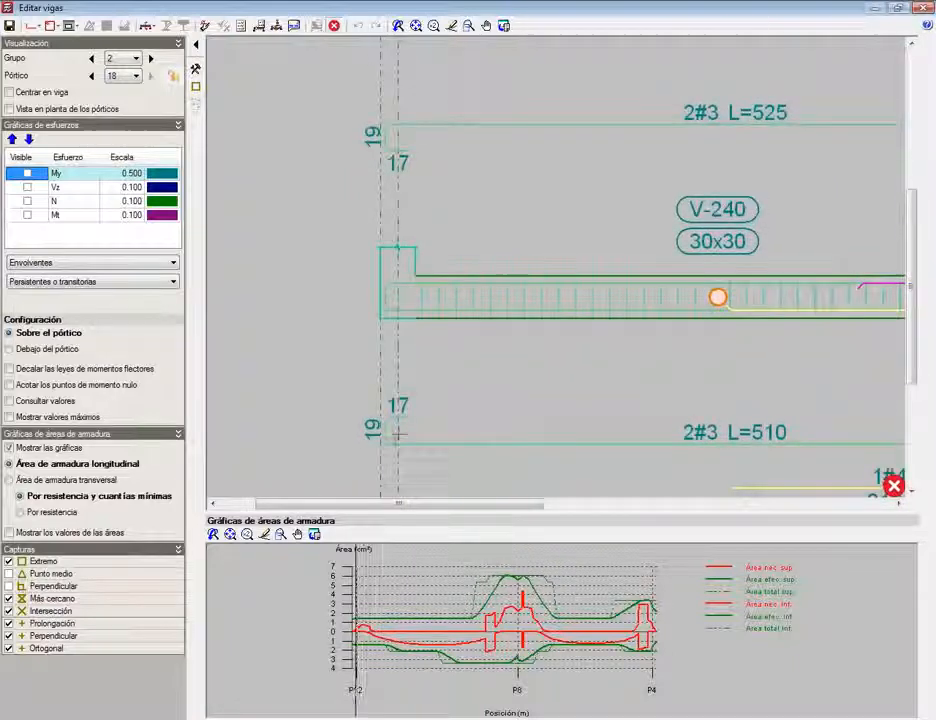
scroll(393, 440, "up", 2)
scroll(393, 435, "up", 5)
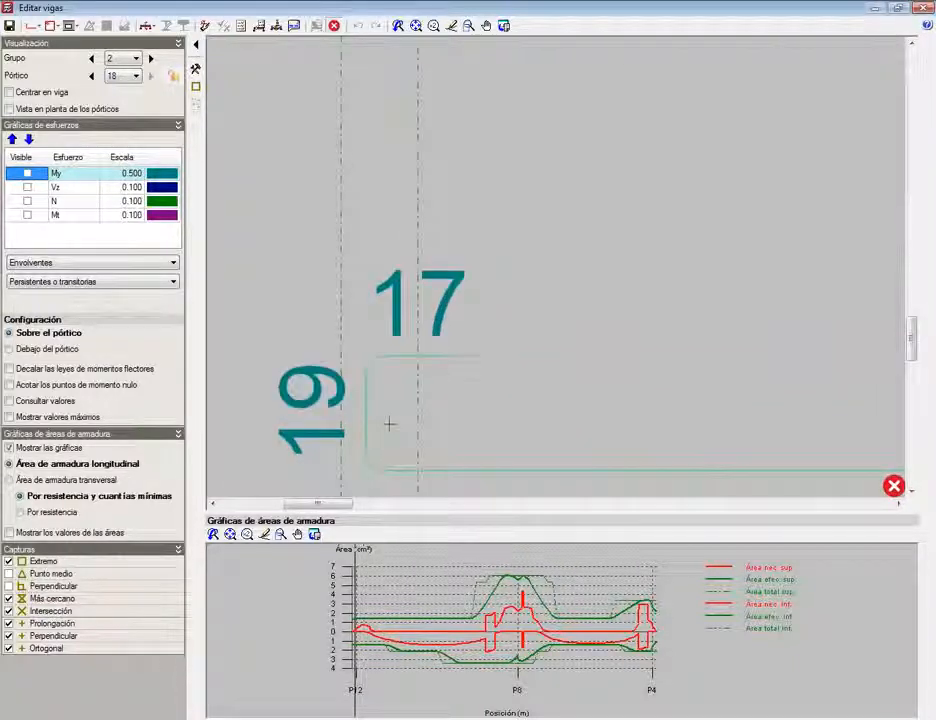
scroll(426, 347, "up", 2)
scroll(426, 347, "down", 3)
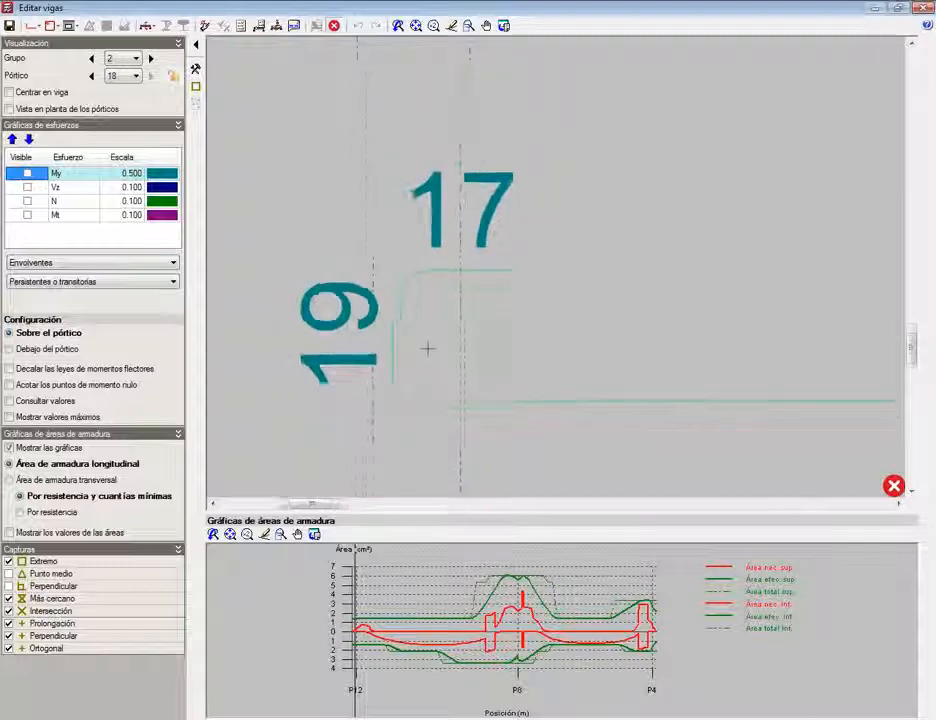
scroll(426, 349, "down", 4)
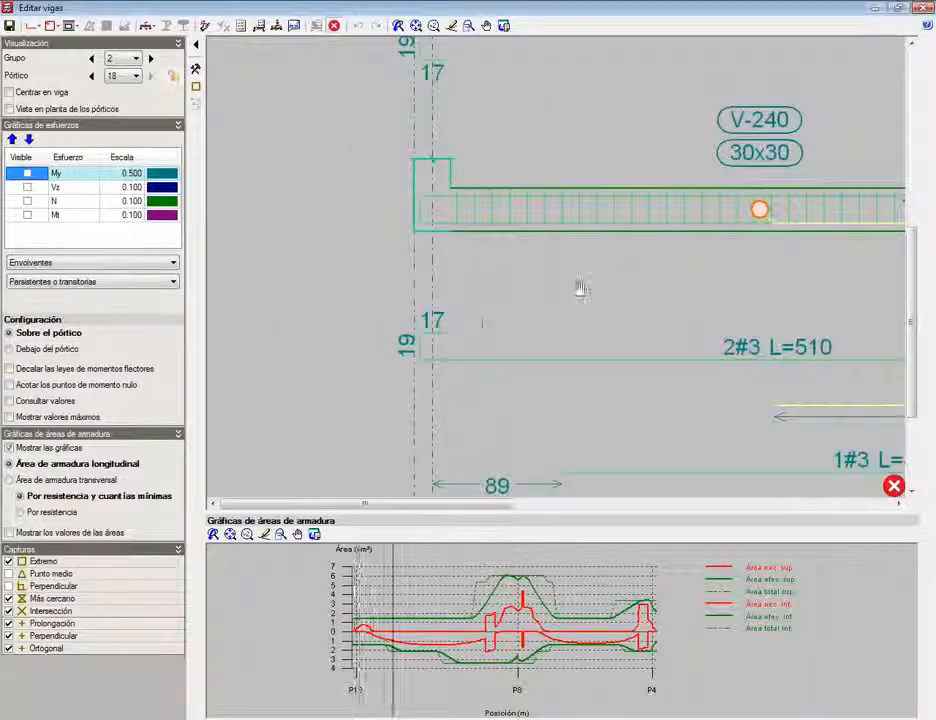
middle_click_drag(578, 290, 477, 361)
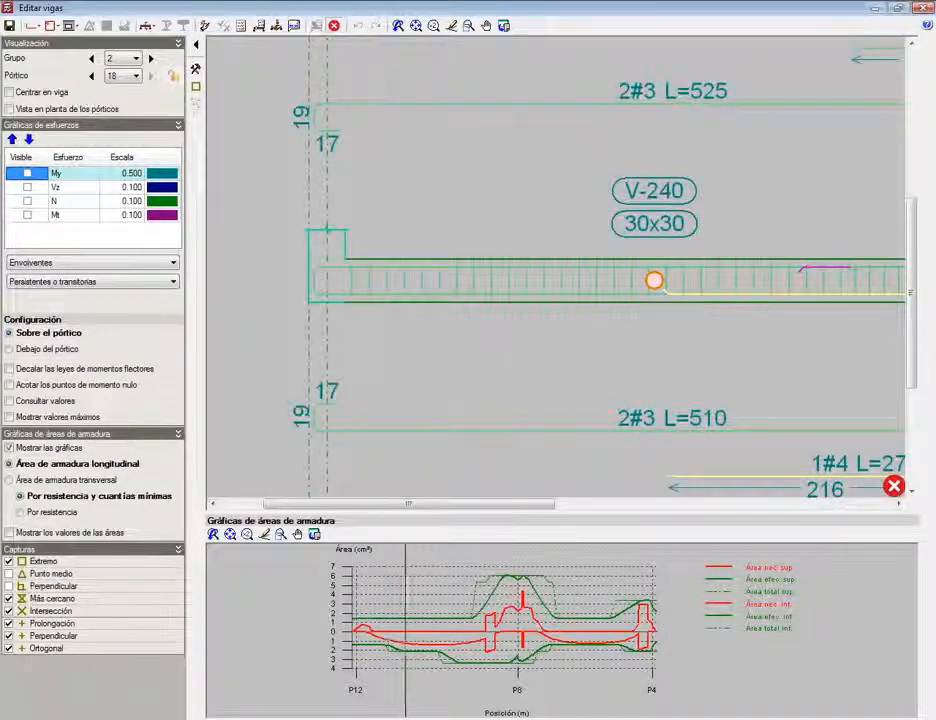
Step: Open the worst-point E.L.U. and E.L.S. checks for beam V-240 between P12 and P8
scroll(627, 360, "down", 3)
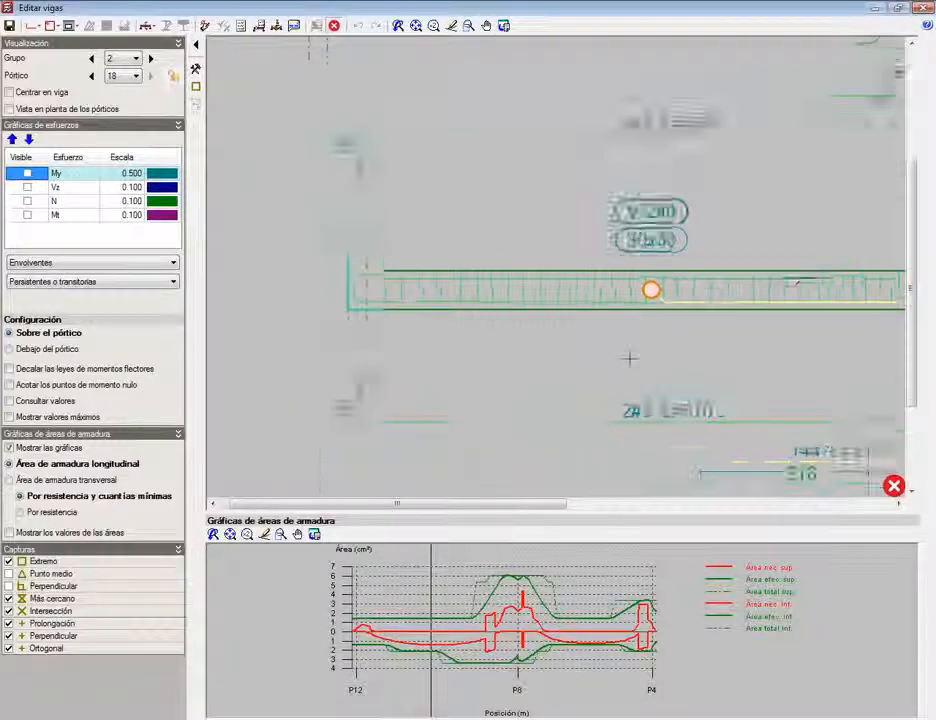
scroll(627, 360, "down", 1)
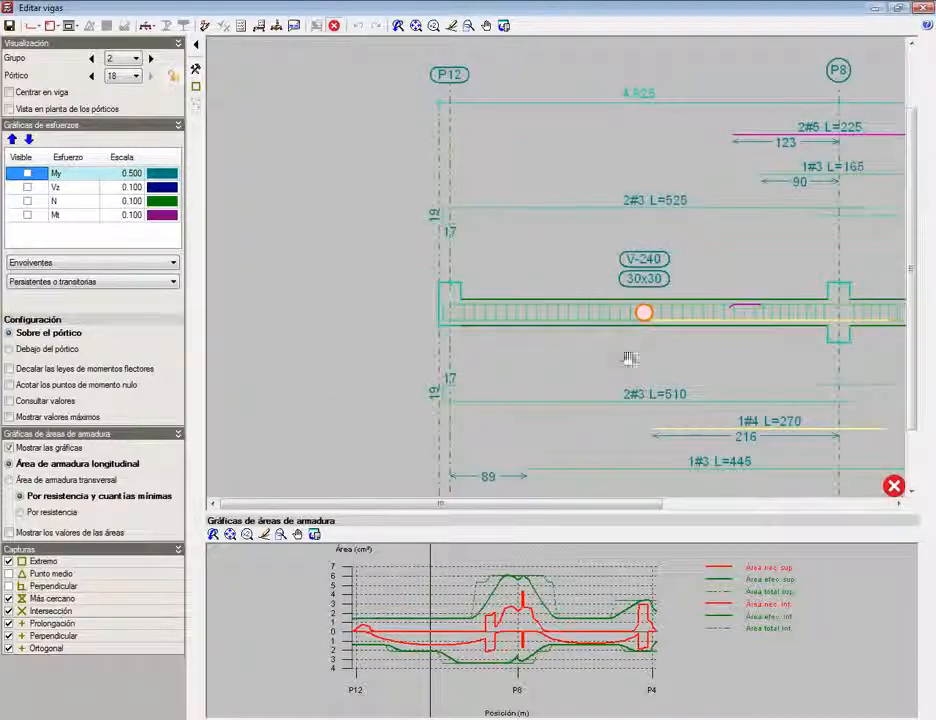
middle_click_drag(623, 359, 426, 351)
scroll(496, 356, "down", 1)
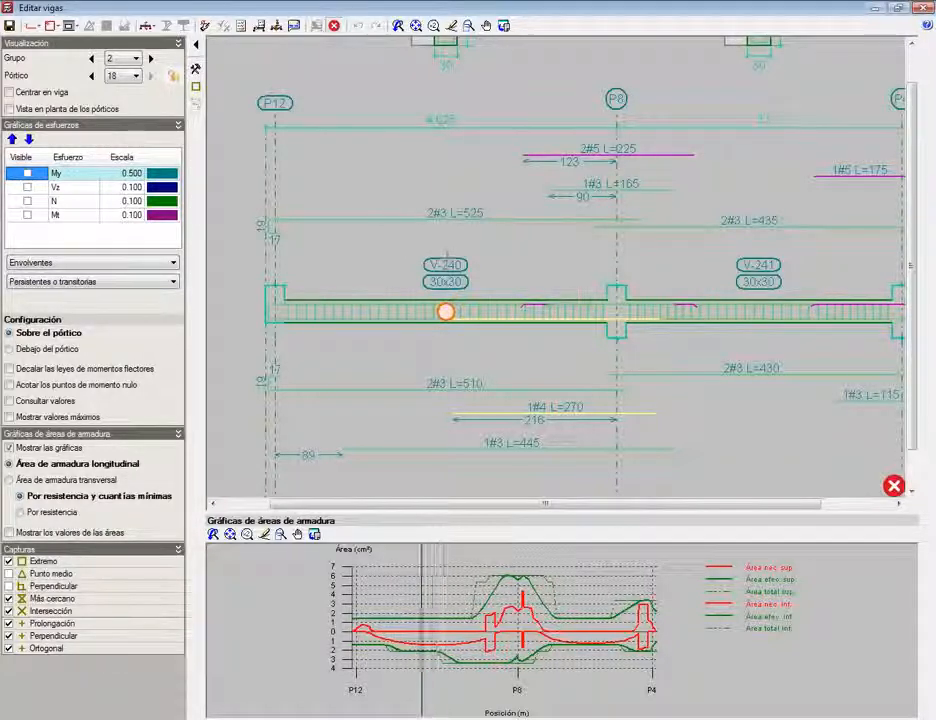
left_click(241, 28)
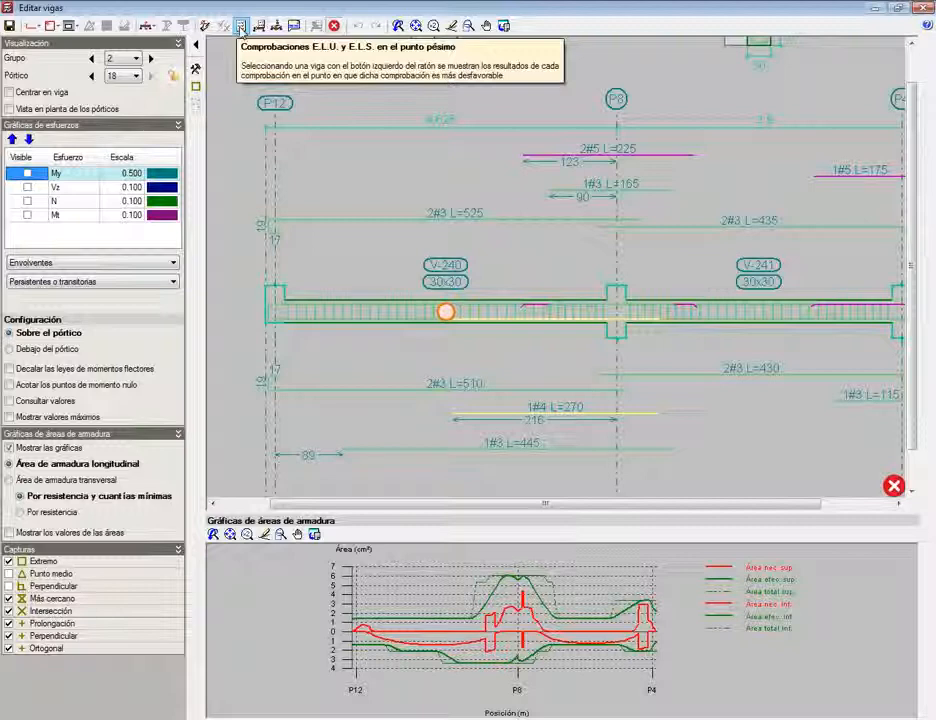
left_click(241, 27)
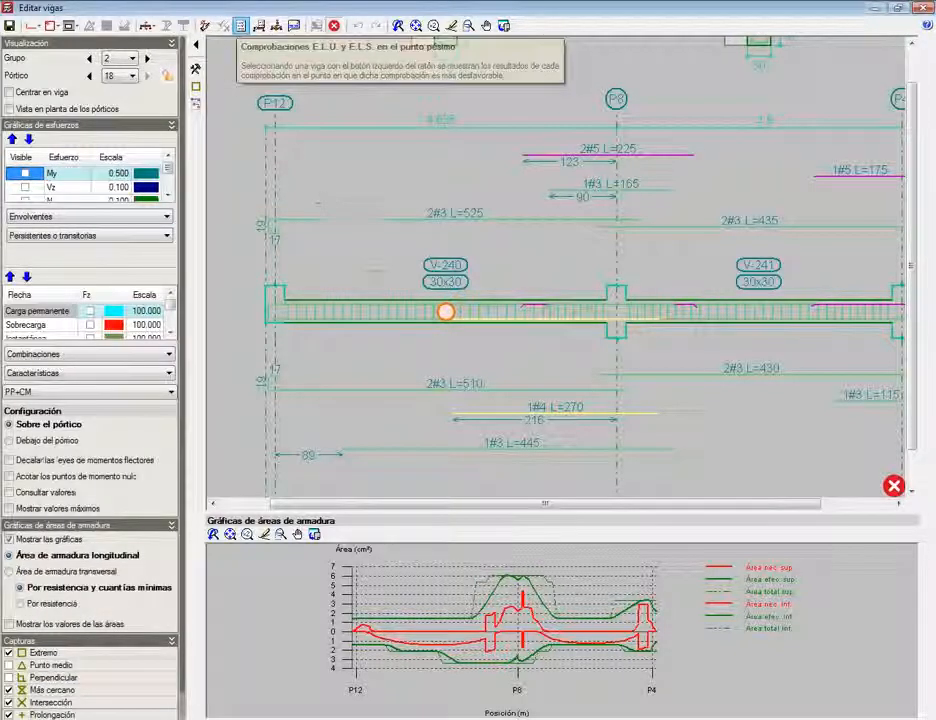
left_click(412, 313)
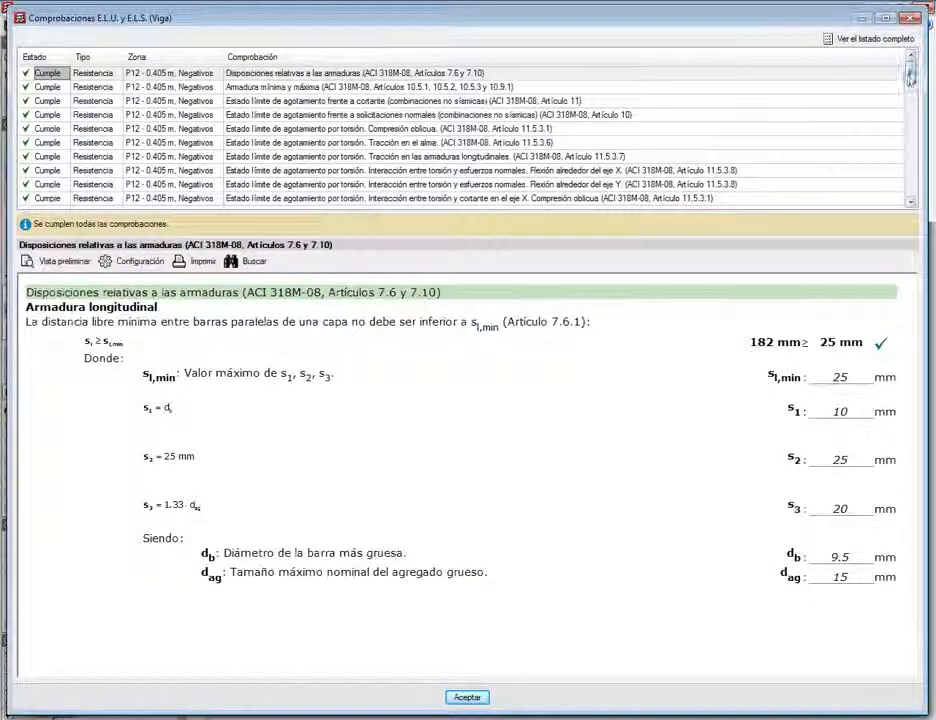
Step: Review beam V-240's minimum and maximum reinforcement check and its non-seismic shear check under ACI 318M-08
mouse_move(910, 75)
left_mouse_down()
mouse_move(915, 190)
mouse_move(916, 77)
left_mouse_up()
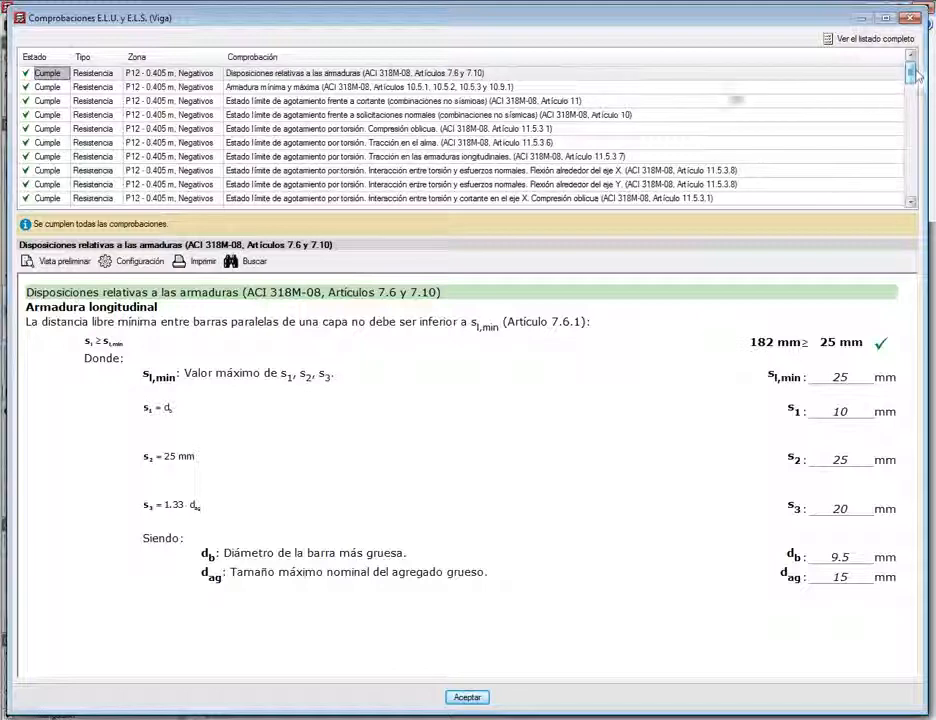
left_click(246, 90)
left_click(247, 102)
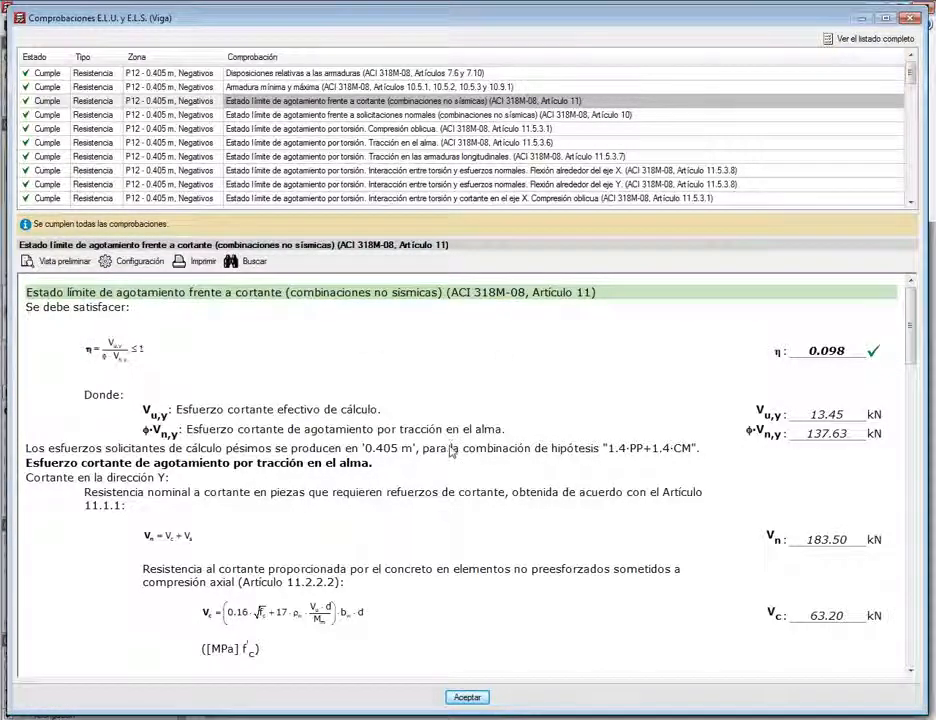
scroll(450, 445, "down", 3)
scroll(450, 448, "down", 6)
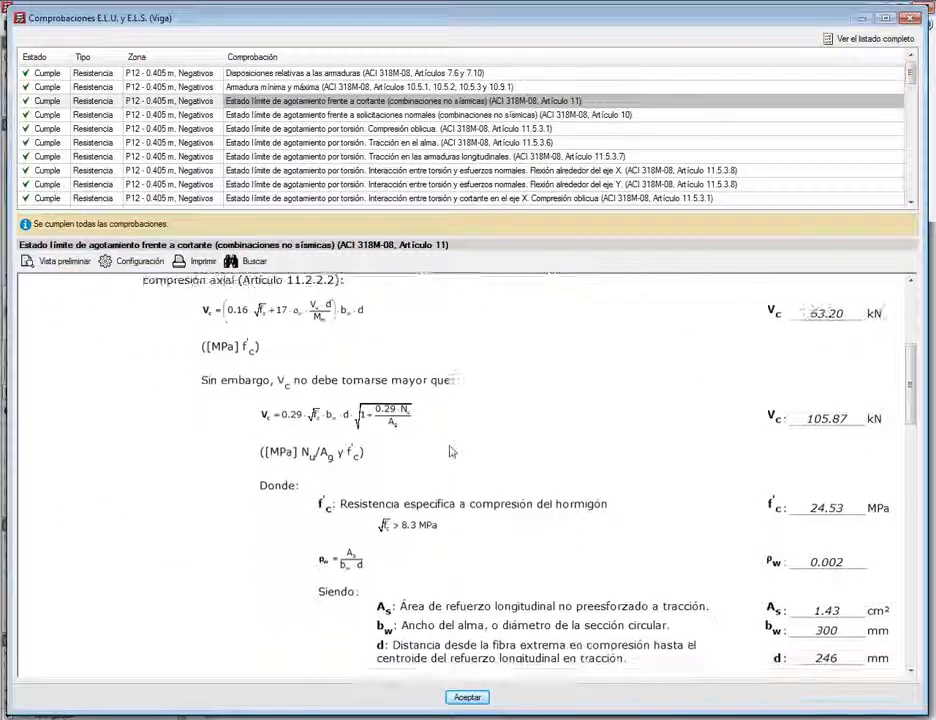
scroll(450, 449, "up", 6)
scroll(450, 450, "down", 1)
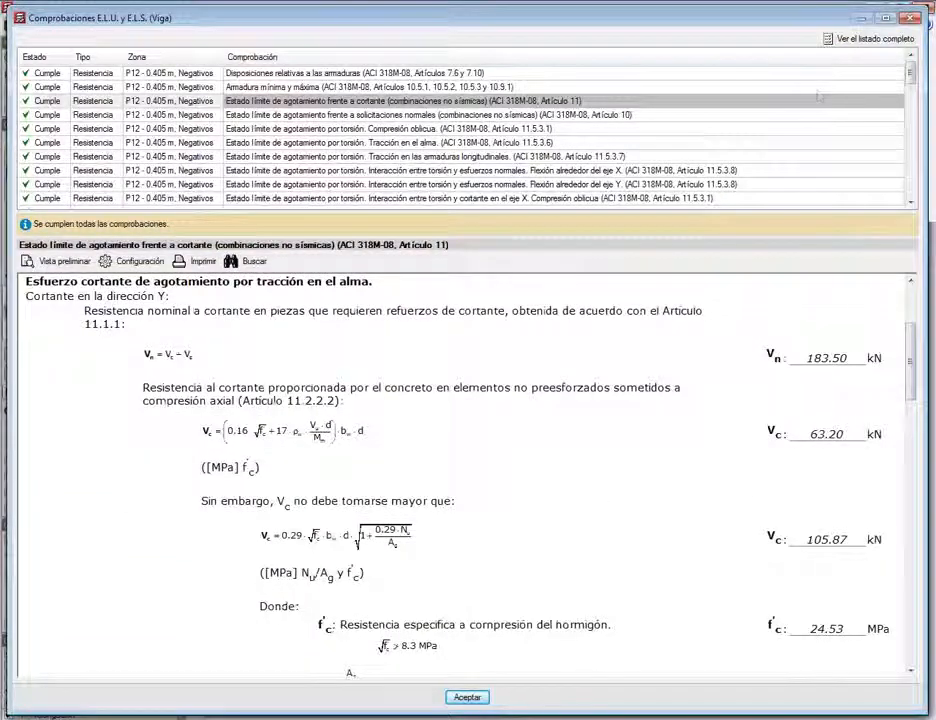
Step: Open the complete check listing for beam V-240 and review it down to the minimum clear bar spacing requirement of Artículo 7.6.1
left_click(842, 40)
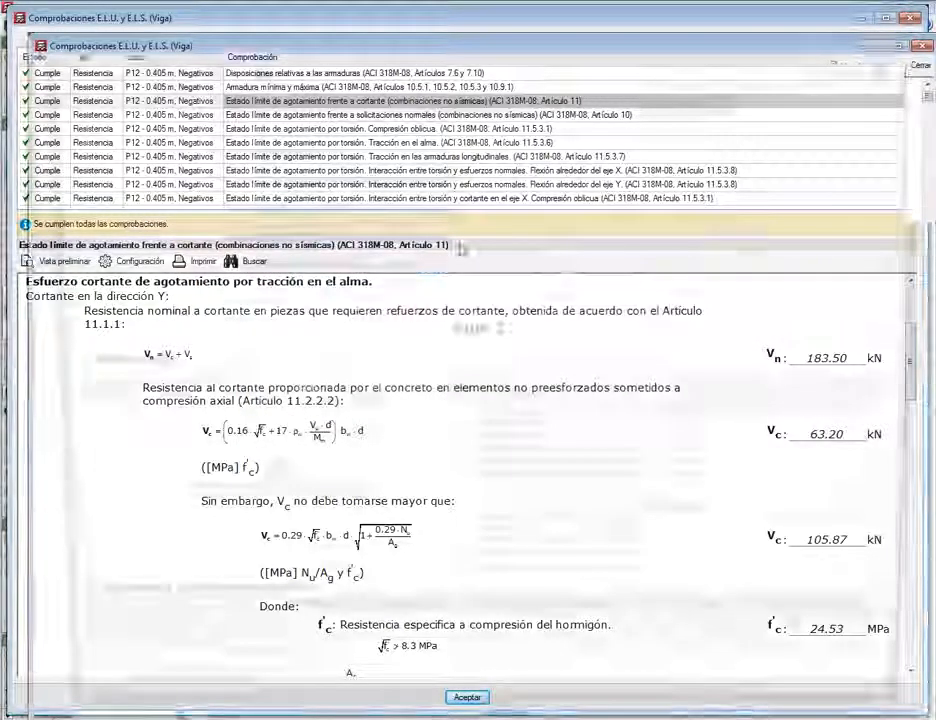
scroll(700, 217, "down", 2)
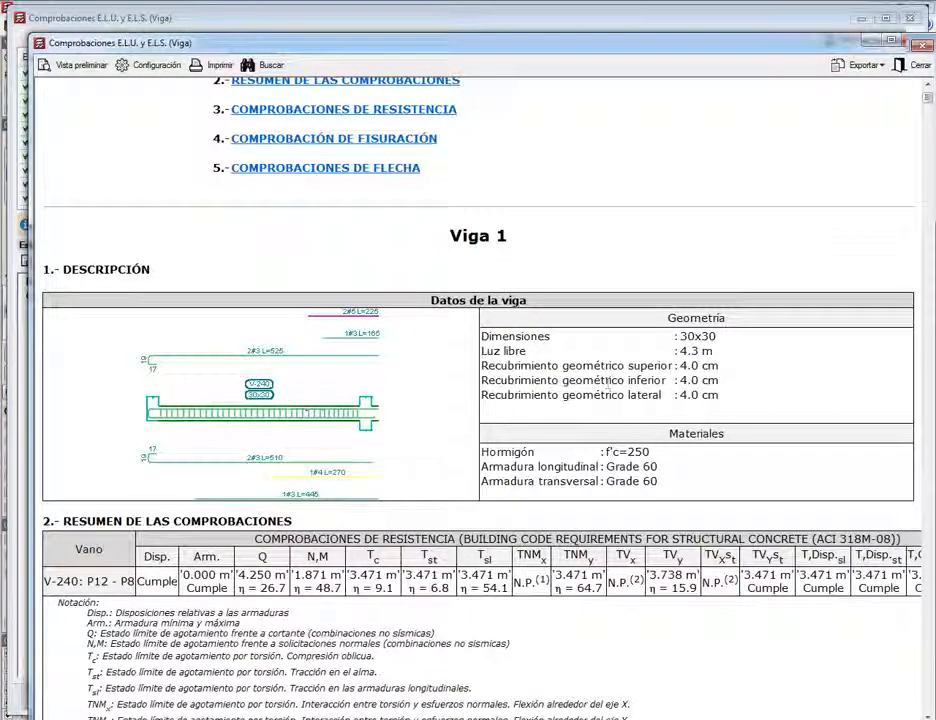
scroll(658, 362, "down", 8)
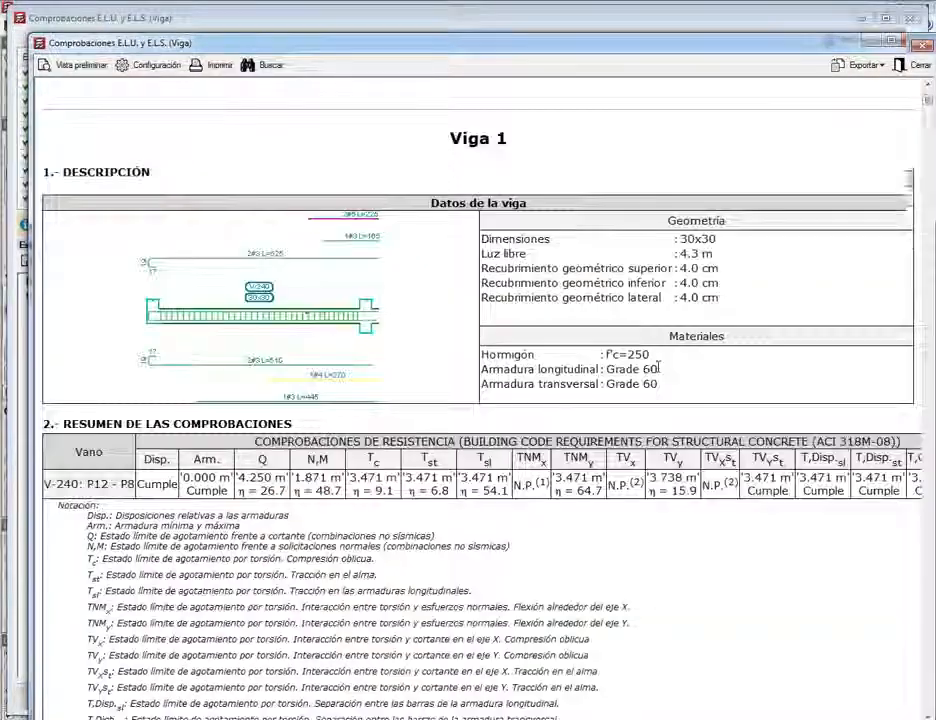
scroll(658, 376, "down", 6)
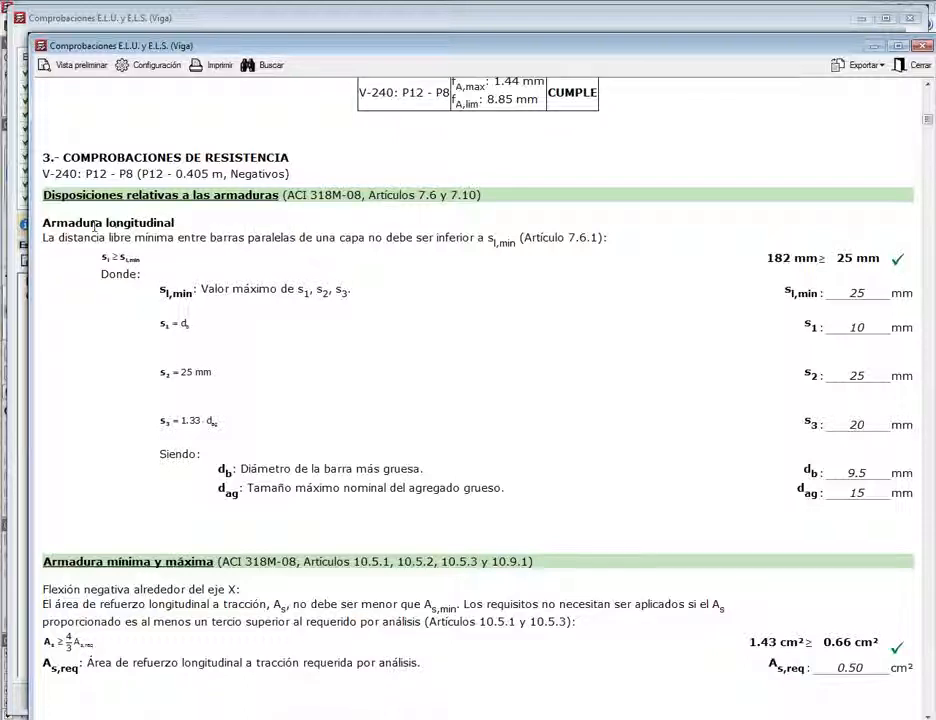
left_click_drag(95, 239, 608, 240)
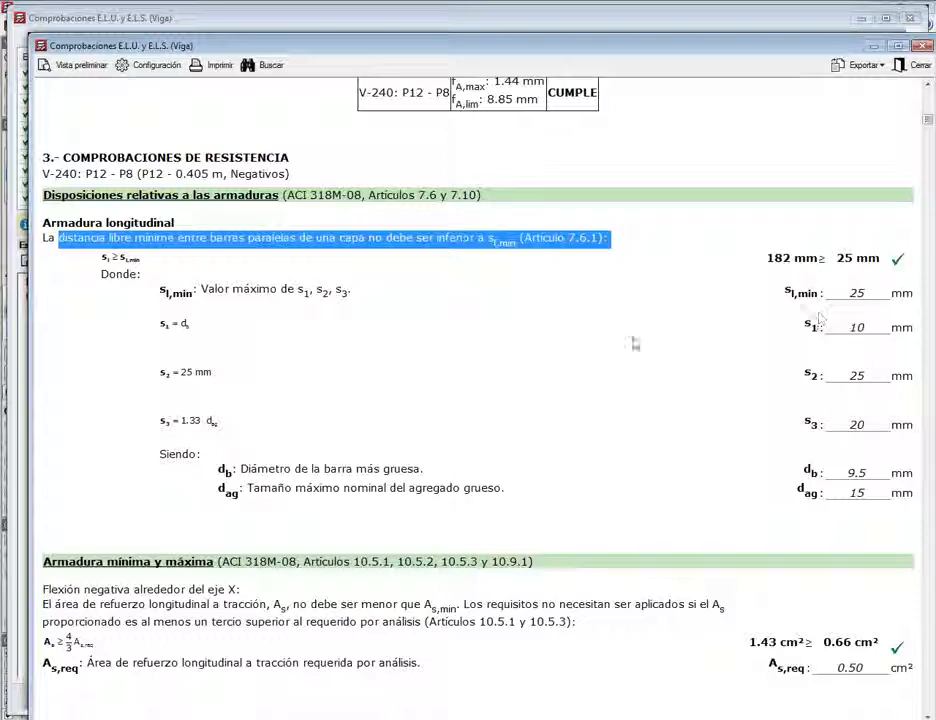
left_click(558, 390)
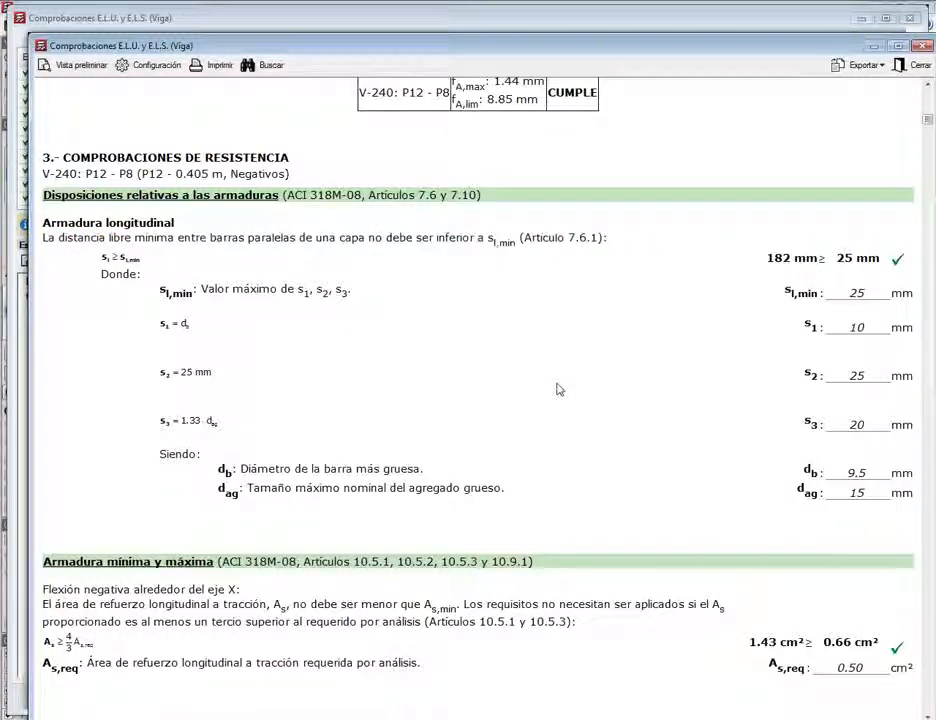
Step: Close the complete check listing of beam V-240 and review its individual torsion checks under ACI 318M-08 Artículo 11.5.3
scroll(558, 390, "down", 8)
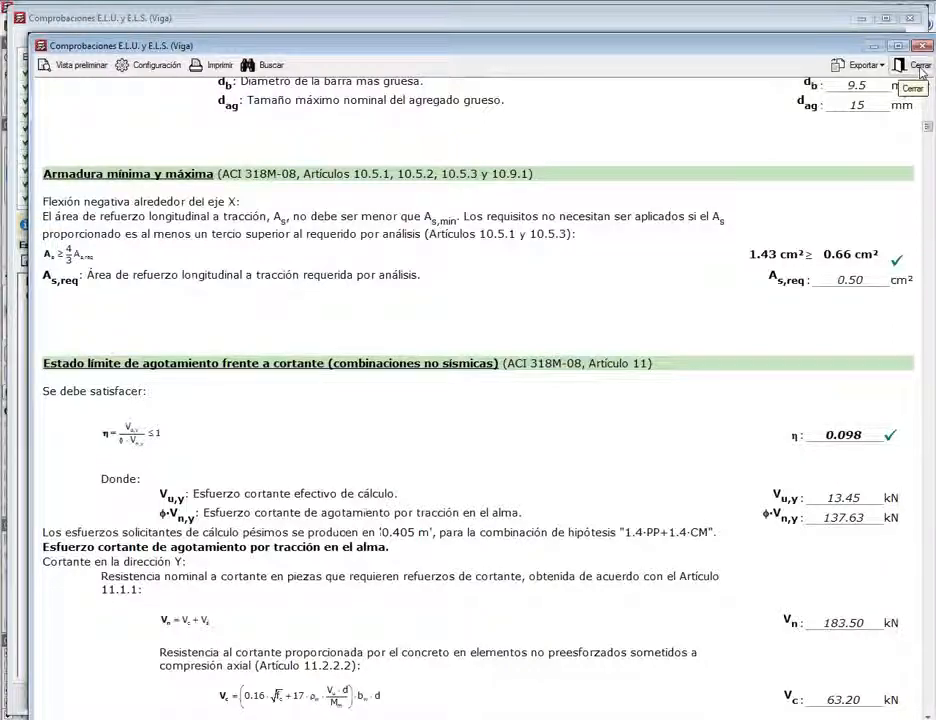
left_click(918, 66)
left_click(318, 144)
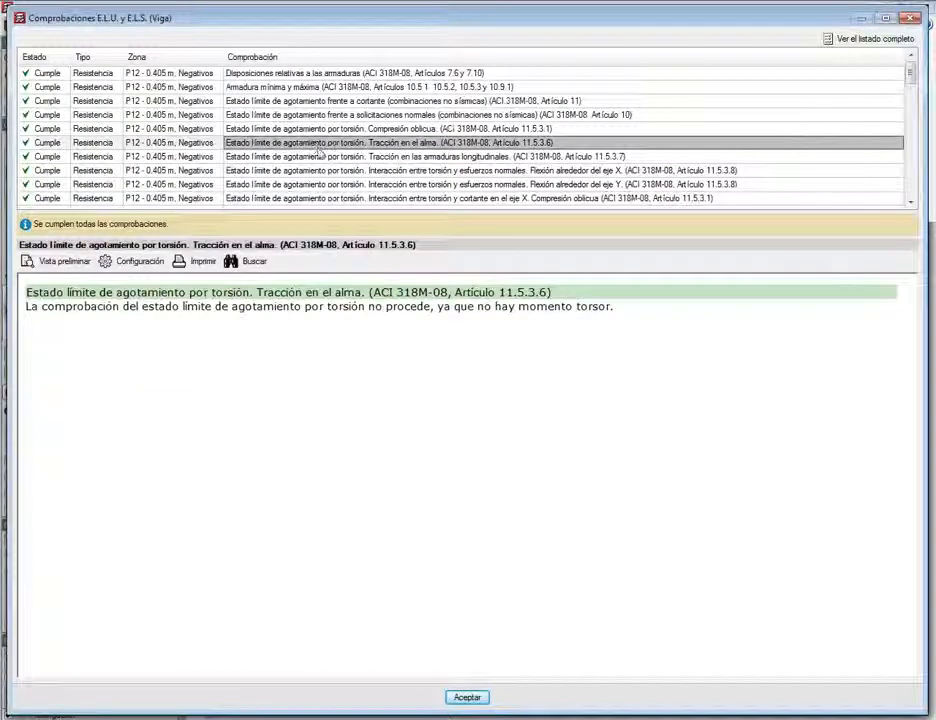
left_click(322, 157)
left_click(332, 171)
left_click(330, 198)
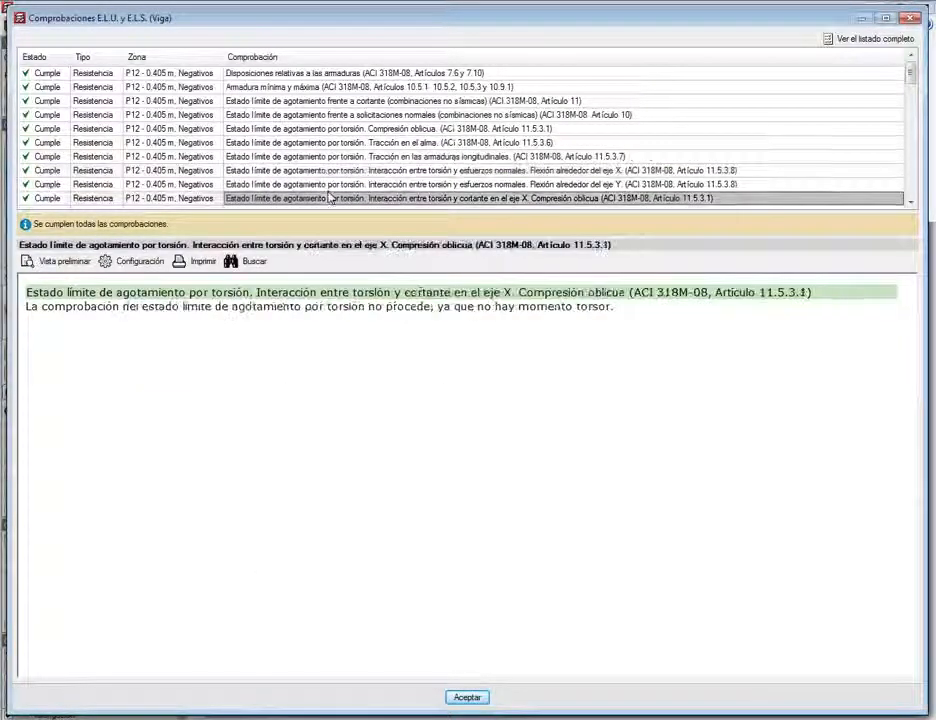
scroll(330, 198, "down", 5)
left_click(330, 170)
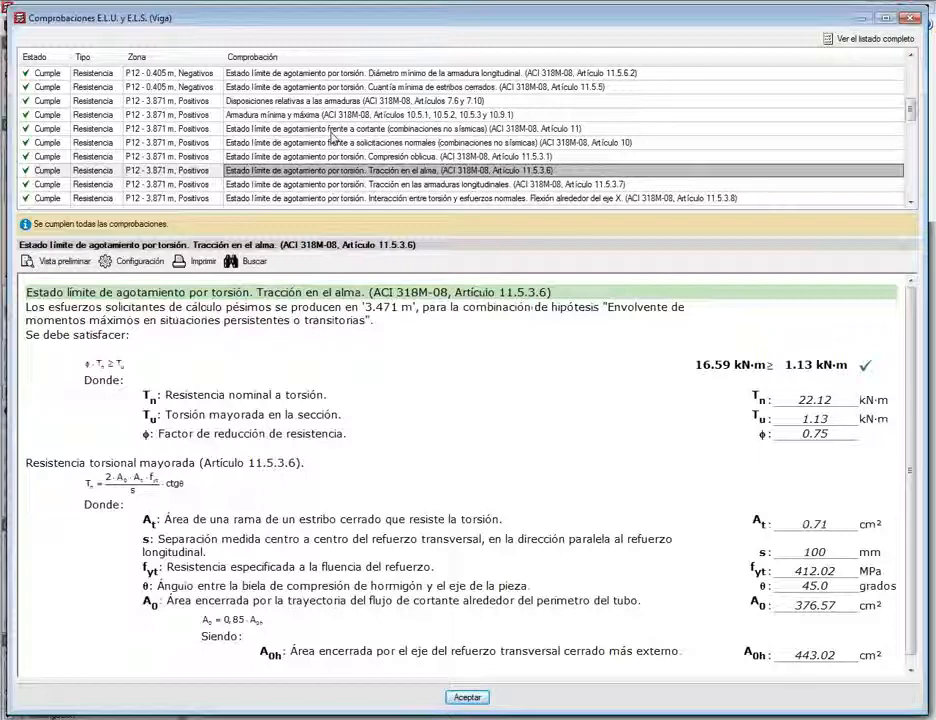
scroll(331, 132, "down", 10)
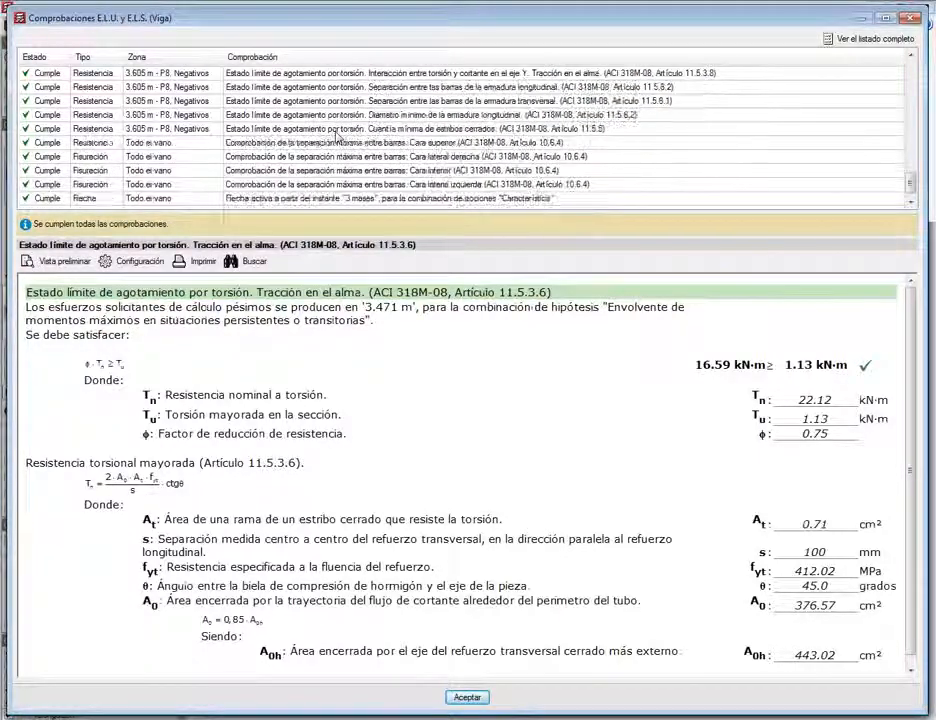
Step: Review beam V-240's active deflection check from "3 meses" for the "Característica" combination, including instantaneous and long-term deflection, and close the checks
left_click(336, 199)
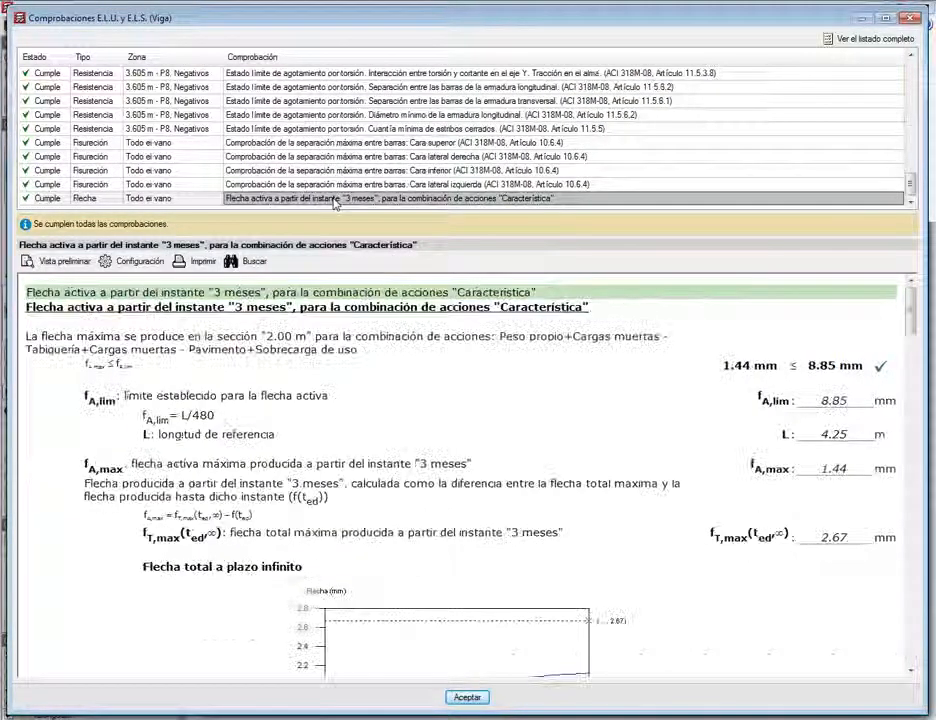
scroll(564, 407, "down", 2)
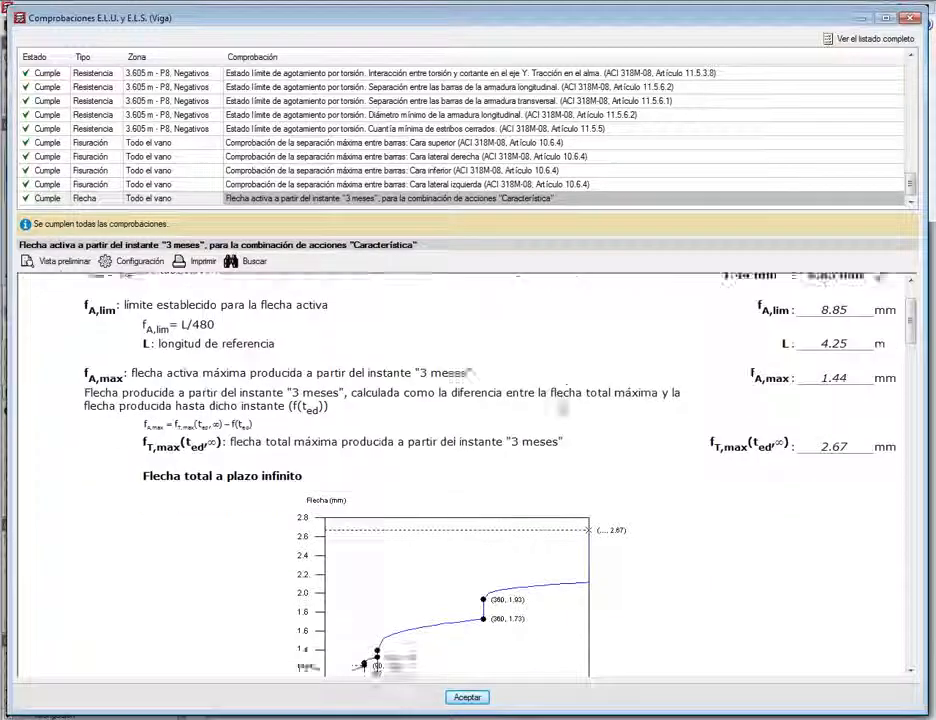
scroll(563, 407, "down", 15)
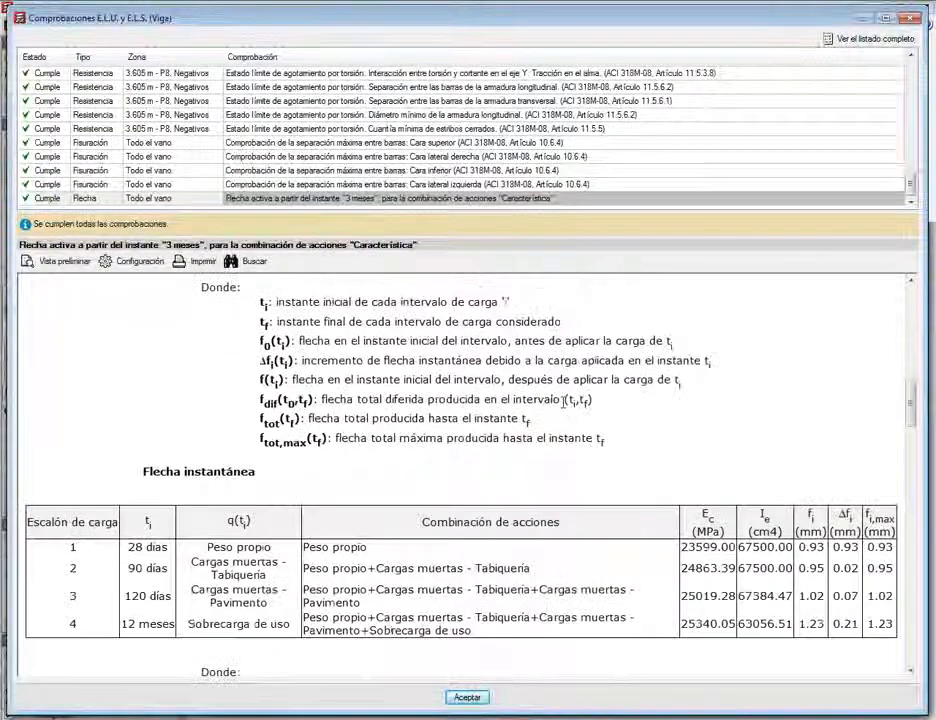
scroll(563, 399, "down", 15)
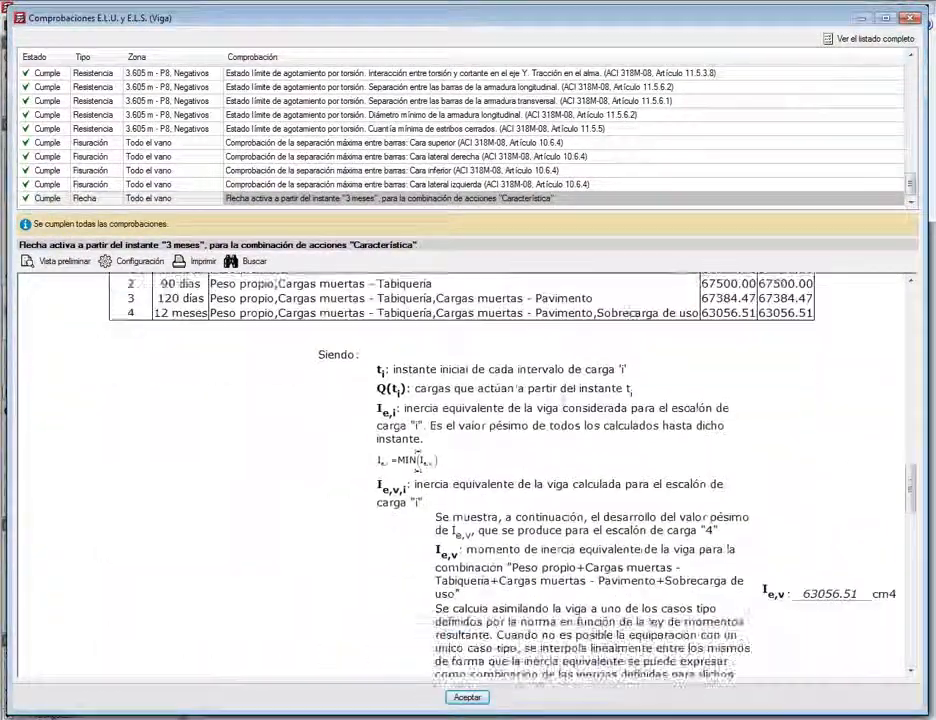
scroll(563, 405, "down", 12)
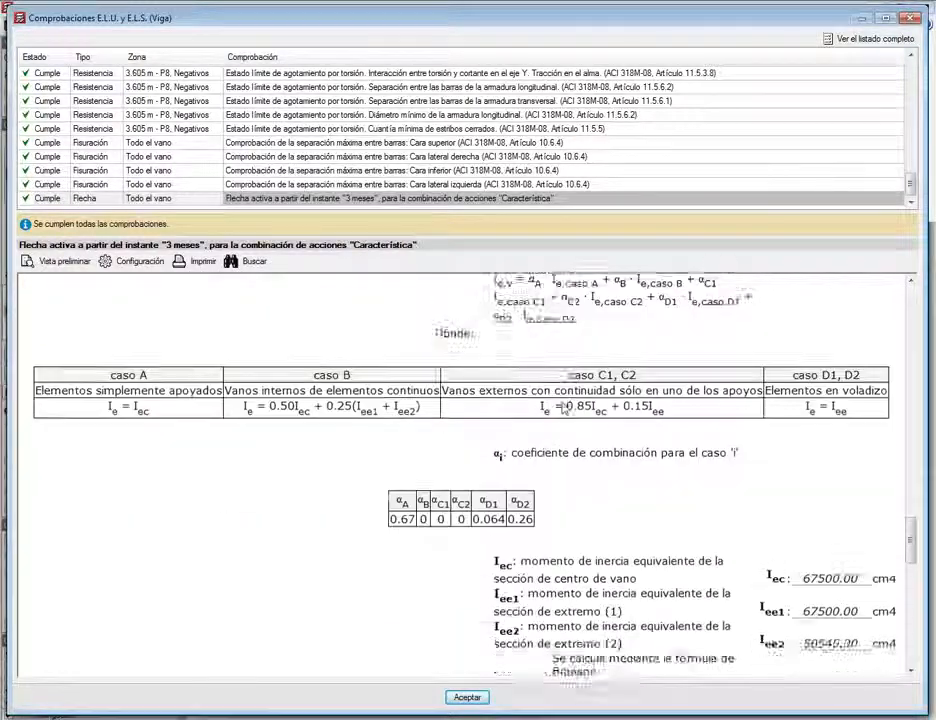
scroll(563, 407, "down", 10)
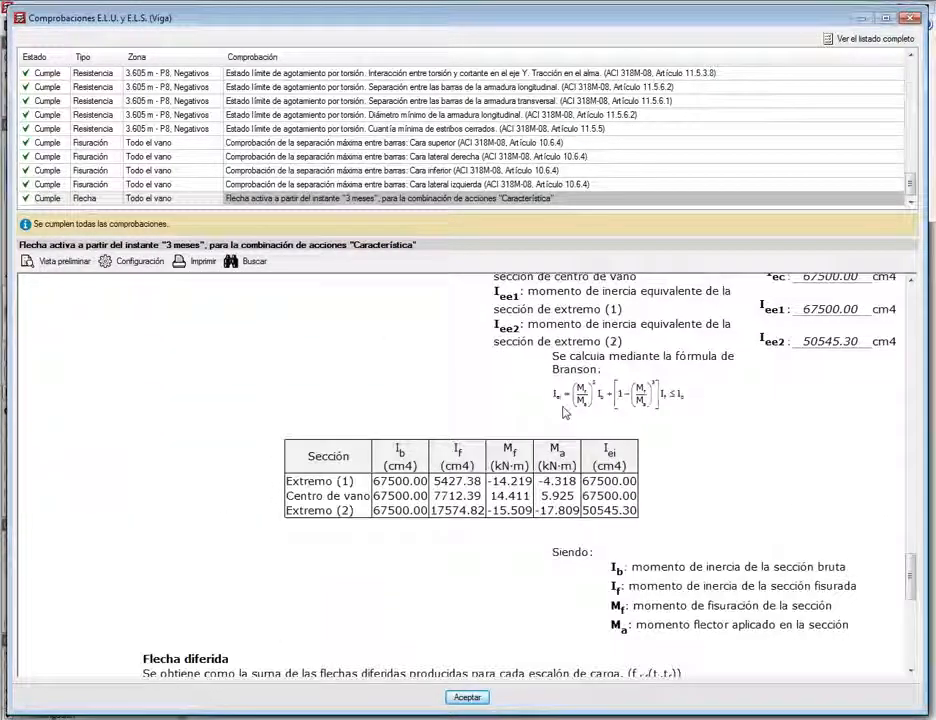
scroll(563, 412, "down", 6)
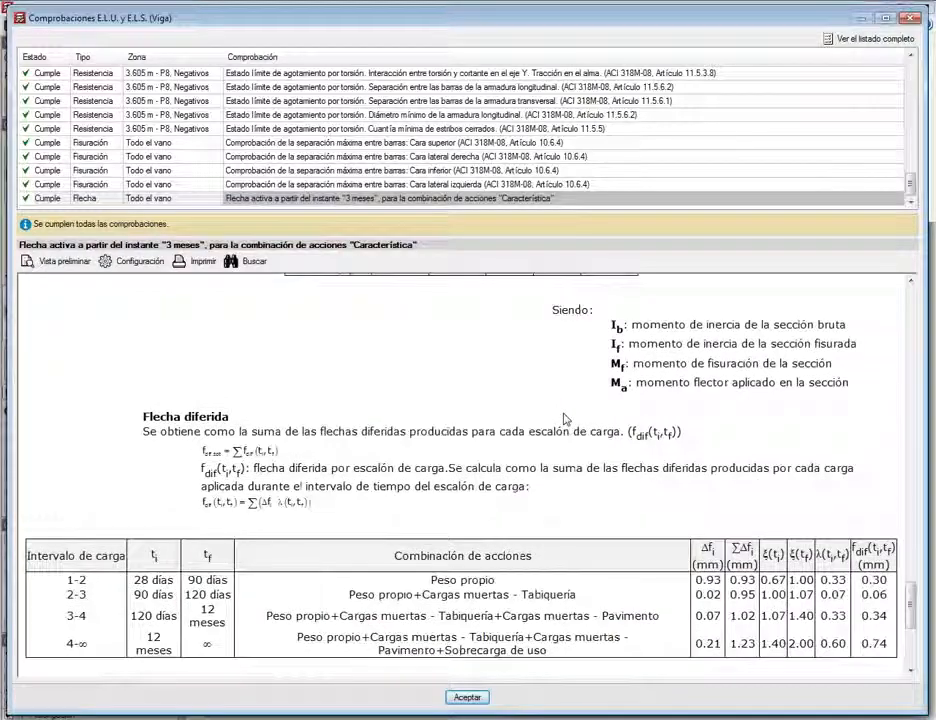
scroll(563, 418, "down", 4)
scroll(571, 383, "down", 1)
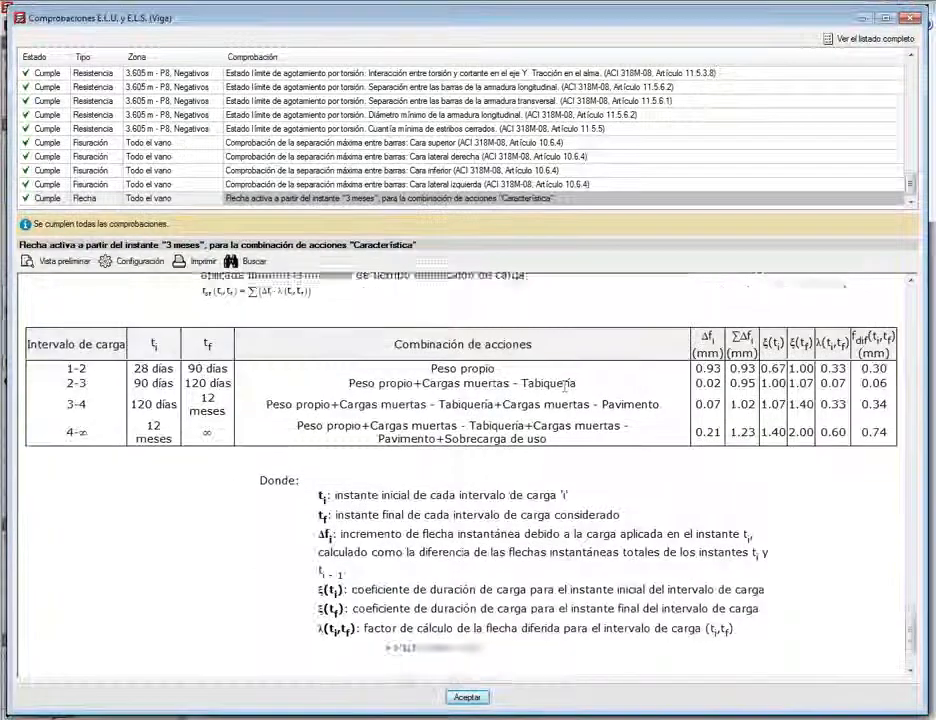
scroll(566, 383, "down", 1)
scroll(566, 412, "up", 2)
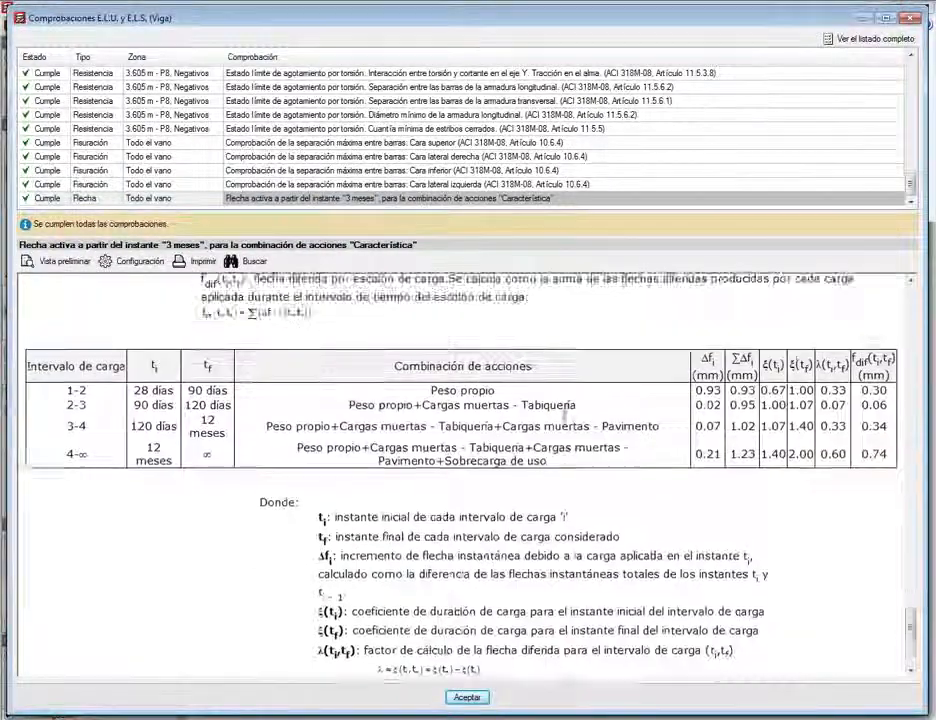
scroll(566, 414, "up", 10)
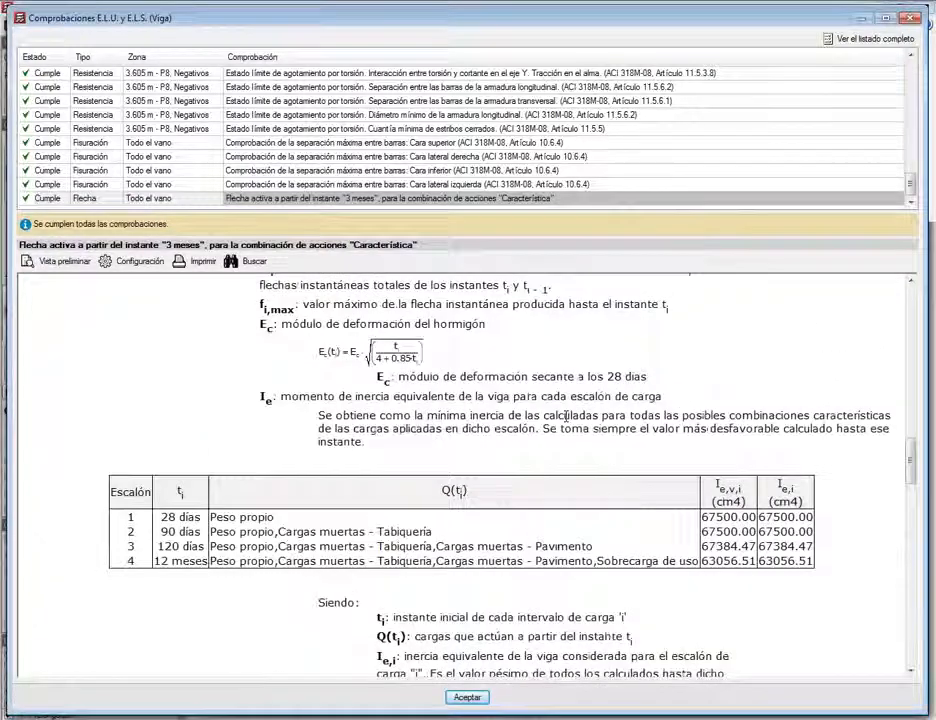
left_click(908, 20)
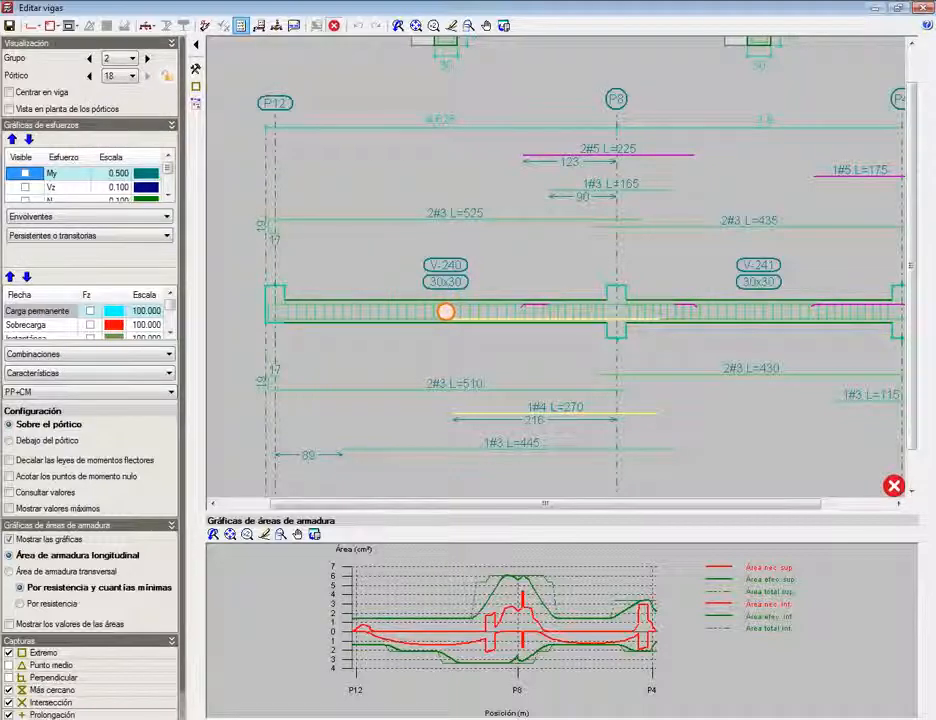
Step: Edit beam V-240's mounting reinforcement to 3 #3 upper bars and 3 #3 lower bars, and update the reinforcement area graphs
left_click(33, 25)
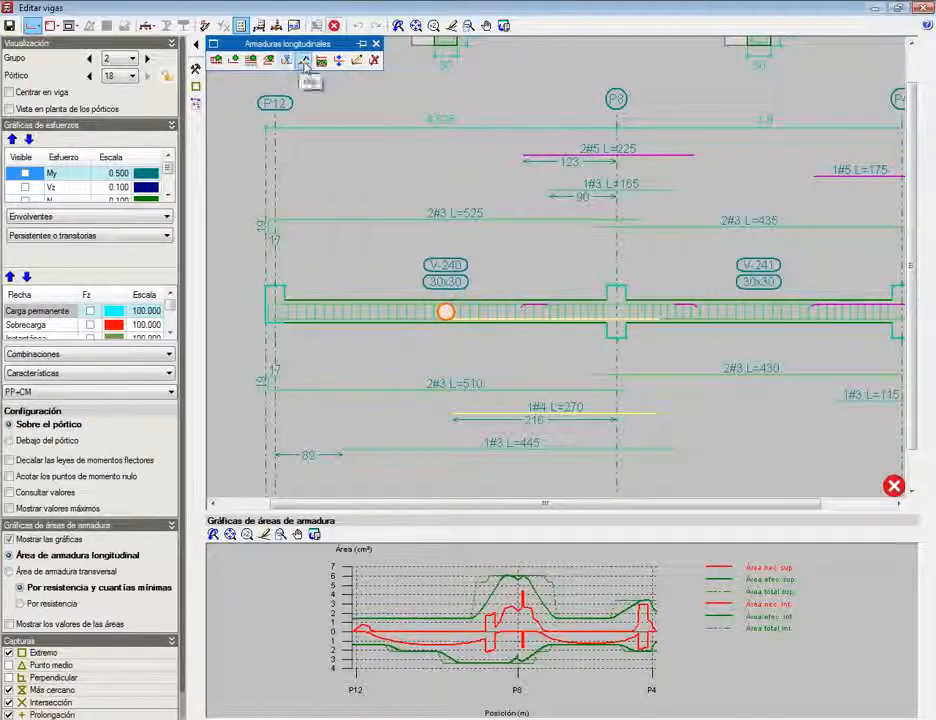
left_click(357, 62)
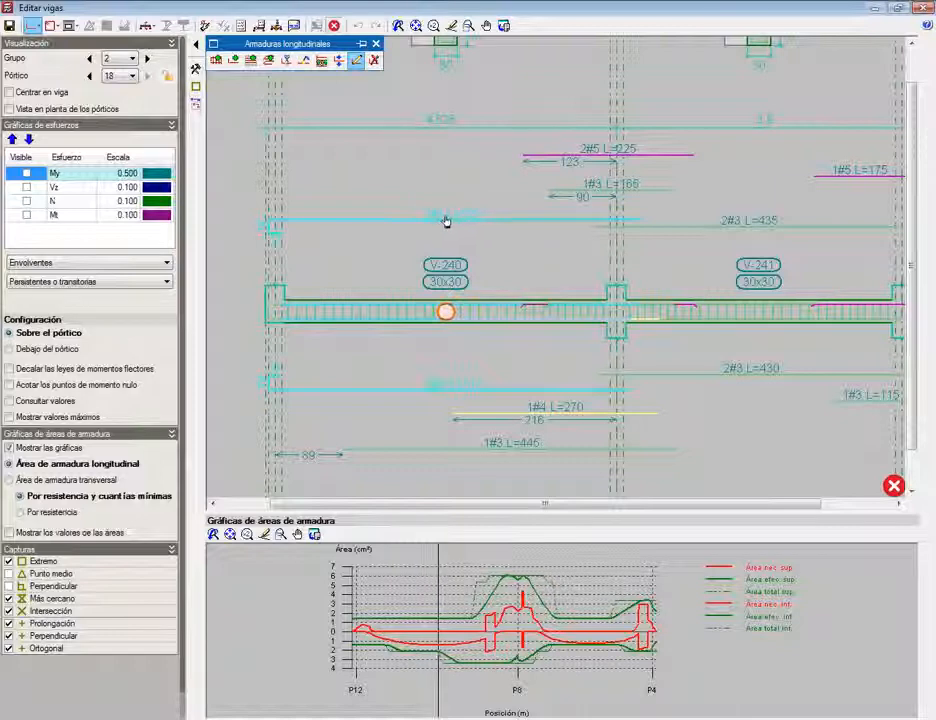
left_click(445, 219)
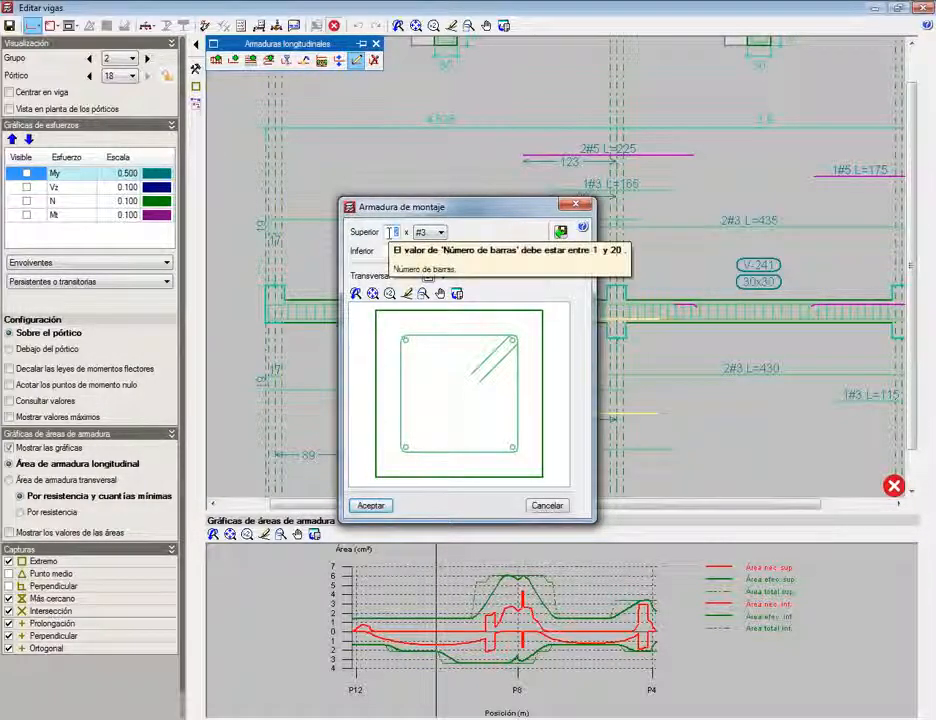
left_click(436, 232)
left_click(430, 238)
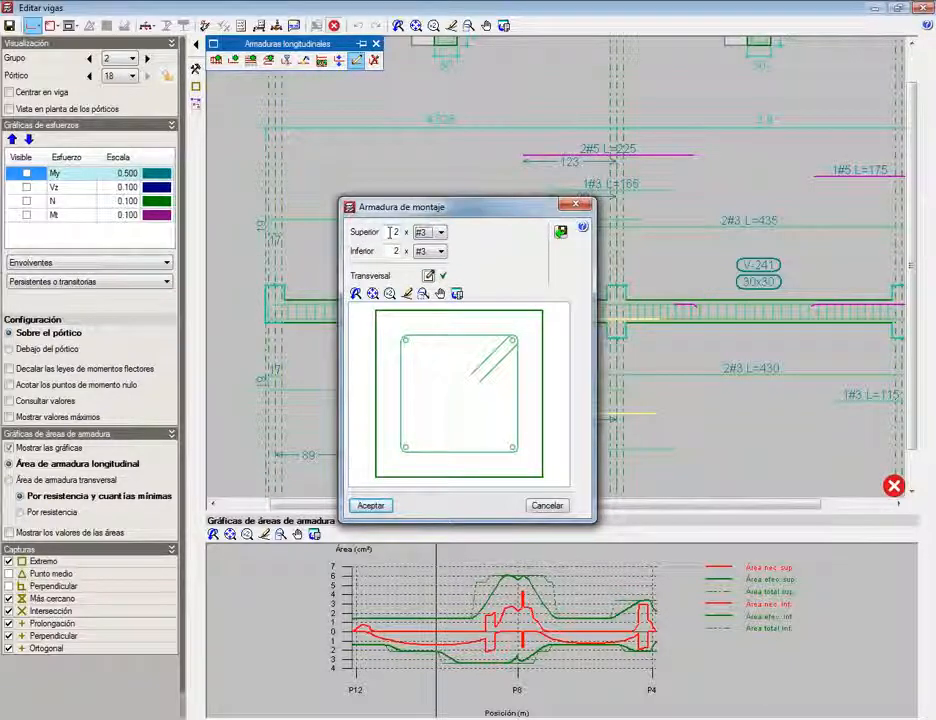
left_click_drag(391, 232, 432, 234)
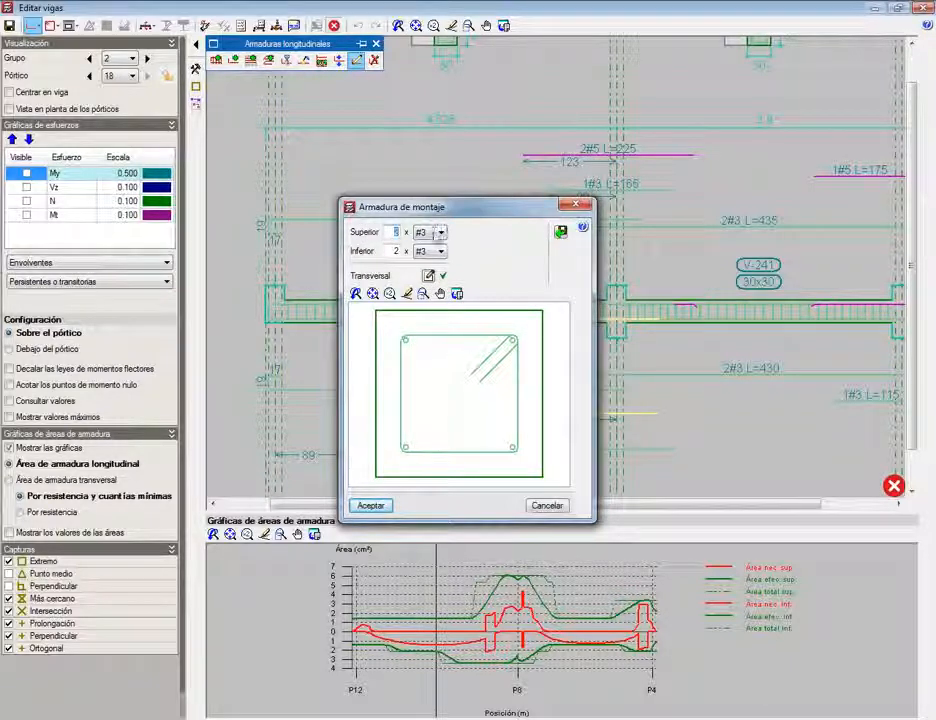
double_click(392, 252)
type("3")
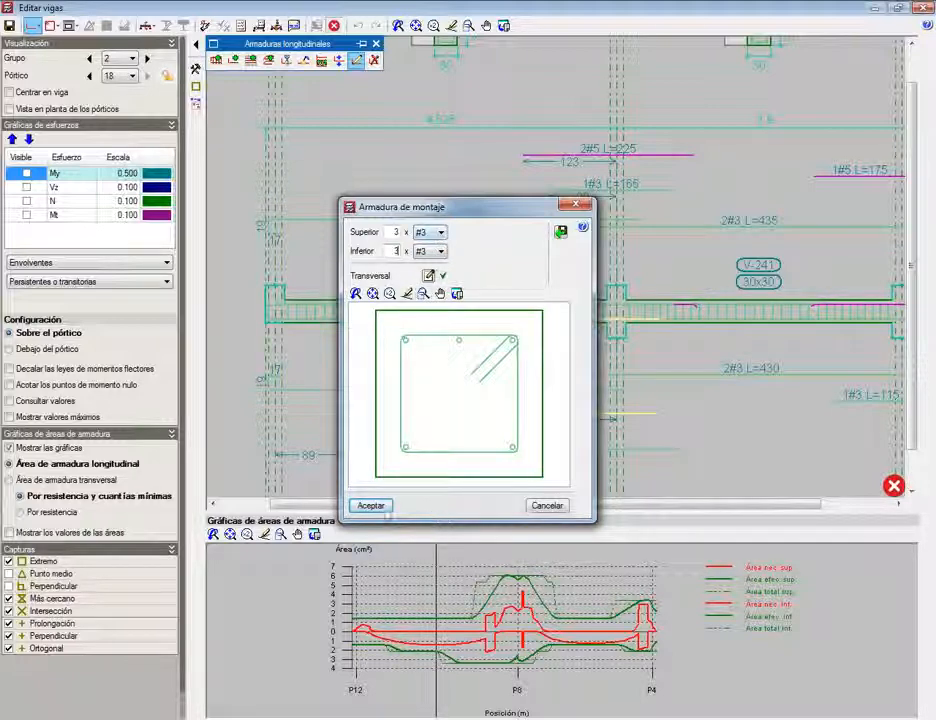
left_click(386, 508)
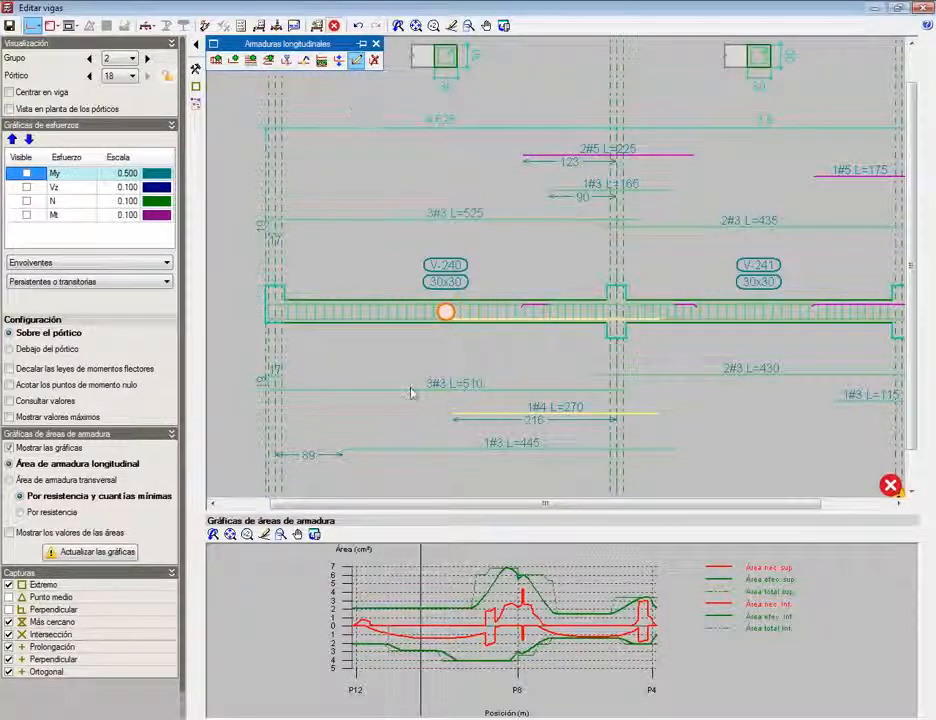
left_click(317, 26)
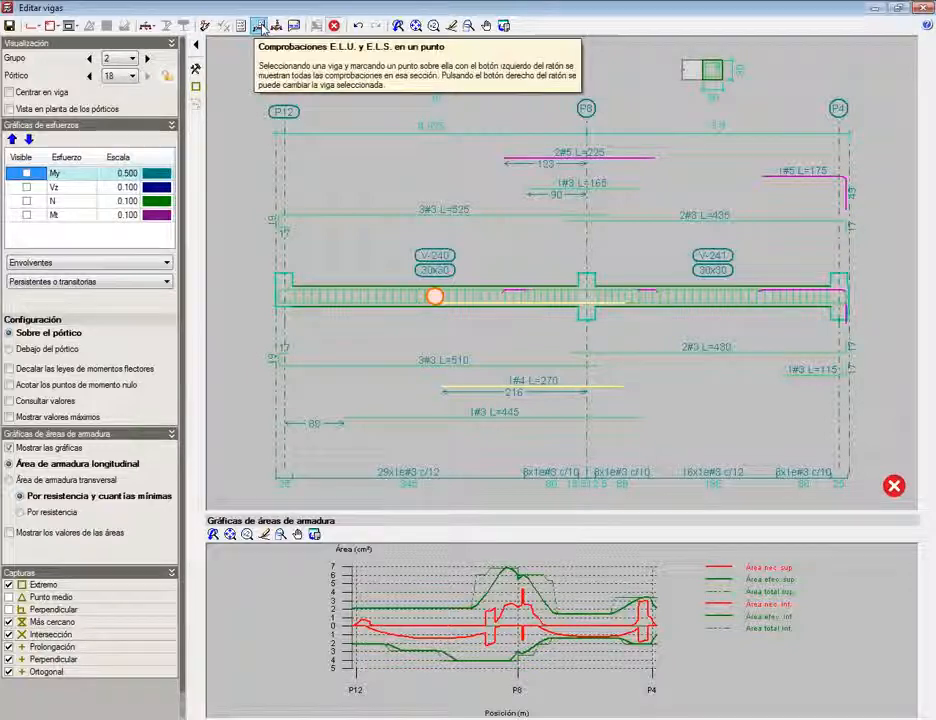
Step: Open the point-based E.L.U. and E.L.S. checks at a section within the span of beam V-240, ignoring the program error
left_click(258, 27)
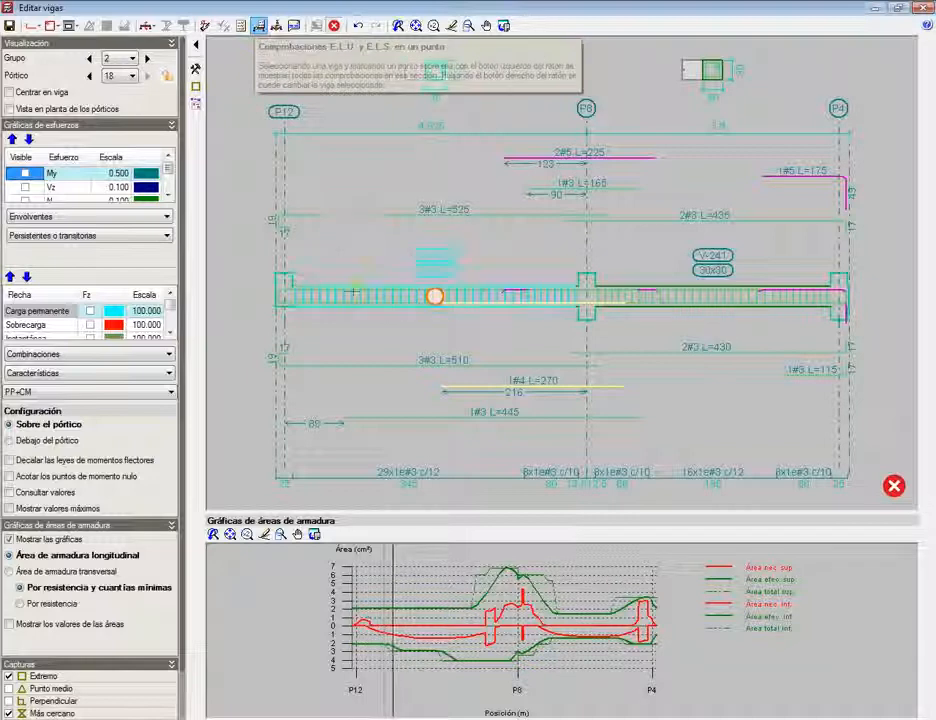
left_click(355, 296)
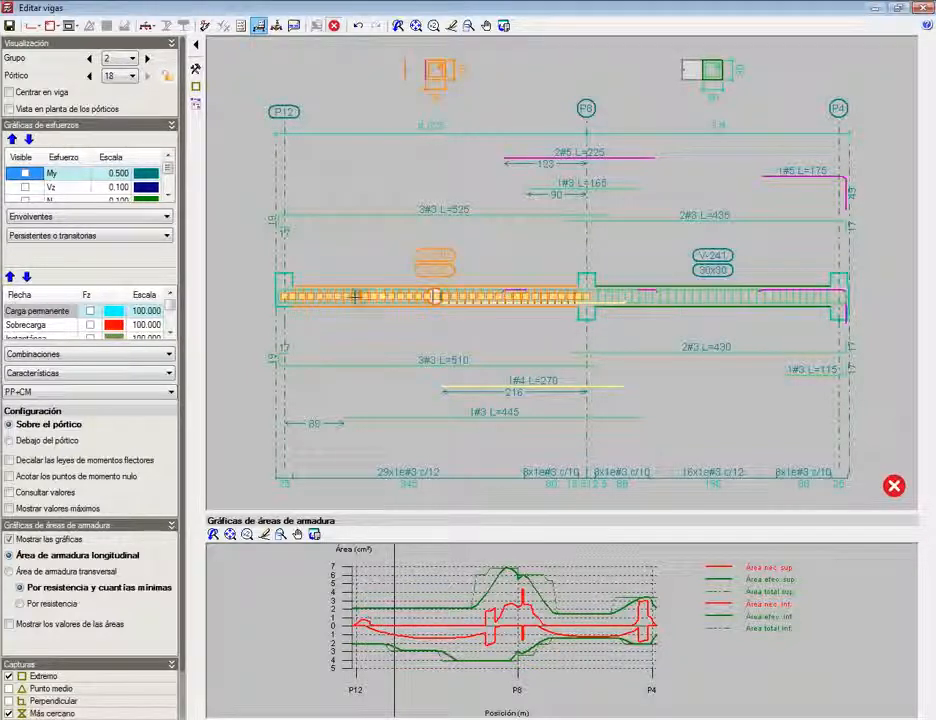
scroll(355, 296, "up", 2)
scroll(355, 296, "up", 3)
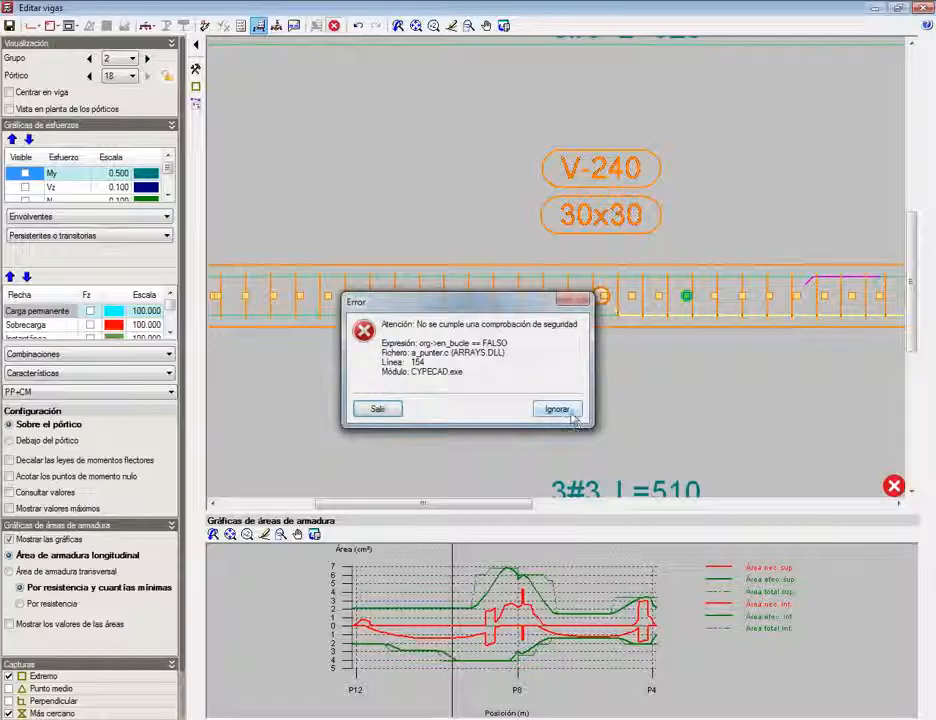
left_click(560, 411)
left_click(530, 549)
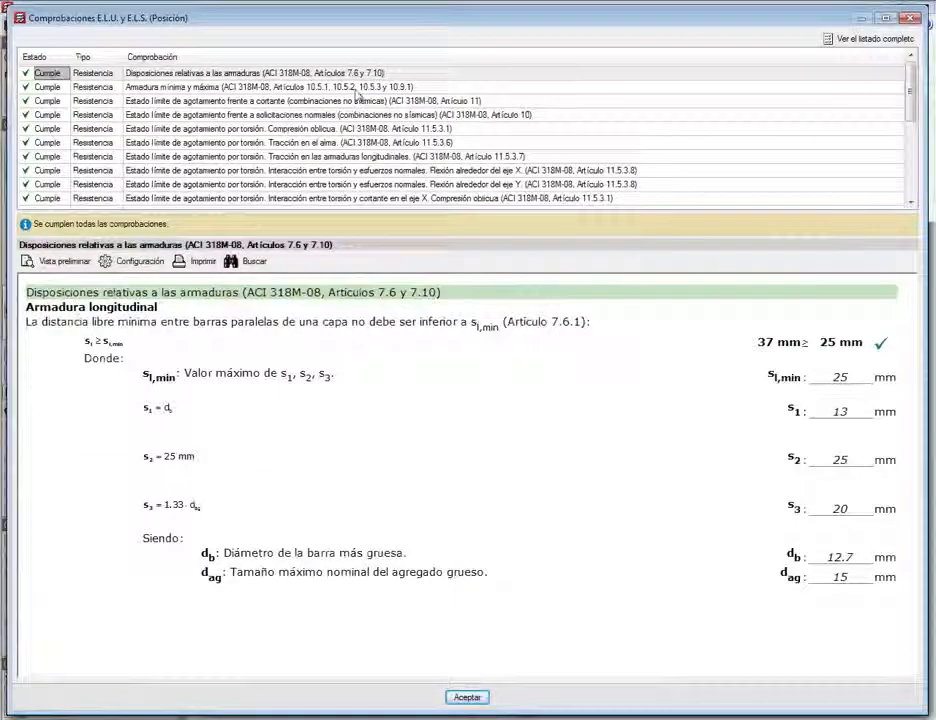
Step: Review the minimum and maximum reinforcement, normal-stress and torsion checks at the chosen point of beam V-240
left_click(356, 95)
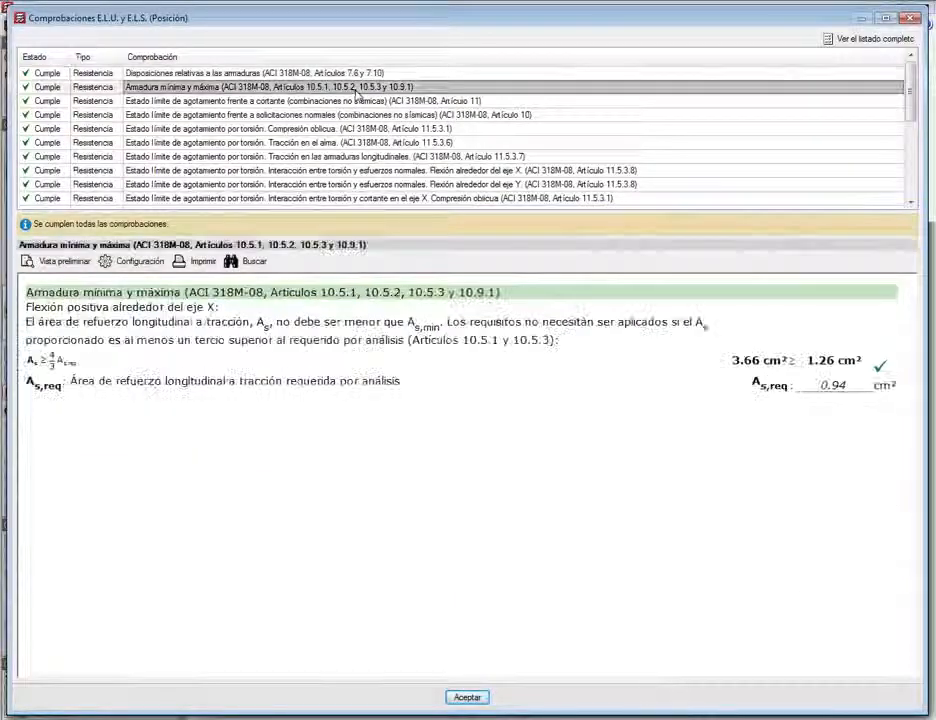
scroll(356, 98, "down", 4)
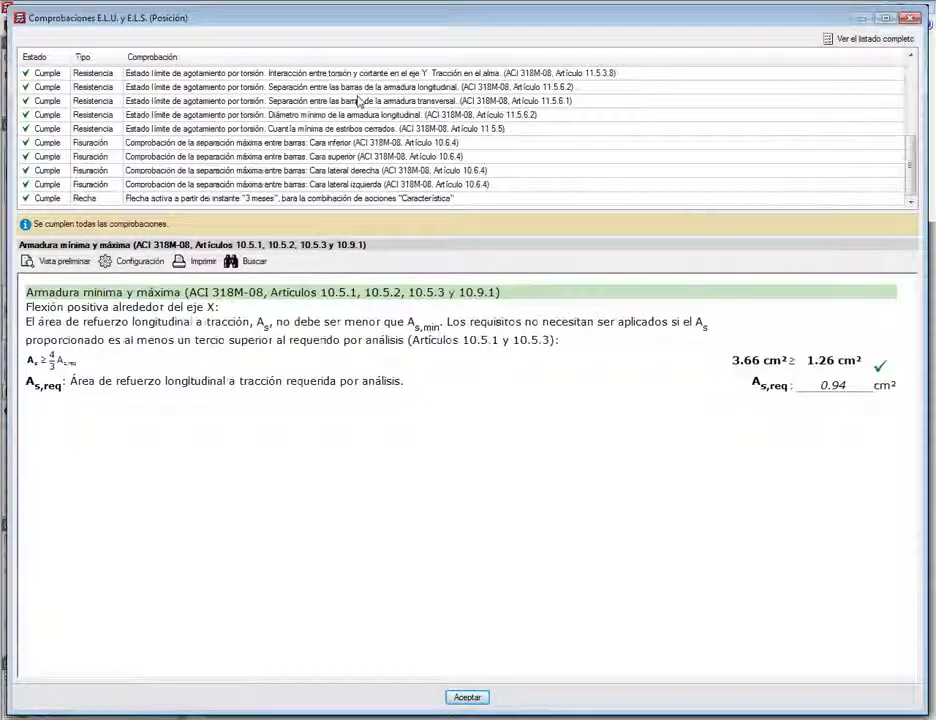
scroll(357, 99, "up", 5)
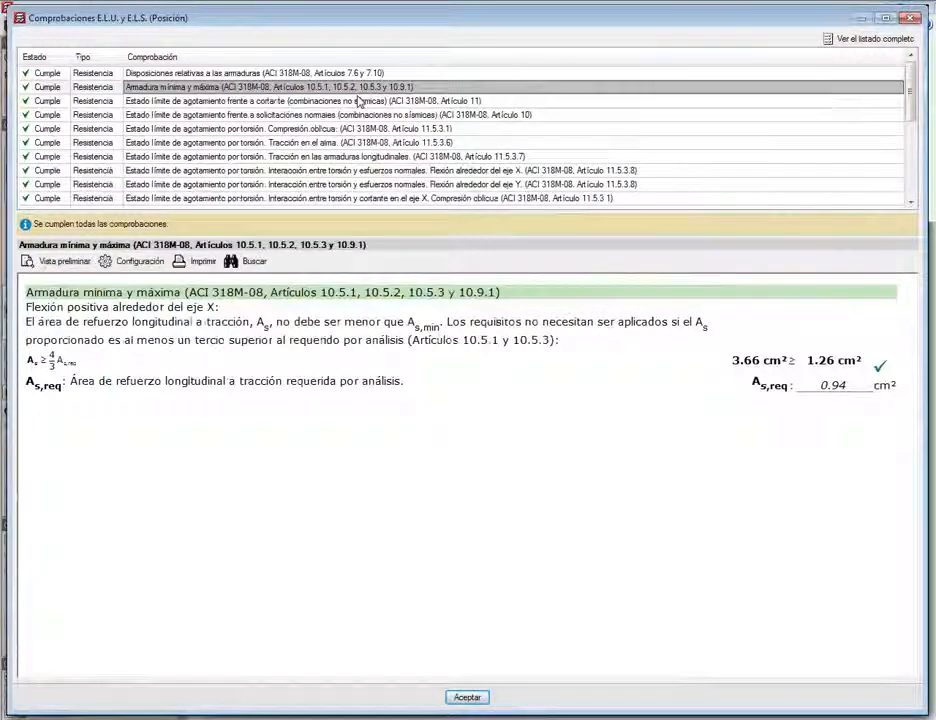
left_click(358, 114)
left_click(359, 143)
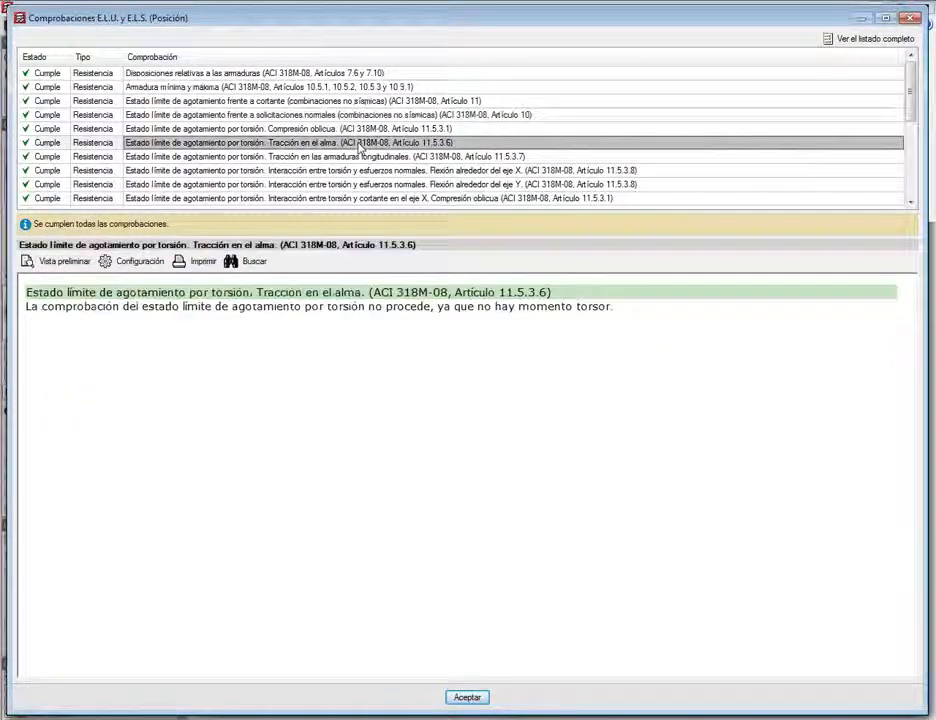
left_click(359, 157)
left_click(363, 198)
Step: Review the Artículo 10.6.4 maximum bar spacing check for the beam's bottom face and close the point checks
scroll(364, 140, "down", 5)
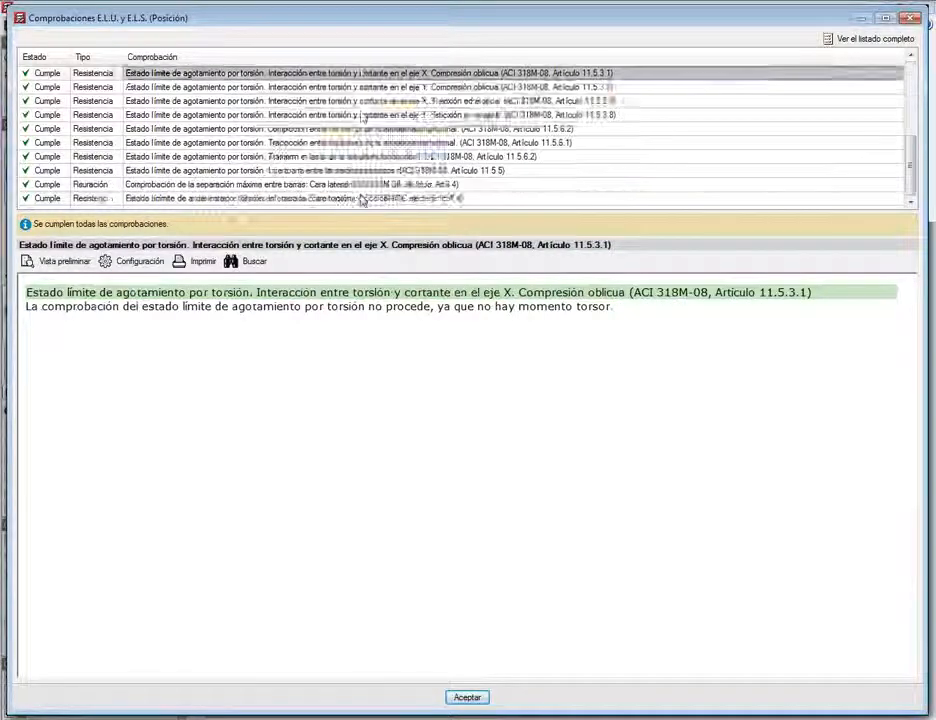
left_click(363, 171)
left_click(360, 143)
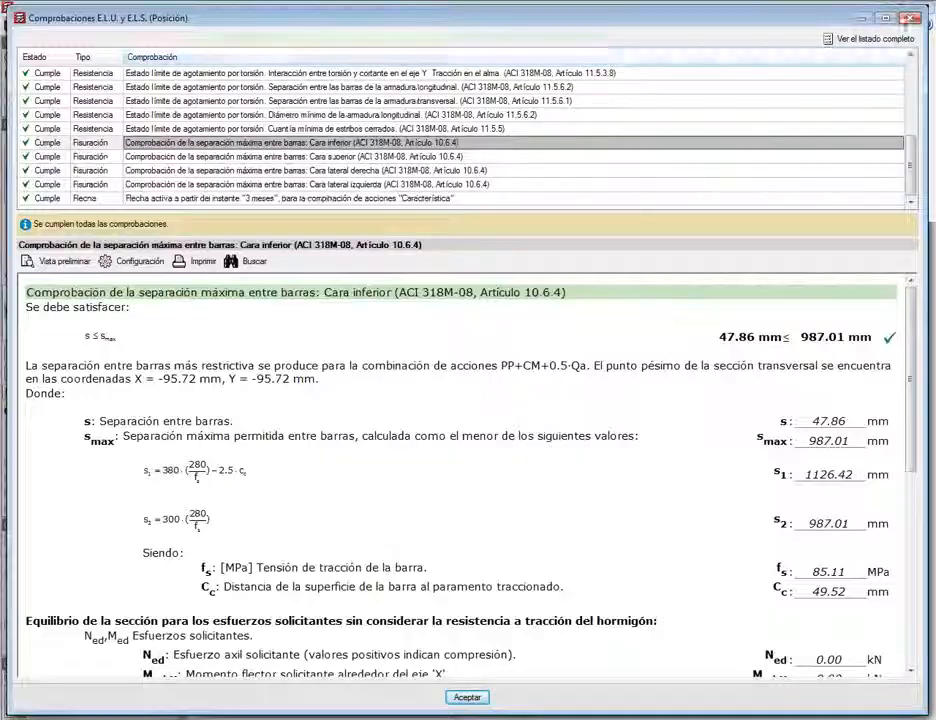
left_click(912, 18)
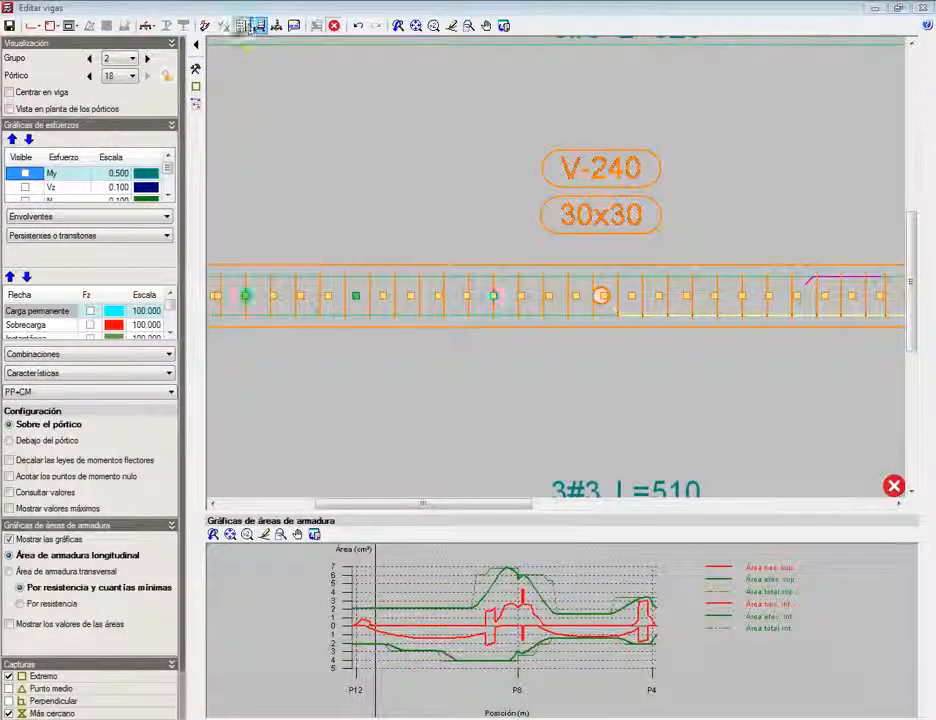
Step: Review beam V-240's error notes on mounting-bar anchorage and reinforcement arrangement, and examine the upper bars' end hook at column P12
left_click(256, 28)
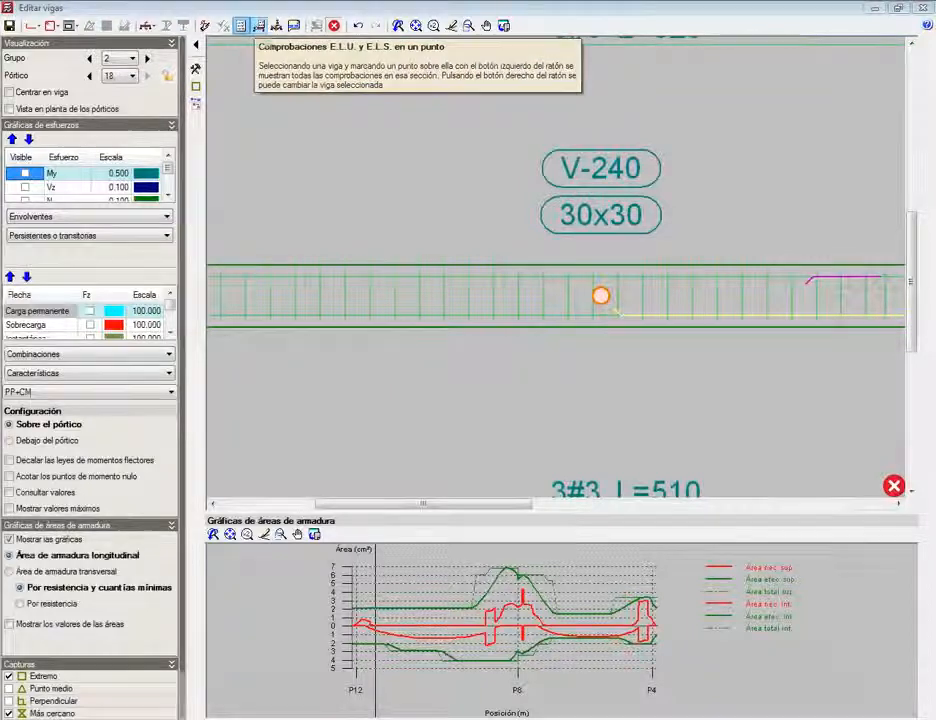
mouse_move(600, 295)
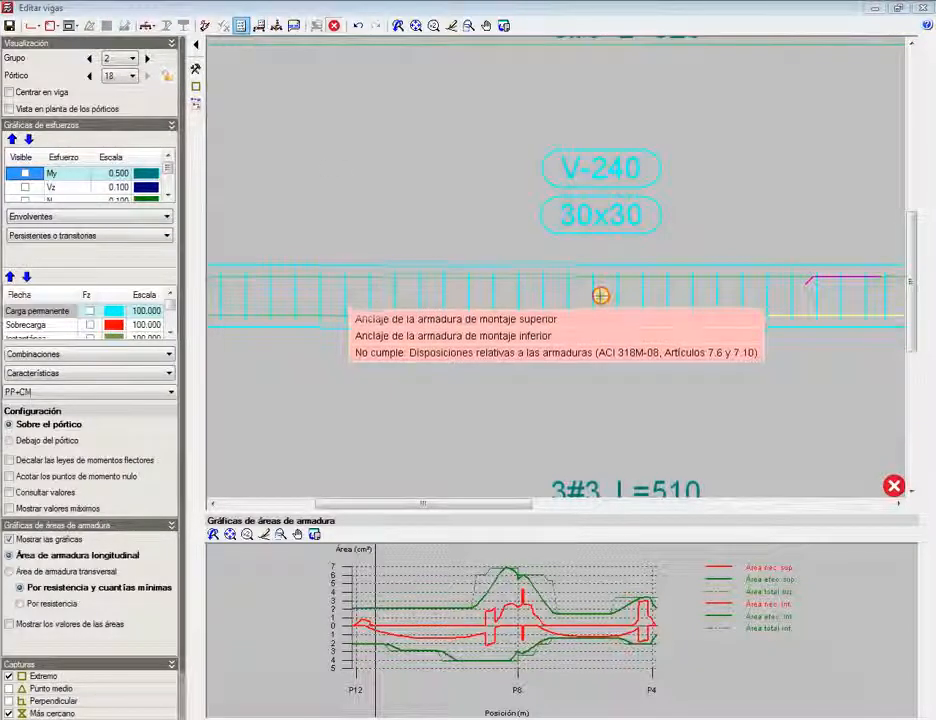
scroll(600, 305, "down", 3)
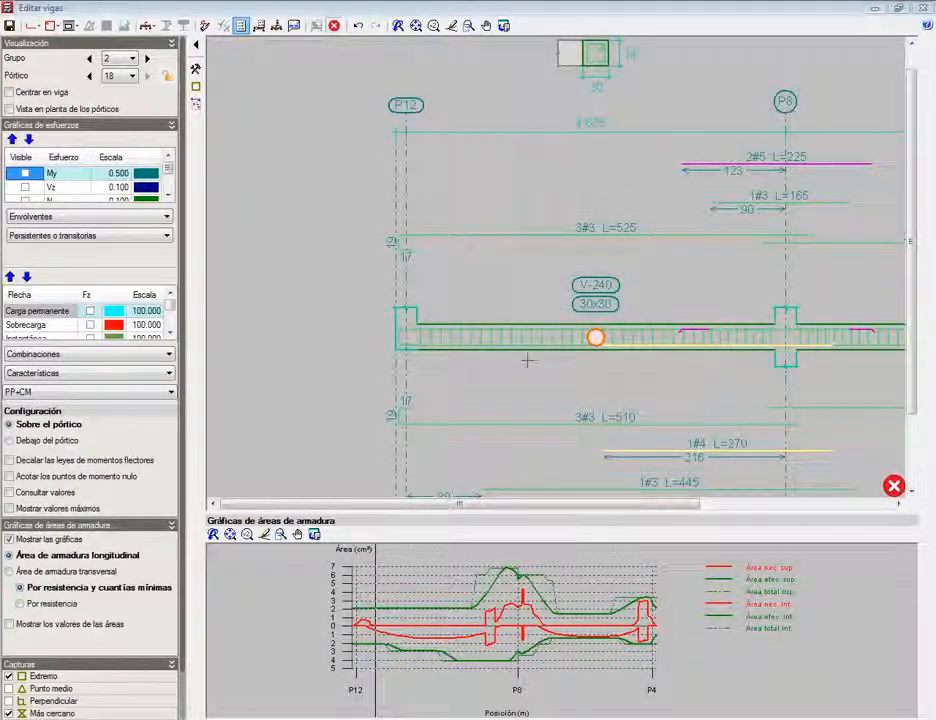
scroll(401, 247, "up", 5)
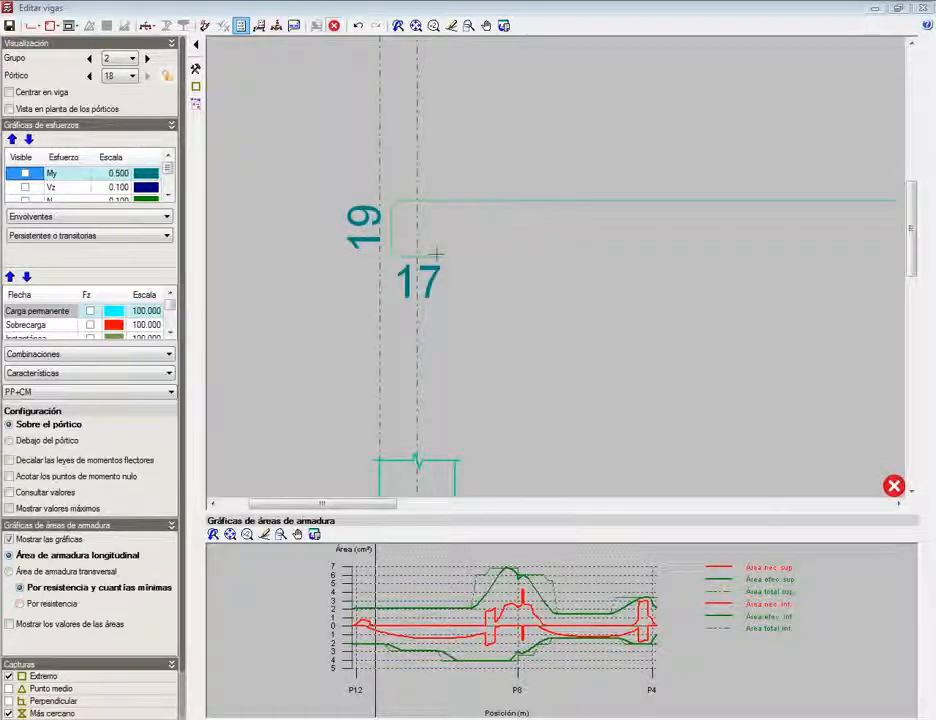
scroll(436, 255, "down", 5)
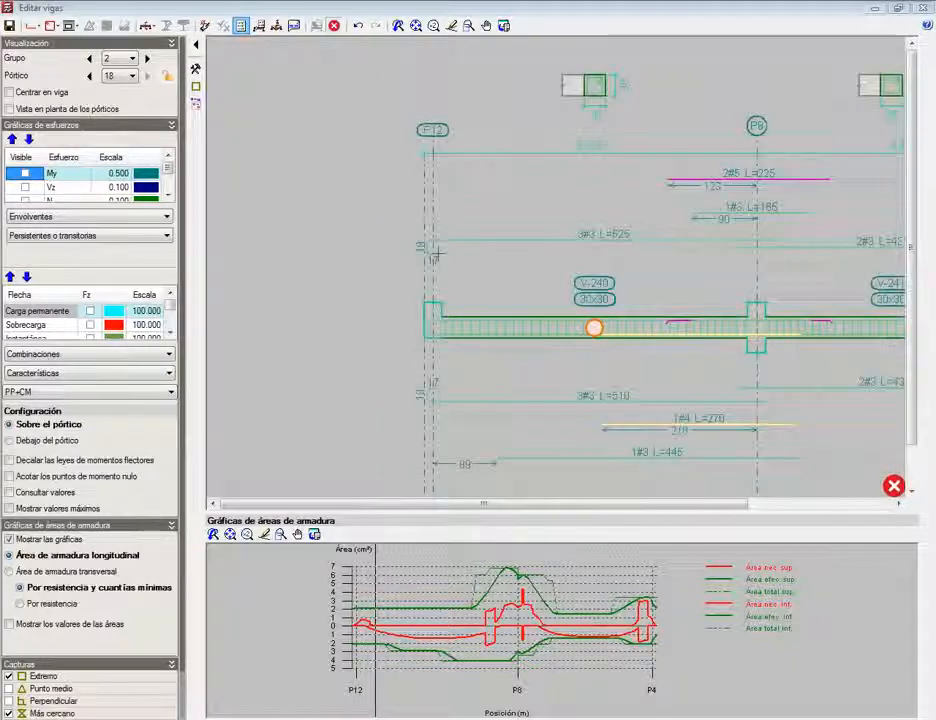
middle_click_drag(436, 255, 306, 258)
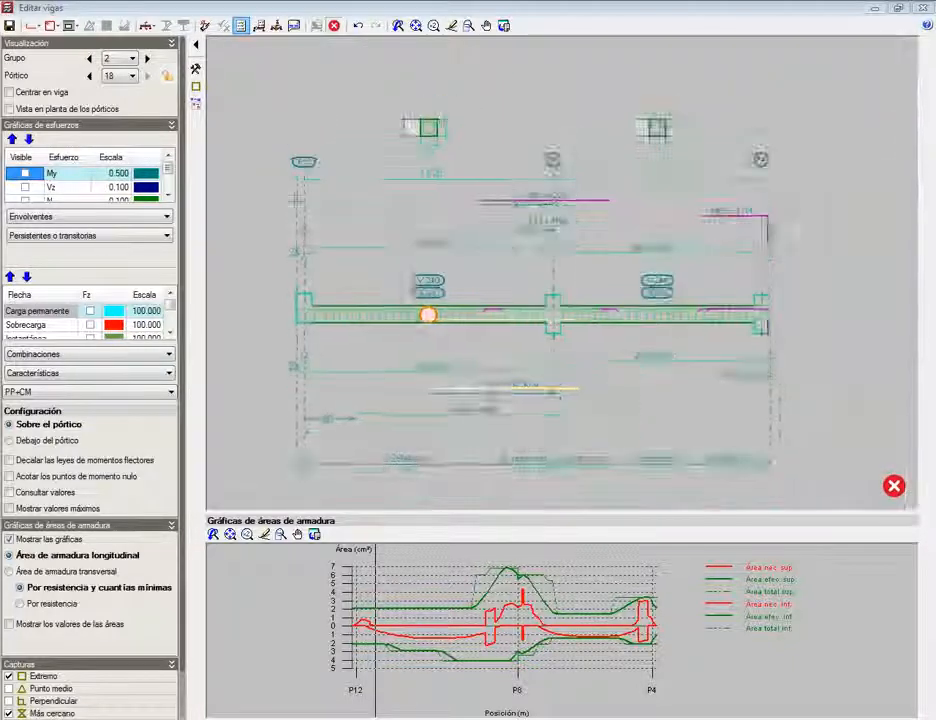
Step: Consult the active deflections of the spans of beams V-240 and V-241
left_click(277, 26)
mouse_move(455, 316)
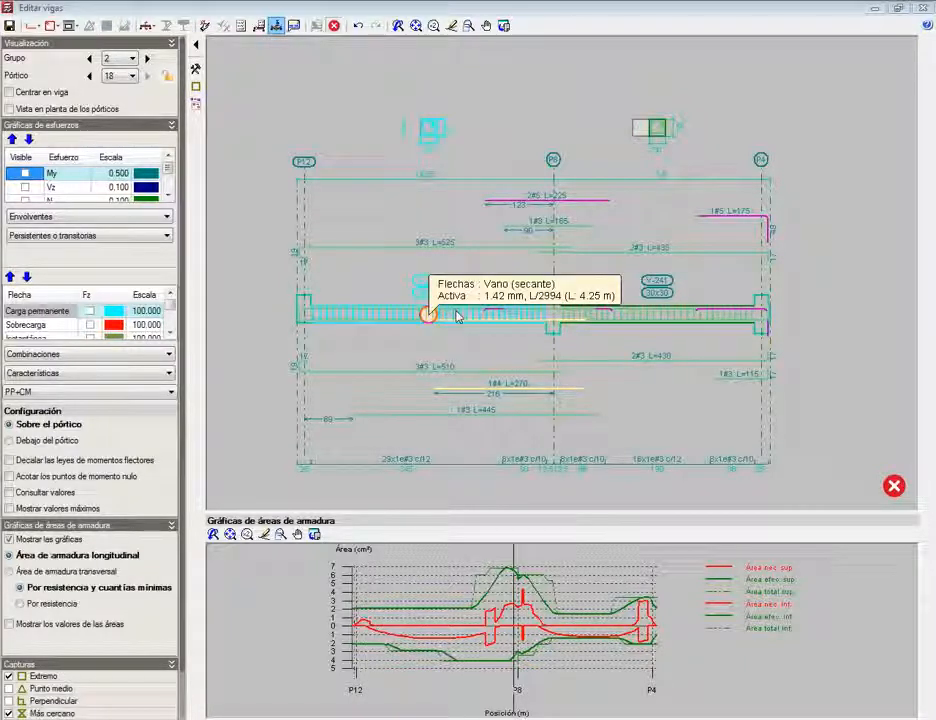
mouse_move(682, 316)
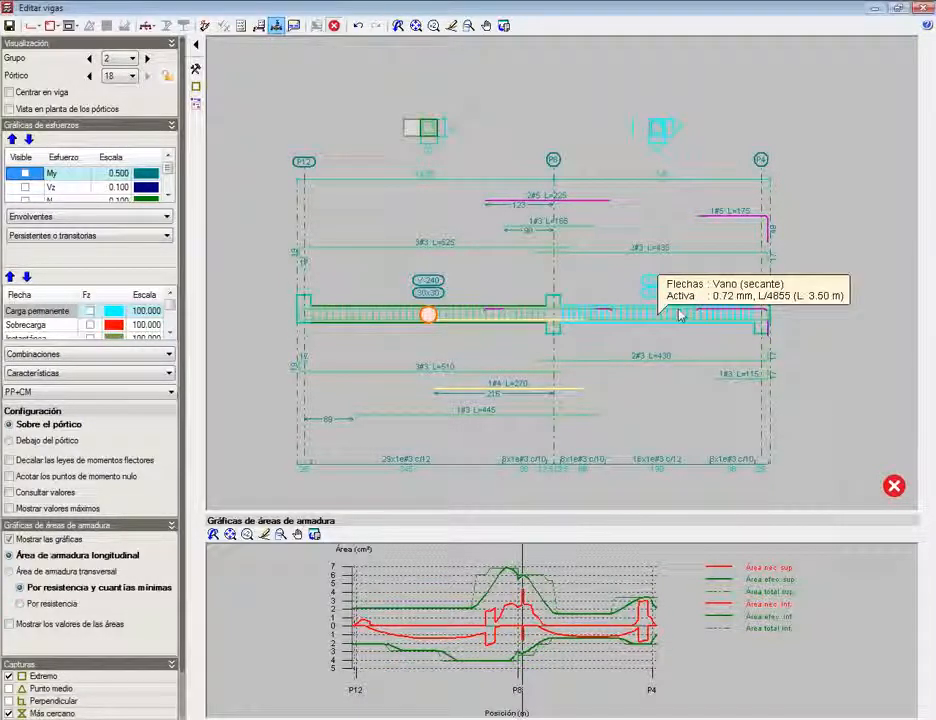
mouse_move(566, 318)
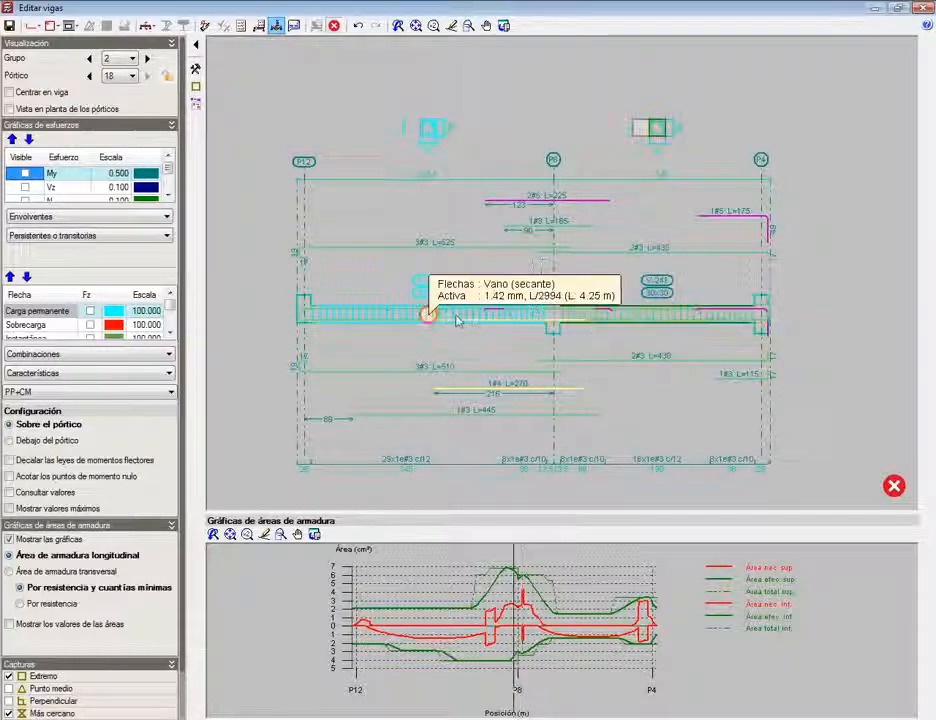
Step: Consult the necessary and effective reinforcement areas along beams V-240 and V-241, examining the additional upper and lower bars near column P8
left_click(293, 26)
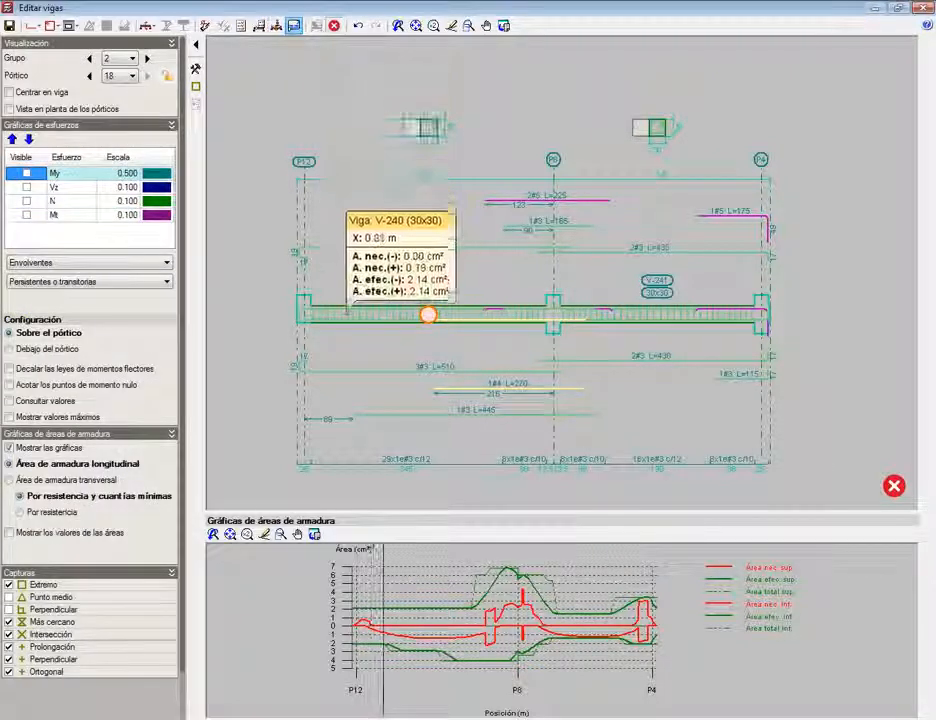
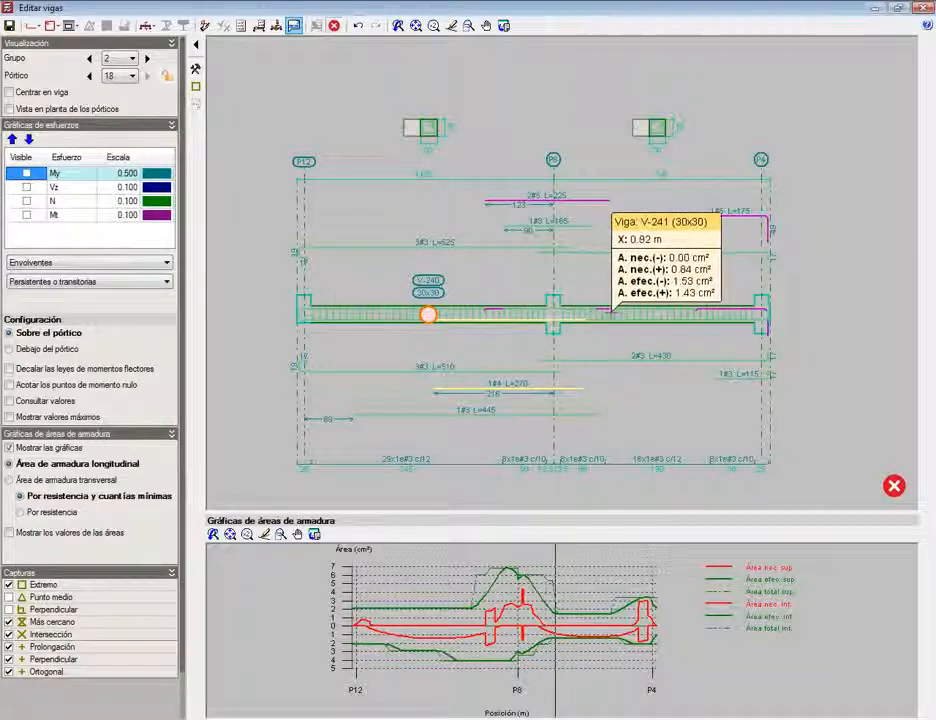
scroll(437, 230, "up", 4)
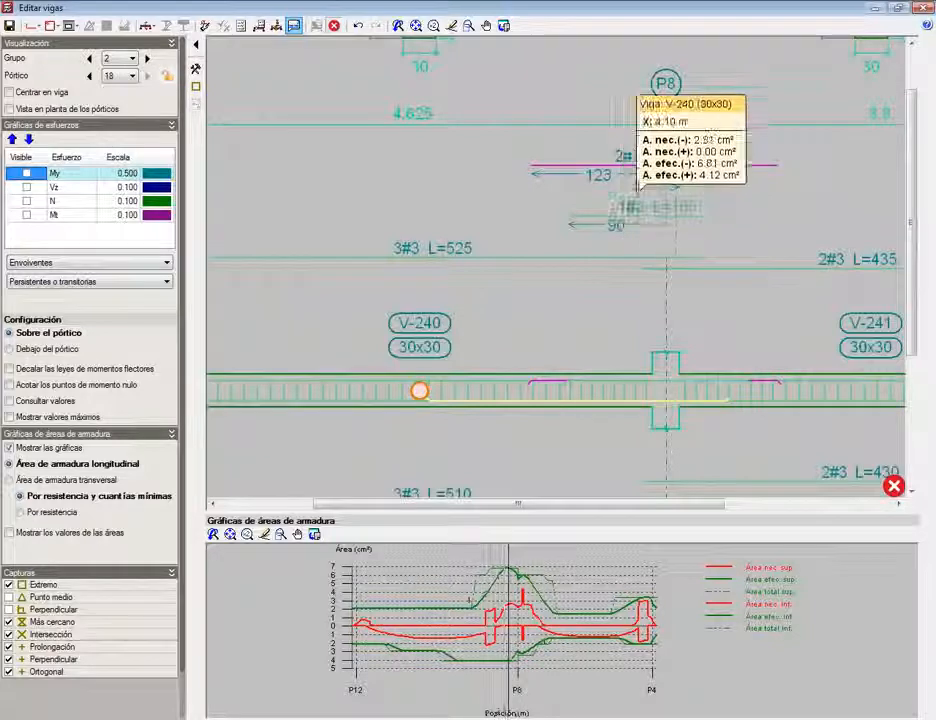
scroll(626, 66, "up", 3)
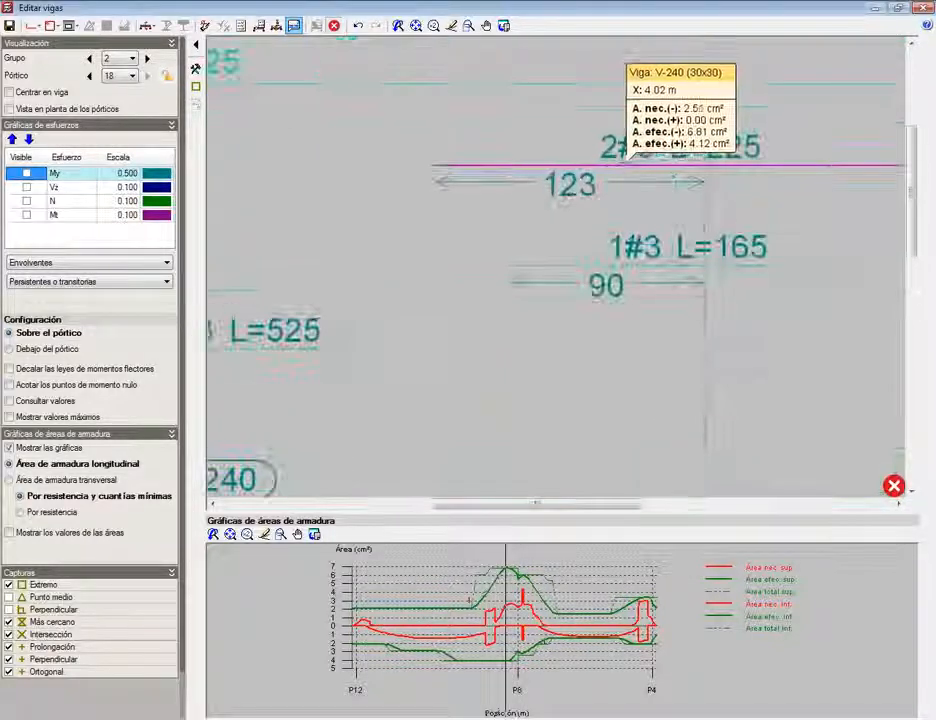
scroll(628, 158, "down", 5)
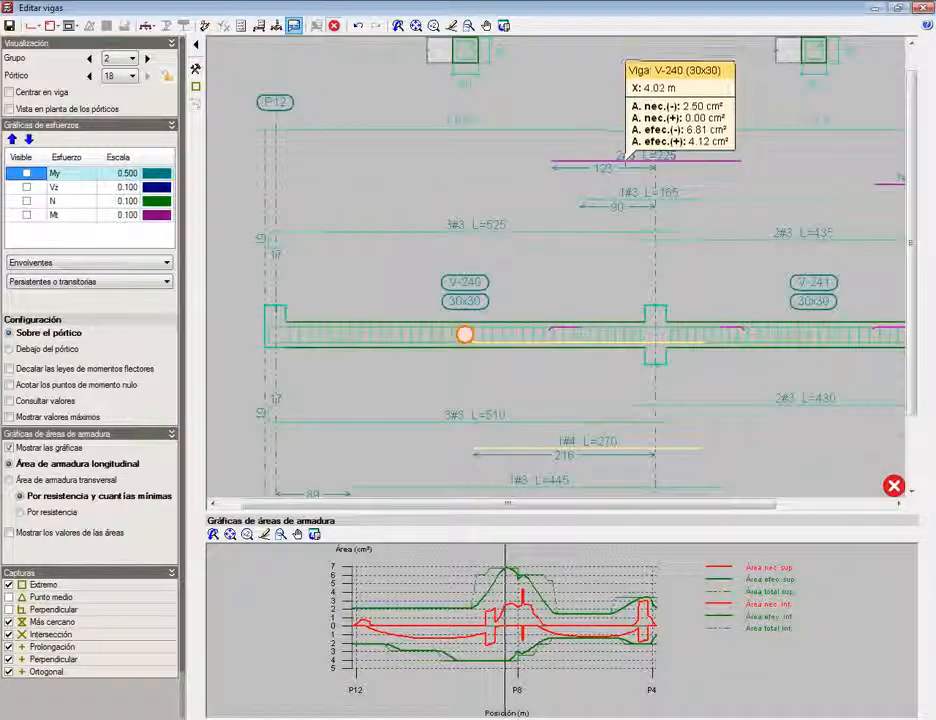
scroll(503, 226, "up", 3)
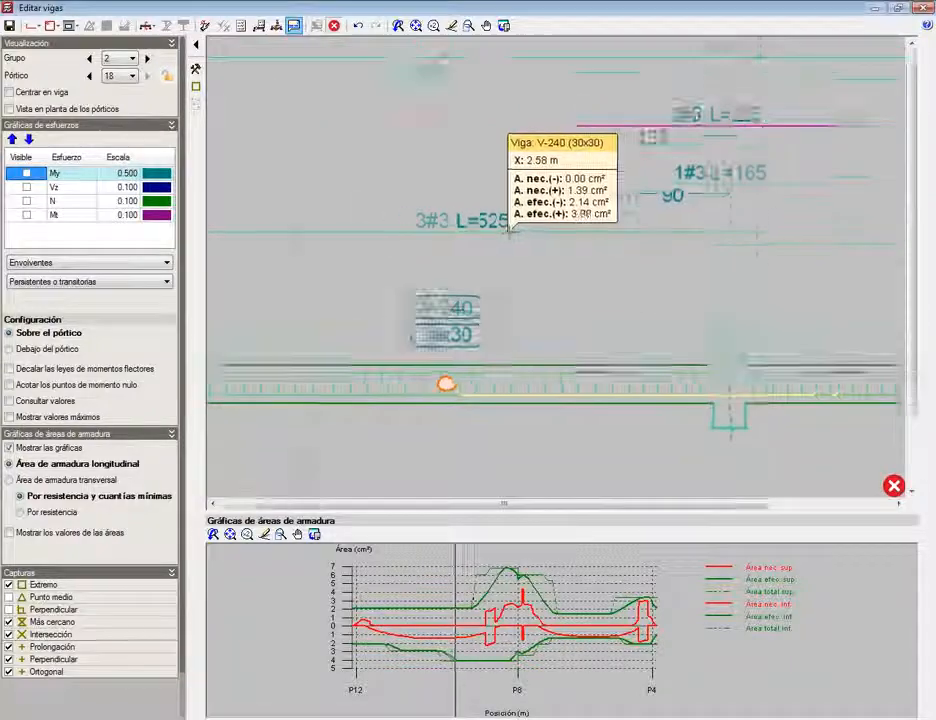
scroll(510, 230, "down", 3)
scroll(551, 364, "up", 3)
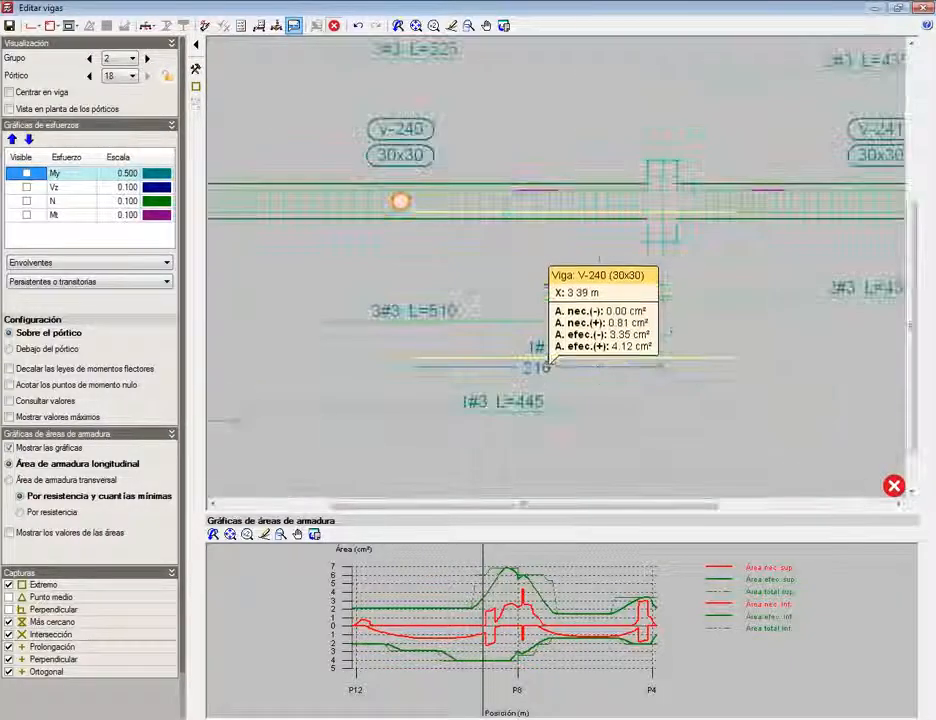
scroll(551, 364, "up", 3)
scroll(548, 355, "down", 3)
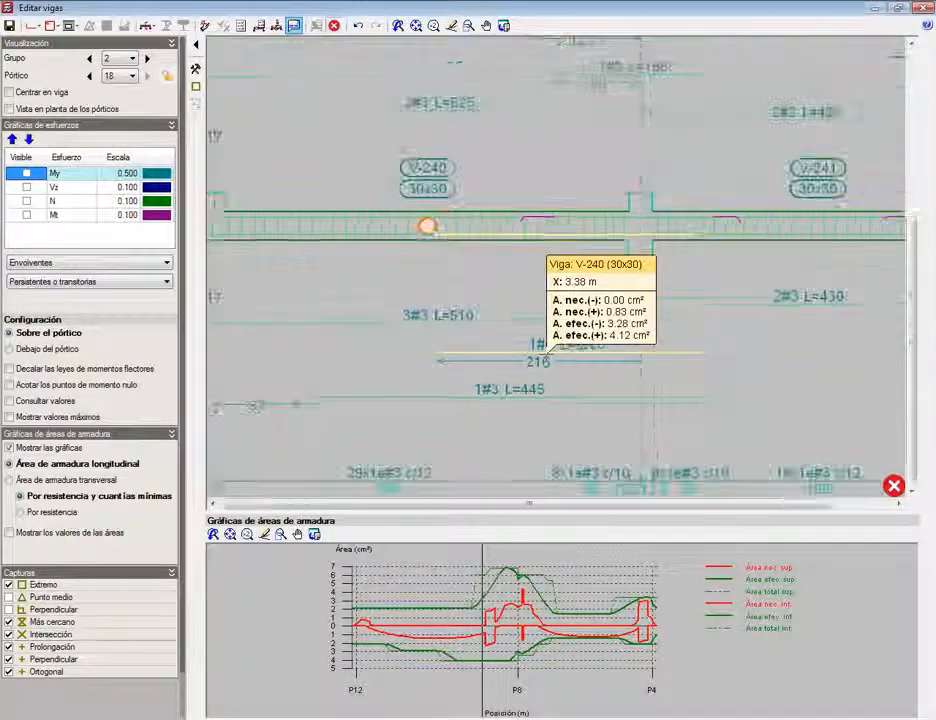
scroll(533, 175, "down", 2)
scroll(524, 193, "up", 1)
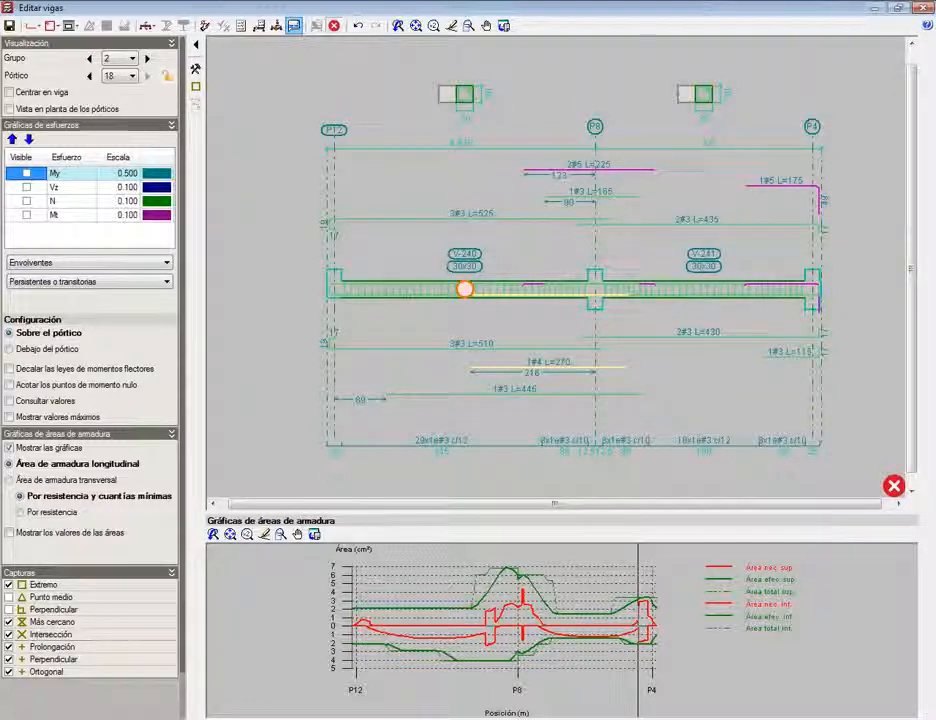
Step: Set the spacing of the #3 stirrups in beam V-240's long stirrup range from column P12 to 10 cm
left_click(51, 27)
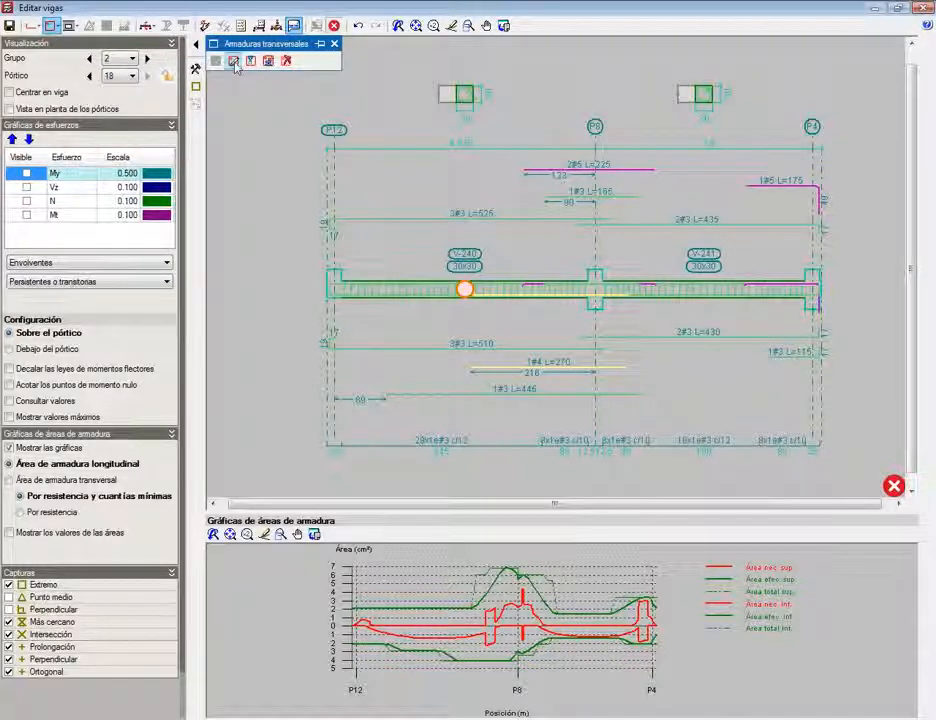
left_click(234, 62)
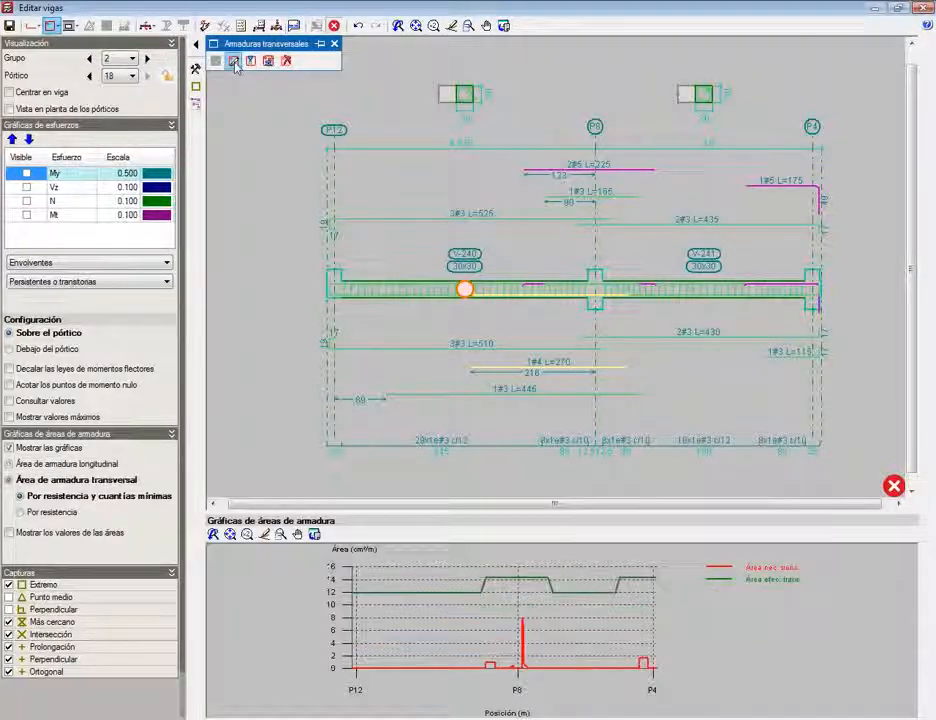
left_click(451, 446)
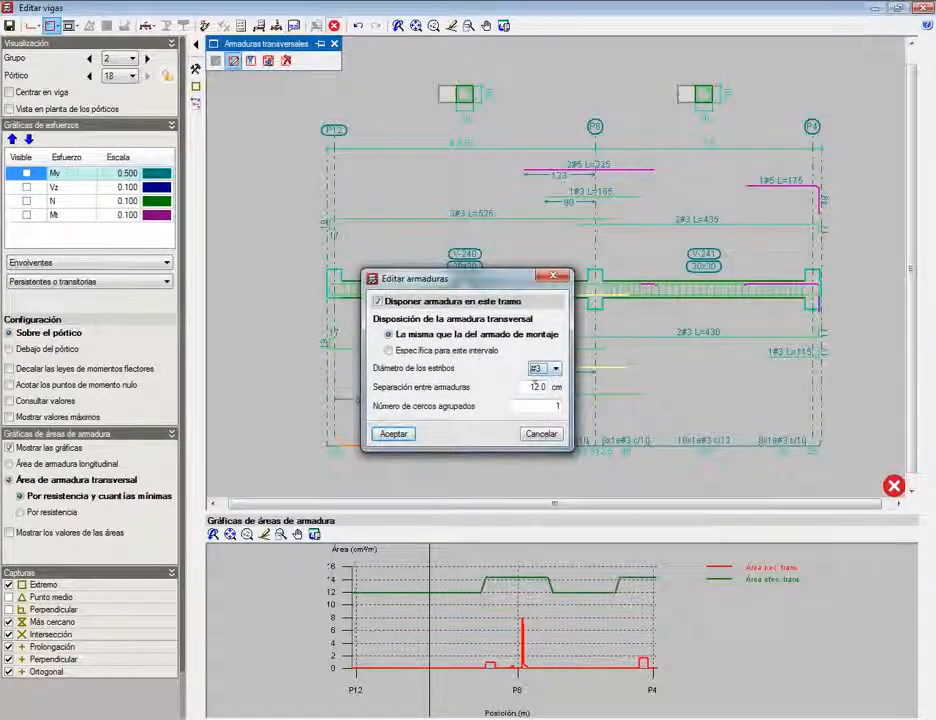
key("Tab")
key("Tab")
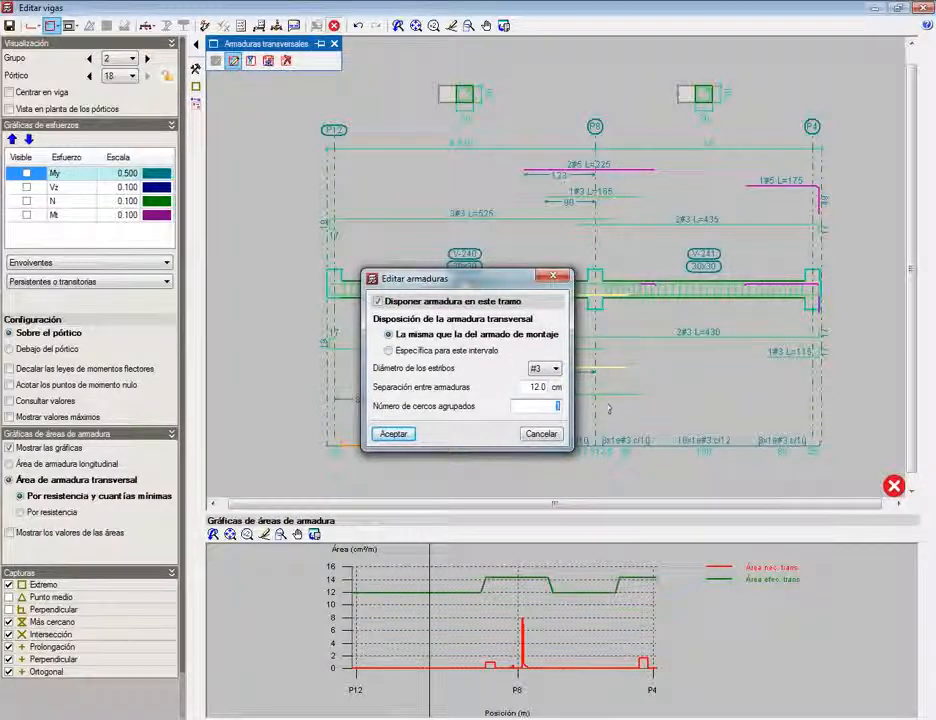
left_click_drag(530, 387, 555, 386)
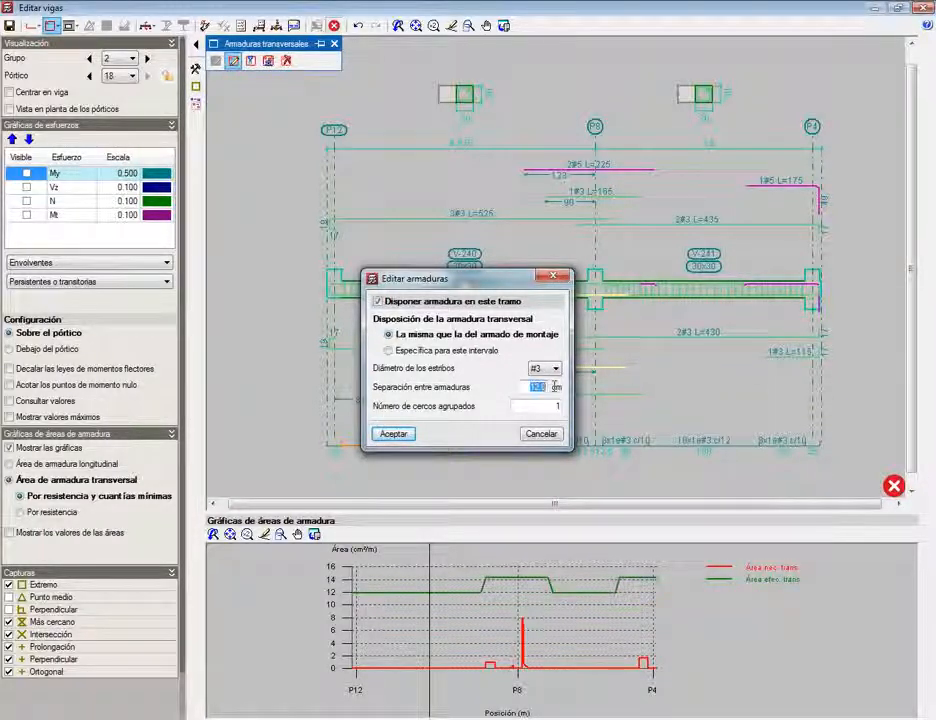
type("10")
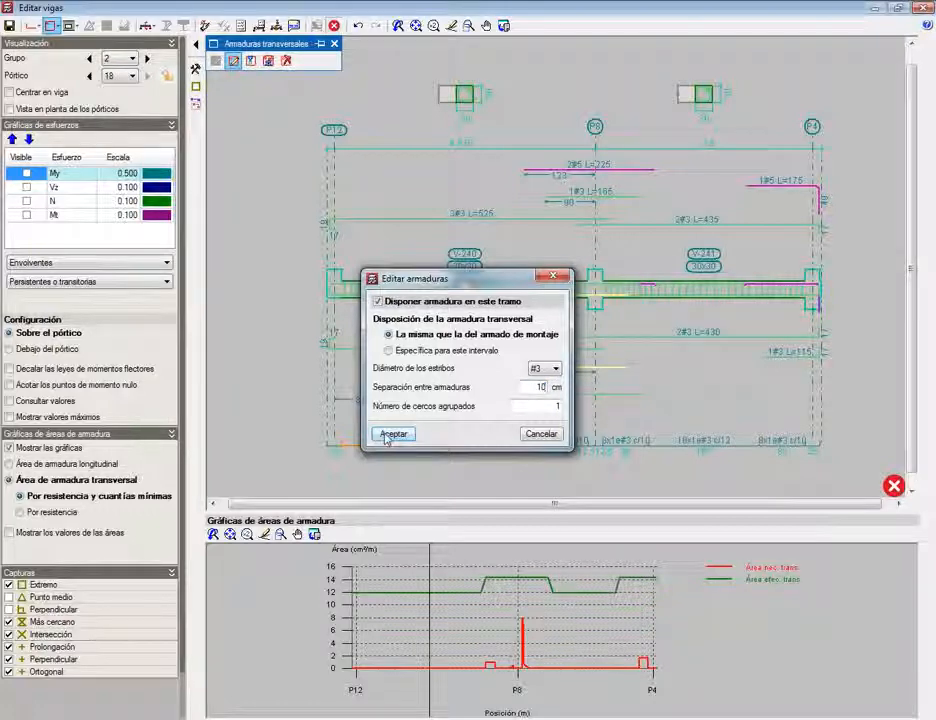
left_click(391, 435)
Step: Inspect the modified stirrup range of beam V-240 and update the frame's error information
scroll(455, 446, "up", 2)
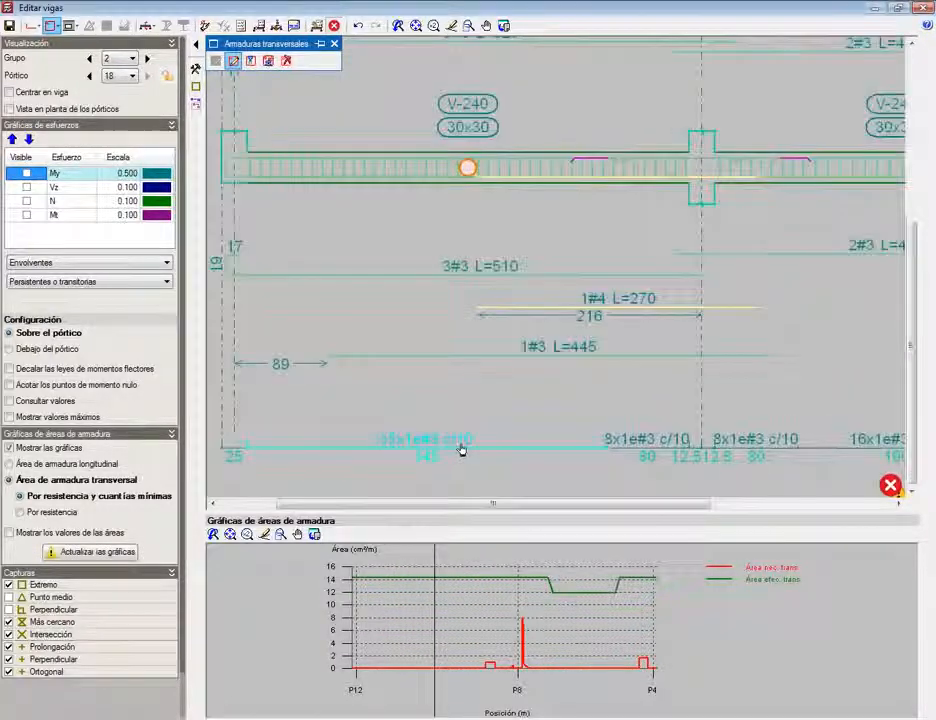
scroll(462, 447, "up", 3)
scroll(465, 442, "down", 2)
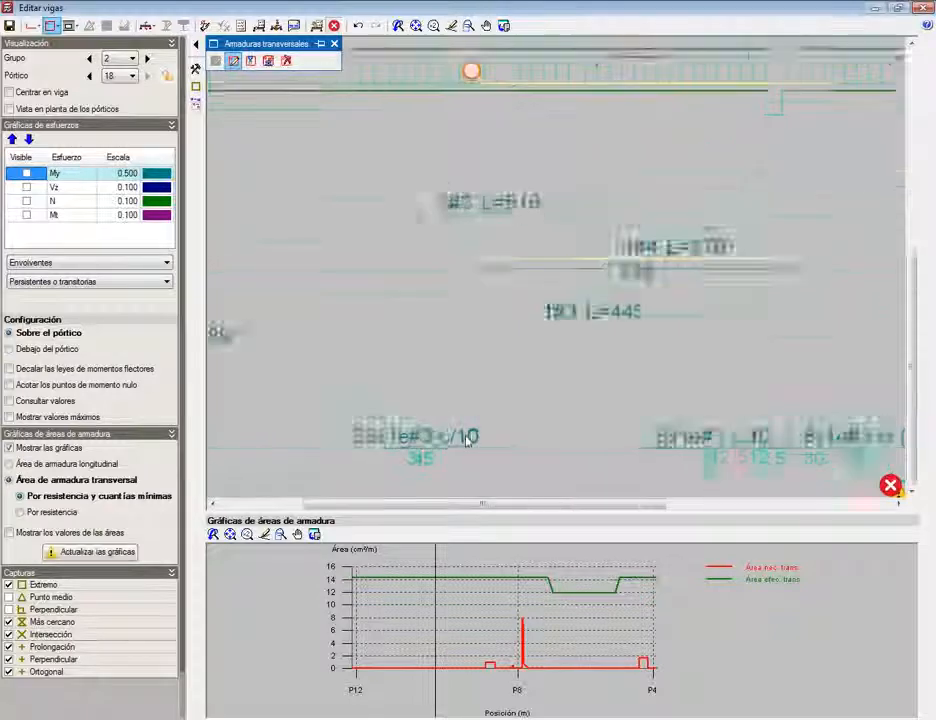
scroll(465, 442, "down", 3)
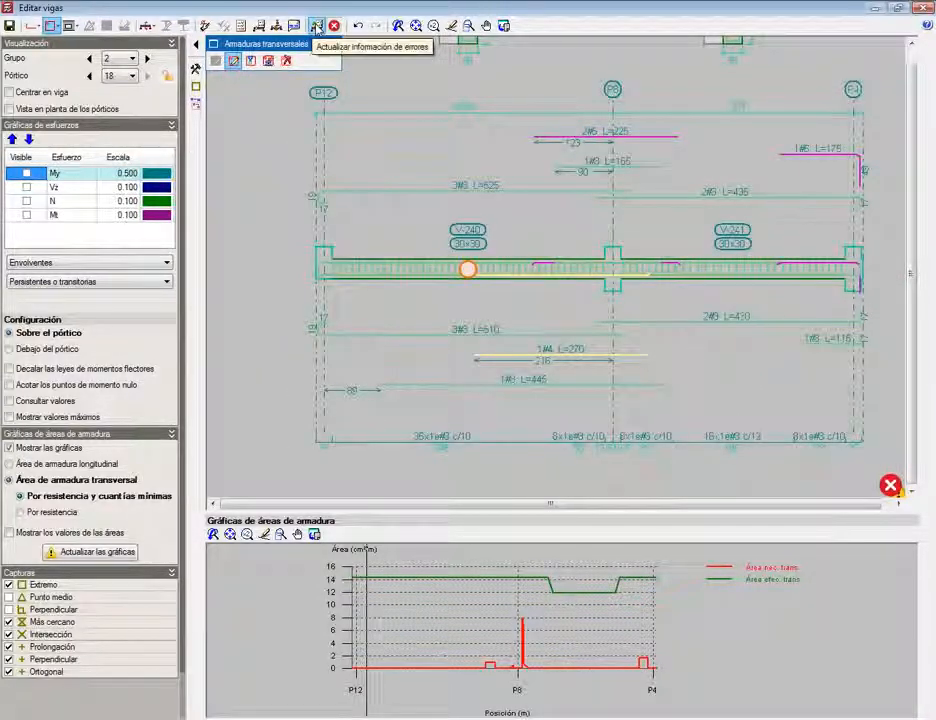
left_click(316, 26)
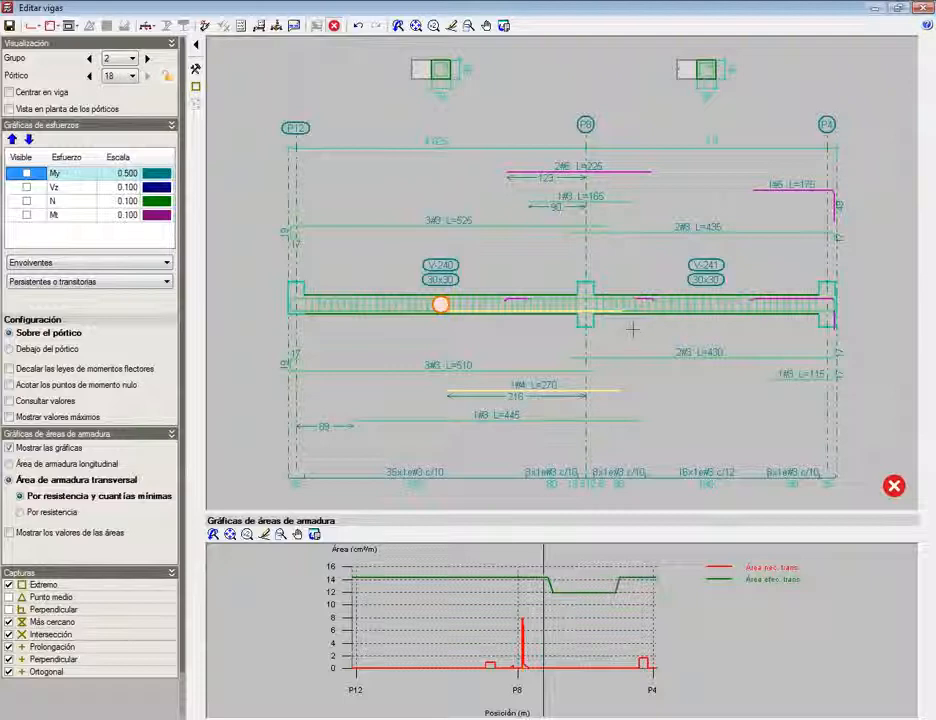
Step: Try to place a 10 x 10 cm rectangular horizontal opening in beam V-240 near column P12
left_click(68, 25)
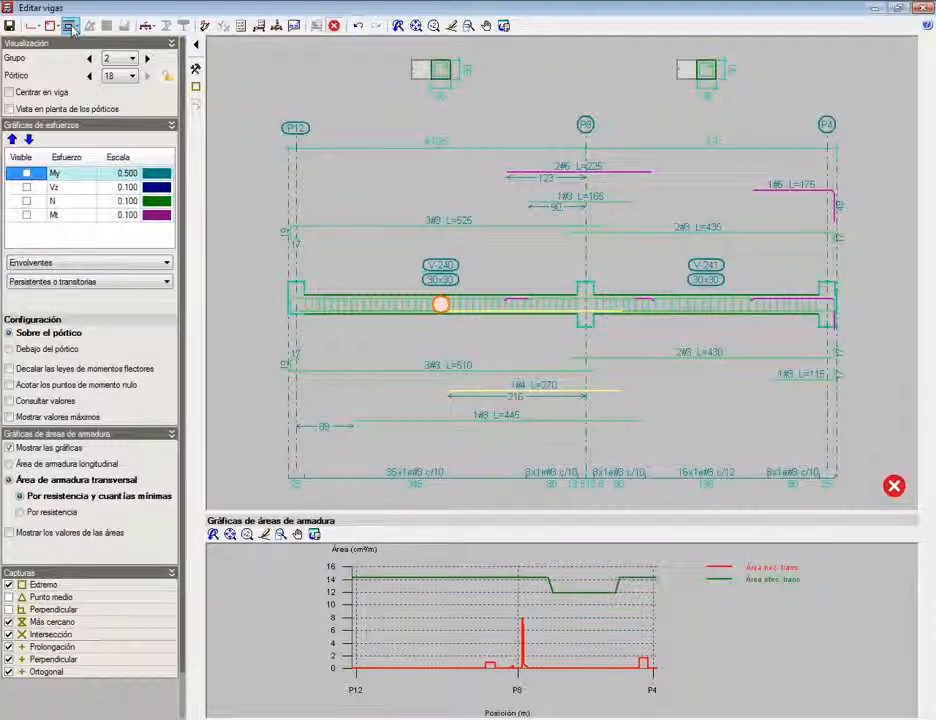
left_click(70, 27)
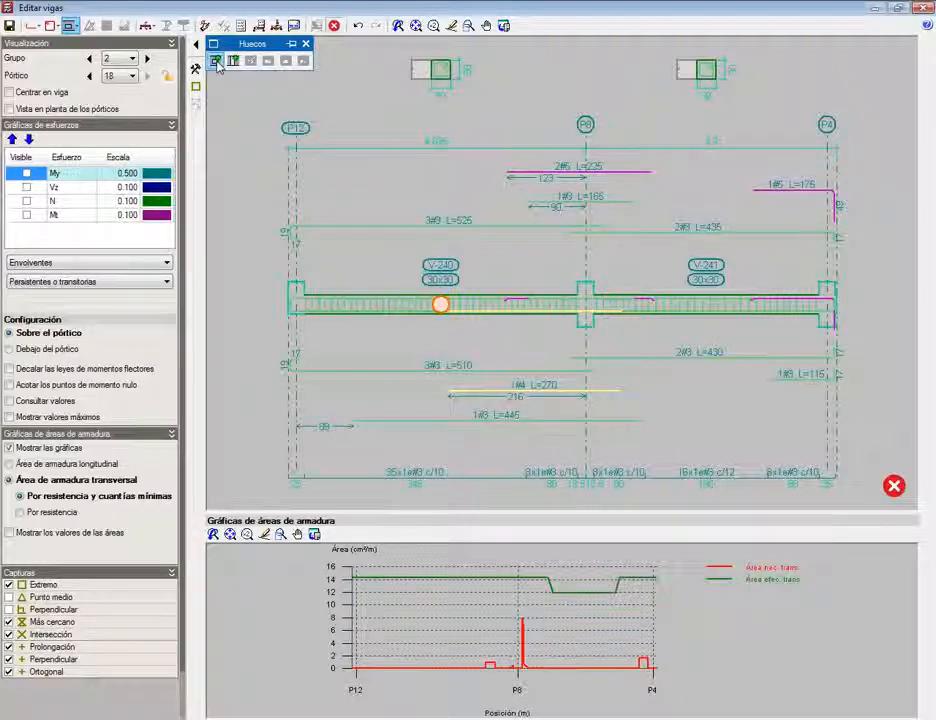
left_click(217, 63)
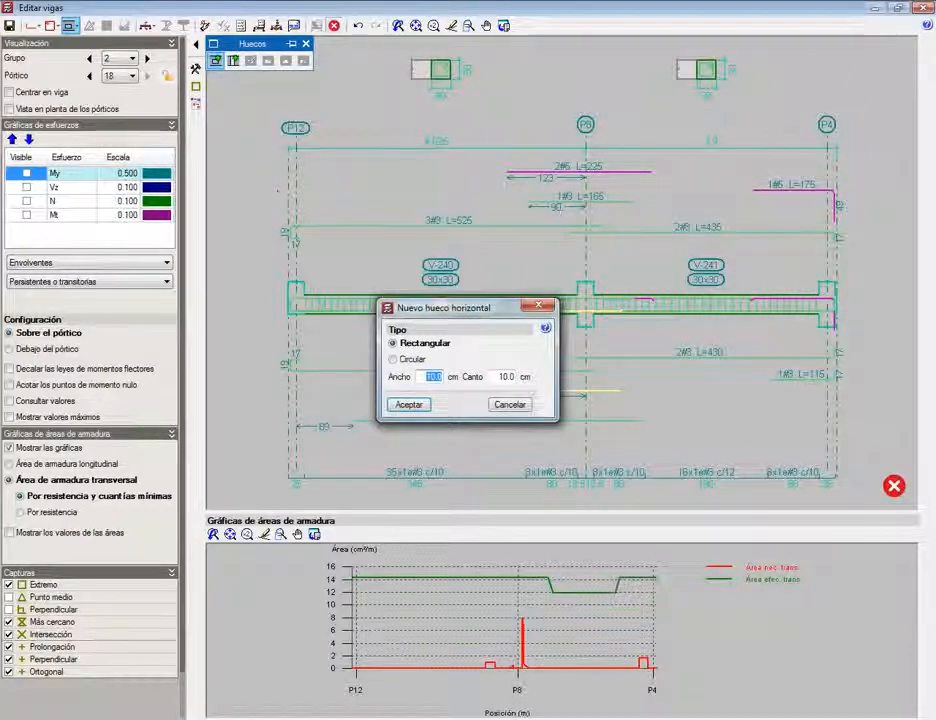
left_click(418, 359)
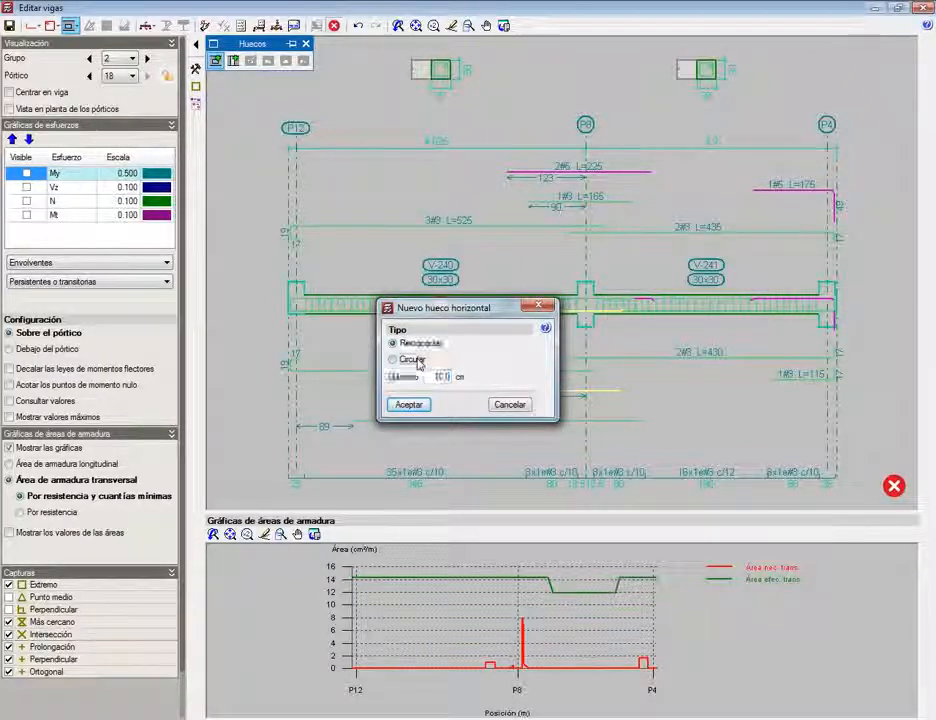
left_click(416, 343)
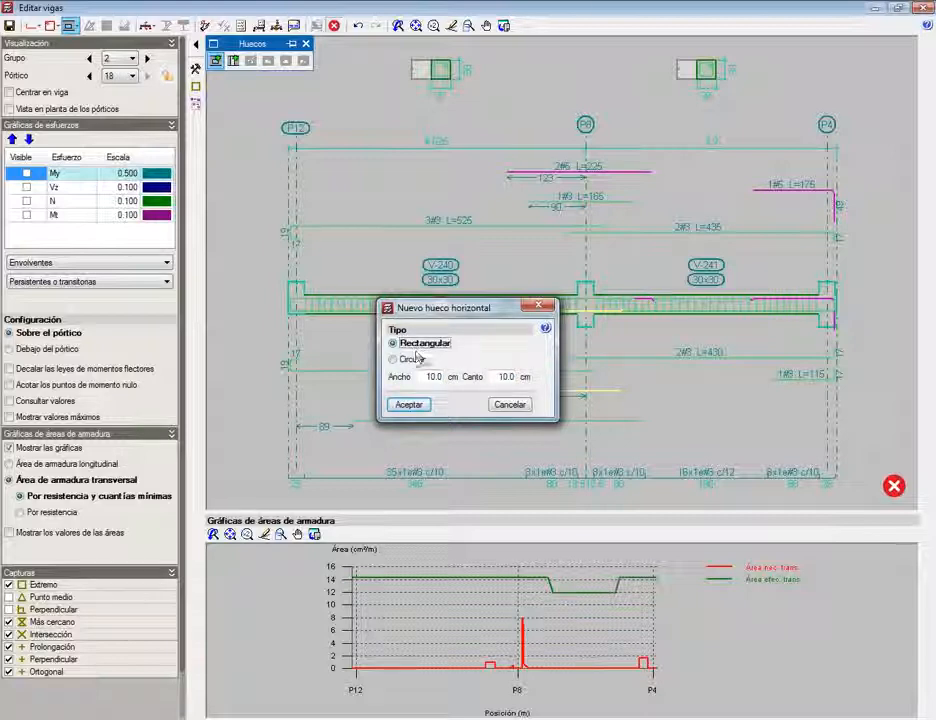
left_click(409, 404)
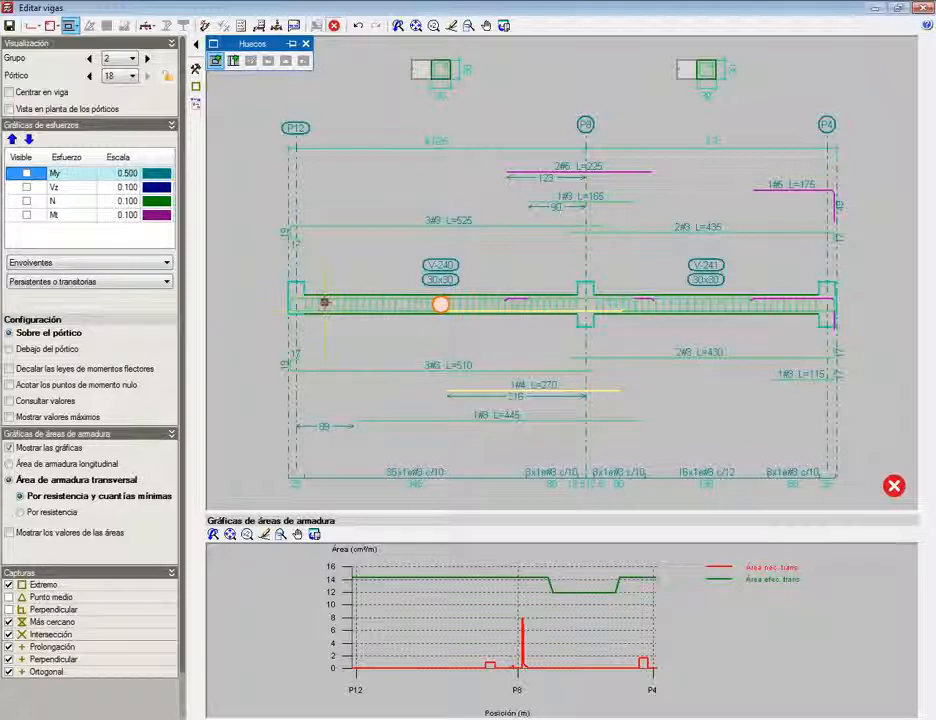
scroll(325, 303, "up", 2)
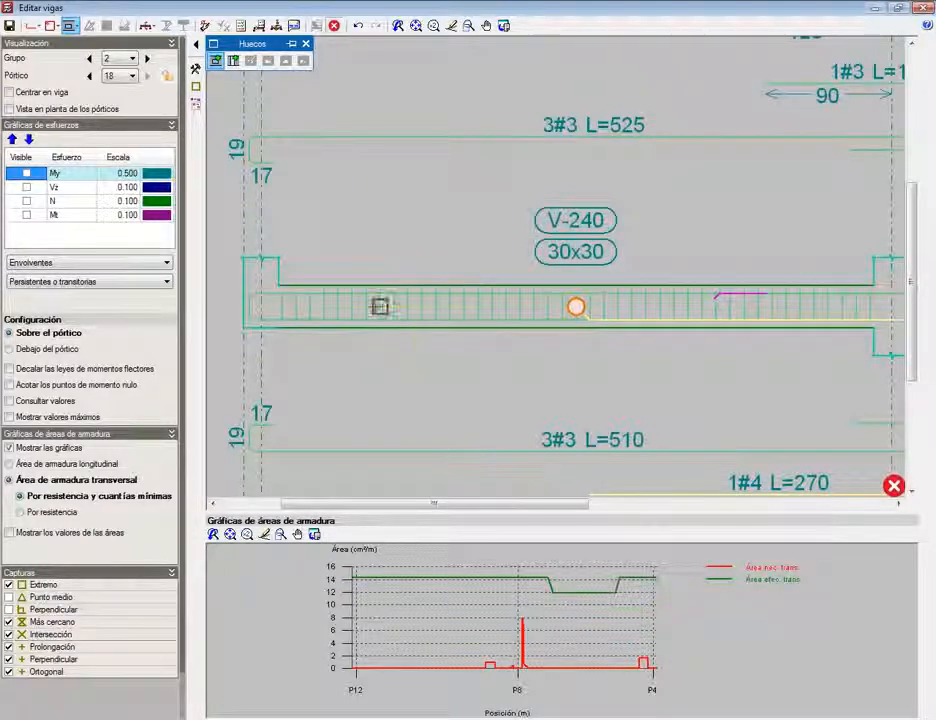
Step: Redefine the rectangular horizontal opening for beam V-240 with a width of 5 cm and a depth of 5 cm
left_click(380, 307)
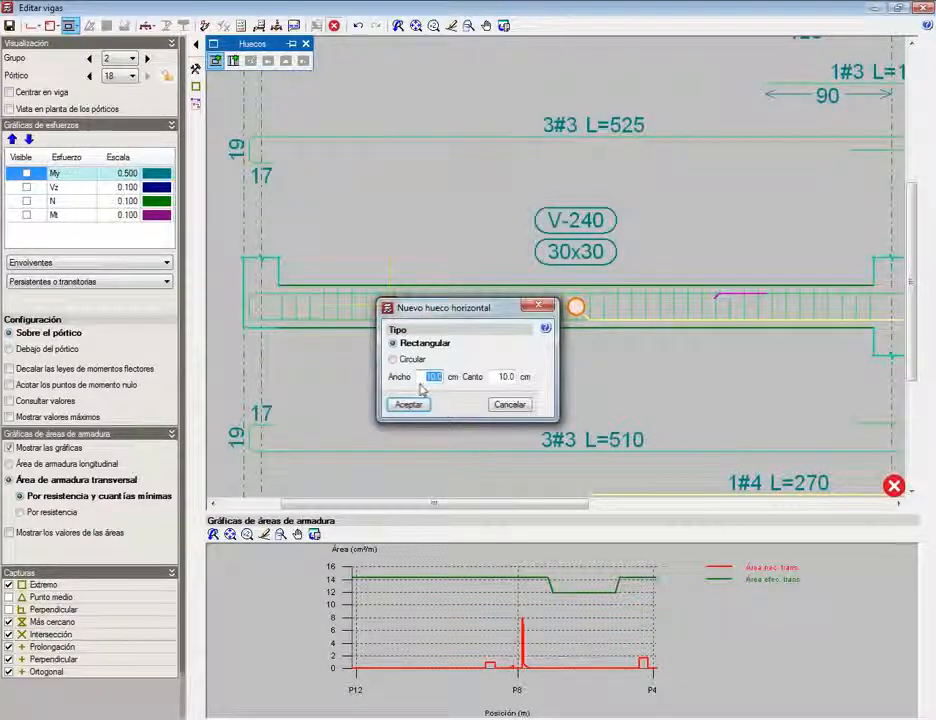
type("5")
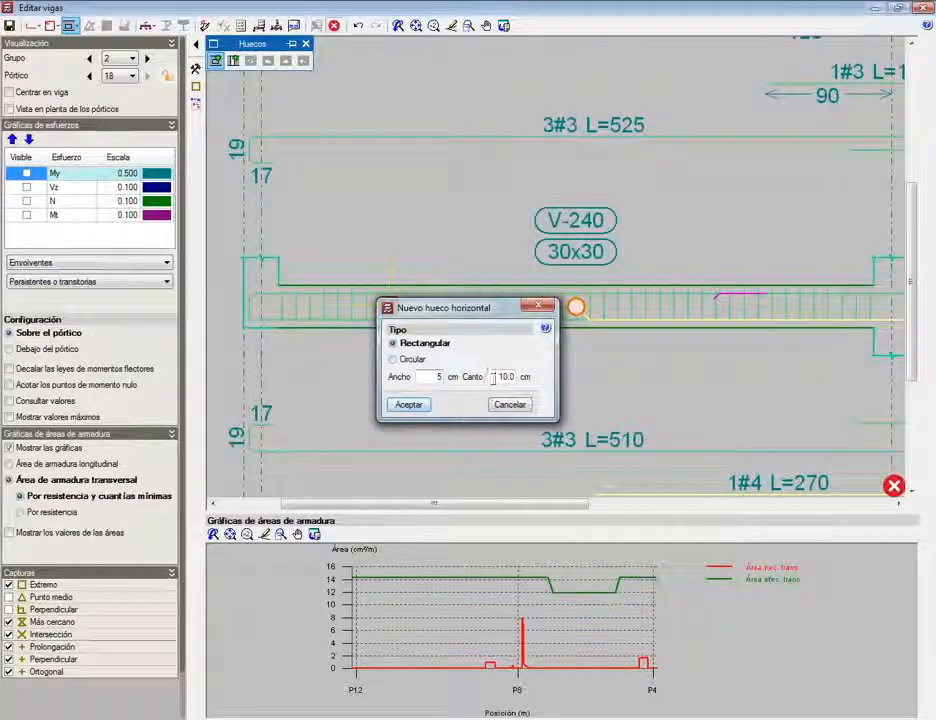
double_click(495, 377)
type("5")
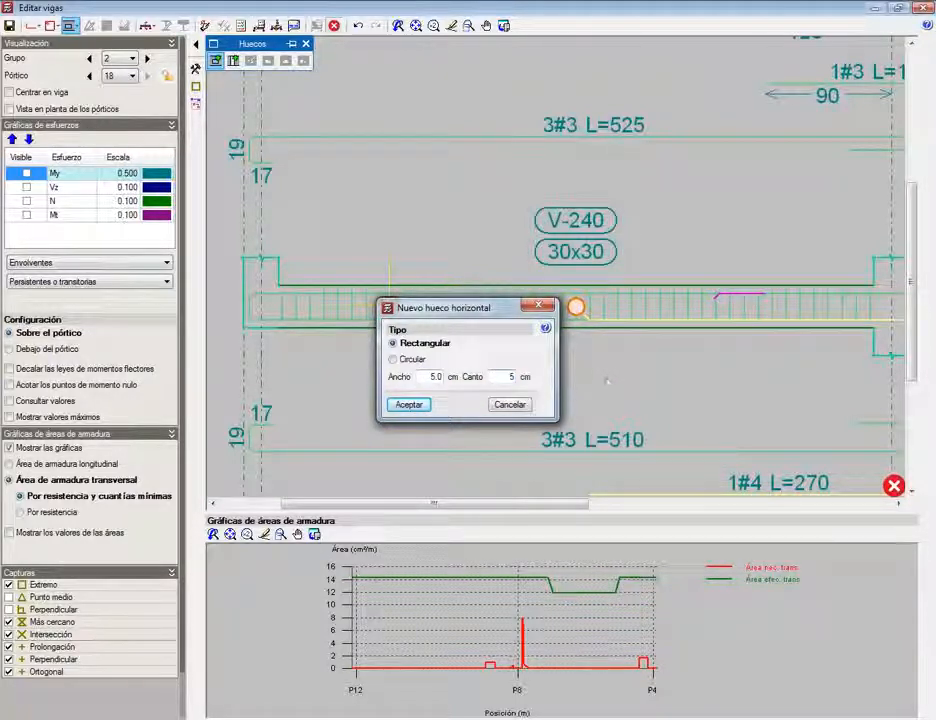
left_click(409, 404)
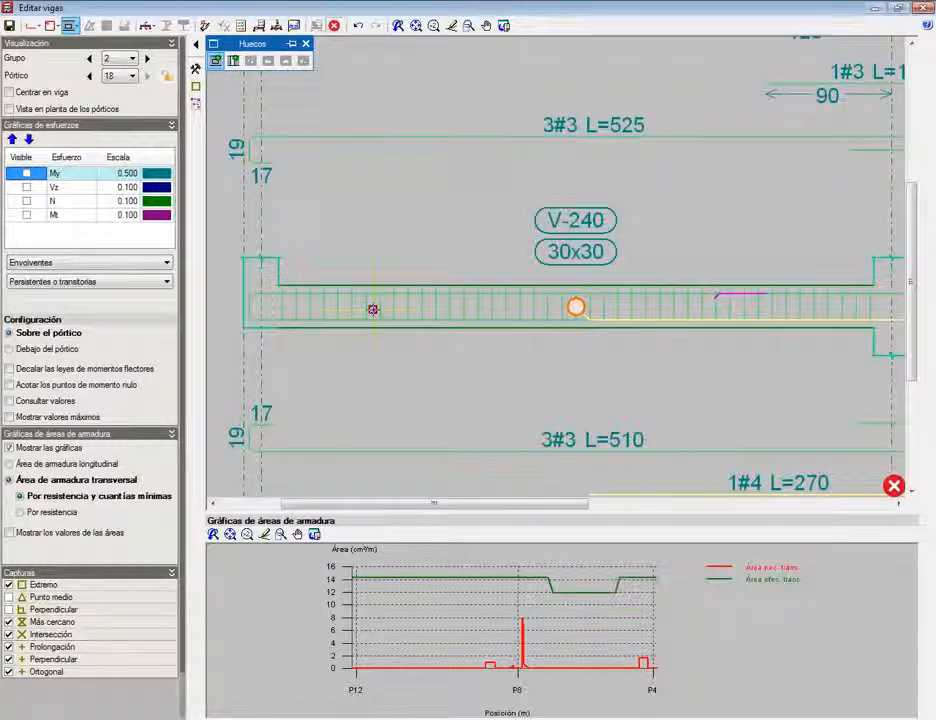
Step: Add a 10 x 10 cm rectangular vertical opening to beam V-240, 53 cm from the P12 support, with the proposed reinforcement
left_click(234, 62)
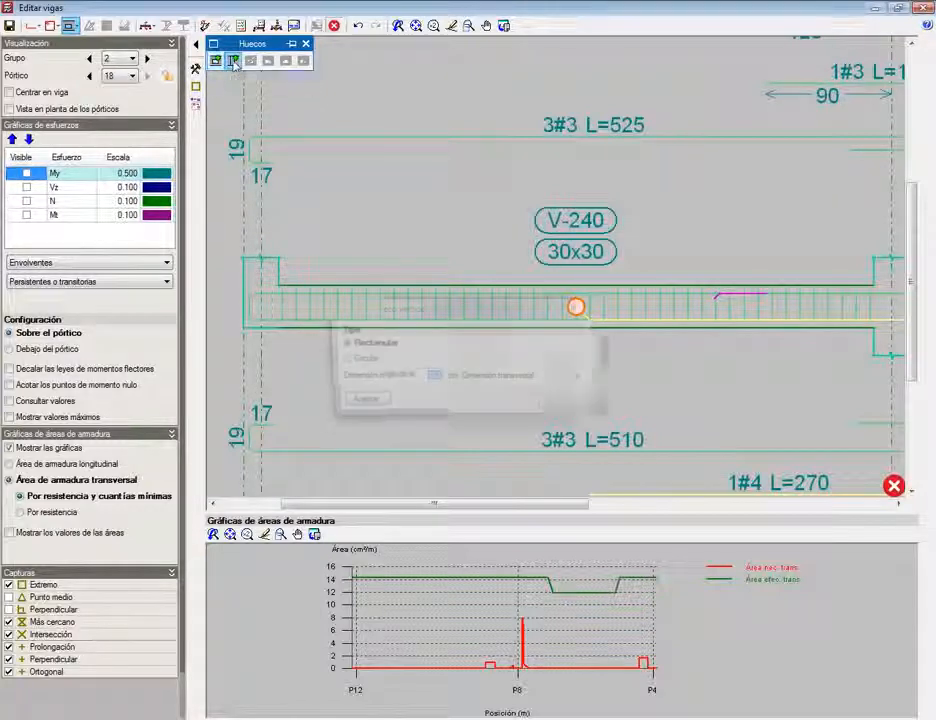
left_click(356, 405)
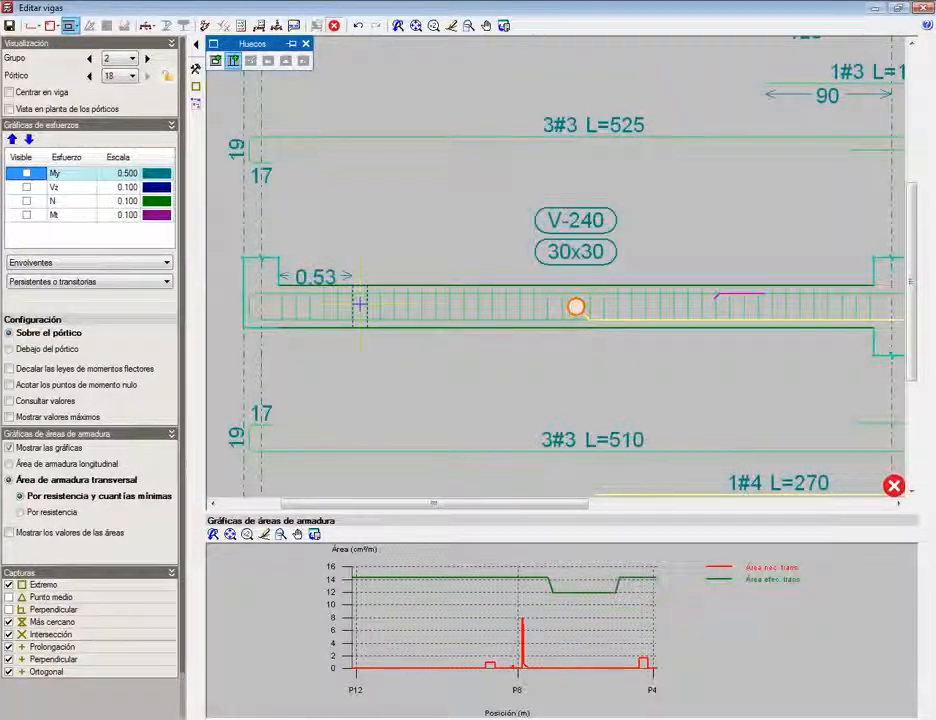
left_click(359, 303)
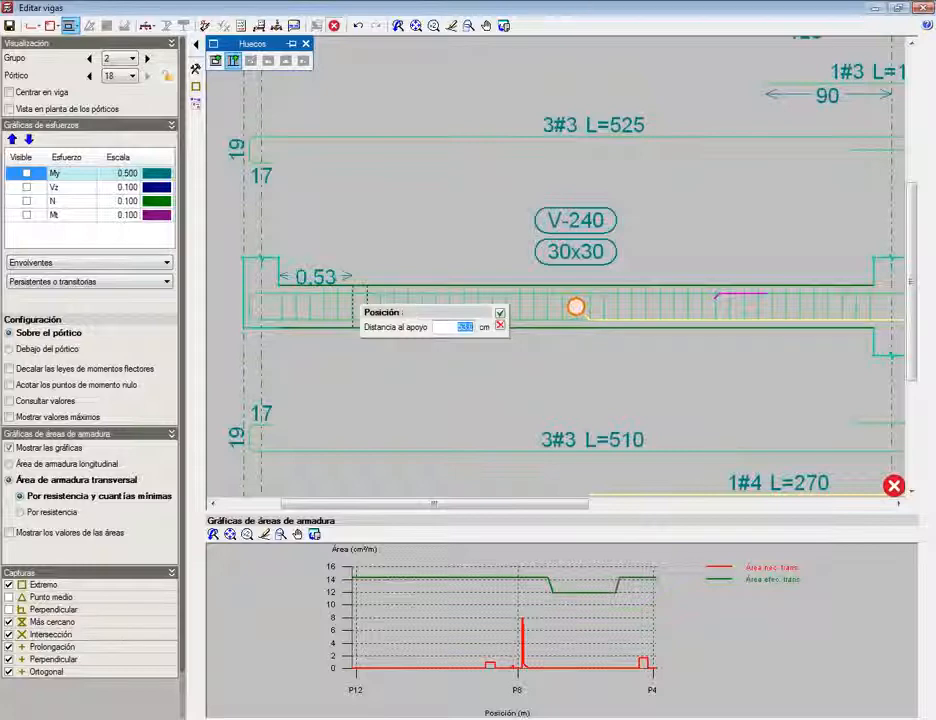
left_click(499, 313)
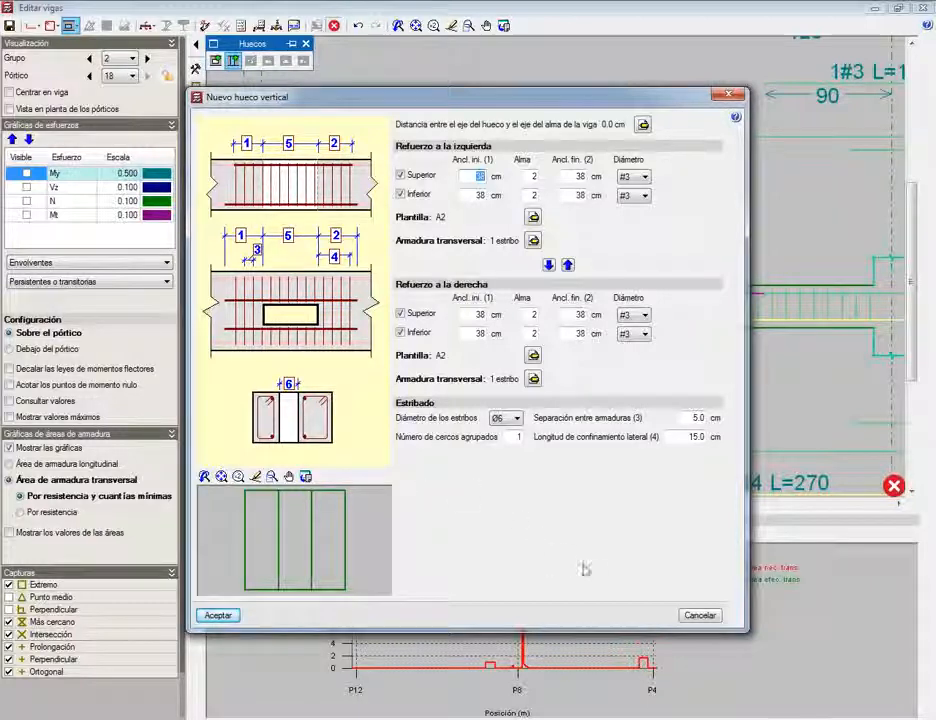
left_click(220, 615)
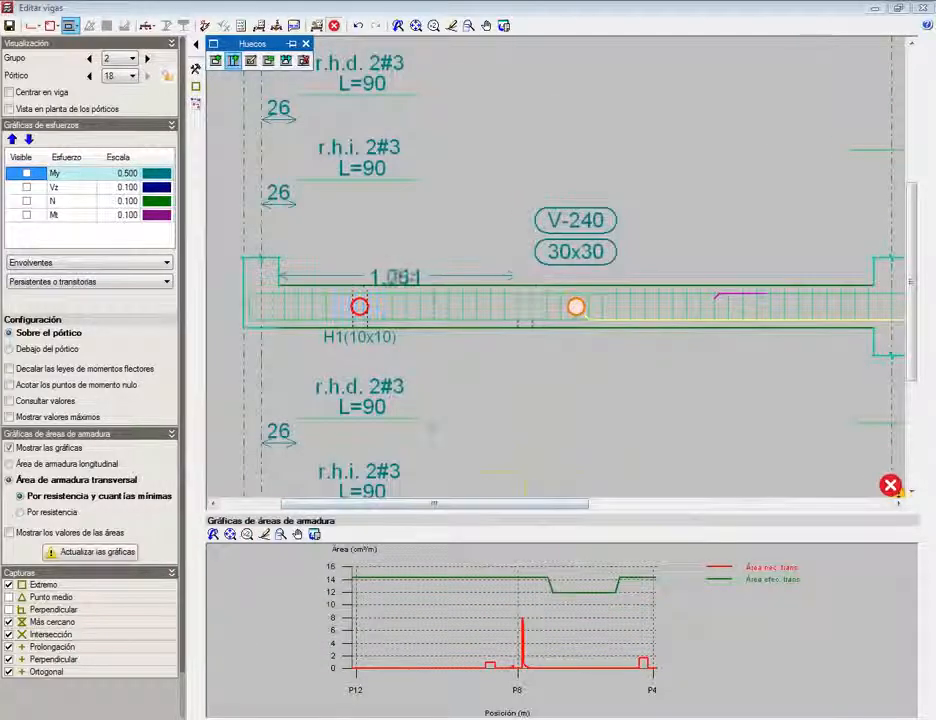
Step: Close the beam editor without saving the changes to frame 18
mouse_move(366, 307)
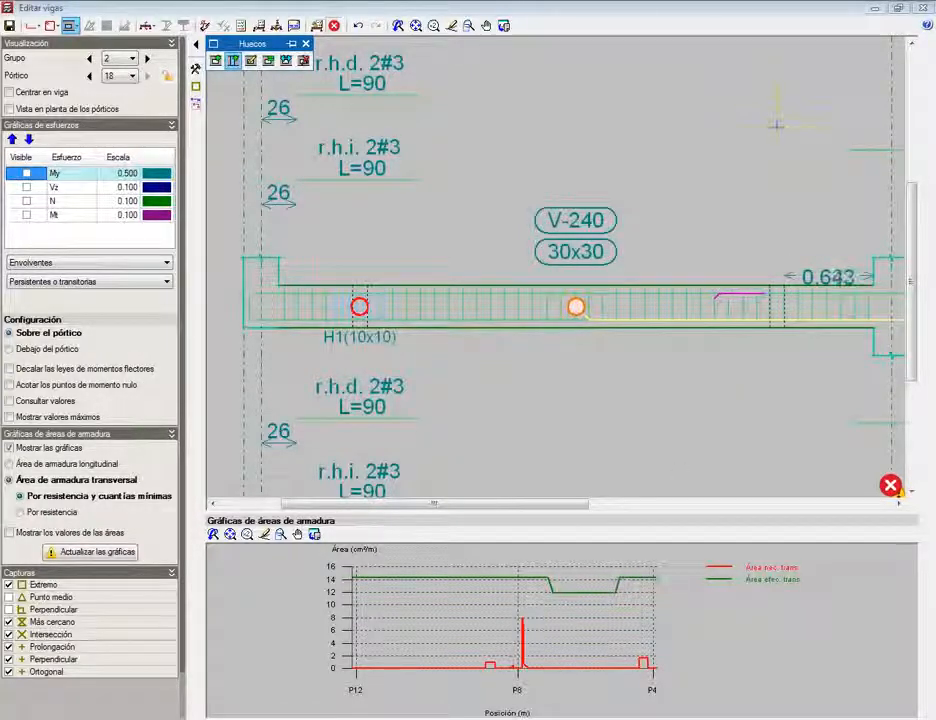
left_click(923, 9)
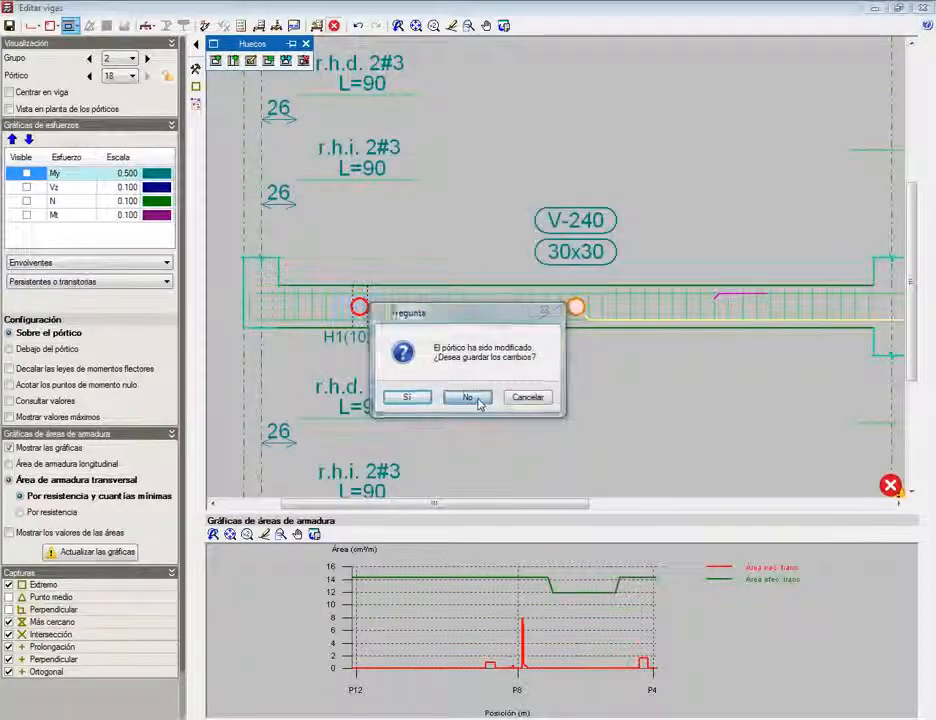
left_click(472, 399)
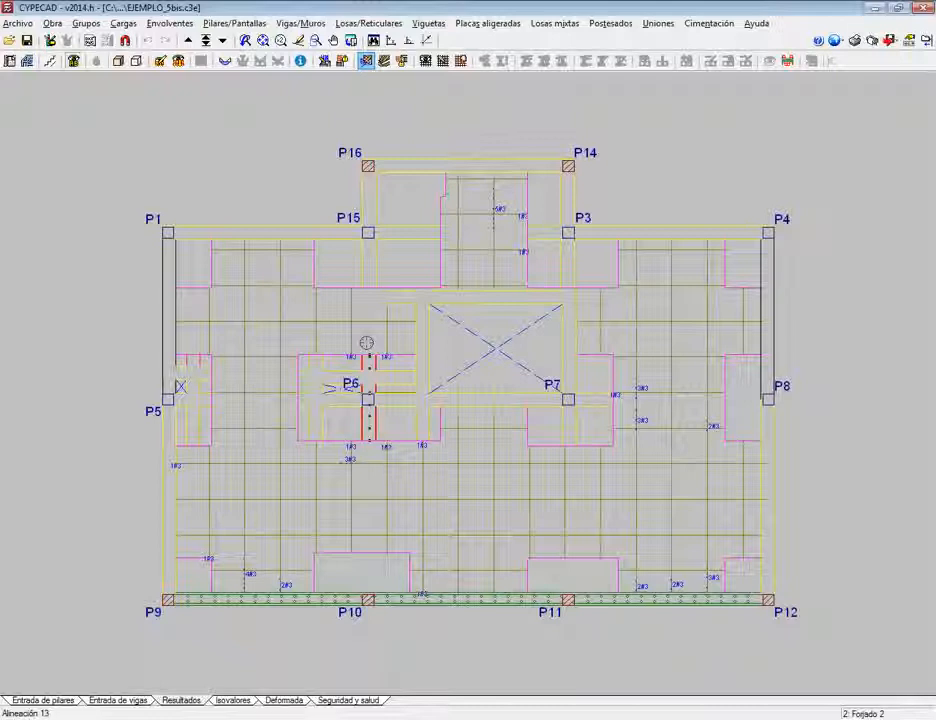
Step: Consult the errors of the beam between columns P8 and P12 on Forjado 2, including the lower assembly reinforcement anchorage
left_click(295, 24)
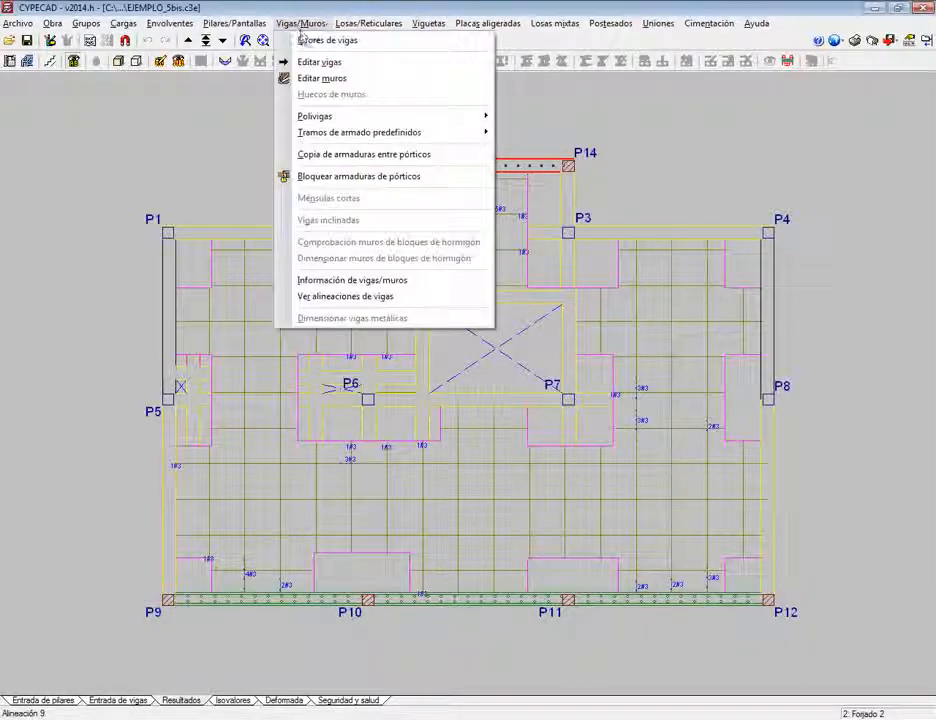
left_click(305, 41)
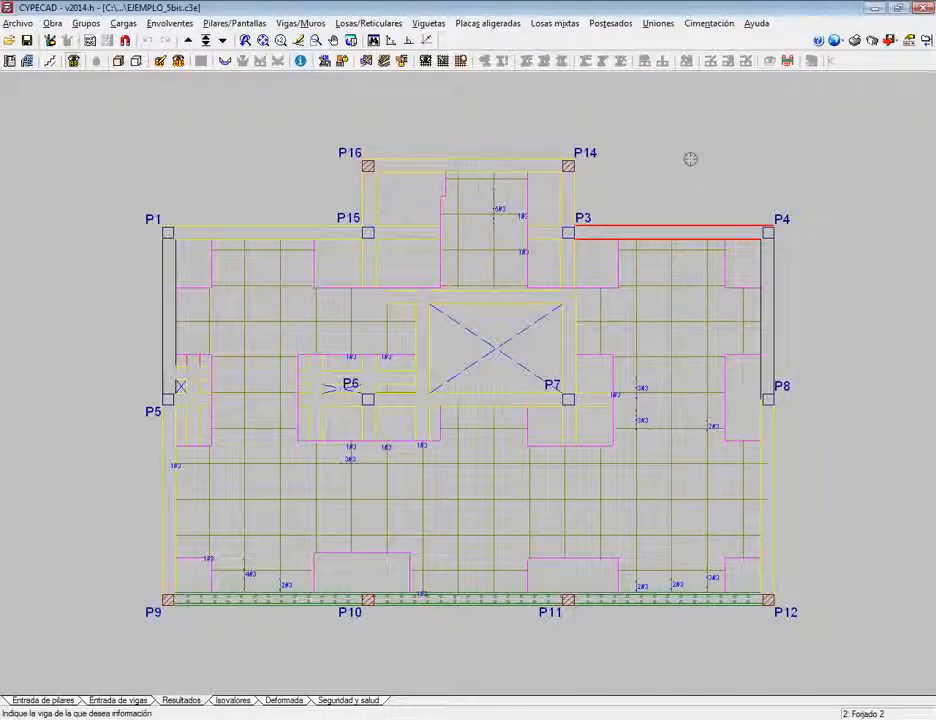
left_click(769, 487)
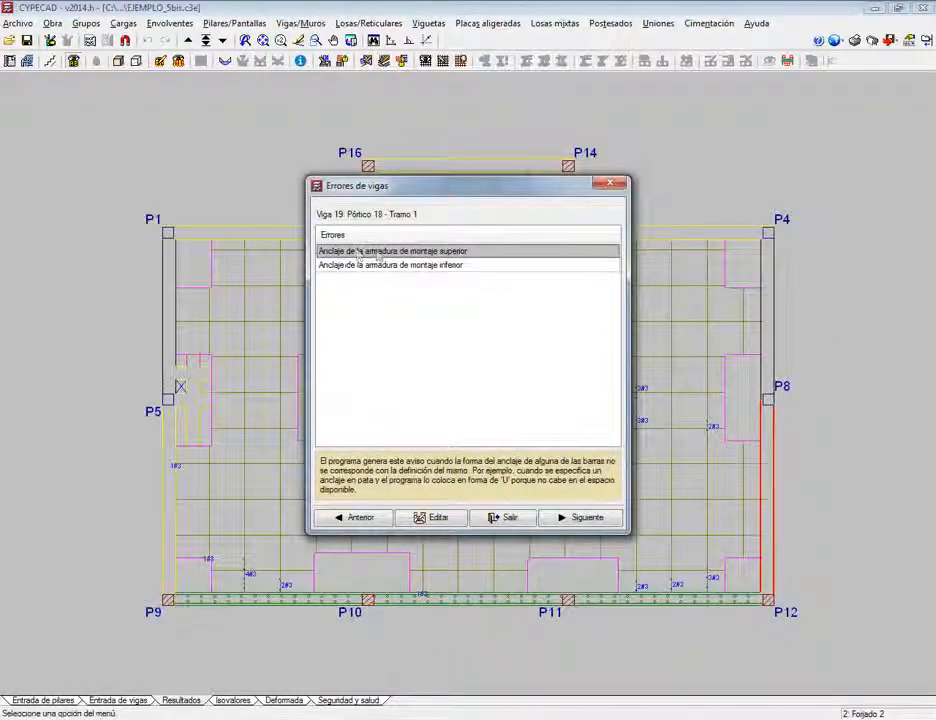
left_click(422, 267)
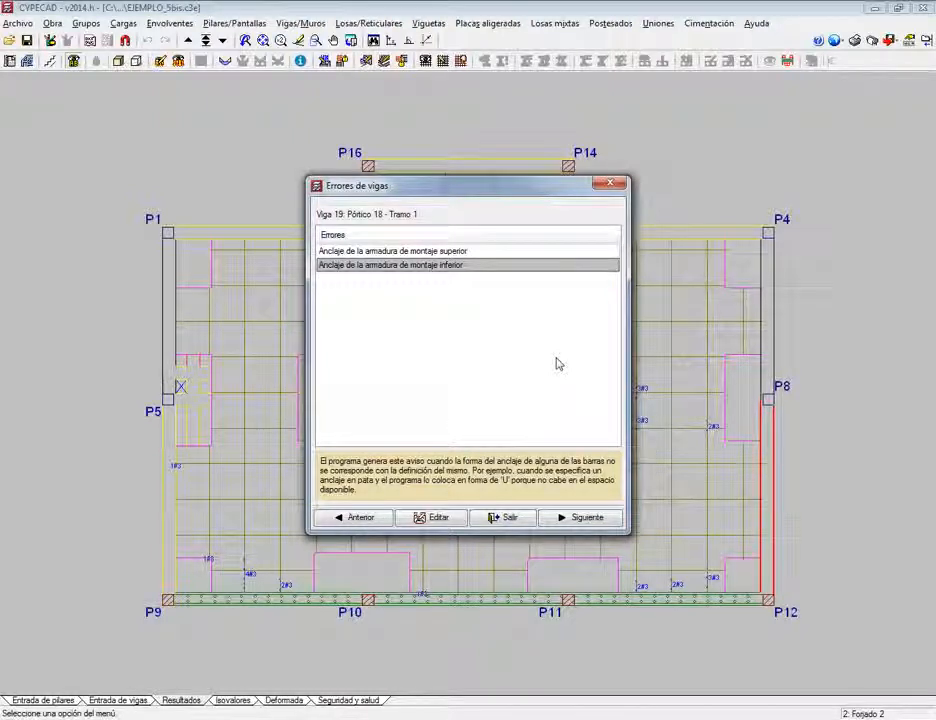
left_click(607, 182)
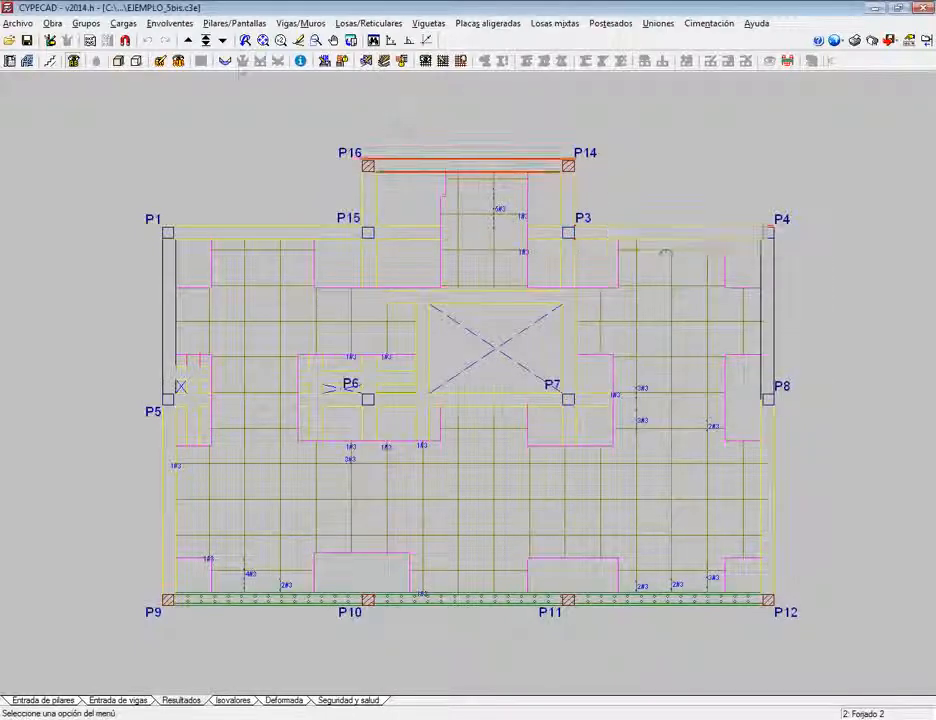
Step: Go up to Forjado 3 and consult each error listed for the ridge beam between columns P6 and P7
left_click(187, 42)
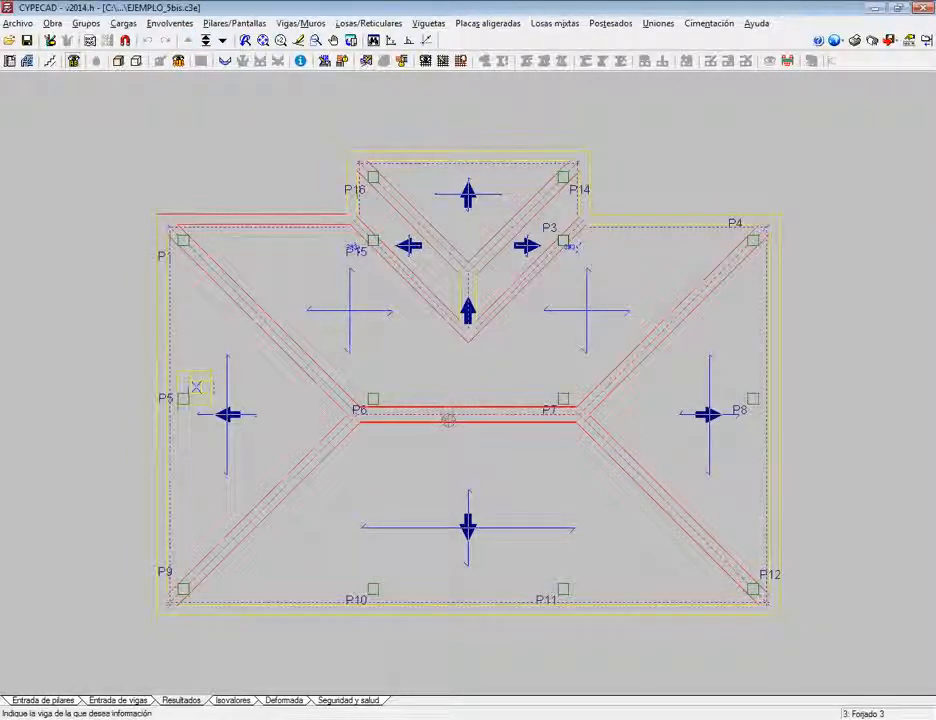
left_click(447, 412)
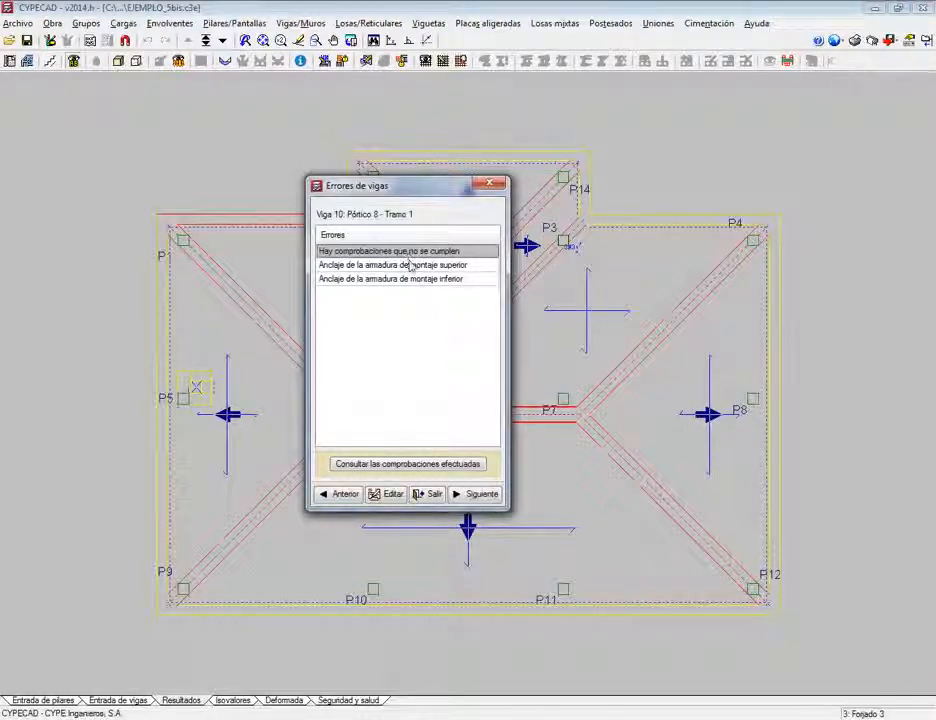
left_click(409, 265)
left_click(411, 279)
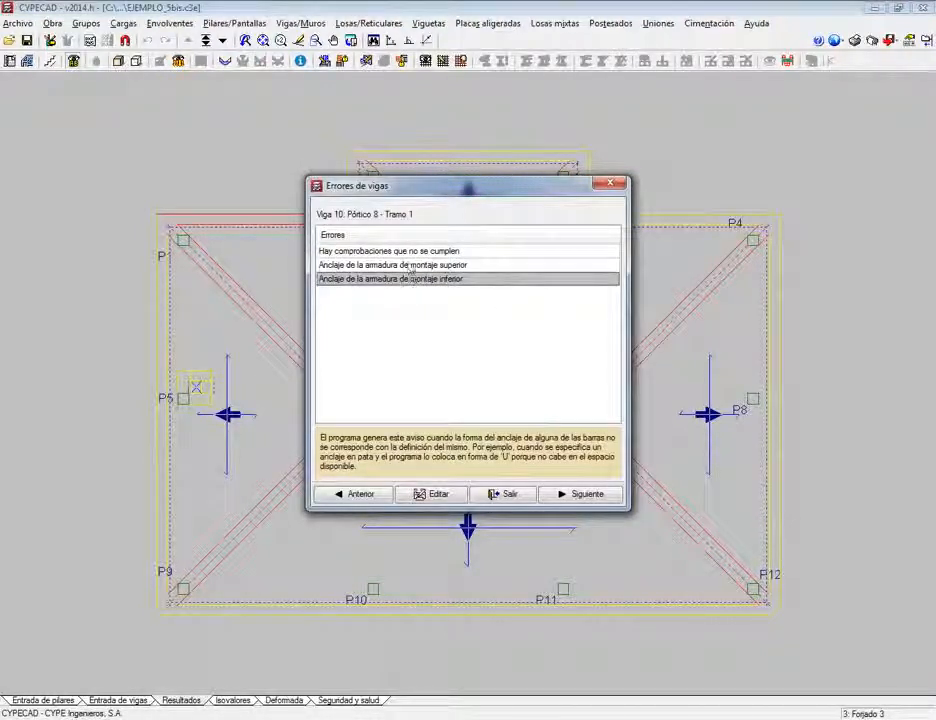
left_click(410, 266)
left_click(410, 279)
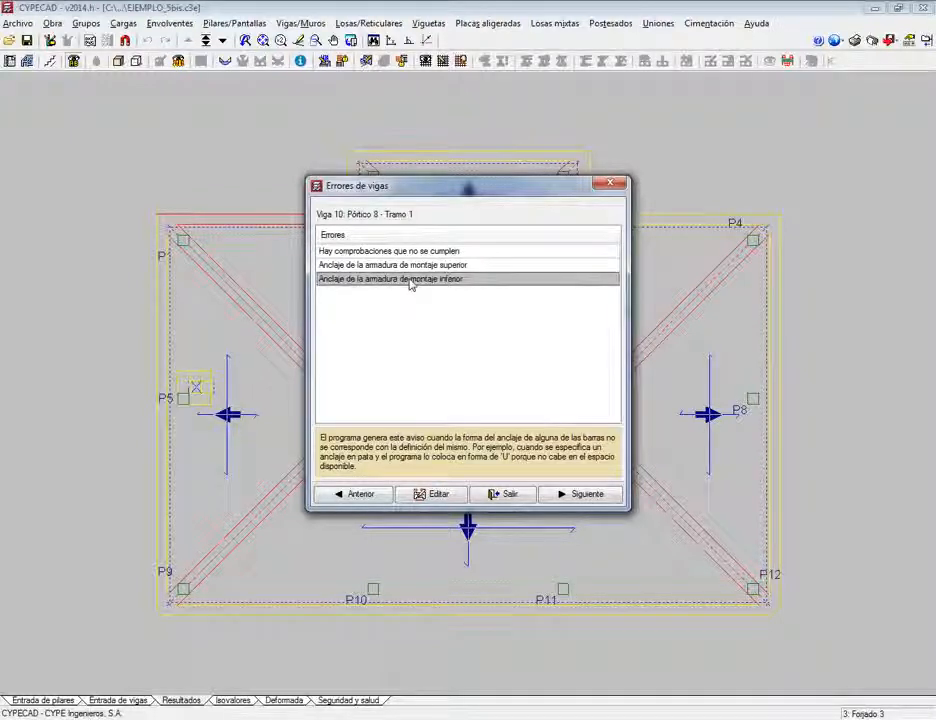
left_click(411, 266)
left_click(411, 252)
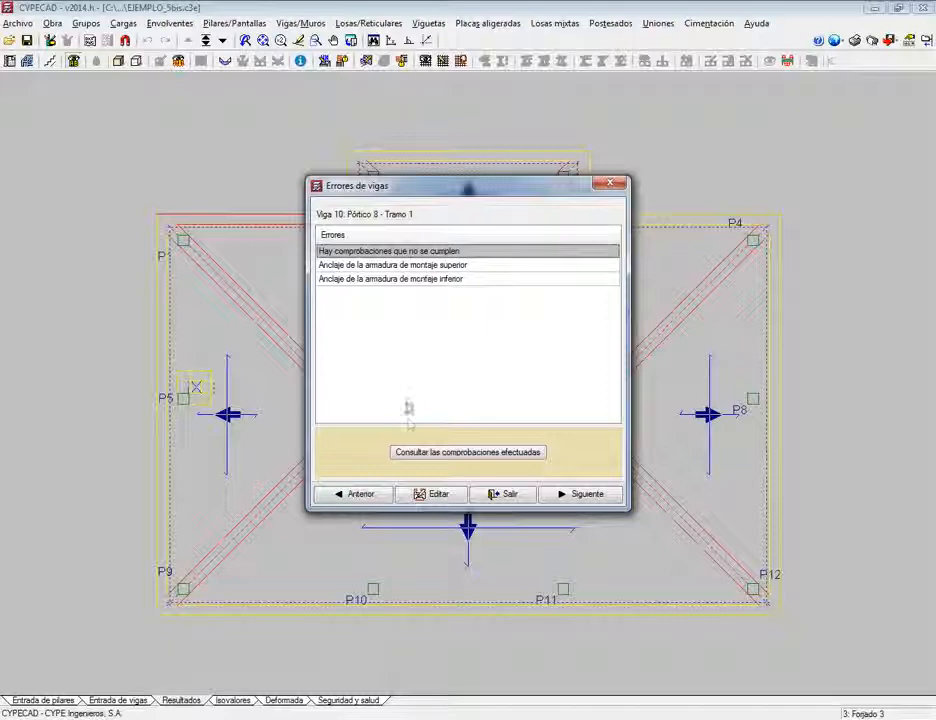
Step: Open the ridge beam of frame 8 for editing and examine its cross-section and reinforcement layout
left_click(419, 494)
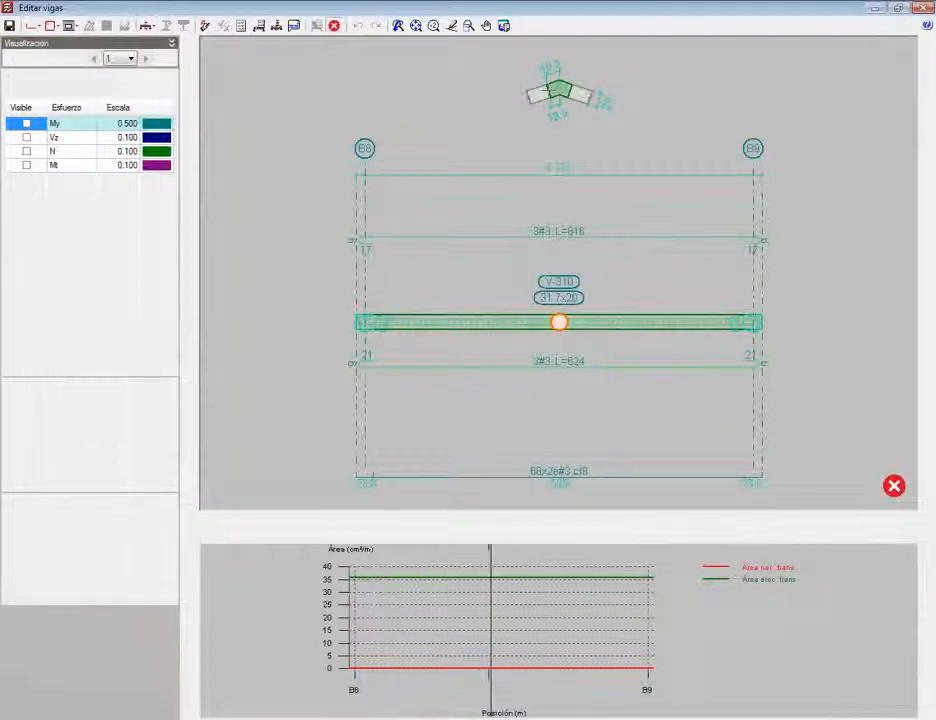
scroll(558, 85, "up", 2)
scroll(558, 95, "up", 3)
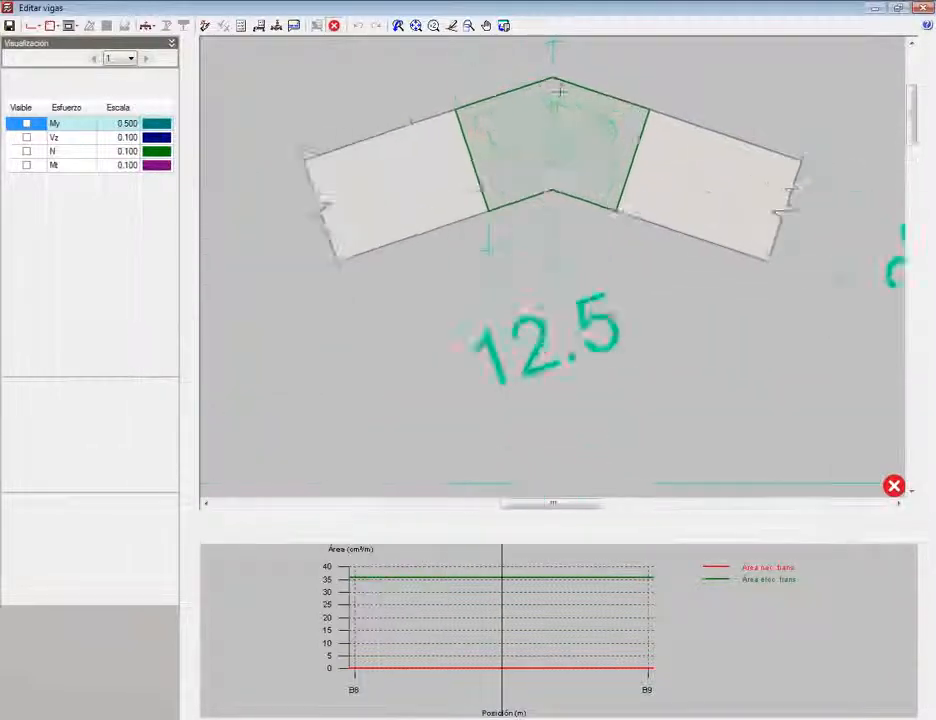
middle_click_drag(558, 90, 564, 143)
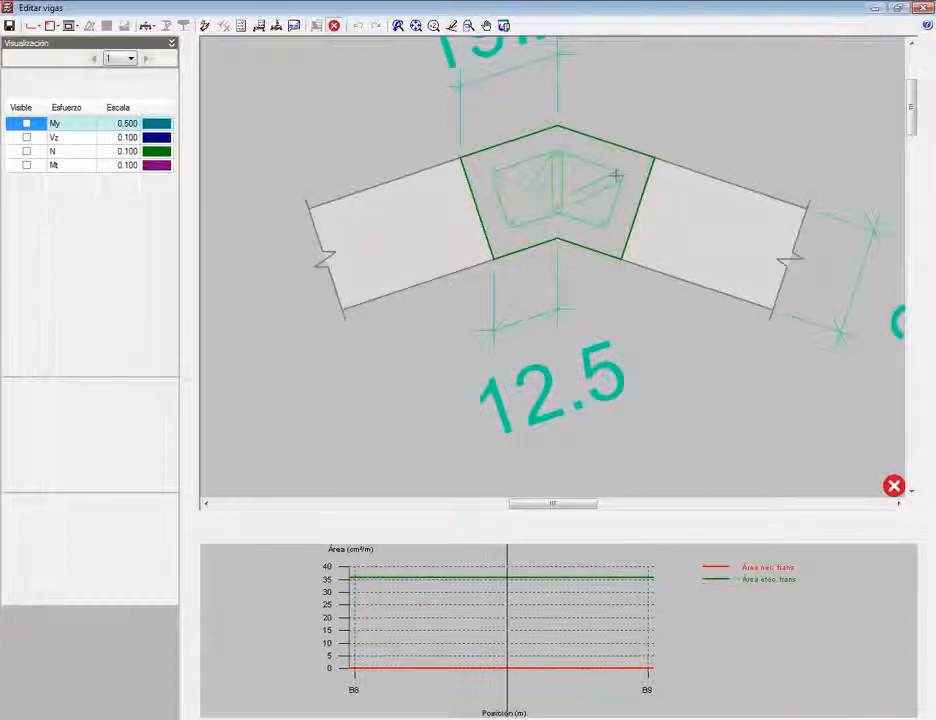
scroll(617, 177, "down", 3)
scroll(614, 177, "down", 2)
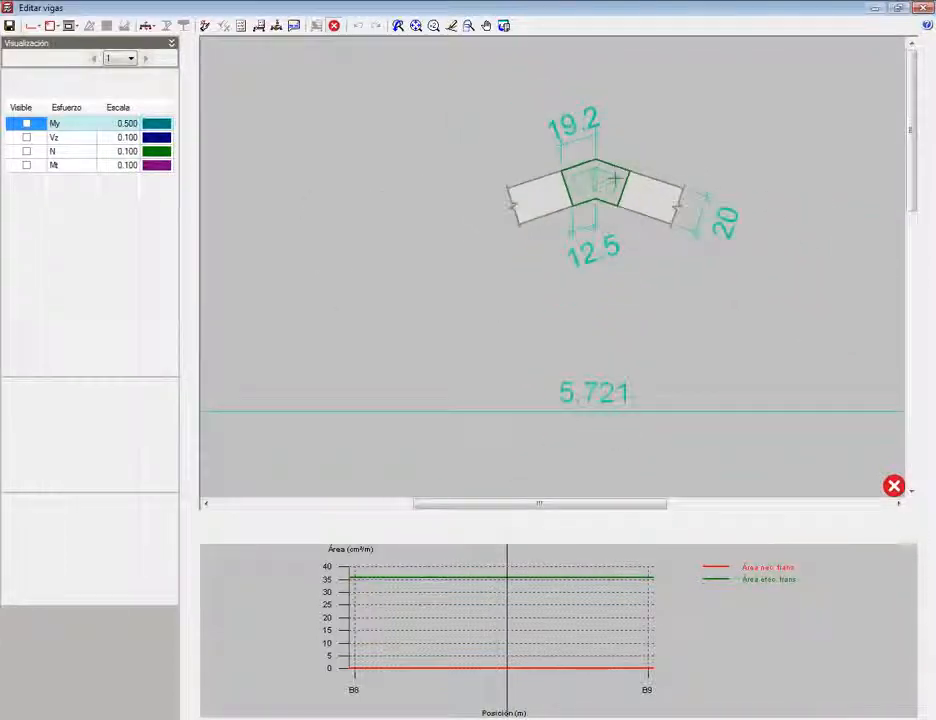
scroll(614, 177, "down", 5)
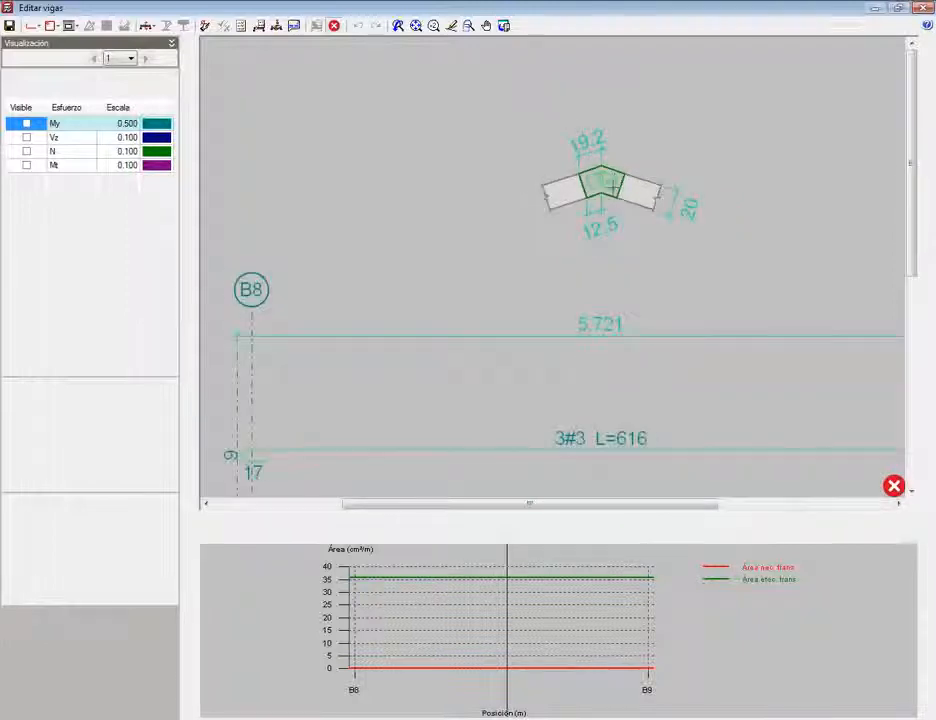
middle_click_drag(605, 434, 568, 300)
mouse_move(568, 300)
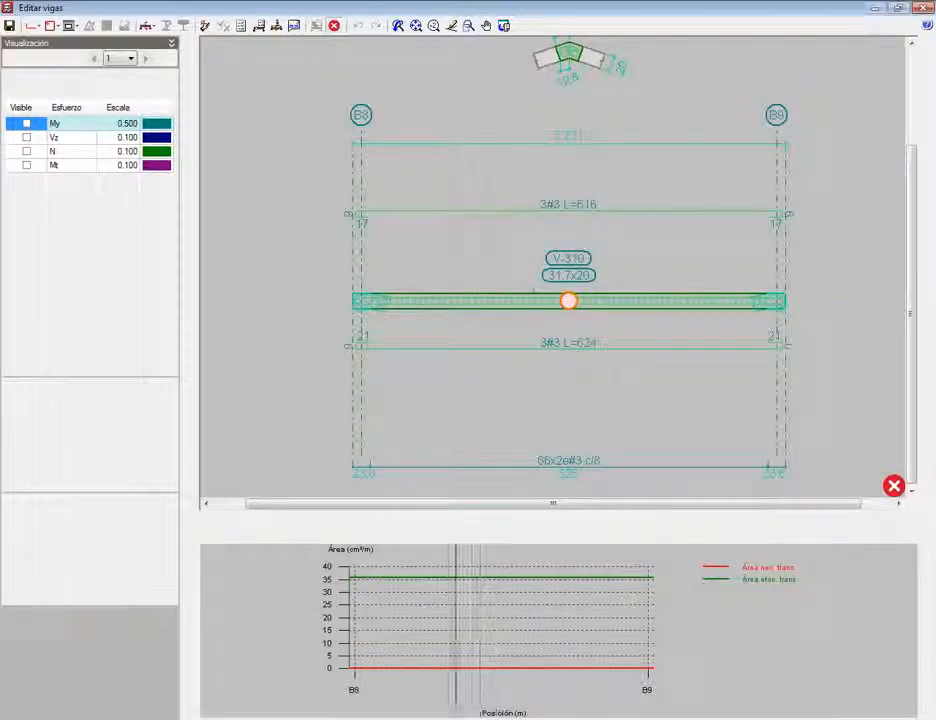
Step: Run the worst-point E.L.U. and E.L.S. checks on beam V-310 and examine the failed shear check, including the transverse reinforcement spacing limit
left_click(242, 27)
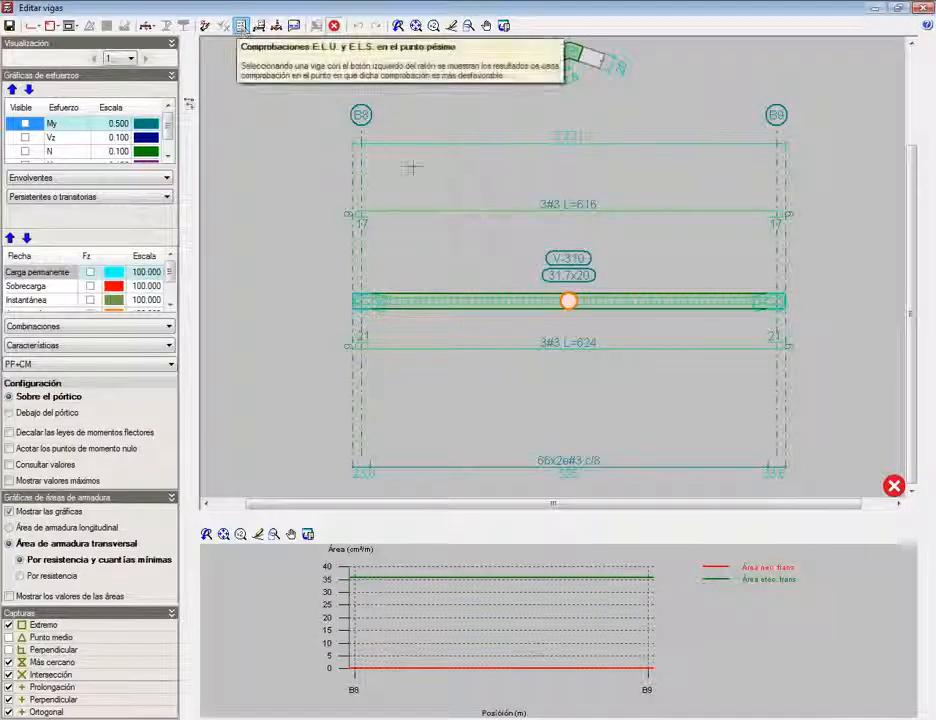
left_click(457, 301)
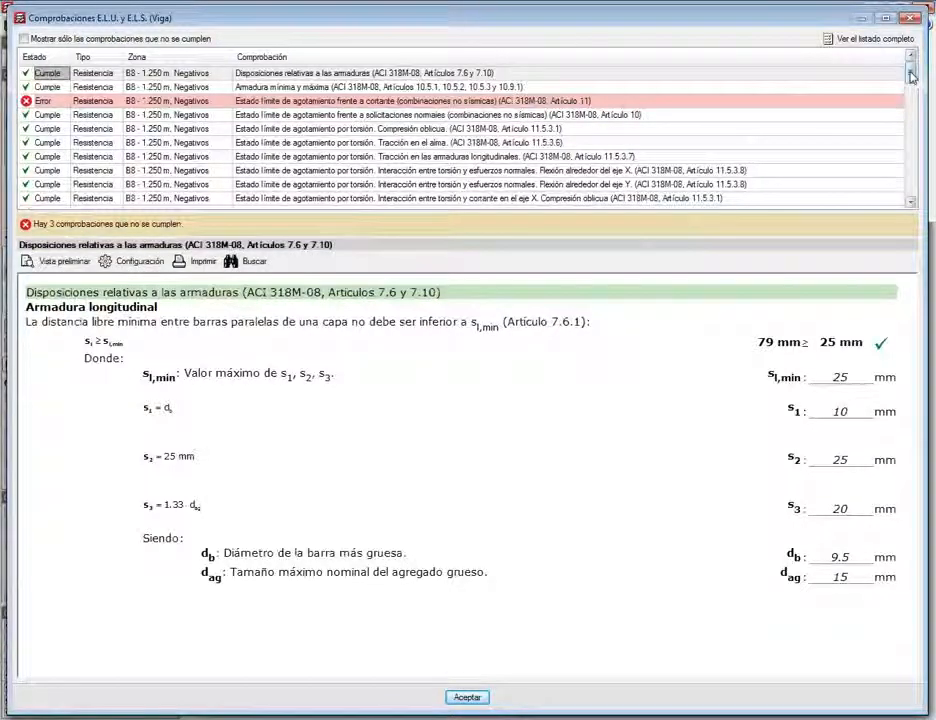
mouse_move(912, 76)
left_mouse_down()
mouse_move(915, 194)
mouse_move(915, 70)
left_mouse_up()
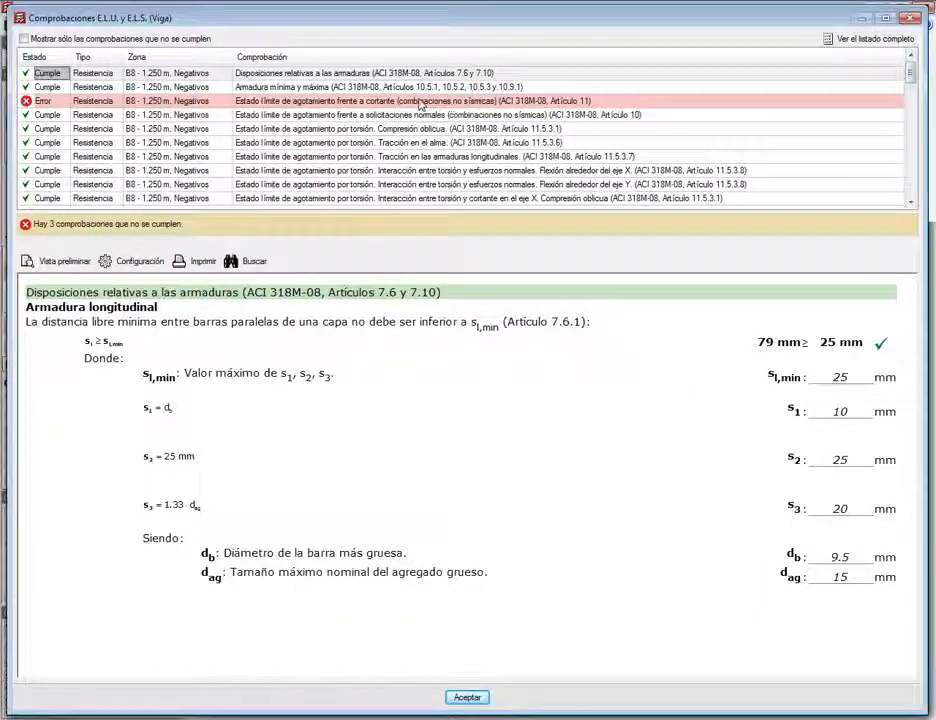
left_click(420, 103)
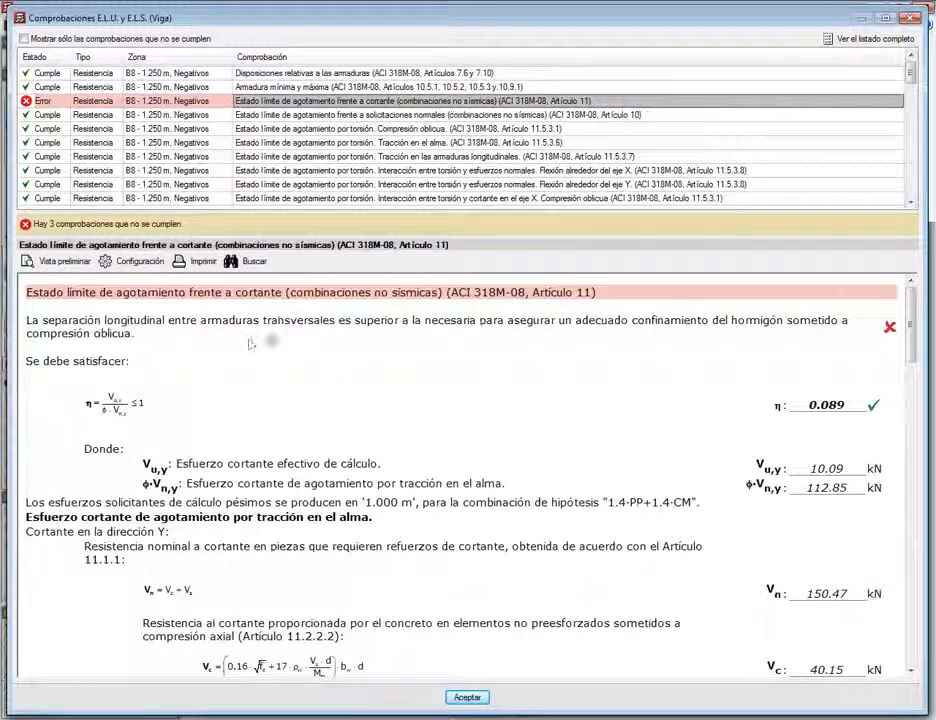
left_click_drag(265, 321, 486, 327)
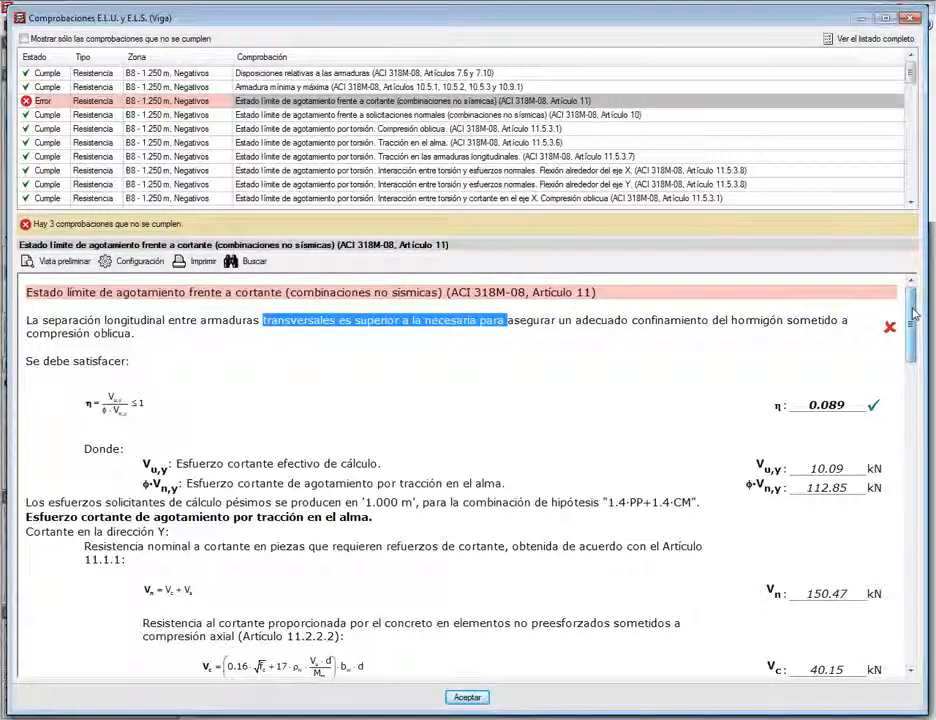
left_click_drag(912, 315, 913, 549)
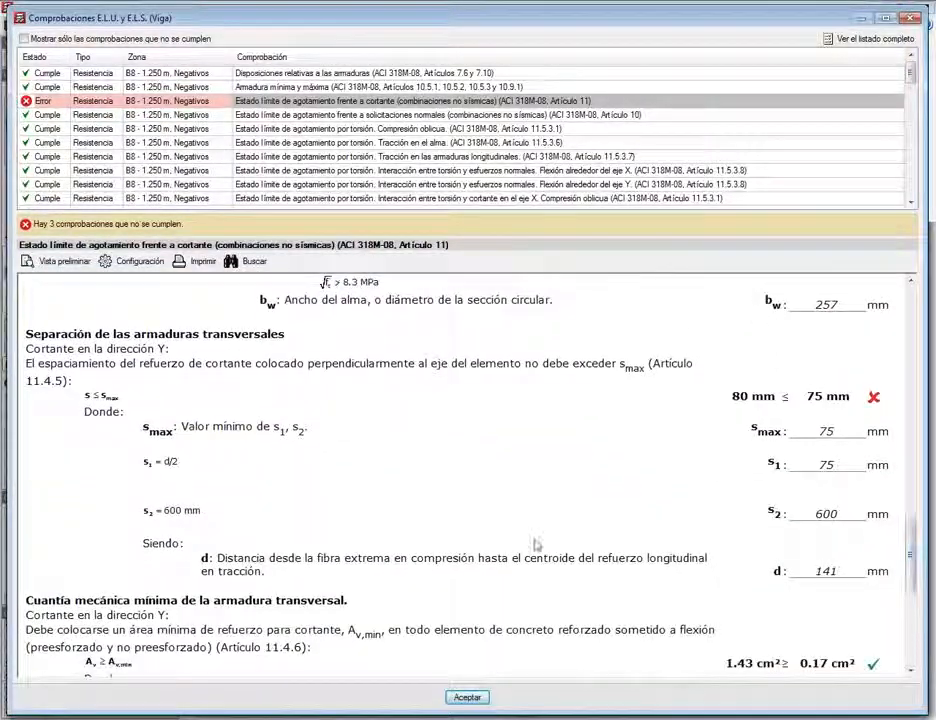
left_click_drag(27, 366, 632, 358)
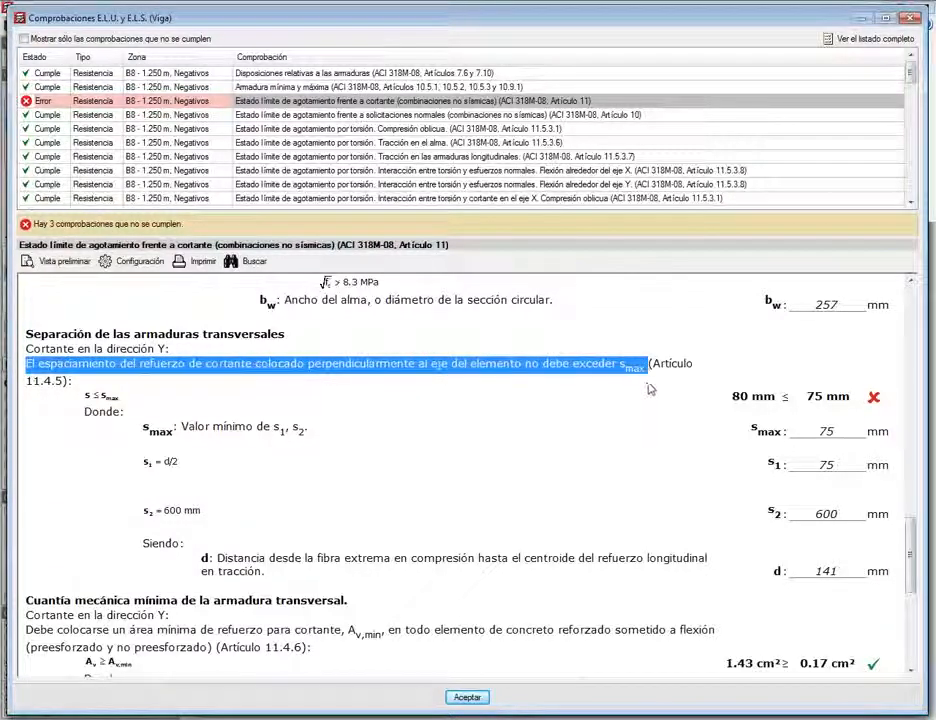
left_click_drag(735, 398, 849, 399)
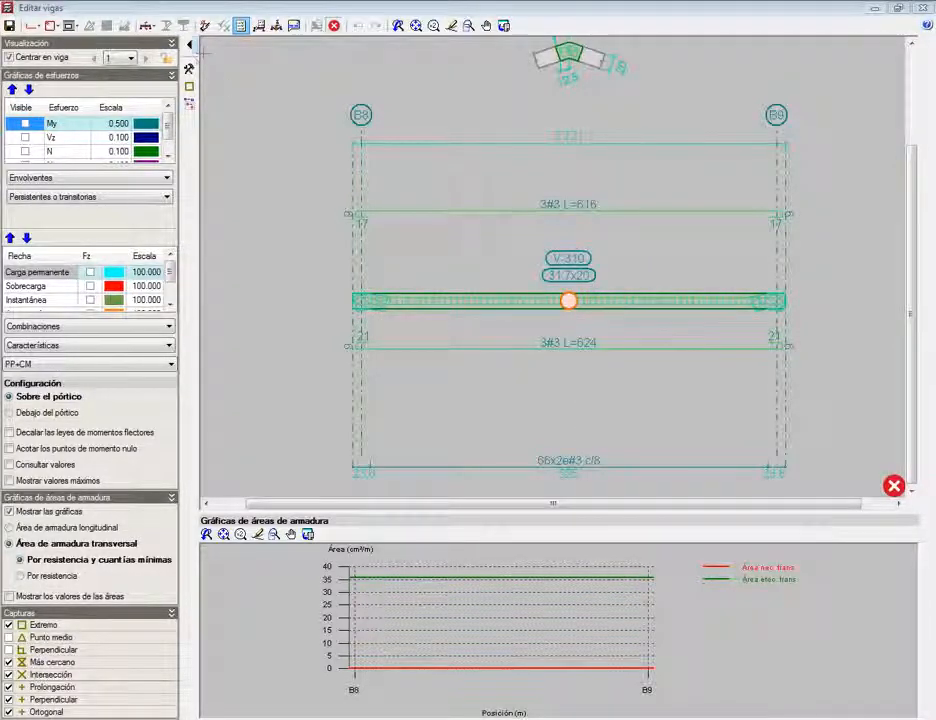
Step: Set the stirrup spacing of beam V-310 to 7 cm and update the frame's error information
left_click(51, 26)
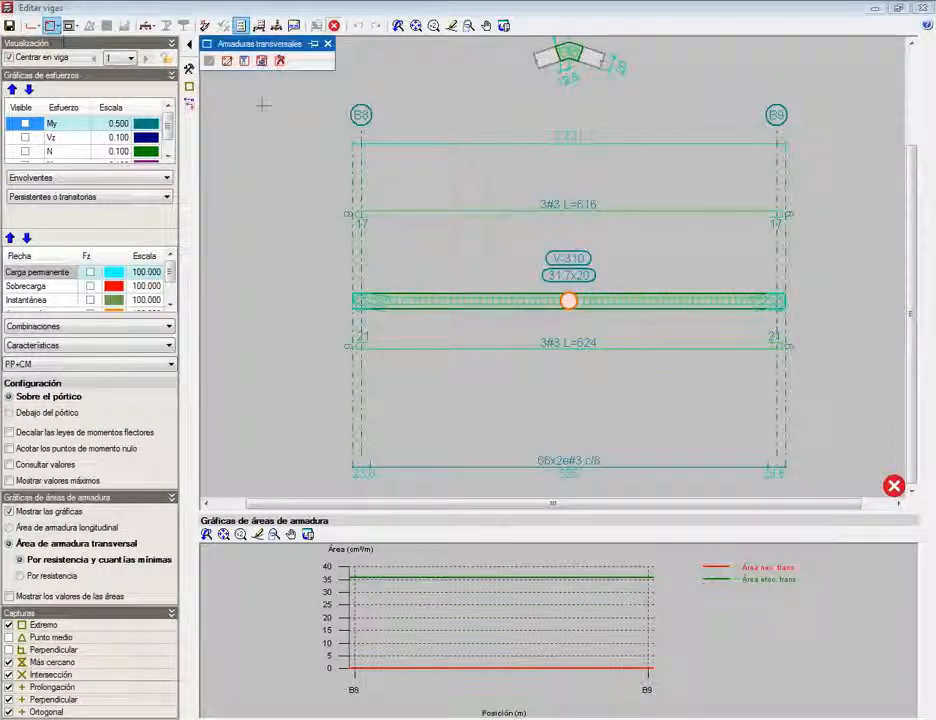
left_click(227, 62)
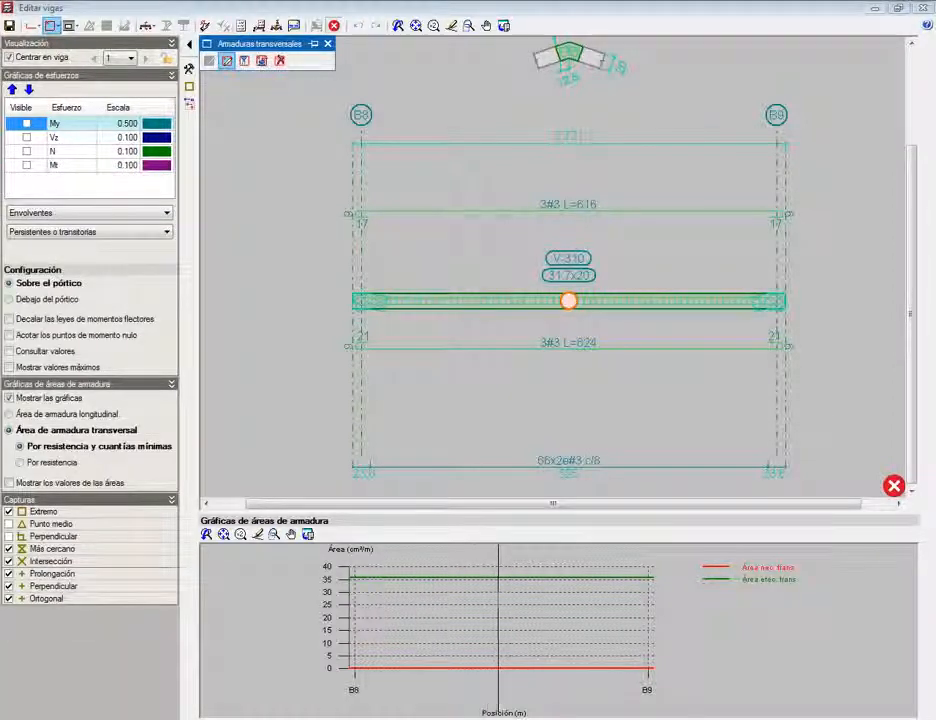
left_click(594, 468)
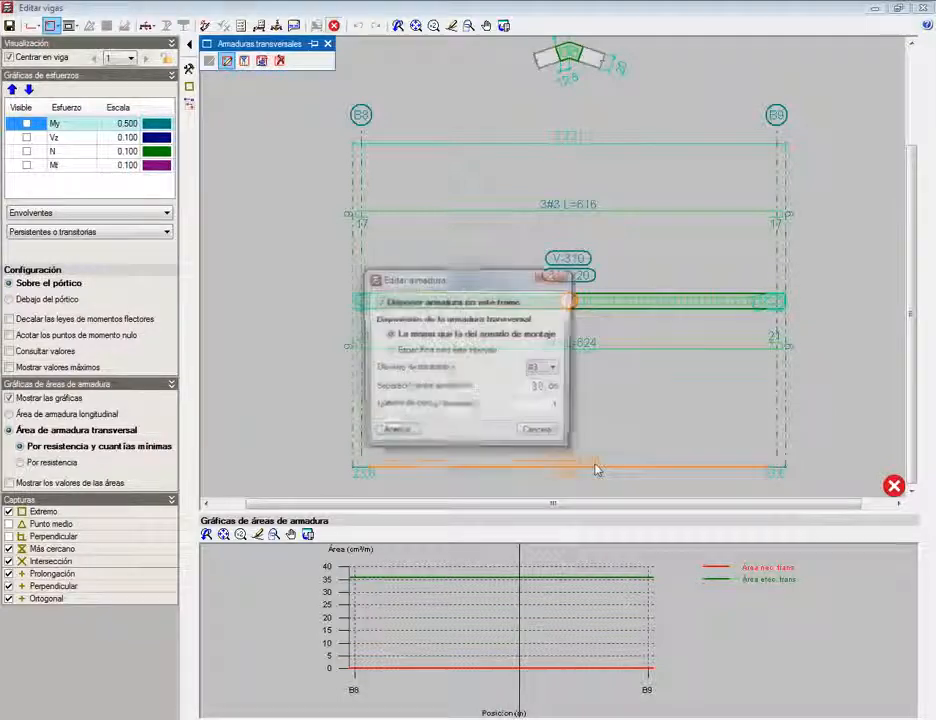
double_click(532, 387)
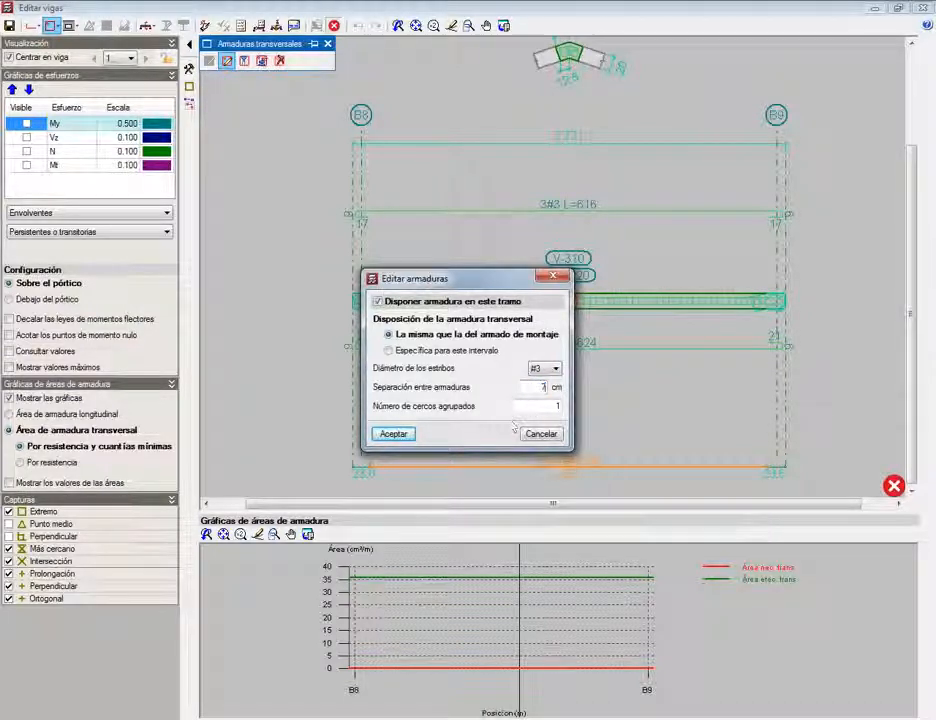
left_click(388, 433)
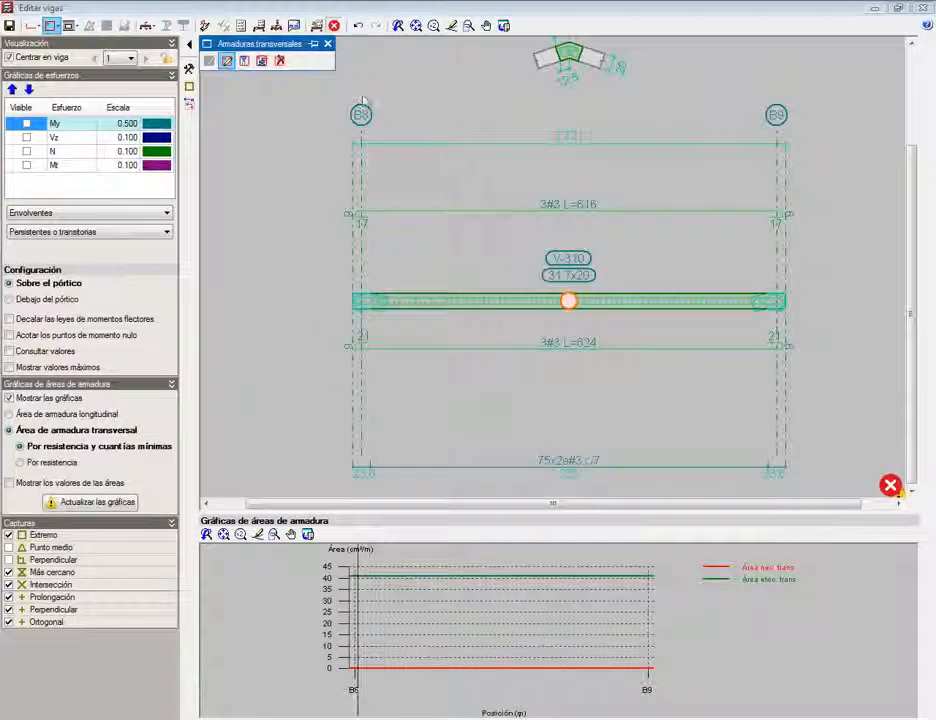
left_click(316, 25)
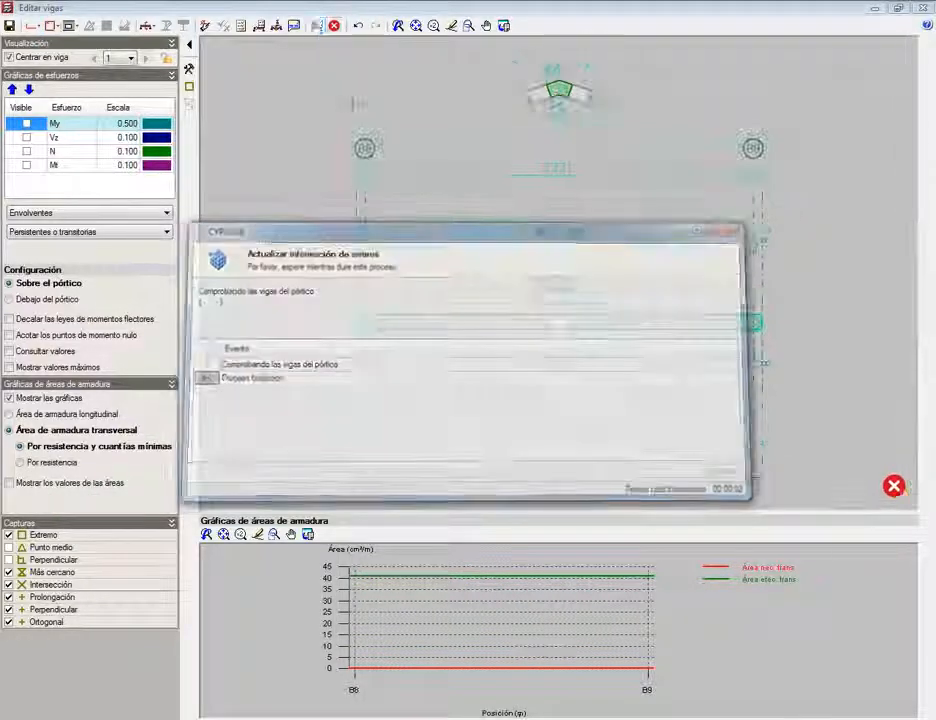
Step: Rerun the E.L.U. and E.L.S. checks on the ridge beam and review the shear check's transverse reinforcement spacing section
left_click(242, 27)
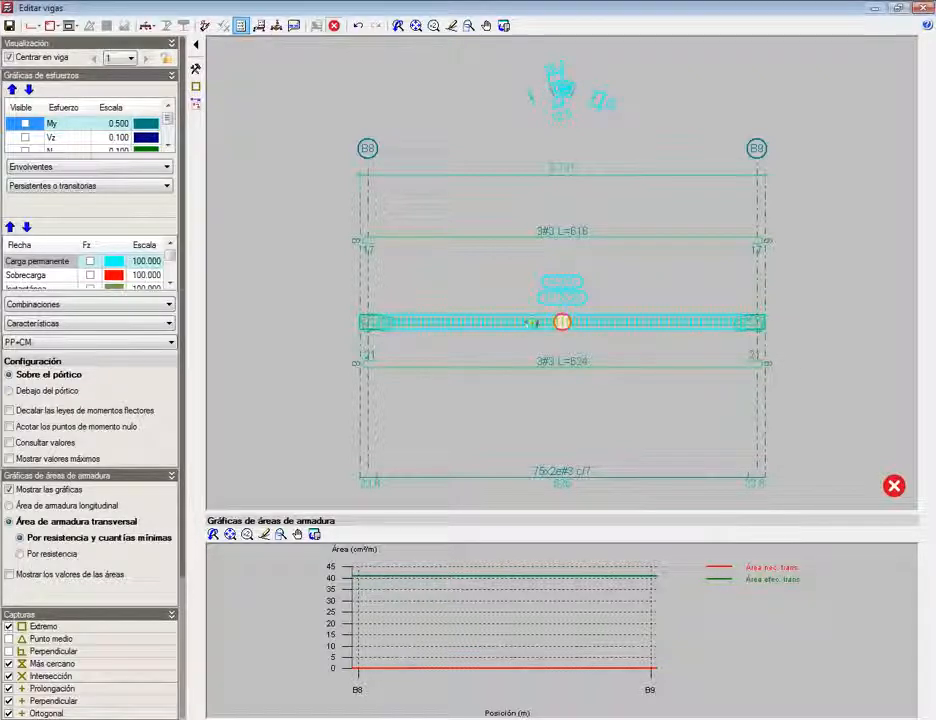
left_click(562, 322)
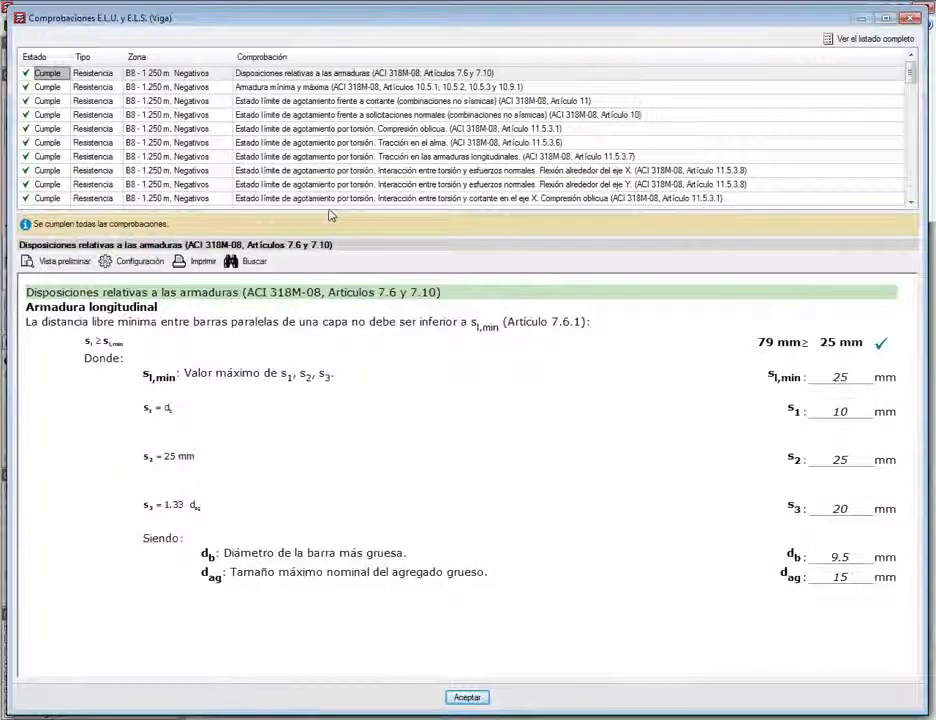
left_click(290, 104)
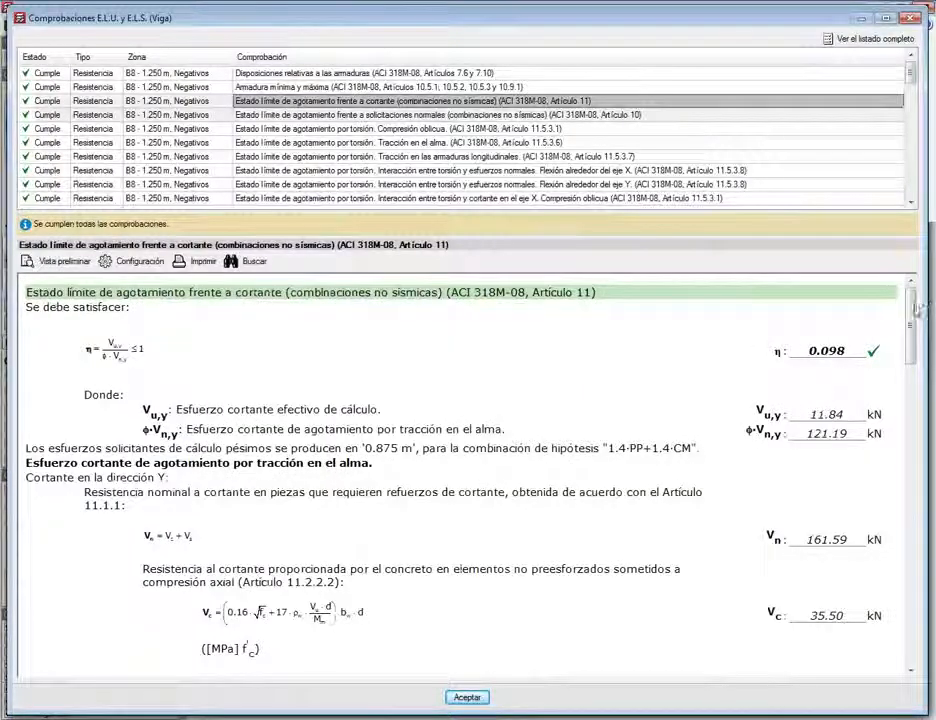
left_click_drag(913, 310, 912, 521)
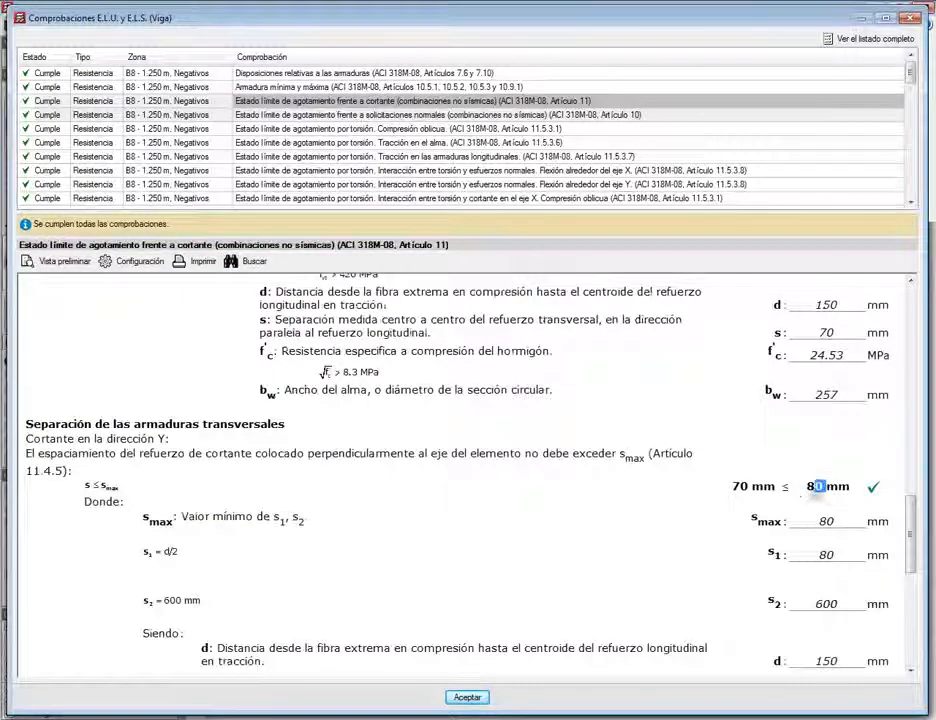
left_click(770, 489)
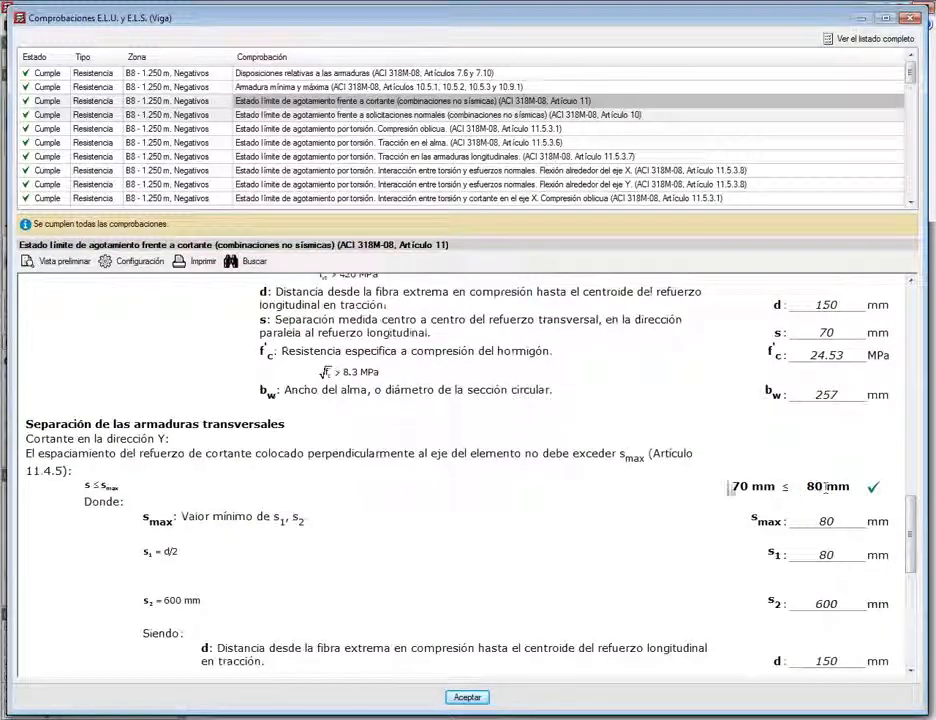
left_click_drag(911, 532, 915, 474)
mouse_move(912, 77)
left_mouse_down()
mouse_move(917, 182)
mouse_move(921, 70)
left_mouse_up()
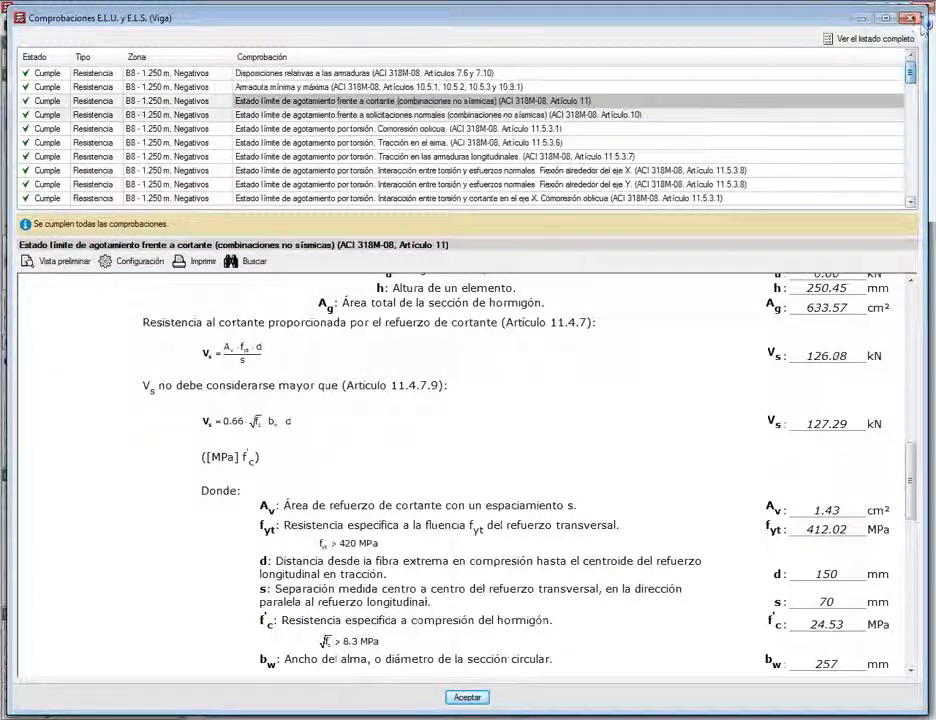
left_click(912, 18)
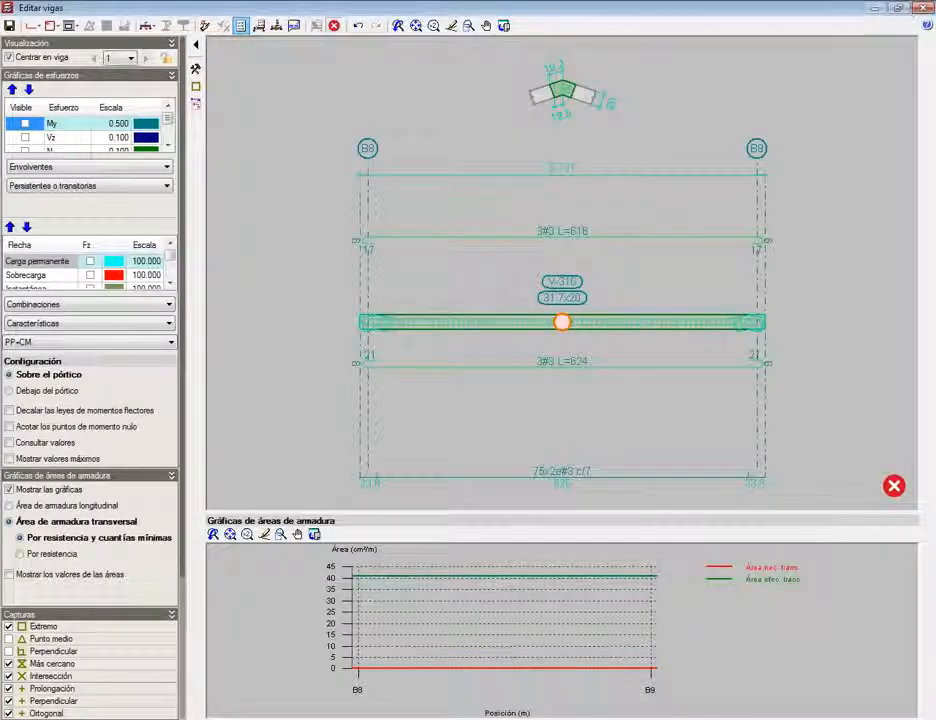
Step: Close the beam editor saving the changes to frame 8, and consult its upper and lower assembly reinforcement anchorage errors
left_click(918, 8)
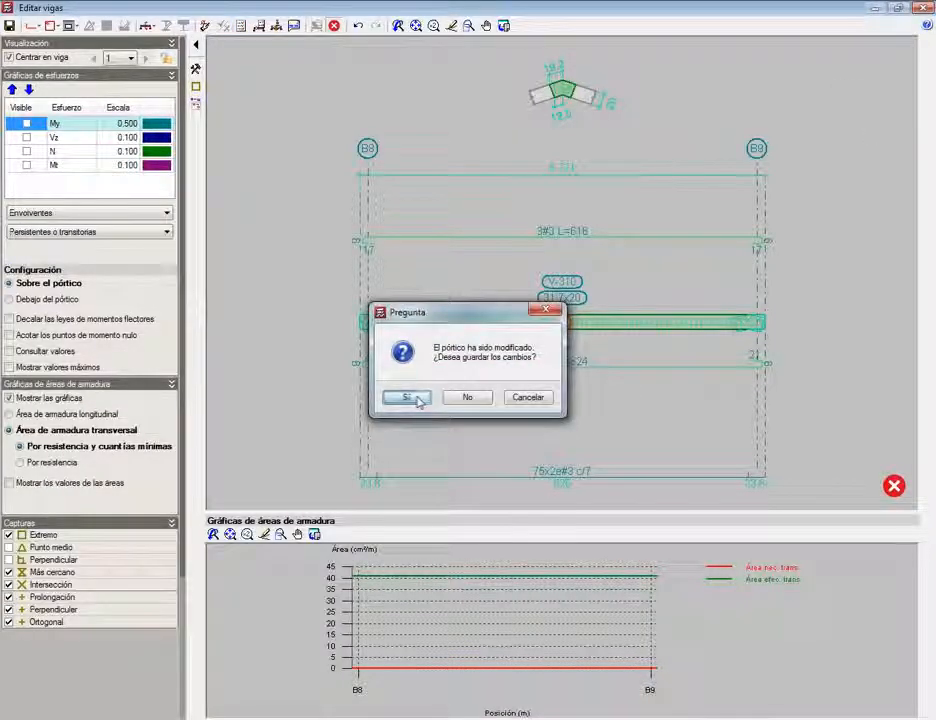
left_click(417, 398)
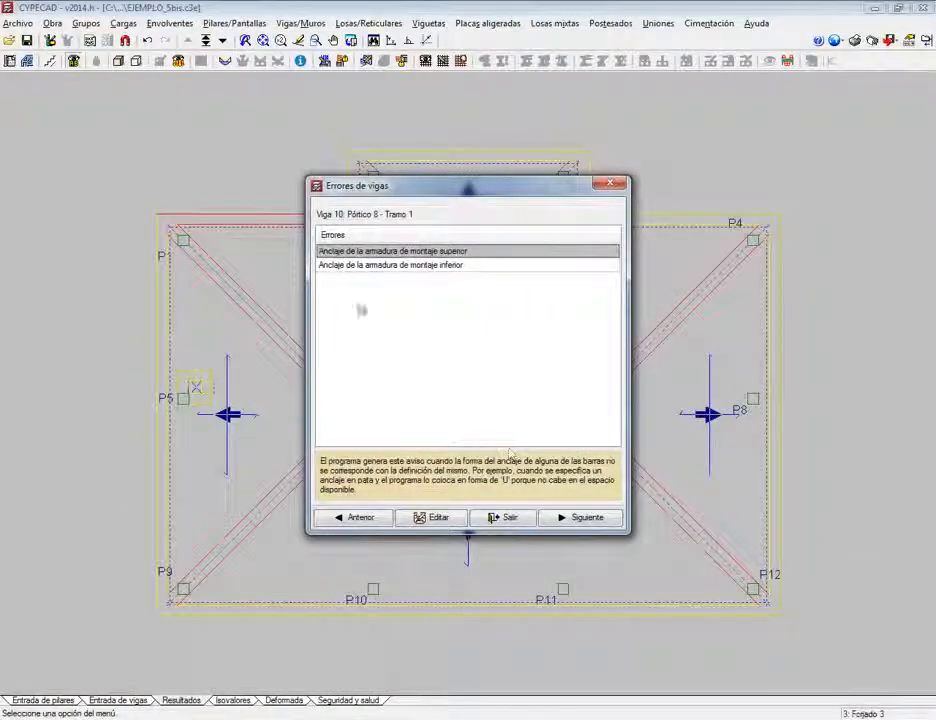
left_click(412, 266)
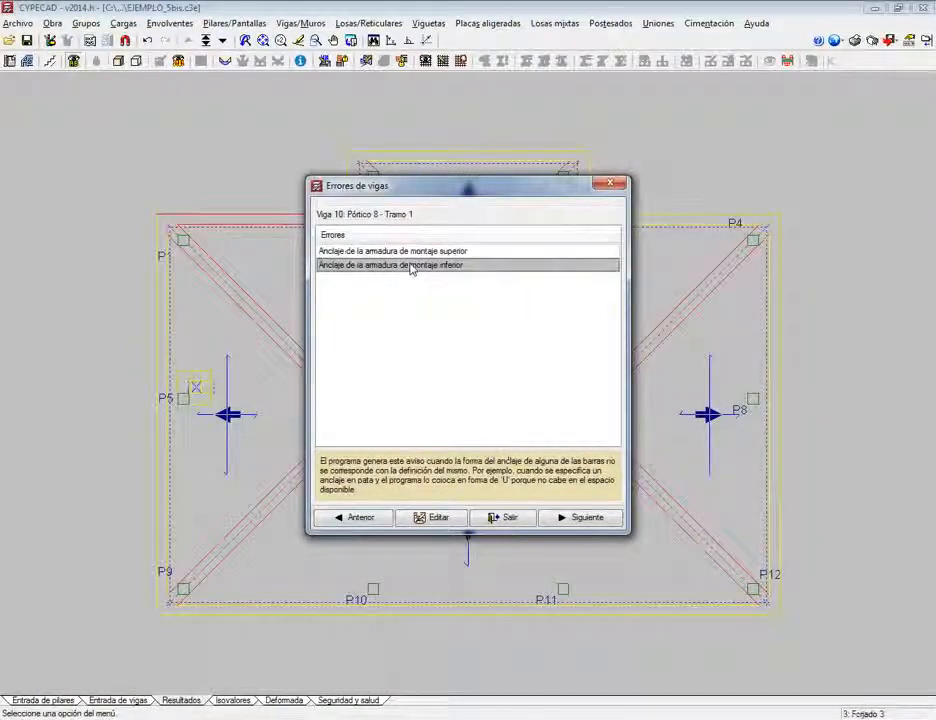
left_click(411, 252)
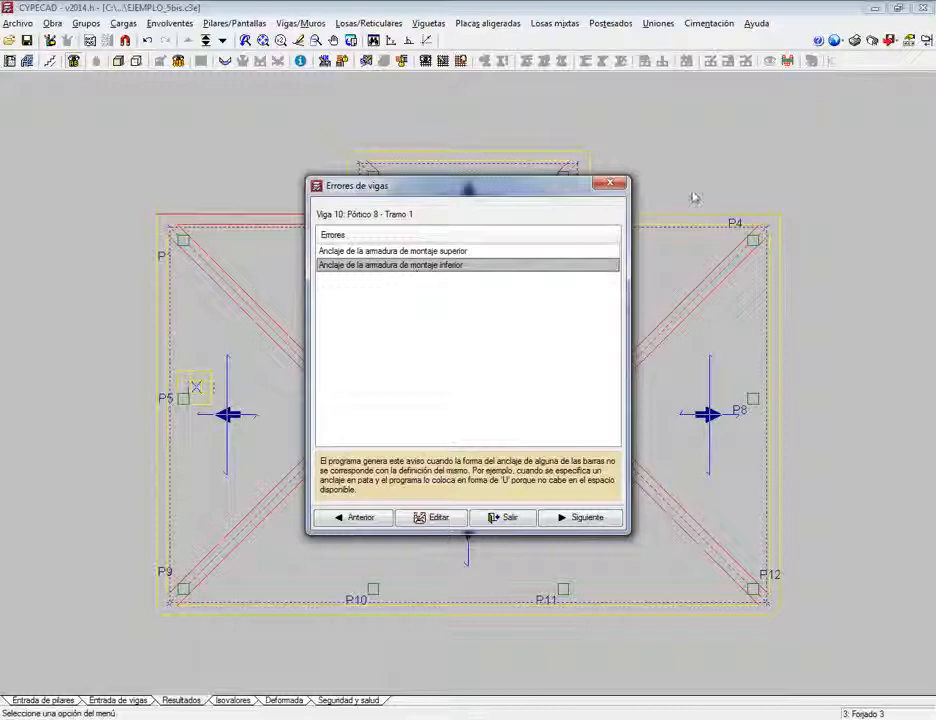
left_click(603, 184)
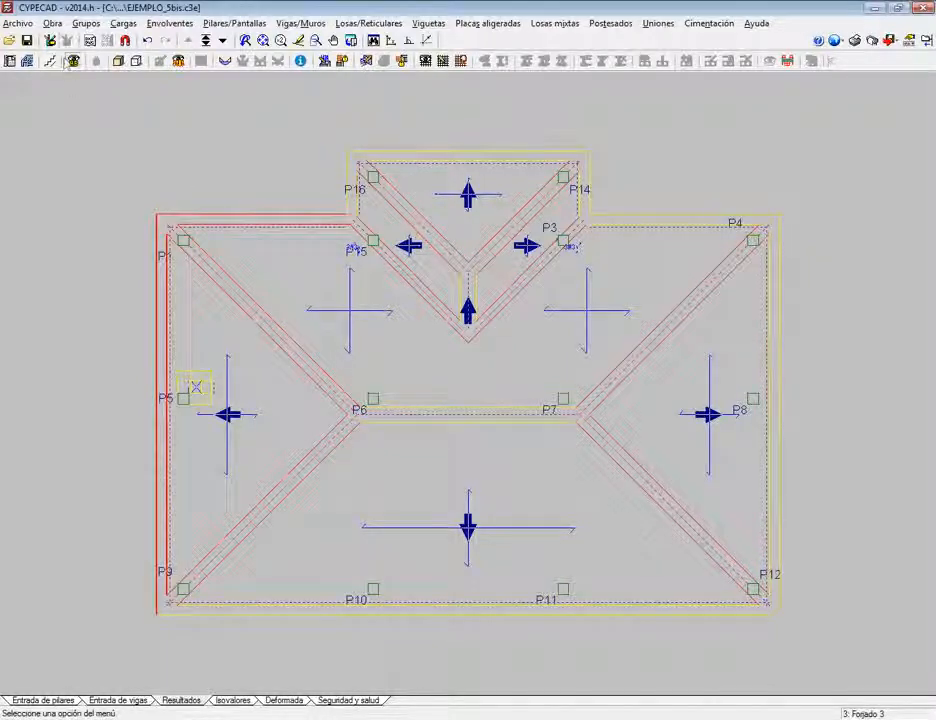
Step: Examine the beam error assessment options reached through the reinforcing bar settings in the general job data, and leave without saving changes
left_click(53, 24)
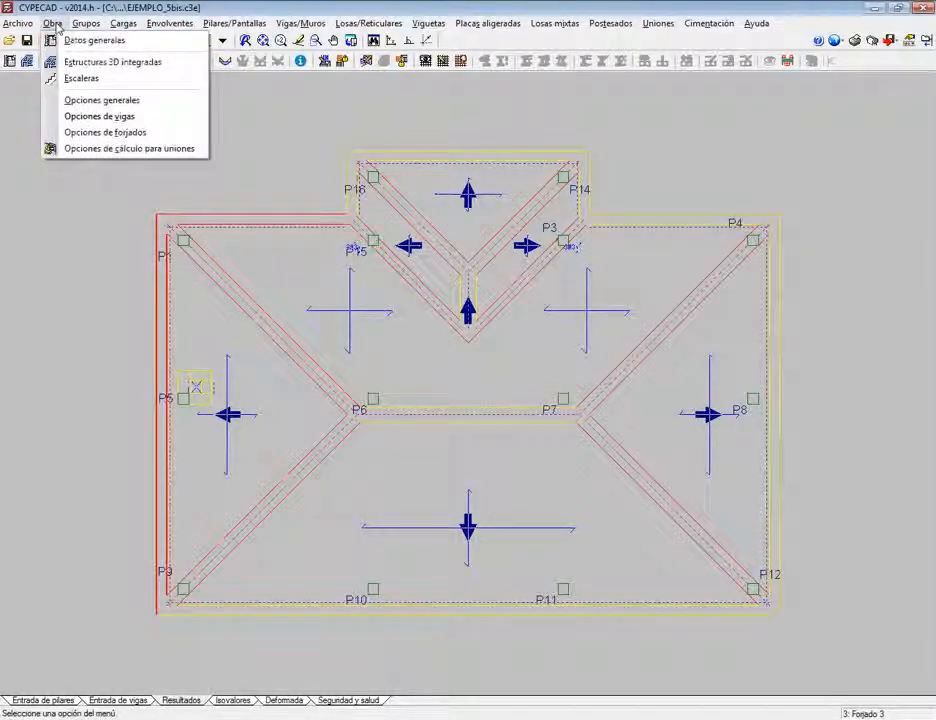
left_click(92, 40)
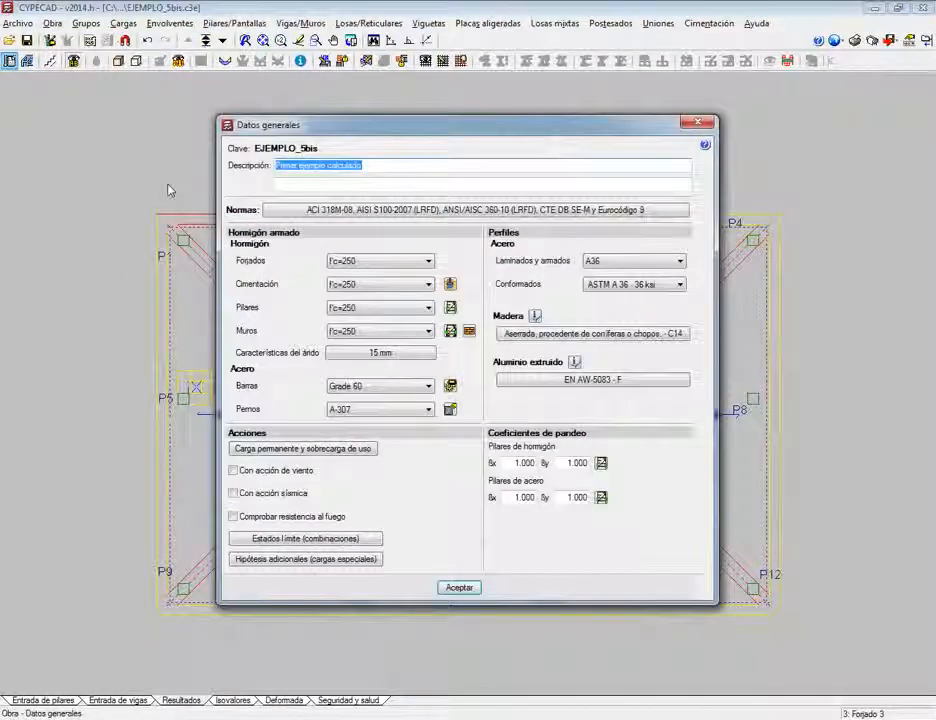
left_click(451, 387)
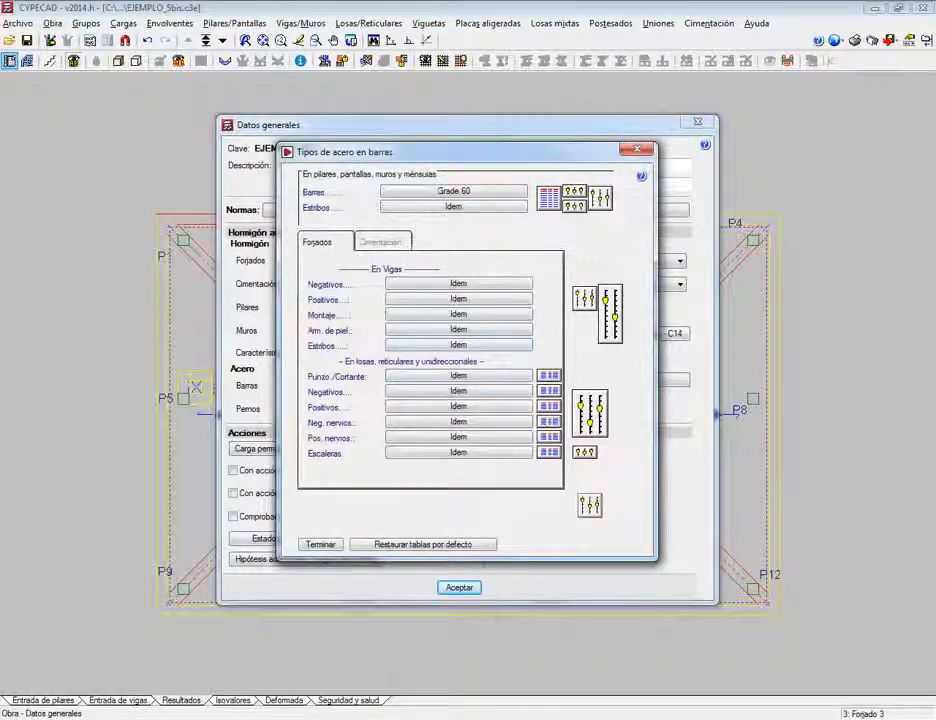
left_click(614, 327)
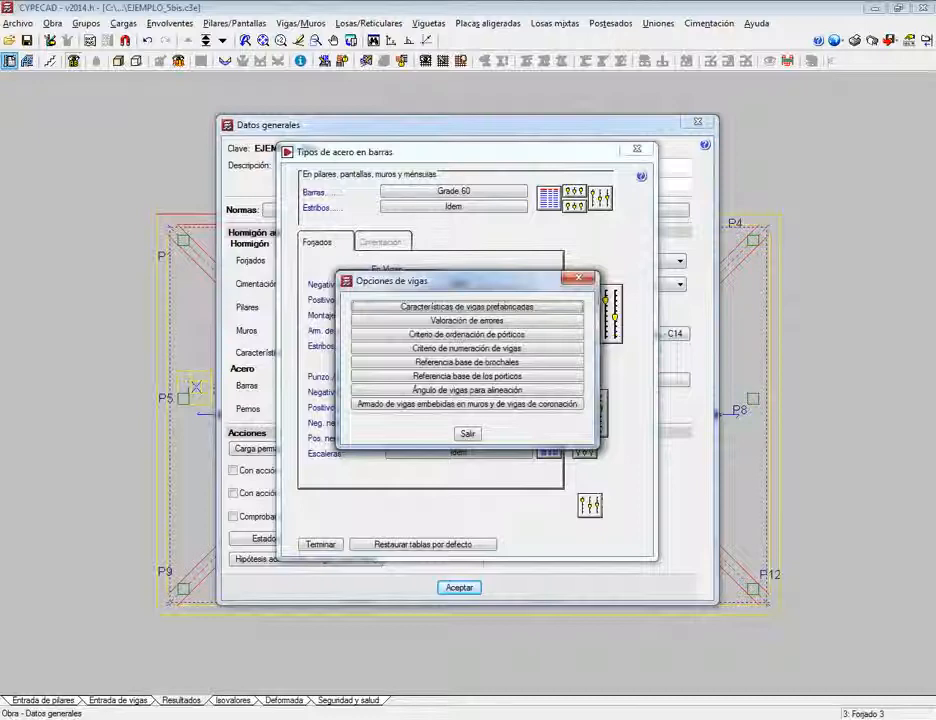
left_click(466, 320)
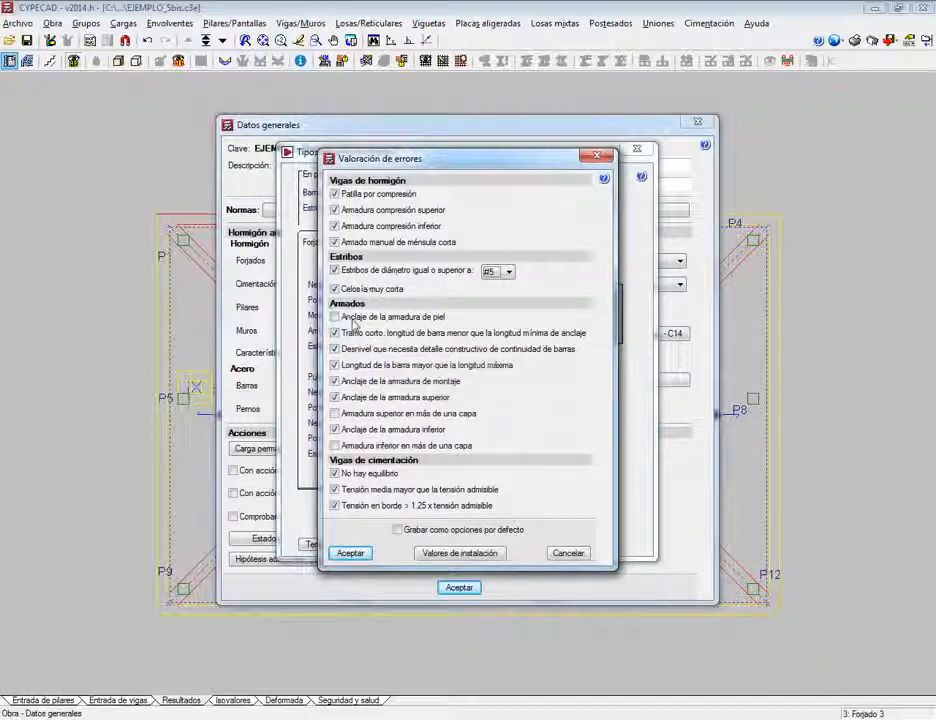
left_click(352, 319)
left_click(352, 319)
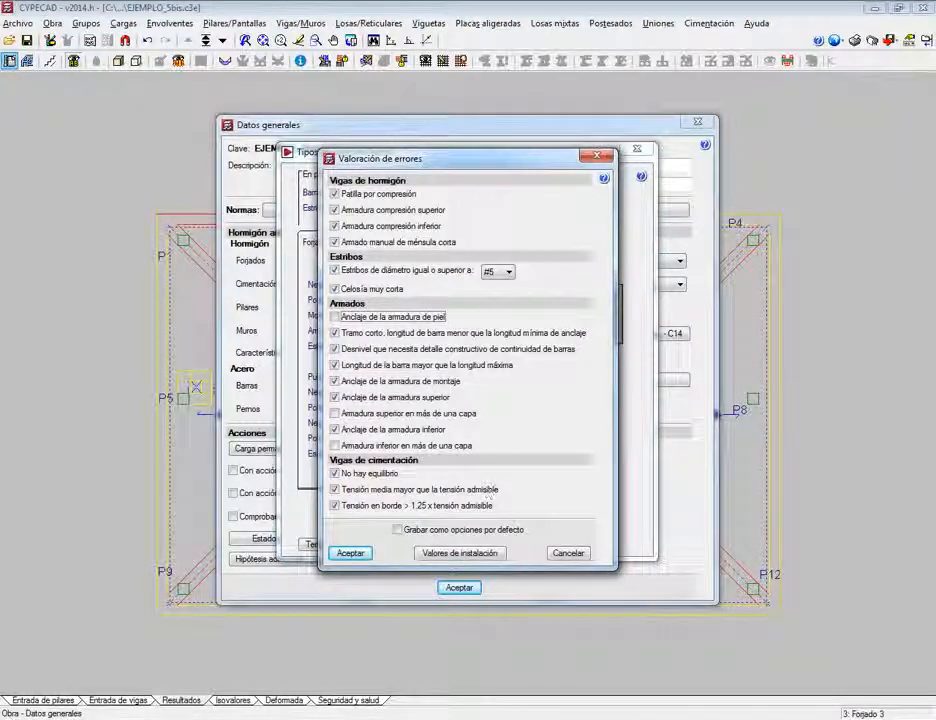
left_click(567, 553)
key("Escape")
key("Escape")
key("Escape")
key("Escape")
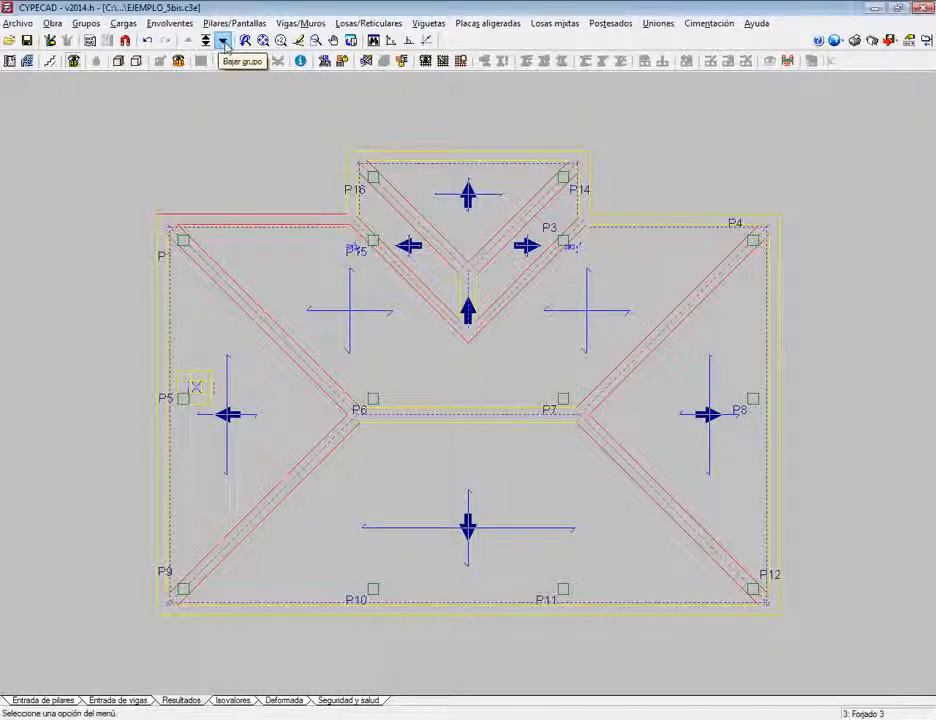
Step: Go down from Forjado 3 to the Forjado 1 floor group
left_click(224, 42)
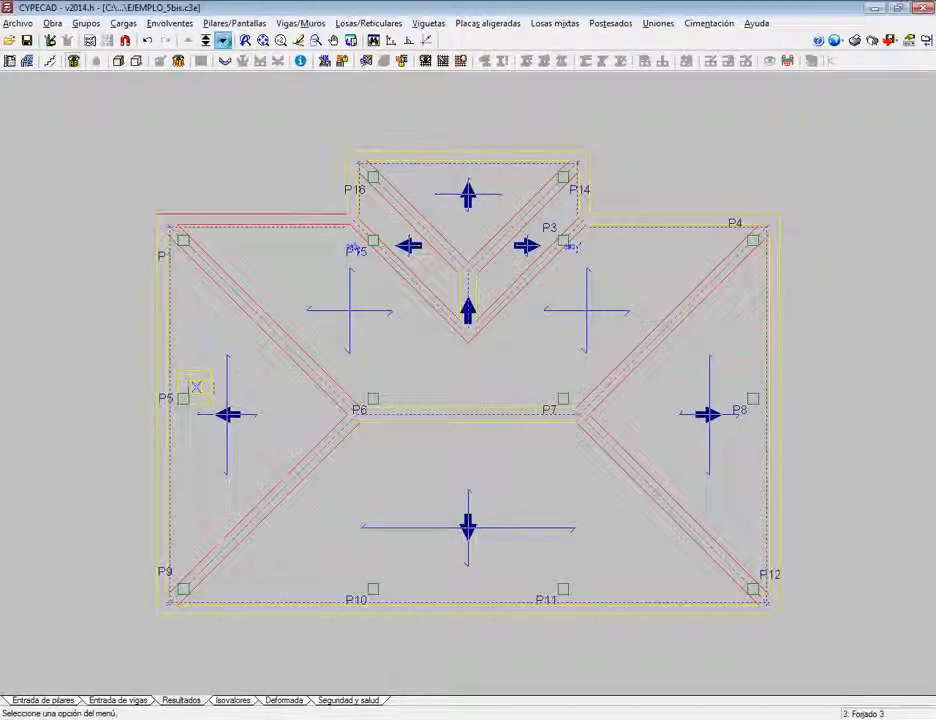
left_click(224, 43)
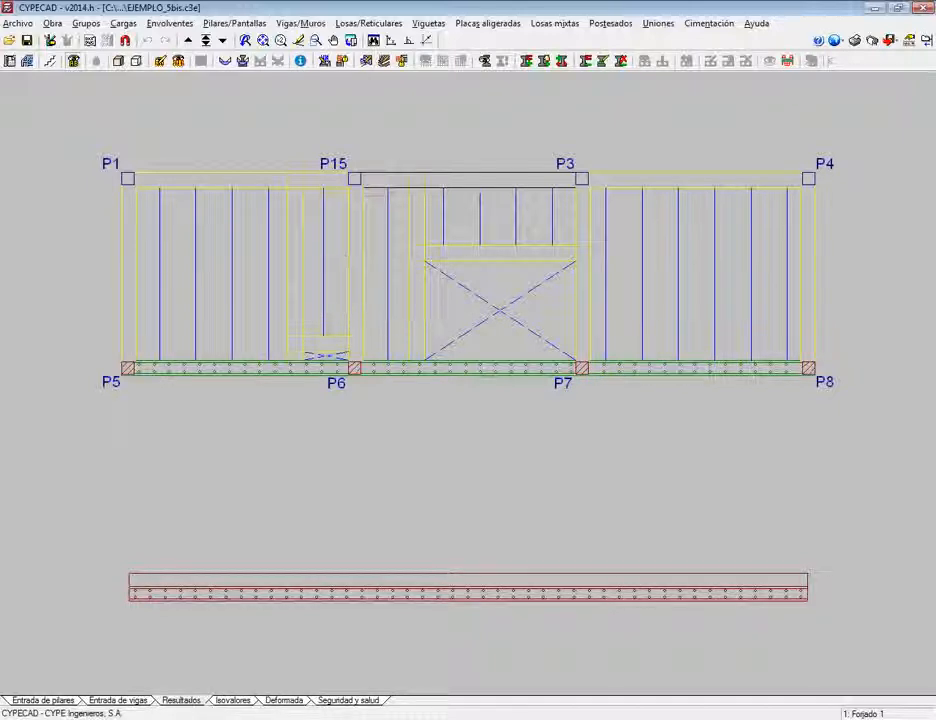
Step: Show the joists' moments/types (kN·m/m) and shears (kN/m) on the Forjado 1 floor plan
left_click(429, 24)
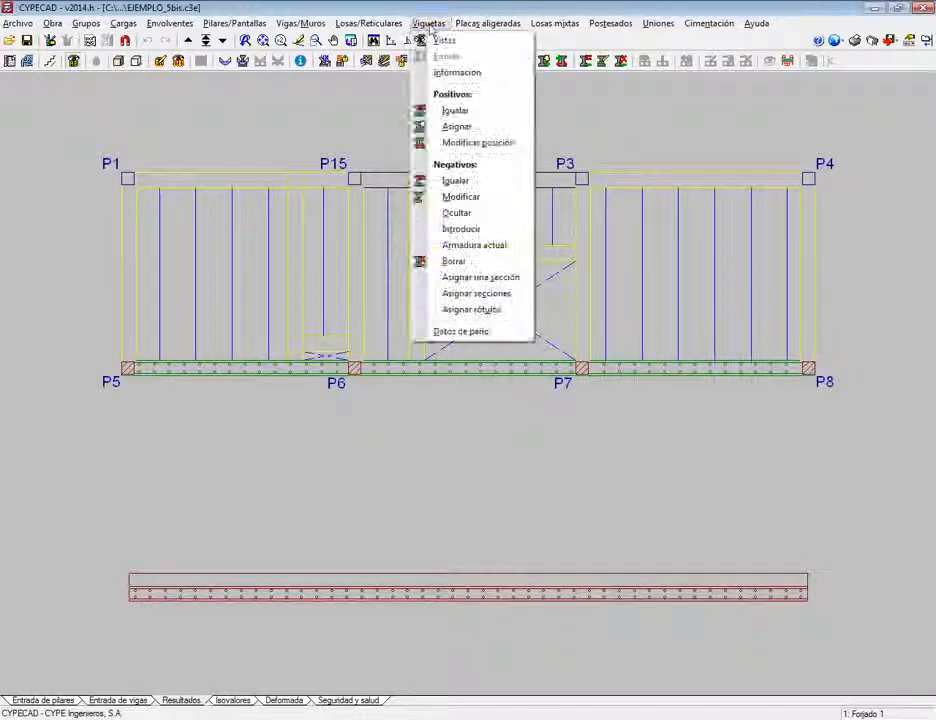
left_click(440, 40)
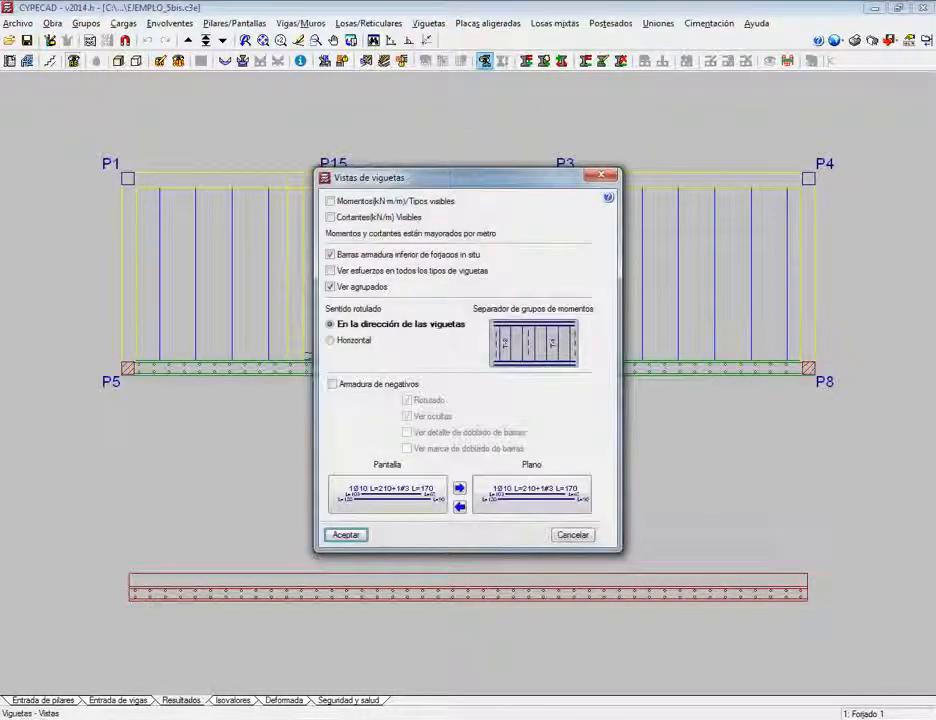
left_click(338, 202)
left_click(346, 220)
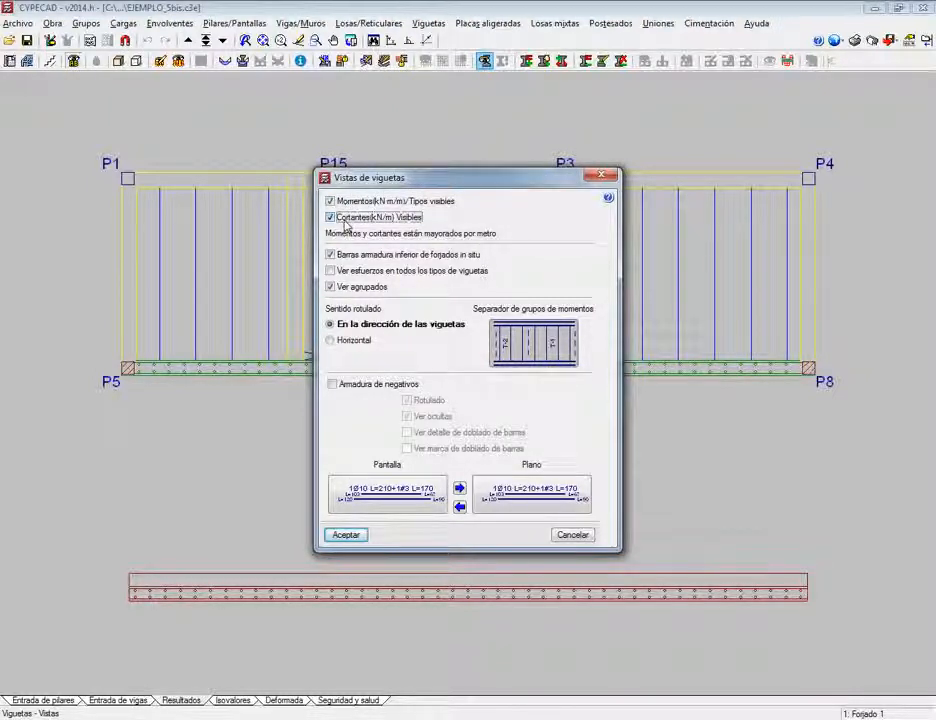
left_click(350, 537)
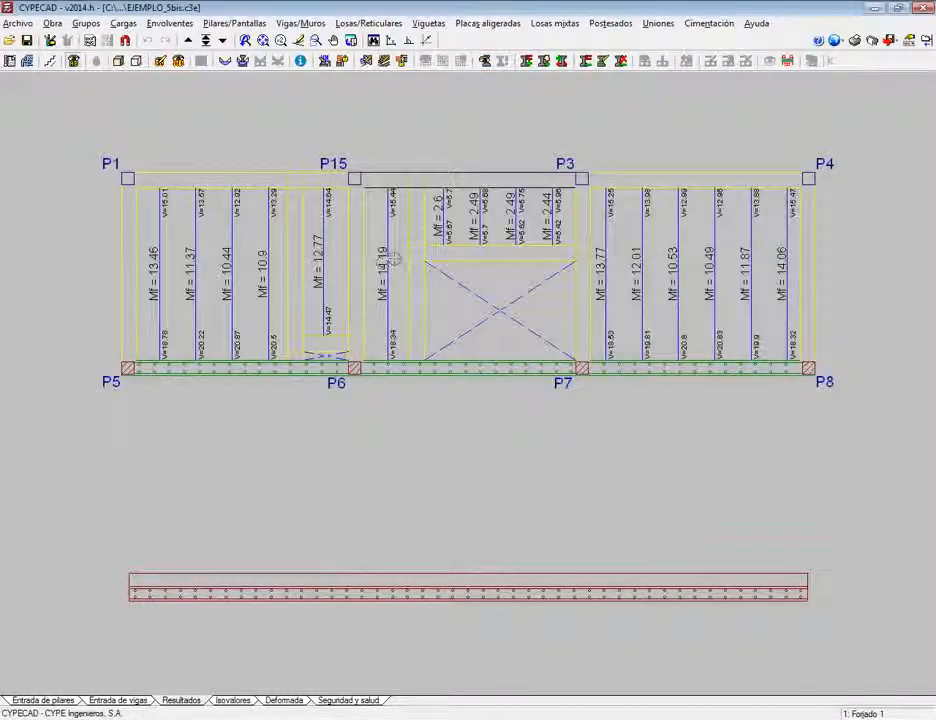
scroll(308, 295, "up", 3)
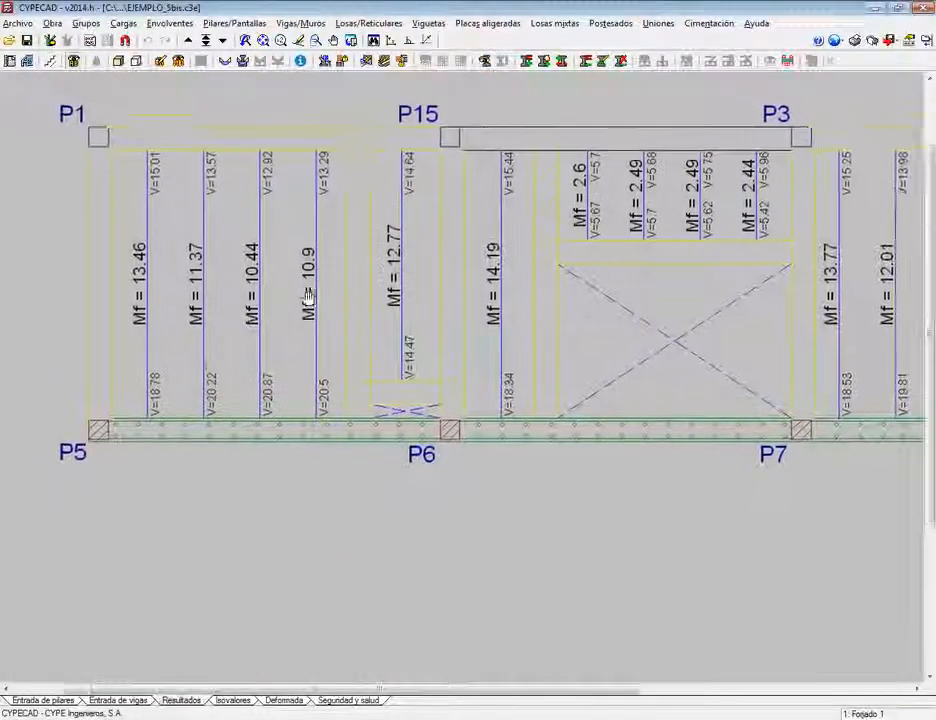
scroll(308, 295, "down", 2)
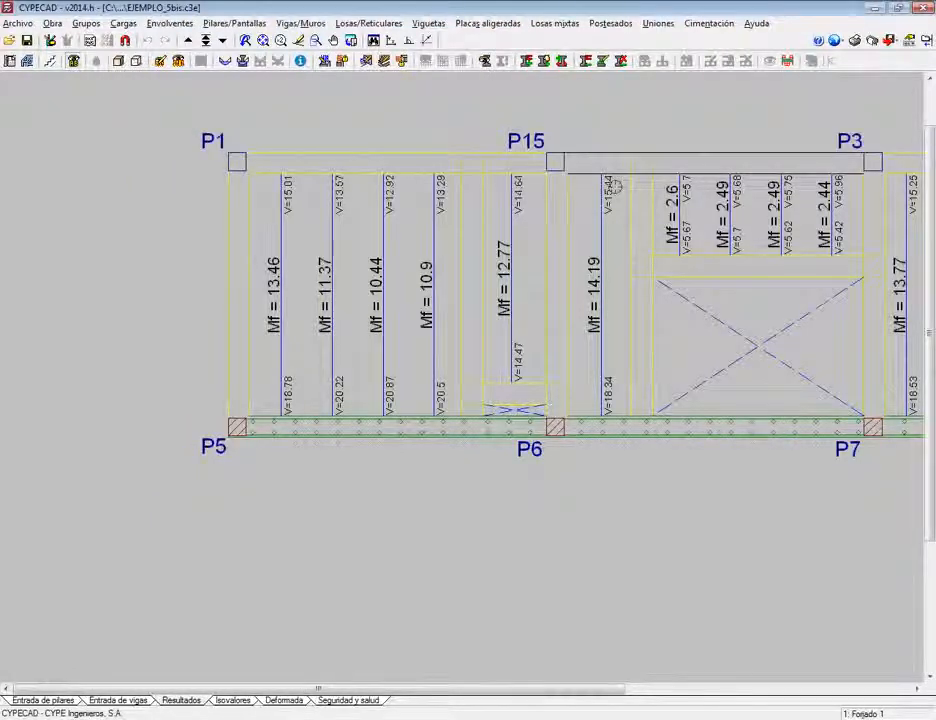
Step: Review the joist view options for the moment and shear units, and leave without changing them
left_click(432, 24)
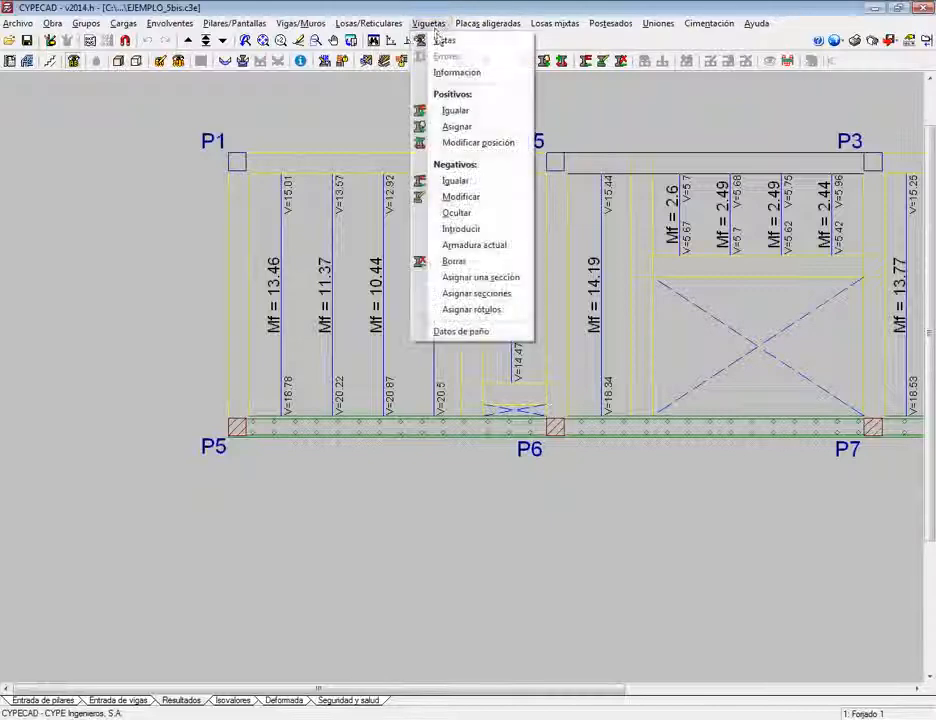
left_click(443, 40)
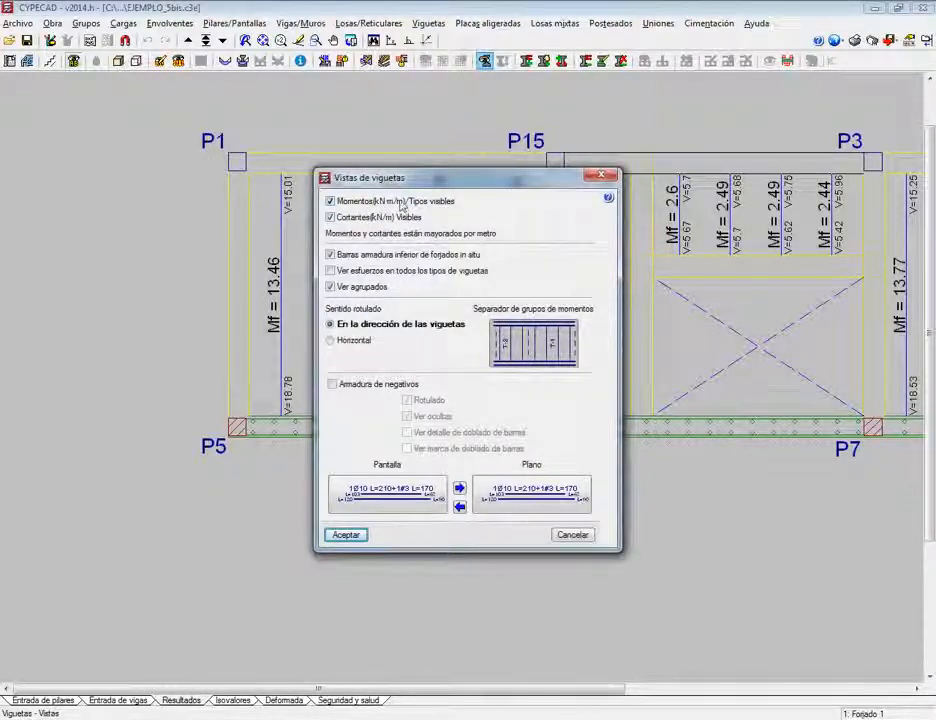
left_click(601, 176)
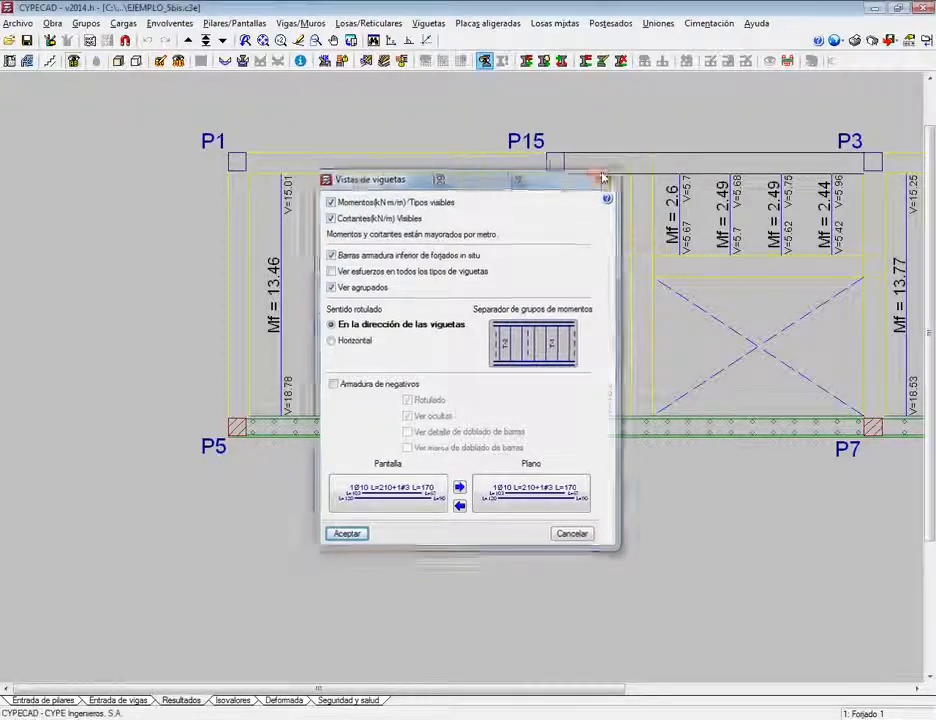
Step: Examine the moment and shear values labelled on the joists in the bay between columns P1, P15, P5 and P6
scroll(383, 292, "up", 1)
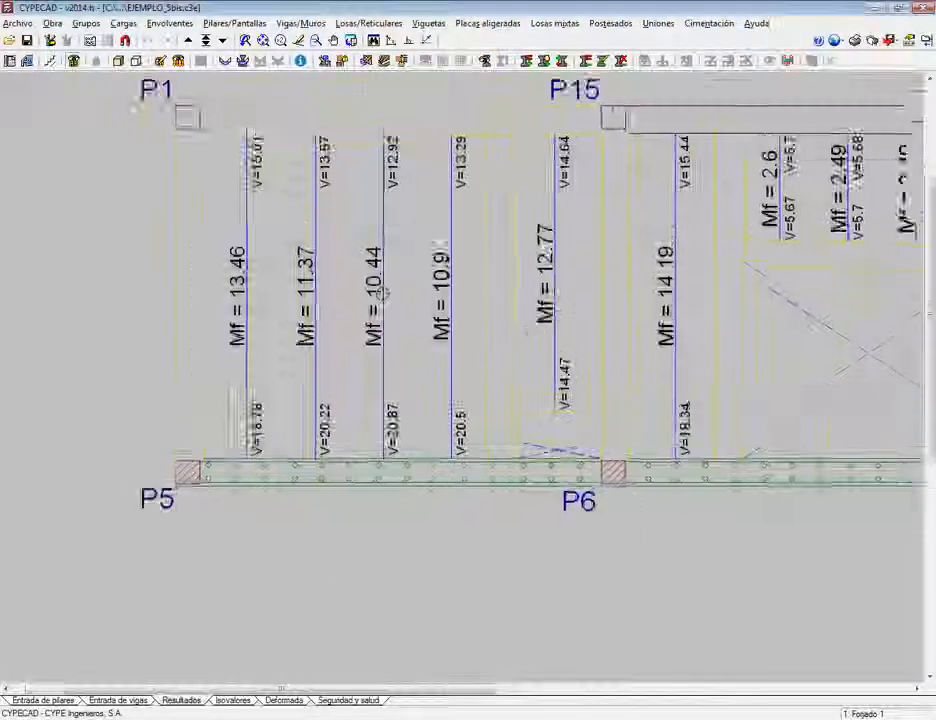
scroll(383, 292, "up", 2)
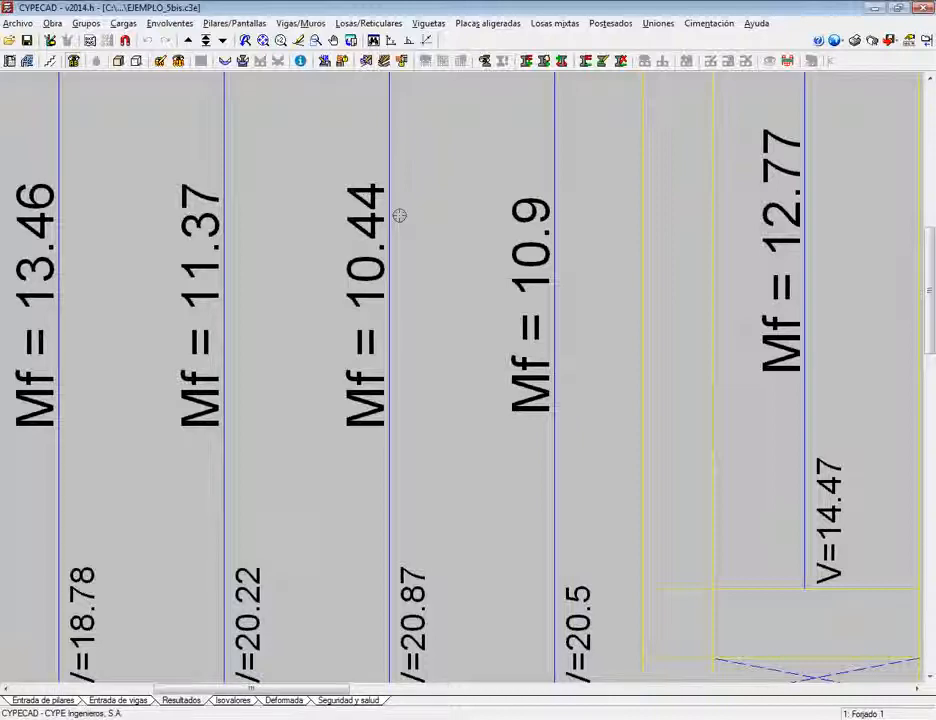
scroll(385, 250, "down", 3)
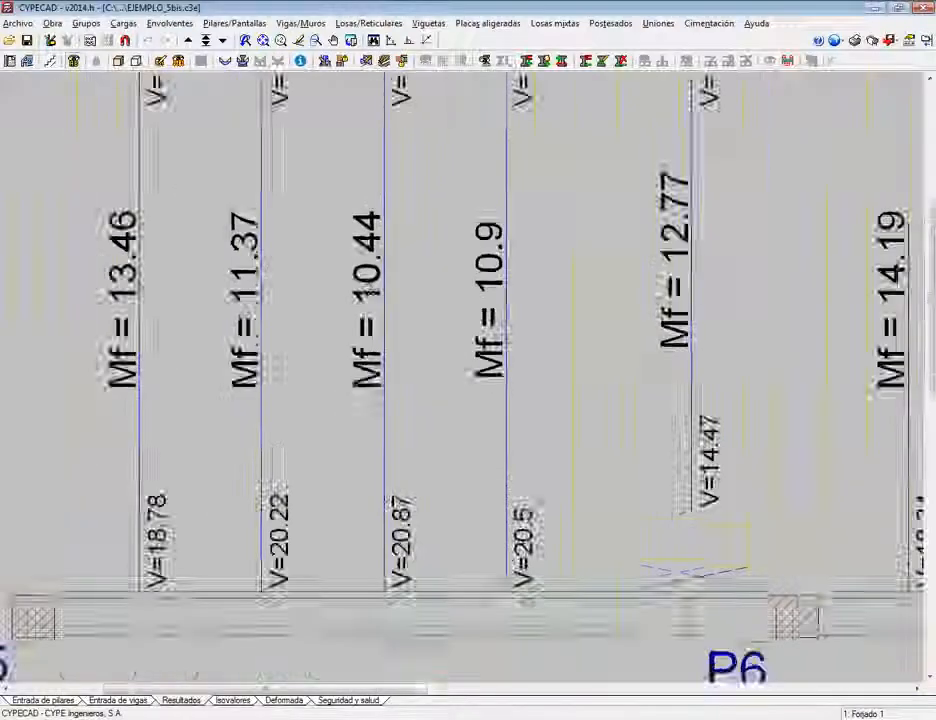
scroll(366, 289, "up", 2)
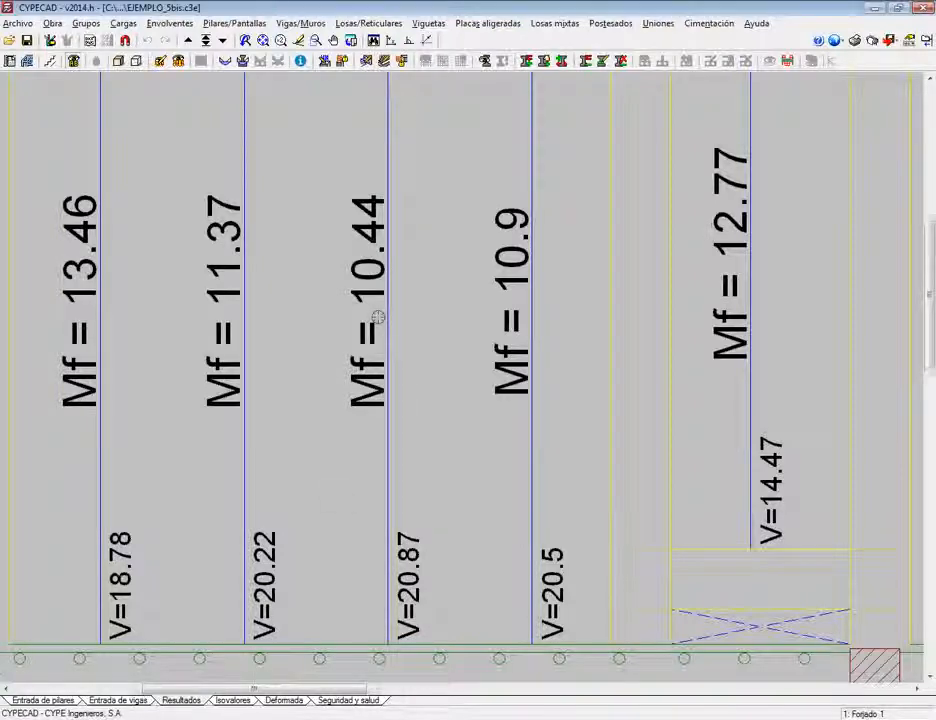
scroll(378, 318, "down", 3)
middle_click_drag(372, 345, 377, 384)
scroll(377, 385, "up", 1)
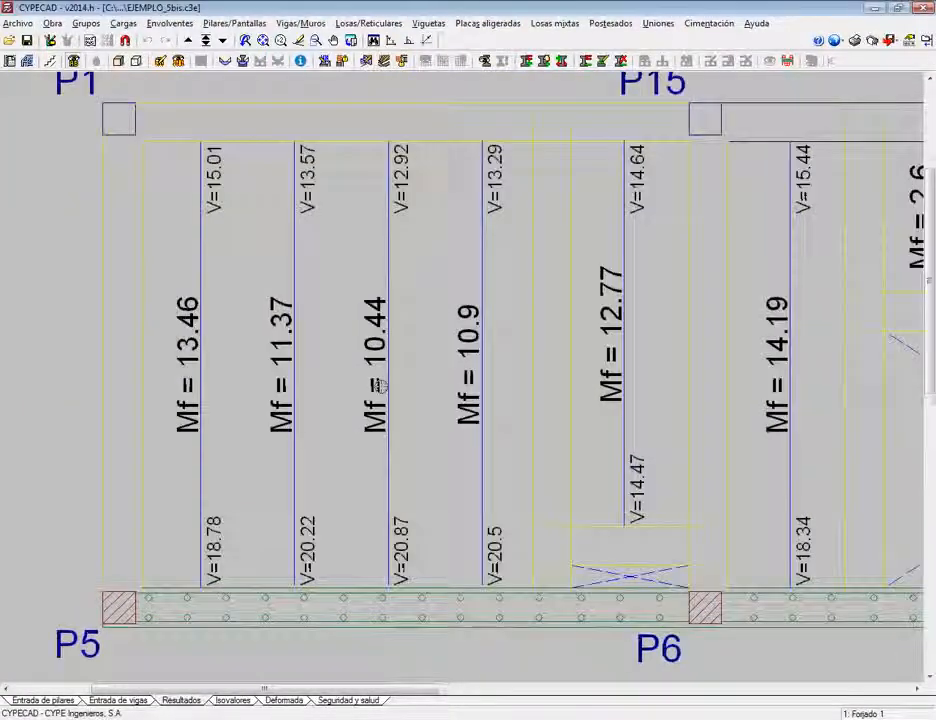
scroll(378, 370, "down", 2)
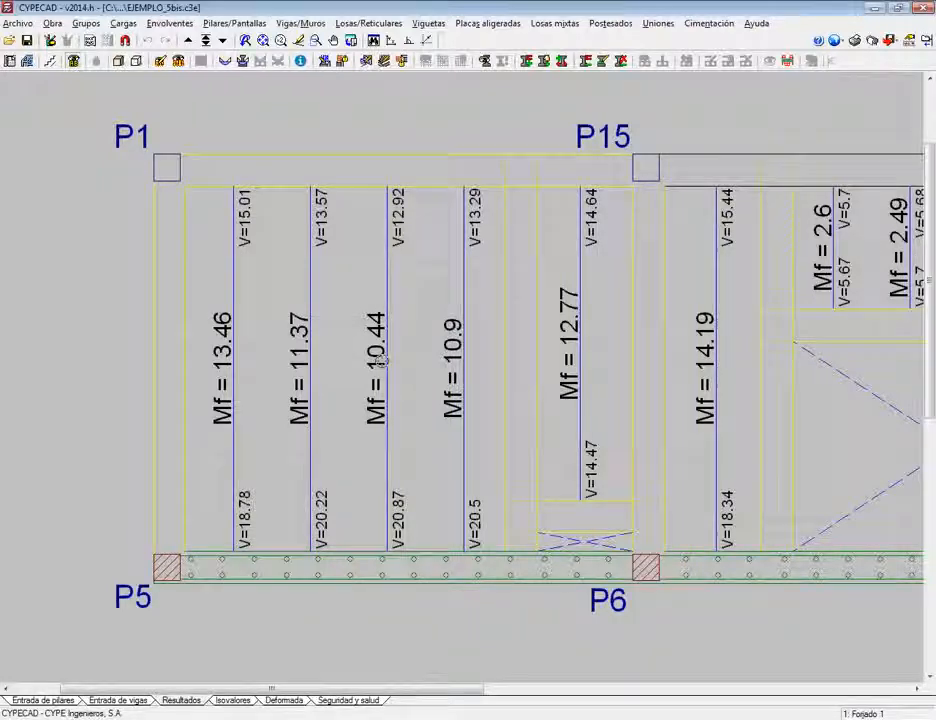
scroll(405, 334, "down", 2)
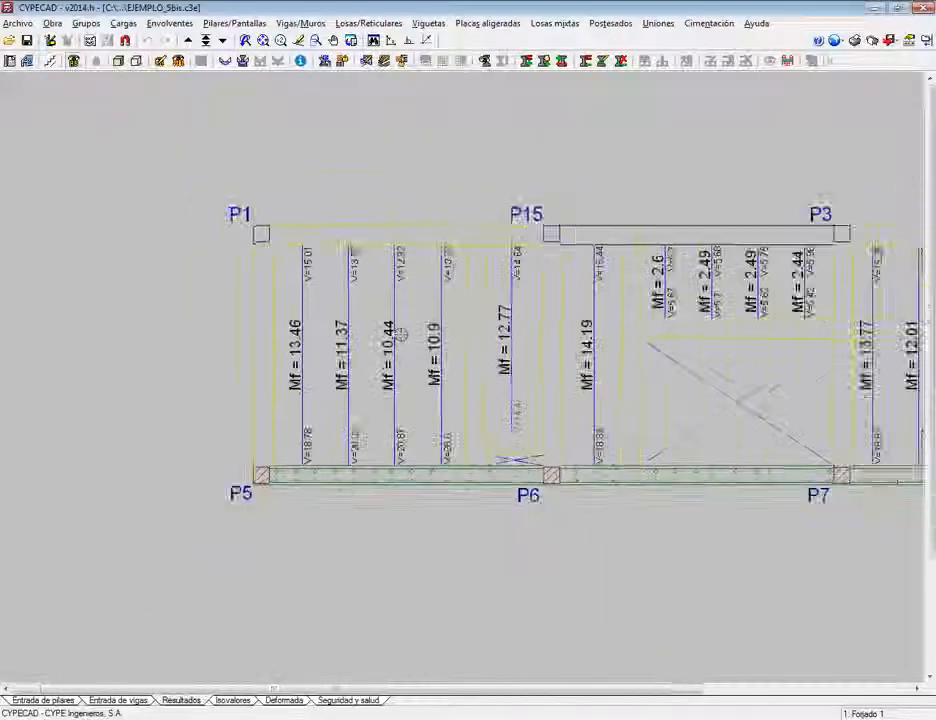
Step: Equalize the joists' positive moments to the maximum value (Máximo) across all floor groups
scroll(405, 332, "down", 1)
mouse_move(432, 330)
middle_mouse_down()
mouse_move(368, 317)
mouse_move(289, 325)
middle_mouse_up()
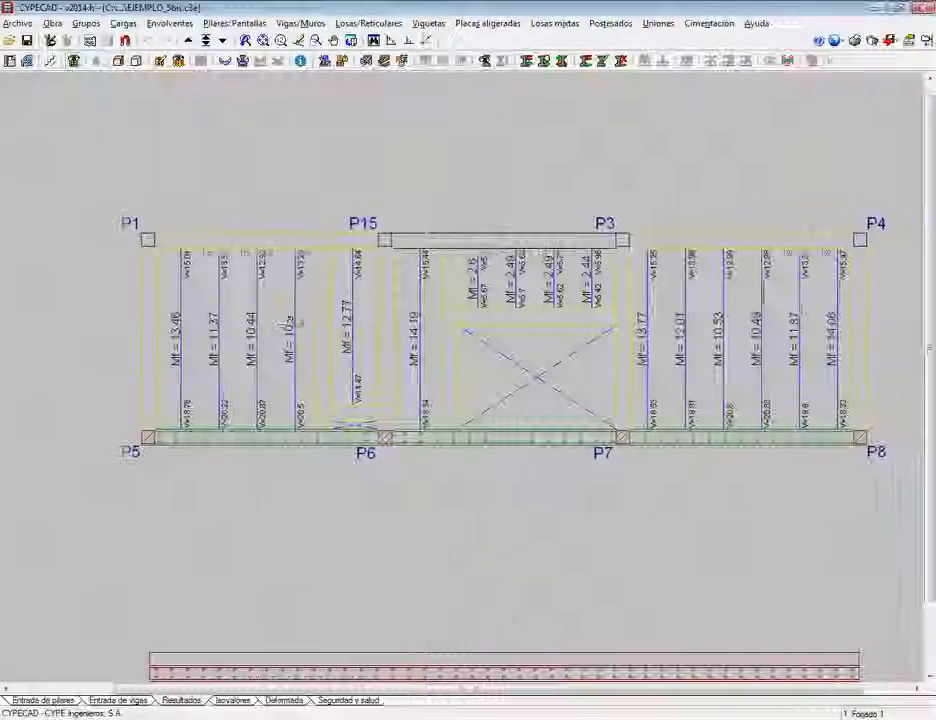
scroll(296, 322, "up", 1)
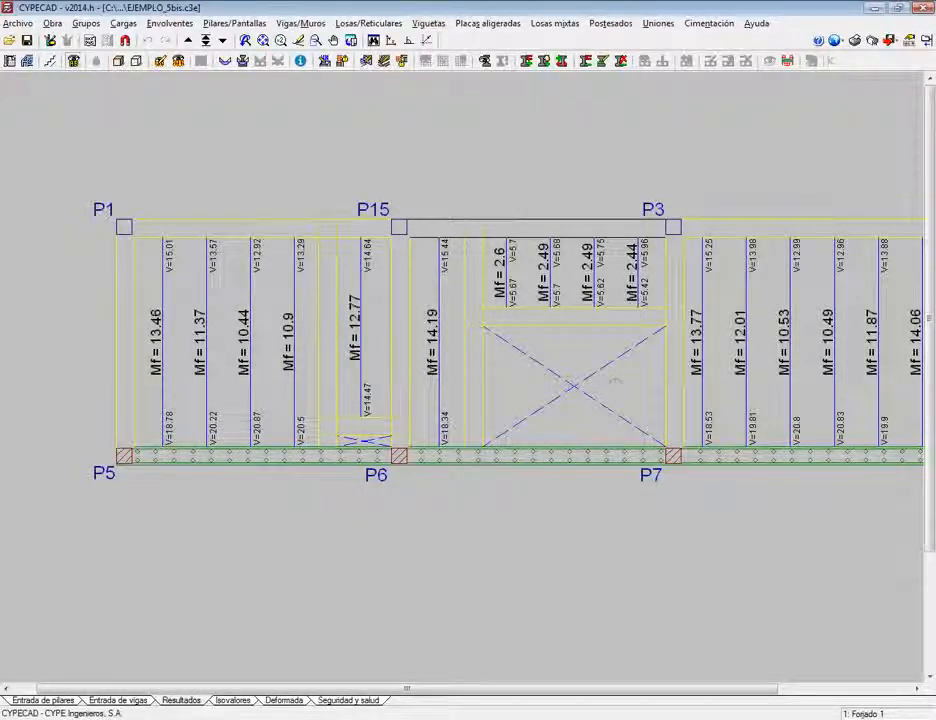
middle_click_drag(610, 386, 568, 388)
scroll(570, 388, "down", 1)
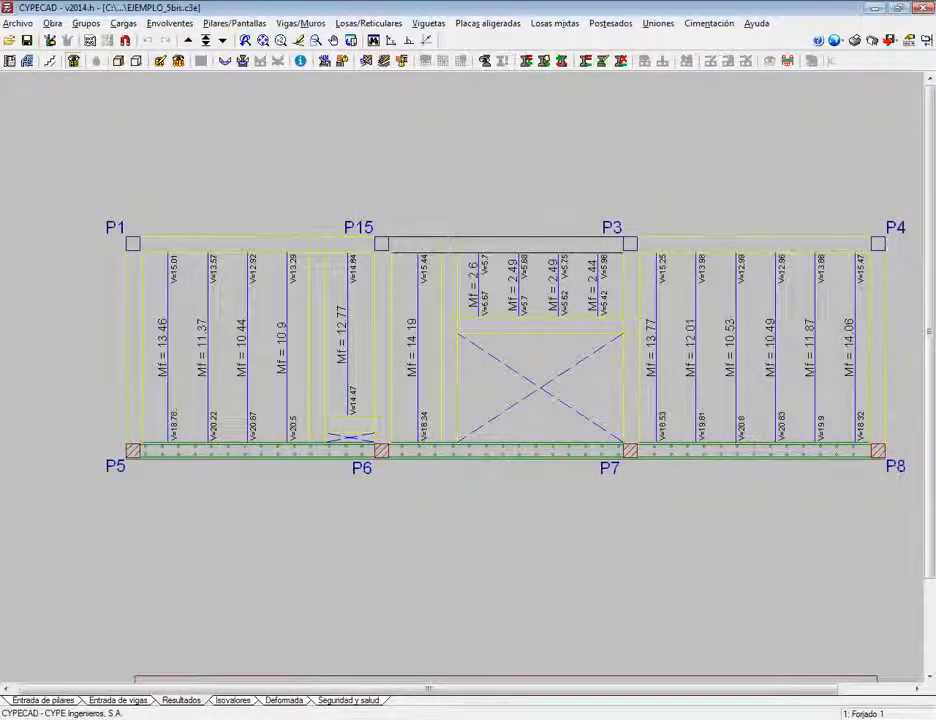
left_click(421, 28)
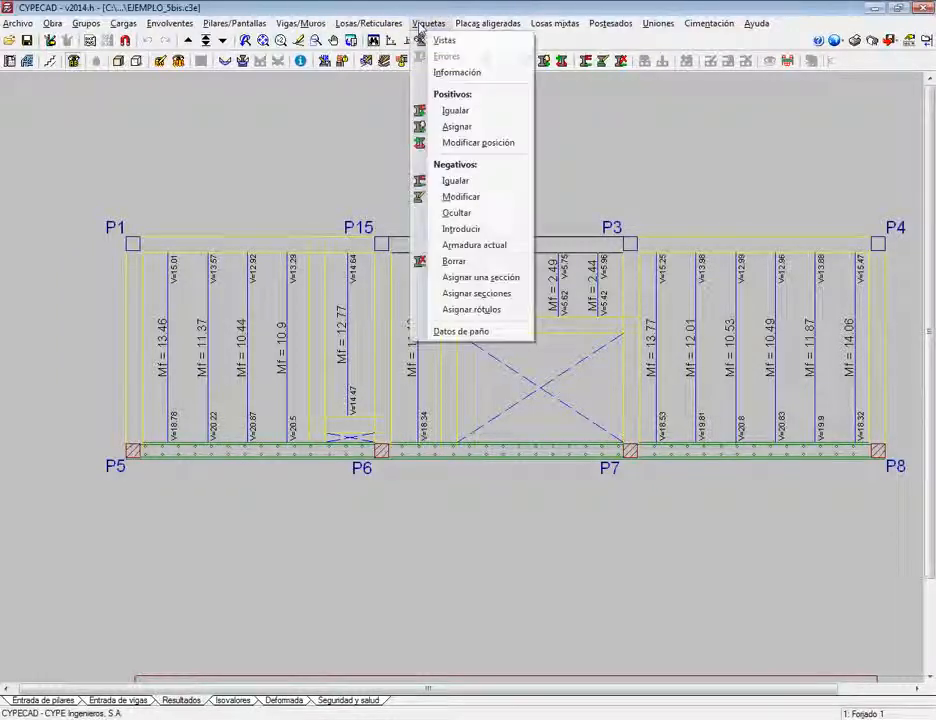
left_click(460, 112)
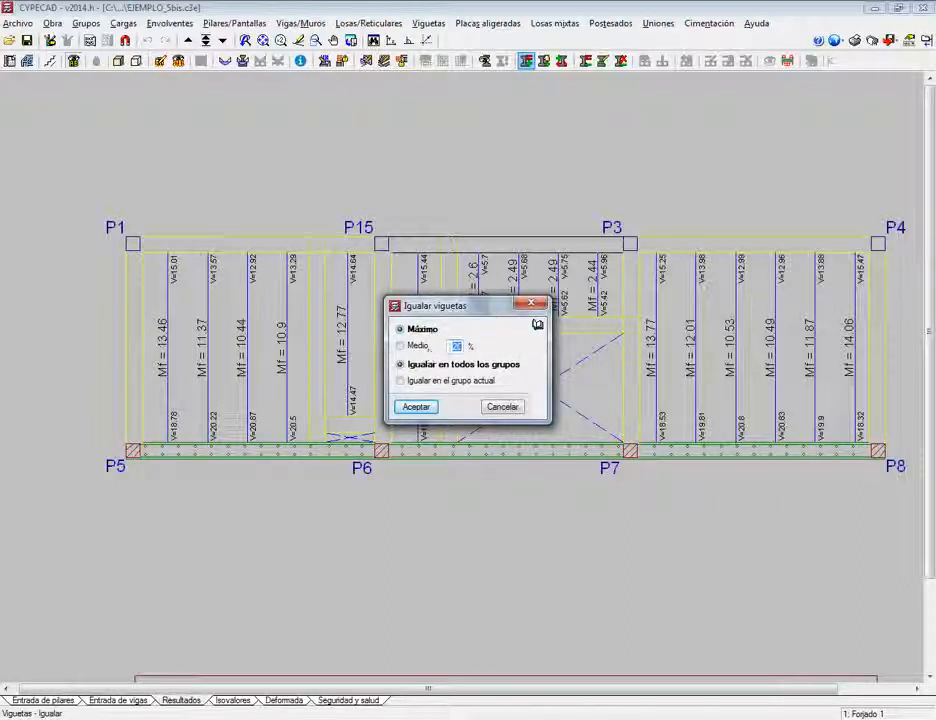
left_click(416, 407)
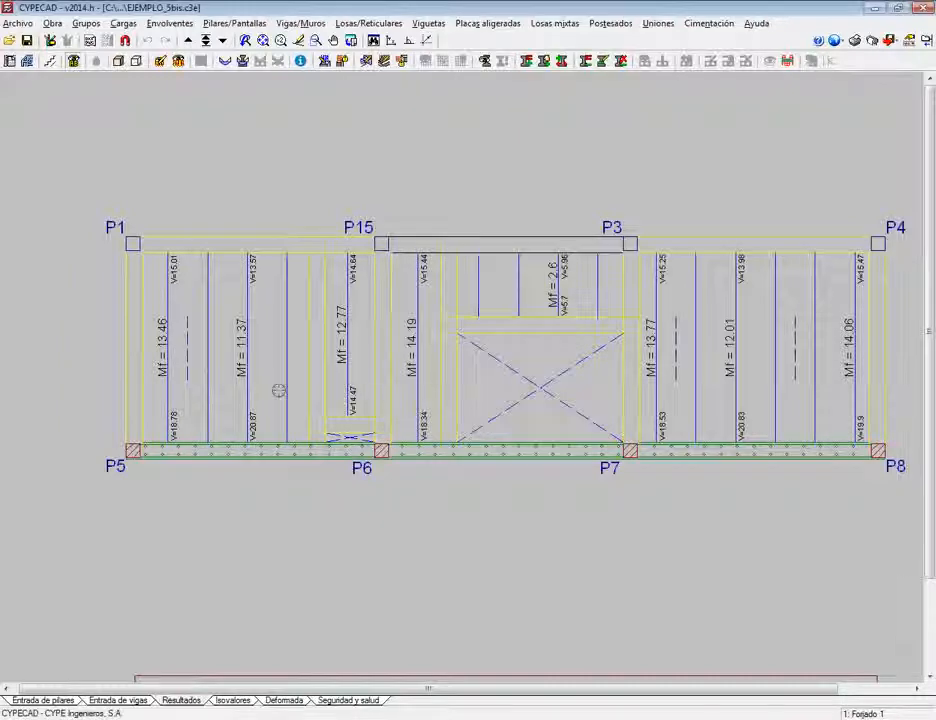
Step: Set the joist display to hide moments and shears and show the negative reinforcement
middle_click_drag(842, 380, 628, 373)
scroll(671, 374, "up", 2)
scroll(620, 373, "up", 2)
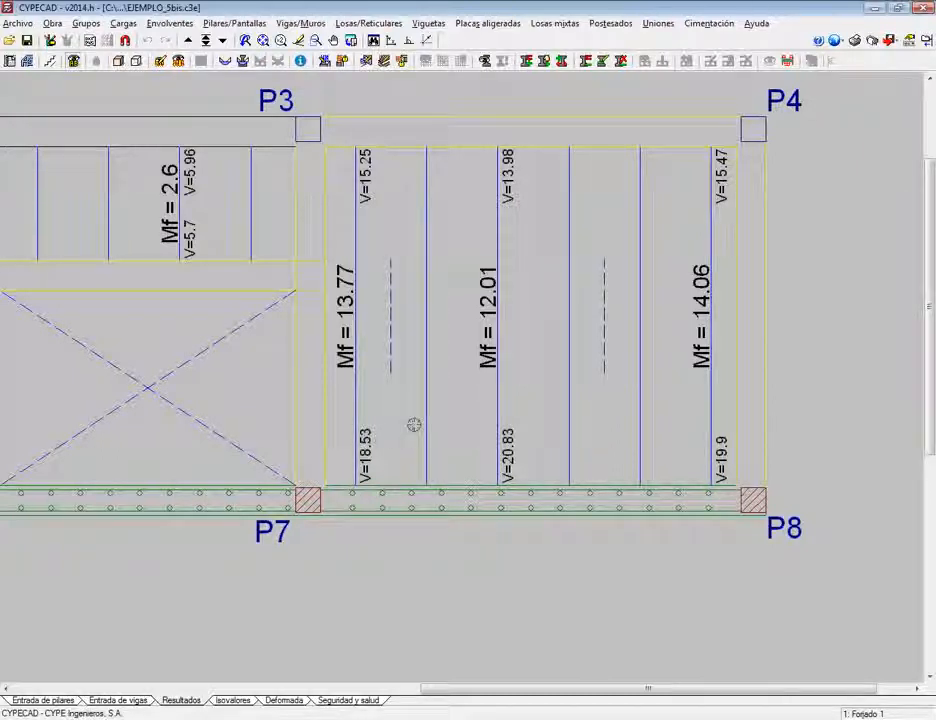
scroll(414, 425, "down", 3)
middle_click_drag(426, 425, 684, 411)
scroll(684, 411, "down", 1)
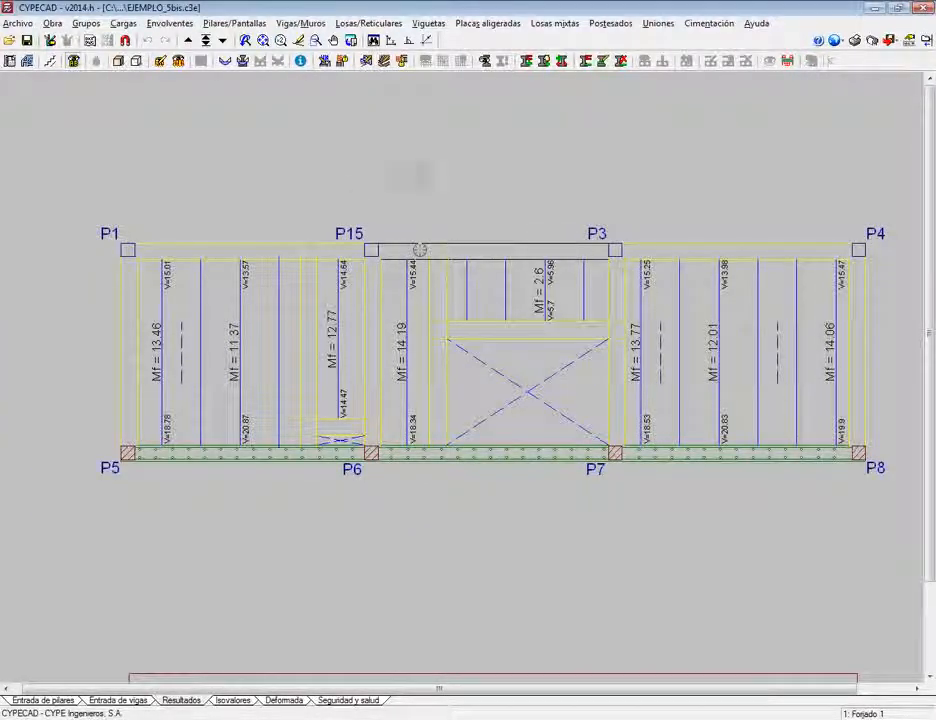
left_click(429, 23)
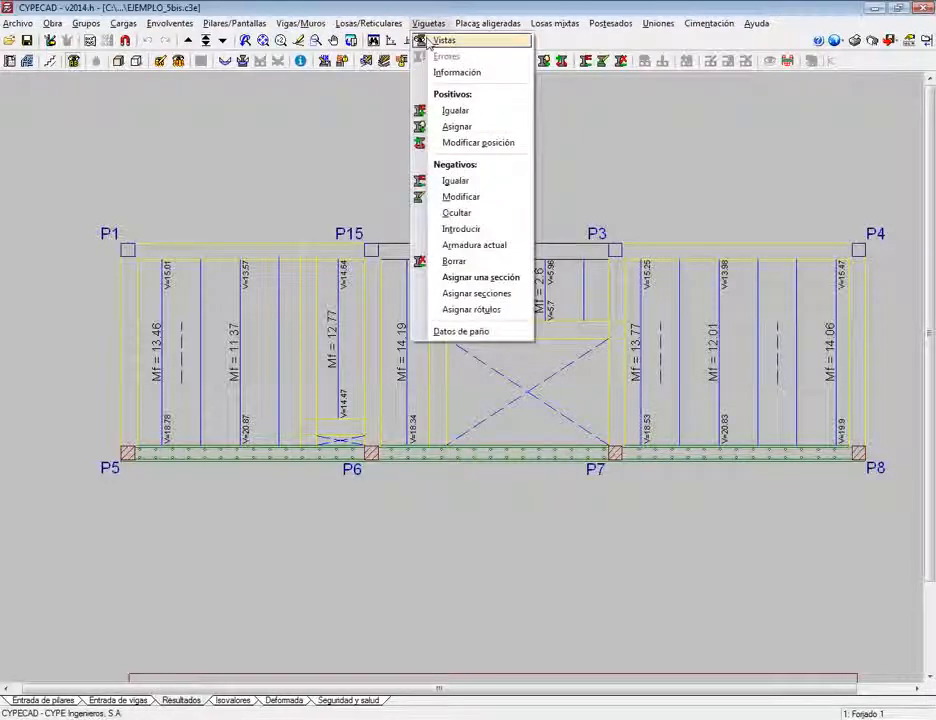
left_click(427, 40)
left_click(332, 202)
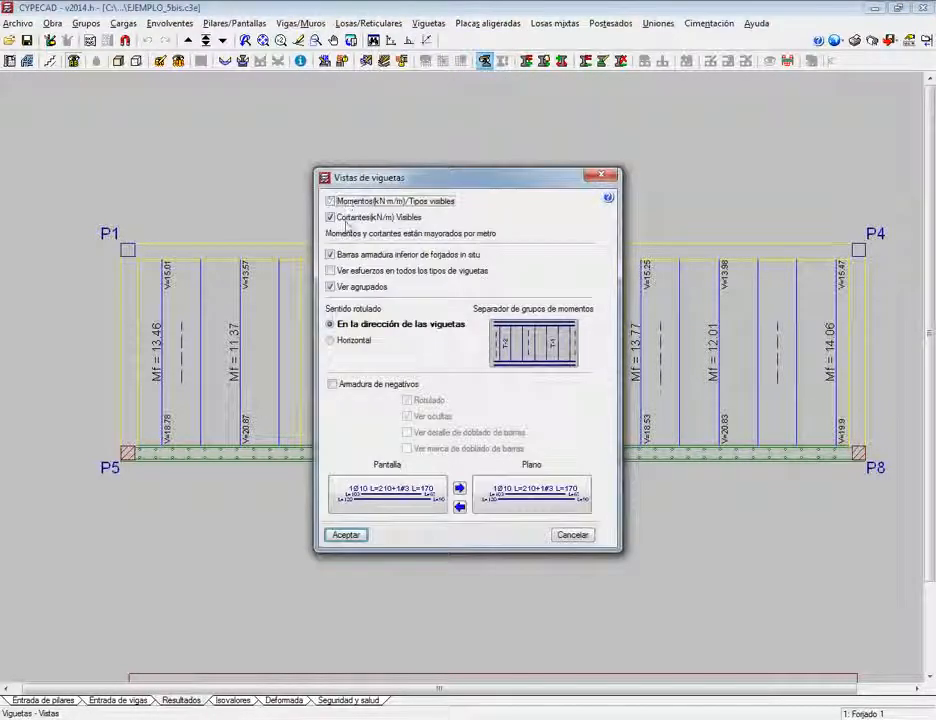
left_click(340, 218)
left_click(345, 385)
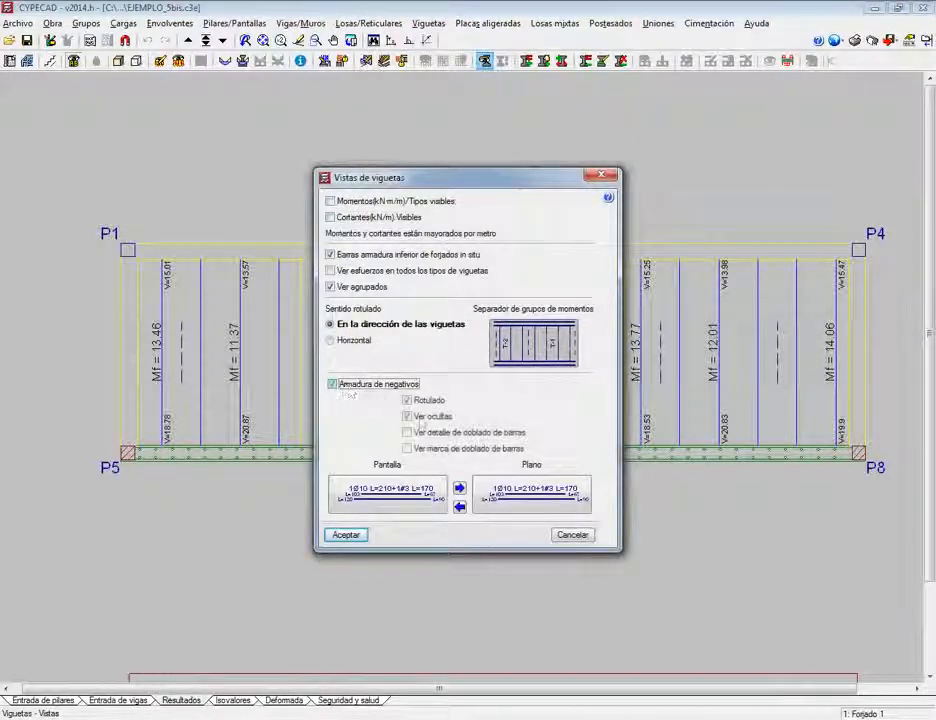
left_click(346, 535)
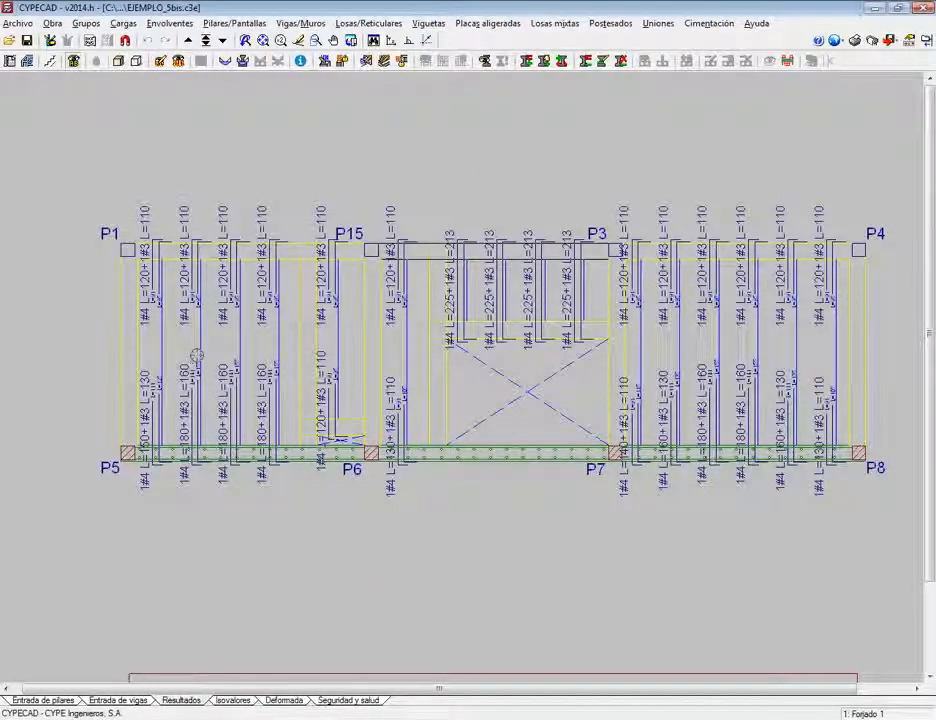
Step: Equalize the joists' negative reinforcement areas within a 30% difference, using mean areas and maximum lengths in all groups
scroll(212, 370, "up", 3)
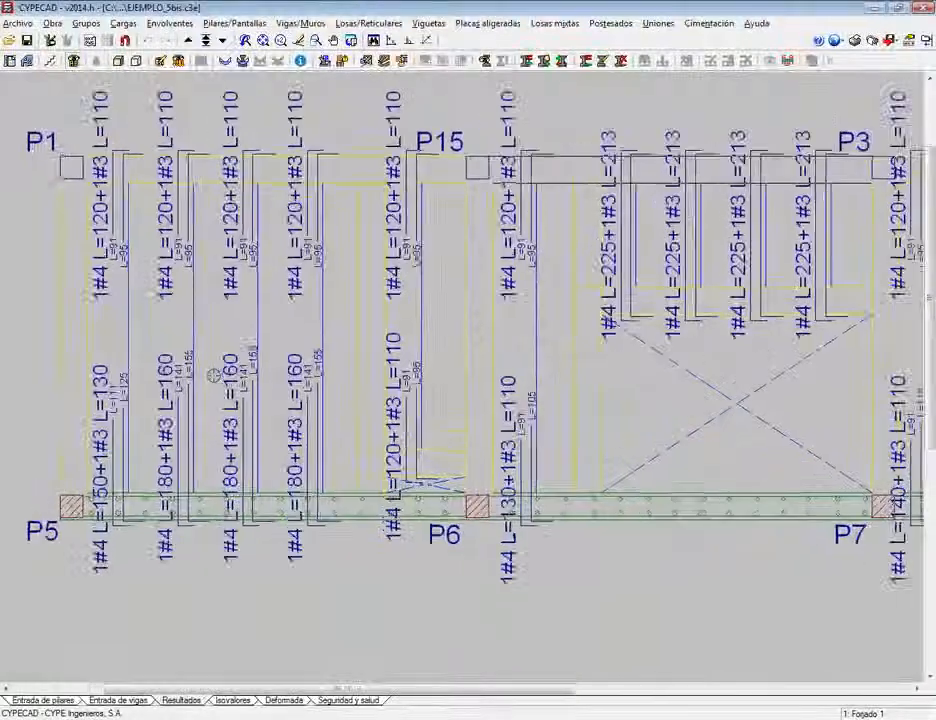
scroll(213, 376, "up", 1)
middle_click_drag(230, 343, 240, 455)
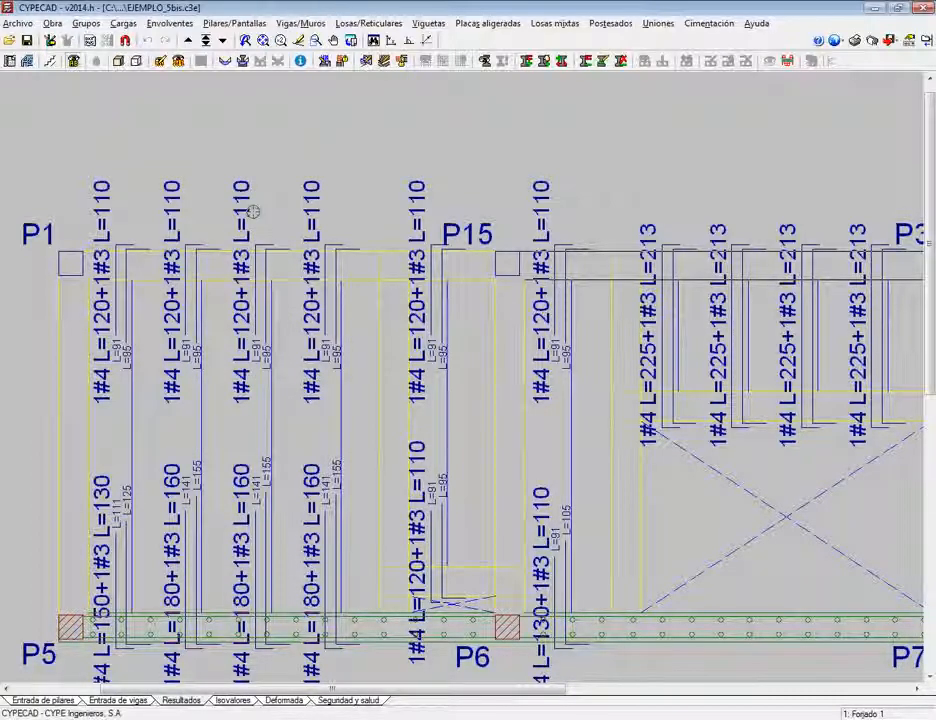
scroll(253, 211, "down", 2)
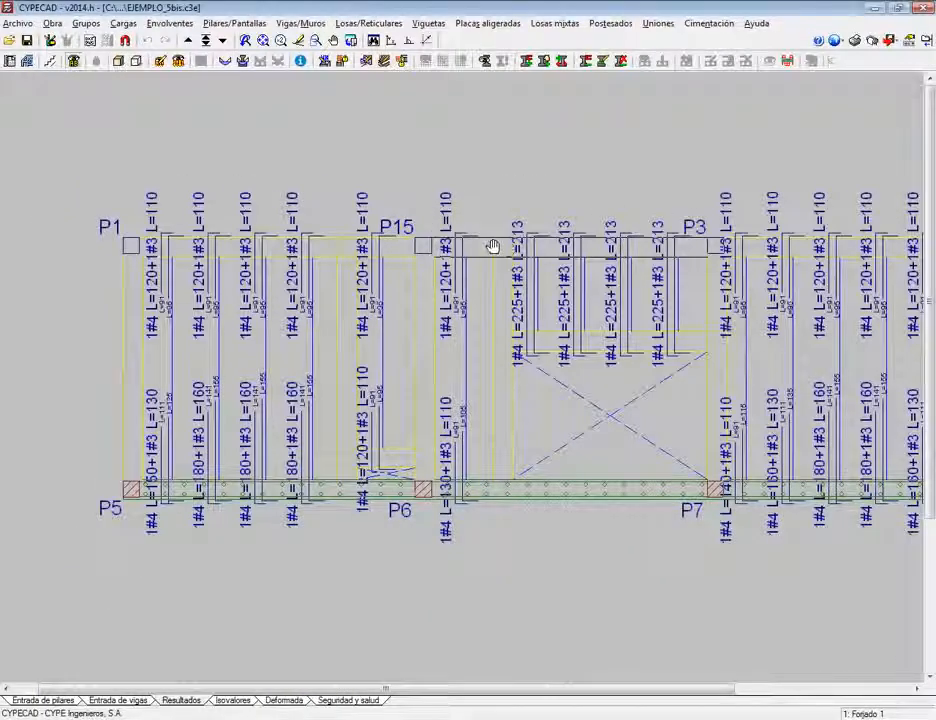
scroll(430, 240, "down", 2)
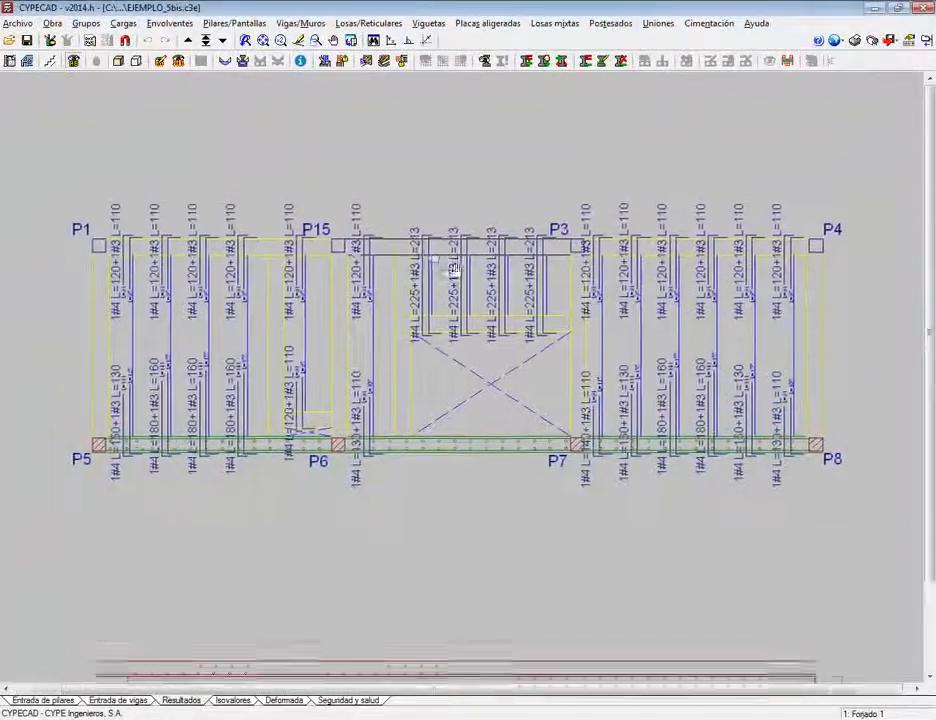
scroll(454, 268, "up", 2)
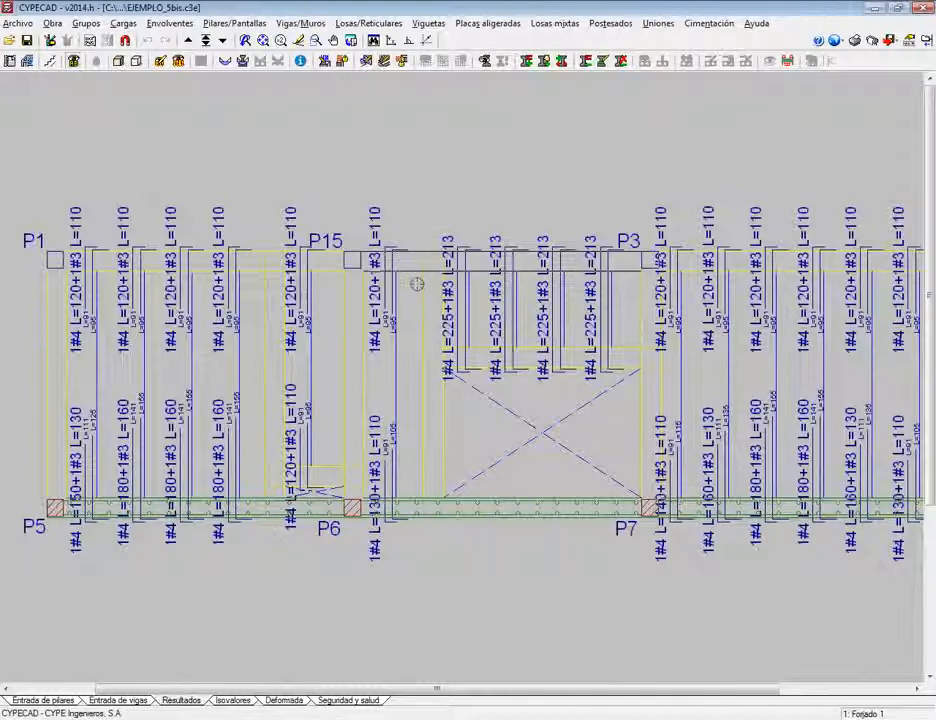
left_click(430, 23)
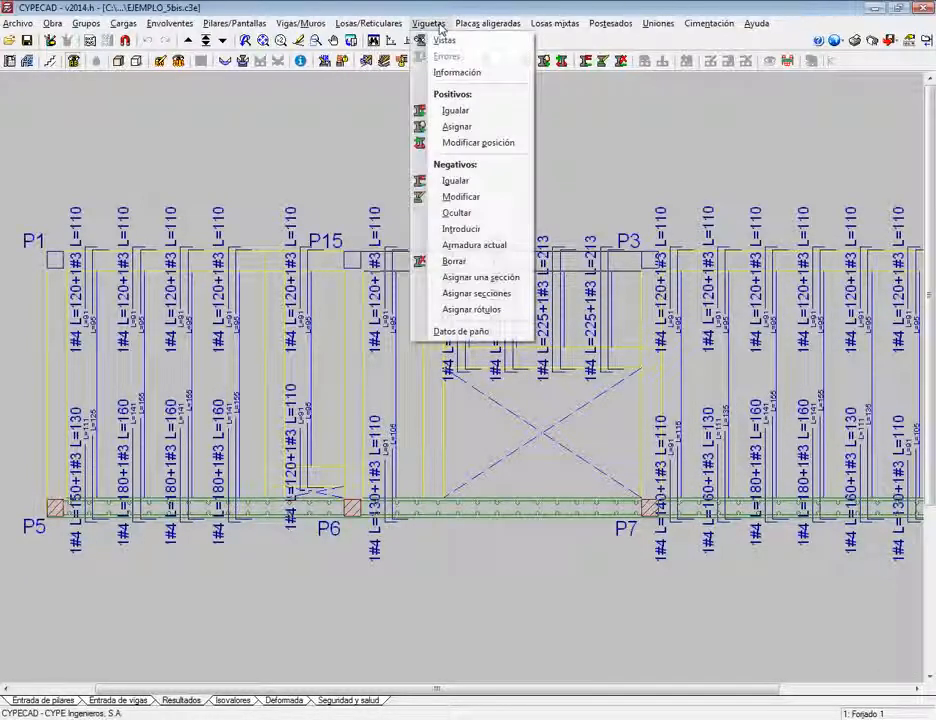
left_click(455, 180)
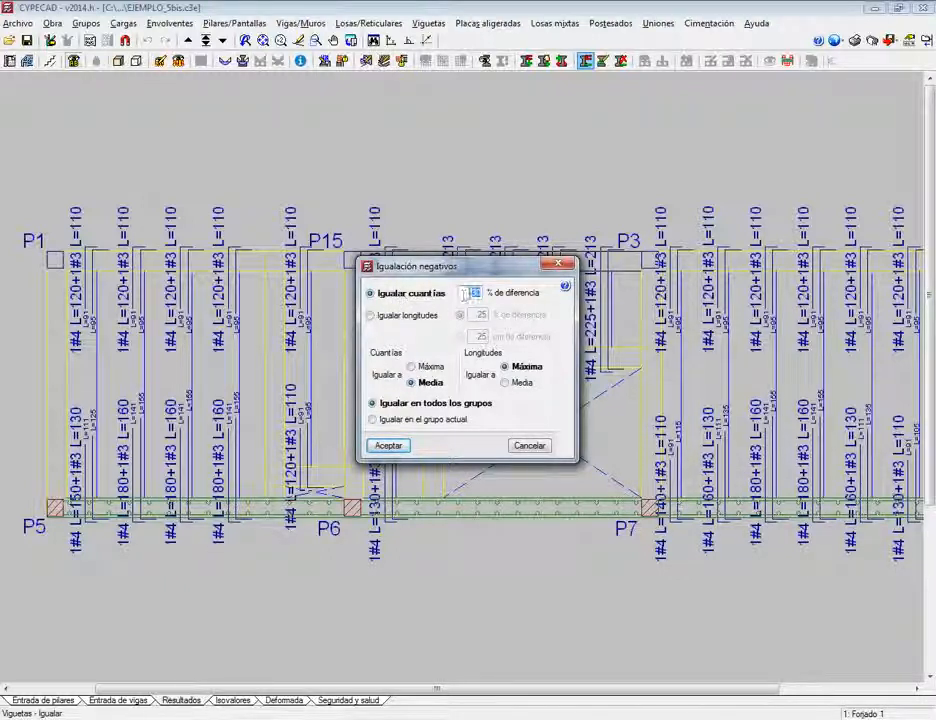
type("30")
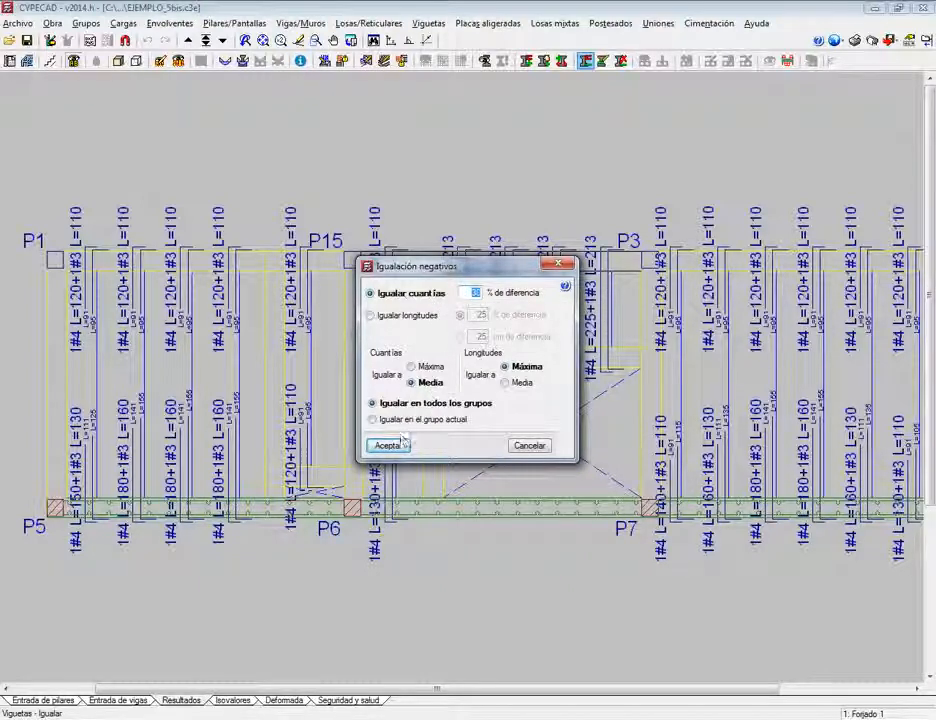
left_click(389, 445)
Step: Examine the equalized negative bars, especially those along the P3–P4 beam, and the rest of the floor
scroll(397, 448, "down", 3)
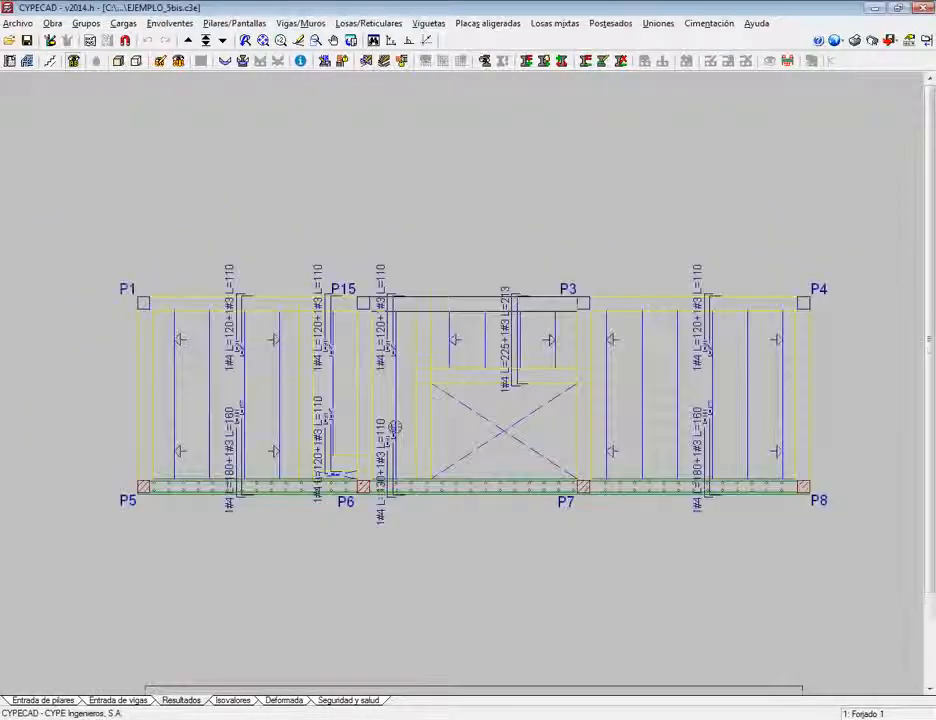
scroll(721, 394, "up", 3)
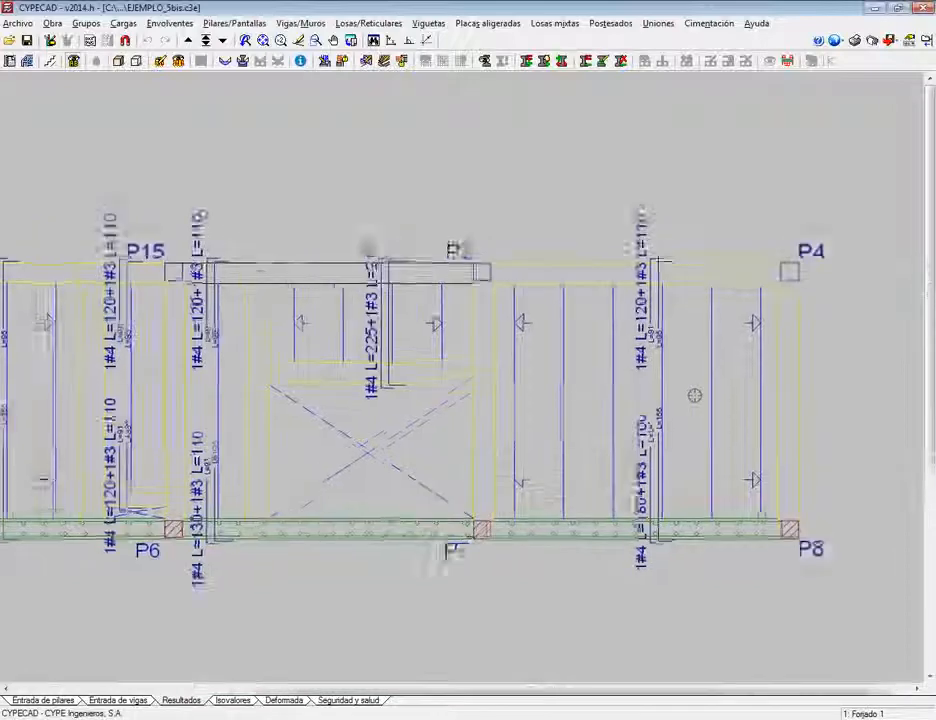
scroll(694, 396, "down", 1)
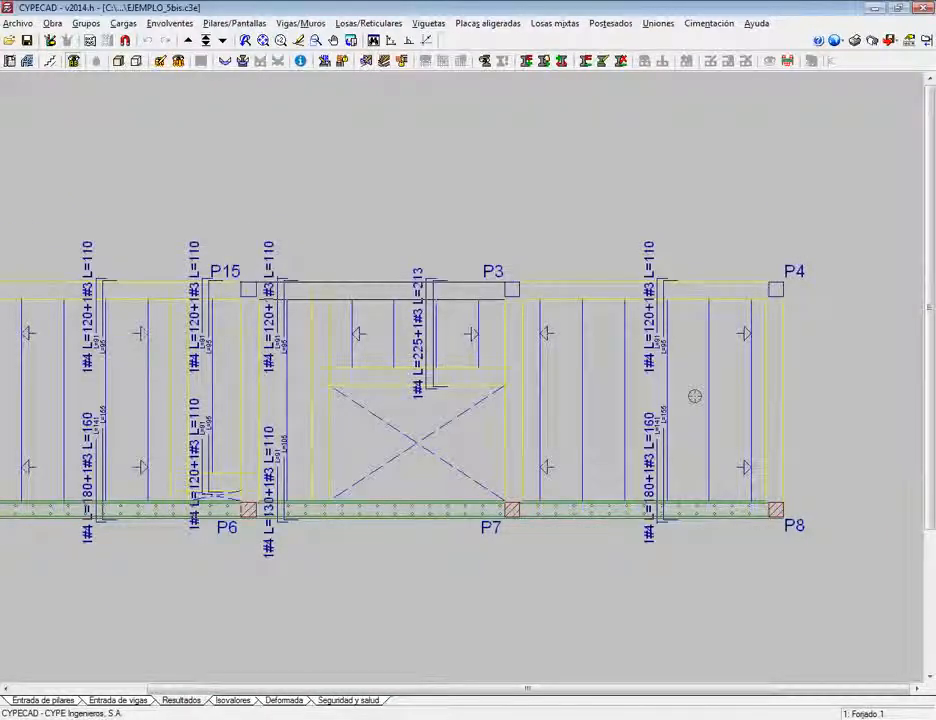
scroll(681, 404, "up", 3)
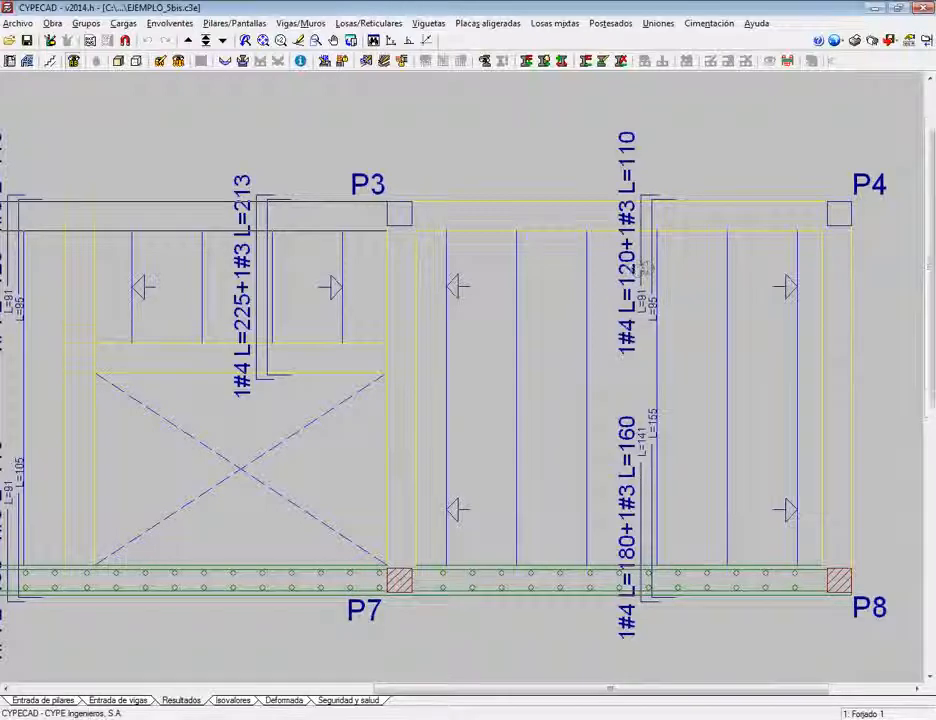
scroll(631, 268, "up", 2)
mouse_move(631, 268)
middle_mouse_down()
mouse_move(553, 366)
mouse_move(547, 424)
mouse_move(428, 422)
middle_mouse_up()
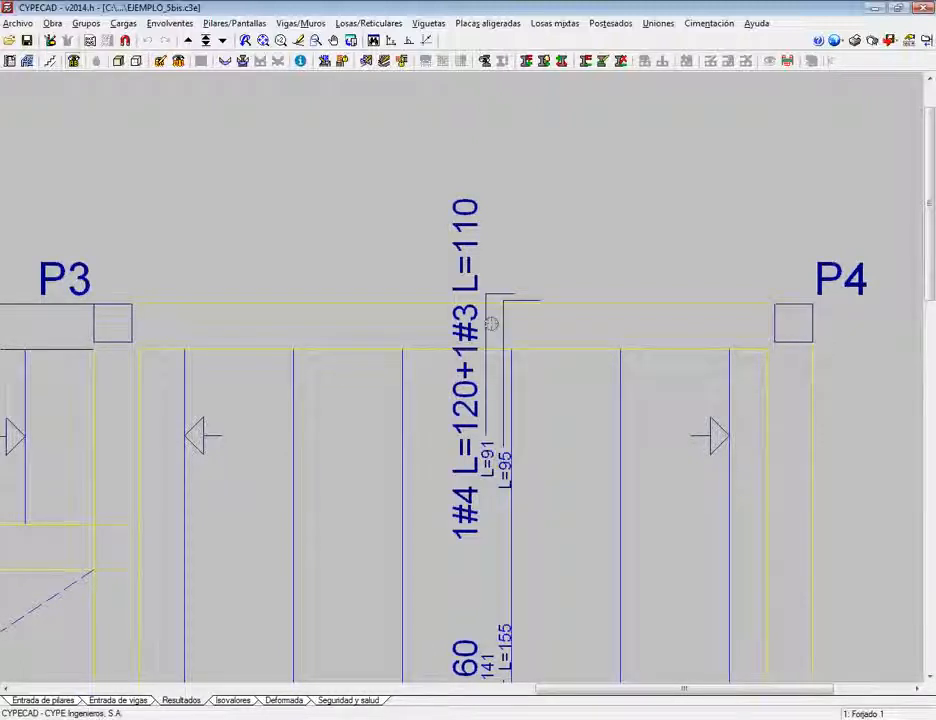
scroll(497, 265, "down", 5)
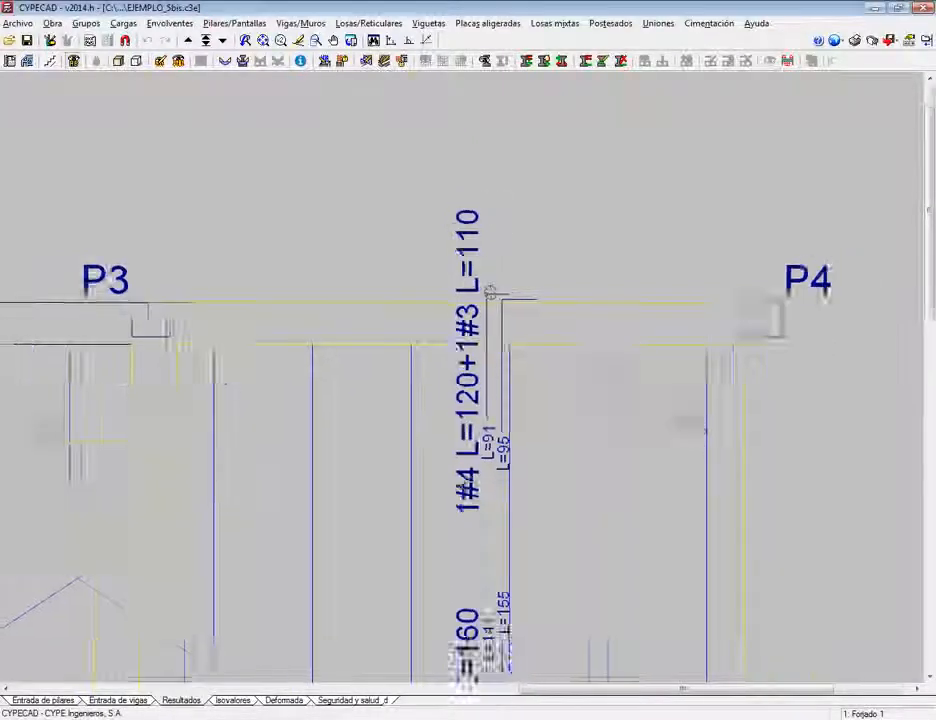
mouse_move(519, 321)
middle_mouse_down()
mouse_move(706, 307)
mouse_move(683, 286)
middle_mouse_up()
scroll(683, 286, "up", 2)
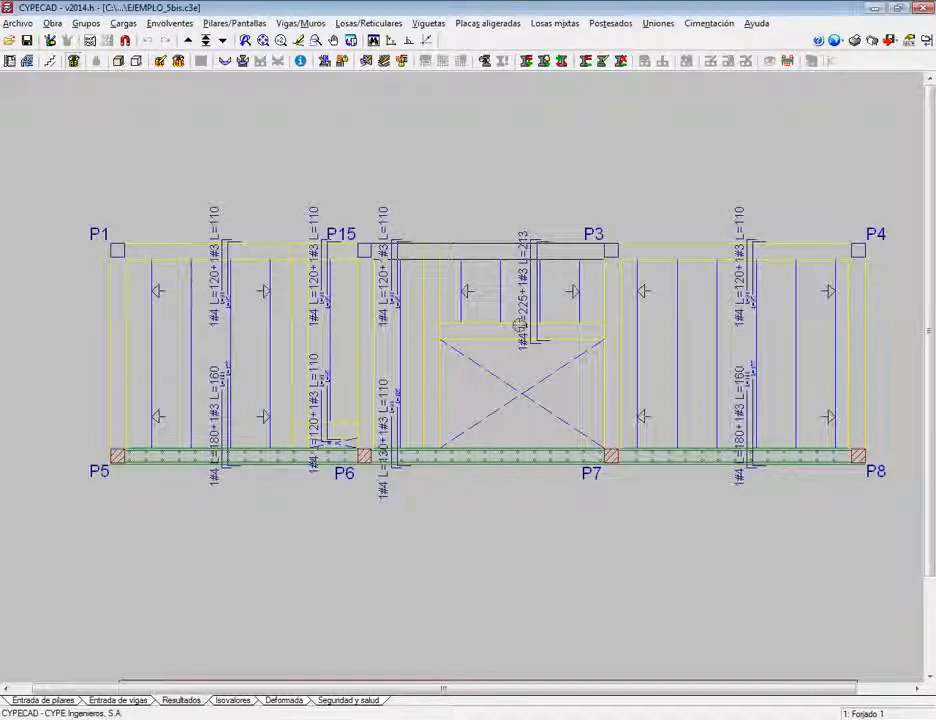
Step: Delete the negative joist reinforcement at the P3–P4 beam
left_click(438, 24)
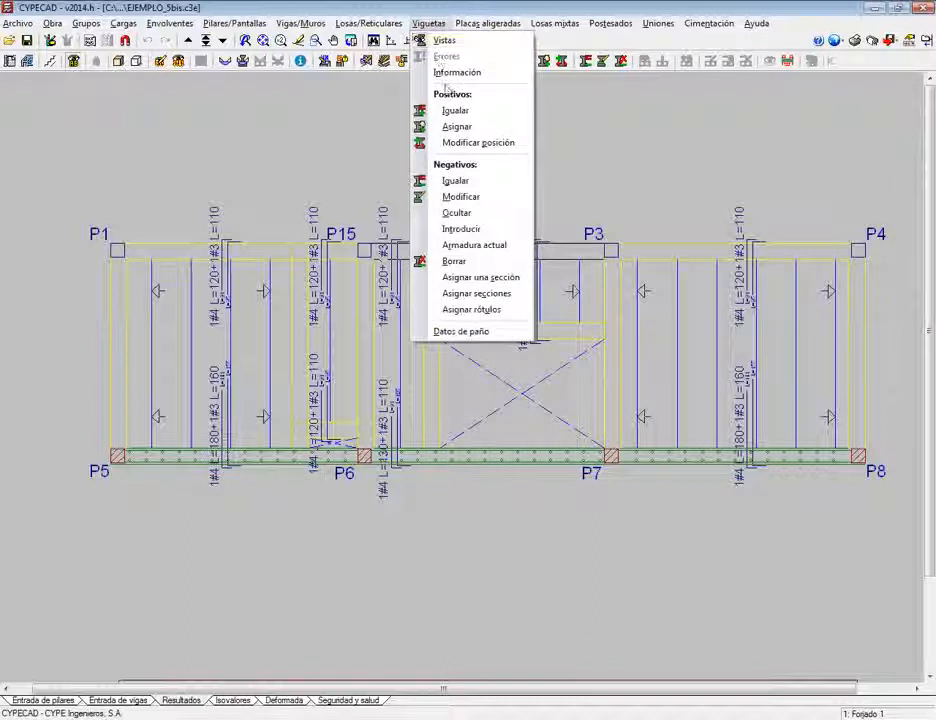
left_click(454, 261)
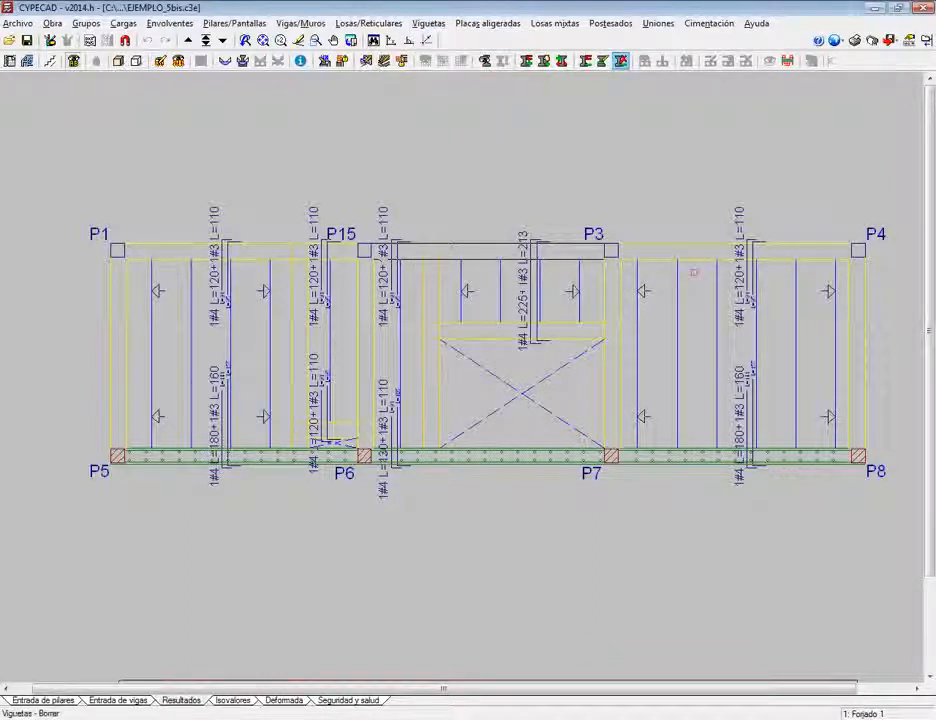
left_click(790, 204)
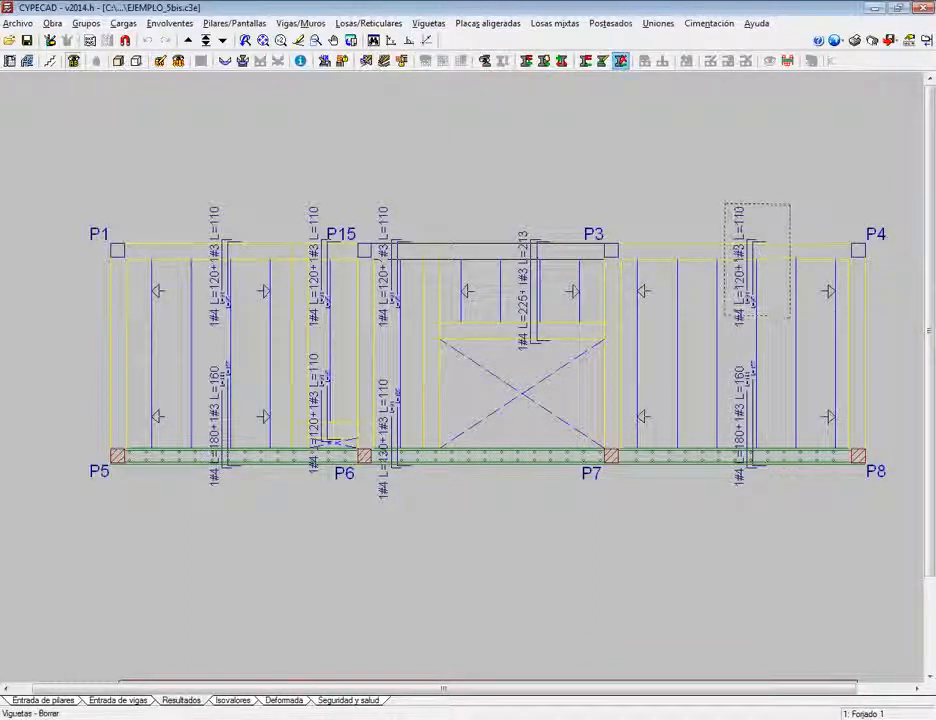
left_click(725, 321)
scroll(651, 327, "down", 2)
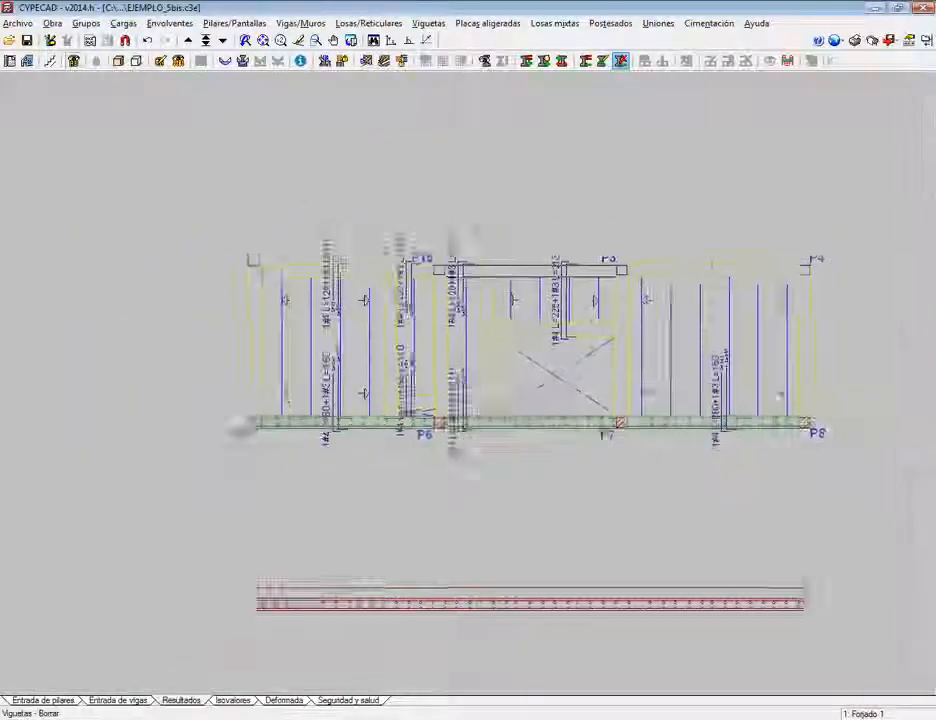
scroll(651, 327, "up", 2)
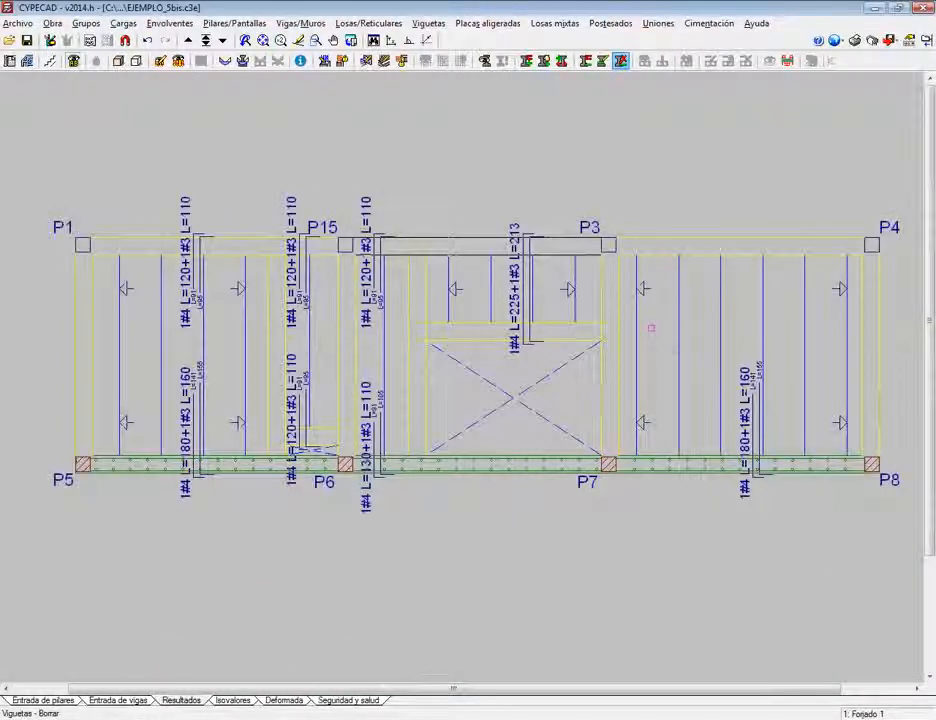
scroll(548, 514, "down", 1)
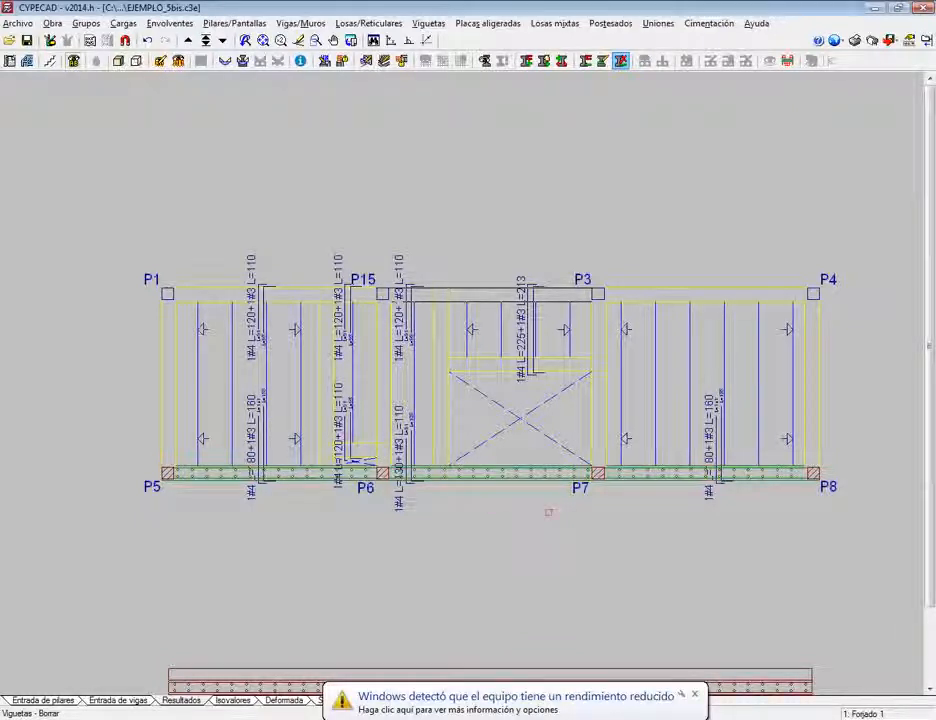
Step: Go up to the Forjado 2 floor plan and bring the whole slab into view
left_click(187, 44)
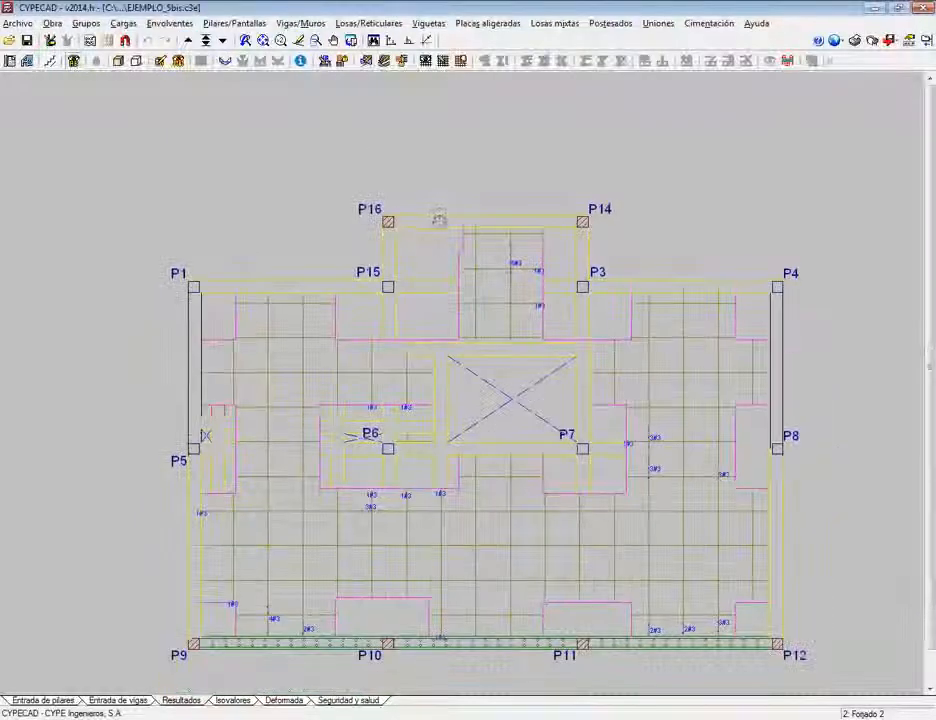
middle_click_drag(438, 237, 435, 212)
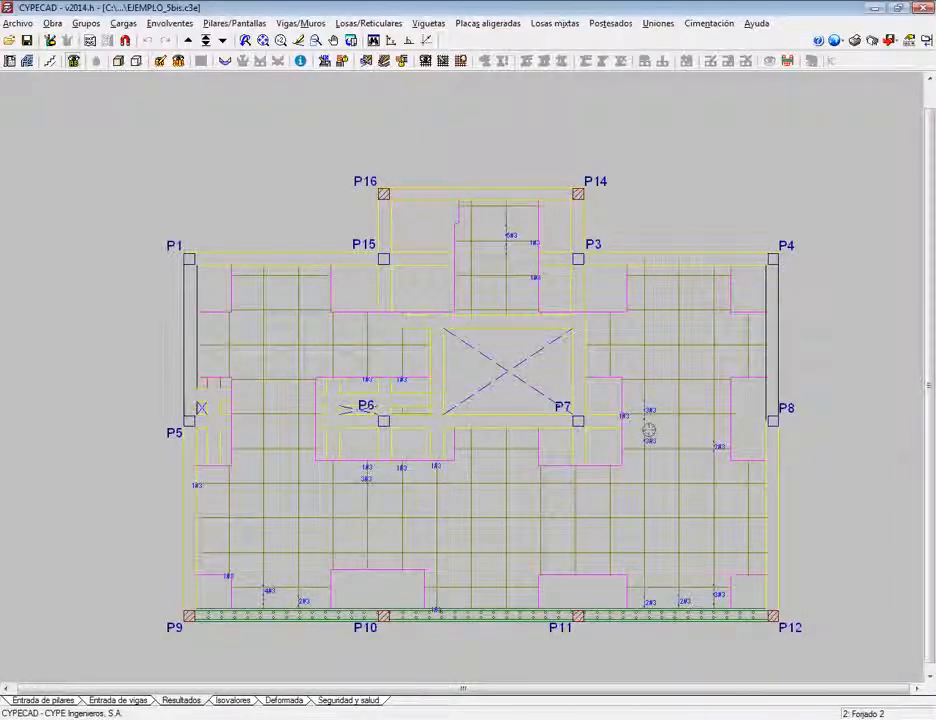
Step: Examine the punching and shear reinforcement in the ribs between P7 and P8 on Forjado 2
scroll(649, 428, "up", 3)
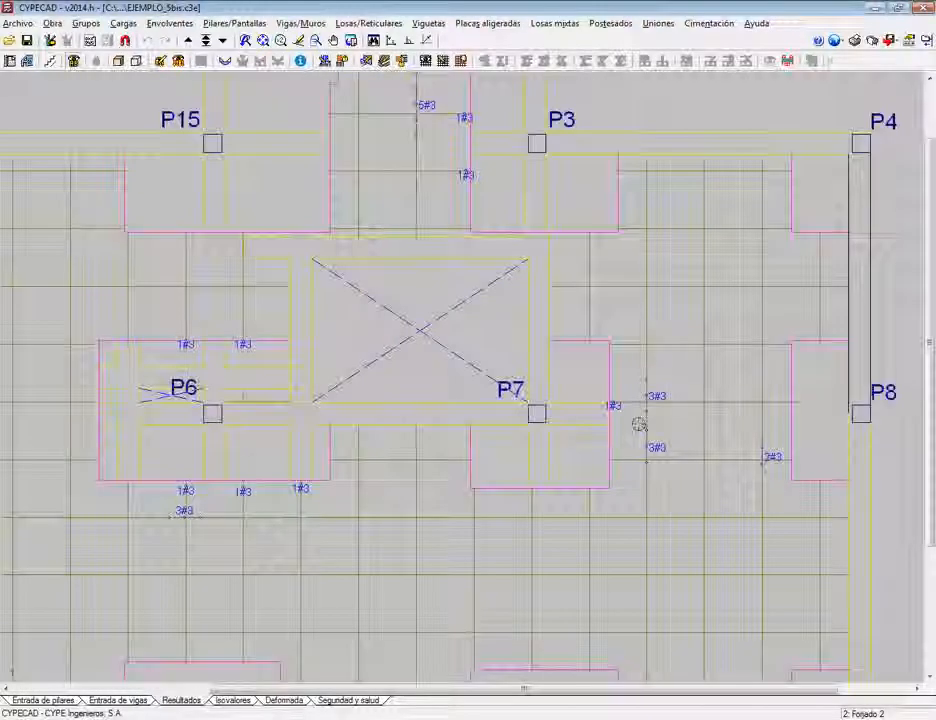
scroll(639, 424, "up", 5)
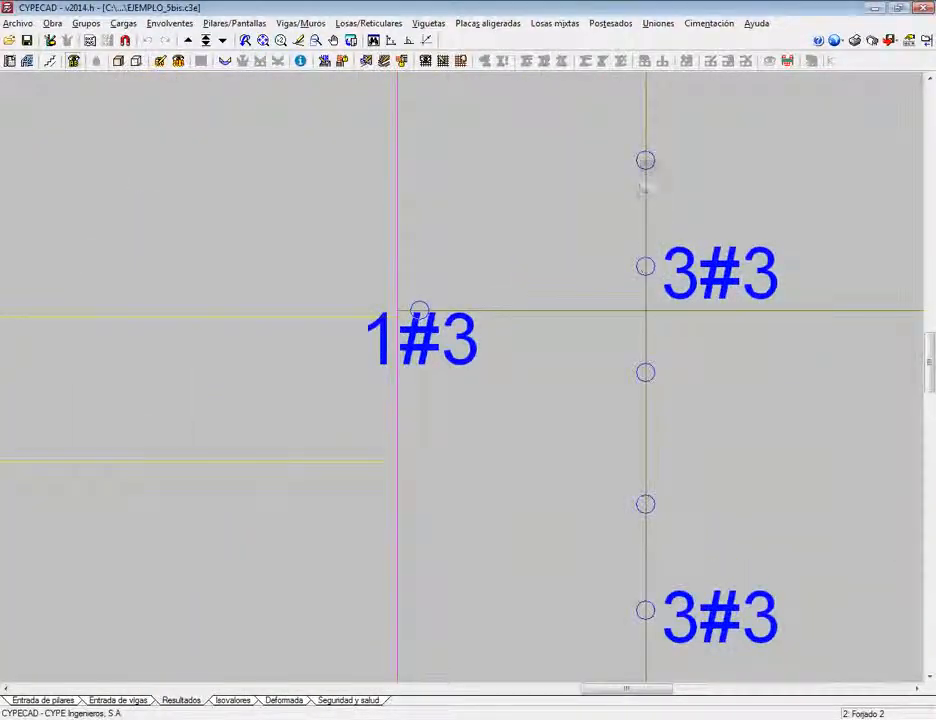
scroll(651, 397, "down", 2)
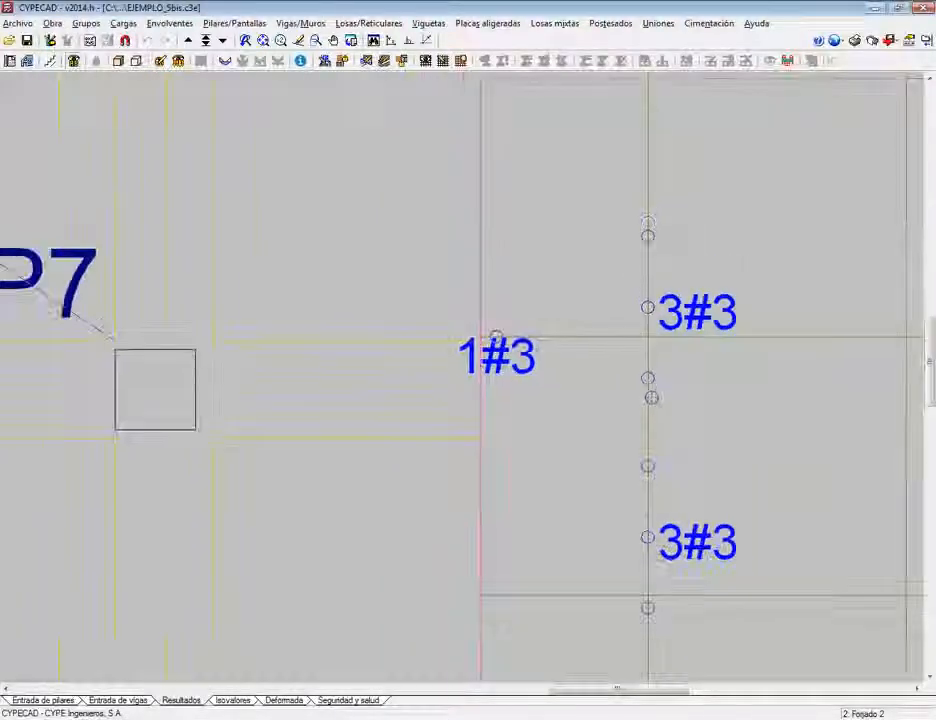
scroll(651, 397, "down", 4)
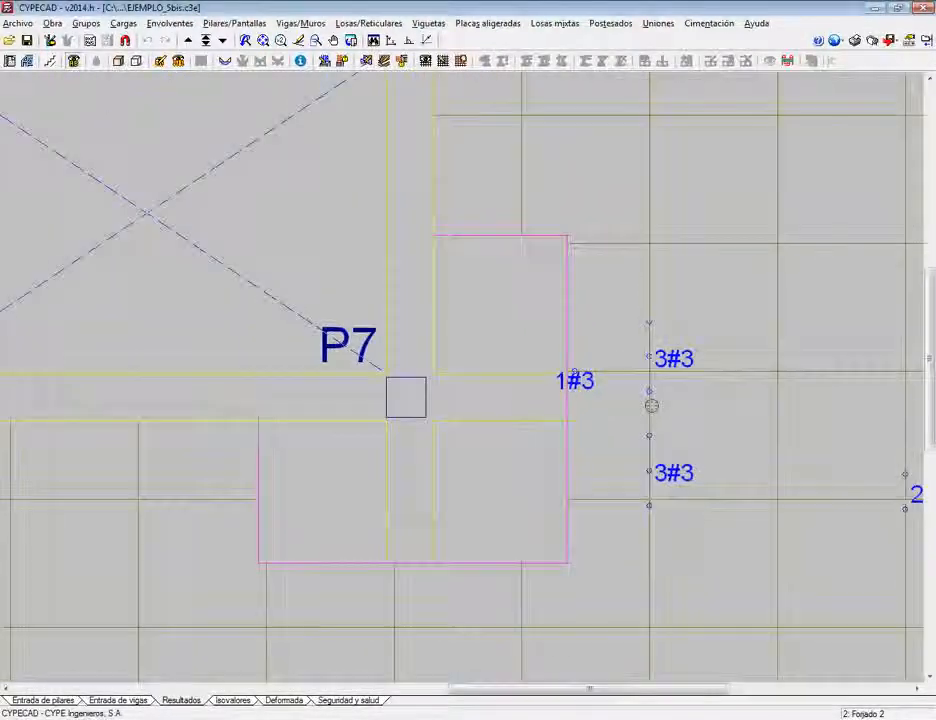
scroll(651, 405, "down", 4)
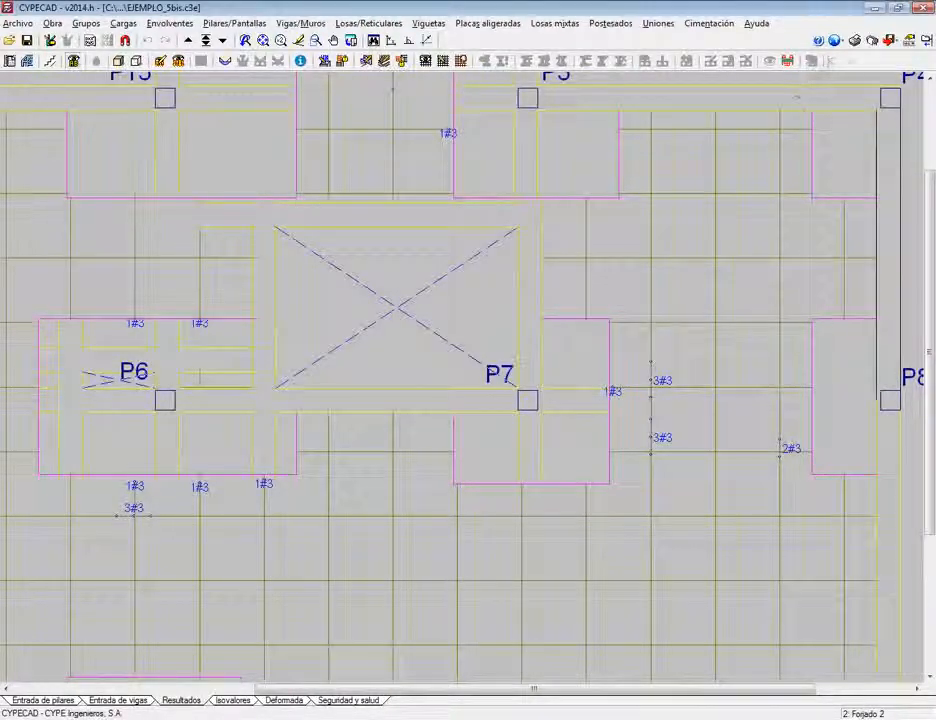
Step: Open the construction details library from the settings of the Despiece de pilares drawing and enlarge it to full screen
left_click(873, 42)
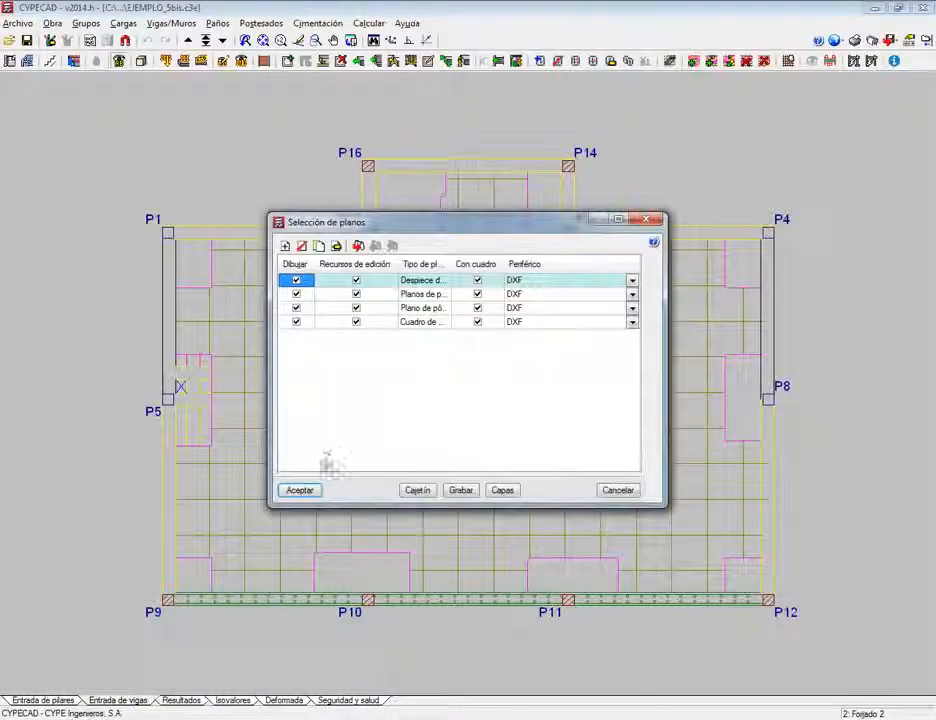
left_click(337, 247)
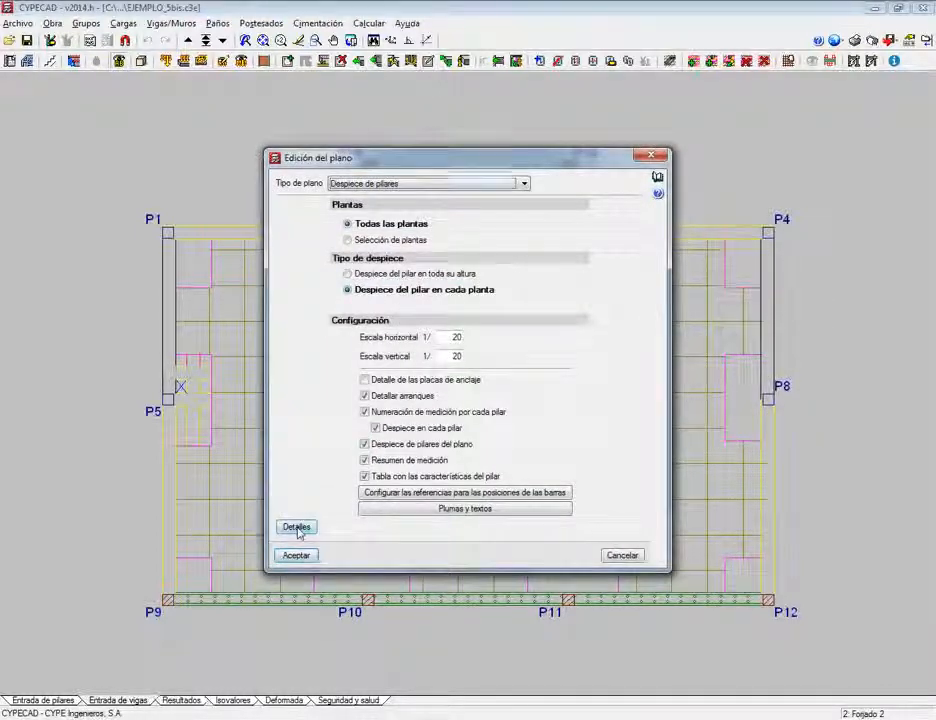
left_click(296, 527)
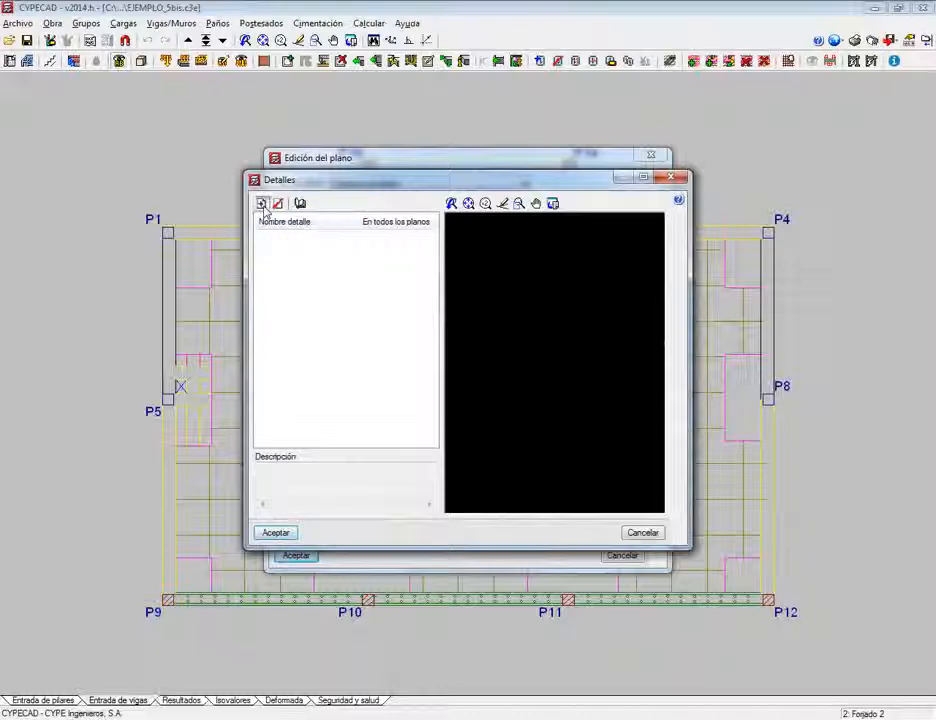
left_click(262, 204)
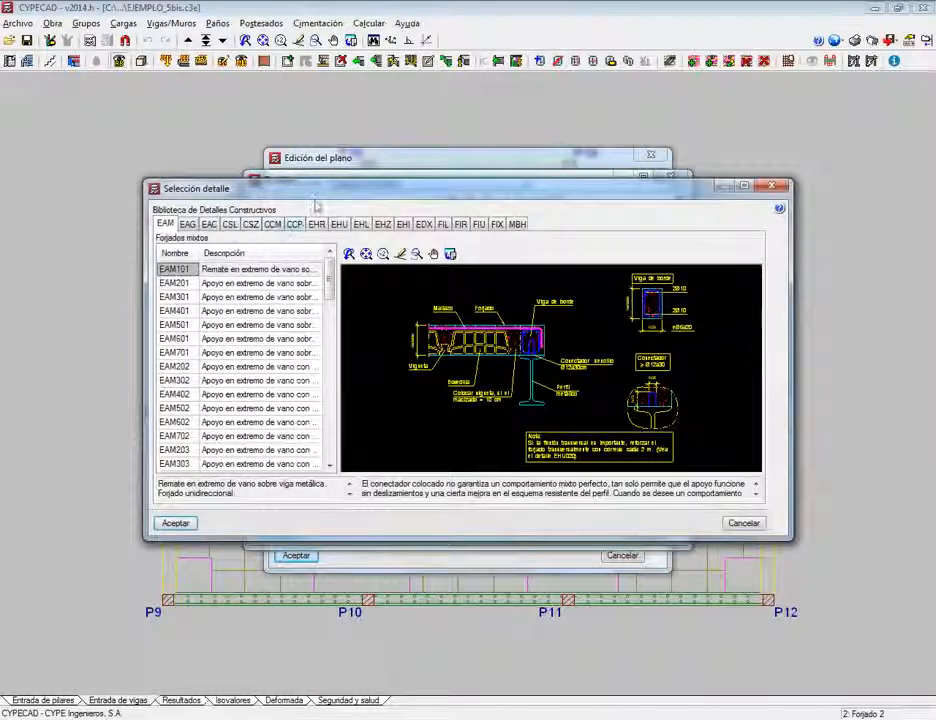
left_click_drag(315, 204, 325, 131)
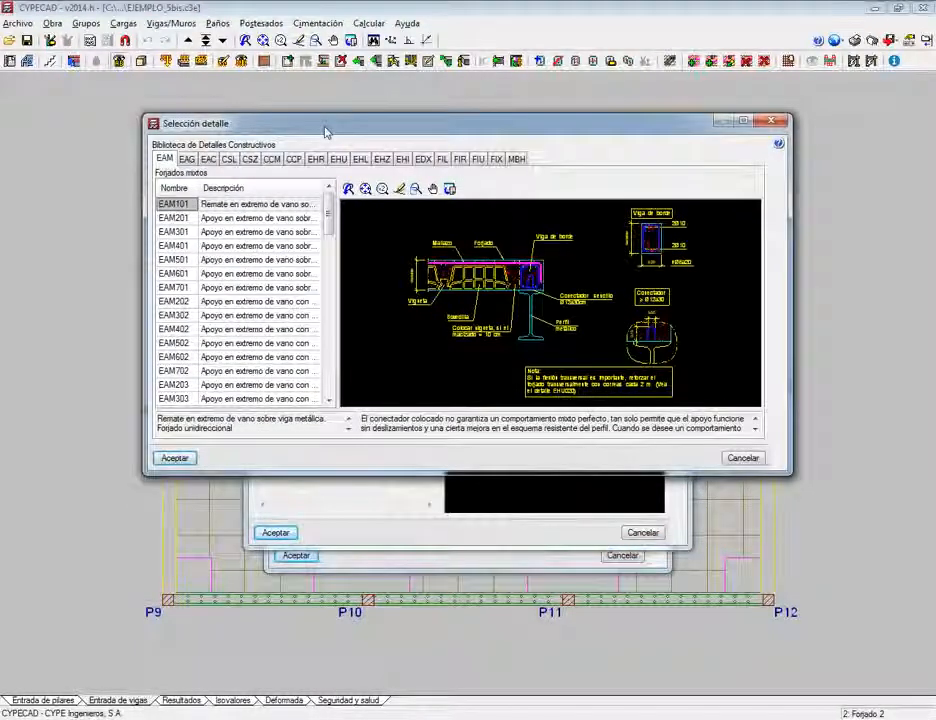
double_click(324, 131)
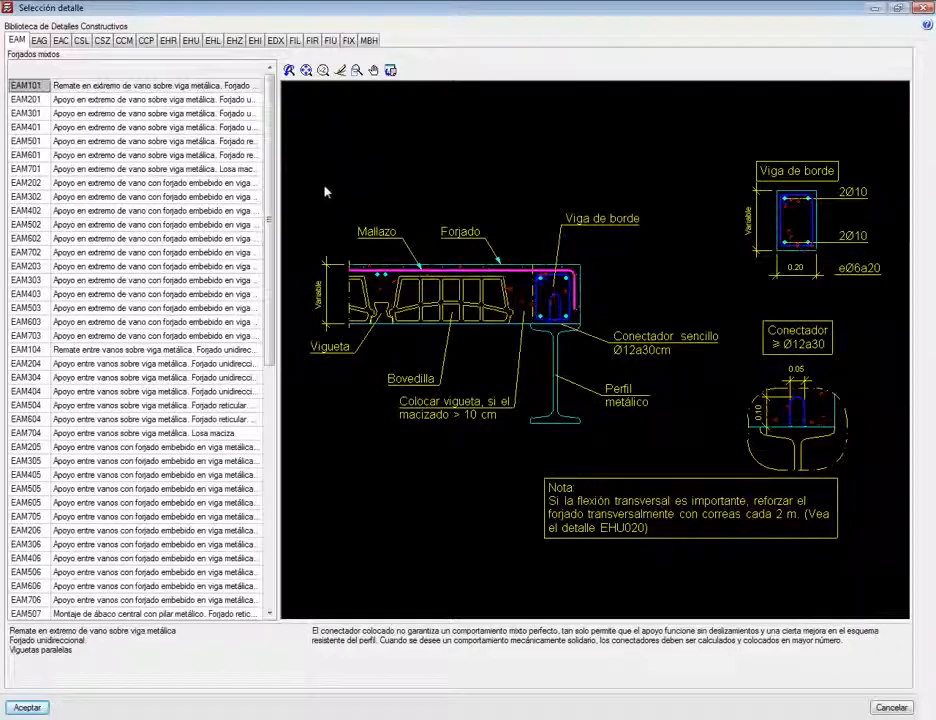
Step: Examine waffle-slab detail EHR840 on rib shear reinforcement, then close the library and drawing settings without adding it
left_click(168, 42)
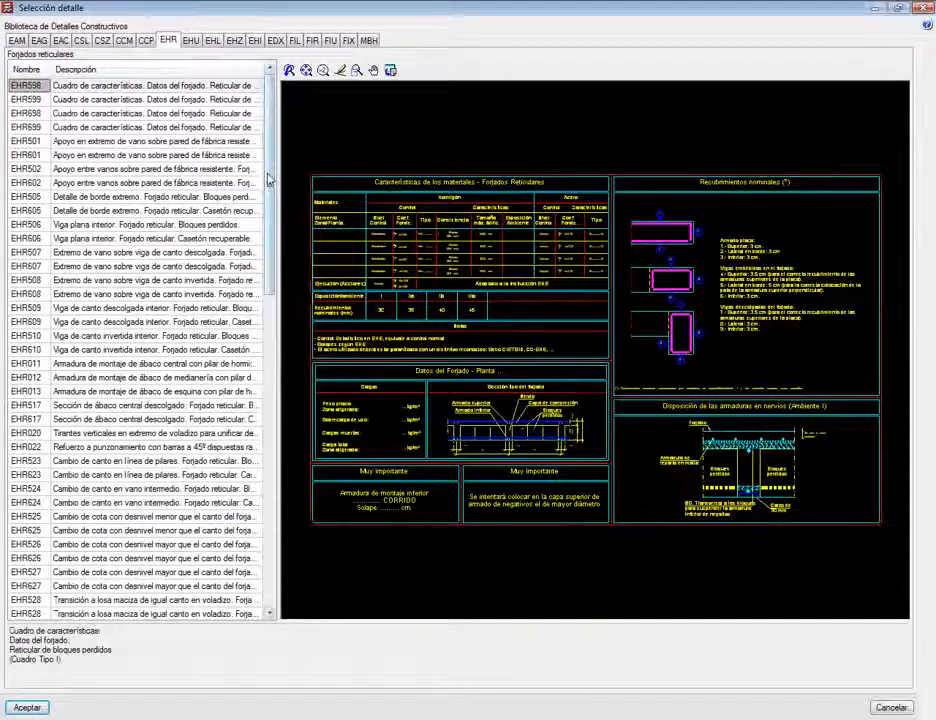
left_click_drag(268, 180, 272, 380)
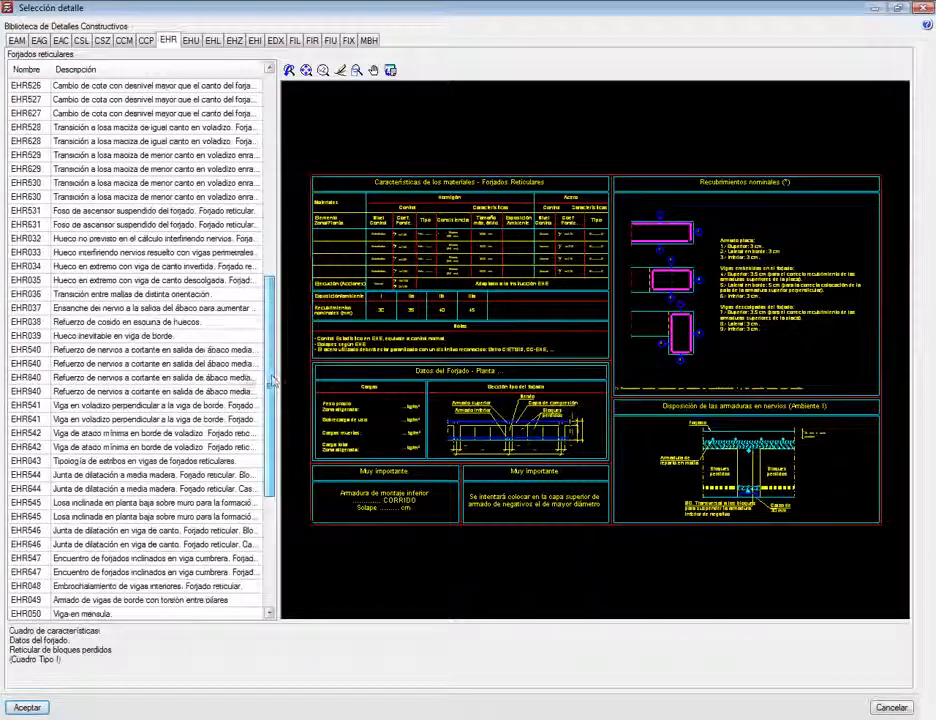
left_click(28, 378)
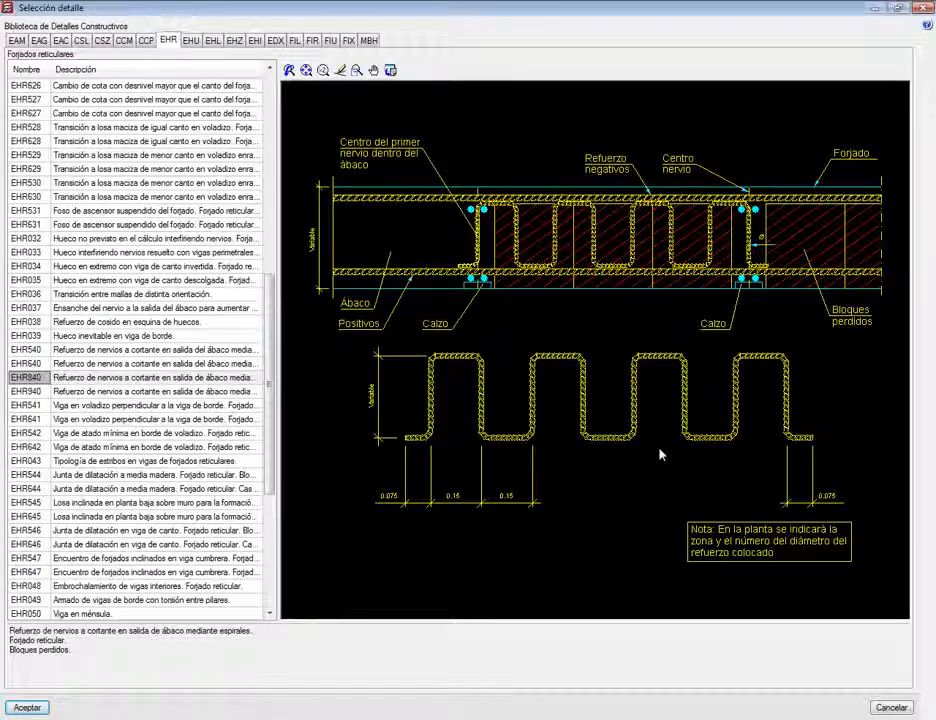
scroll(659, 455, "up", 3)
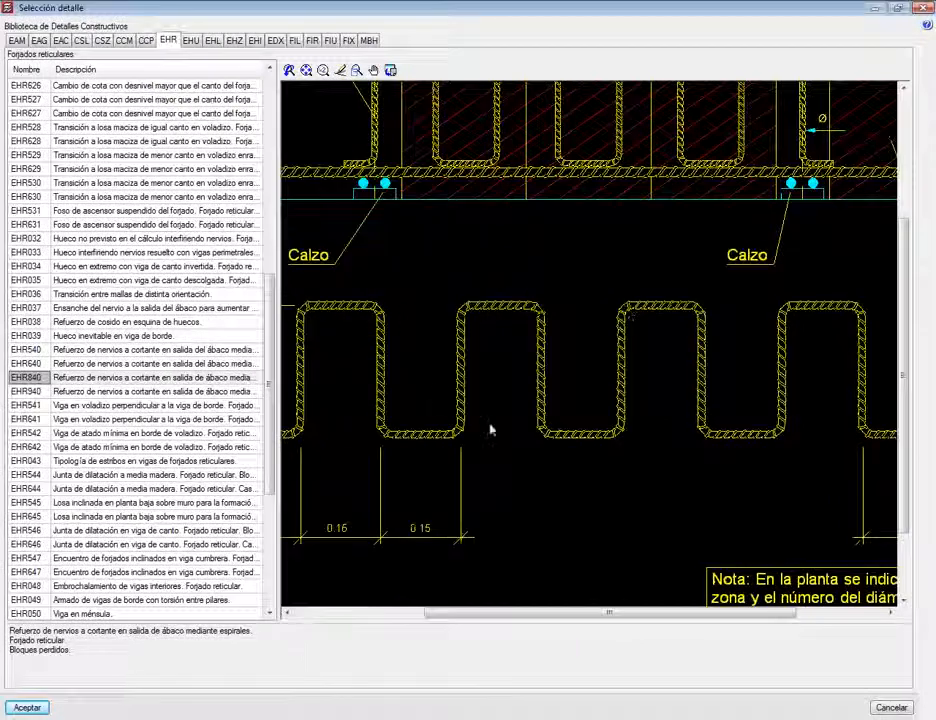
scroll(660, 338, "down", 1)
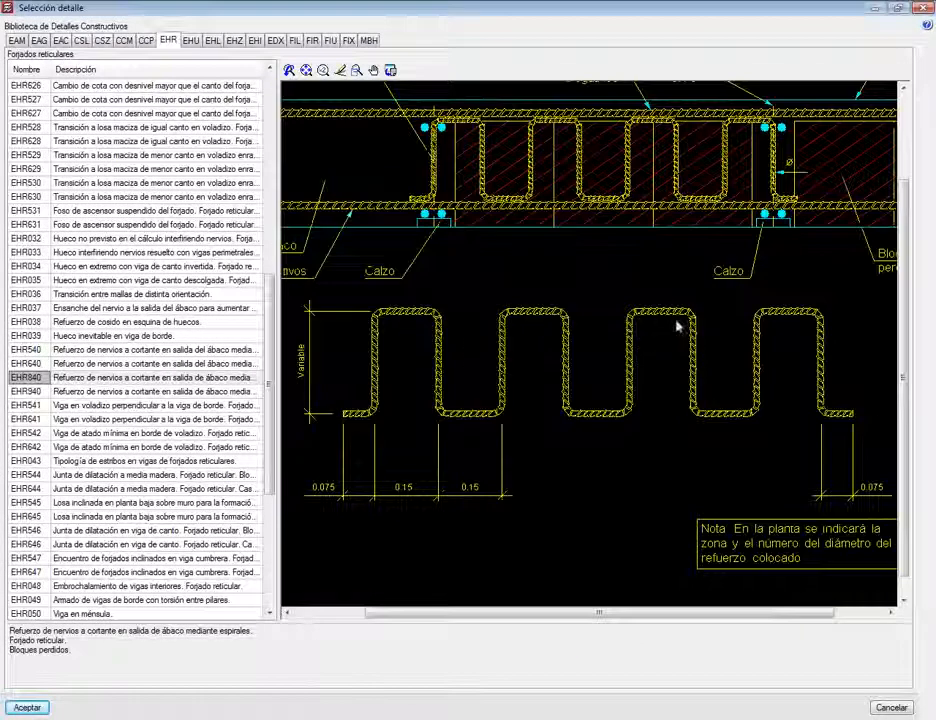
left_click(922, 8)
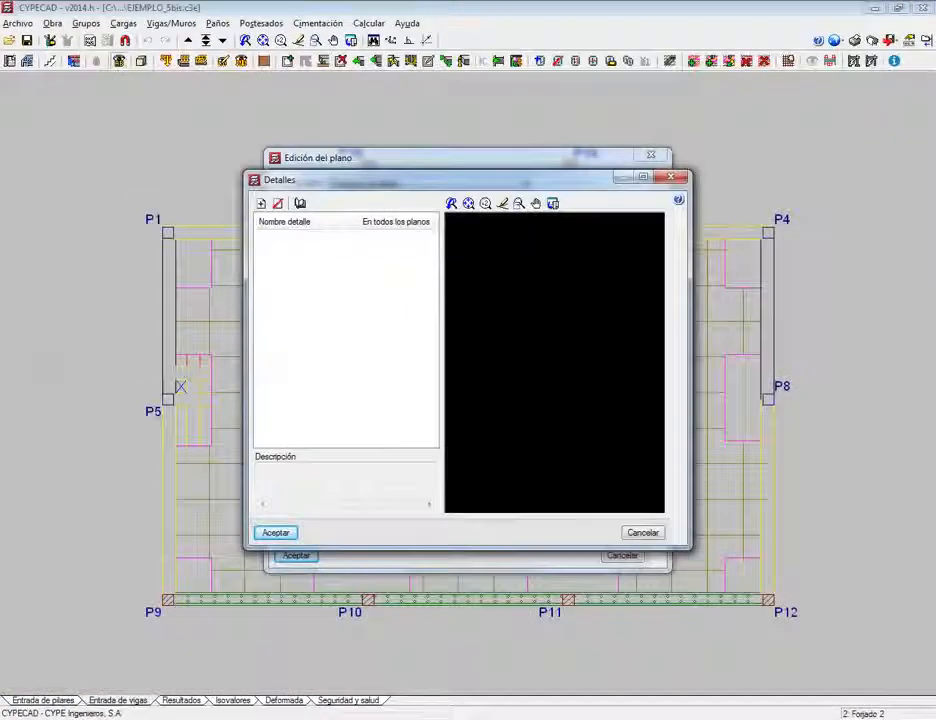
left_click(672, 176)
left_click(654, 157)
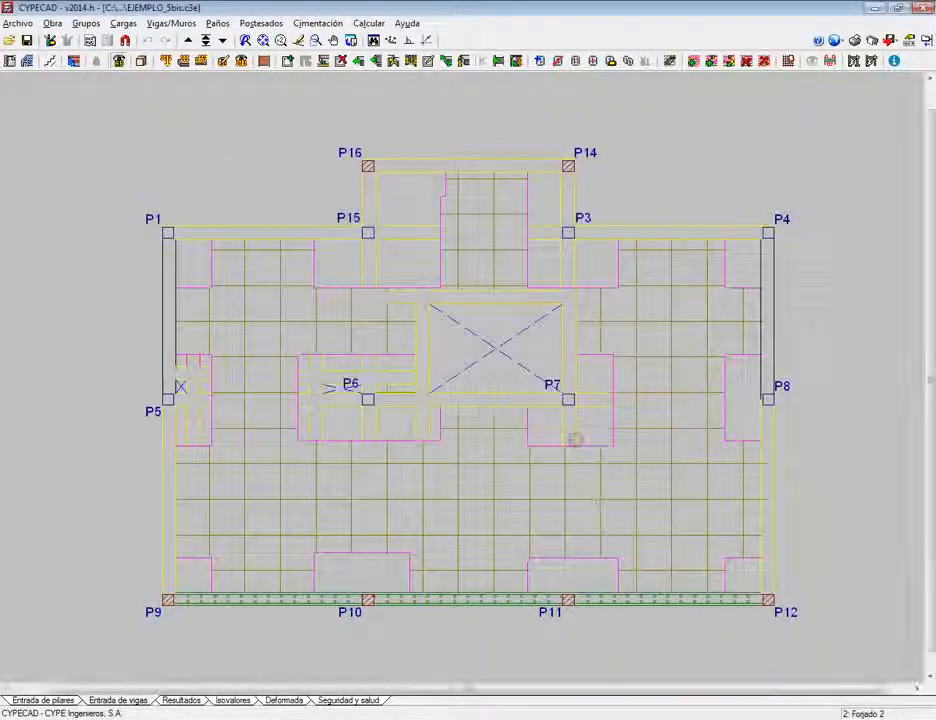
Step: Return to the Forjado 2 results and examine the shear reinforcement around the solid zone at P7
scroll(574, 432, "up", 1)
left_click(178, 700)
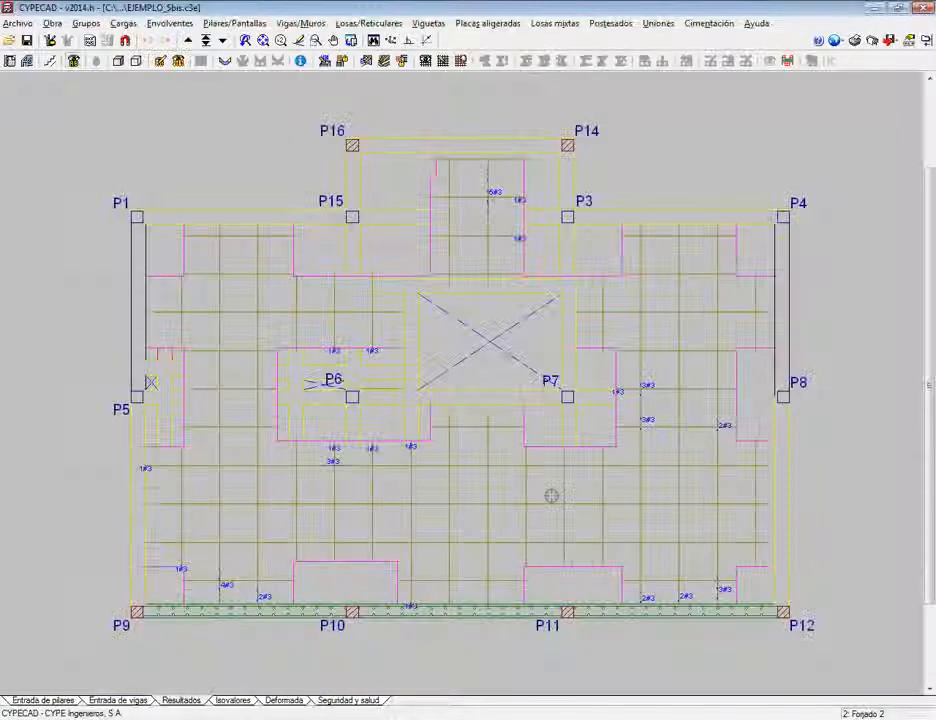
scroll(665, 388, "up", 4)
scroll(664, 385, "up", 4)
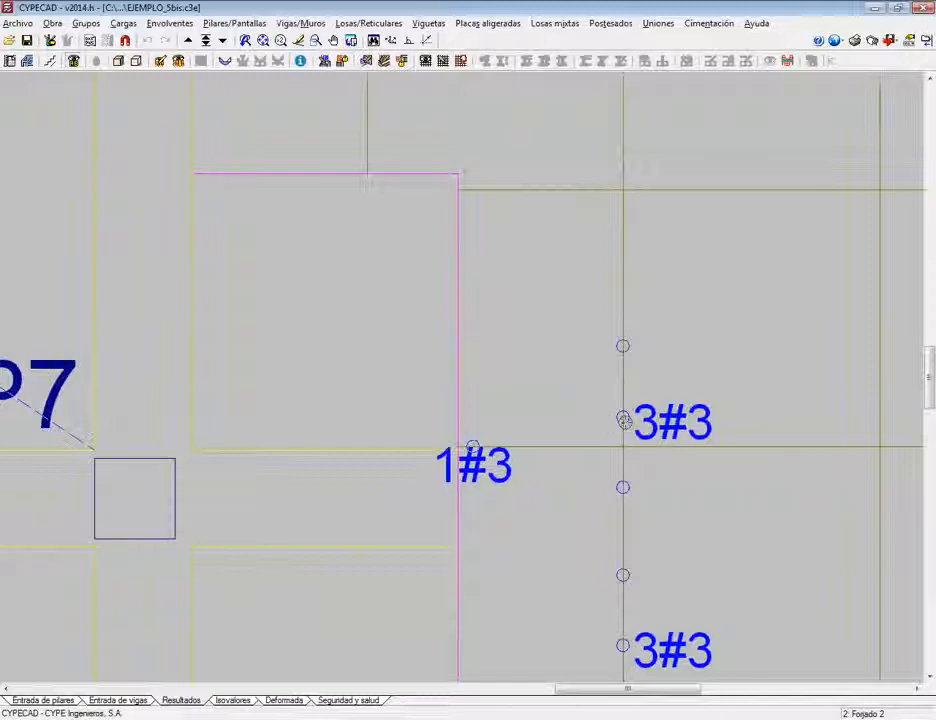
scroll(624, 420, "down", 4)
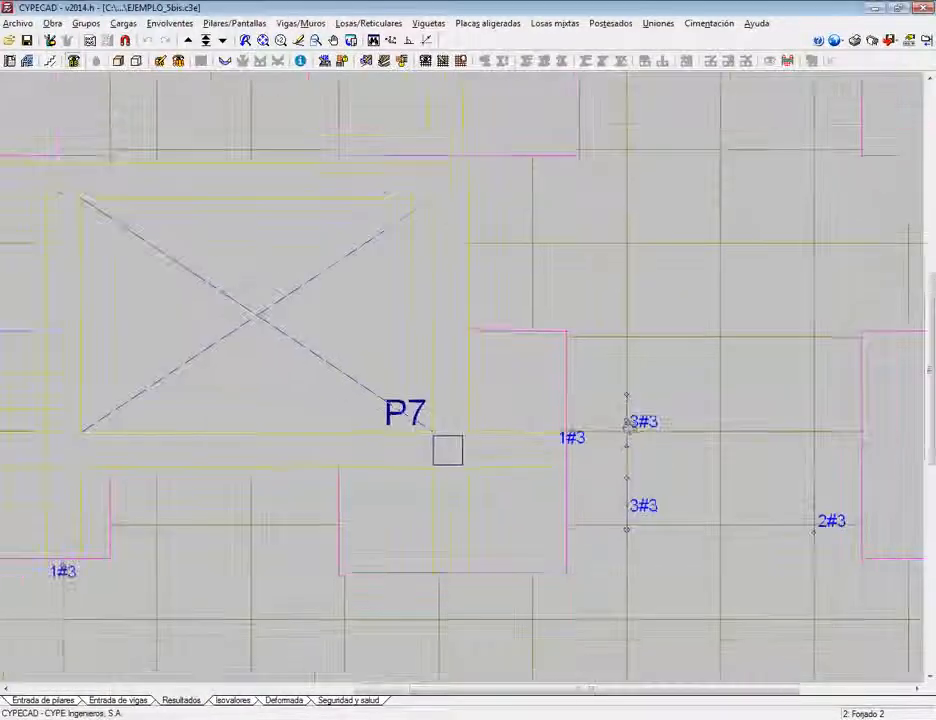
scroll(627, 425, "down", 2)
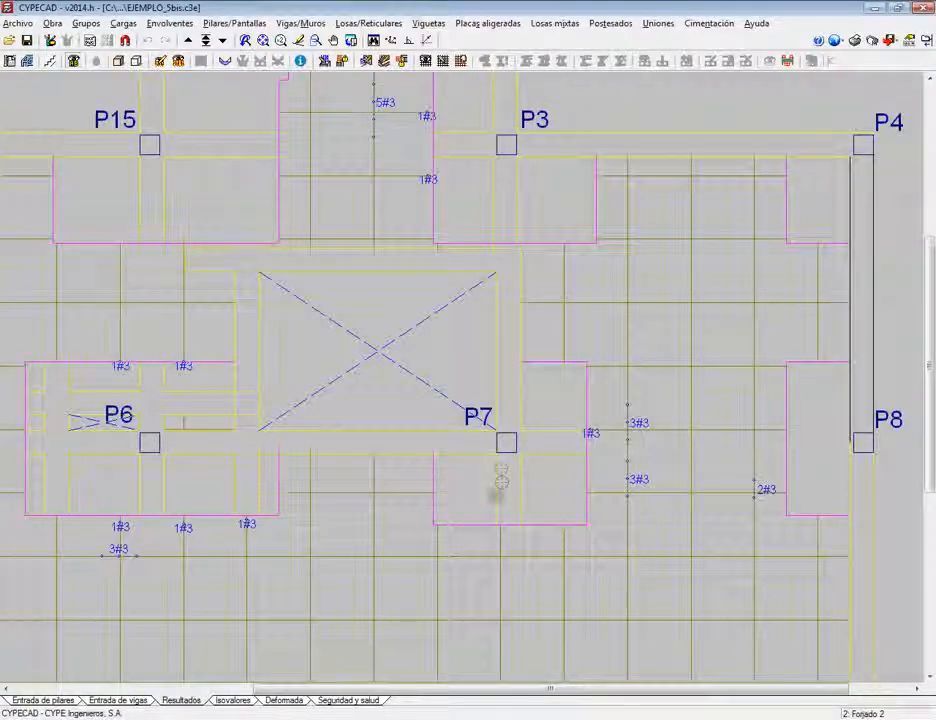
scroll(500, 467, "up", 4)
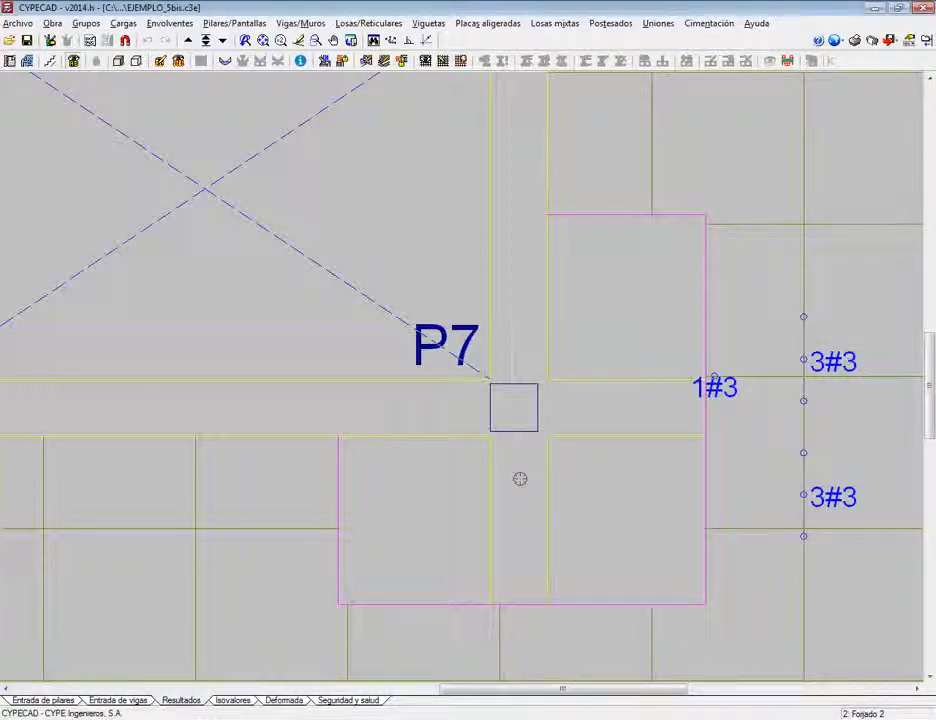
scroll(591, 405, "down", 4)
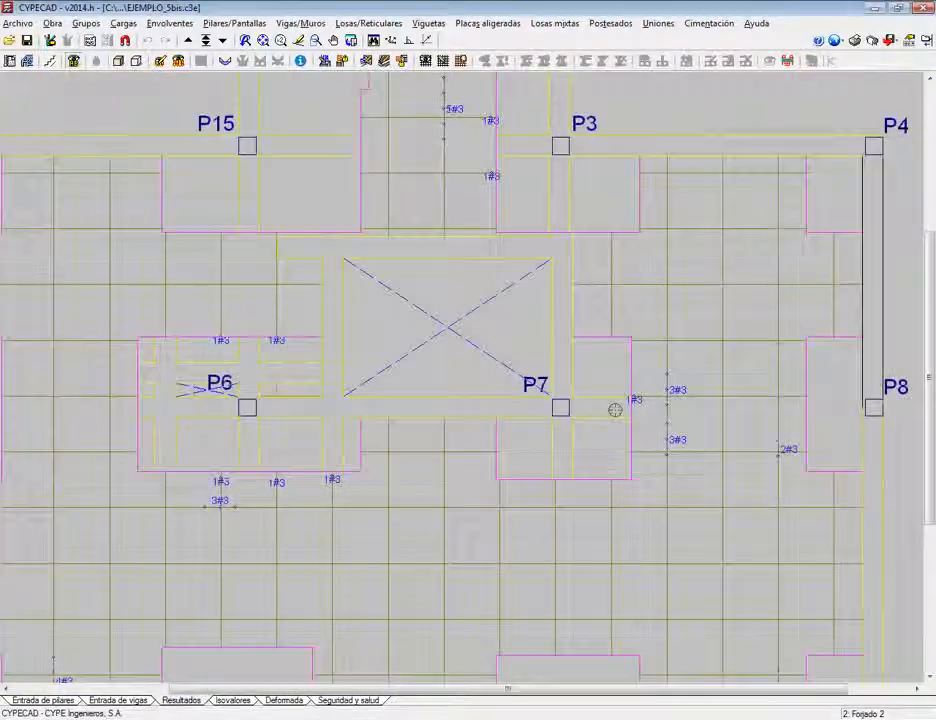
Step: Examine the shear reinforcement below the solid zone at P6 and return to the whole slab
scroll(203, 508, "up", 4)
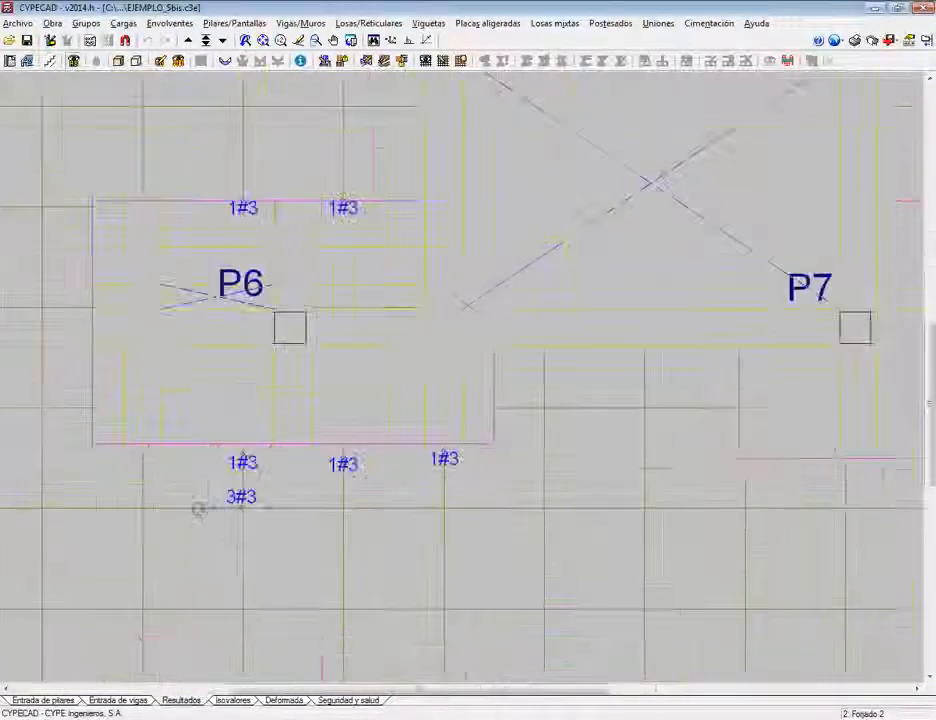
scroll(203, 510, "up", 5)
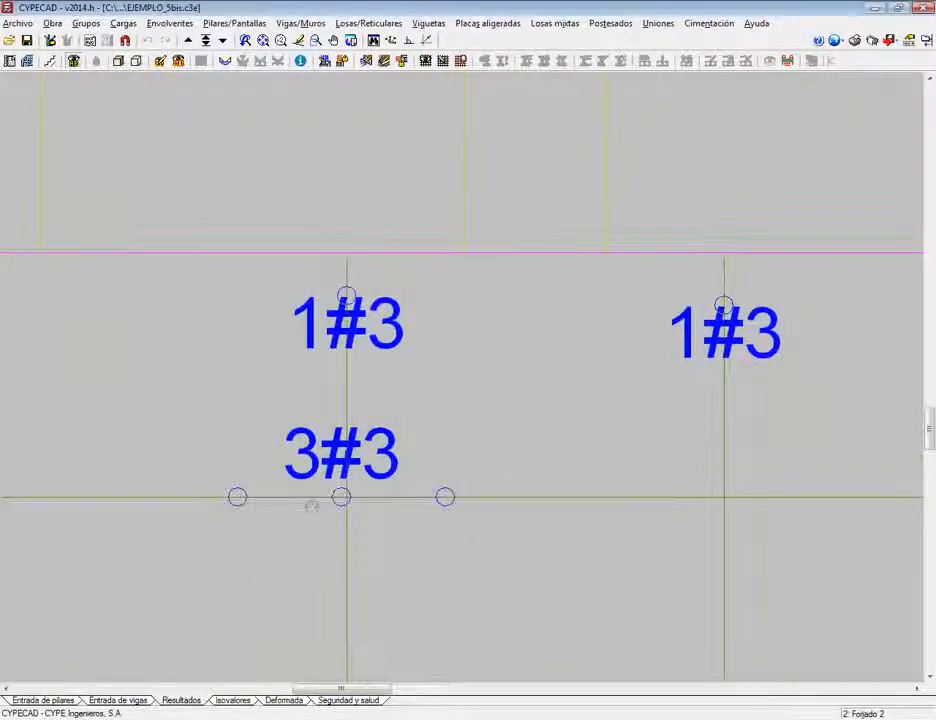
scroll(229, 499, "down", 5)
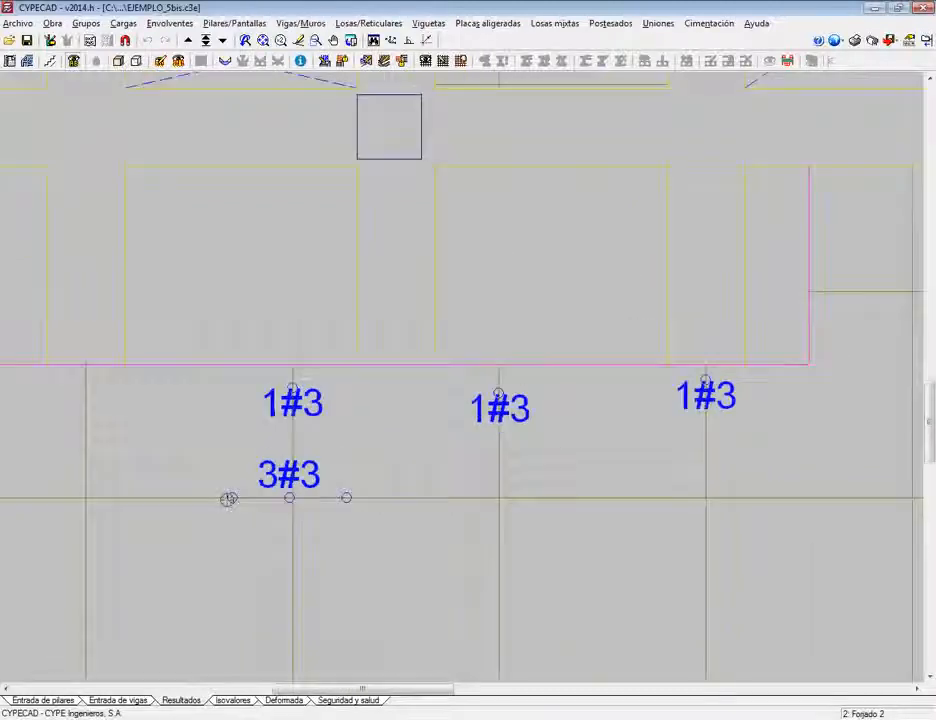
scroll(227, 500, "down", 5)
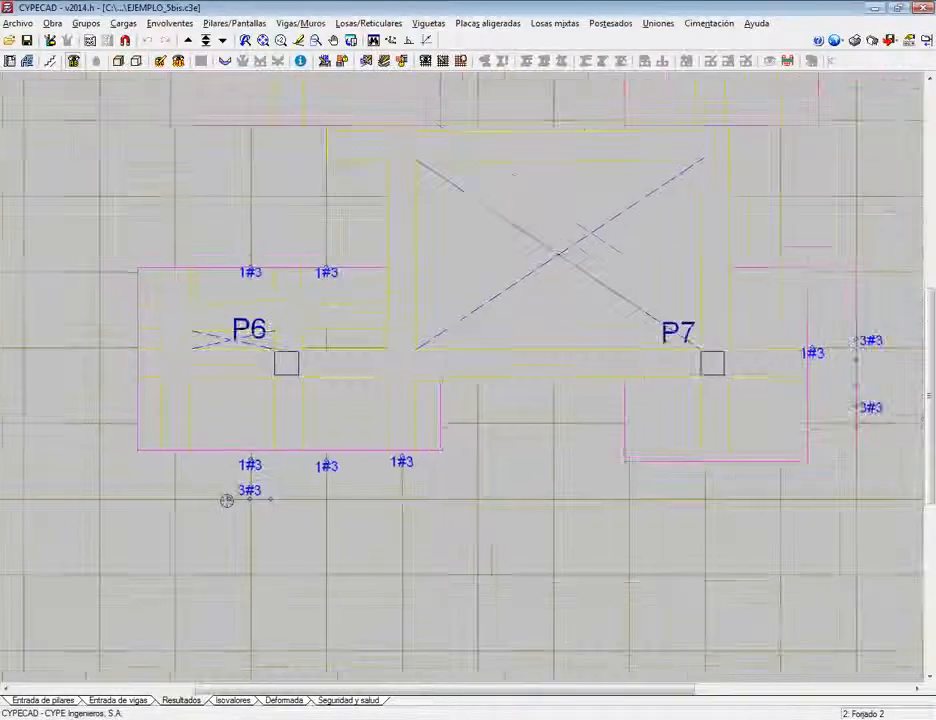
middle_click_drag(227, 500, 312, 487)
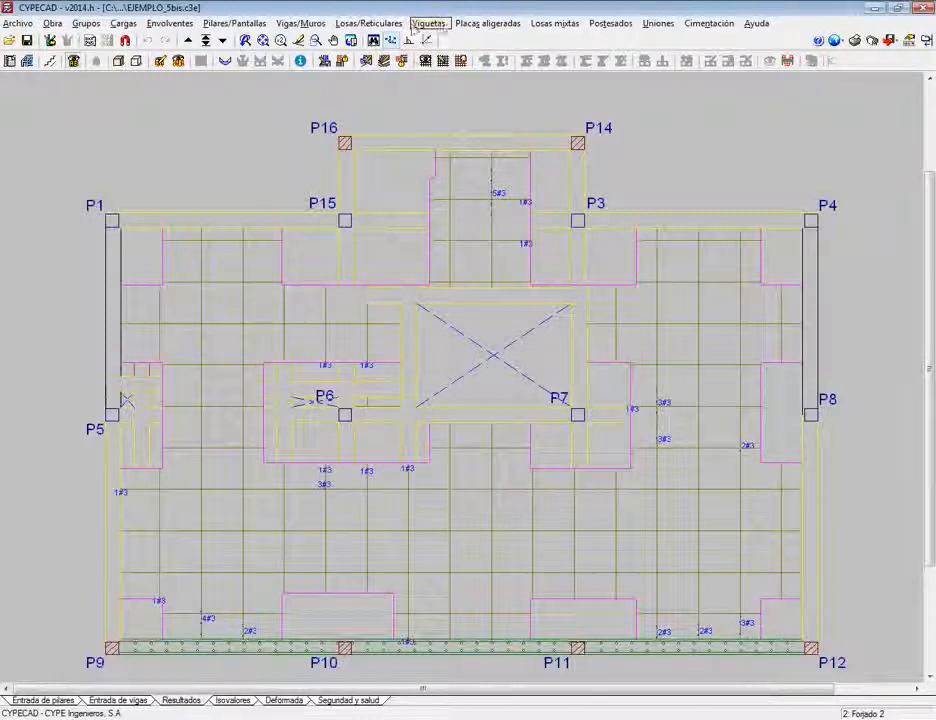
Step: Hide the punching and shear reinforcement and show the additional reinforcement (Armadura refuerzo), keeping the longitudinal bottom bars displayed
left_click(358, 23)
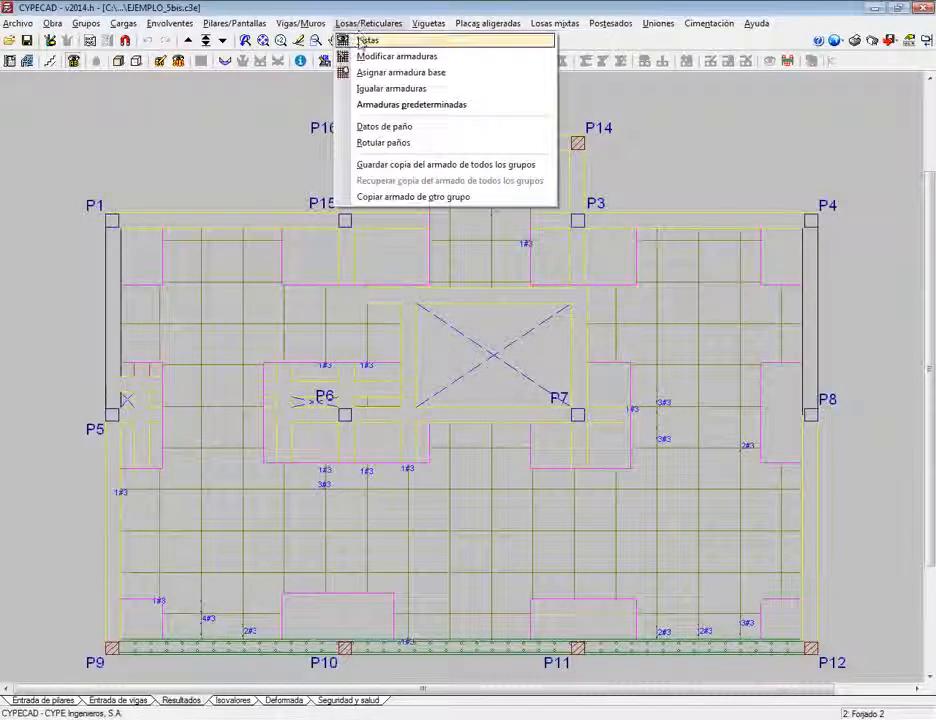
left_click(350, 36)
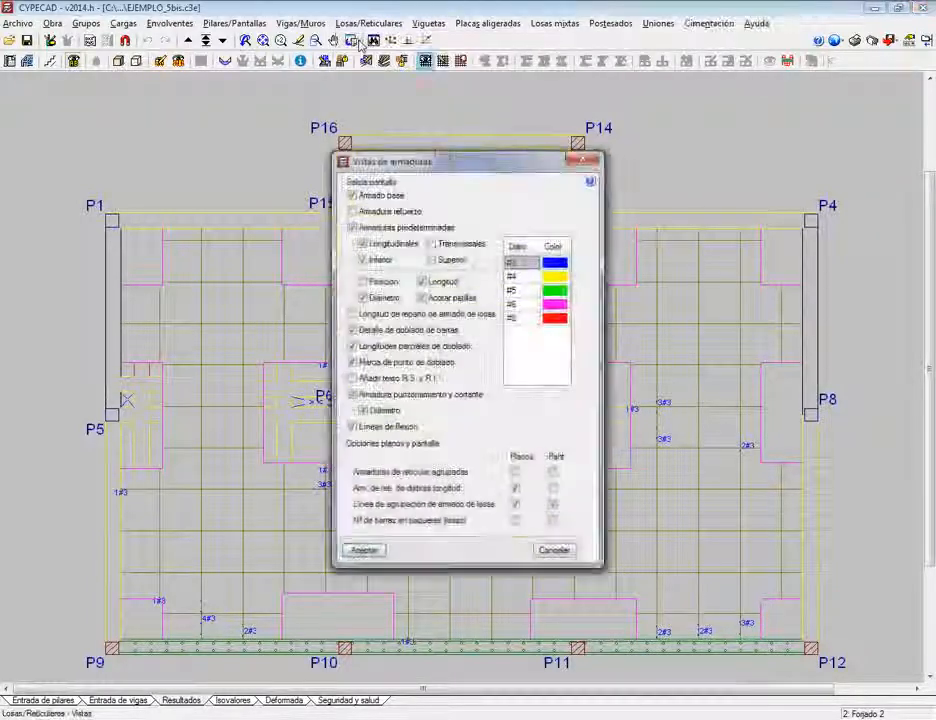
left_click(374, 395)
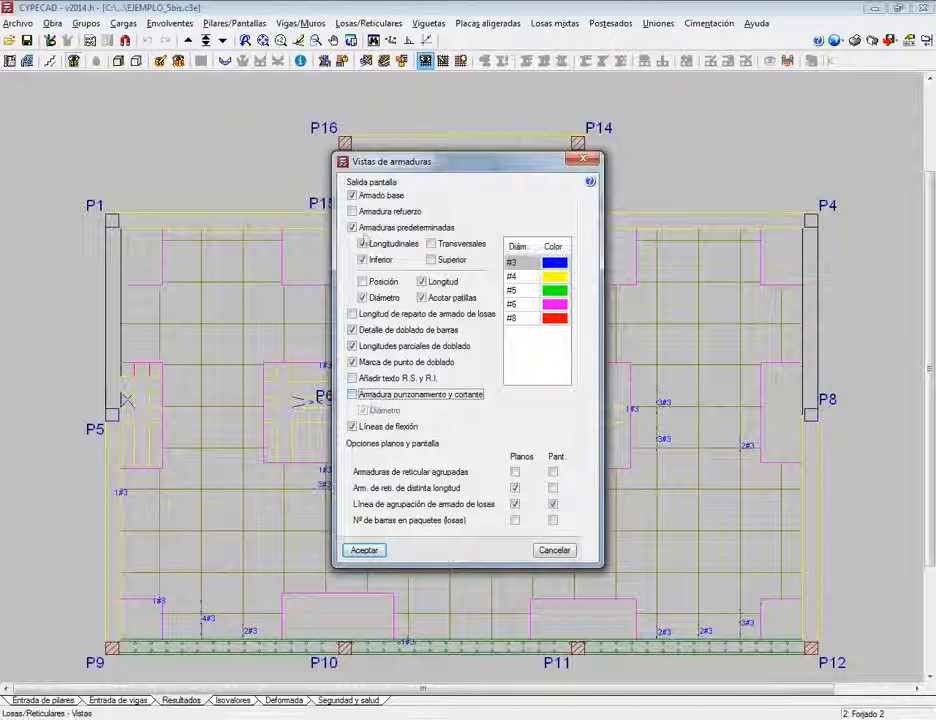
left_click(369, 213)
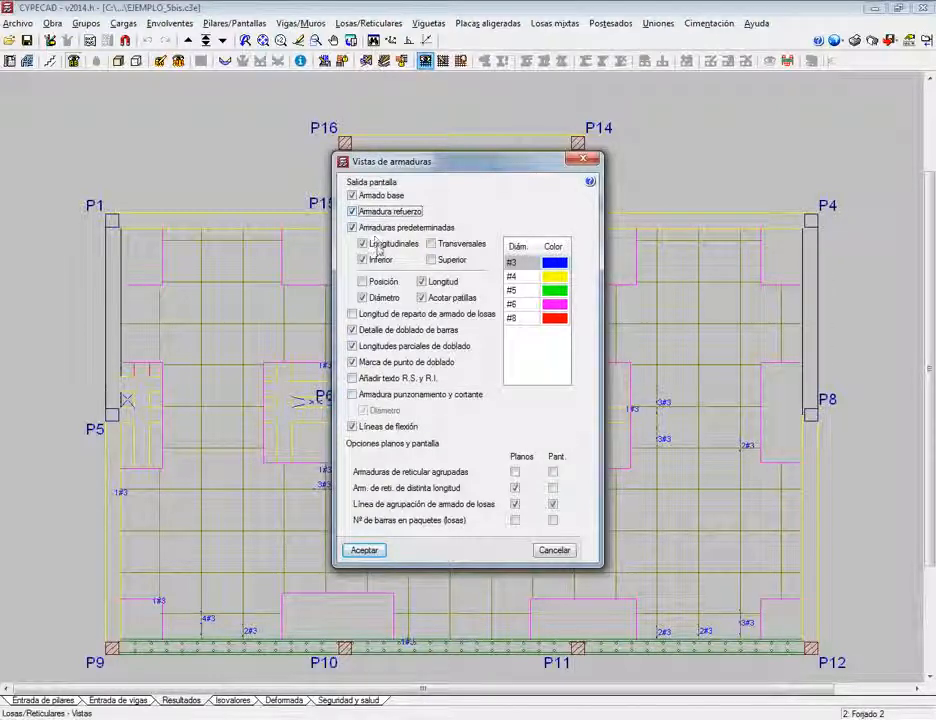
left_click(378, 246)
left_click(378, 246)
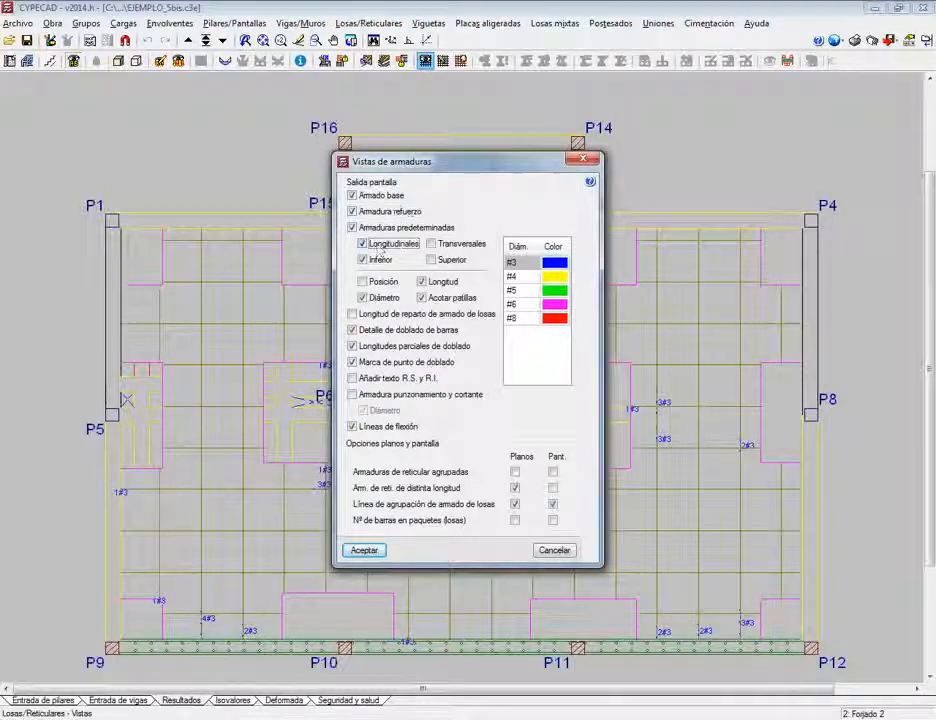
left_click(363, 550)
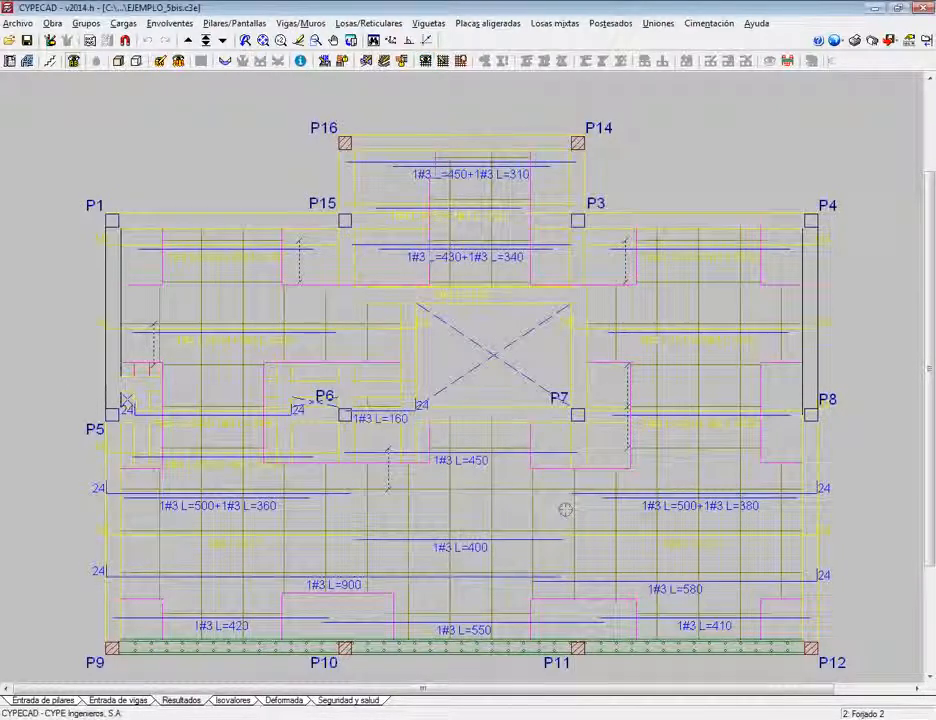
Step: Examine the labelled longitudinal bottom bars spanning between P7 and P8 in the waffle slab
middle_click_drag(637, 505, 581, 450)
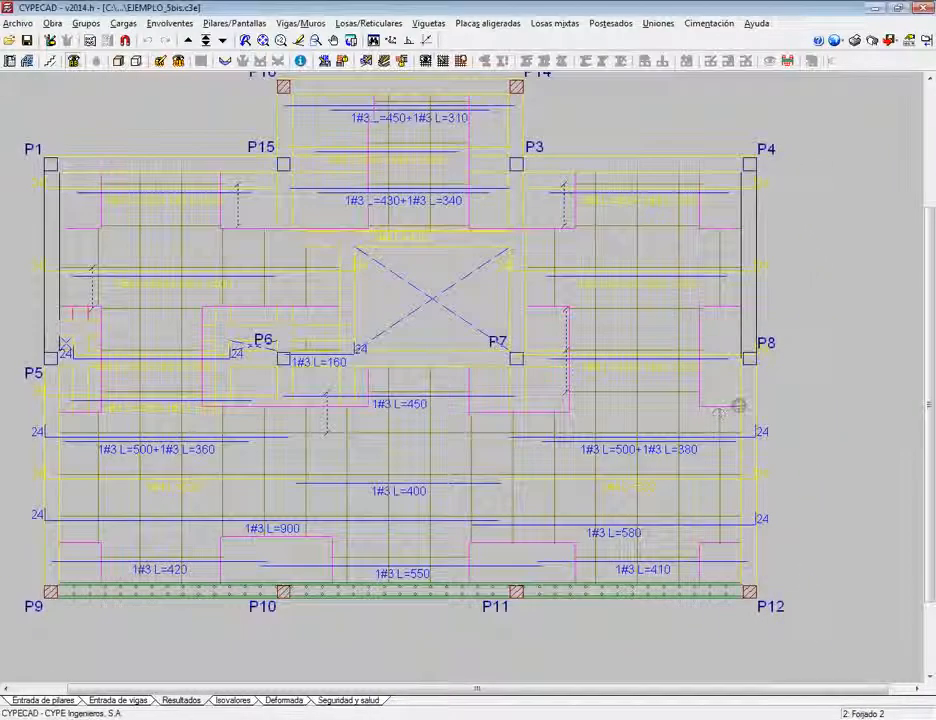
scroll(752, 398, "up", 1)
scroll(752, 398, "up", 1)
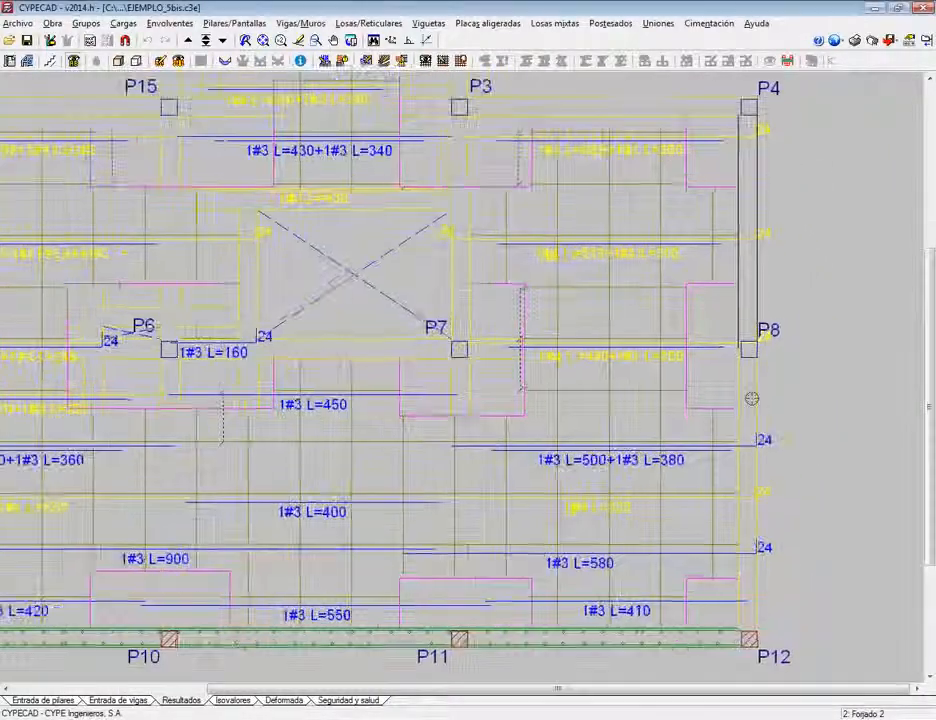
scroll(855, 395, "up", 1)
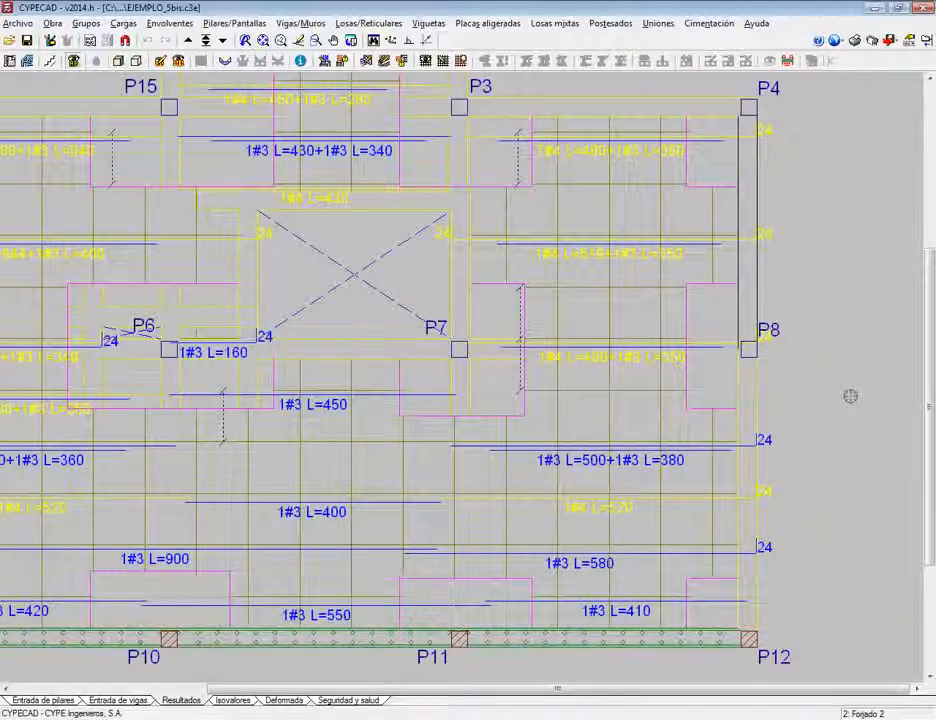
scroll(603, 350, "up", 2)
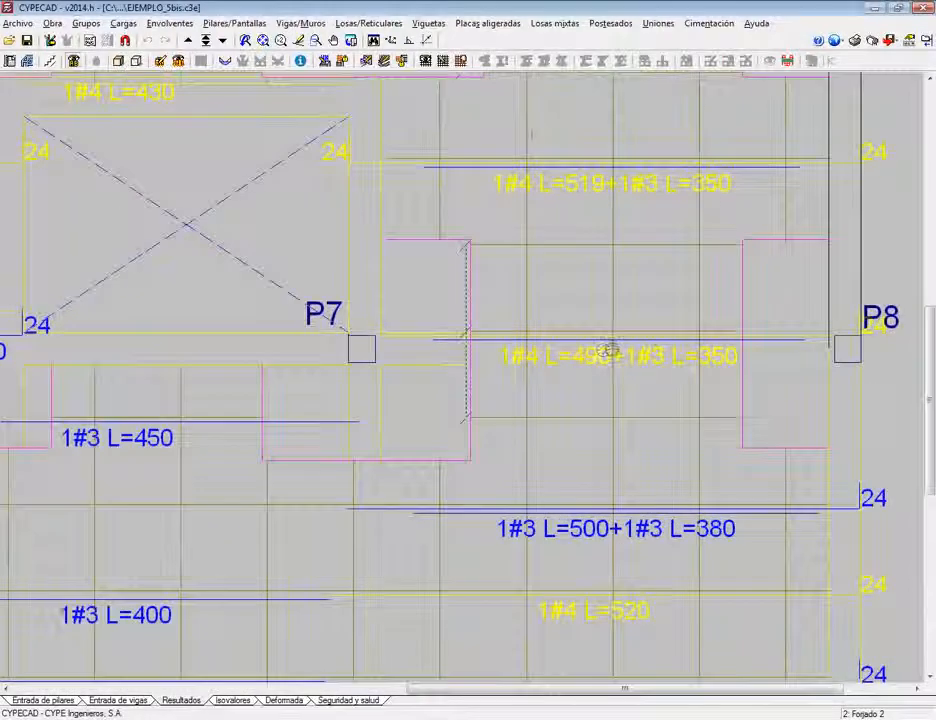
scroll(609, 350, "up", 3)
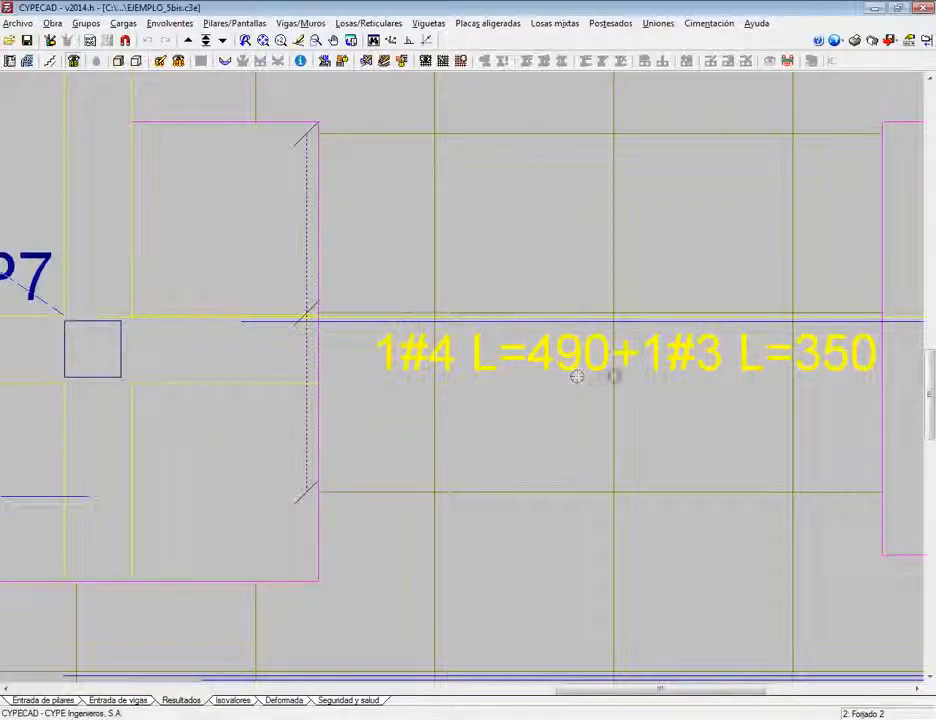
scroll(771, 414, "down", 2)
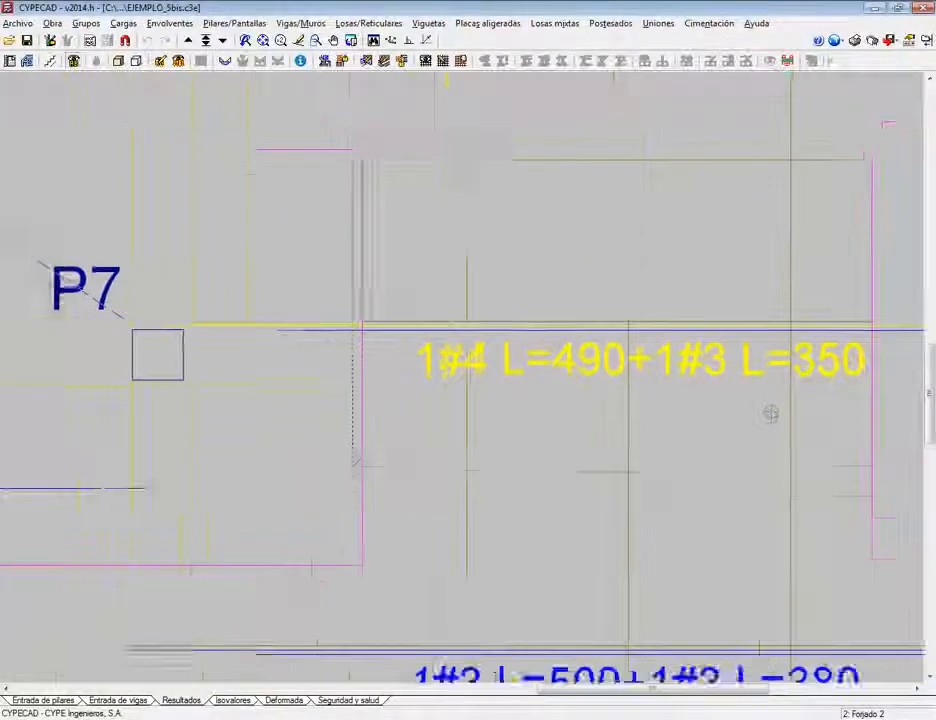
scroll(768, 415, "down", 3)
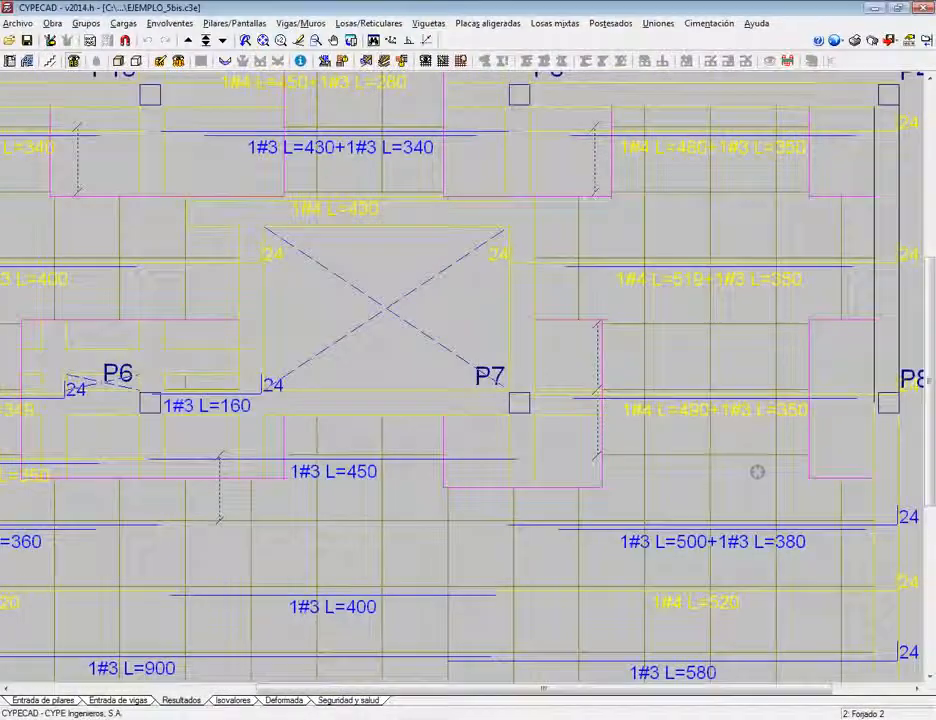
Step: Examine the longitudinal bottom bars in the bay bounded by P7, P8, P11 and P12
middle_click_drag(753, 470, 738, 351)
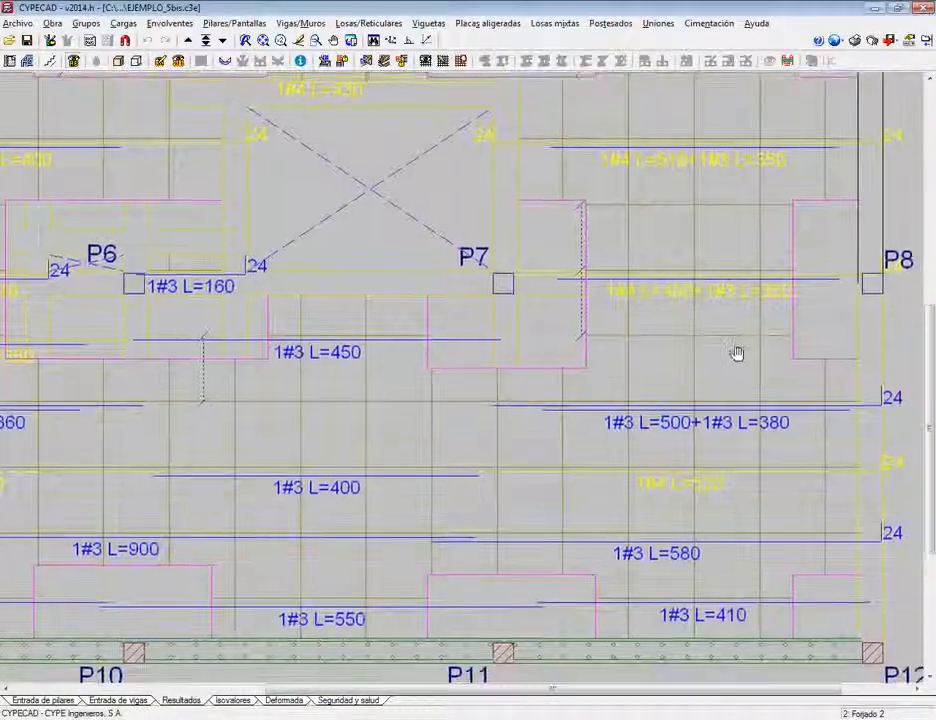
scroll(736, 359, "down", 1)
scroll(736, 359, "down", 1)
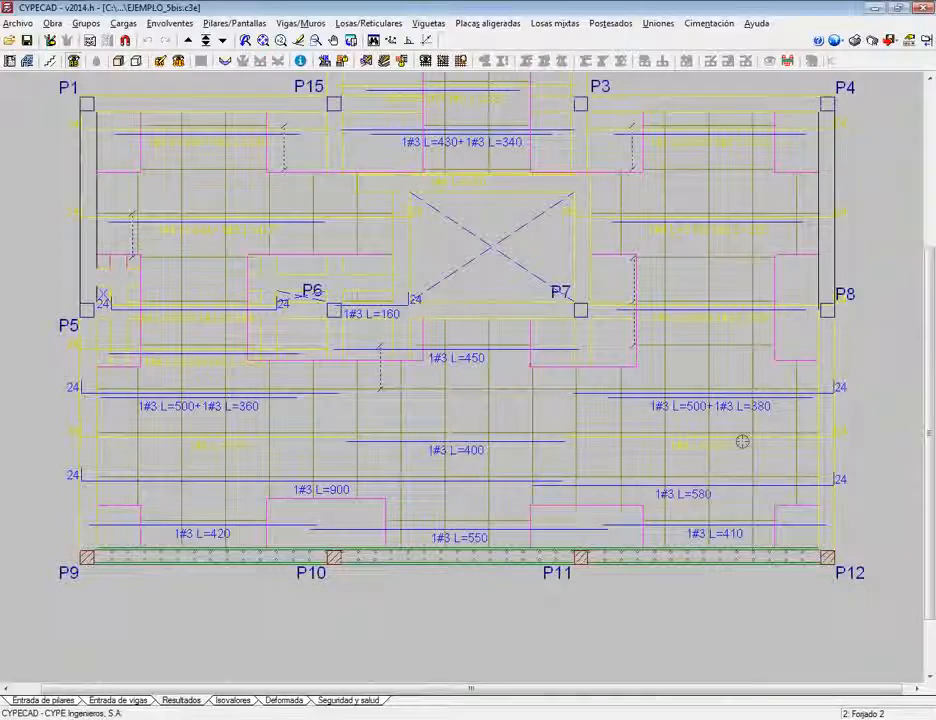
scroll(740, 438, "up", 4)
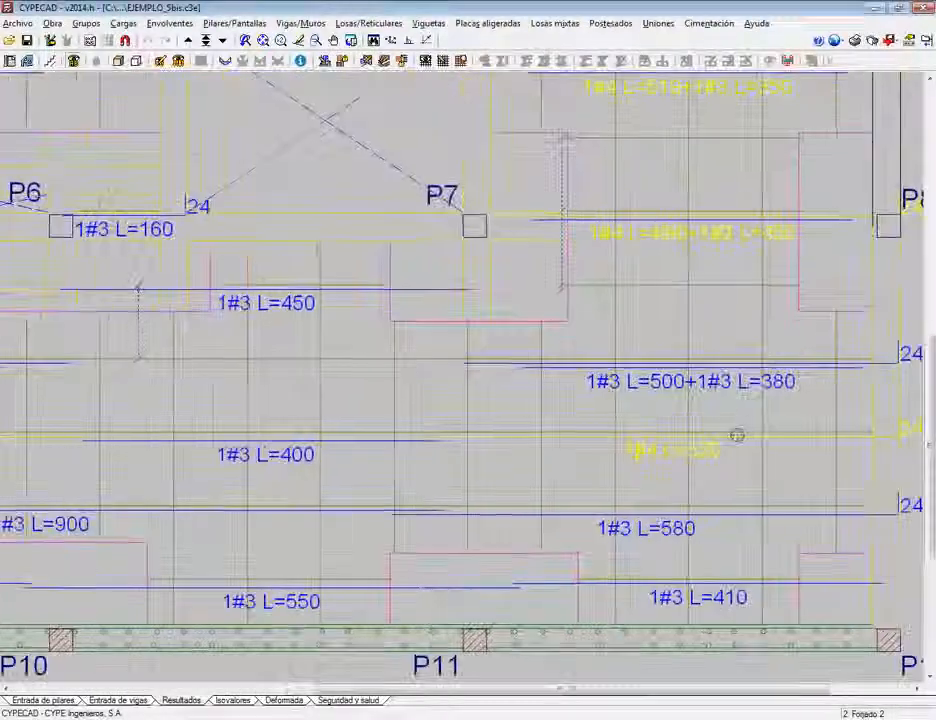
middle_click_drag(733, 430, 541, 395)
scroll(541, 395, "down", 3)
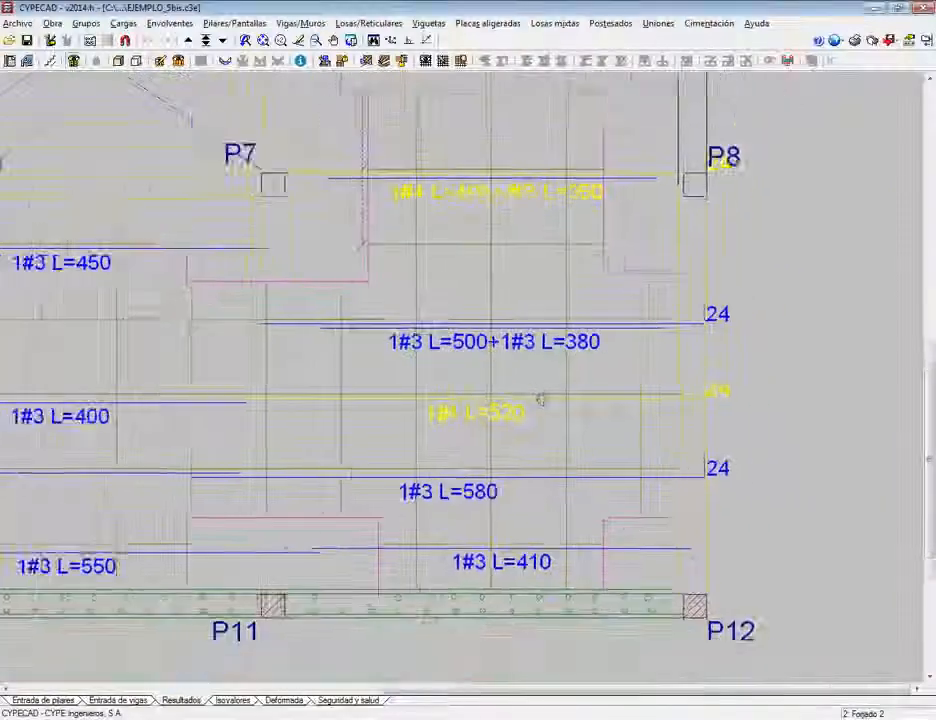
scroll(483, 350, "up", 1)
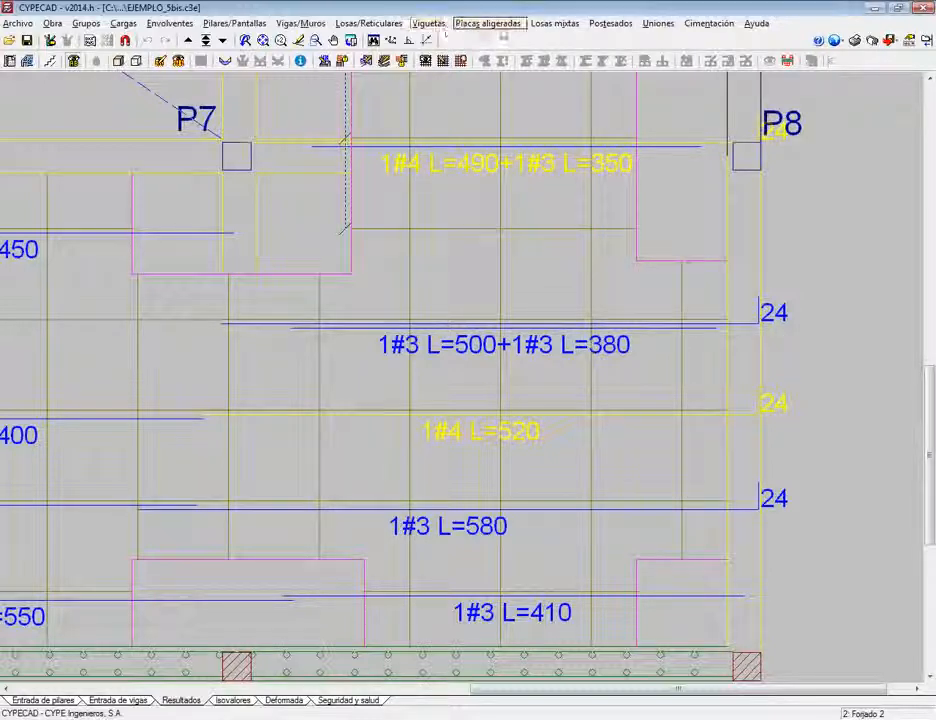
Step: Enter a longitudinal bottom matching line (Igualar armaduras) across the 1#3 L=500+1#3 L=380 and 1#4 L=520 bars below P7-P8
left_click(366, 25)
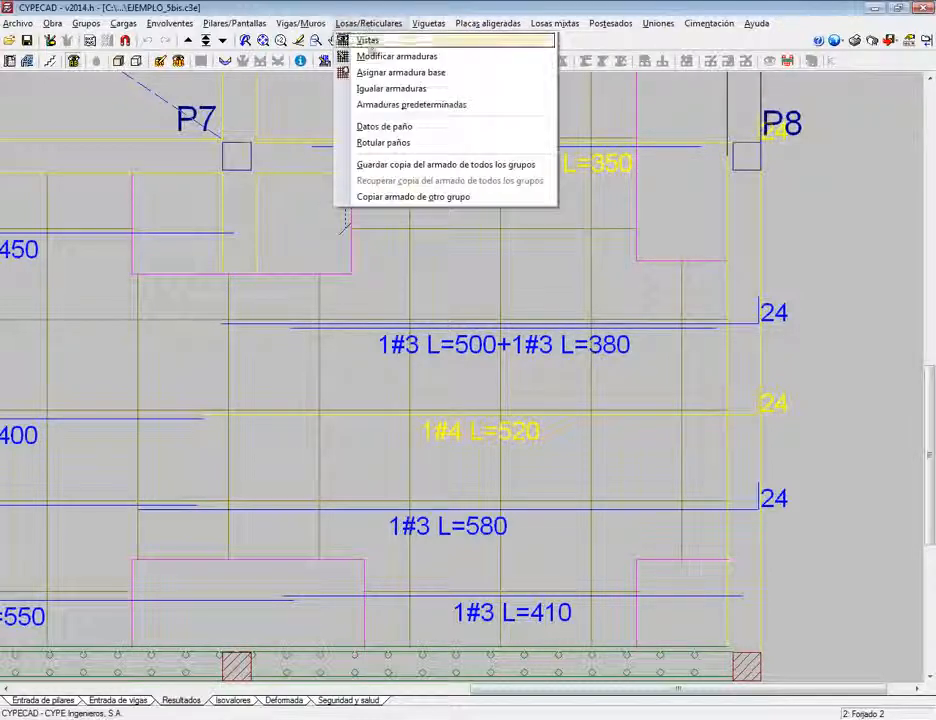
left_click(362, 88)
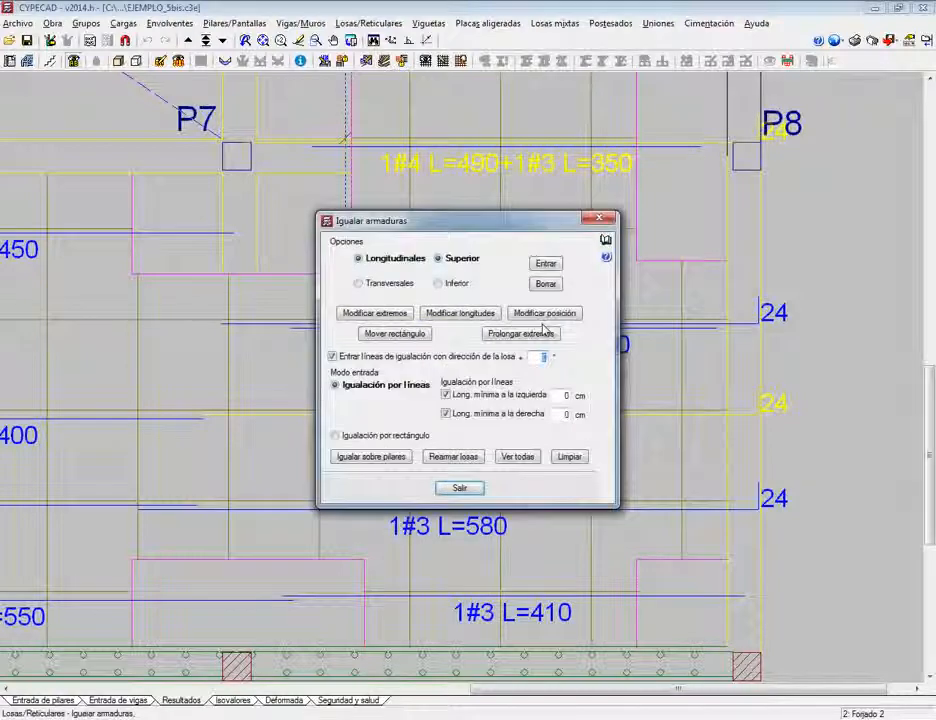
left_click(445, 284)
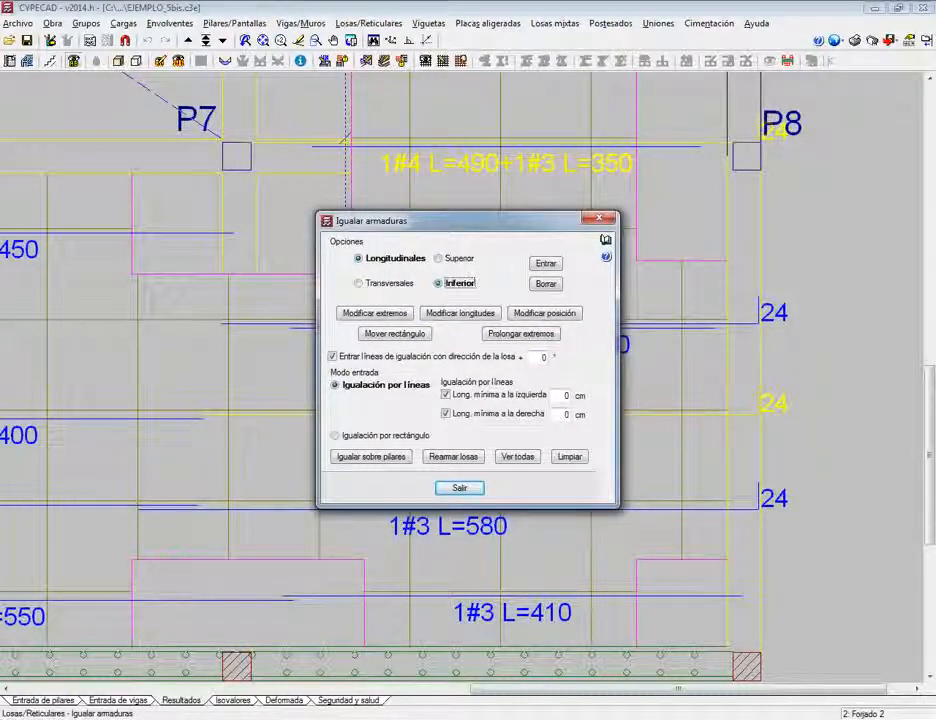
left_click(546, 264)
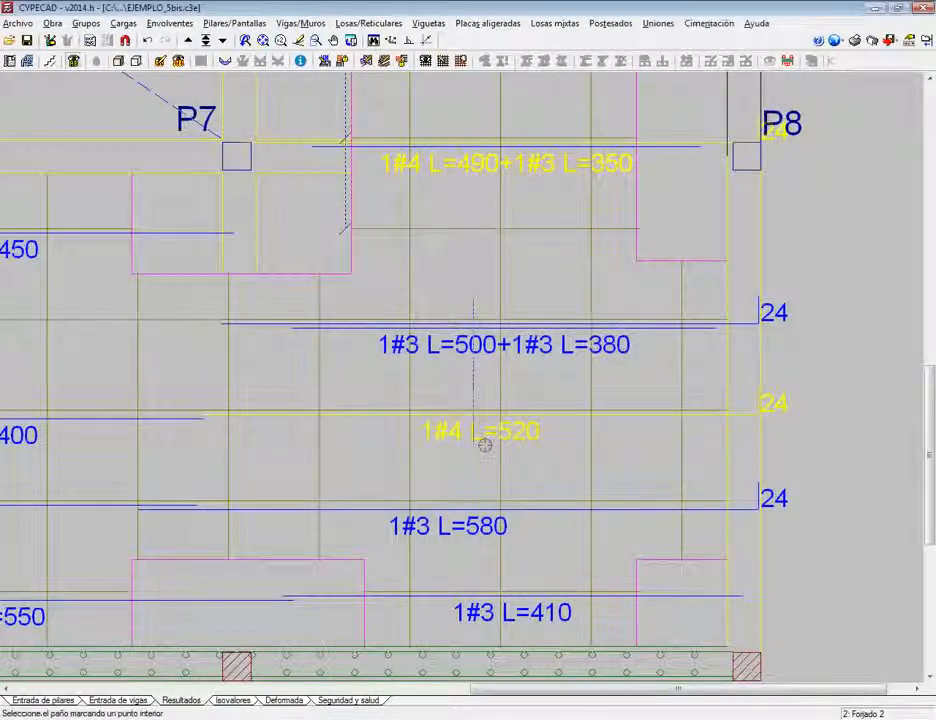
scroll(470, 420, "up", 1)
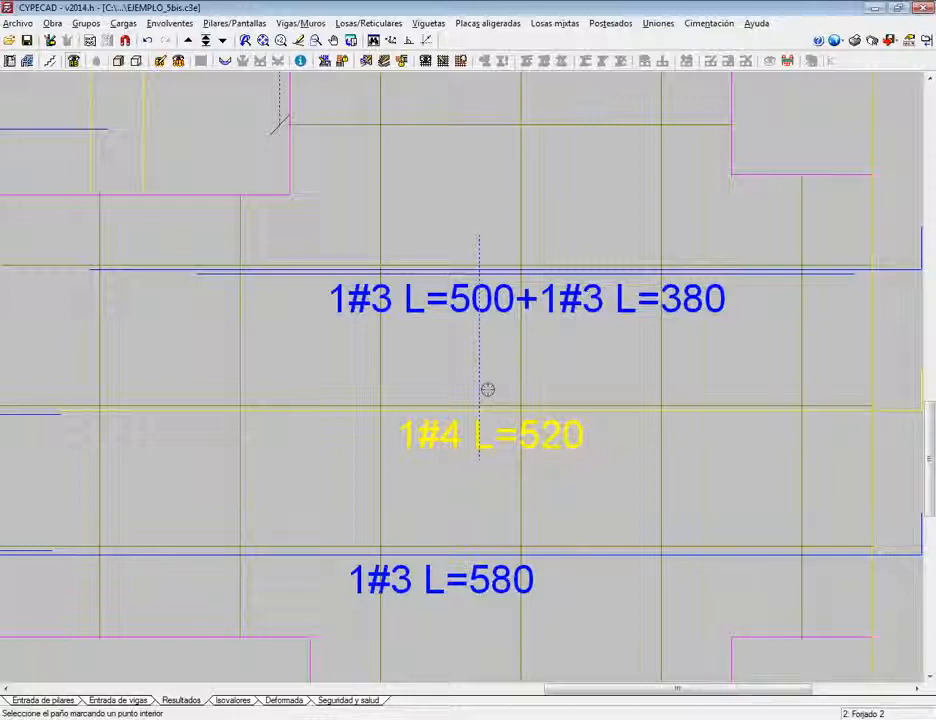
scroll(479, 501, "down", 1)
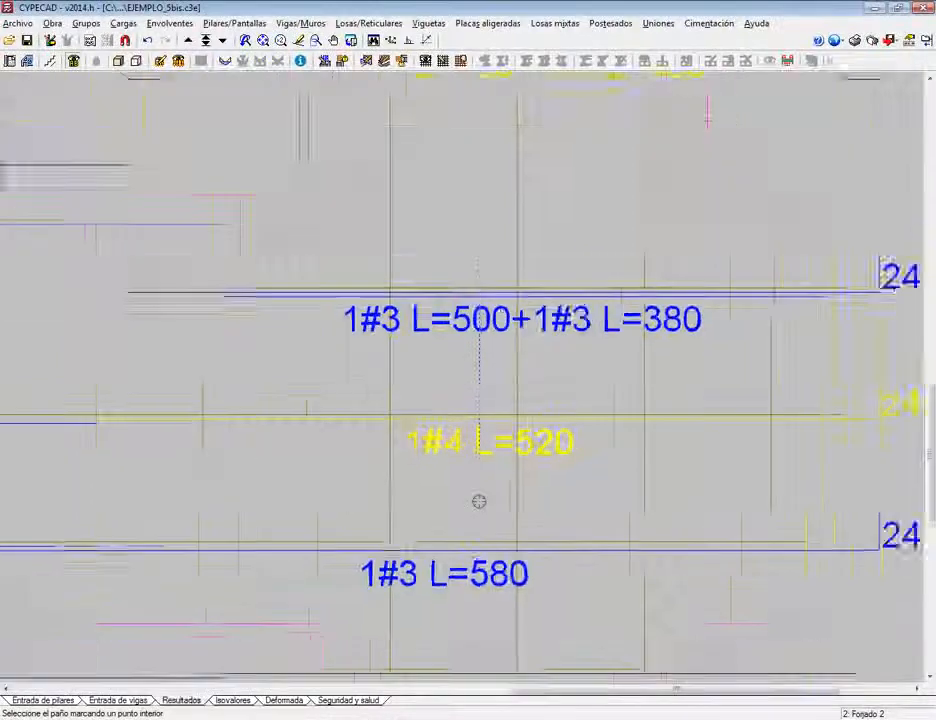
left_click(510, 414)
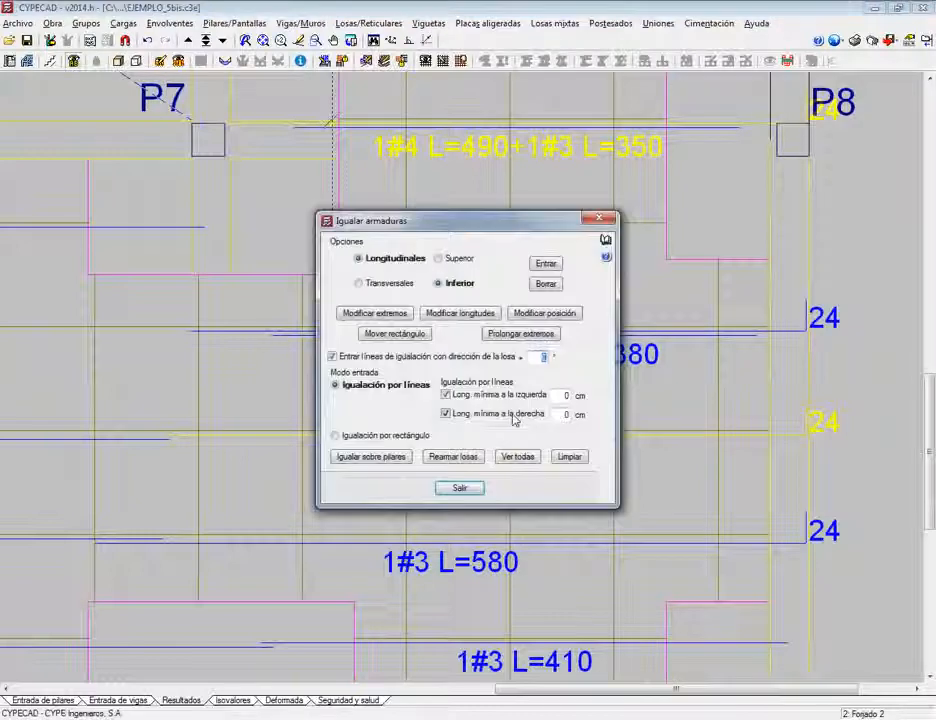
Step: Re-reinforce the slabs (Rearmar losas), close the calculation error report and check the matched bottom bars below P7-P8
left_click(457, 456)
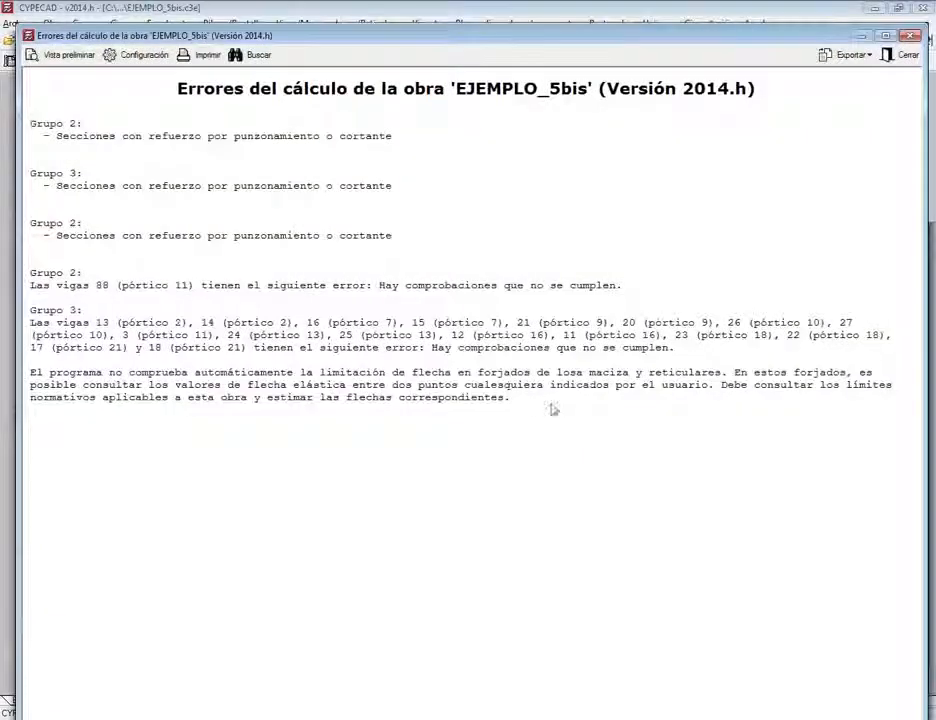
left_click(905, 58)
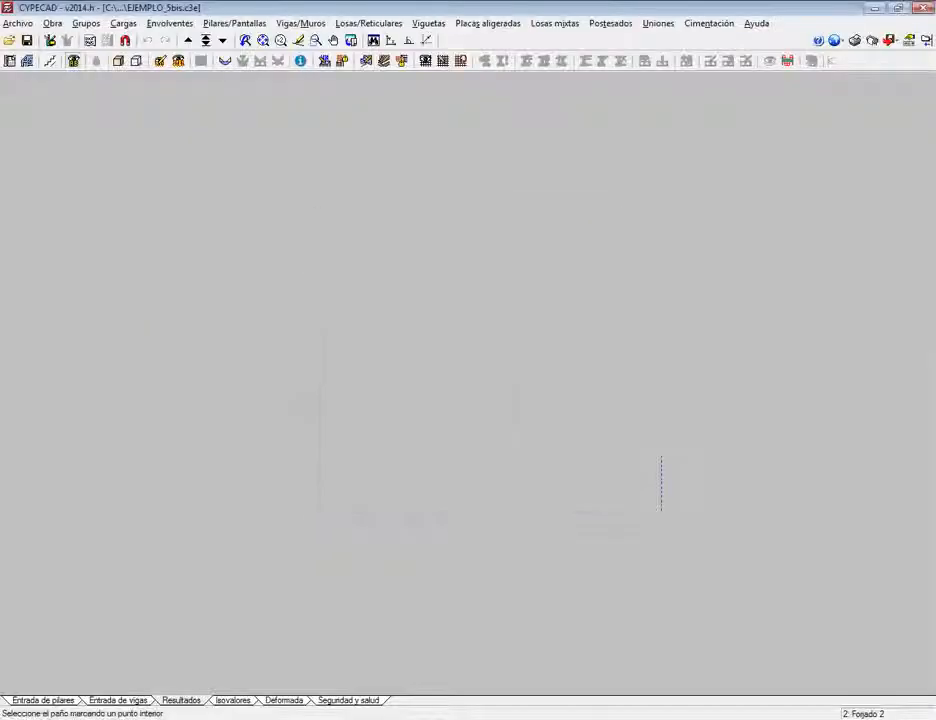
scroll(630, 481, "up", 3)
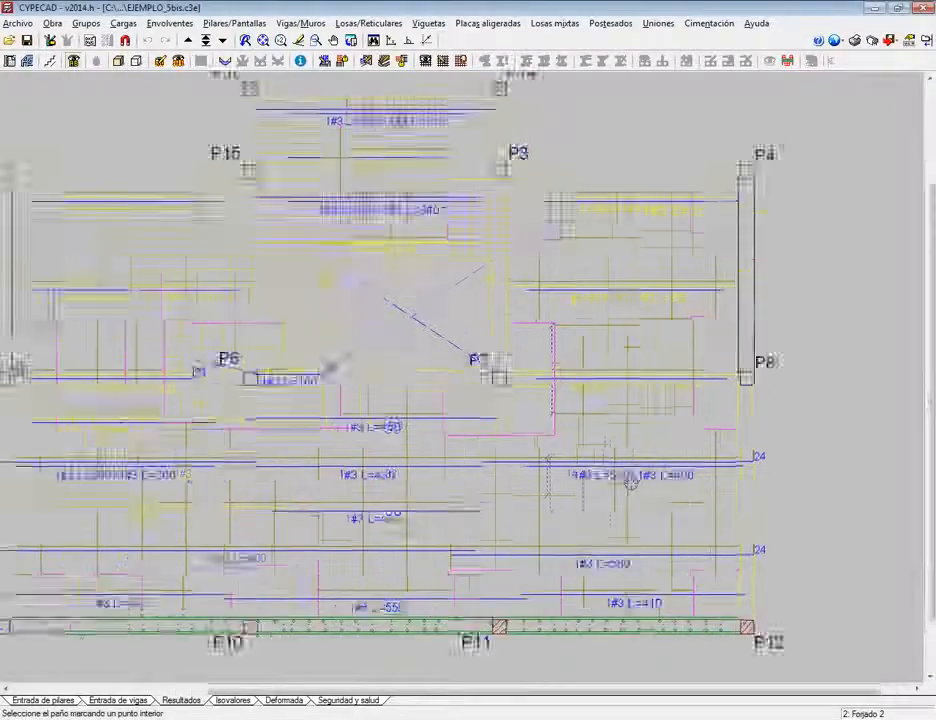
scroll(581, 438, "up", 5)
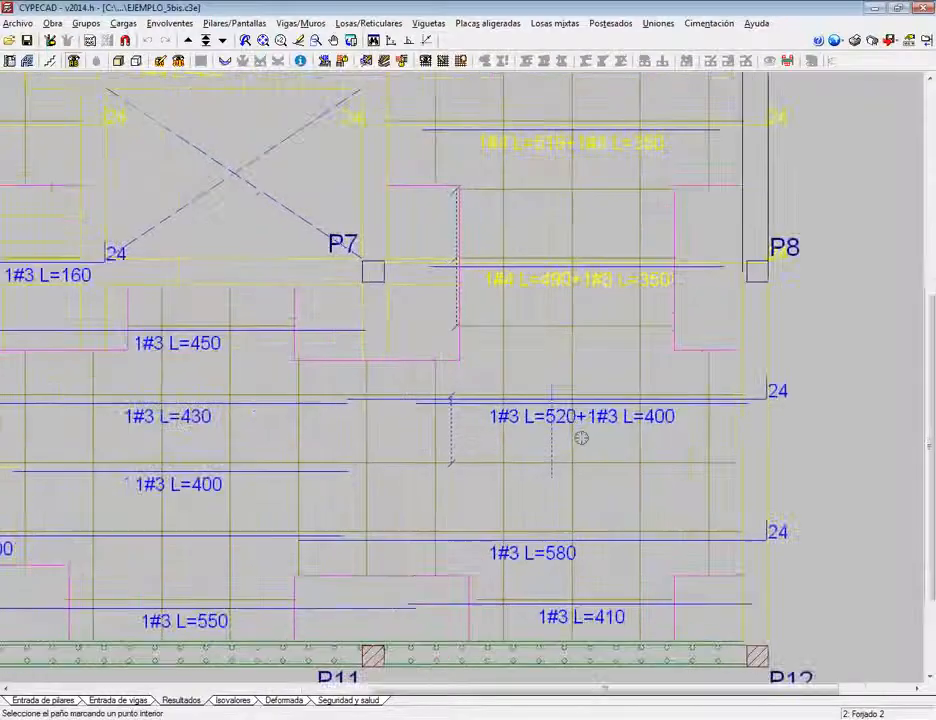
scroll(385, 404, "up", 3)
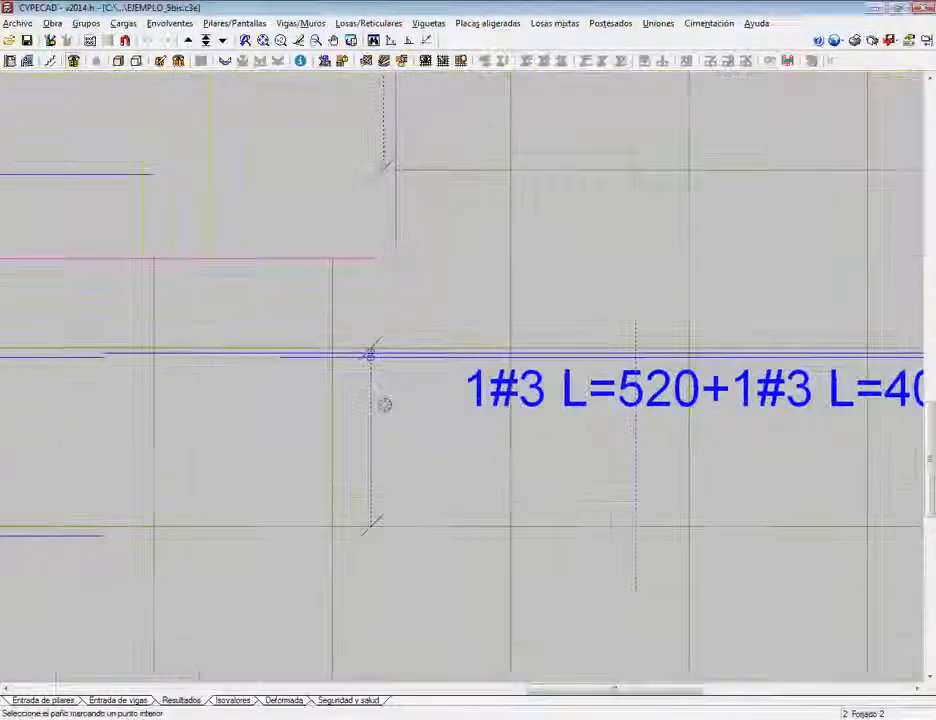
middle_click_drag(572, 383, 504, 281)
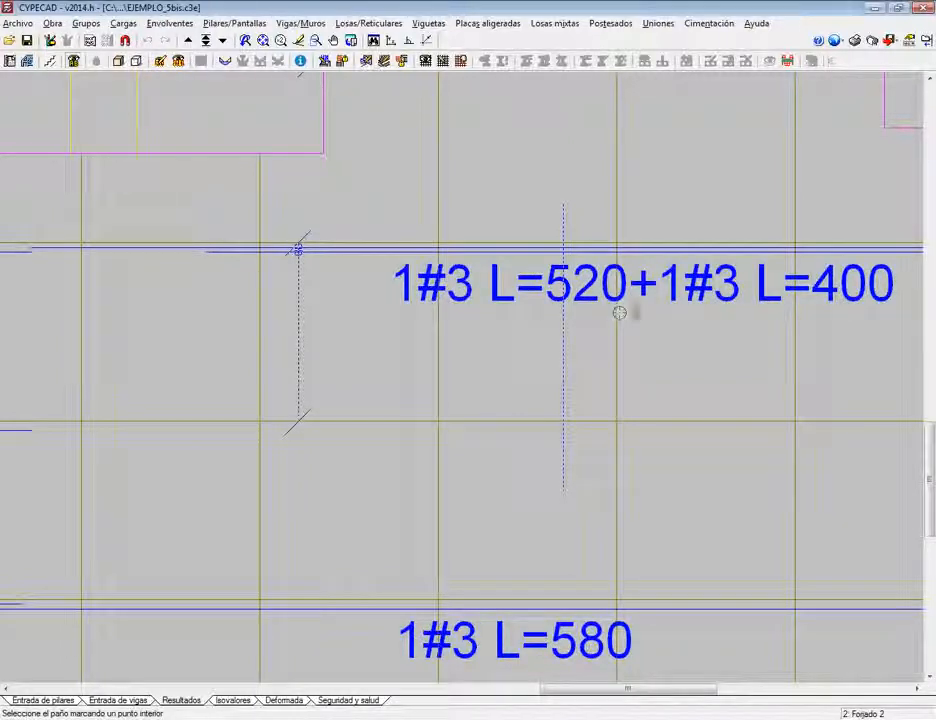
Step: Extend the distribution band of the 1#3 L=500+1#3 L=360 bottom bars below P5-P6 over the adjacent 1#4 L=520 rib, removing overlapped reinforcement
scroll(696, 334, "down", 4)
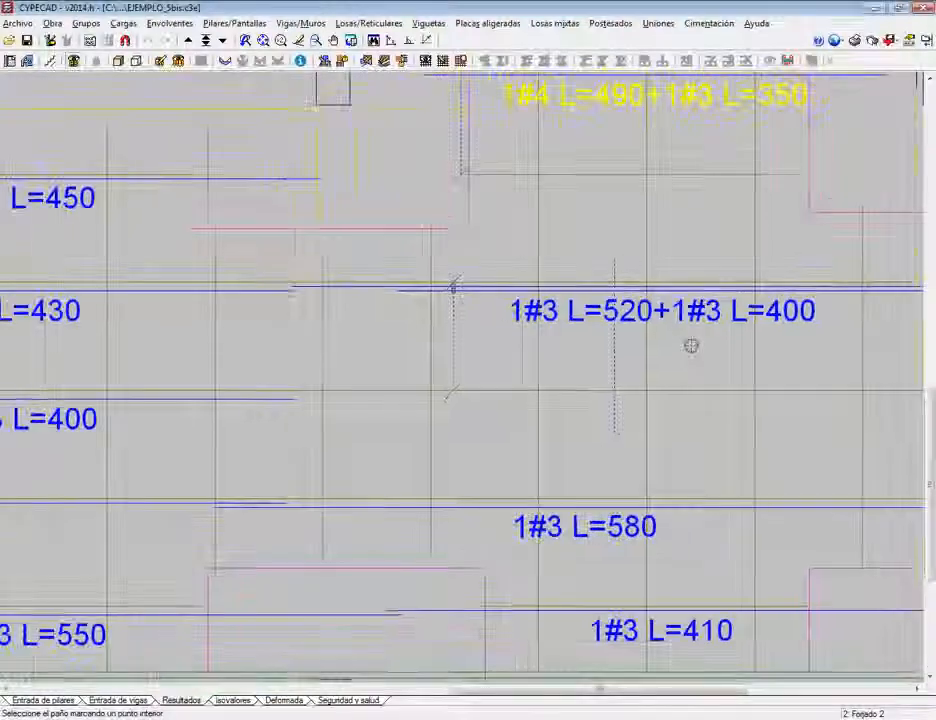
scroll(690, 347, "down", 4)
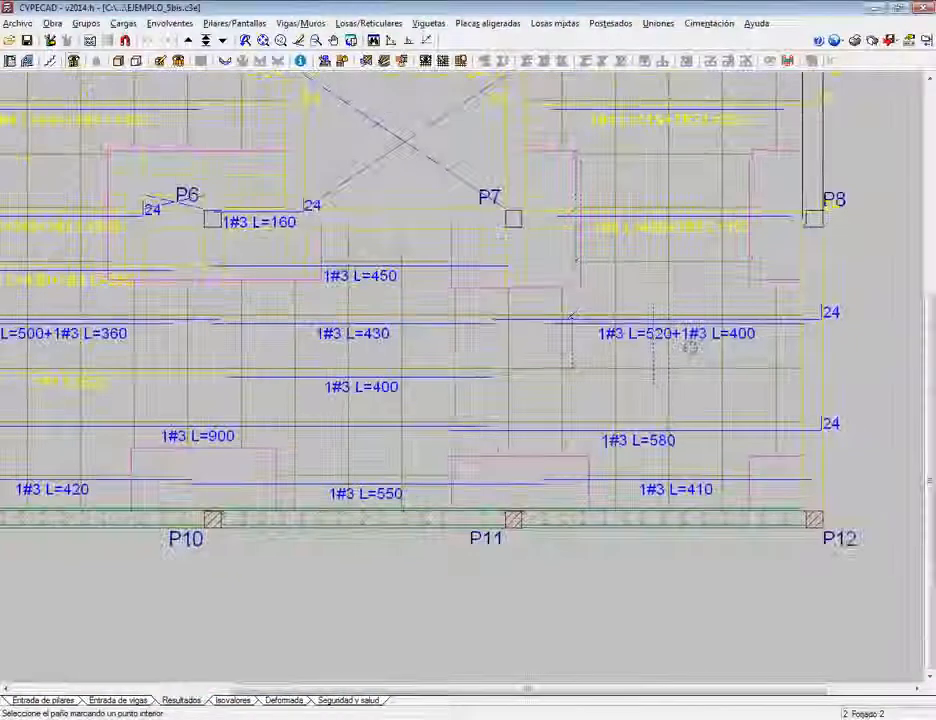
scroll(690, 348, "down", 1)
middle_click_drag(361, 374, 750, 370)
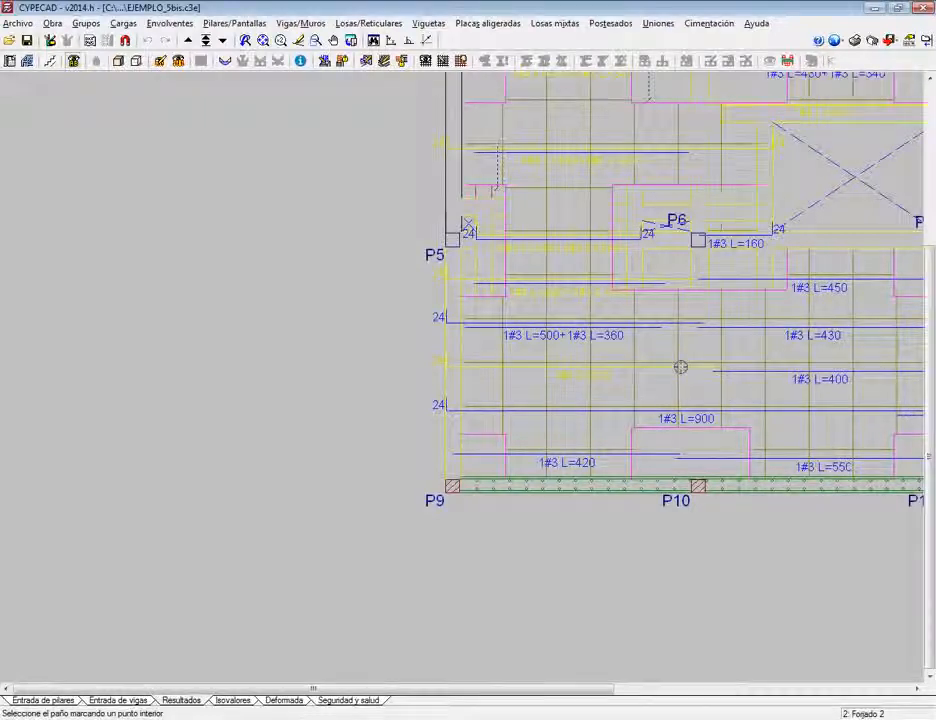
scroll(628, 334, "up", 3)
middle_click_drag(627, 345, 560, 335)
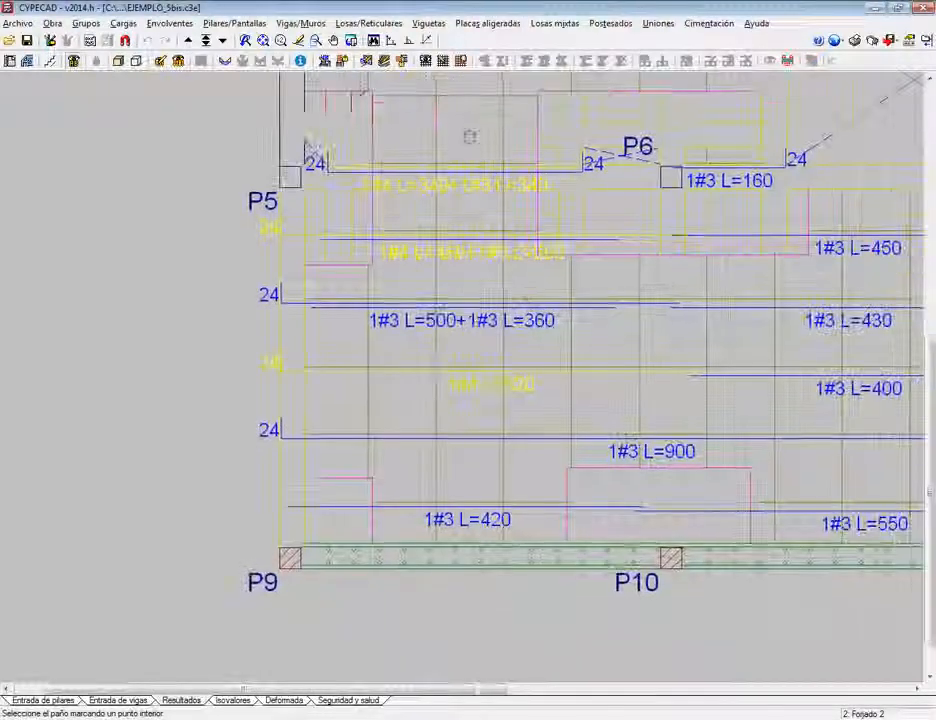
left_click(368, 23)
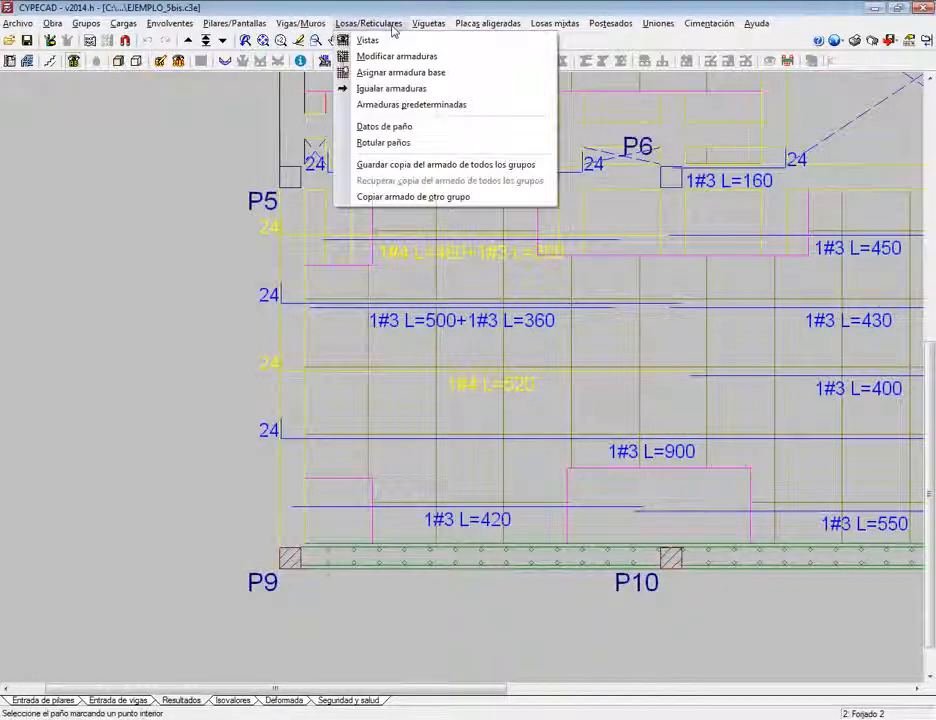
left_click(398, 57)
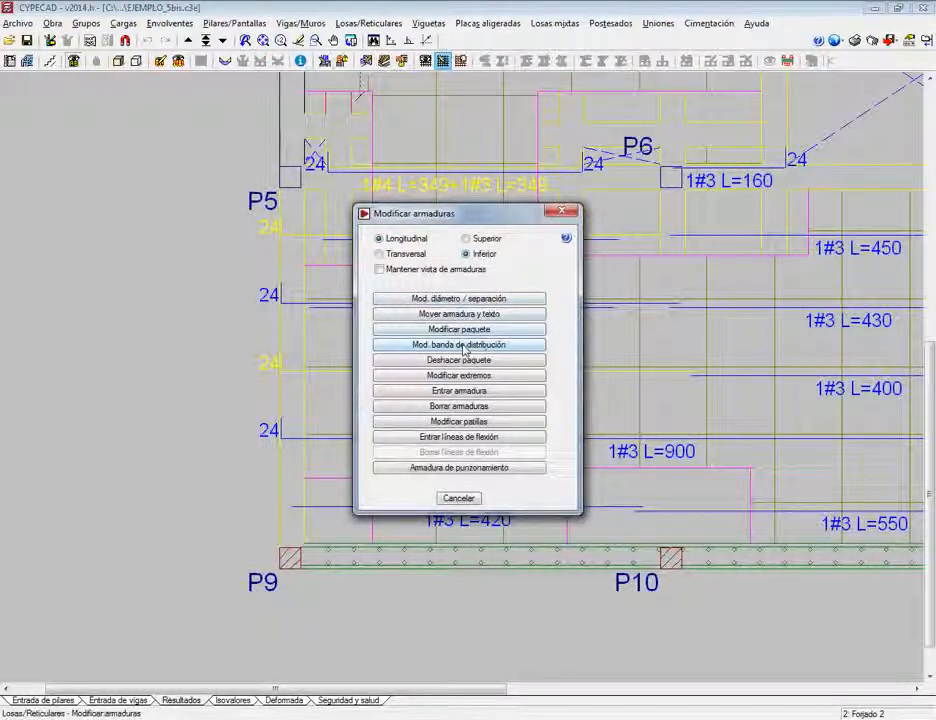
left_click(463, 347)
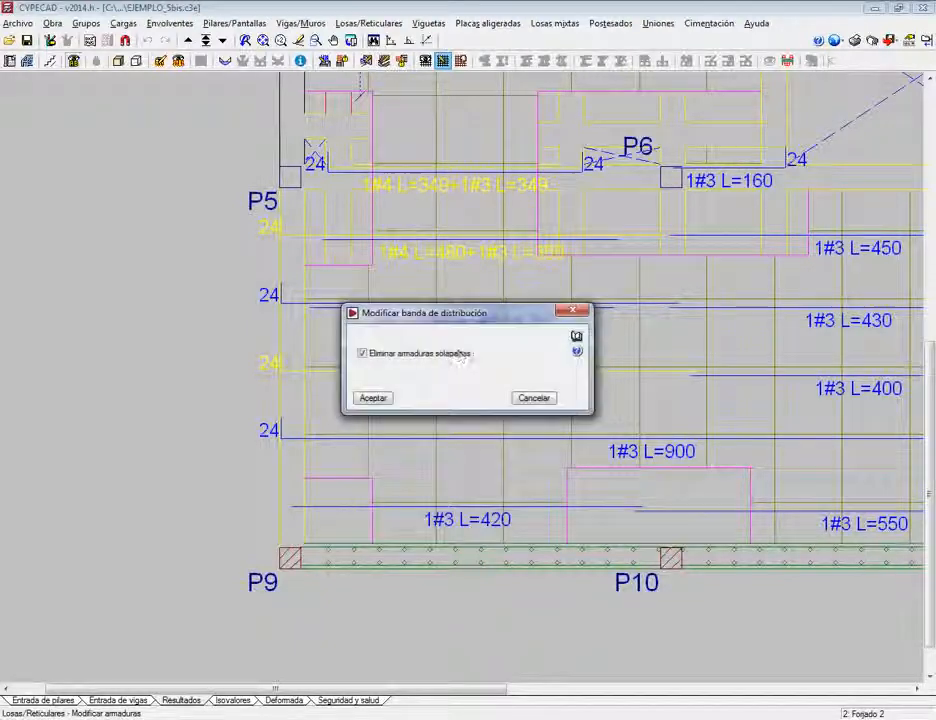
left_click(385, 401)
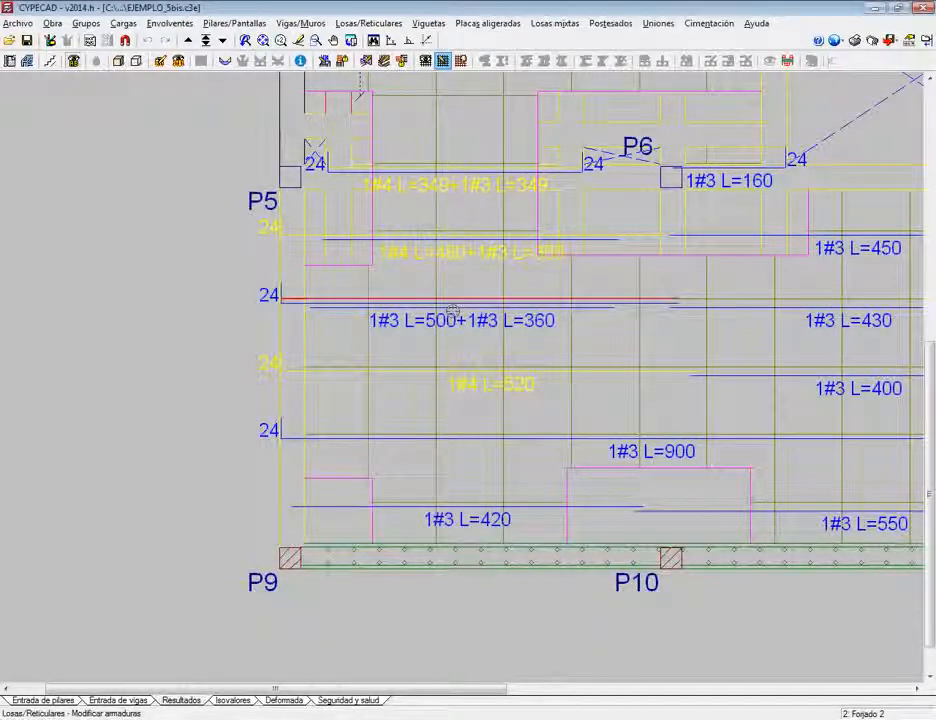
left_click(459, 378)
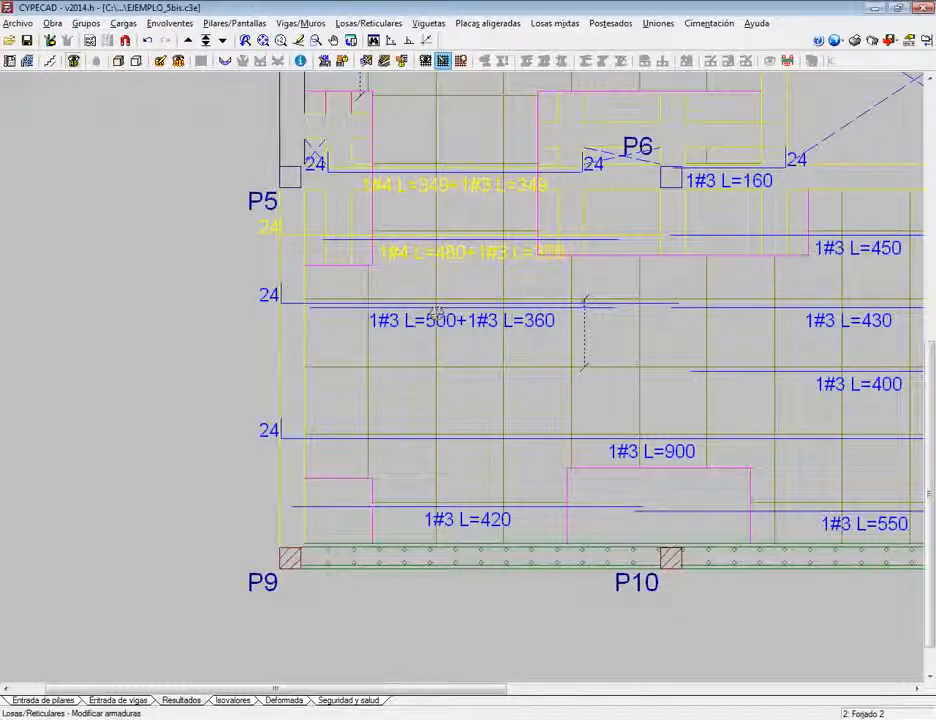
scroll(436, 313, "down", 2)
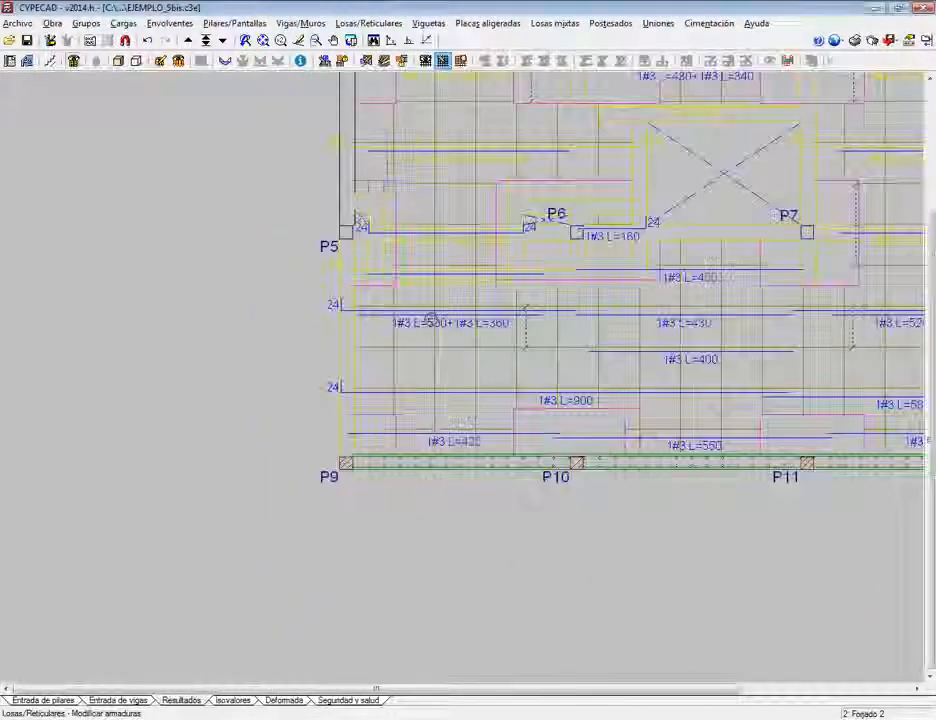
Step: Extend the distribution band of the 1#3 L=400 bottom bars below P6-P7 over the adjacent 1#3 L=430 rib, removing overlapped reinforcement
scroll(431, 318, "down", 1)
mouse_move(431, 318)
middle_mouse_down()
mouse_move(428, 437)
mouse_move(345, 400)
middle_mouse_up()
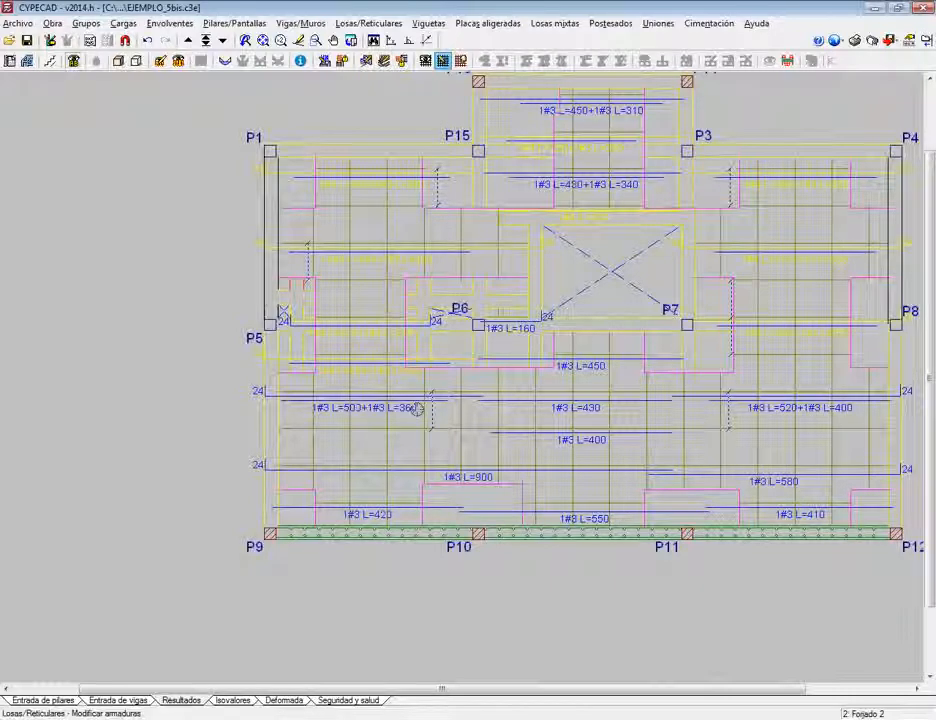
left_click(390, 25)
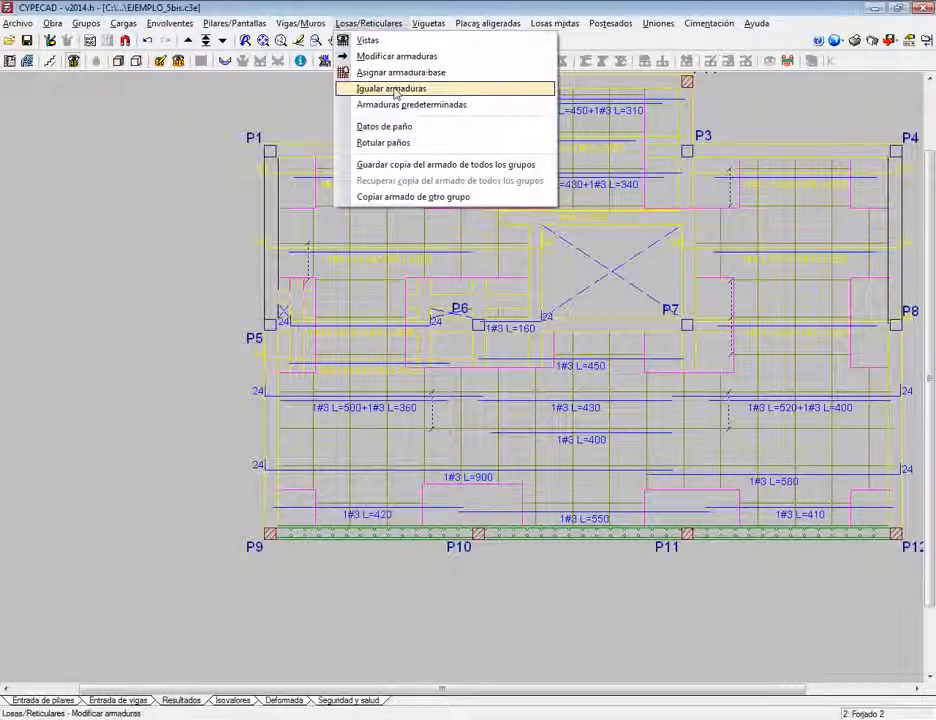
left_click(397, 56)
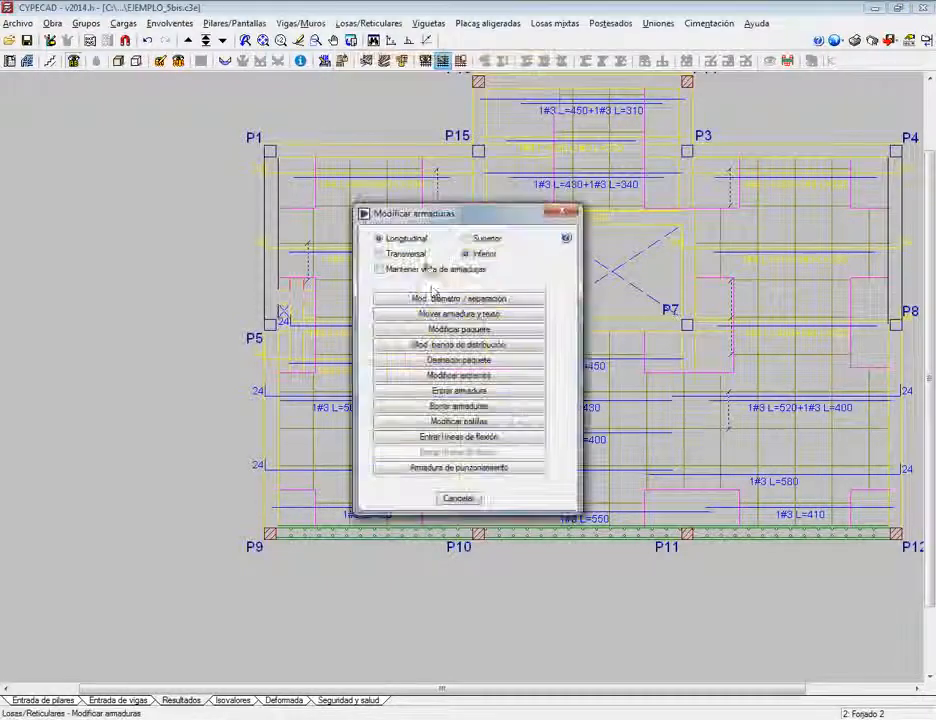
left_click(457, 345)
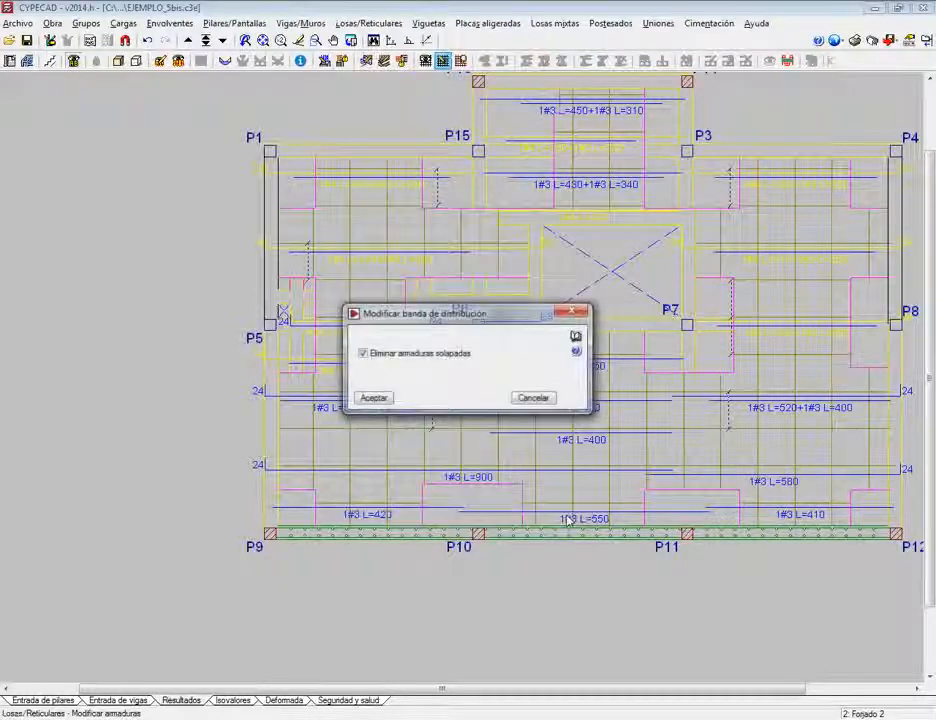
left_click(372, 397)
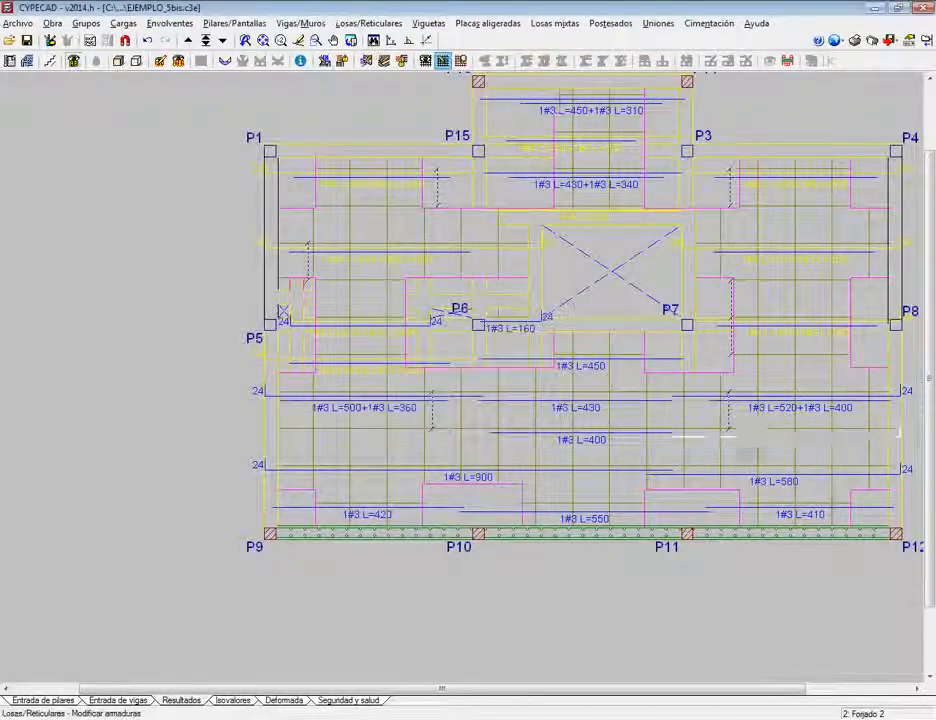
left_click(584, 433)
left_click(584, 401)
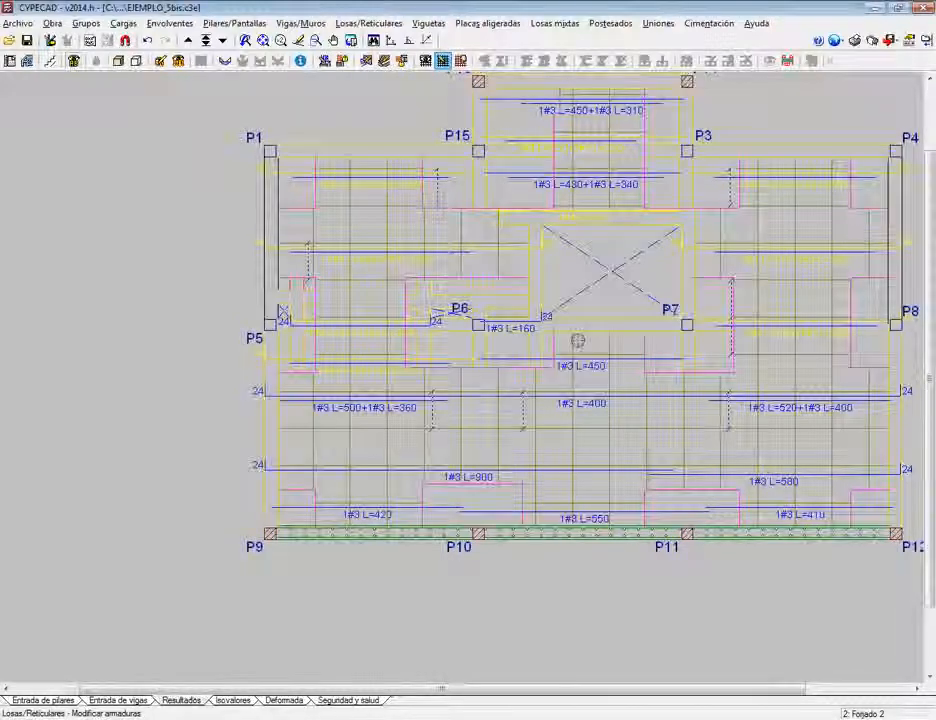
Step: Switch the slab reinforcement view (Vistas de armaduras) from bottom to top bars, keeping the longitudinal direction
scroll(566, 341, "down", 1)
middle_click_drag(546, 347, 513, 364)
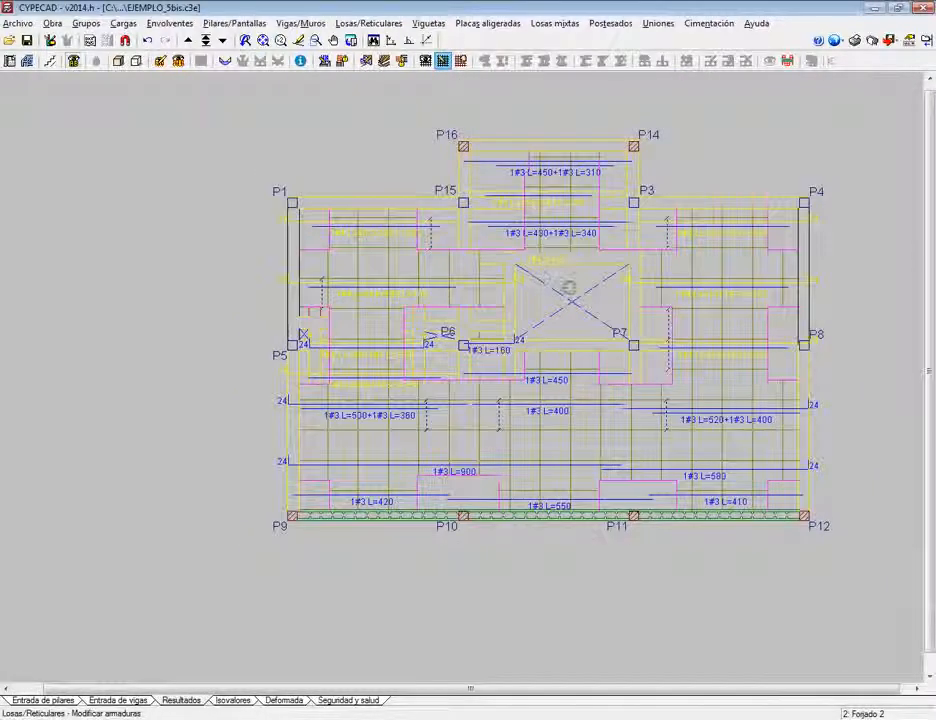
left_click(370, 24)
left_click(362, 37)
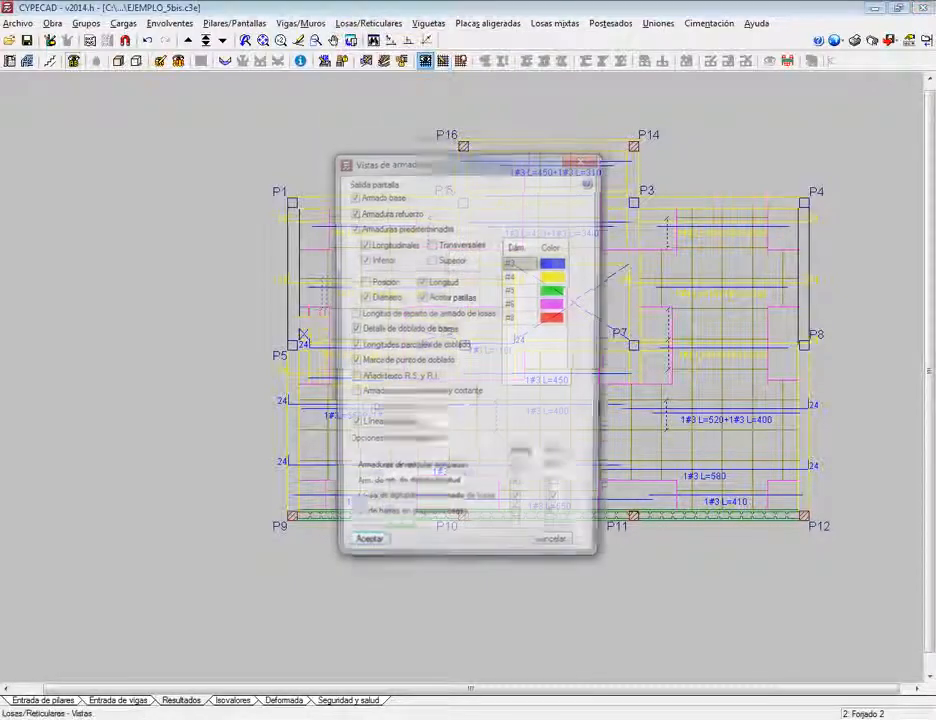
left_click(381, 260)
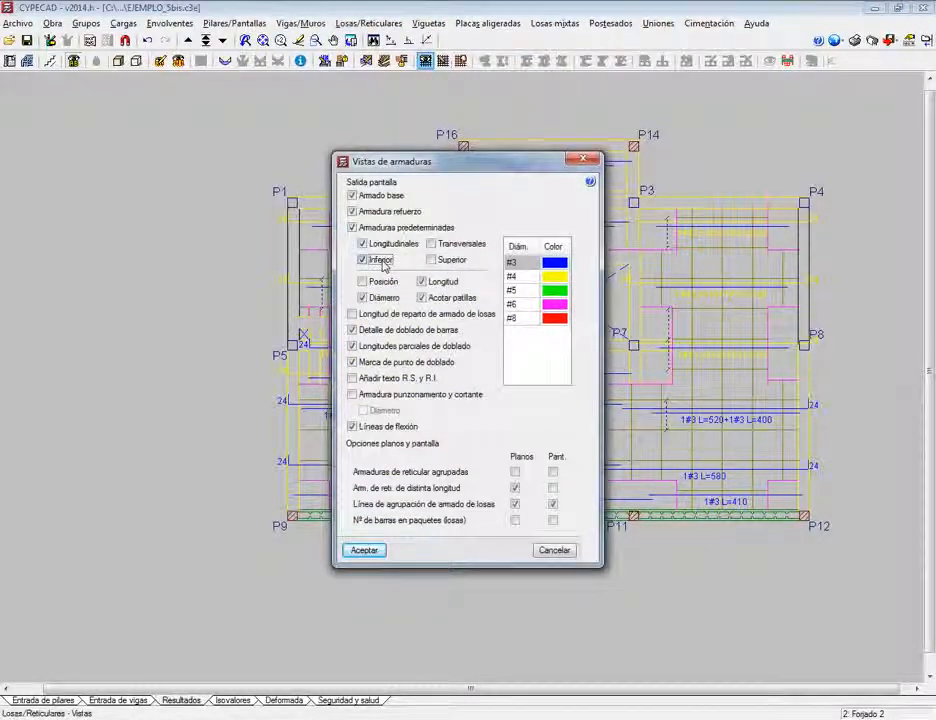
left_click(432, 260)
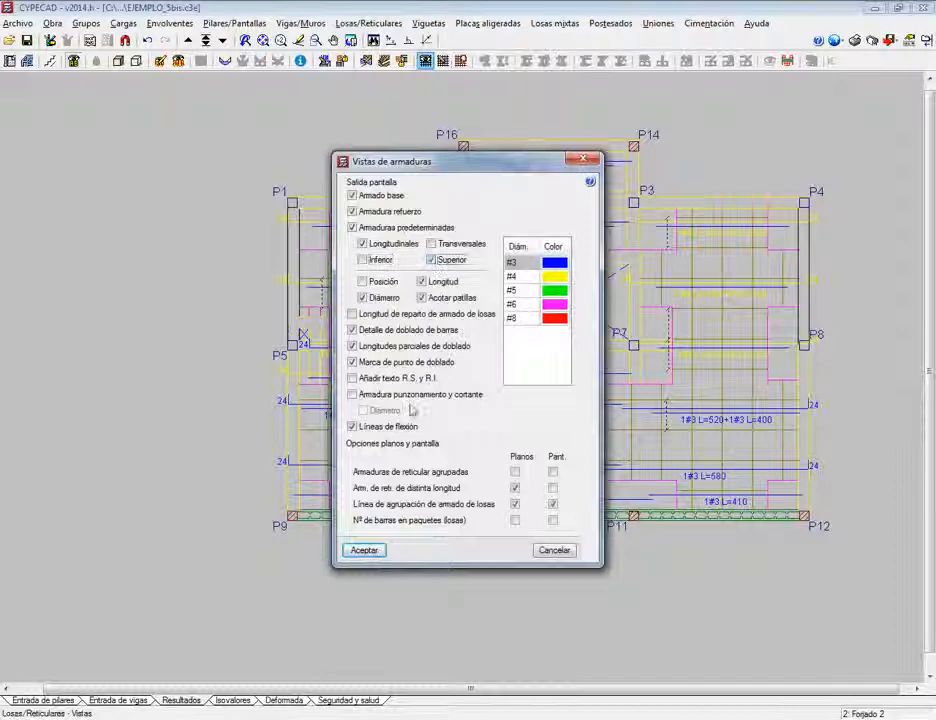
left_click(360, 550)
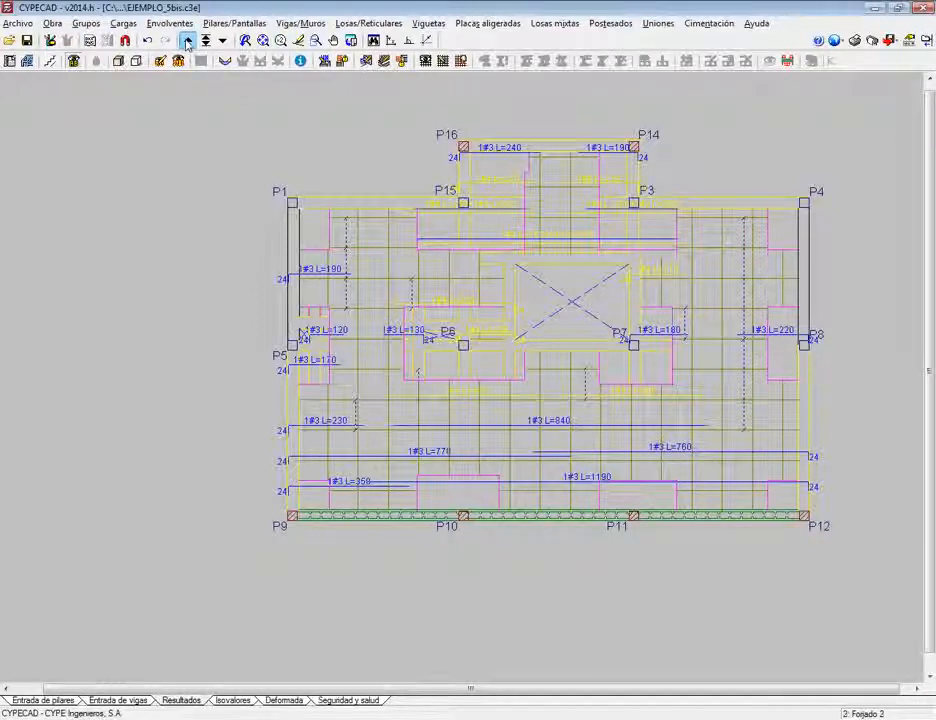
Step: Go up to Forjado 3 and examine the longitudinal top reinforcement of its sloping slabs
left_click(187, 43)
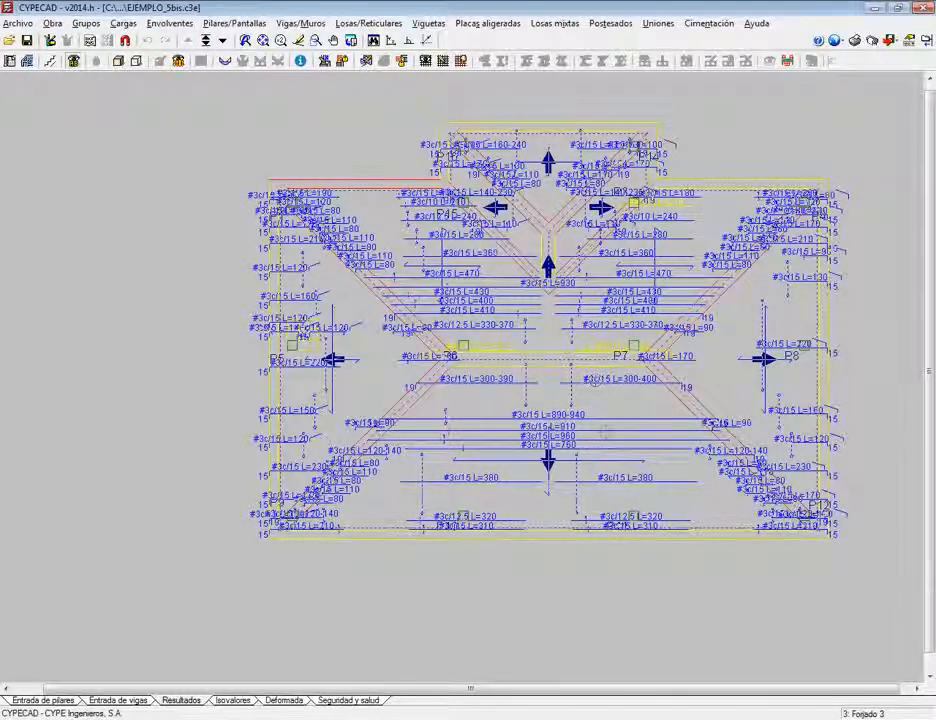
scroll(605, 432, "up", 3)
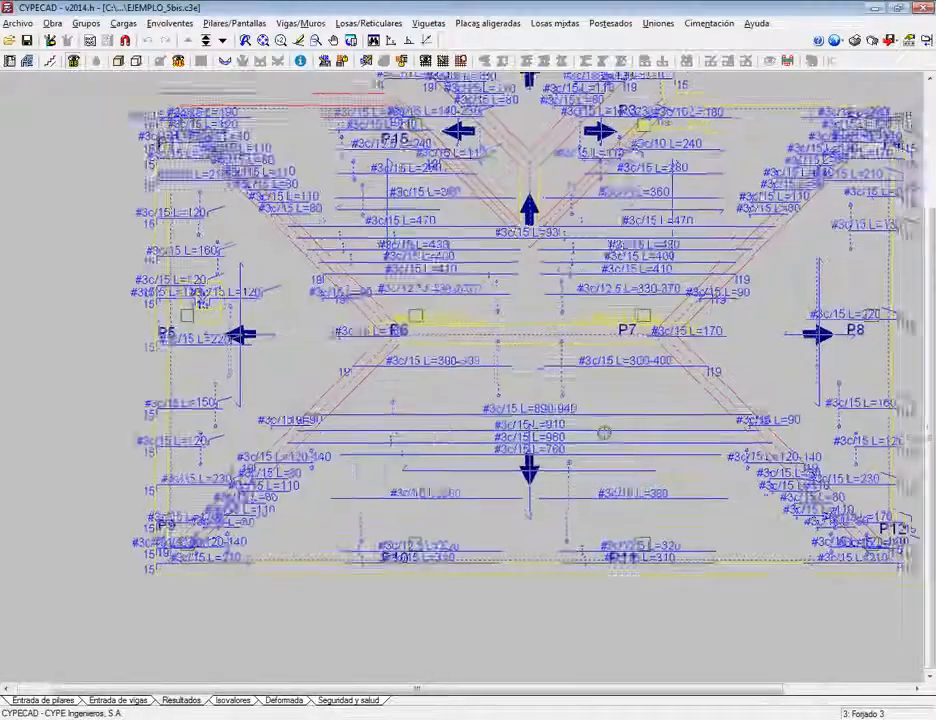
scroll(605, 432, "down", 2)
middle_click_drag(600, 428, 517, 400)
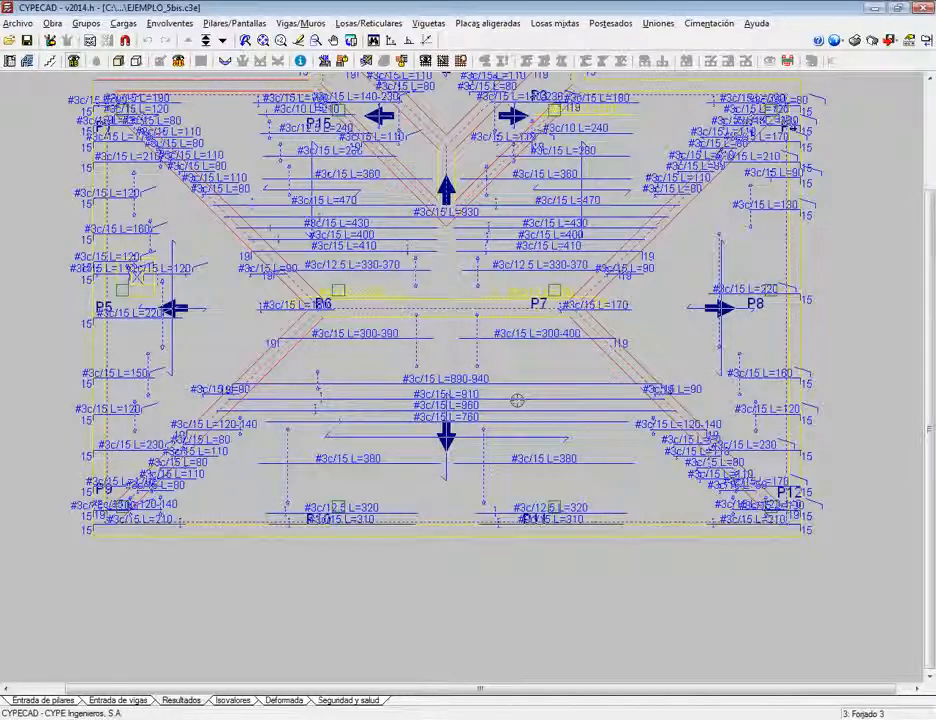
scroll(517, 400, "down", 1)
scroll(517, 400, "down", 1)
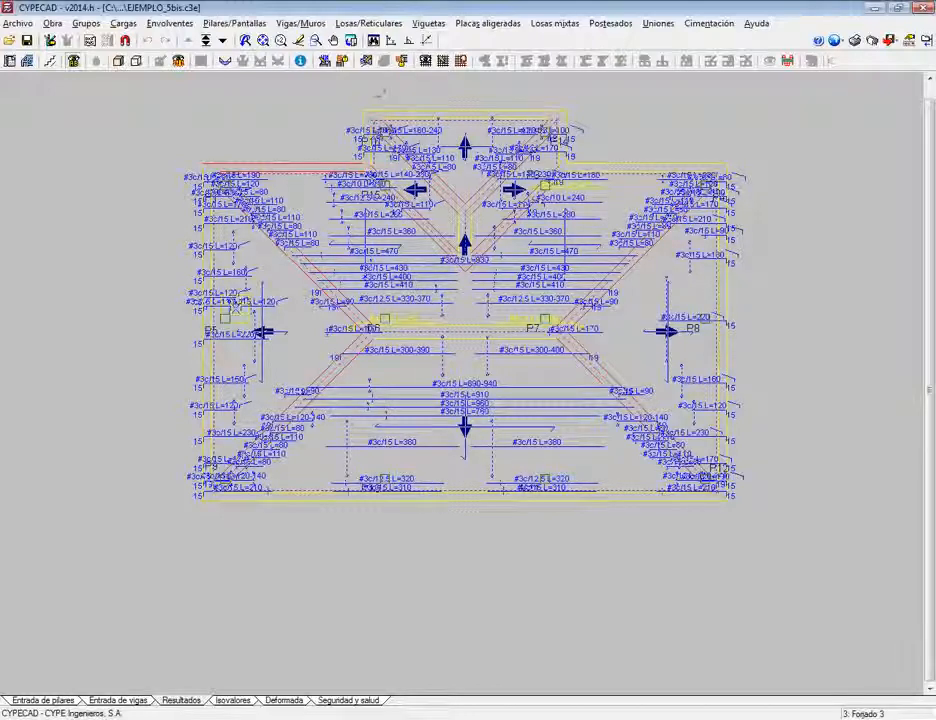
Step: Review the panel data (Datos de paño) of Forjado 3's solid slab 4, cancel without changes, and inspect the bars around P8 and P12
left_click(370, 23)
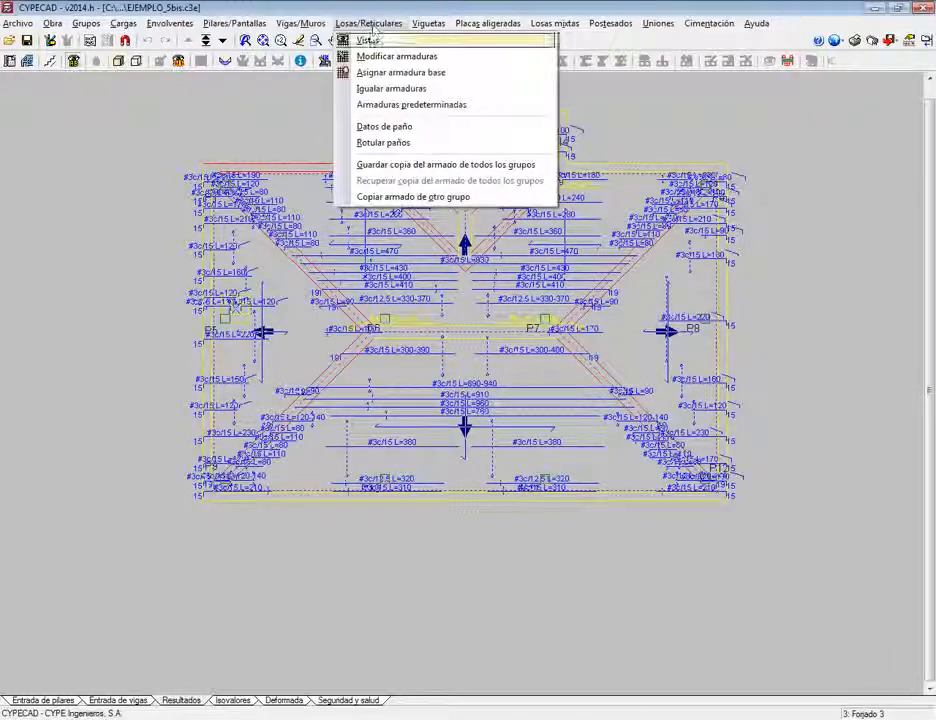
left_click(381, 128)
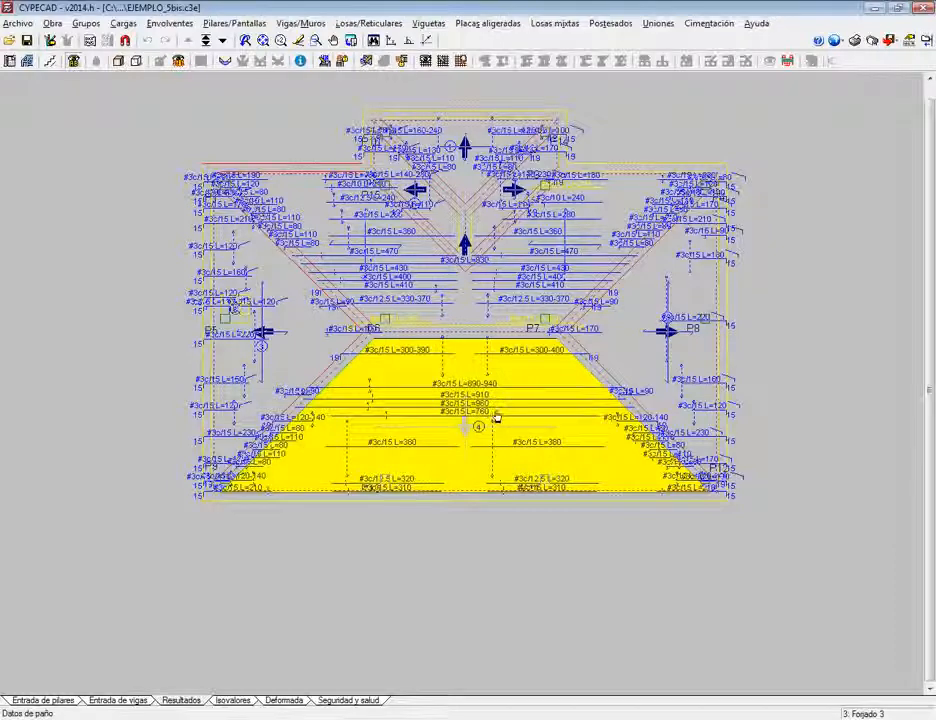
left_click(495, 415)
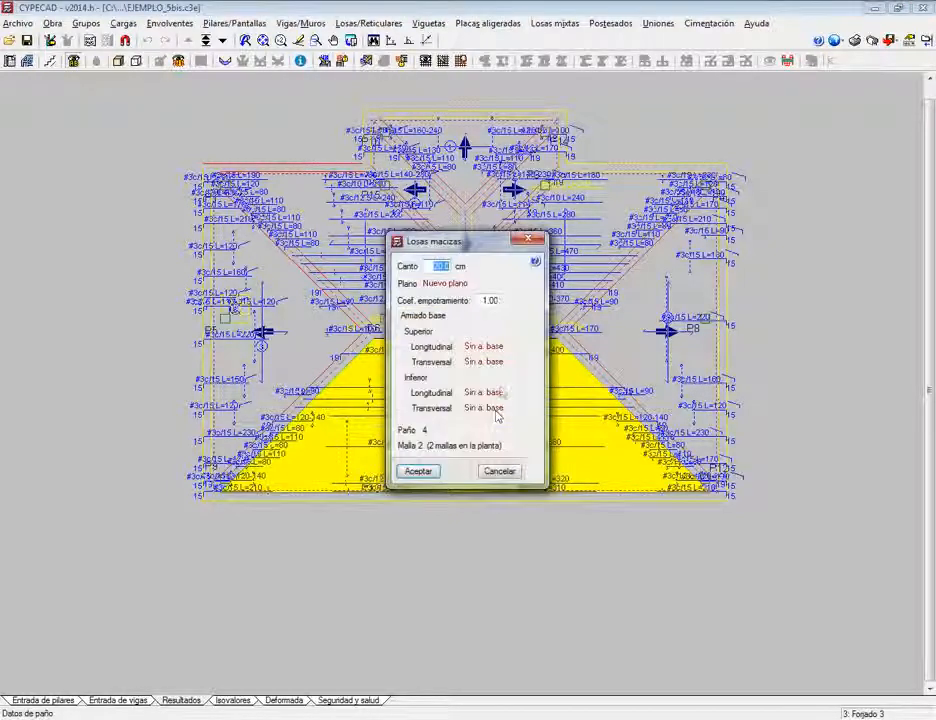
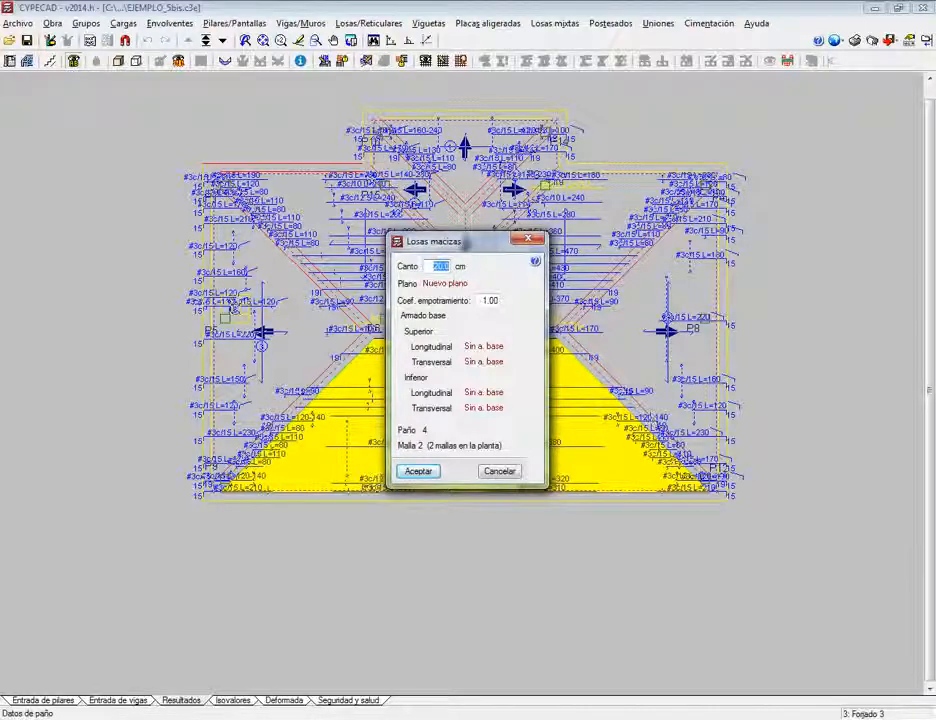
left_click(499, 470)
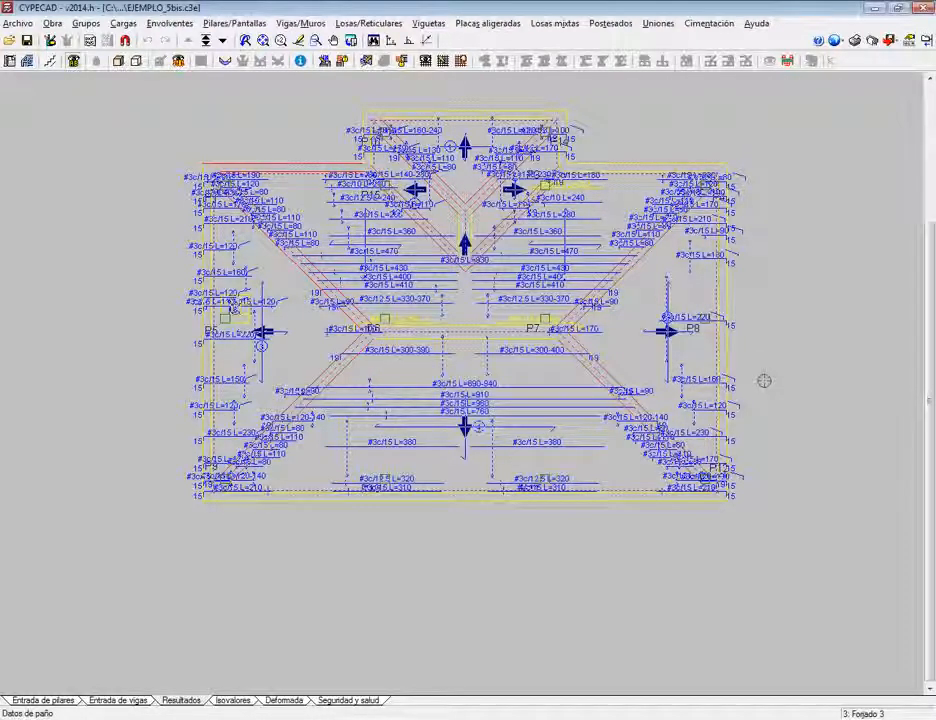
scroll(764, 381, "up", 3)
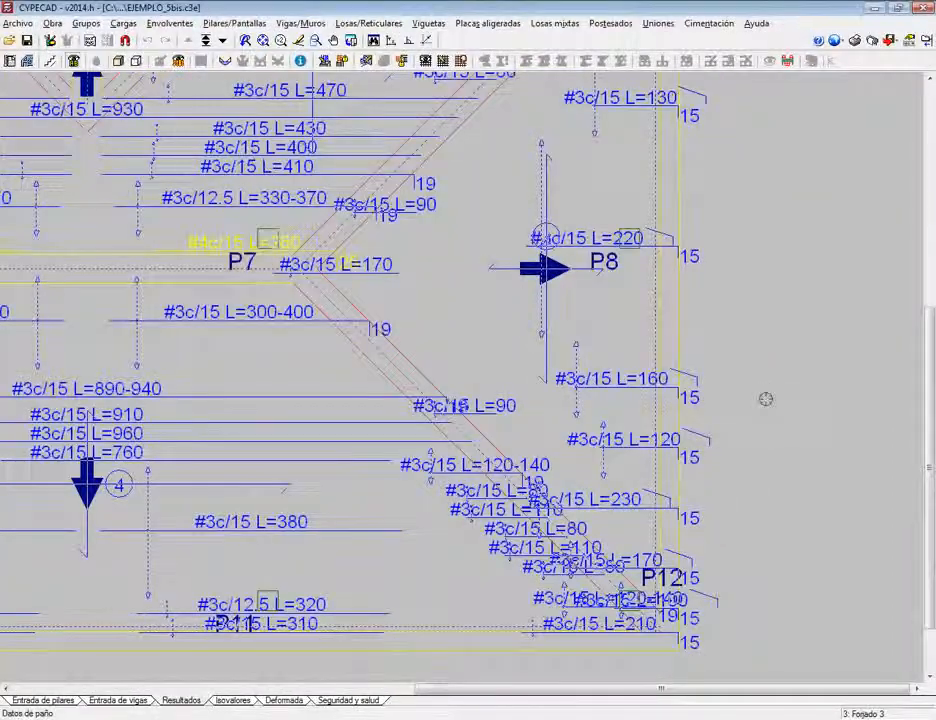
scroll(767, 400, "down", 3)
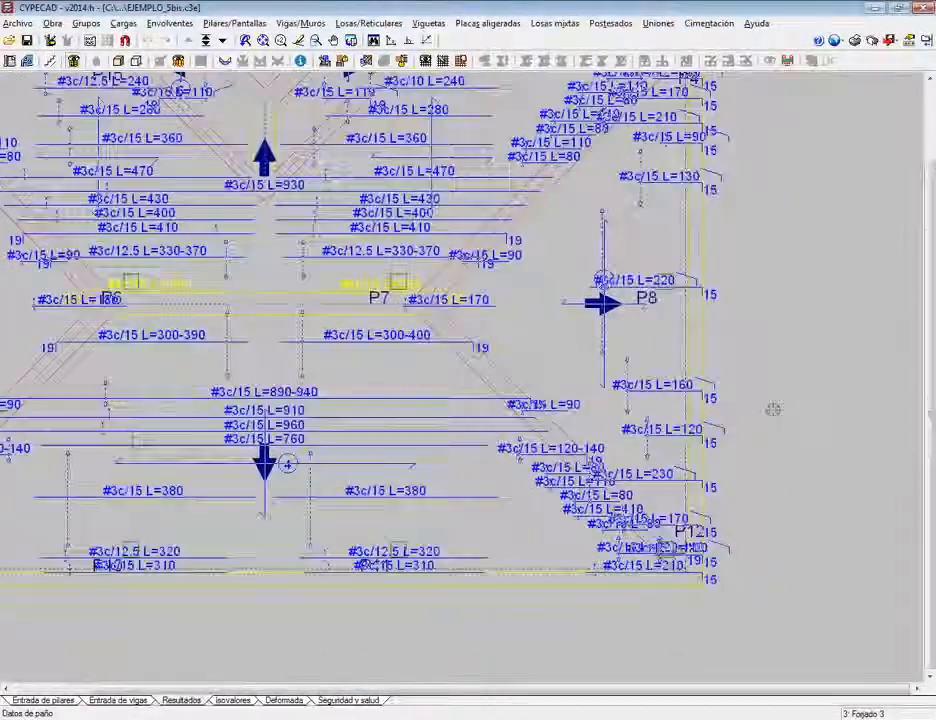
scroll(773, 409, "down", 3)
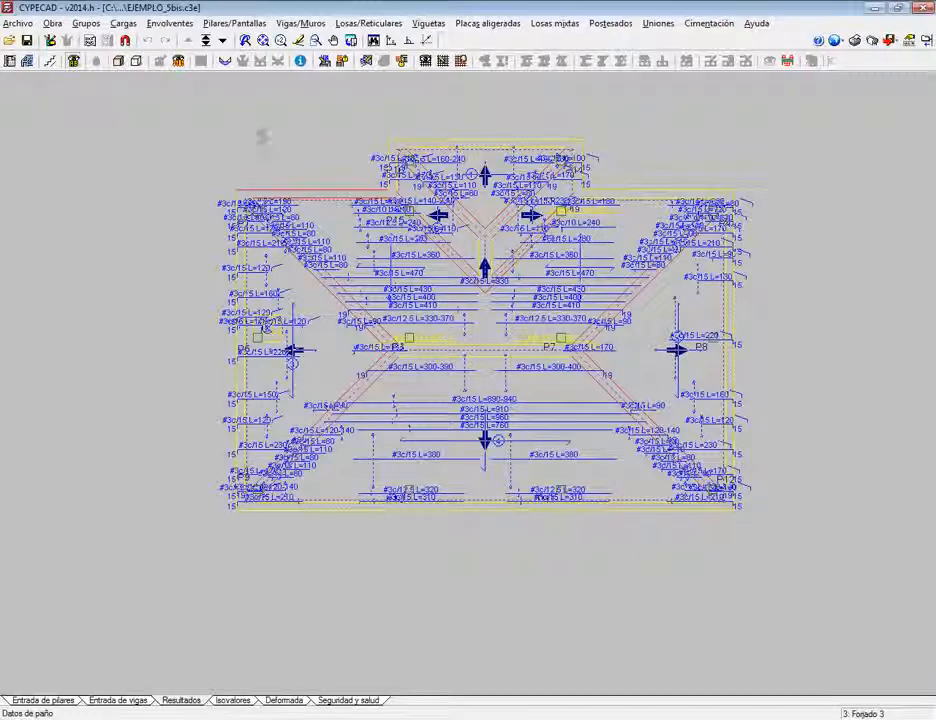
Step: Return to Forjado 2, review the panel data of waffle slab panel 5 and cancel without changes
left_click(221, 40)
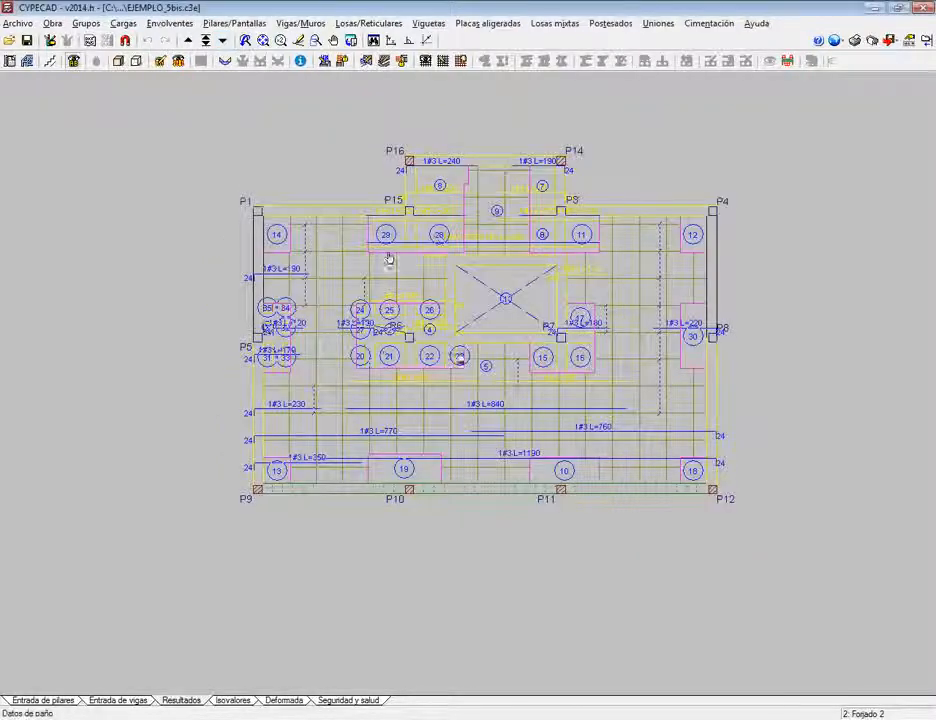
left_click(479, 404)
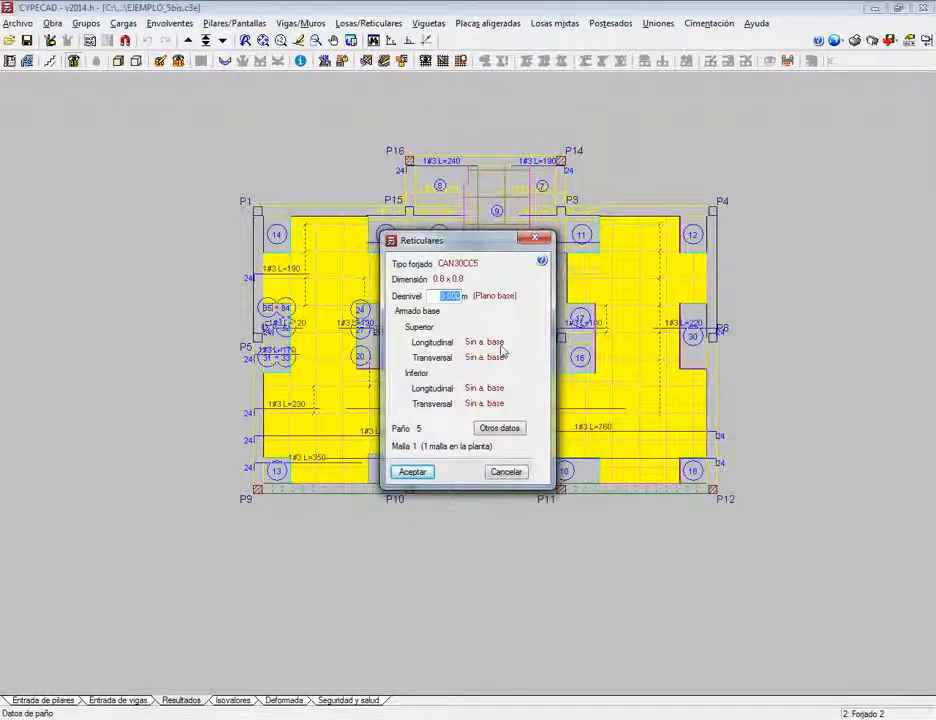
left_click(506, 471)
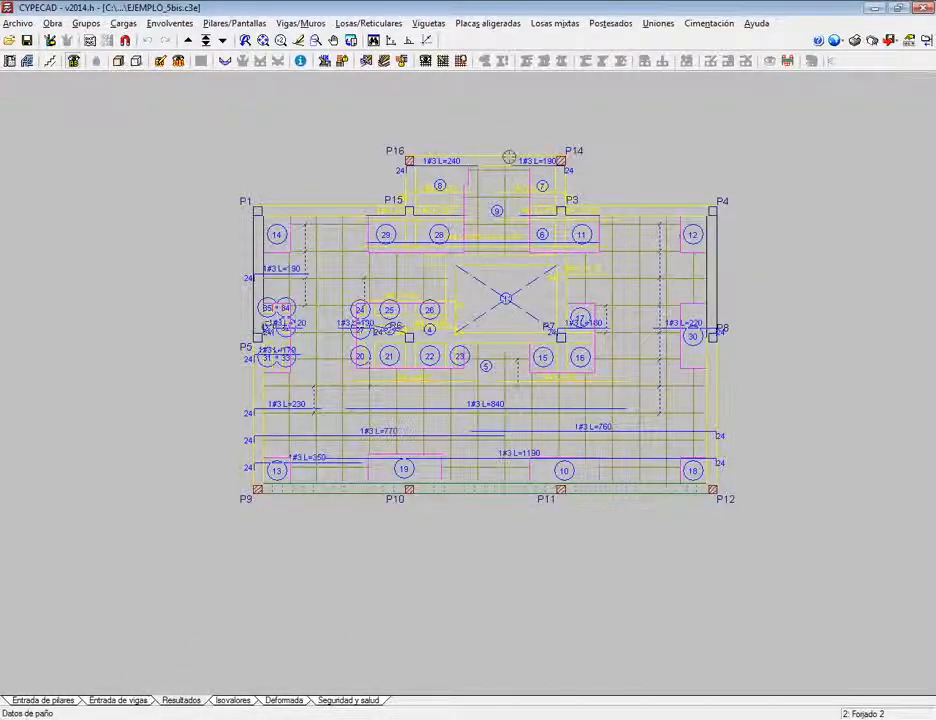
Step: Hide the slab reinforcement on Forjado 2 through the reinforcement view settings (Vistas de armaduras)
scroll(509, 155, "up", 2)
scroll(509, 155, "up", 1)
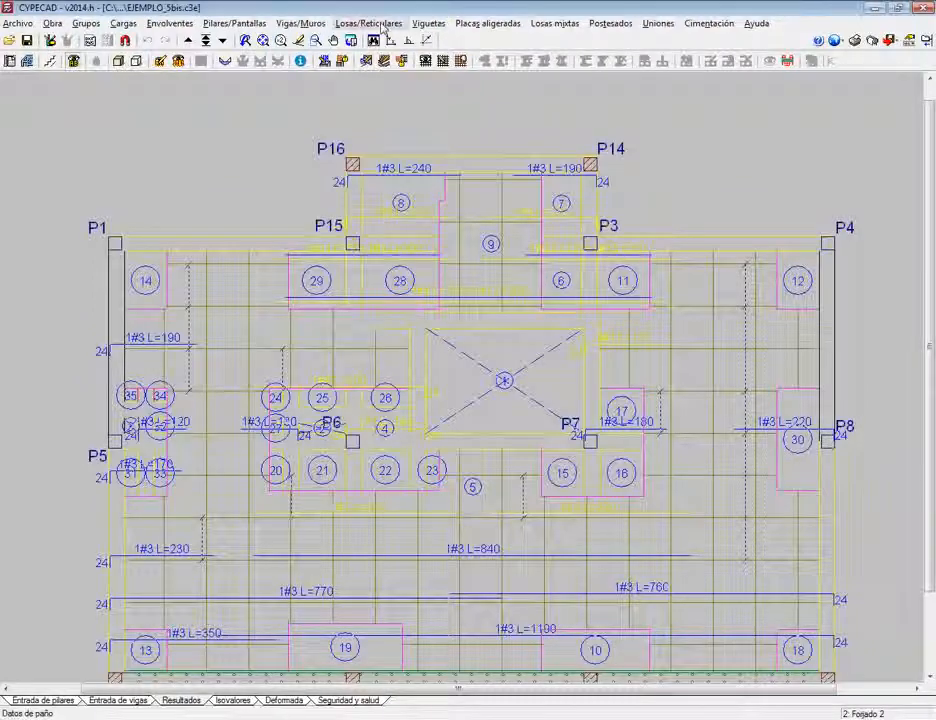
left_click(368, 23)
left_click(370, 40)
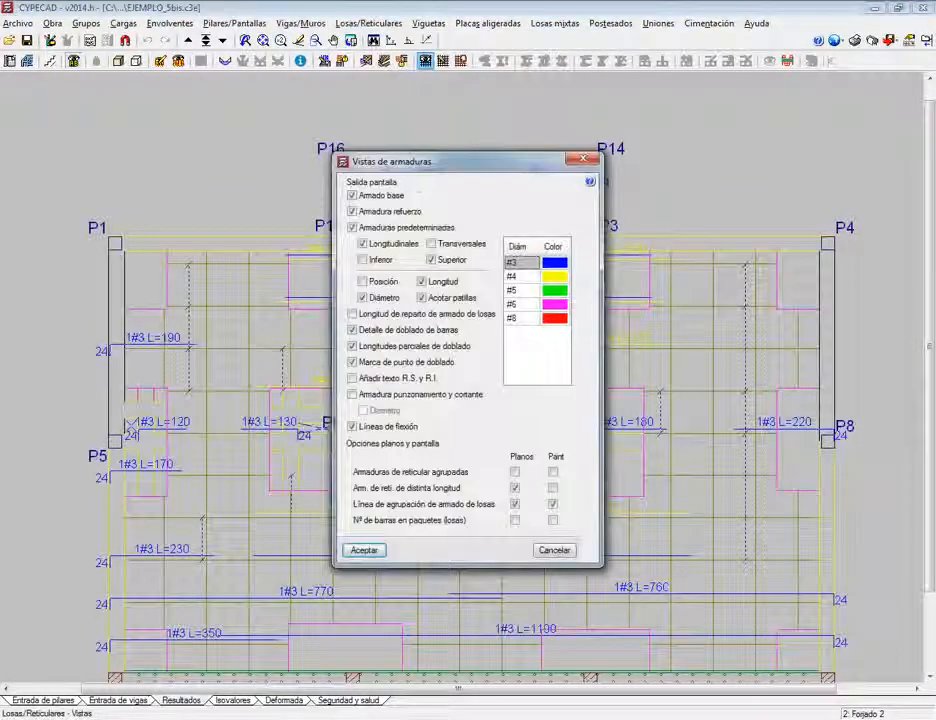
left_click(364, 550)
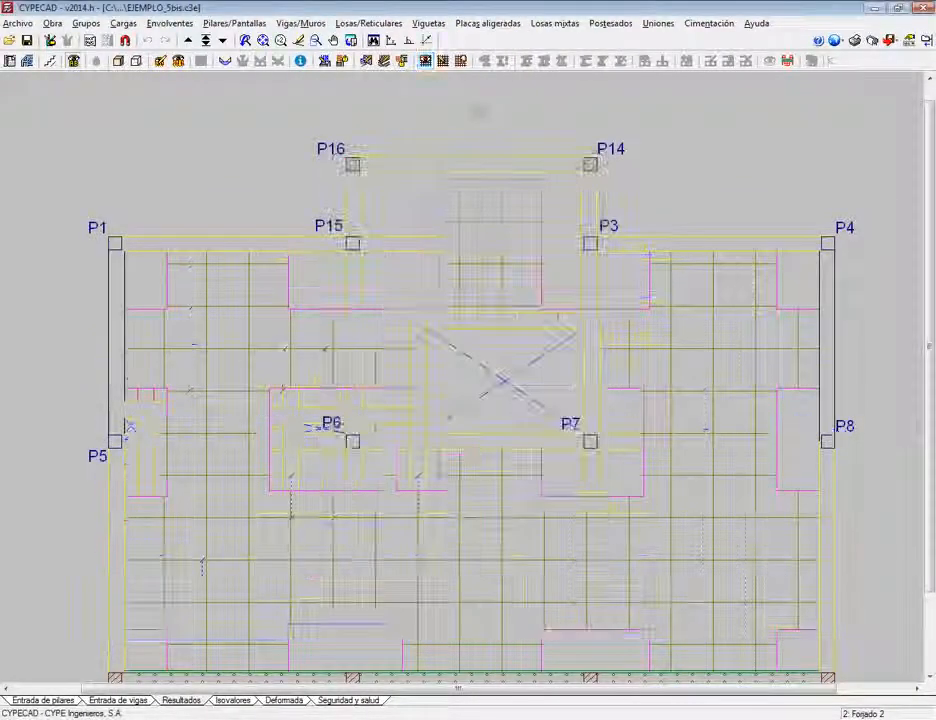
Step: Measure the maximum relative secant deflection (Flecha entre dos puntos) from P7 to P8 on Forjado 2 for the worst-case combination
middle_click_drag(501, 118, 466, 187)
scroll(467, 187, "up", 1)
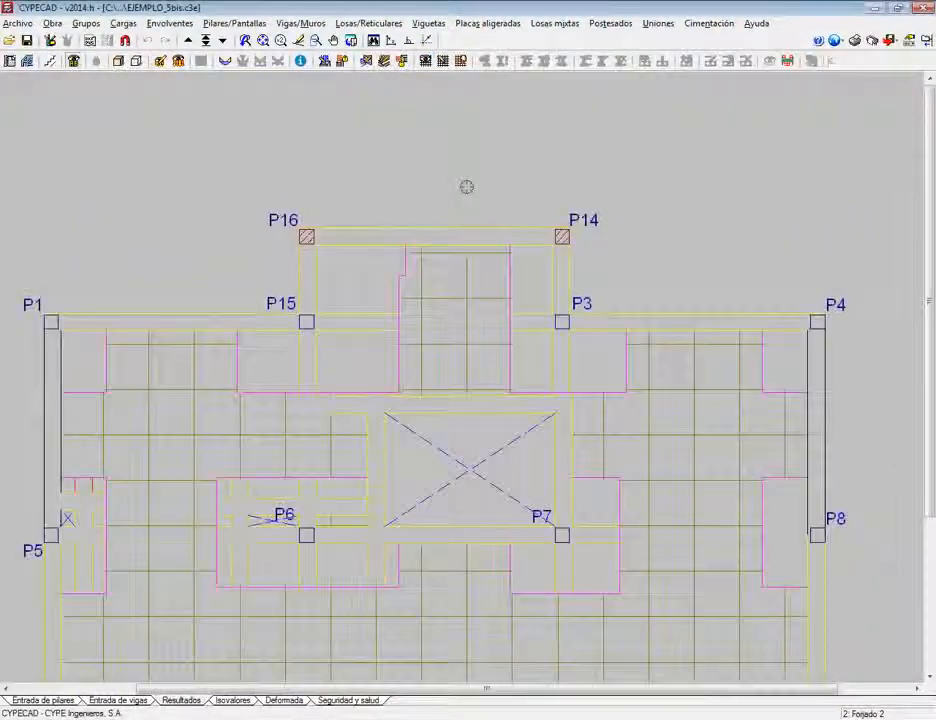
left_click(172, 24)
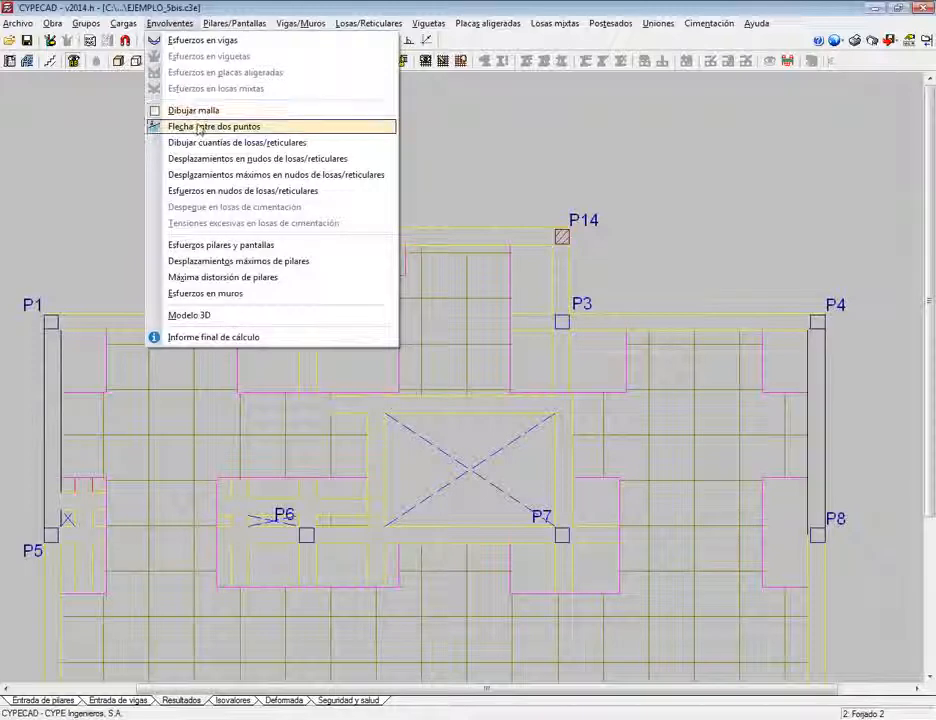
left_click(199, 127)
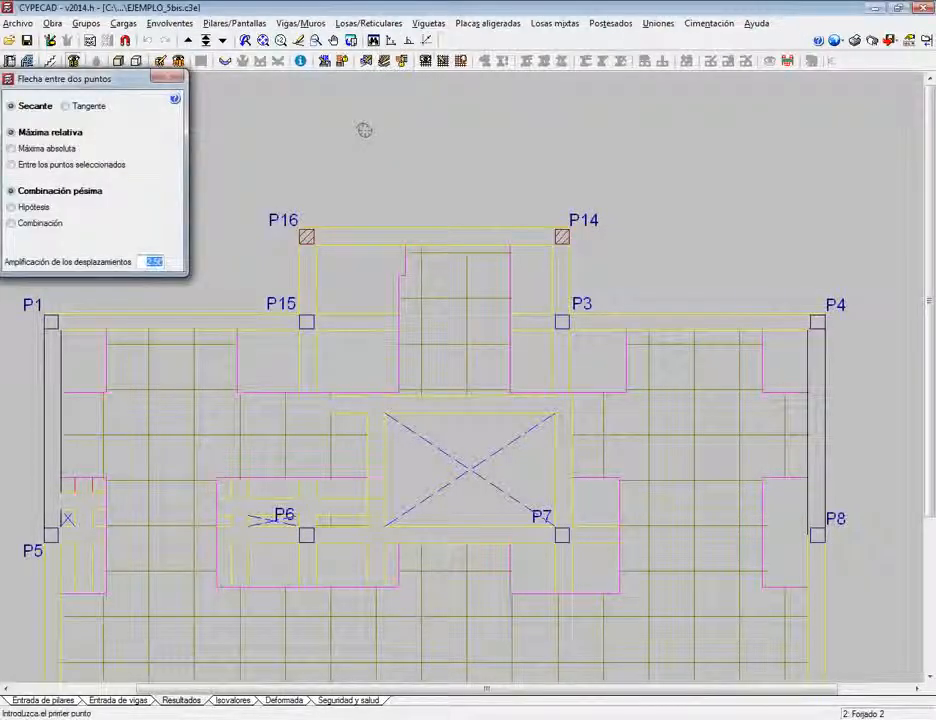
left_click_drag(50, 78, 99, 96)
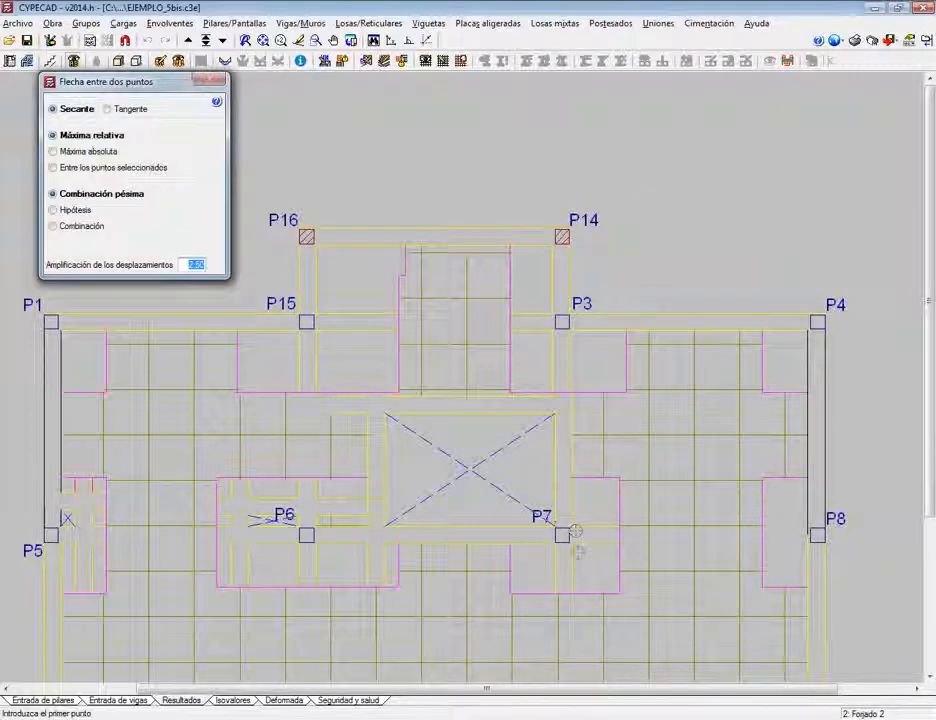
left_click(584, 553)
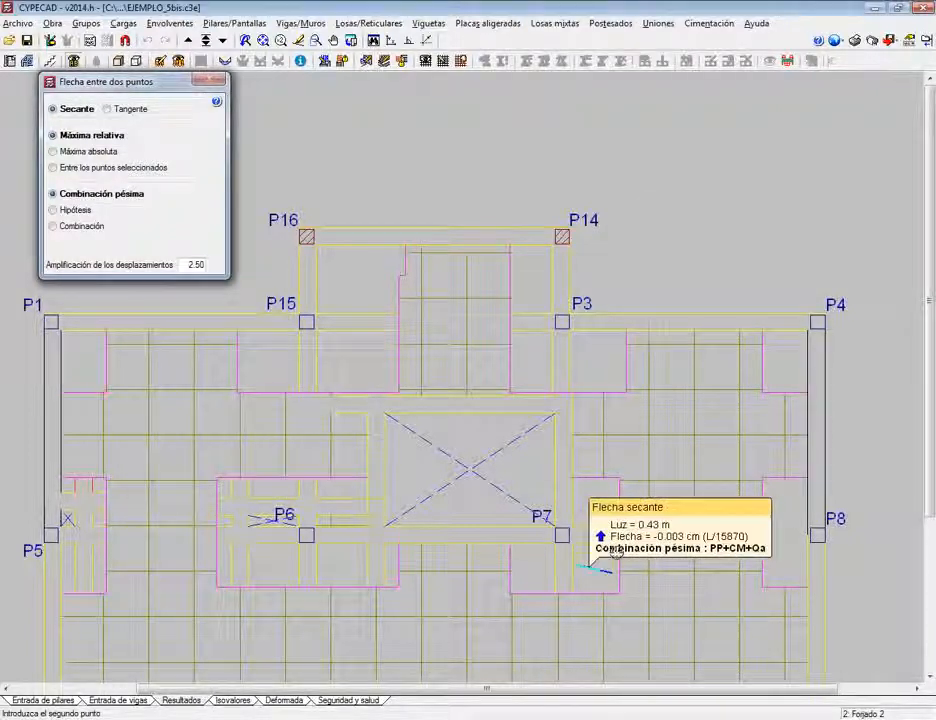
left_click(800, 553)
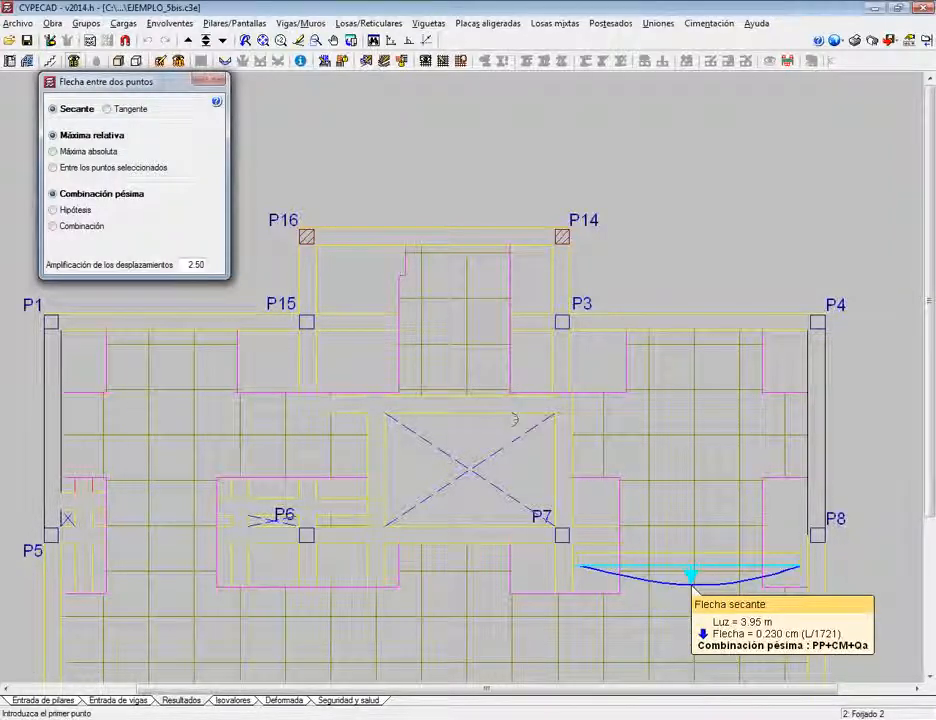
Step: Measure the maximum relative tangent deflection on the Forjado 2 overhang towards the P16–P14 edge beam for the worst-case combination
double_click(196, 265)
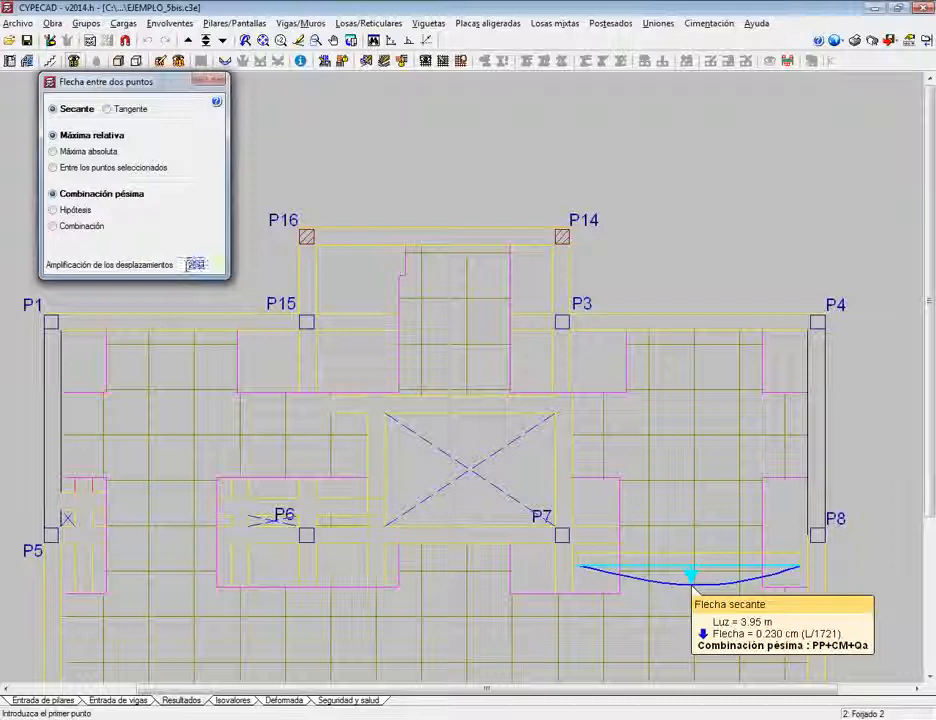
double_click(193, 265)
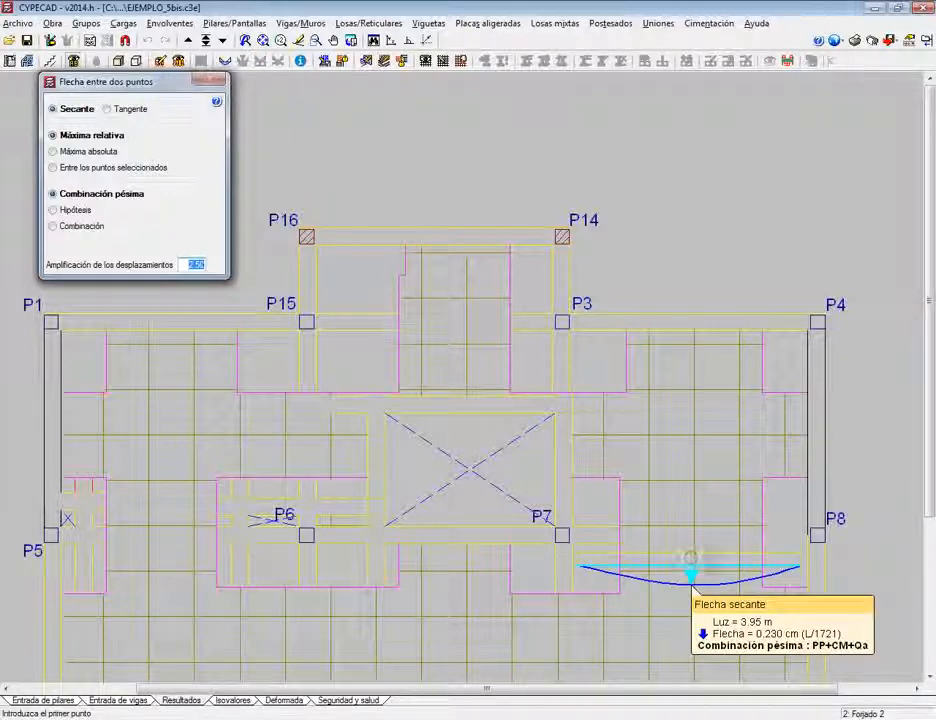
left_click(125, 108)
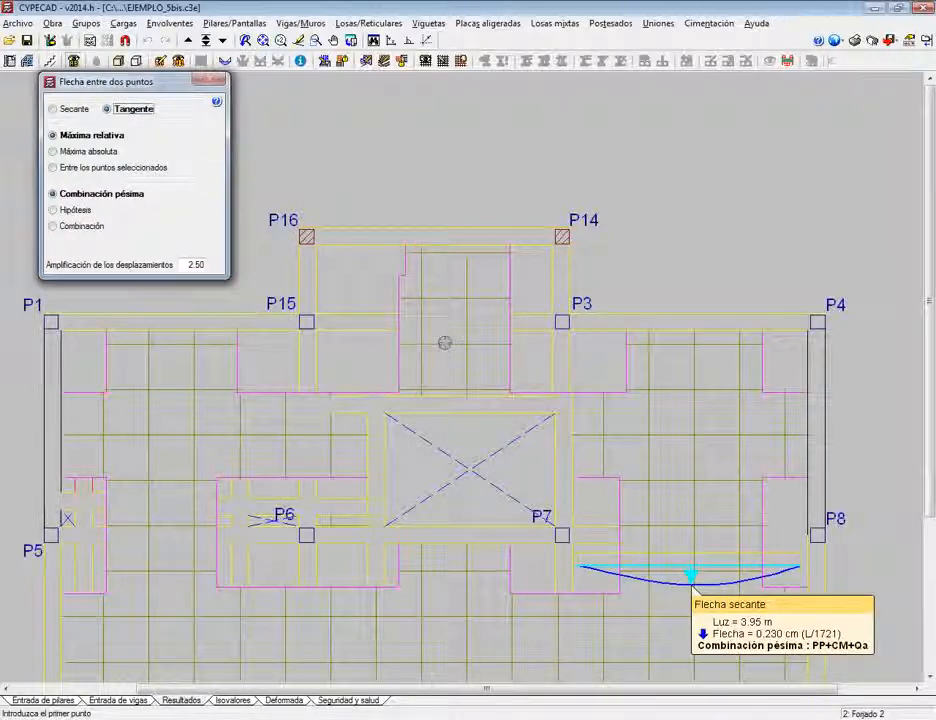
left_click(445, 315)
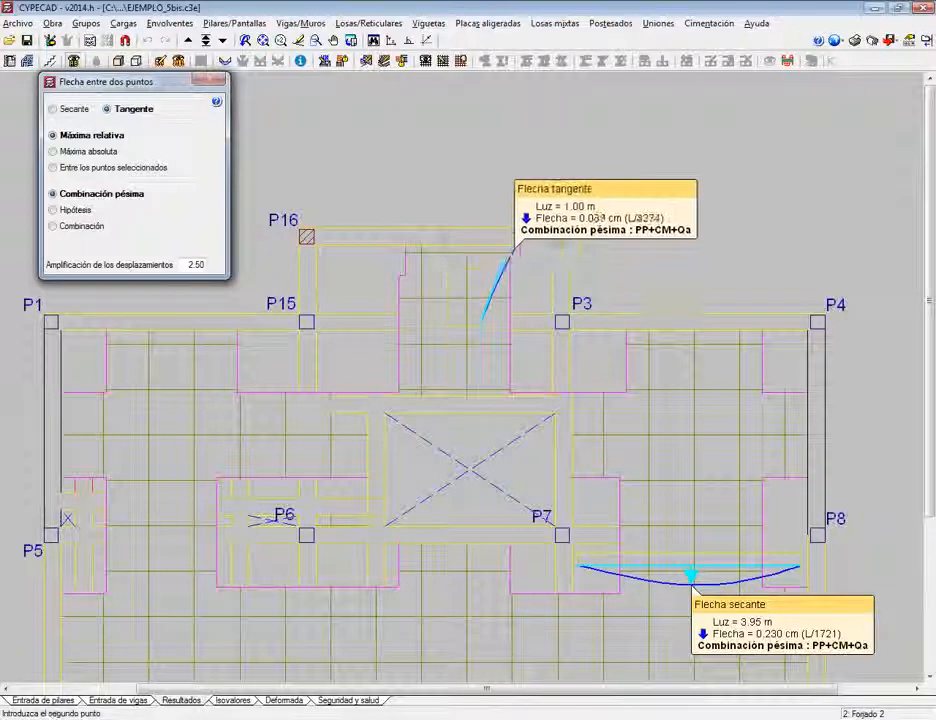
right_click(445, 247)
left_click(463, 377)
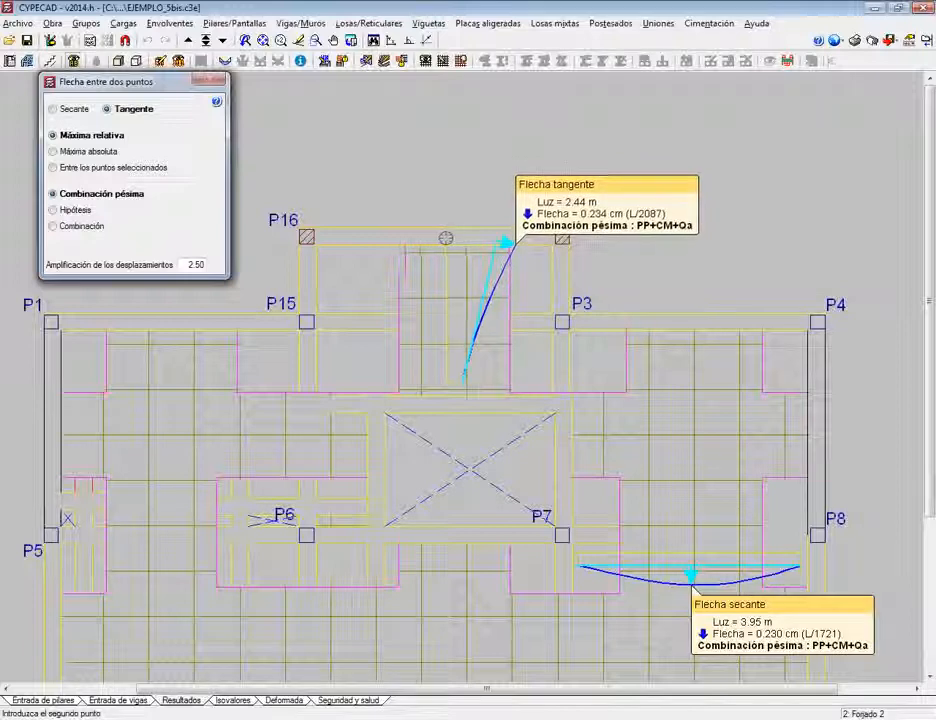
left_click(511, 241)
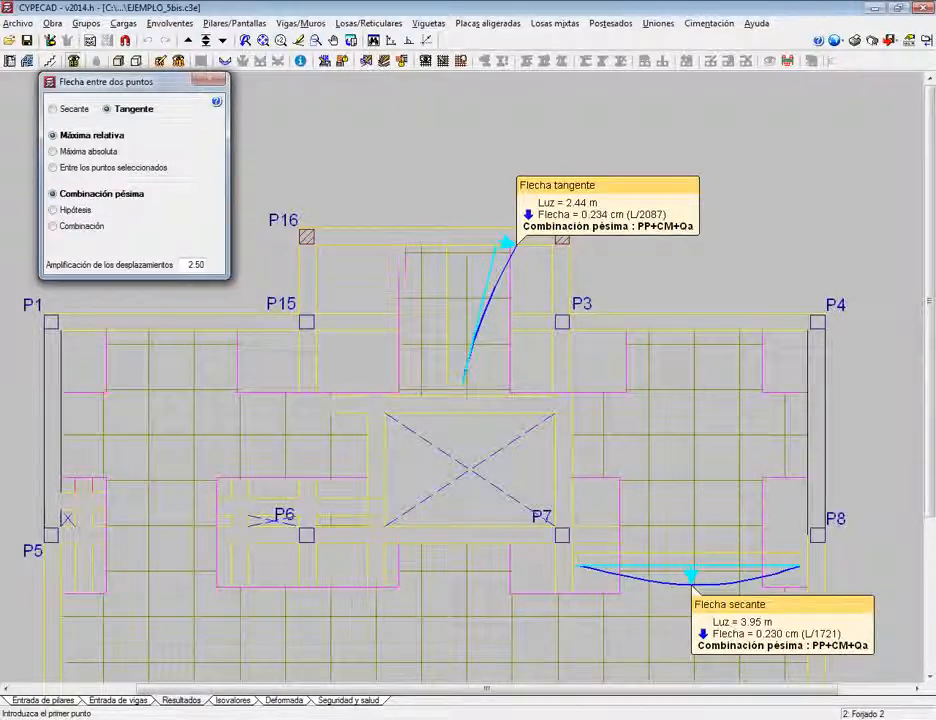
Step: Display Forjado 2's vertical displacement isovalues (Desplazamiento Z) for the PP+CM combination
left_click(234, 701)
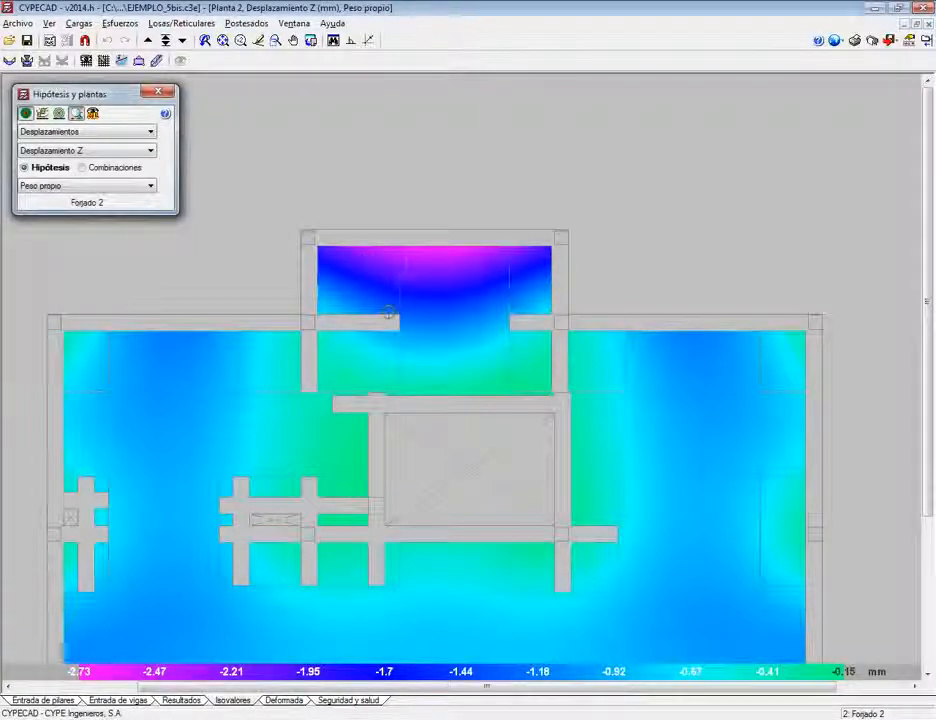
left_click_drag(412, 280, 470, 176)
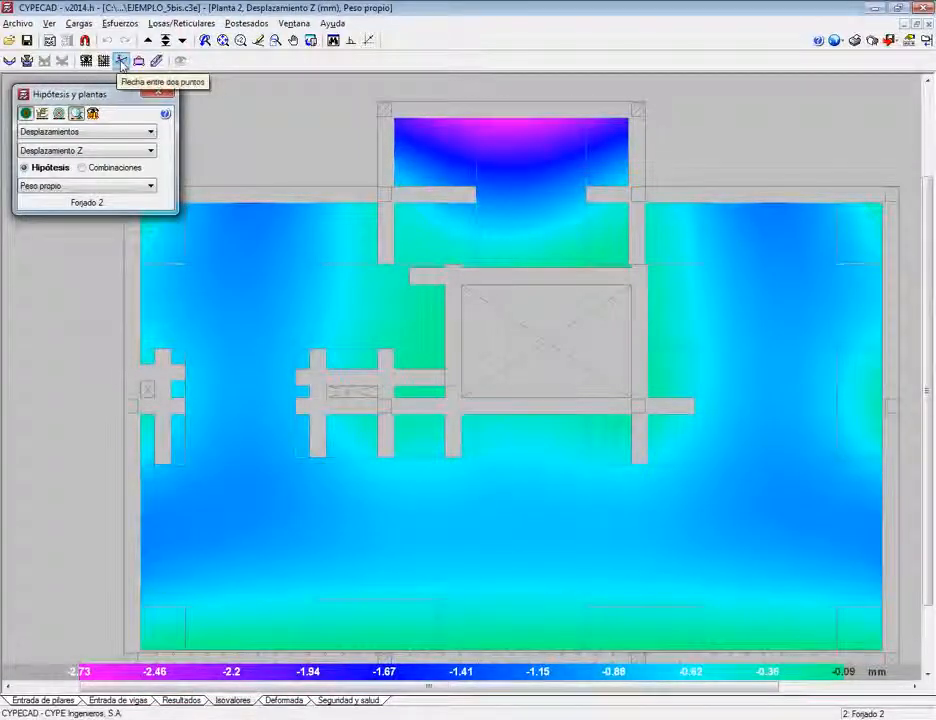
left_click(121, 61)
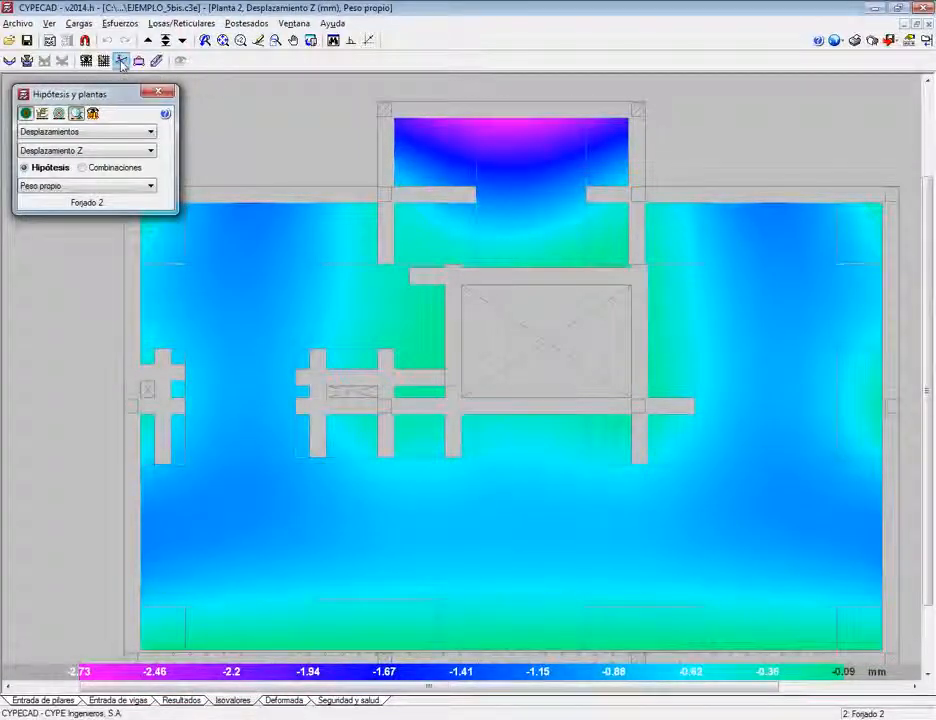
left_click(83, 168)
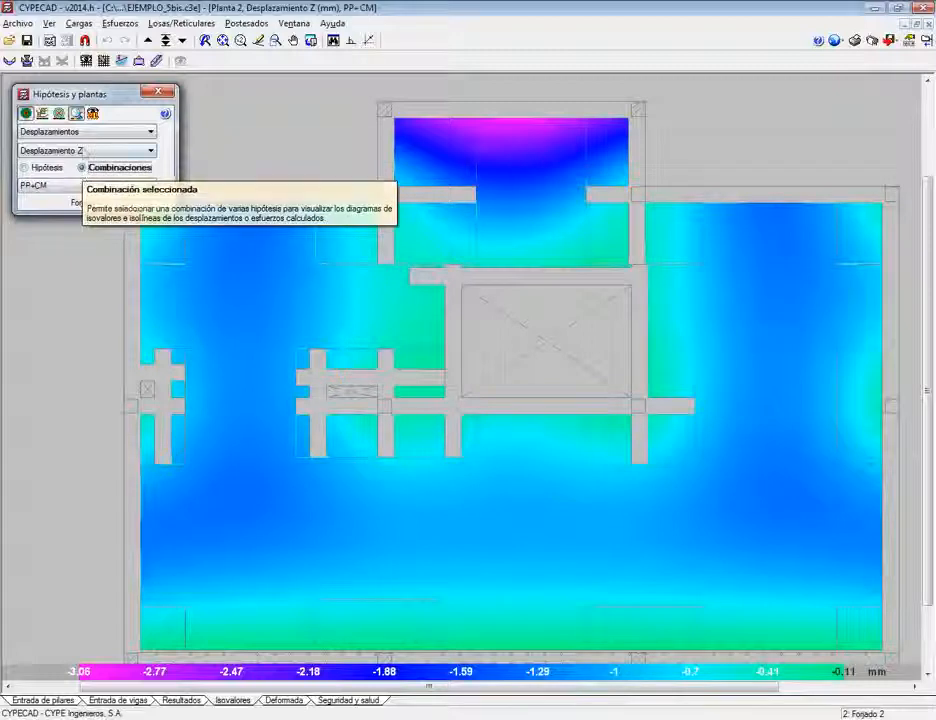
Step: Display Forjado 2's Momento X force isovalues for the combination 1.2·PP+1.2·CM+1.6·Qa
left_click(85, 133)
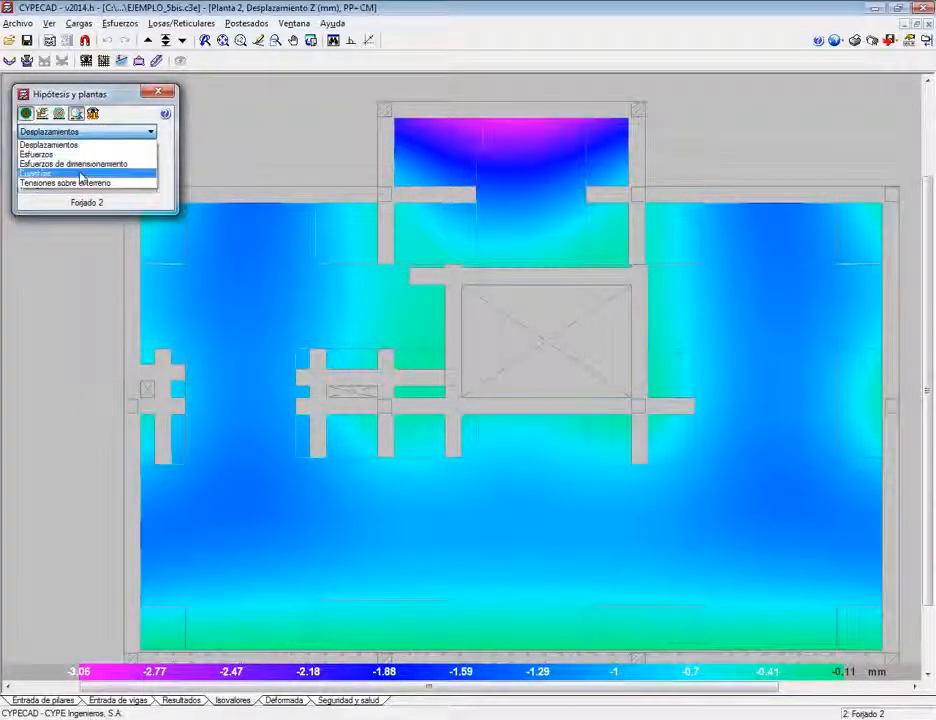
left_click(100, 154)
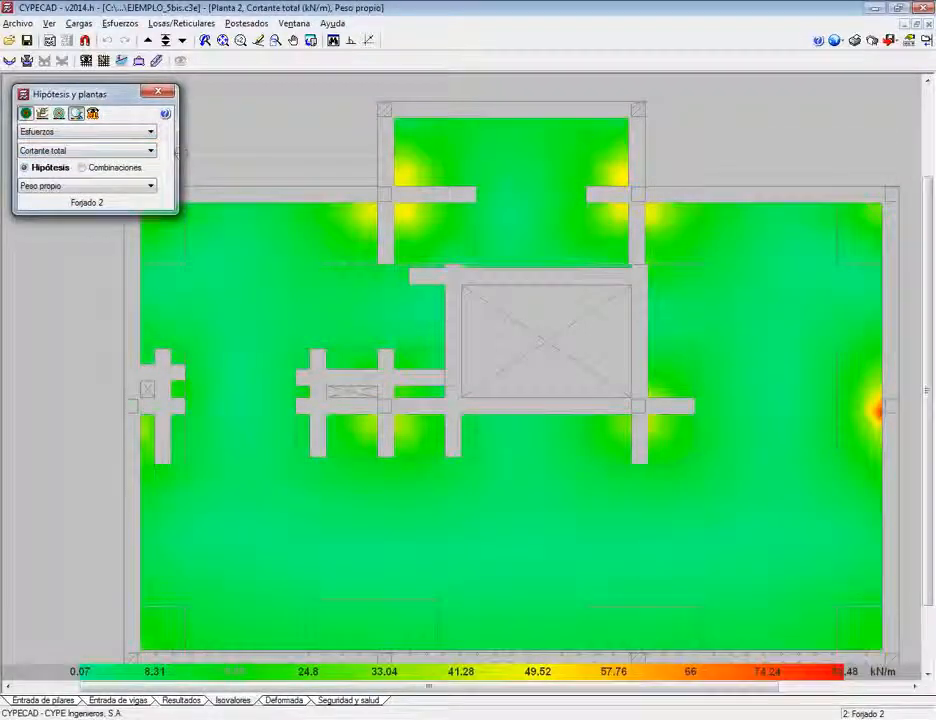
left_click(131, 152)
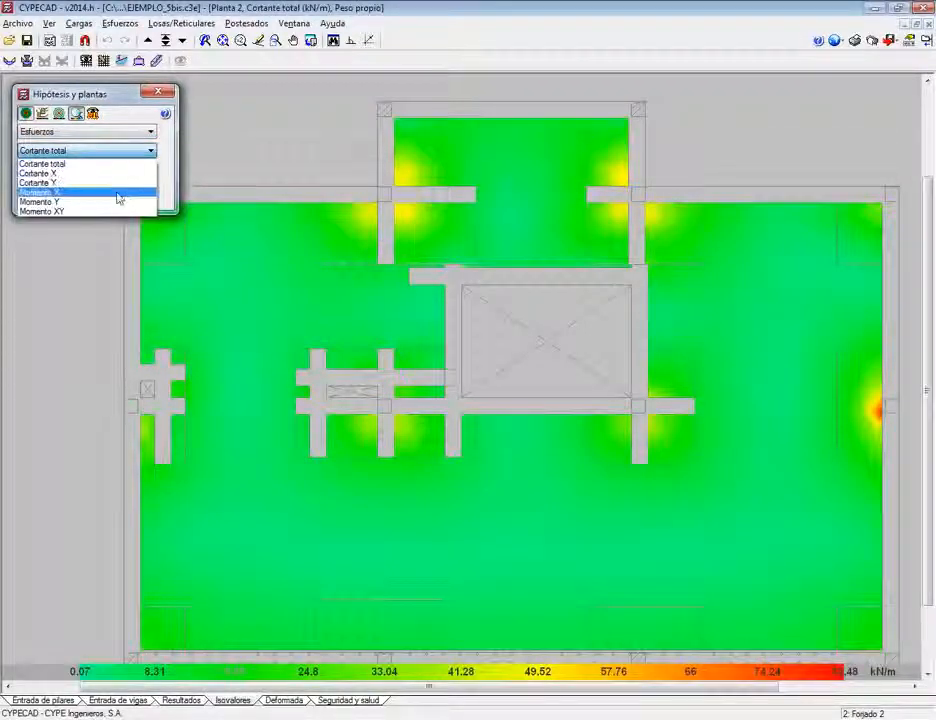
left_click(118, 193)
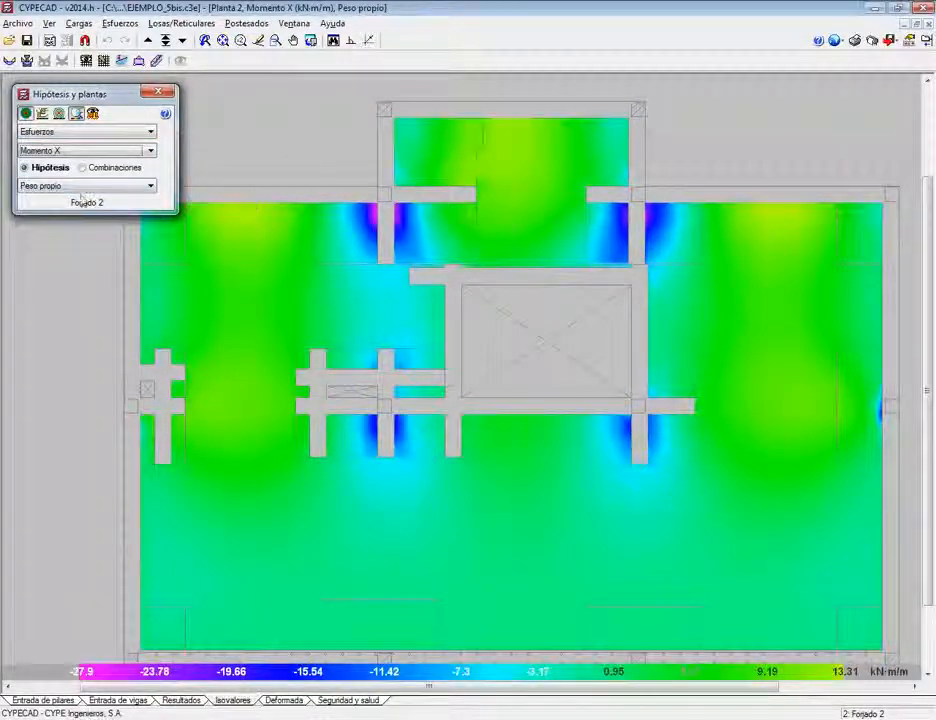
left_click(111, 170)
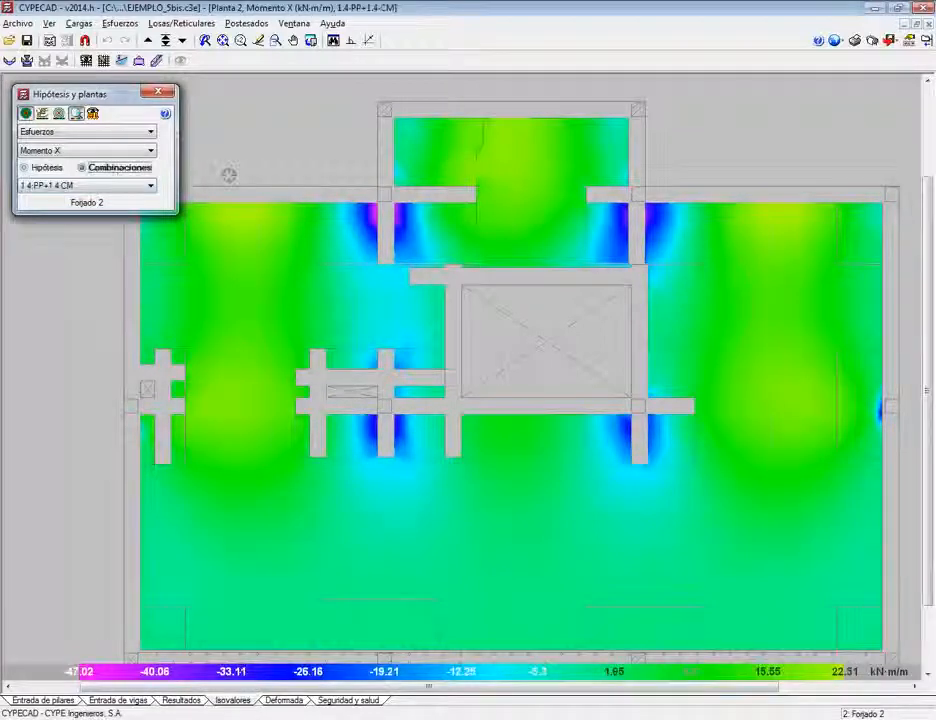
left_click(125, 186)
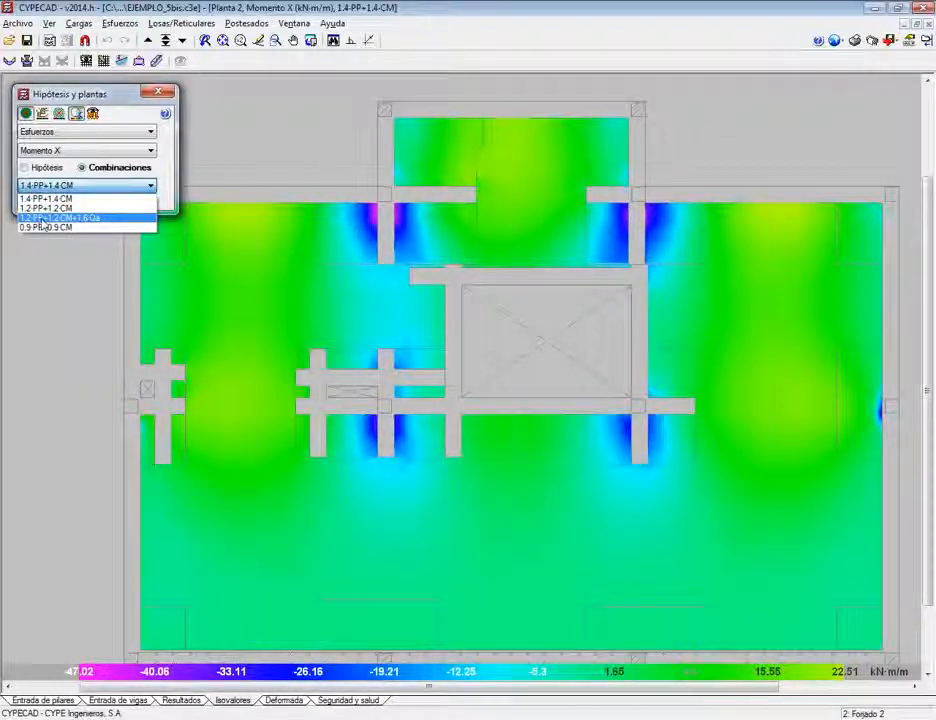
left_click(40, 218)
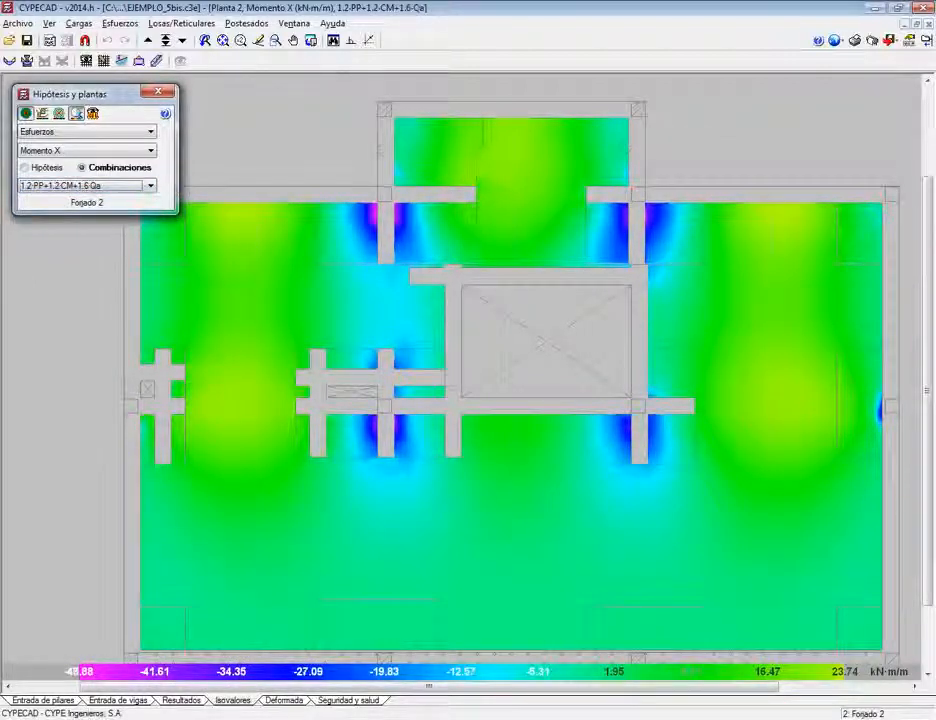
Step: Show the Momento X isovalues for the single load case Peso propio
left_click(25, 167)
left_click(59, 190)
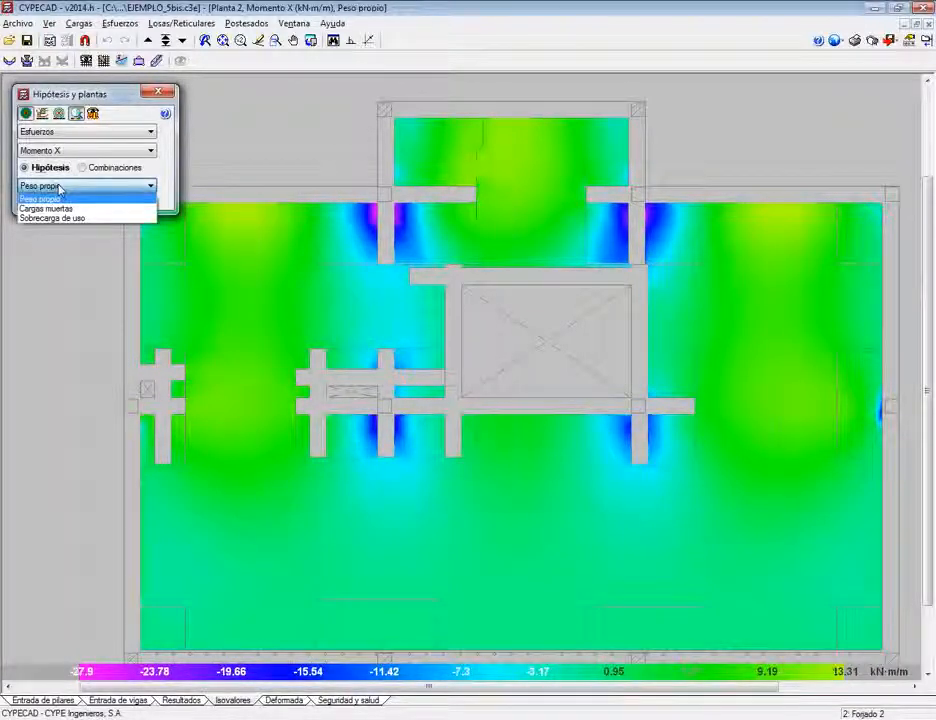
left_click(60, 190)
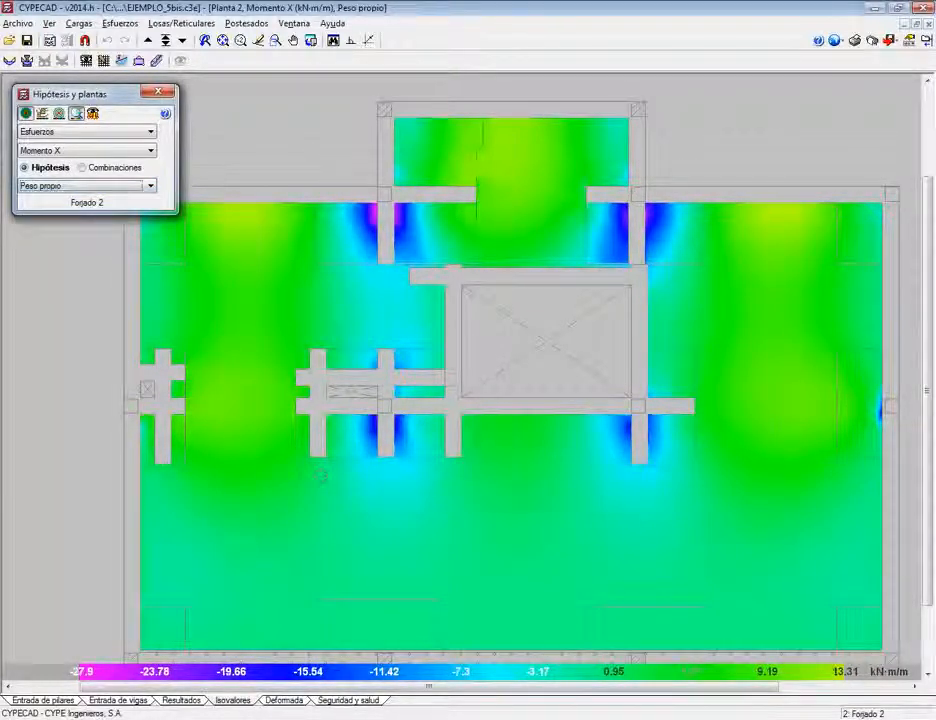
Step: Return to the results plan, review the reinforcement of wall M2 along P9–P12 for Forjado 1 - Forjado 2, and cancel without changes
left_click(181, 701)
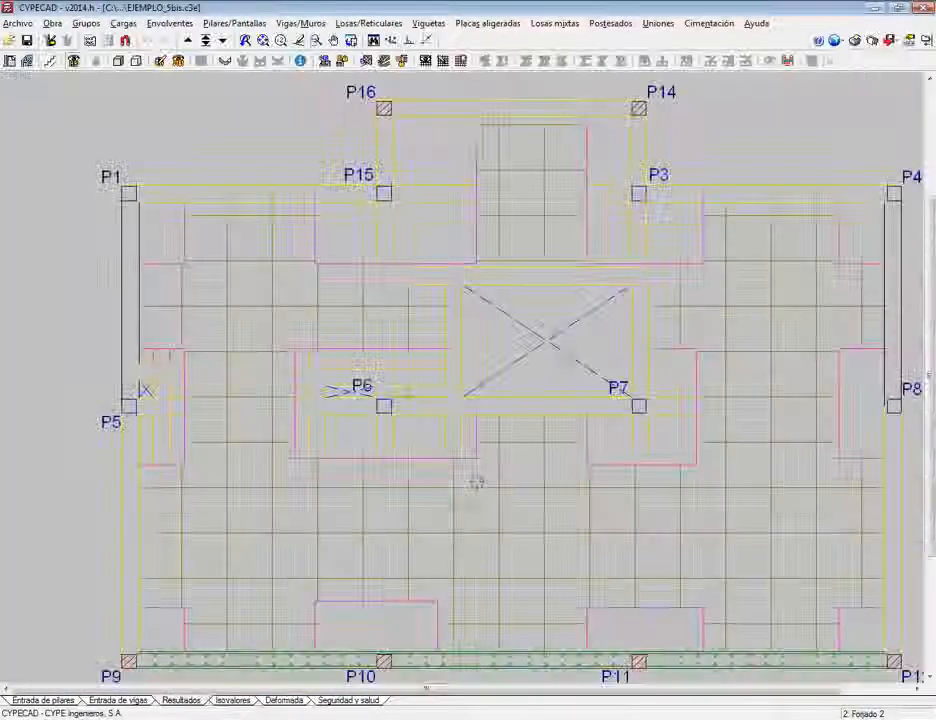
scroll(477, 482, "down", 3)
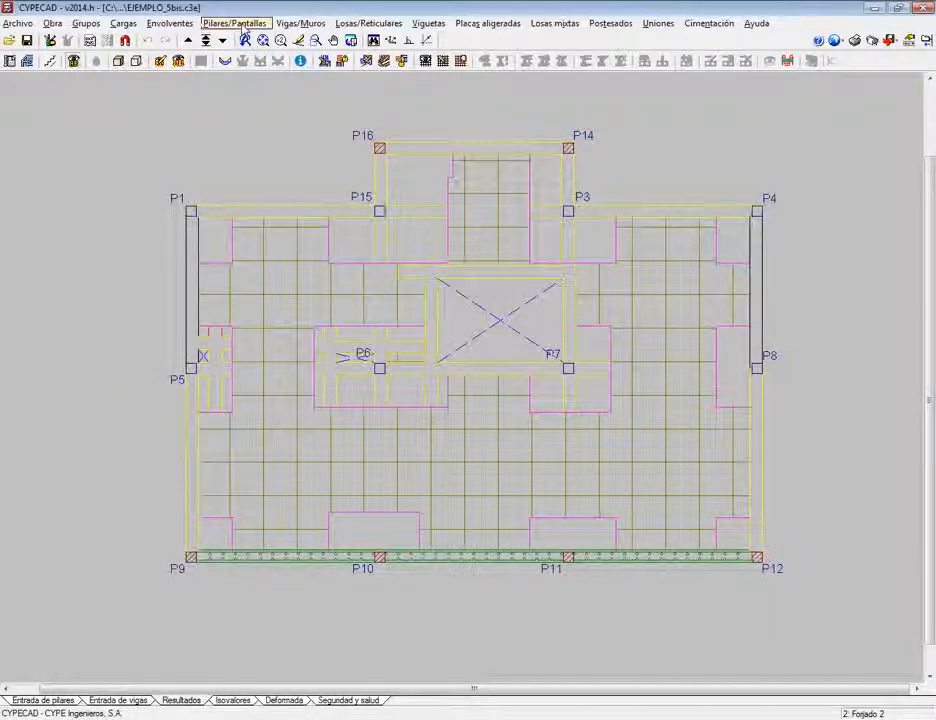
left_click(299, 23)
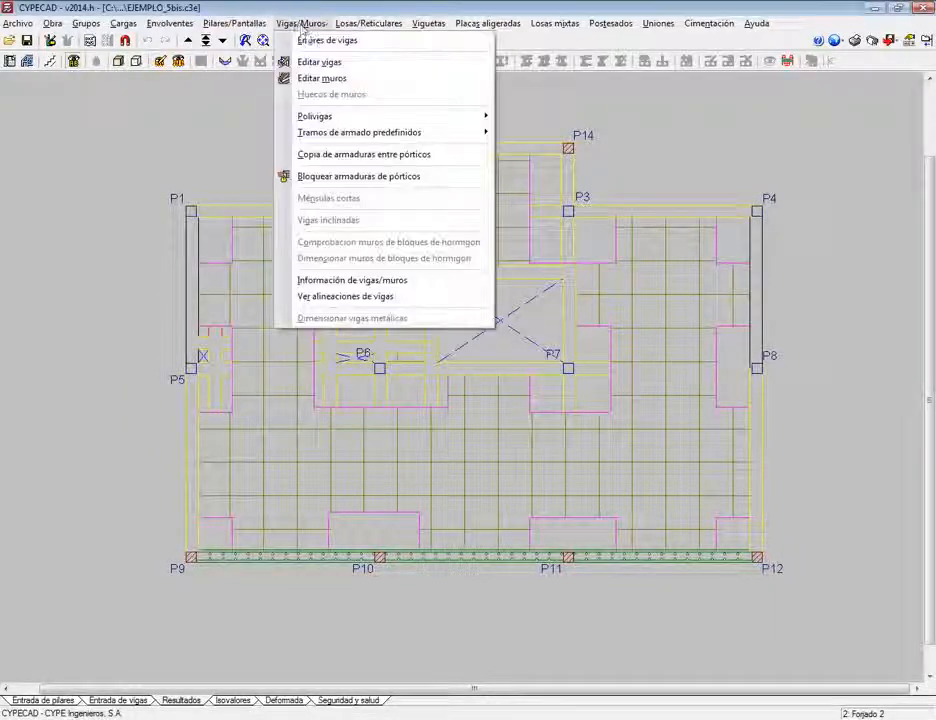
left_click(321, 78)
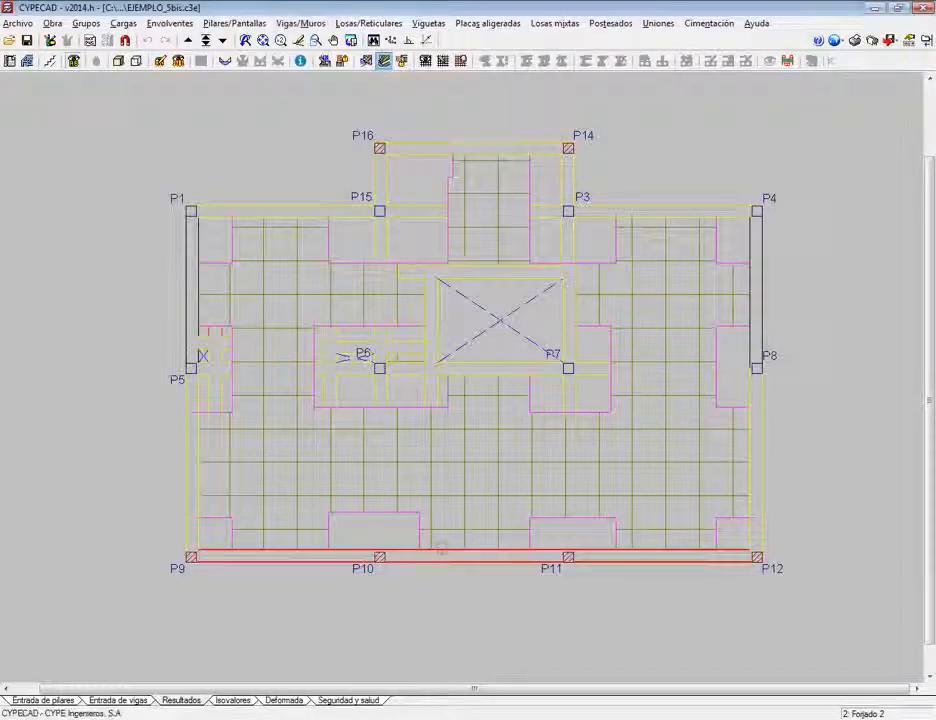
left_click(441, 552)
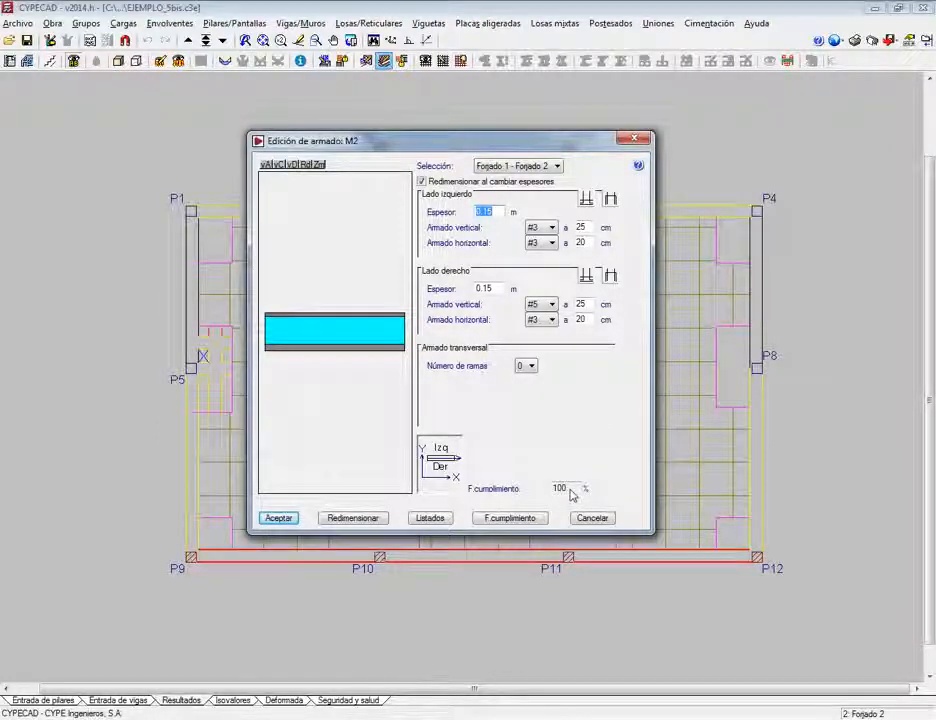
left_click(552, 304)
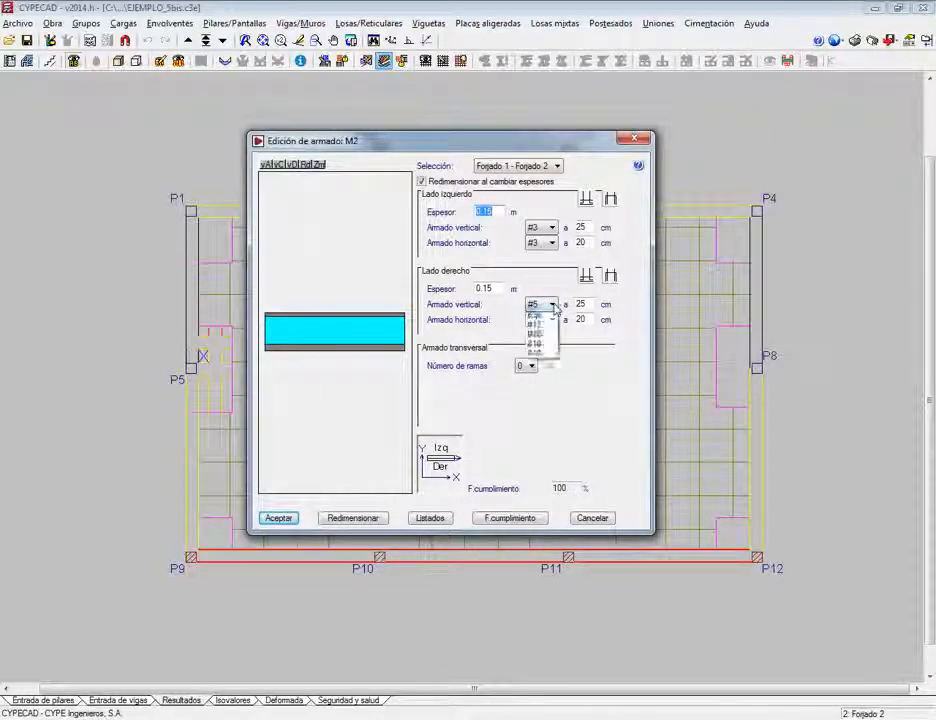
left_click(555, 305)
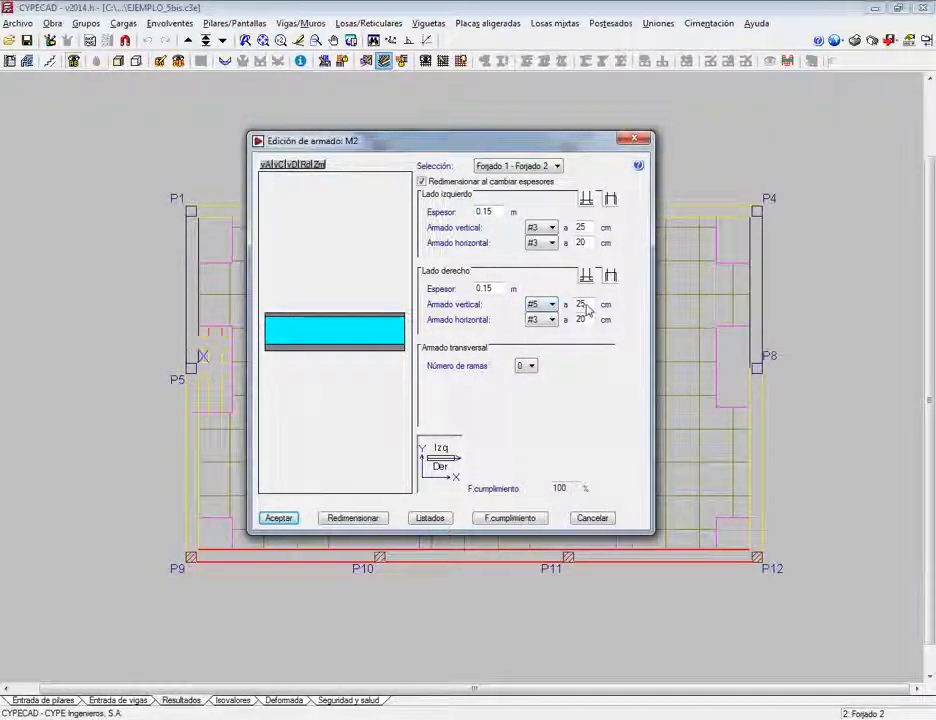
double_click(584, 305)
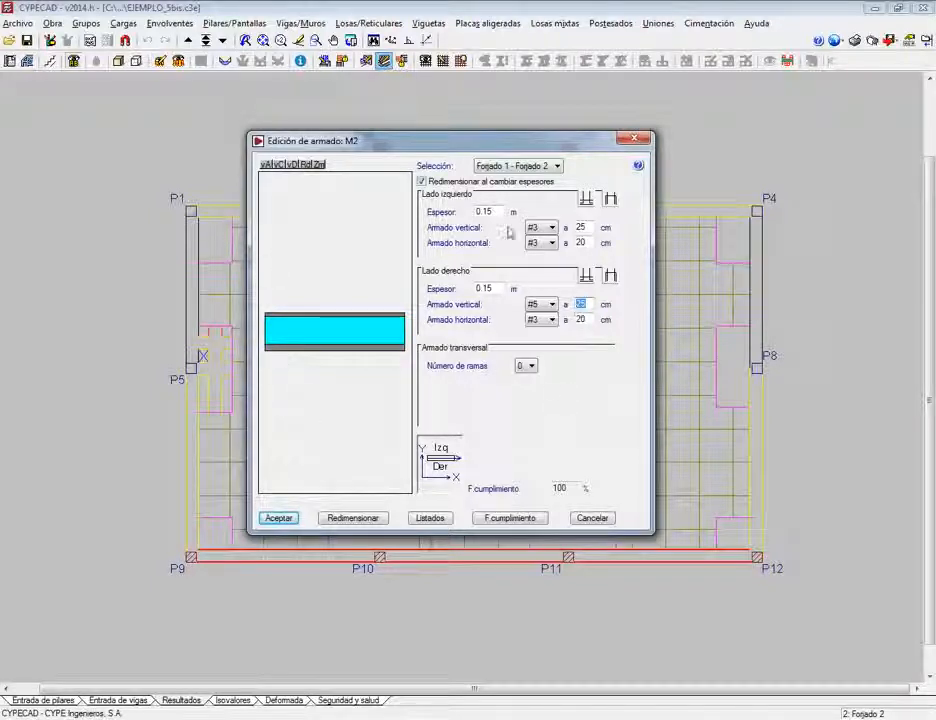
left_click(592, 518)
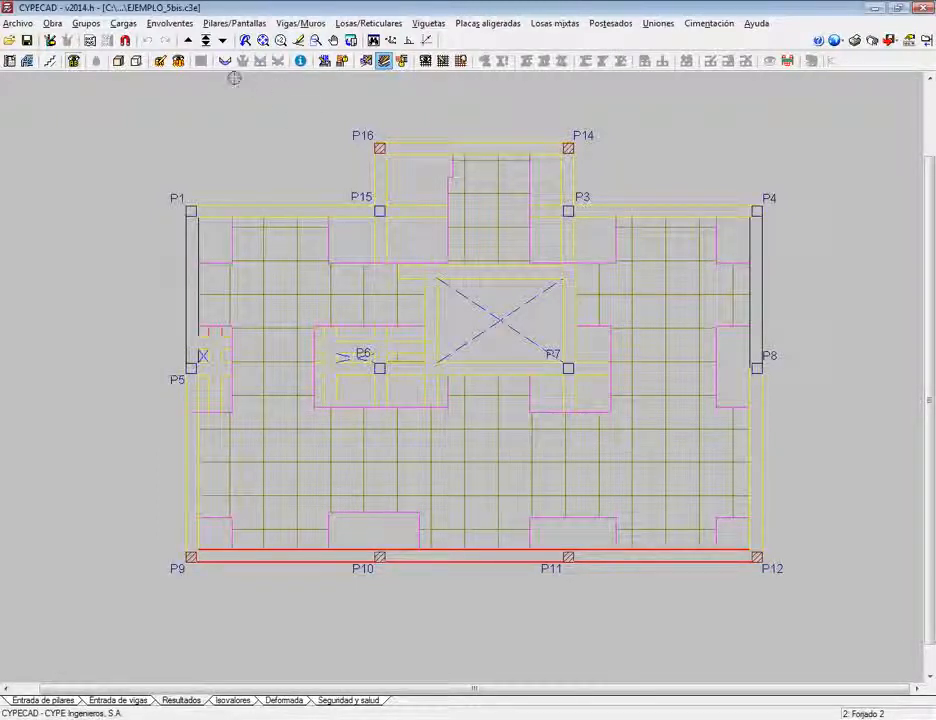
Step: Query the forces in column P5 for Peso propio, viewing the Mto X diagram and switching back to the Axil diagram
left_click(170, 23)
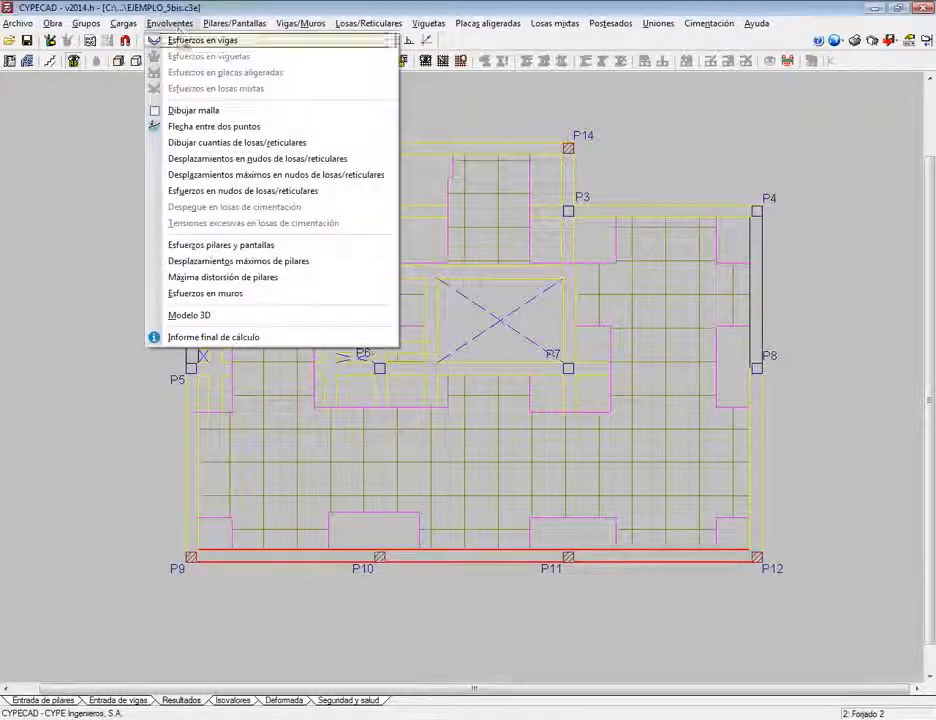
left_click(220, 244)
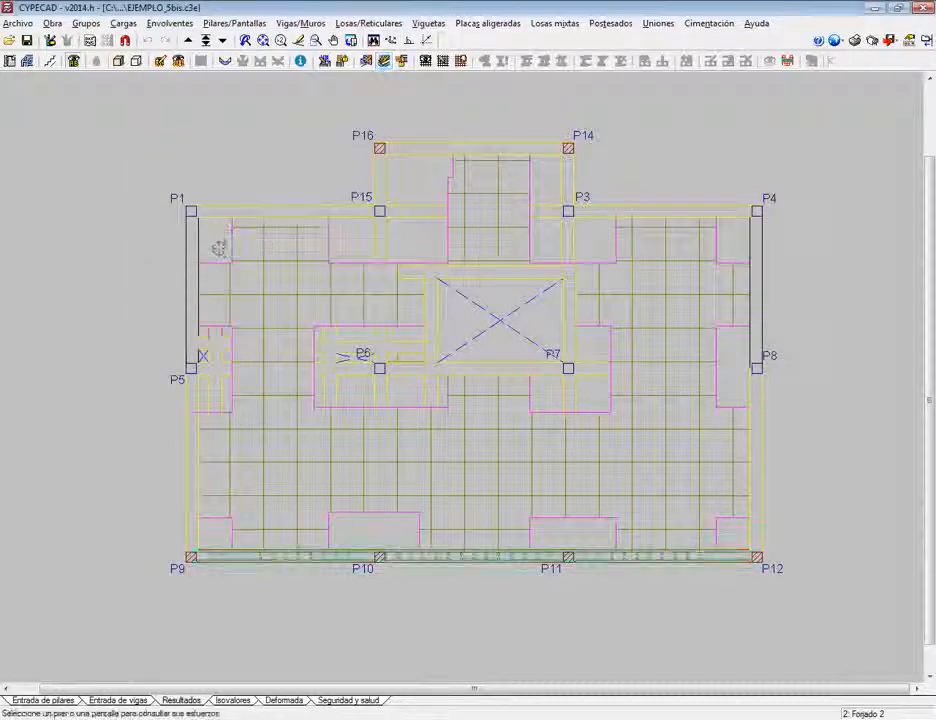
left_click(195, 372)
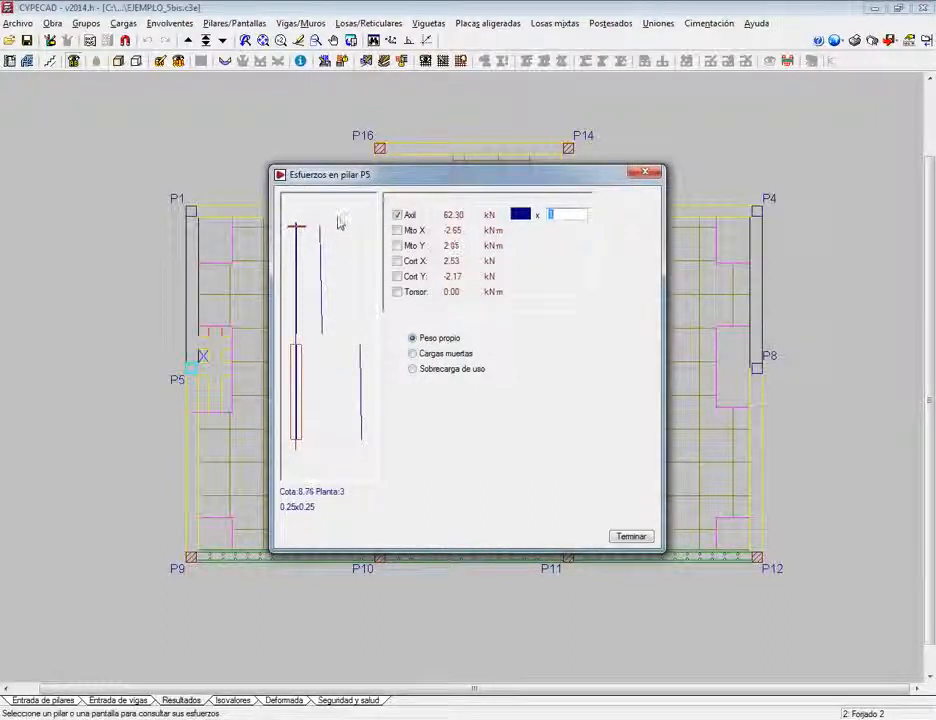
left_click(397, 214)
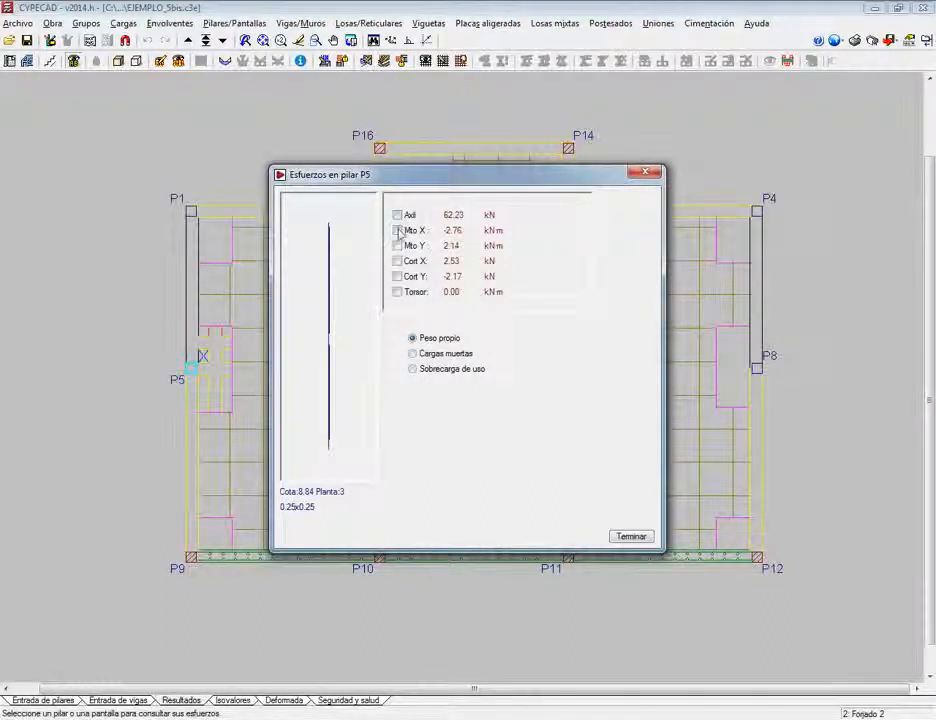
left_click(397, 230)
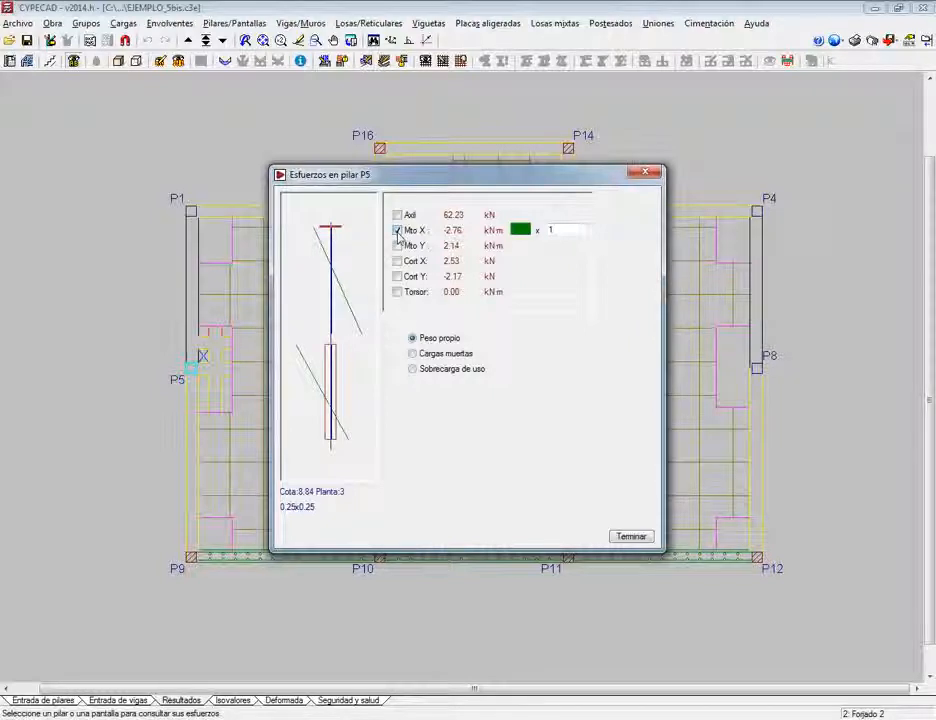
left_click(397, 230)
left_click(397, 214)
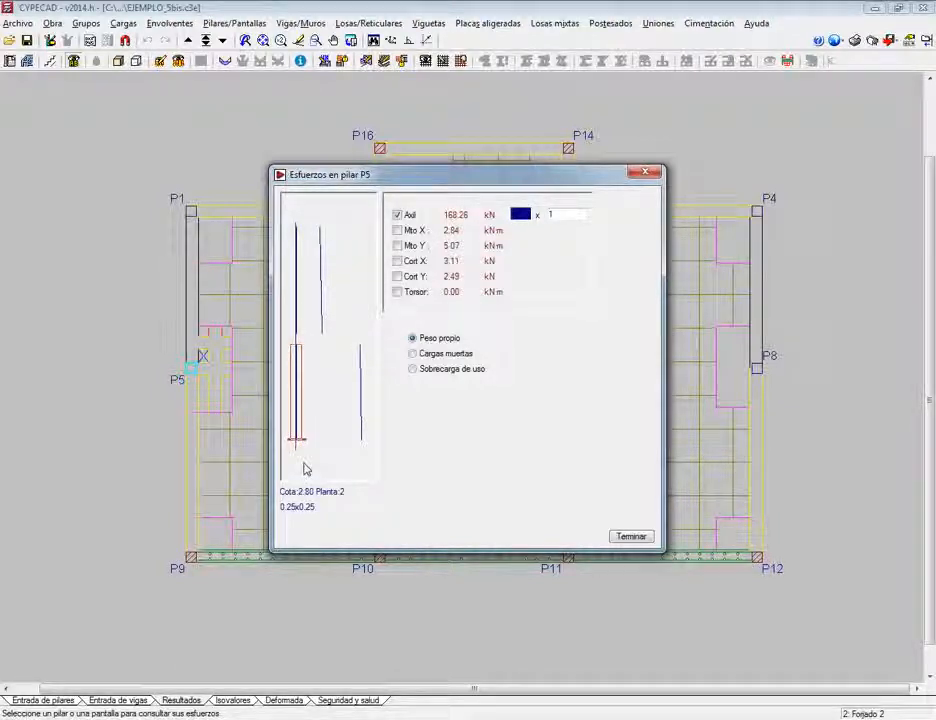
Step: Compare column P5's axial forces for Cargas muertas and Peso propio, and close the column forces query
left_click(468, 355)
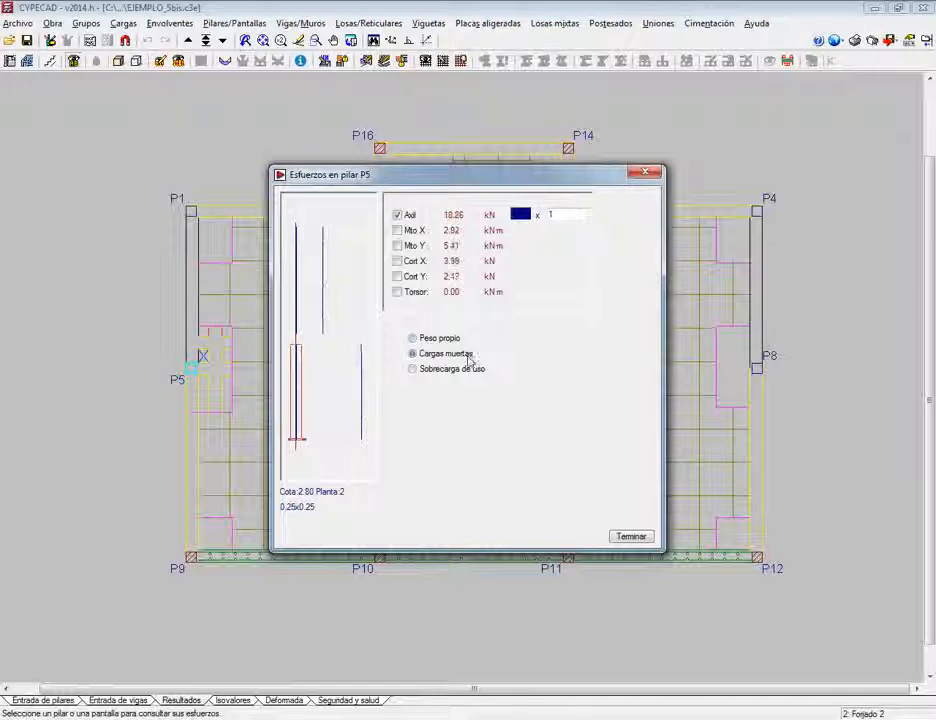
left_click(454, 341)
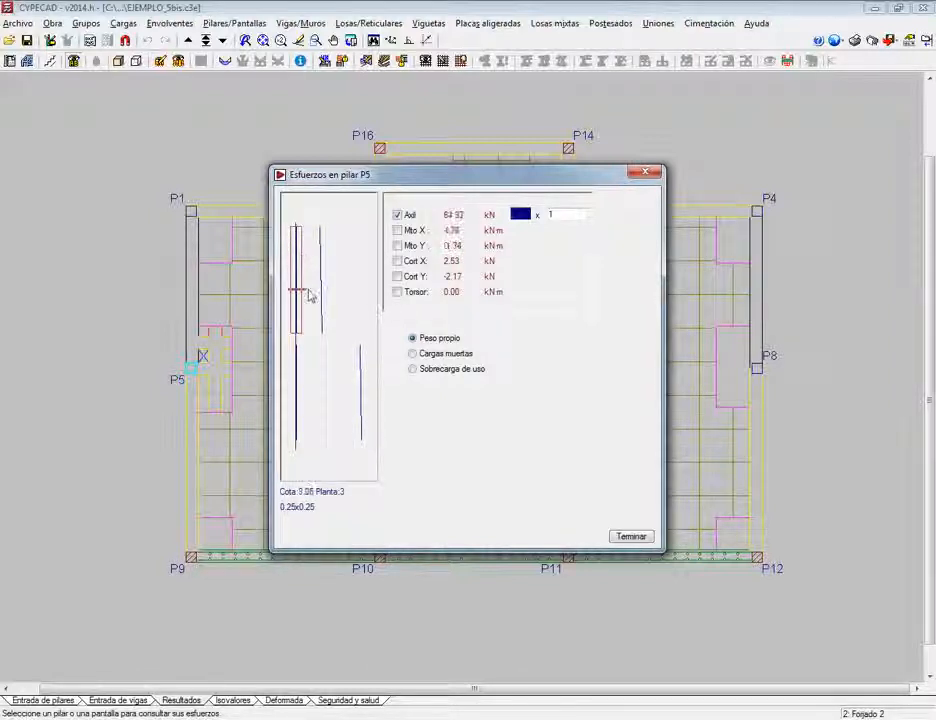
left_click(630, 537)
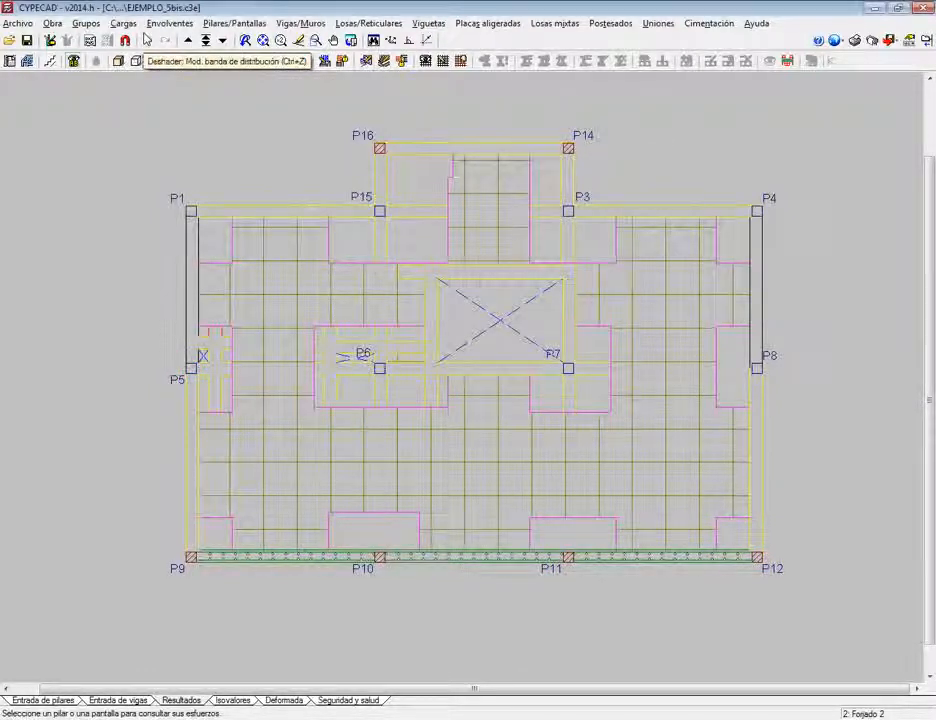
Step: Set the beam force display to envelopes of negative and positive moments only, with both shear options switched off
left_click(169, 23)
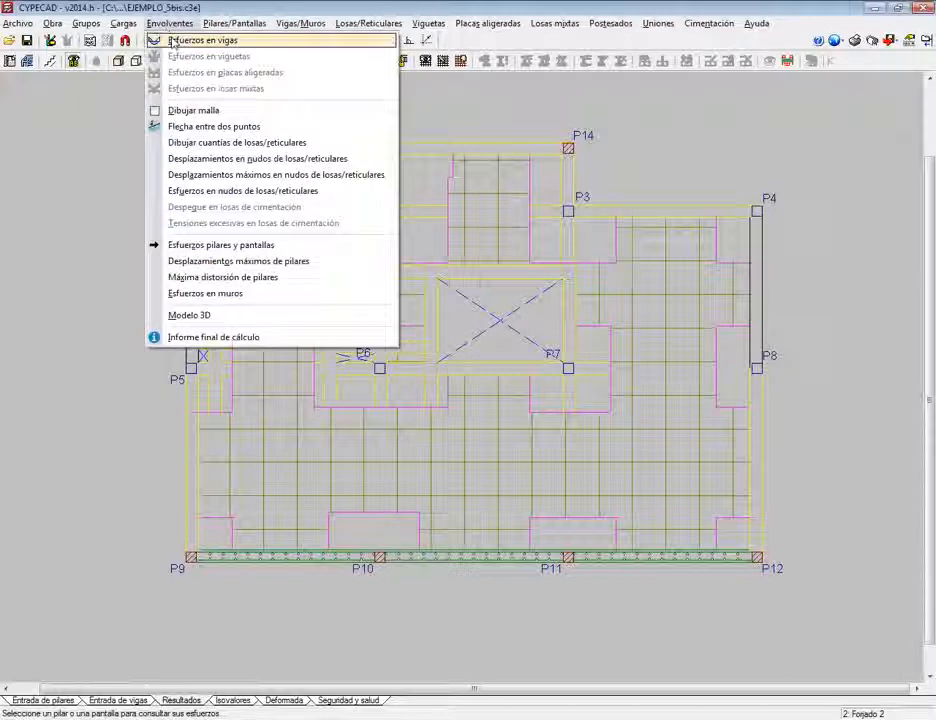
left_click(173, 41)
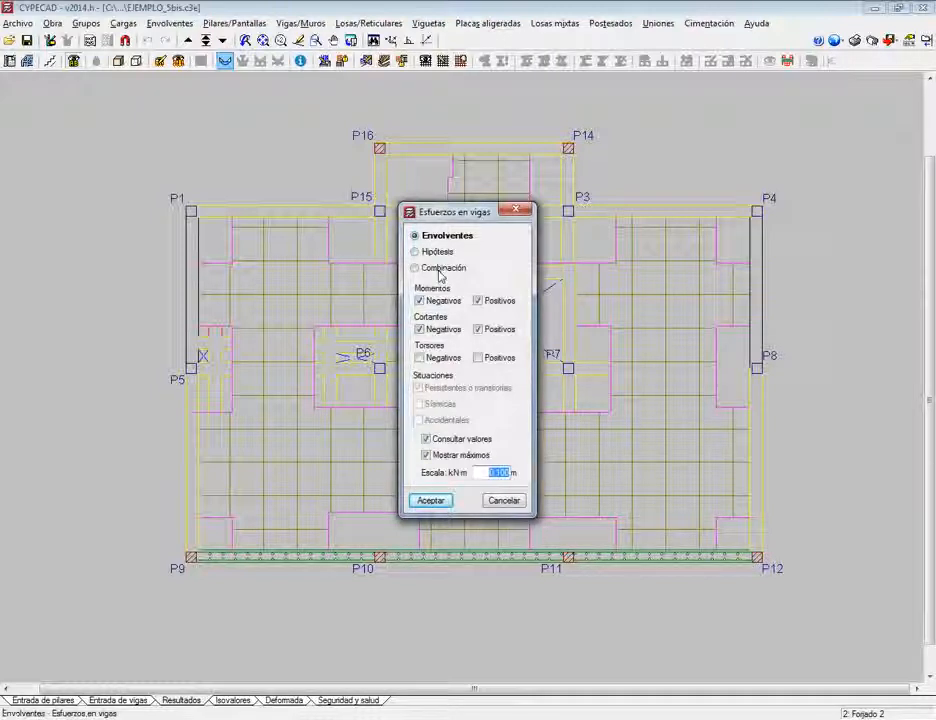
left_click(424, 329)
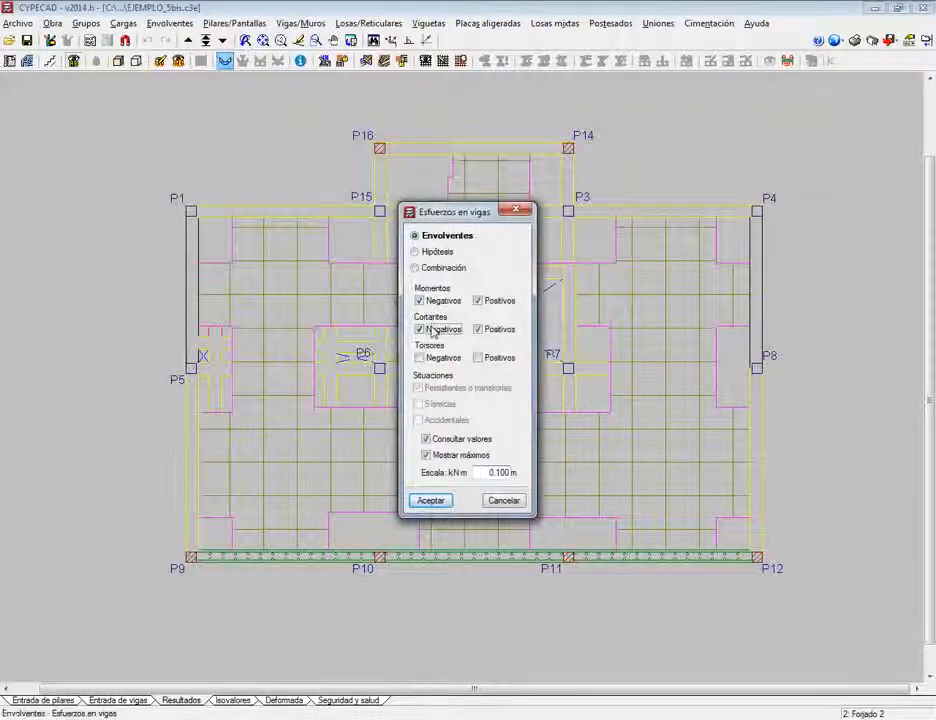
left_click(480, 330)
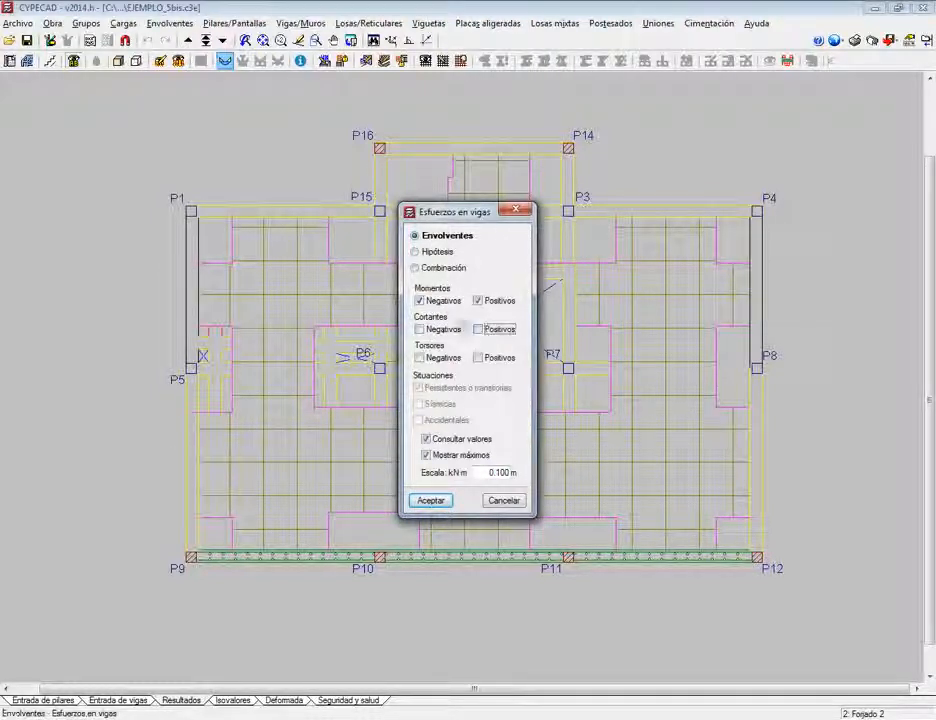
left_click(432, 500)
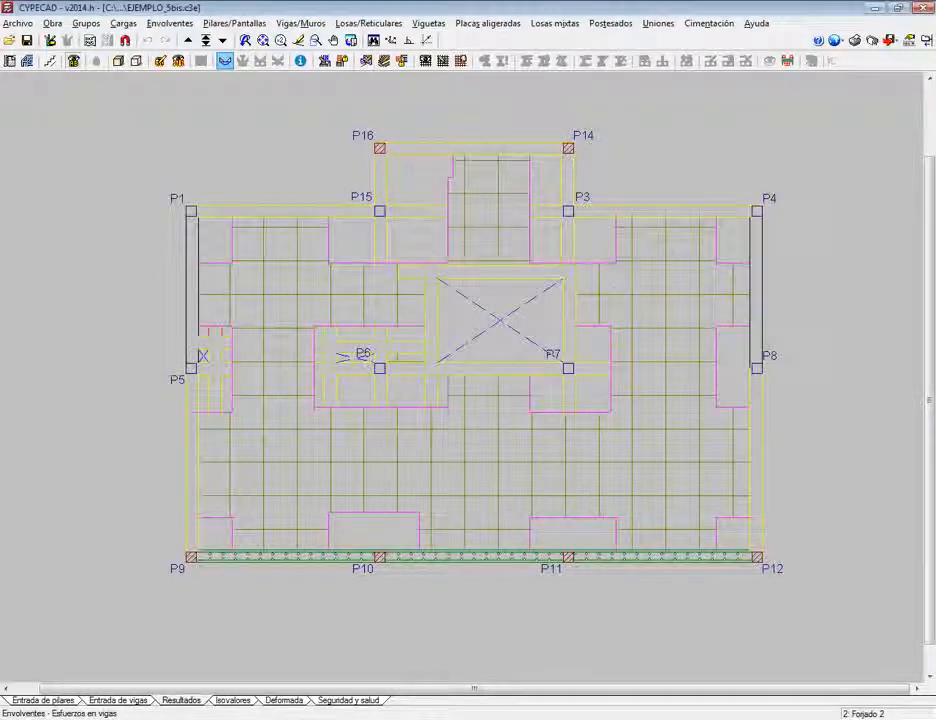
Step: Examine the moment envelope along the beam between P3 and P4, and end the beam forces query
mouse_move(660, 213)
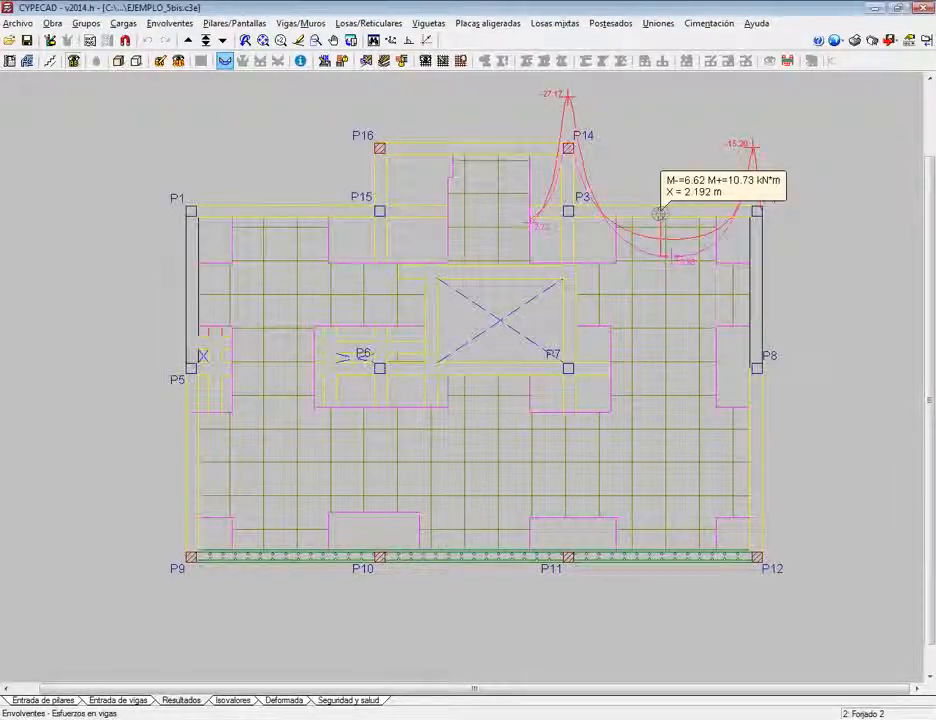
scroll(660, 211, "up", 2)
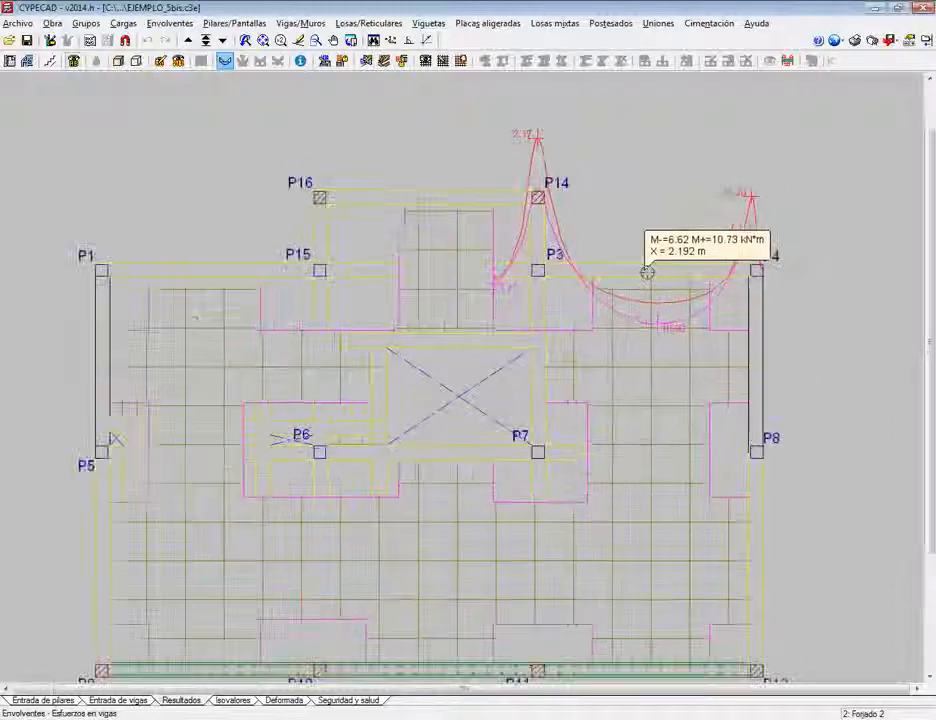
scroll(647, 272, "up", 1)
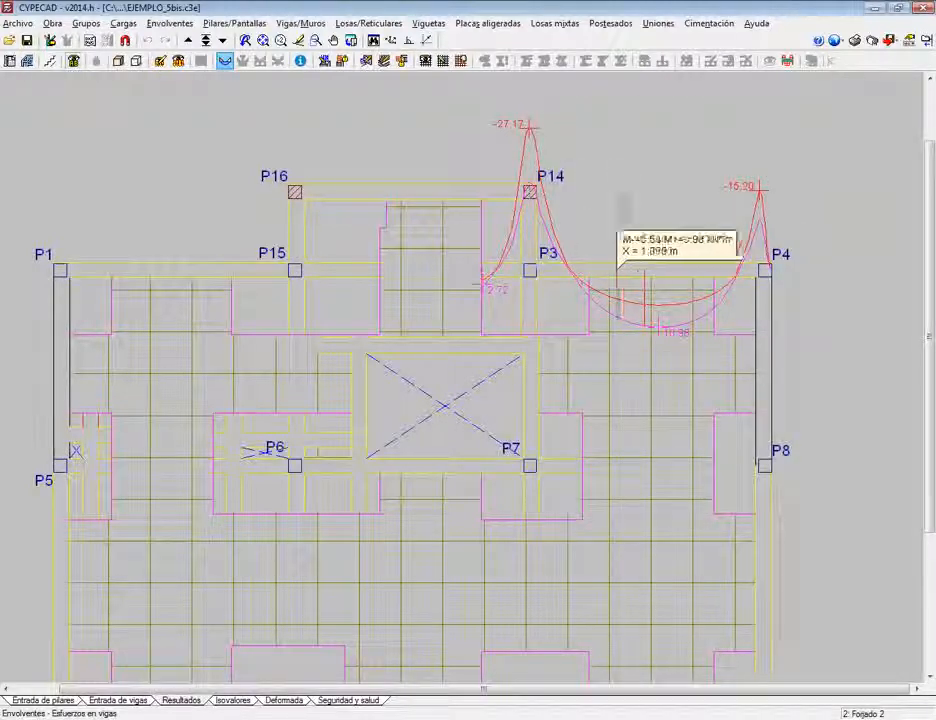
scroll(626, 228, "down", 2)
right_click(630, 224)
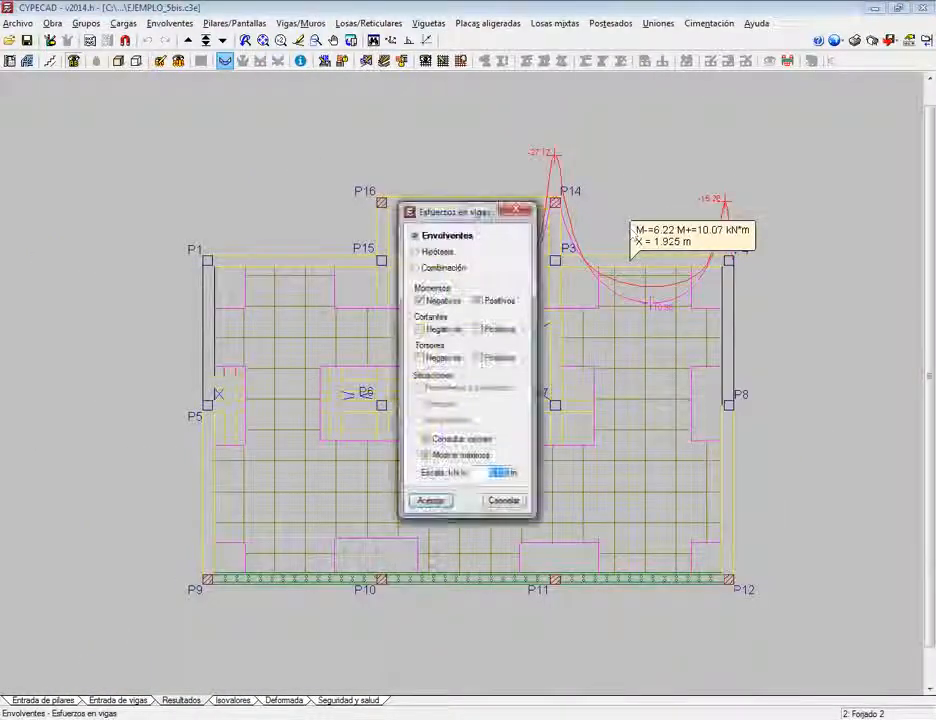
left_click(490, 502)
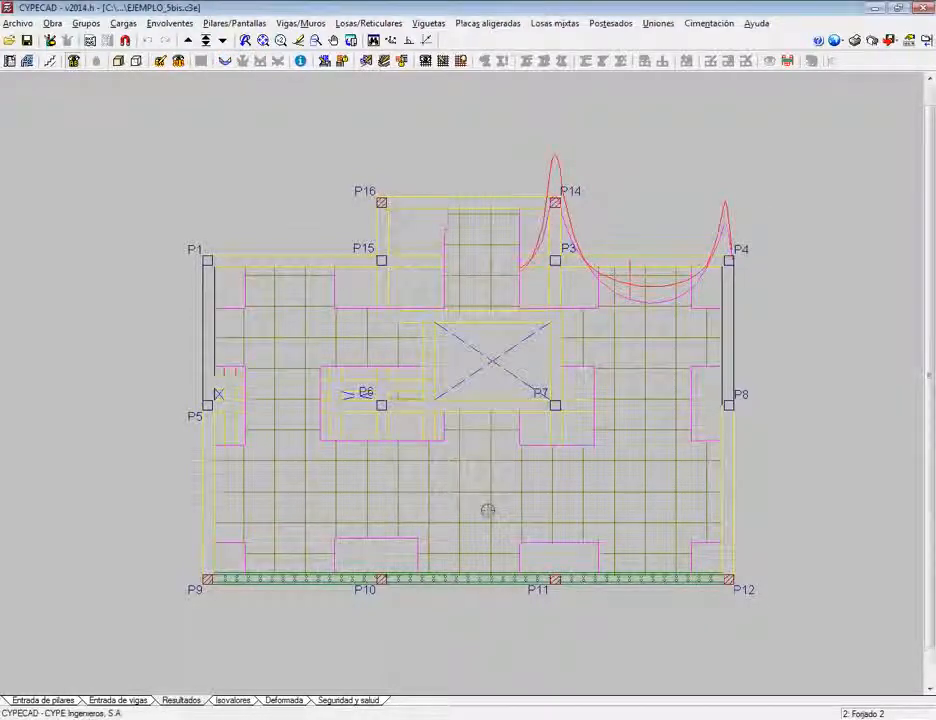
scroll(487, 507, "down", 1)
scroll(487, 515, "up", 1)
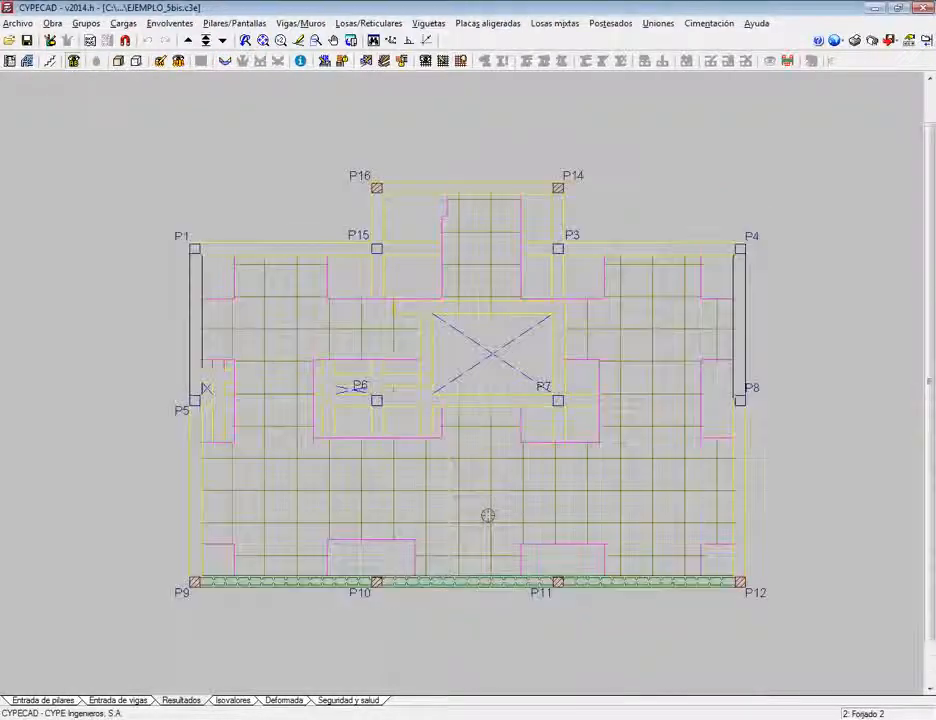
middle_click_drag(487, 503, 485, 481)
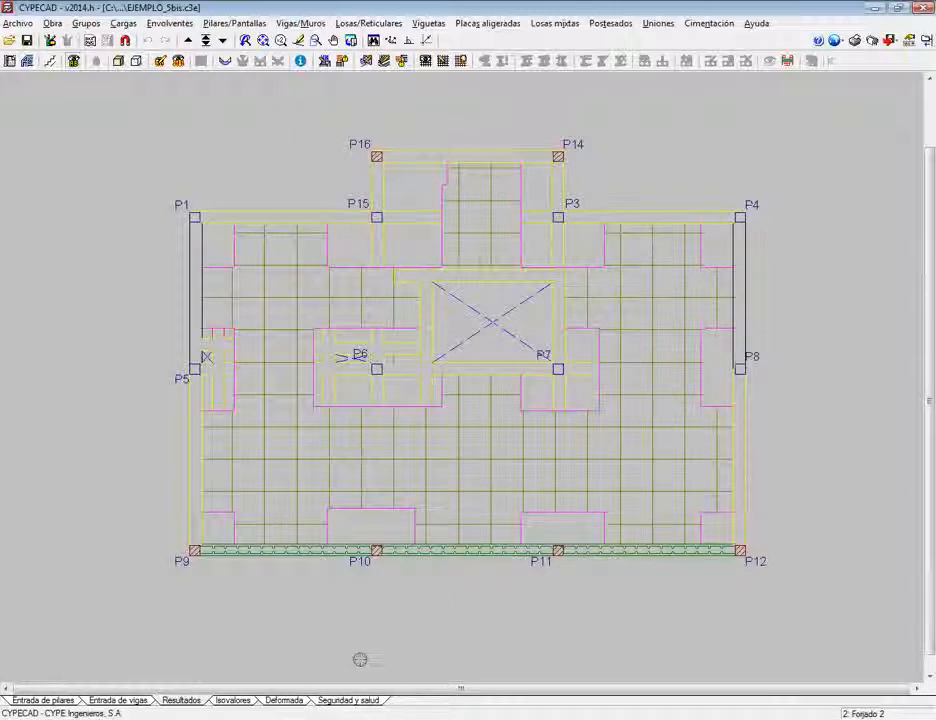
Step: View the structure's 3D deformed shape for Peso propio from the side and check the available load cases
left_click(283, 702)
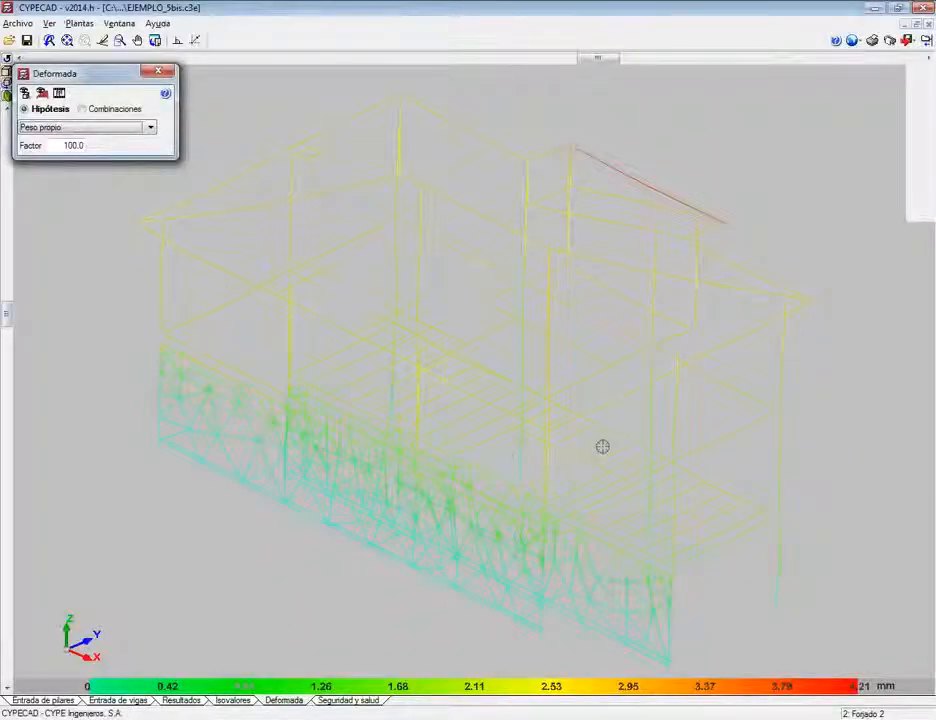
left_click_drag(602, 446, 431, 357)
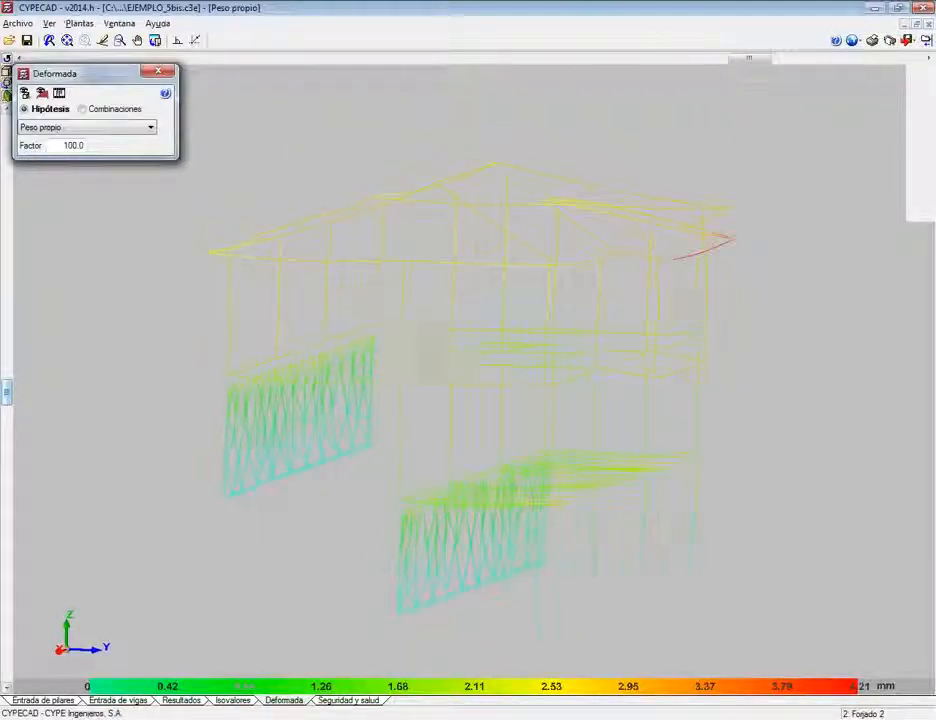
left_click(82, 128)
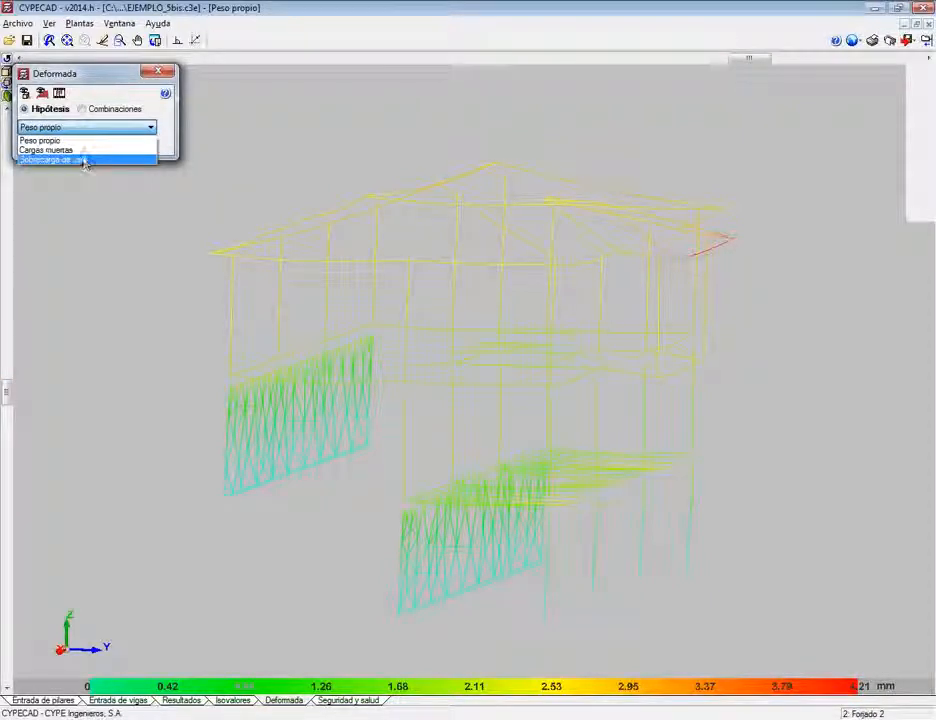
left_click(85, 130)
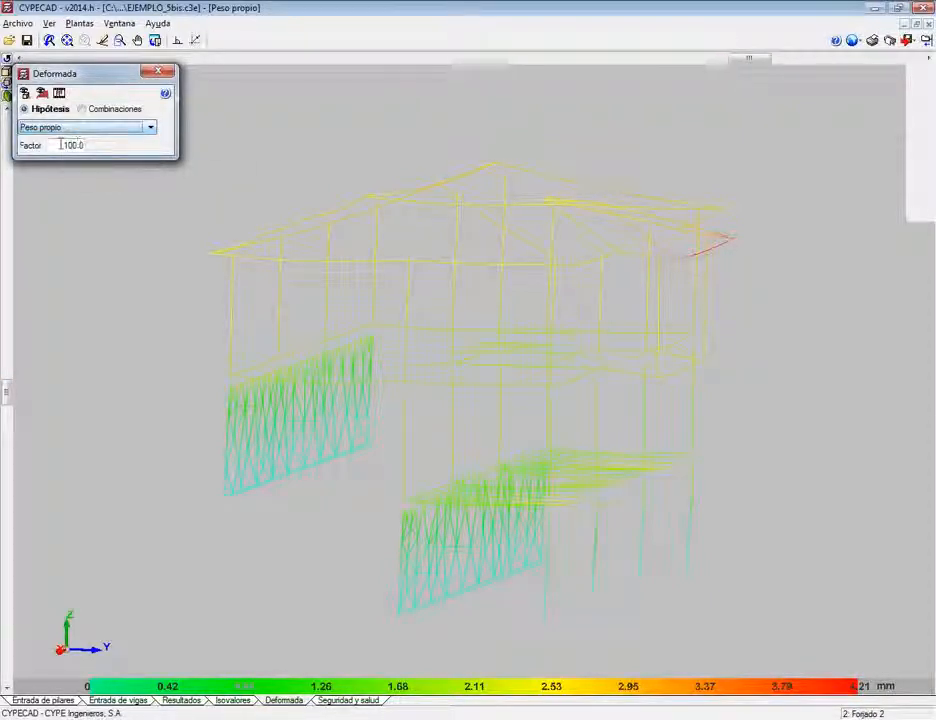
Step: Set the deformed shape's exaggeration factor to 250
left_click_drag(62, 144, 88, 144)
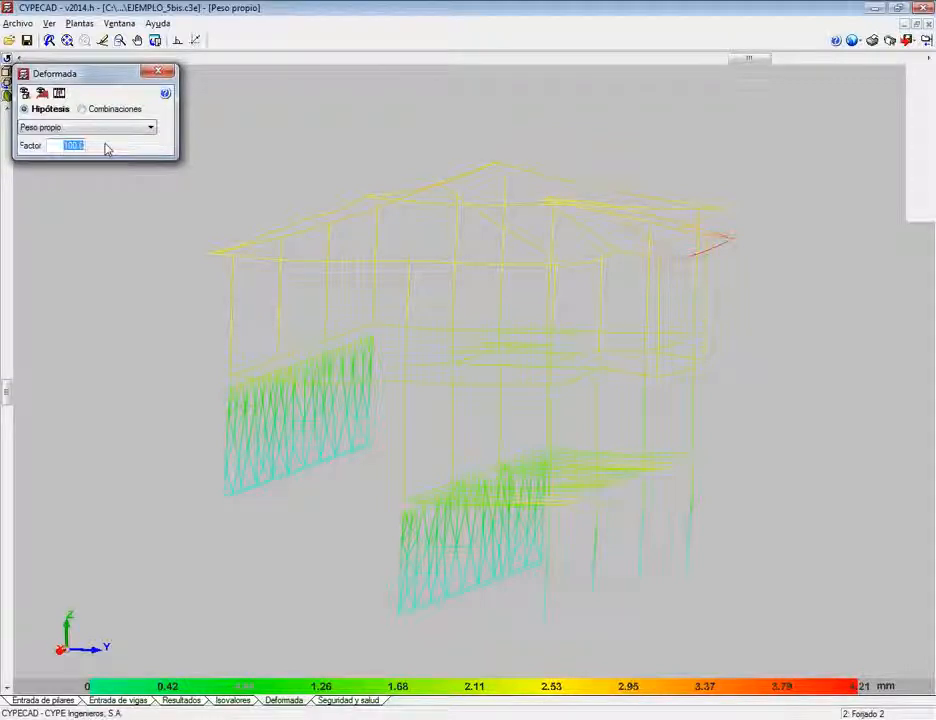
type("250")
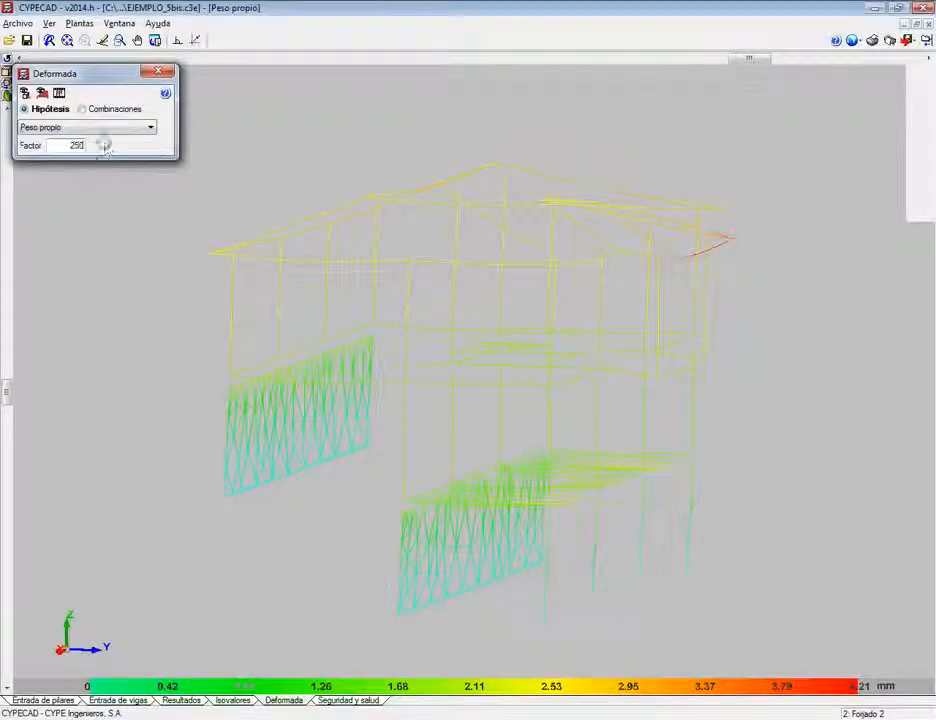
key("Return")
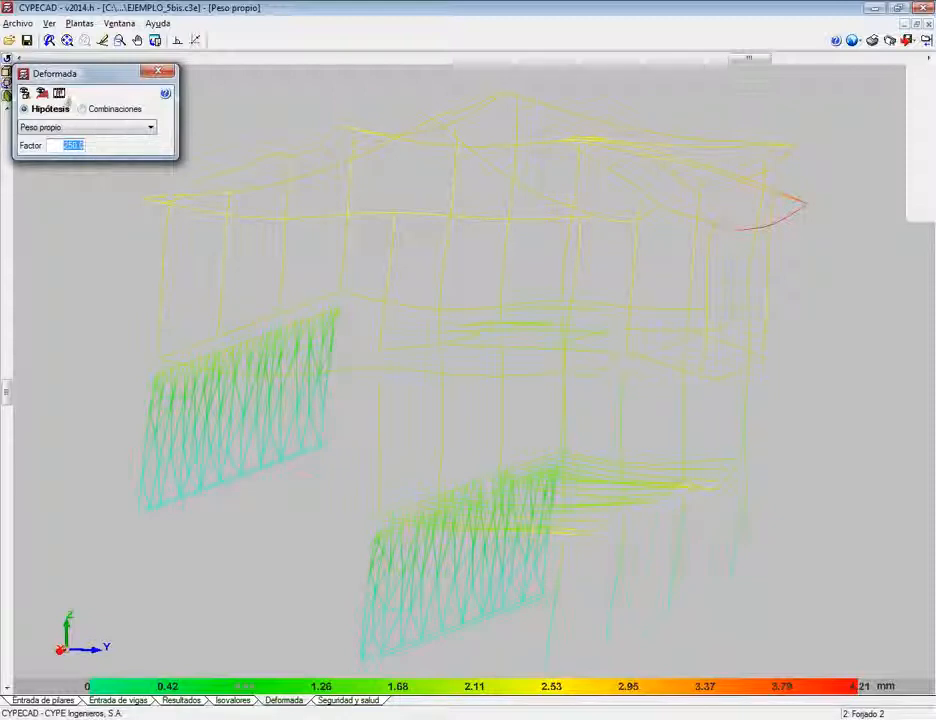
Step: Play the deformation animation for Peso propio full screen and inspect the moving structure from several angles
left_click(59, 93)
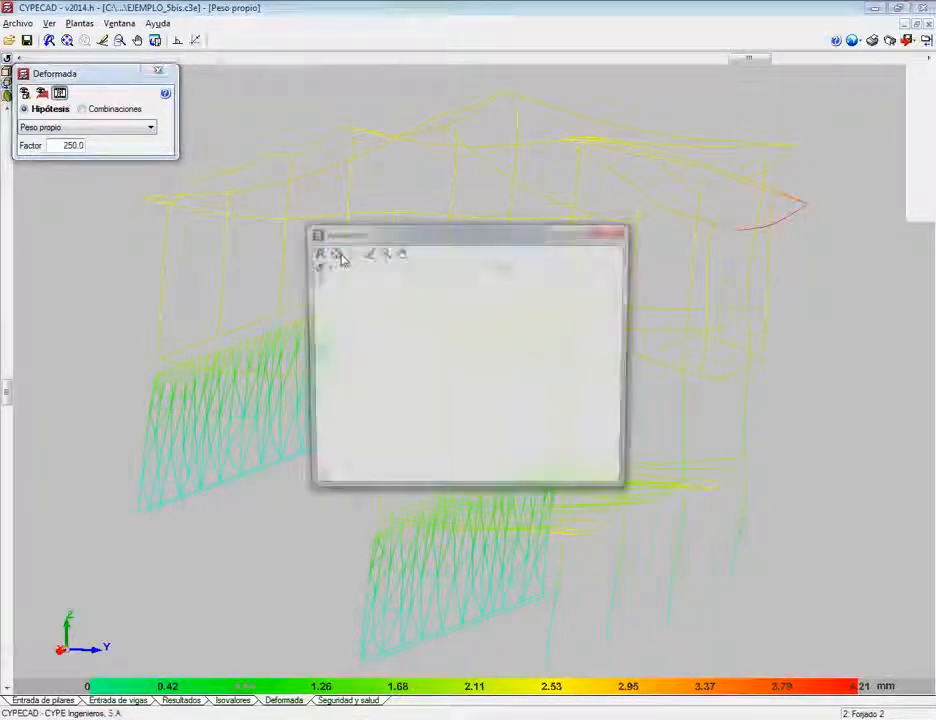
double_click(439, 235)
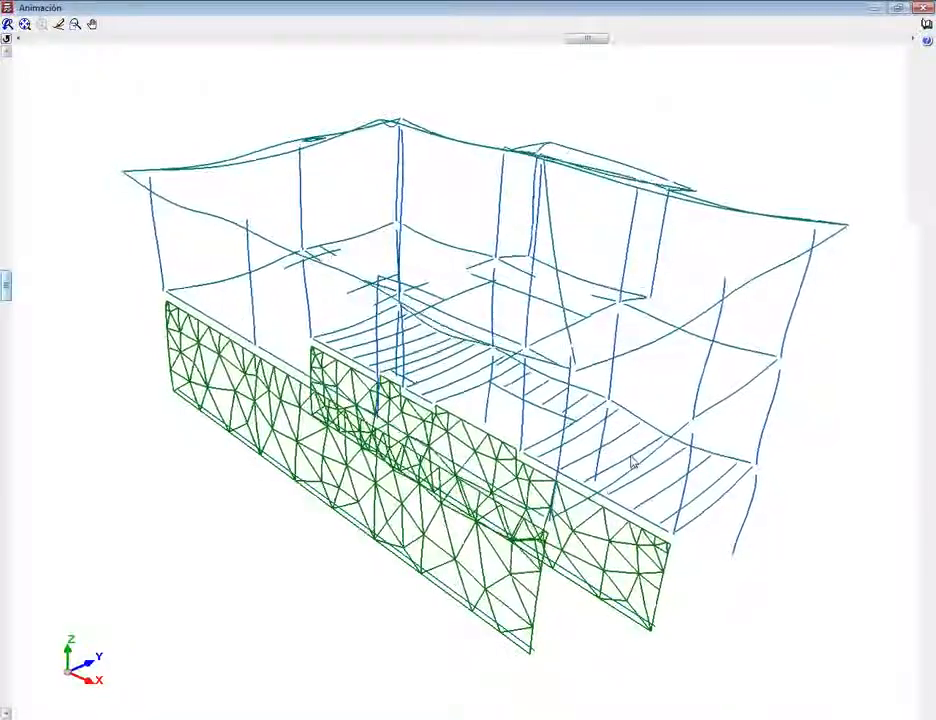
left_click_drag(632, 461, 669, 452)
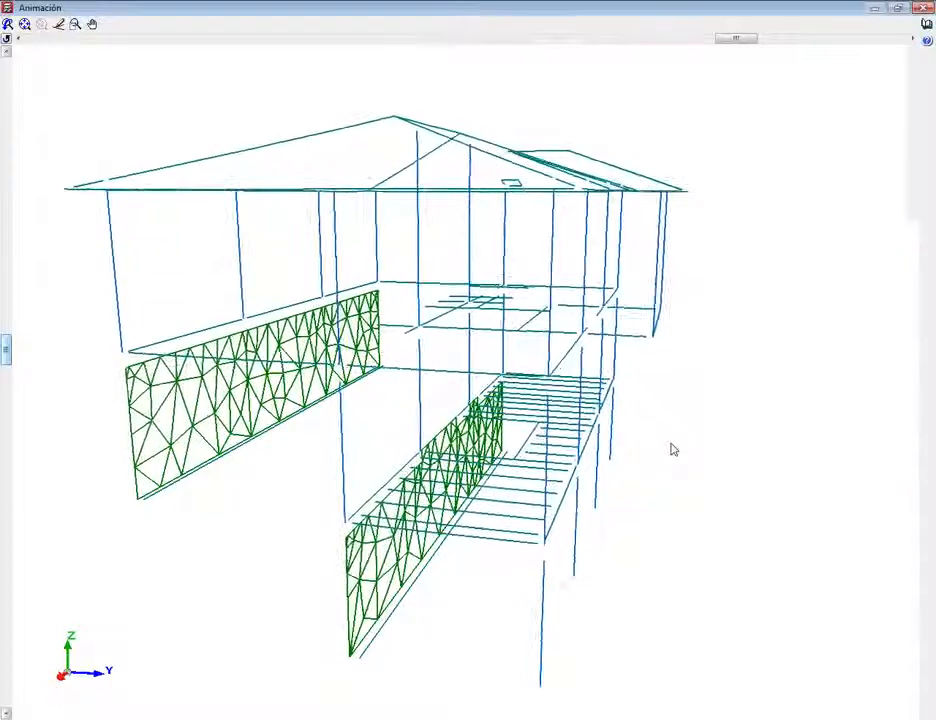
left_click_drag(672, 450, 630, 421)
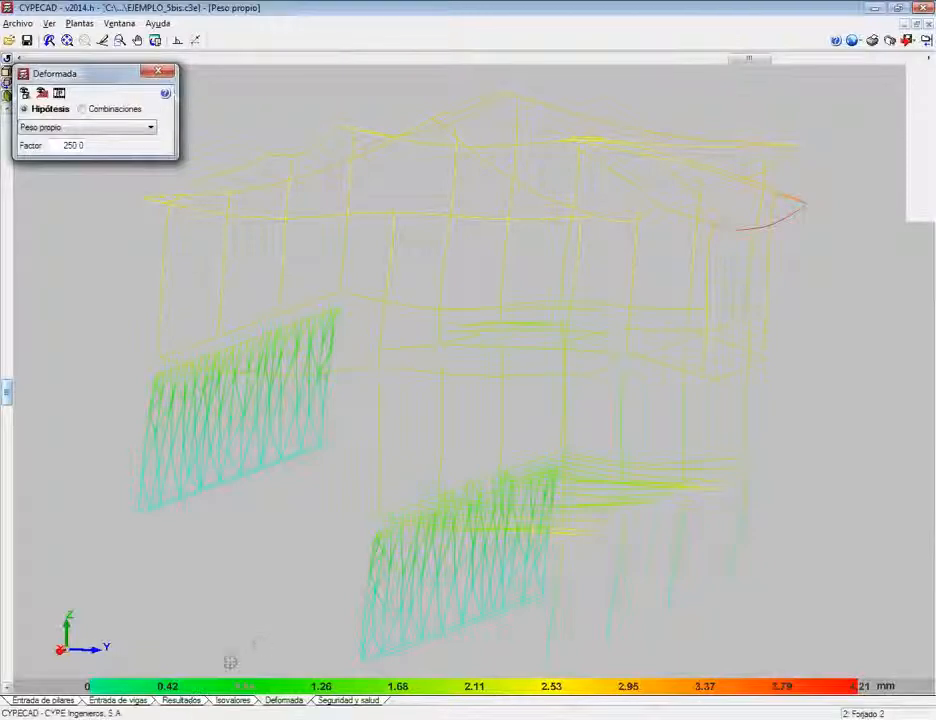
Step: Leave the deformed shape for the floor plan results and generate the Listado datos de obra report with its preselected chapters
left_click(172, 700)
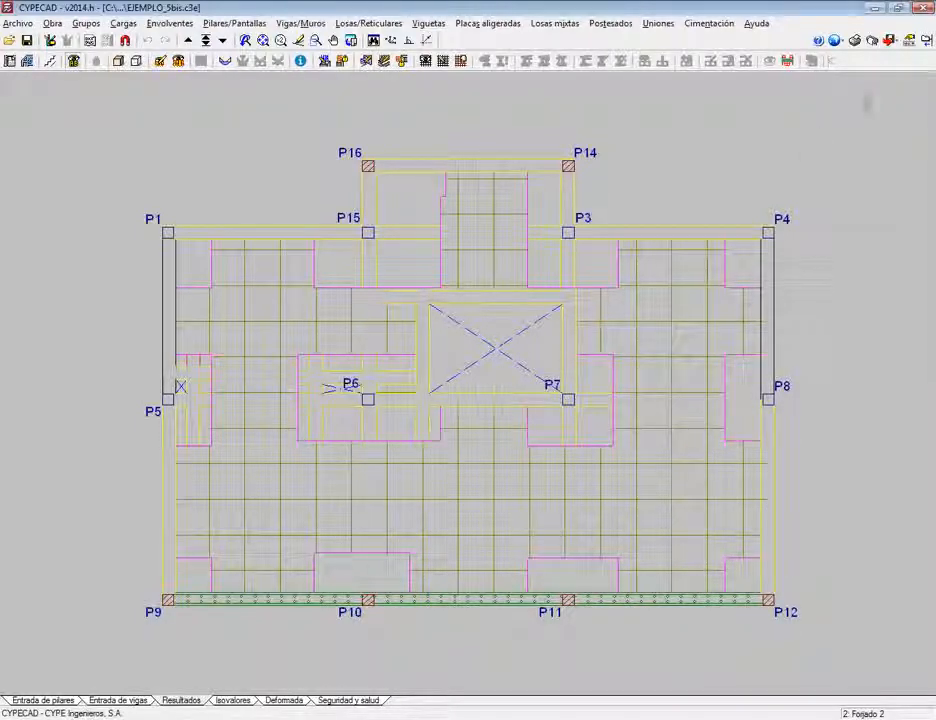
left_click(855, 41)
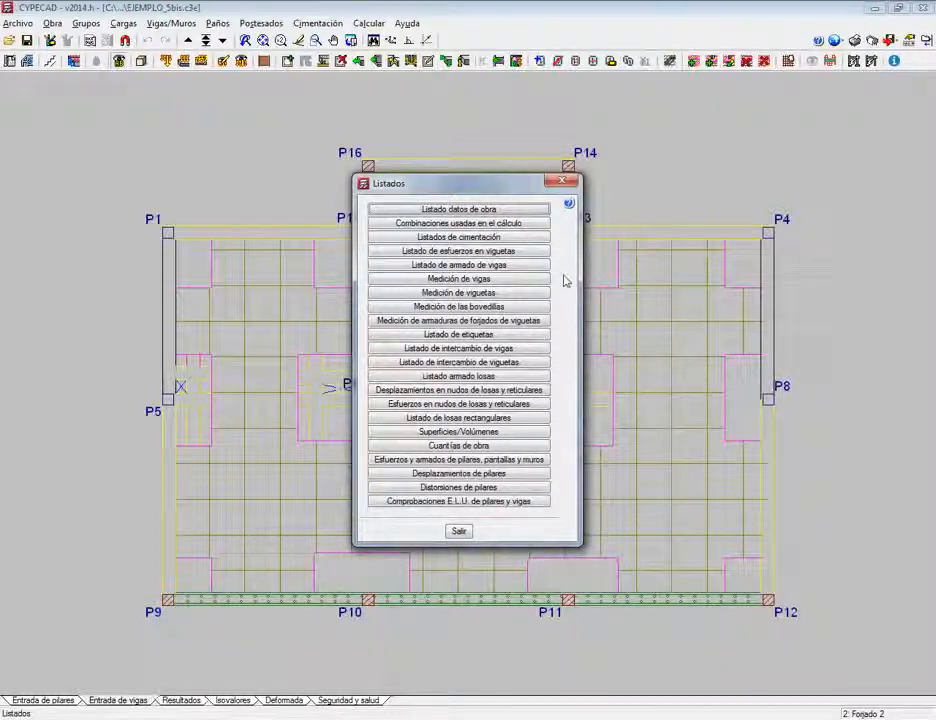
left_click(476, 210)
left_click_drag(476, 215, 426, 174)
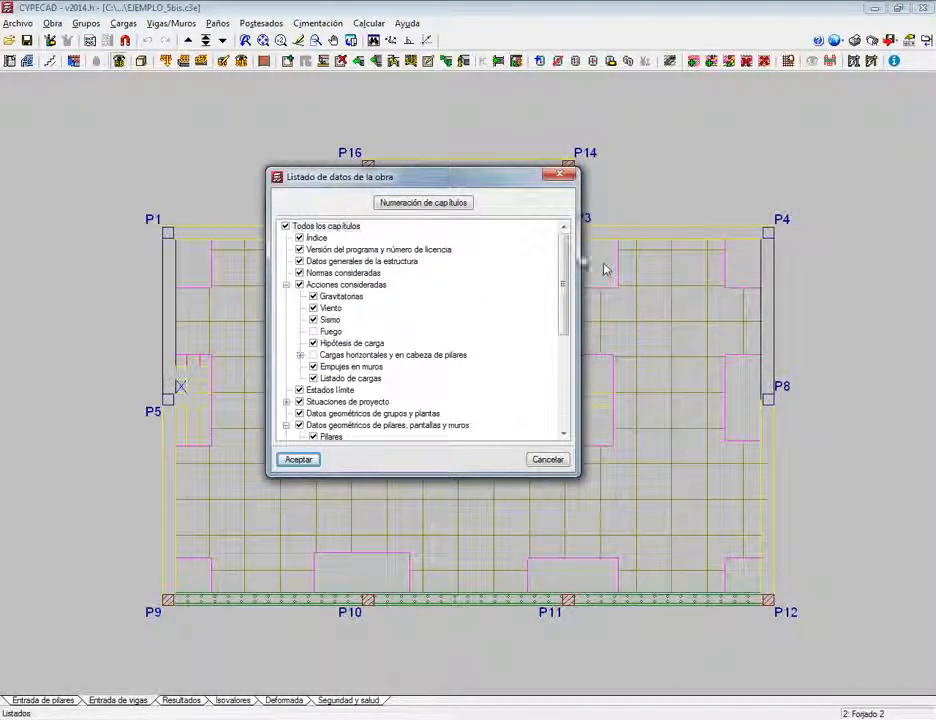
mouse_move(566, 258)
left_mouse_down()
mouse_move(567, 351)
mouse_move(566, 245)
left_mouse_up()
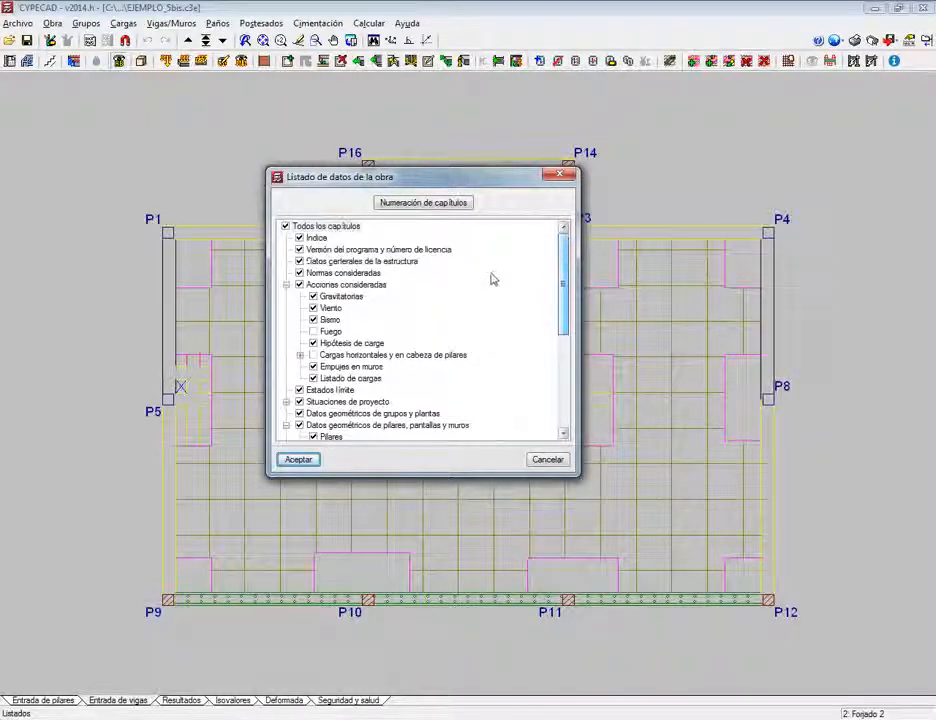
left_click(306, 273)
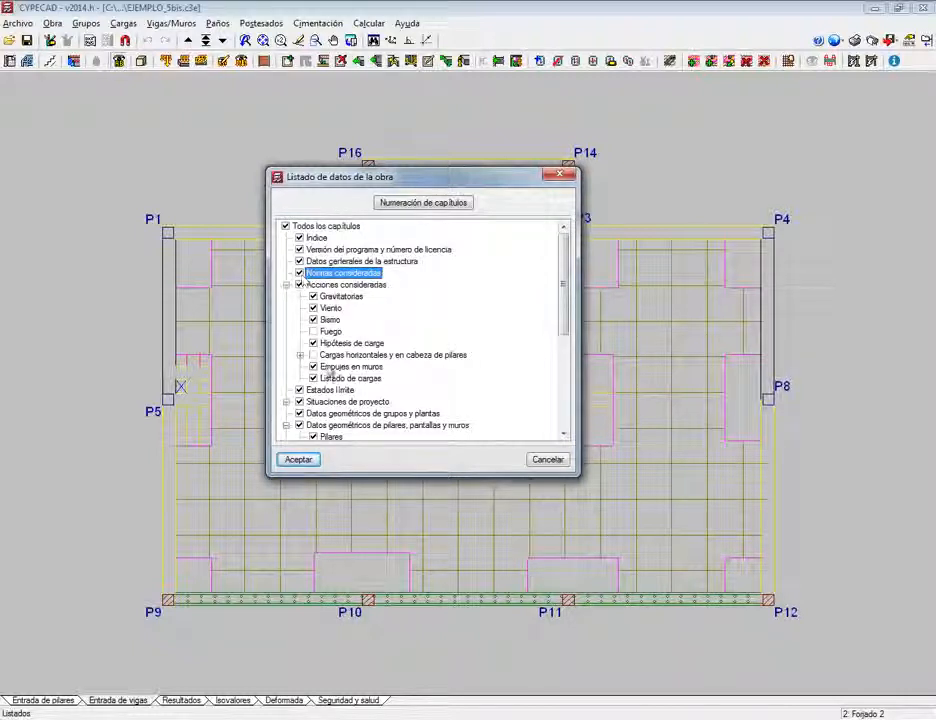
left_click(309, 460)
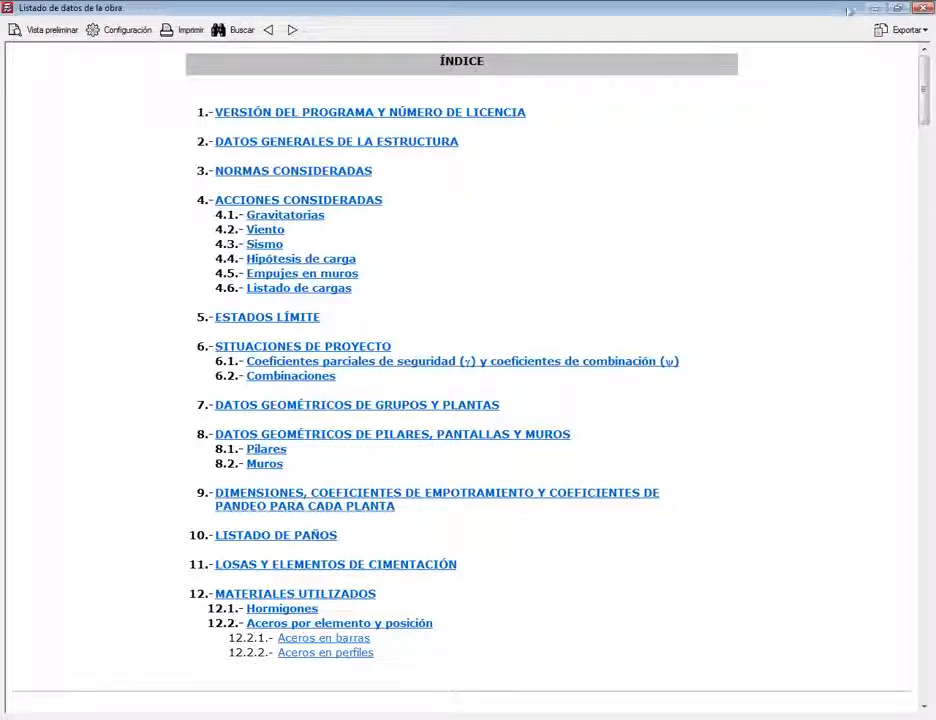
Step: Examine the project data report from its index through the codes, gravity loads, load cases and partial safety coefficients
left_click(893, 8)
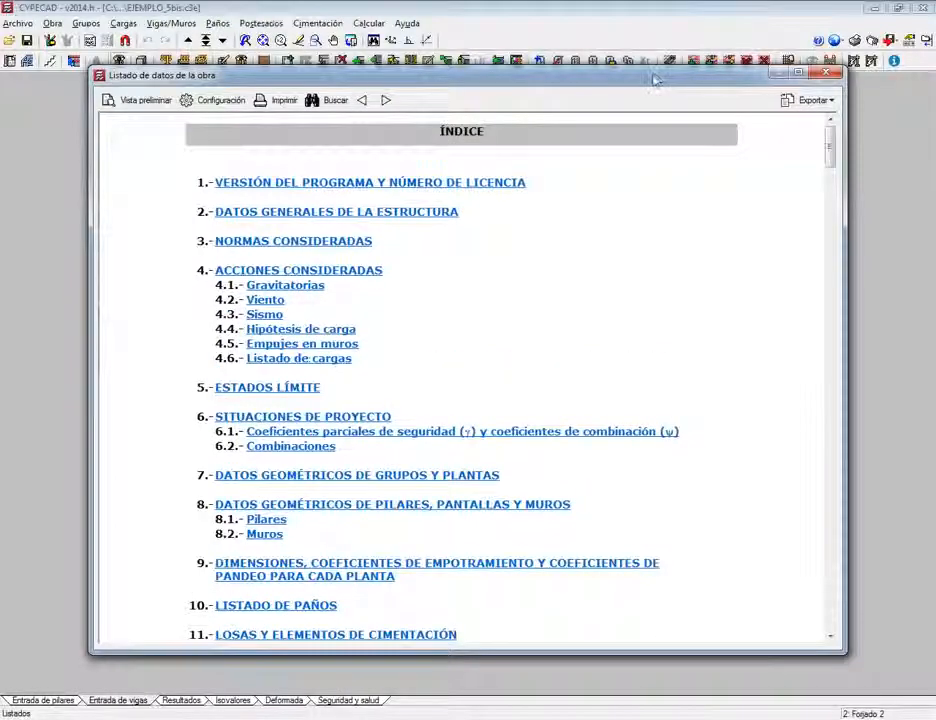
left_click_drag(654, 79, 581, 50)
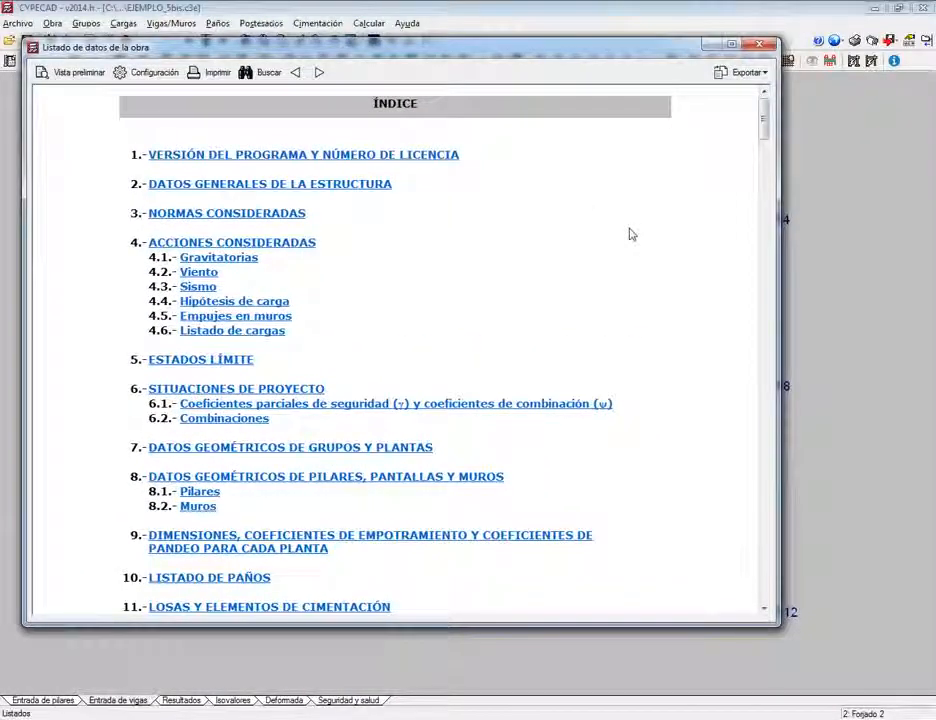
scroll(631, 237, "down", 2)
scroll(631, 237, "down", 5)
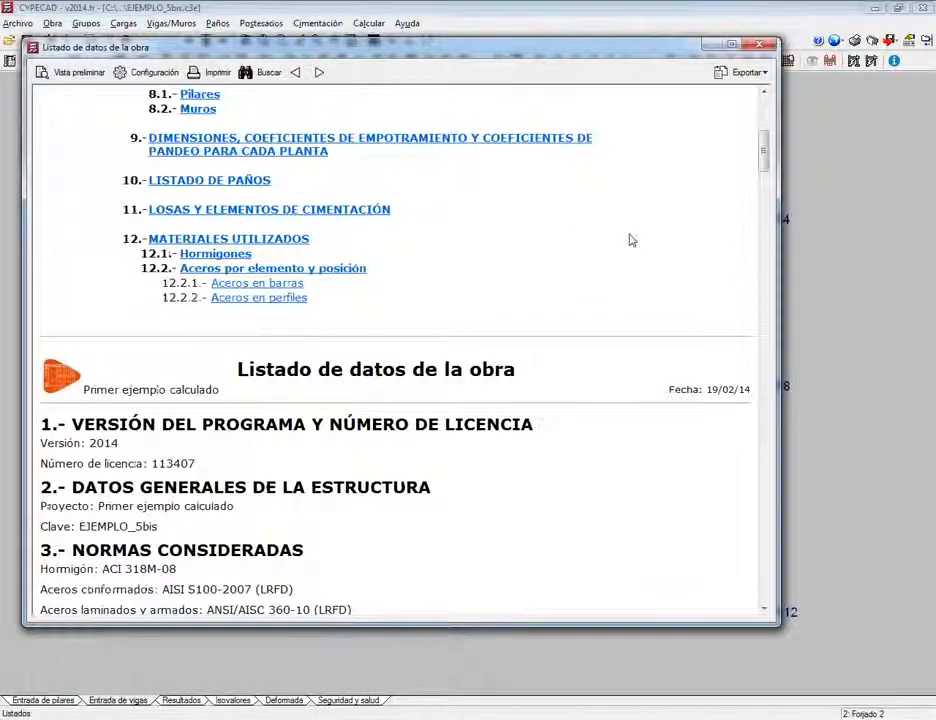
scroll(631, 240, "down", 4)
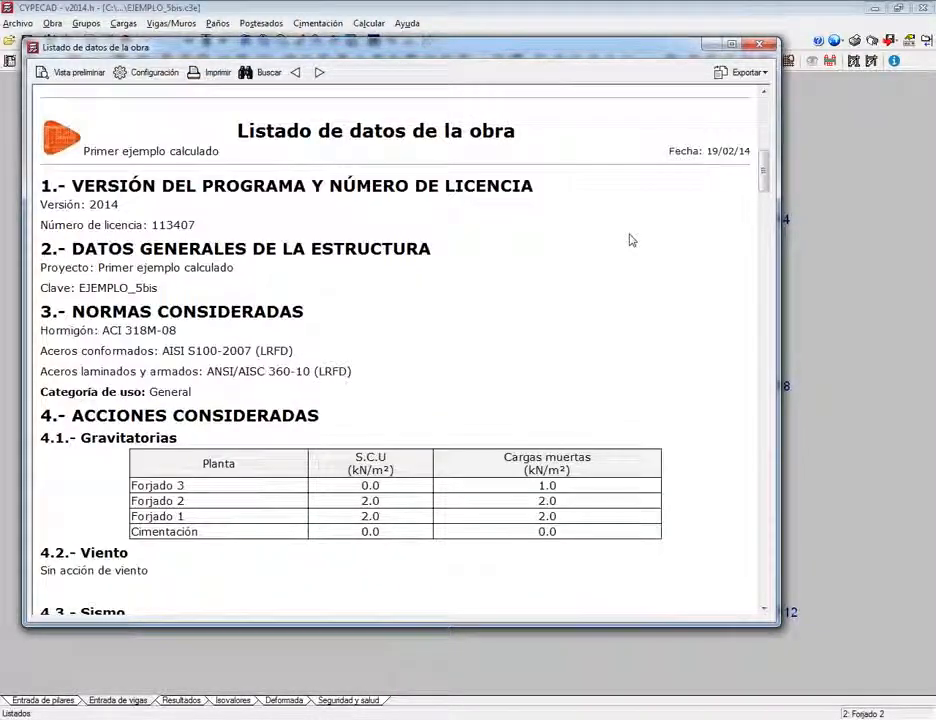
scroll(631, 240, "down", 3)
scroll(631, 240, "down", 2)
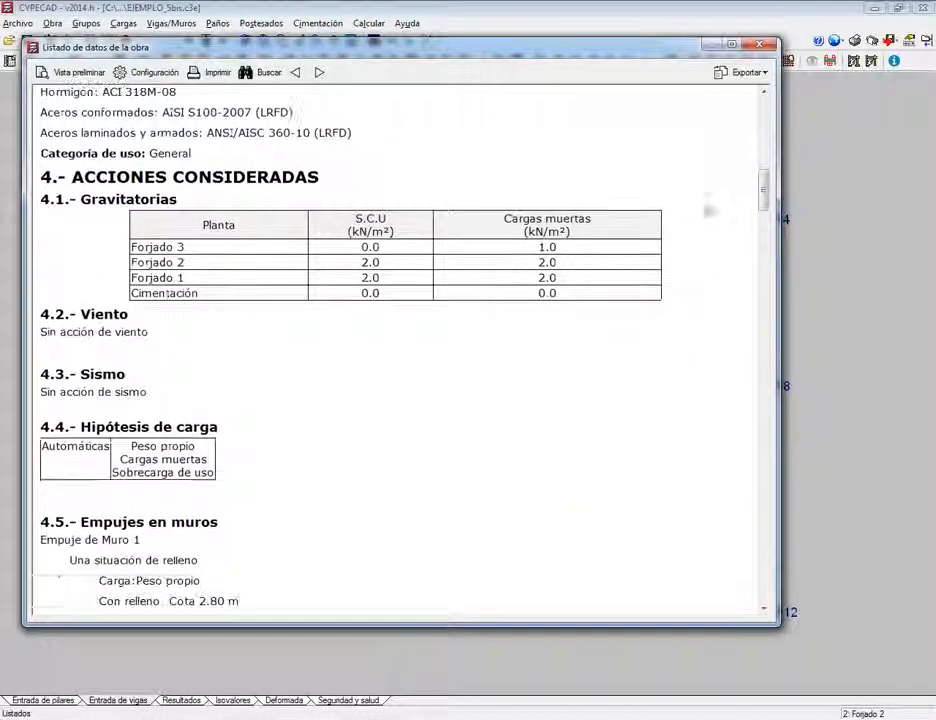
left_click_drag(763, 192, 763, 338)
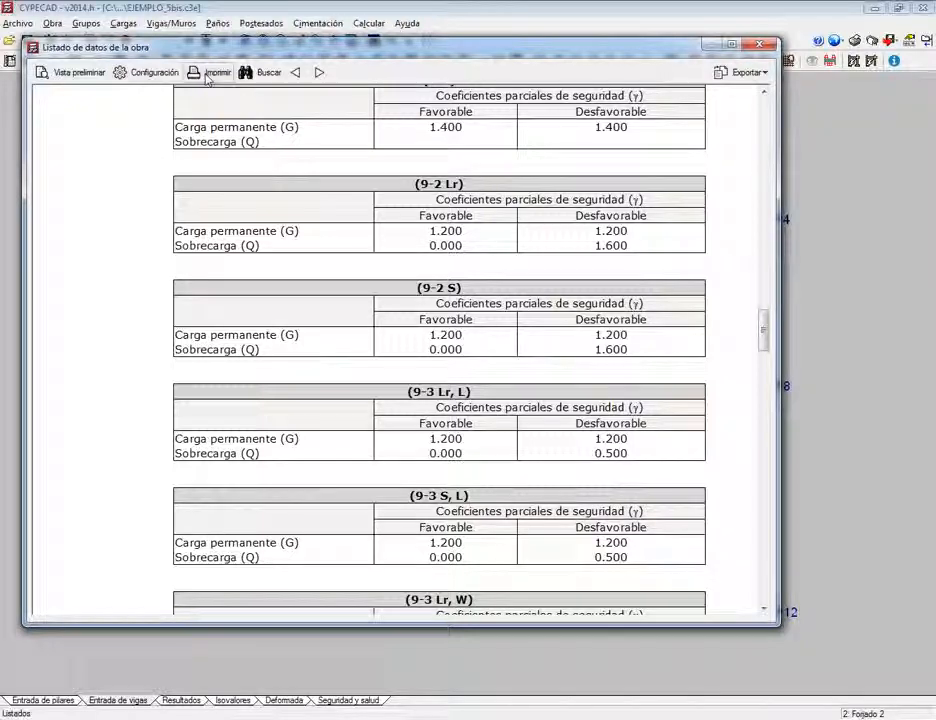
Step: Check the export formats available for the project data report and close the report
left_click(741, 72)
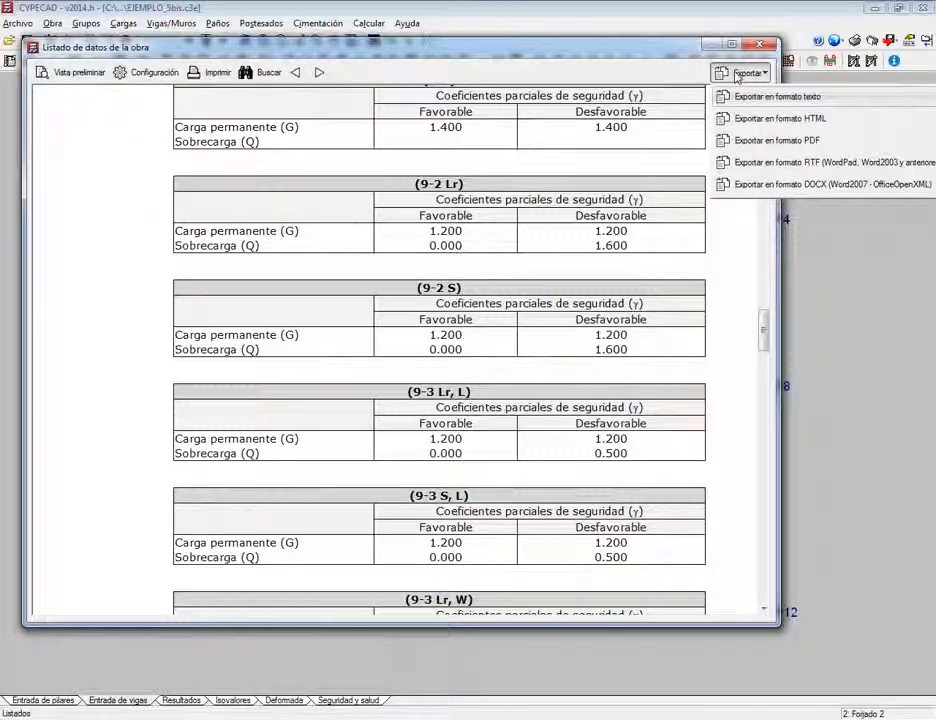
left_click(645, 52)
left_click_drag(645, 52, 554, 52)
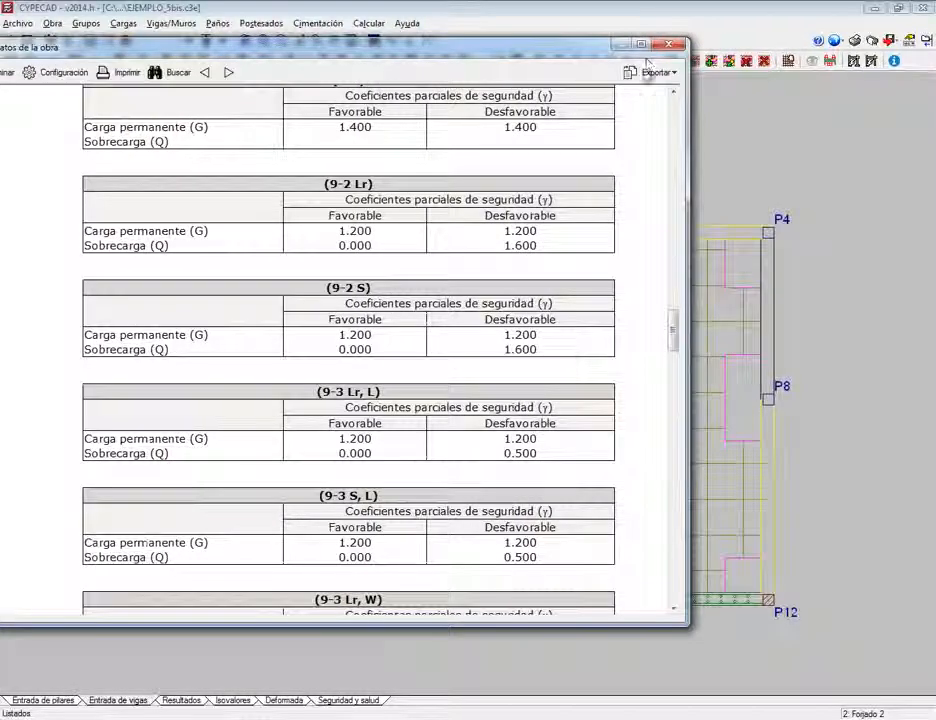
left_click(652, 73)
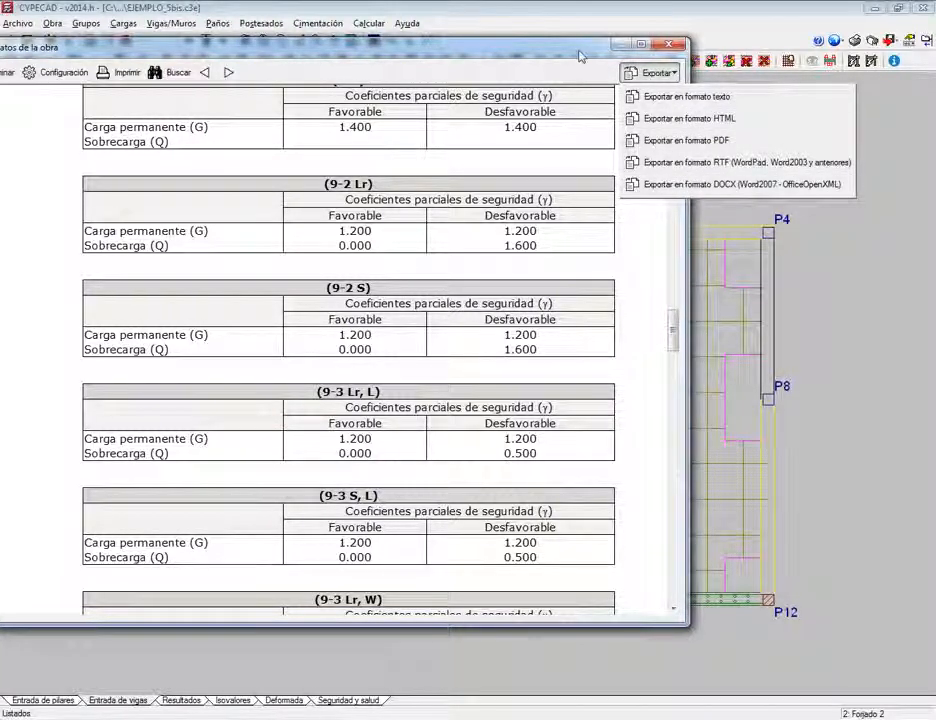
left_click(251, 52)
left_click_drag(251, 52, 474, 52)
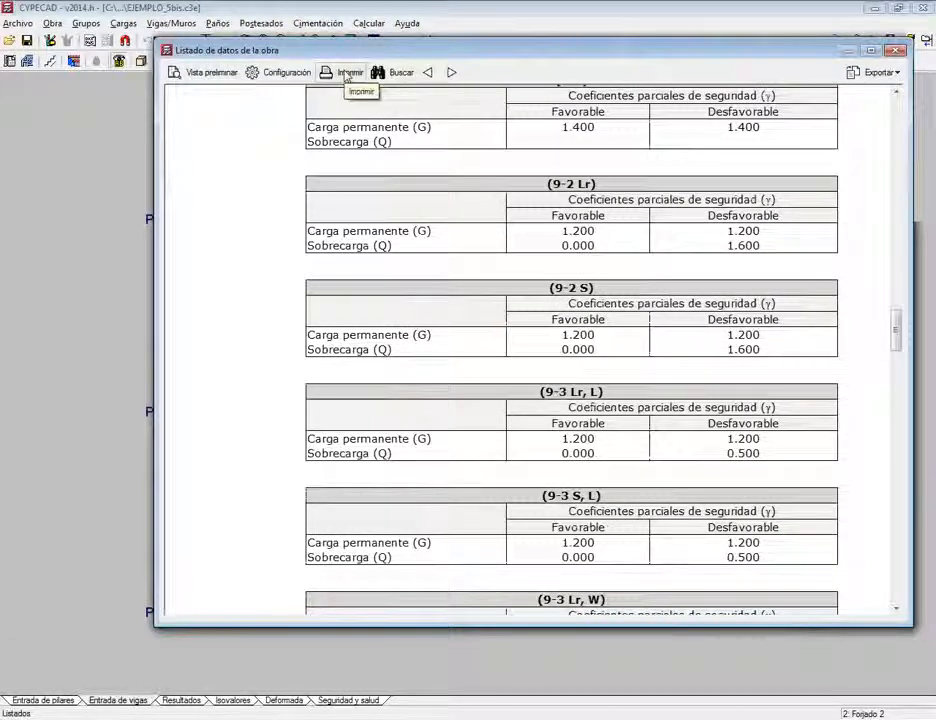
left_click(895, 50)
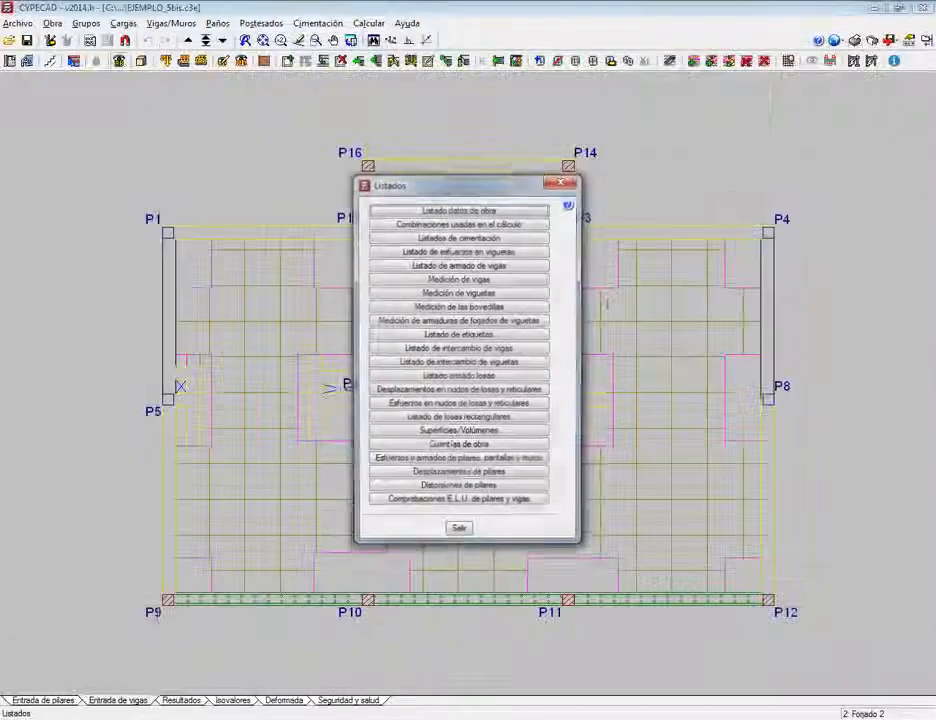
Step: Generate the Cuantías de obra report by groups and summary from Cimentación to Forjado 3, and review its quantity tables
left_click(470, 446)
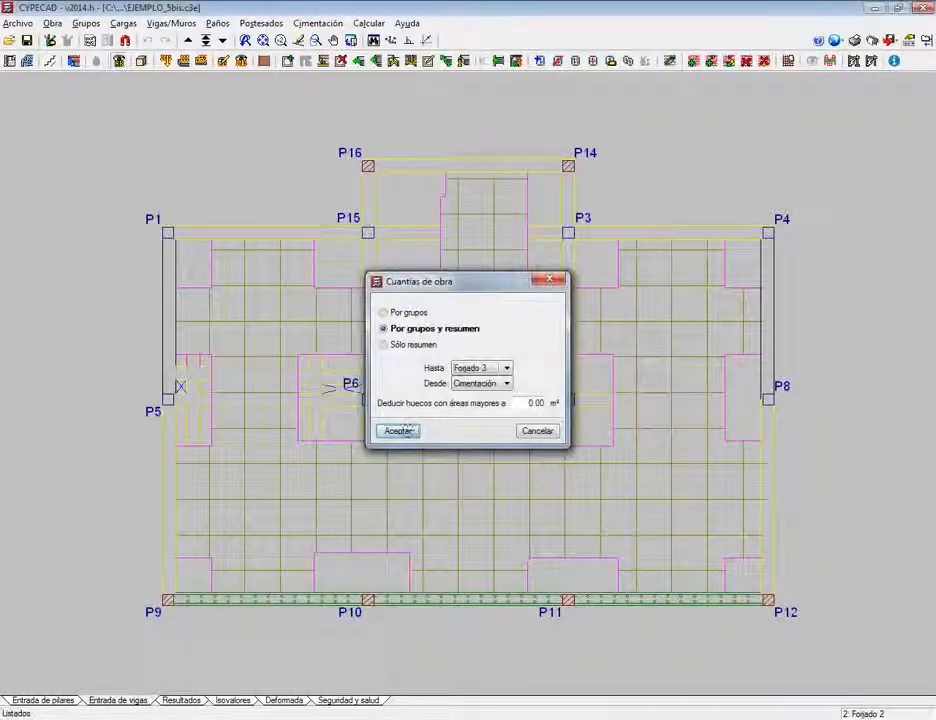
left_click(412, 432)
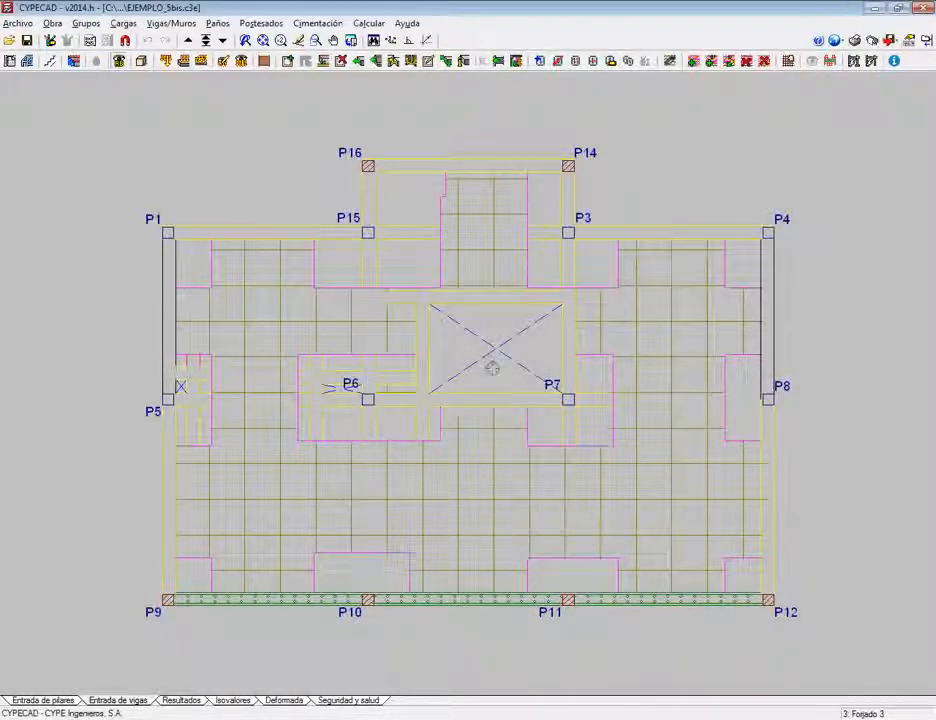
scroll(771, 272, "down", 3)
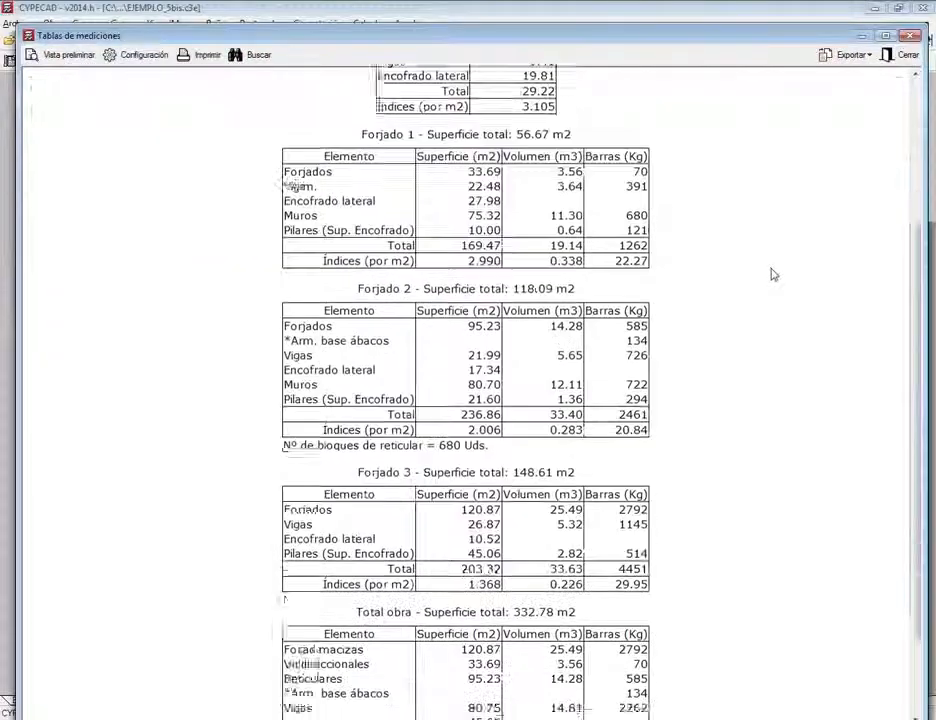
scroll(771, 272, "down", 2)
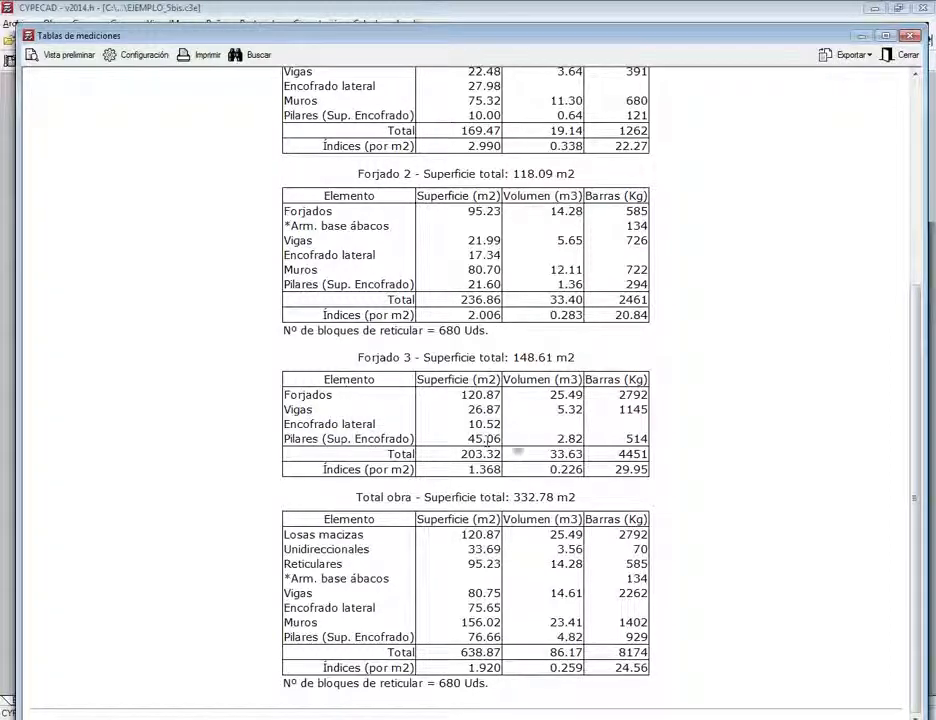
left_click_drag(563, 438, 593, 453)
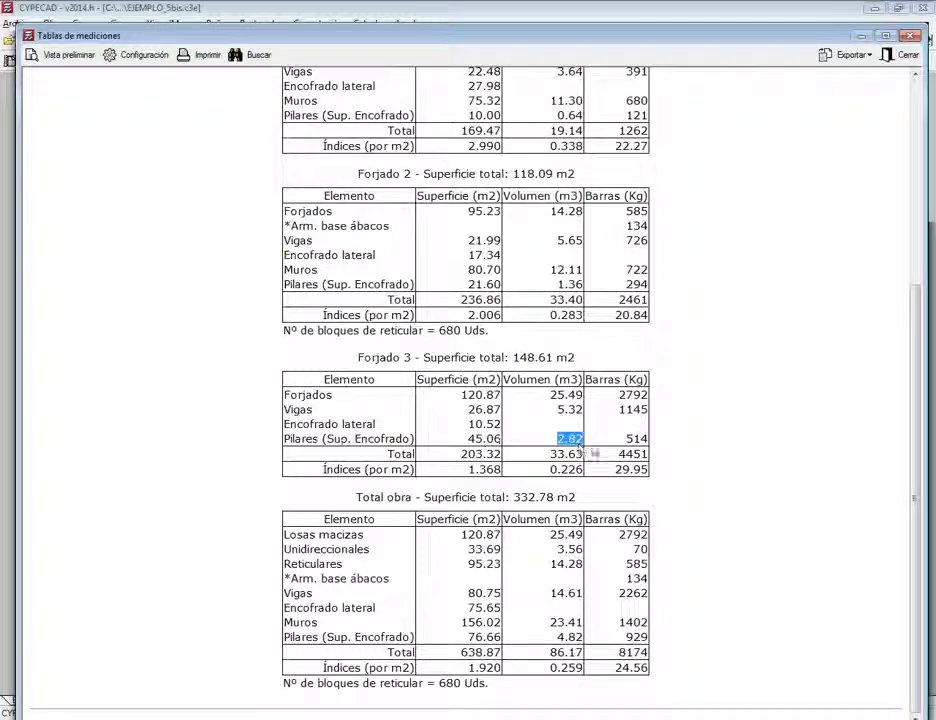
left_click(643, 438)
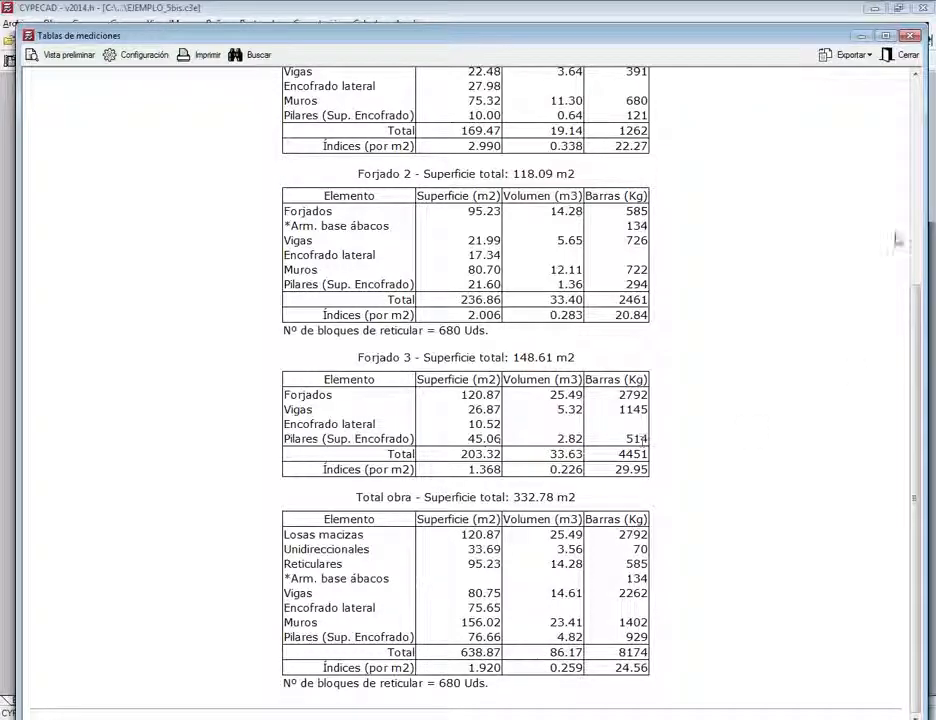
scroll(668, 300, "up", 3)
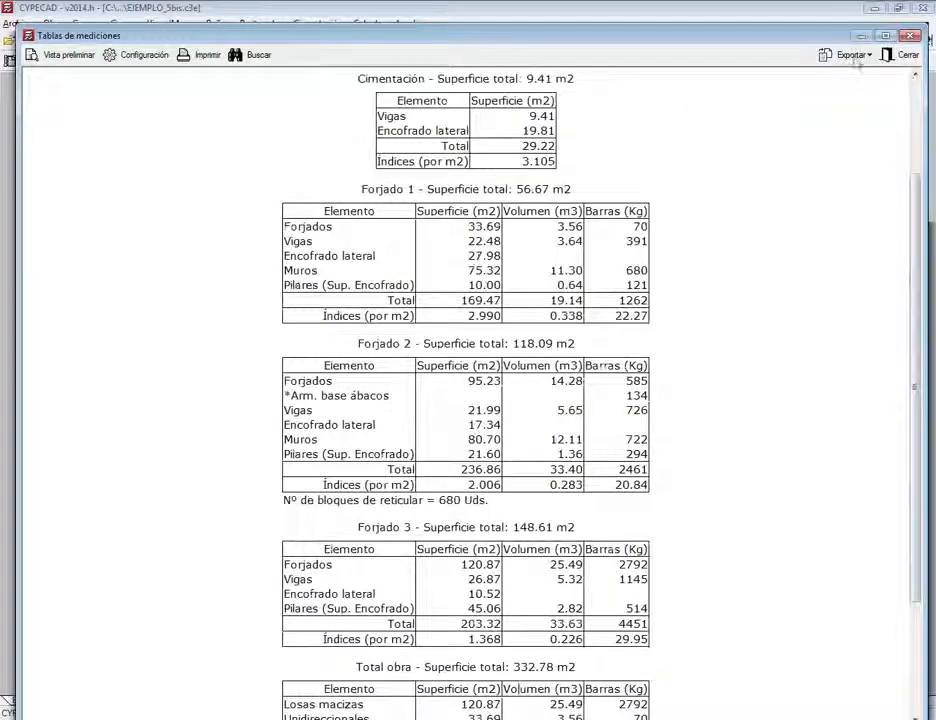
Step: Check the export formats available for the quantity tables, and close the report and the report list
left_click(878, 37)
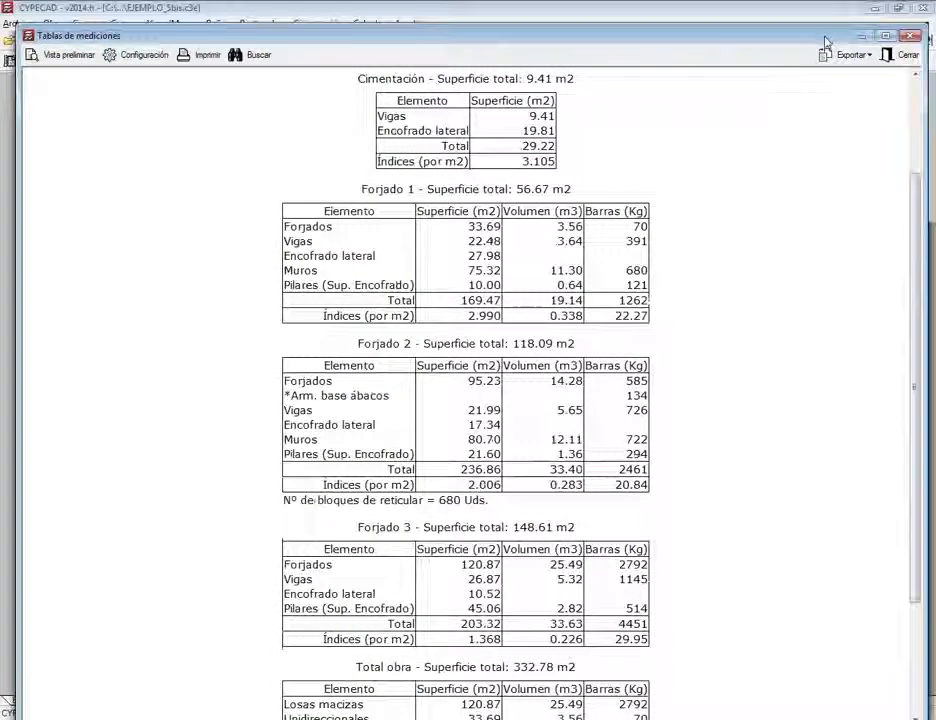
left_click_drag(826, 41, 575, 58)
left_click(573, 82)
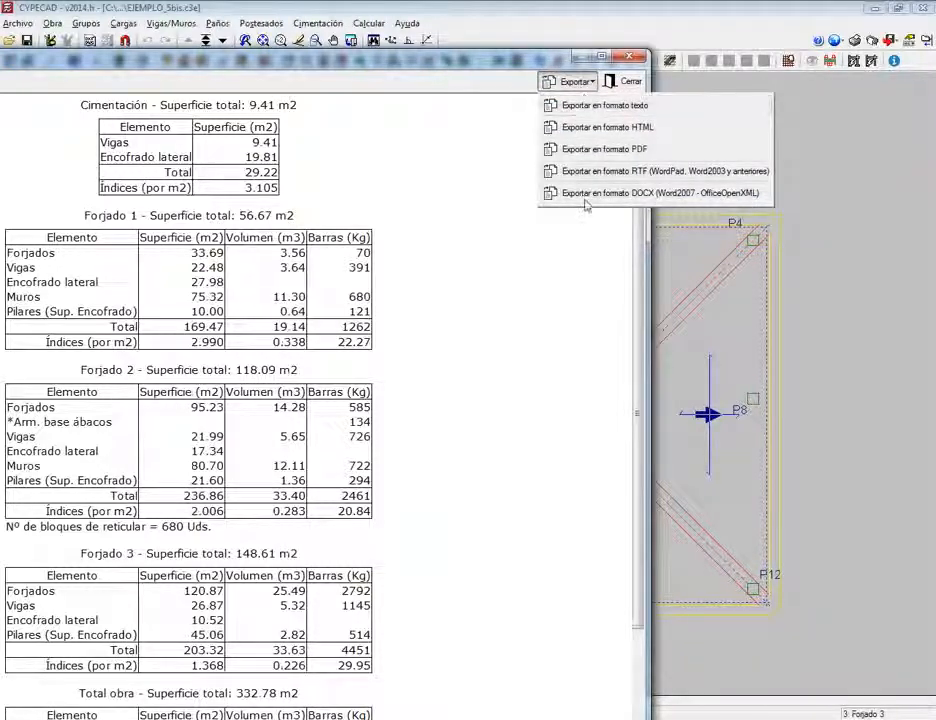
left_click(632, 87)
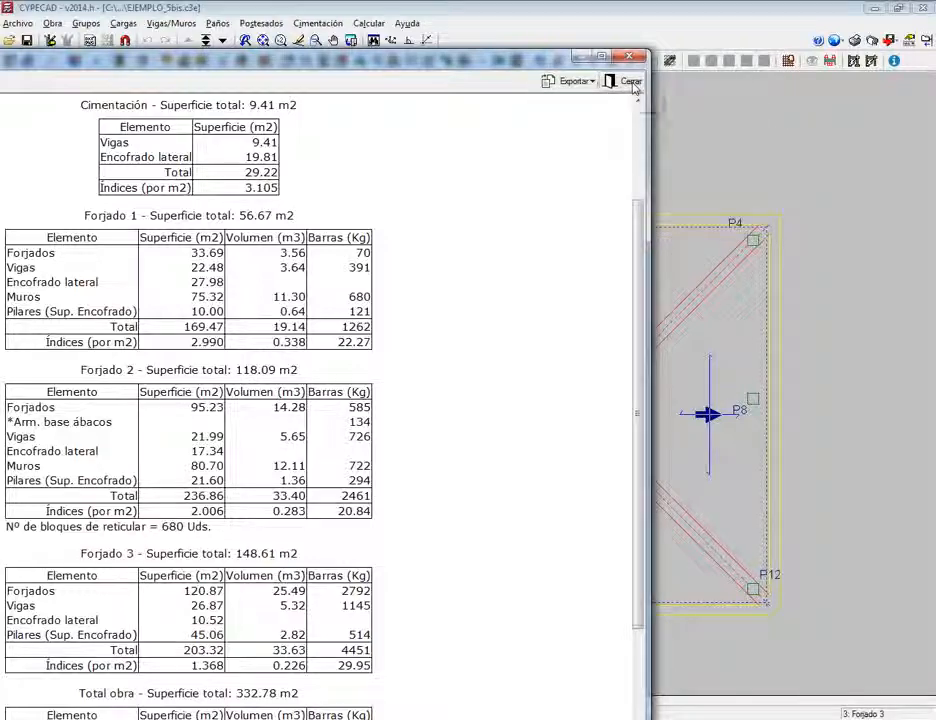
left_click(629, 84)
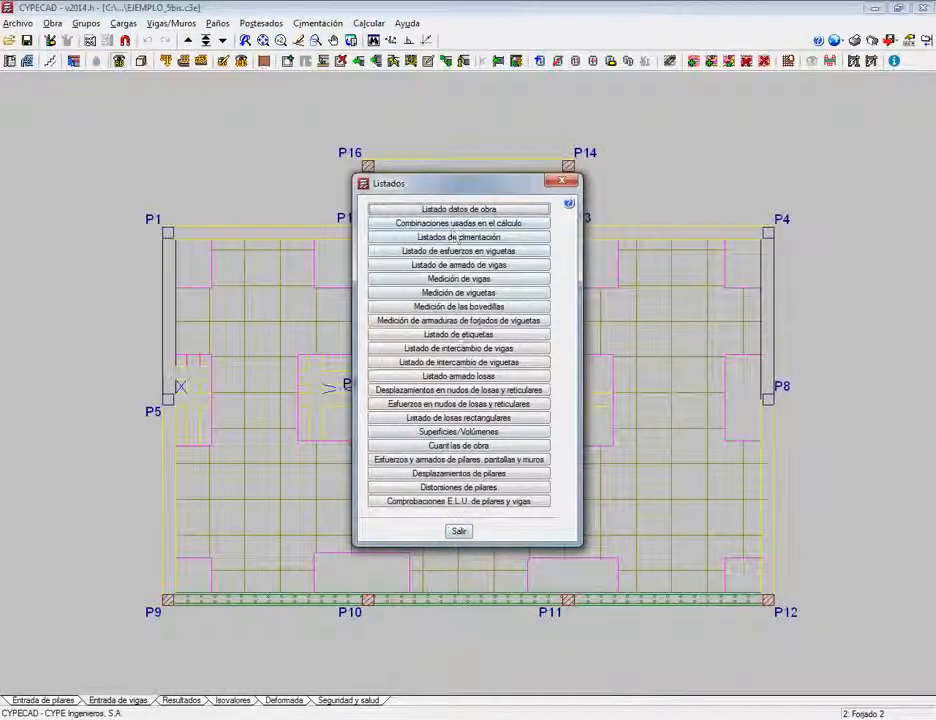
left_click(459, 532)
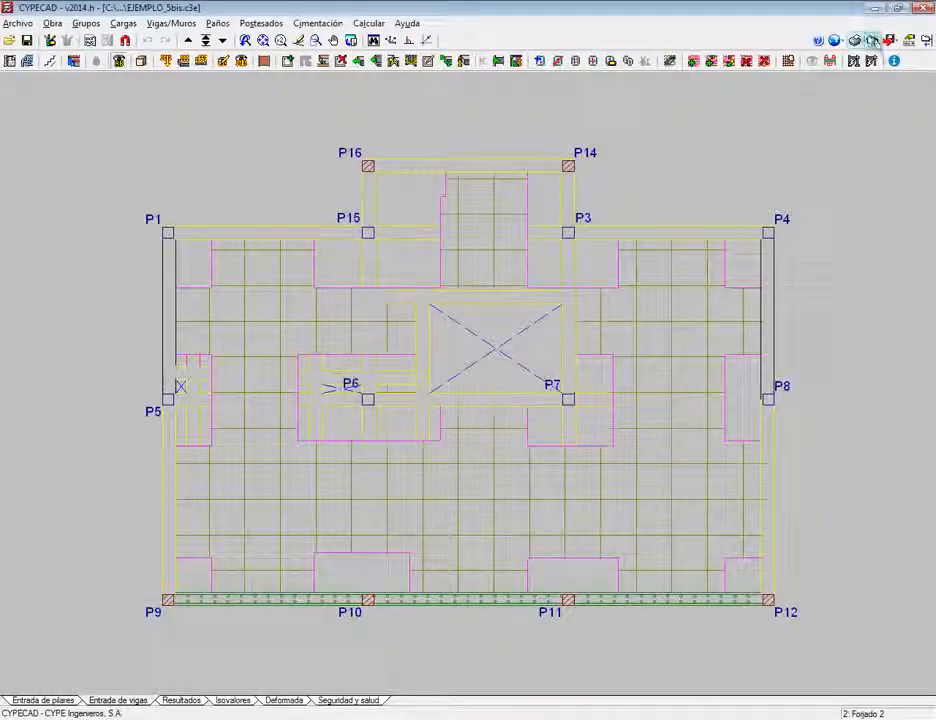
Step: Start the project drawings selection and remove all four existing drawings from the list
left_click(872, 40)
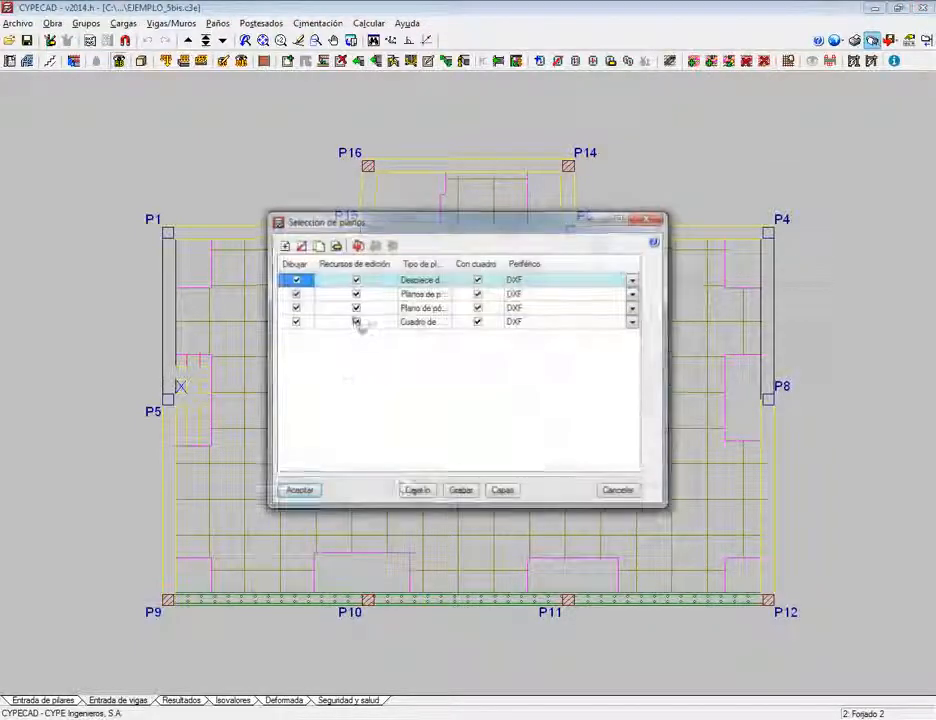
left_click(301, 246)
left_click(301, 246)
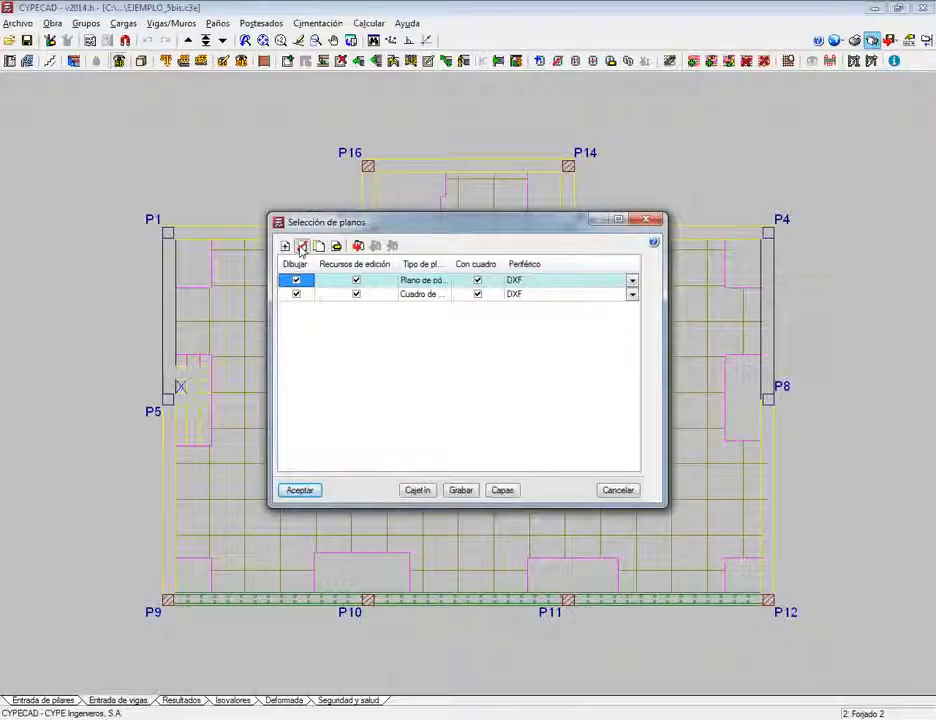
left_click(301, 246)
left_click(301, 246)
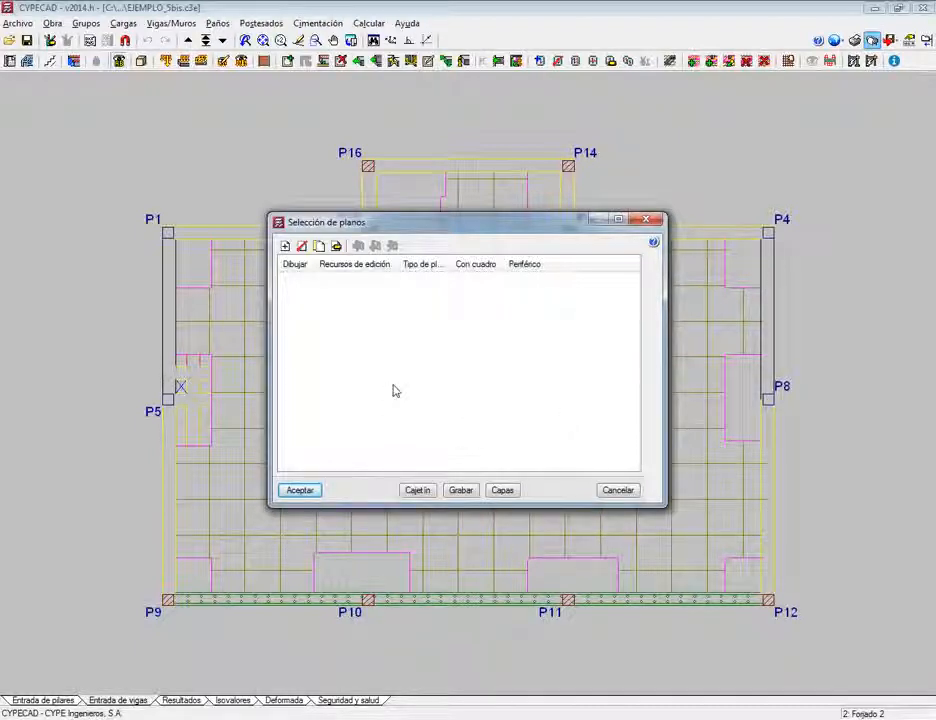
Step: Add a Despiece de pilares drawing for all floors to the drawings list, with DXF as its output device
mouse_move(424, 212)
left_mouse_down()
mouse_move(420, 190)
mouse_move(422, 202)
left_mouse_up()
left_click(285, 225)
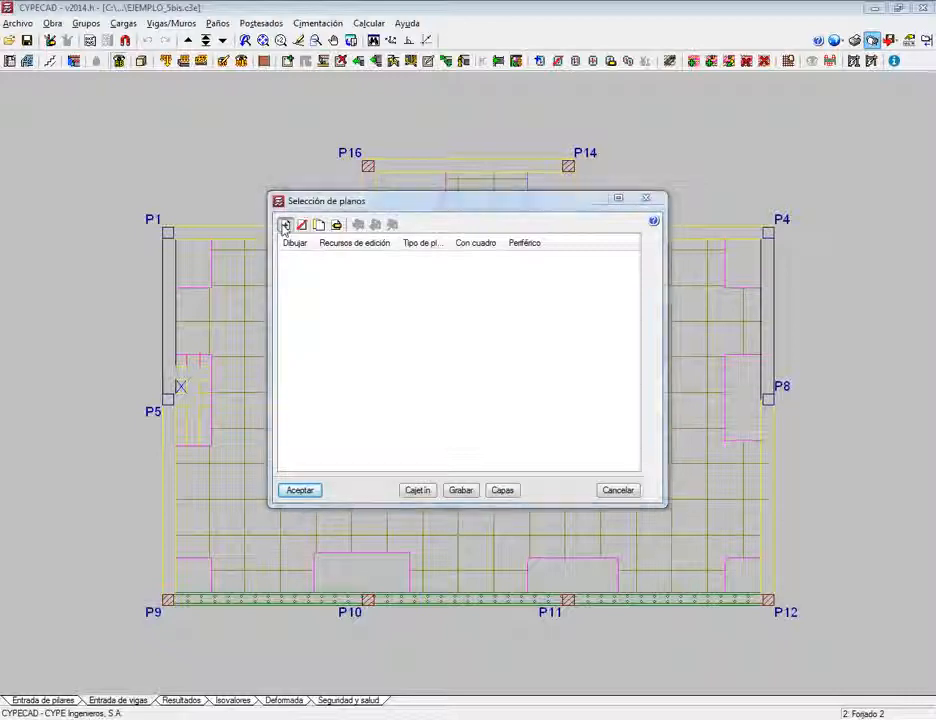
left_click(523, 174)
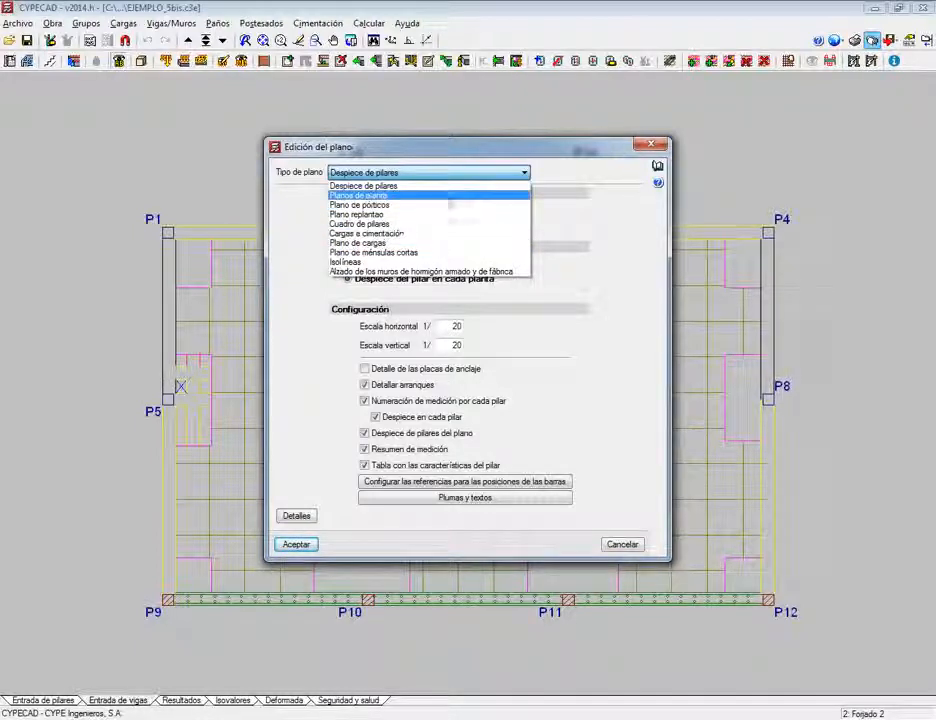
left_click(400, 187)
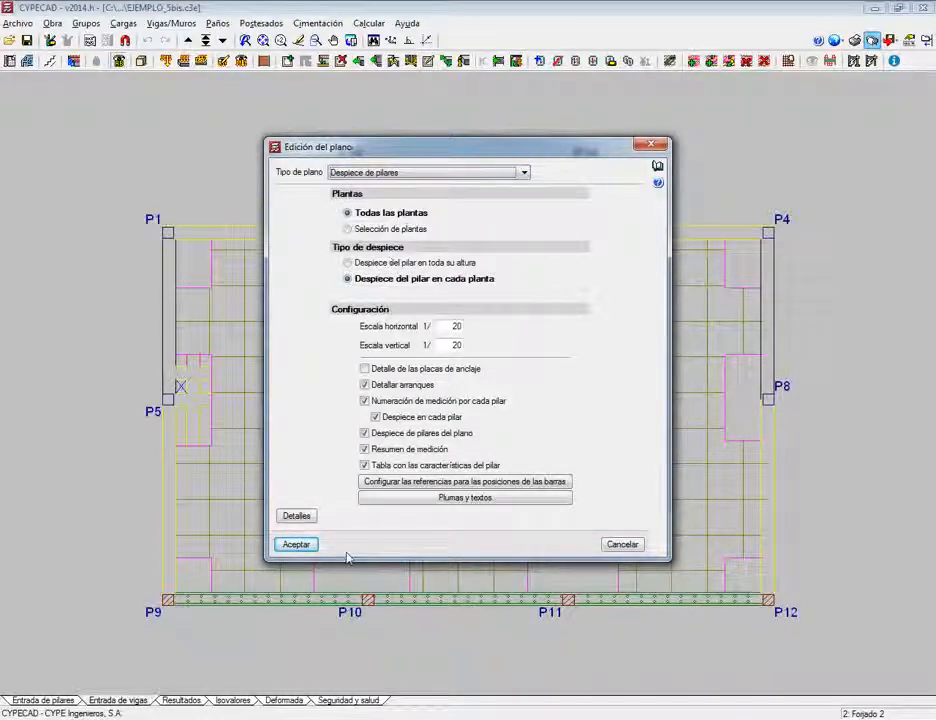
left_click(296, 544)
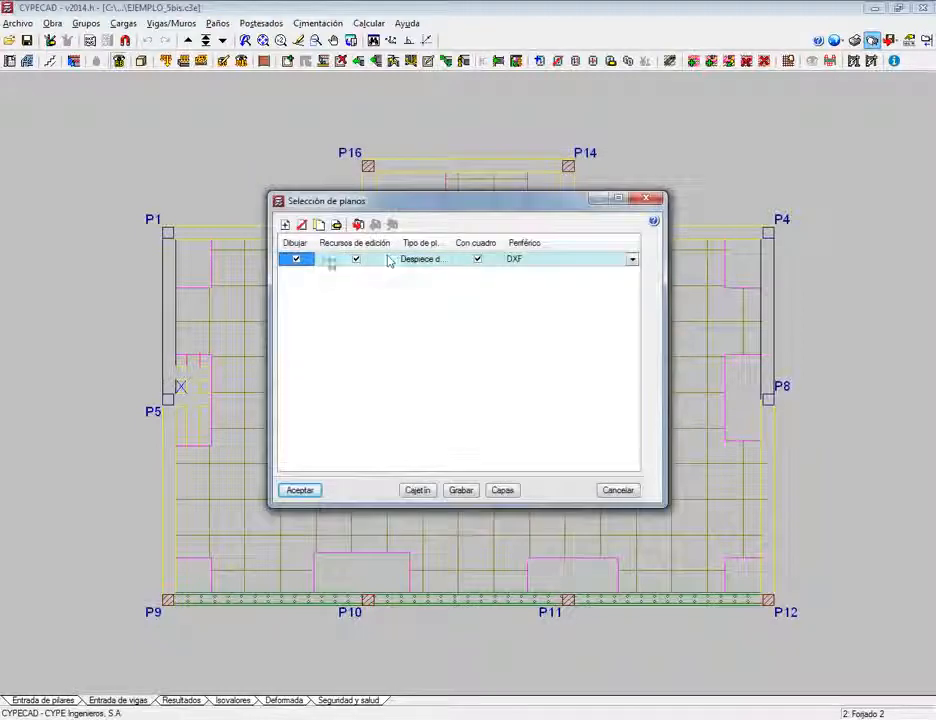
left_click(632, 262)
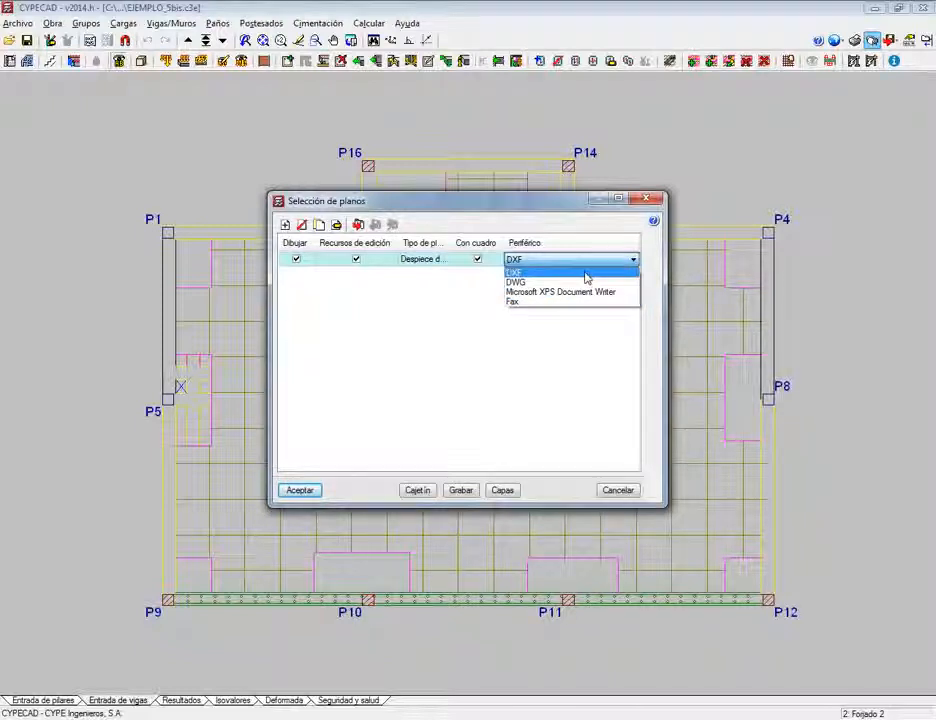
left_click(586, 274)
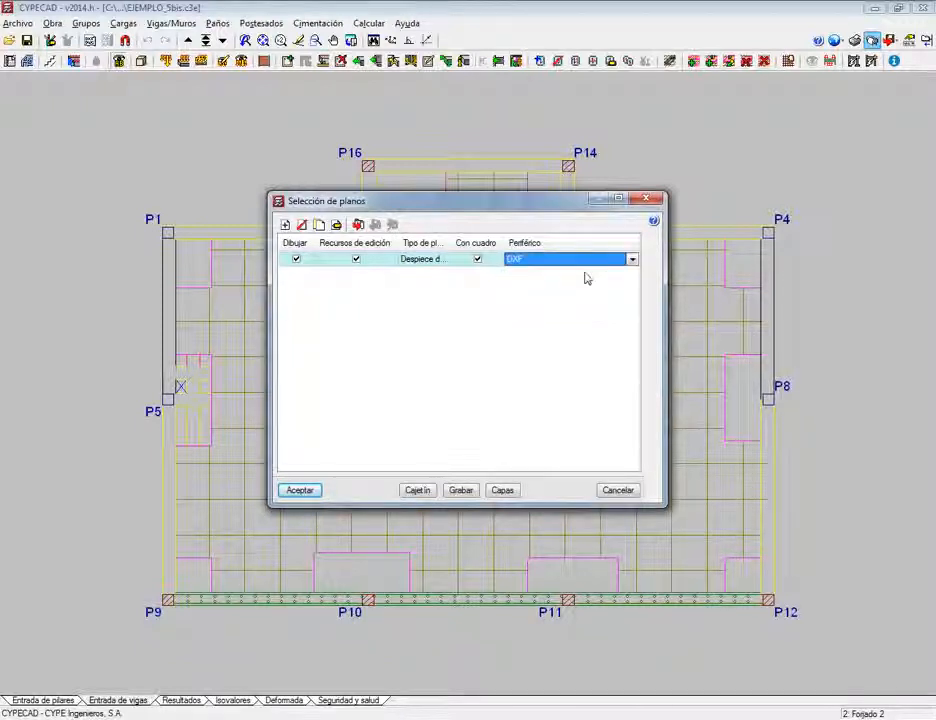
Step: Add a Planos de planta drawing of the Armadura longitudinal inferior, starting from group 2, to the drawings list
left_click(285, 224)
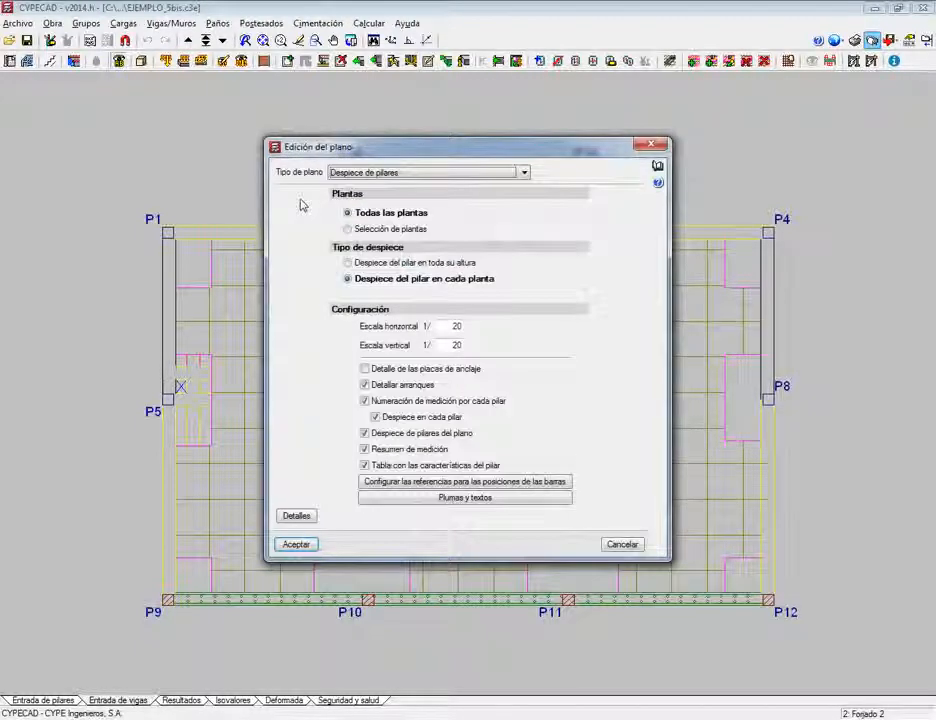
left_click(375, 173)
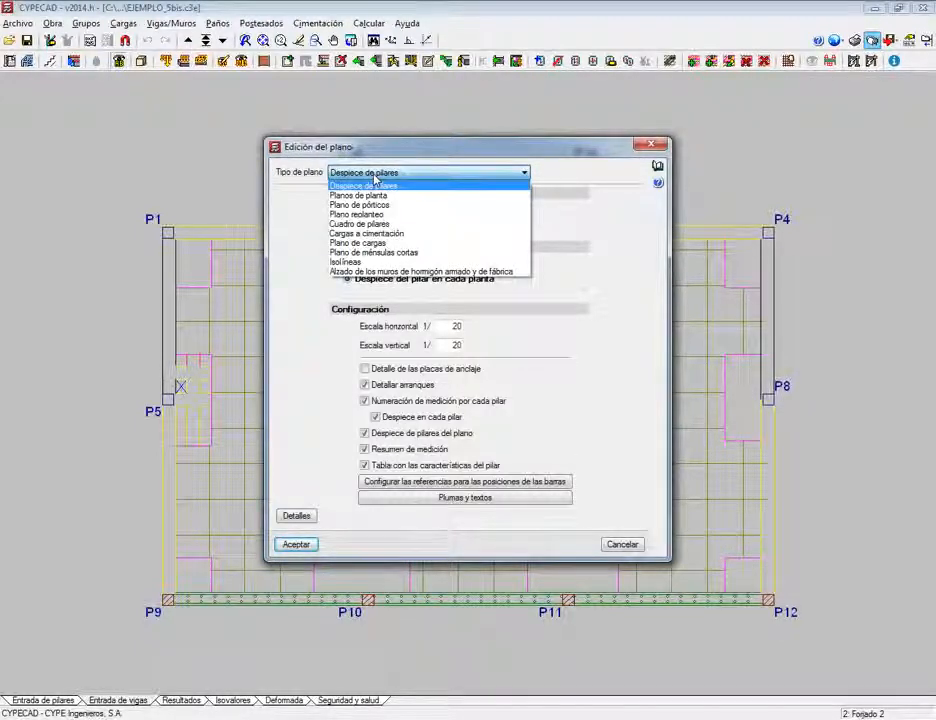
left_click(372, 195)
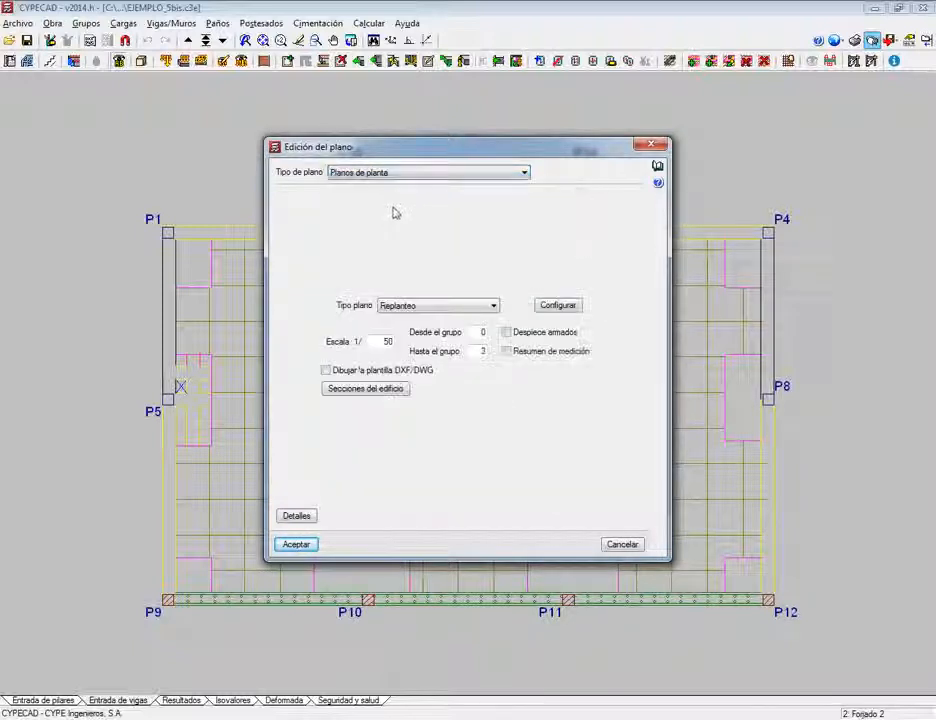
left_click(443, 306)
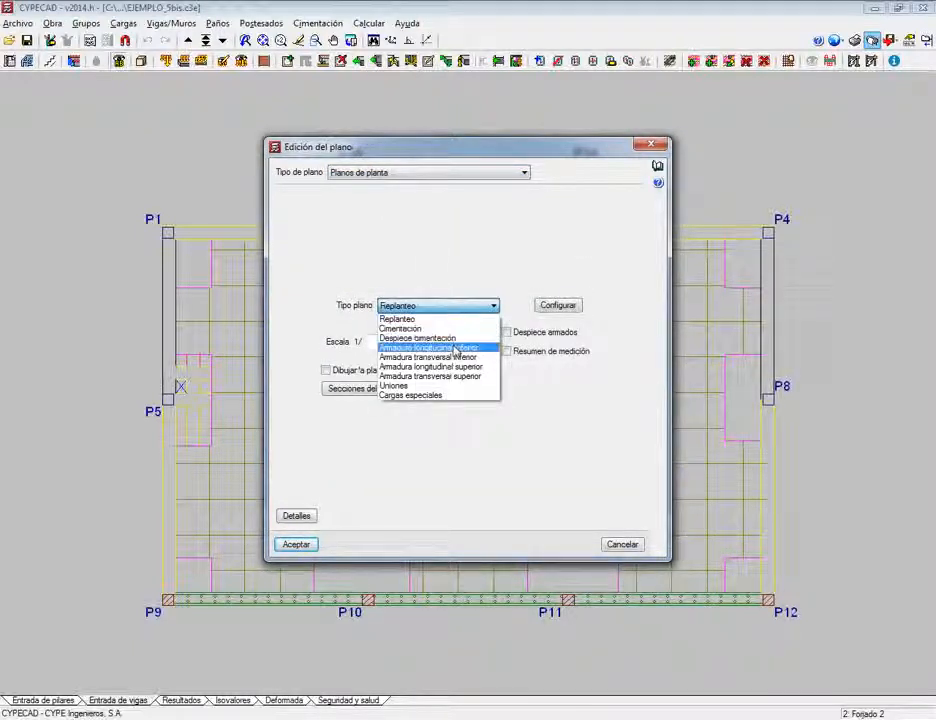
left_click(453, 348)
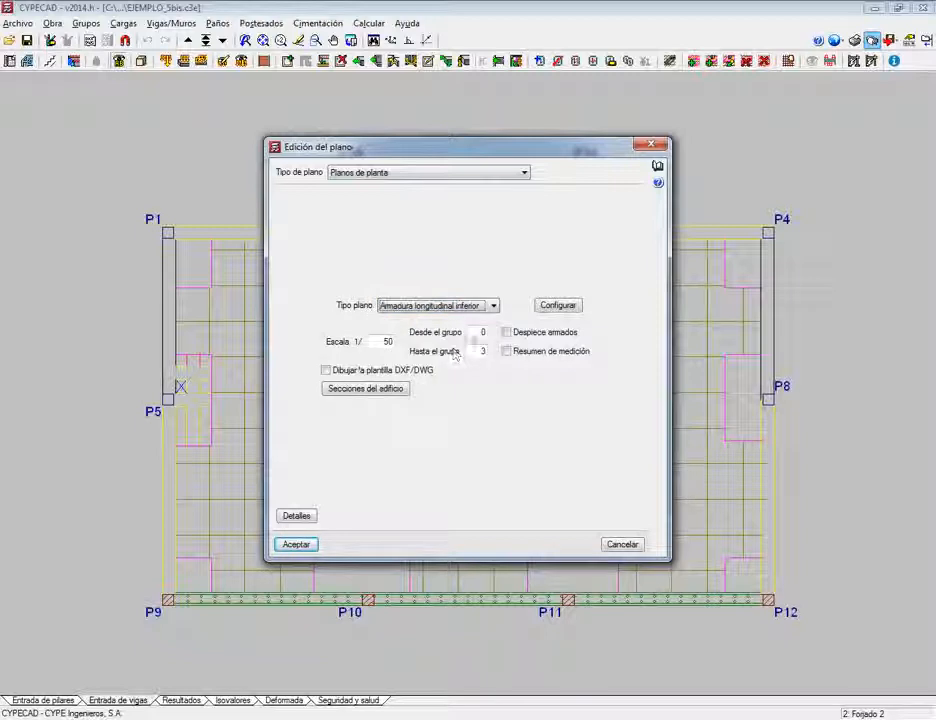
double_click(476, 334)
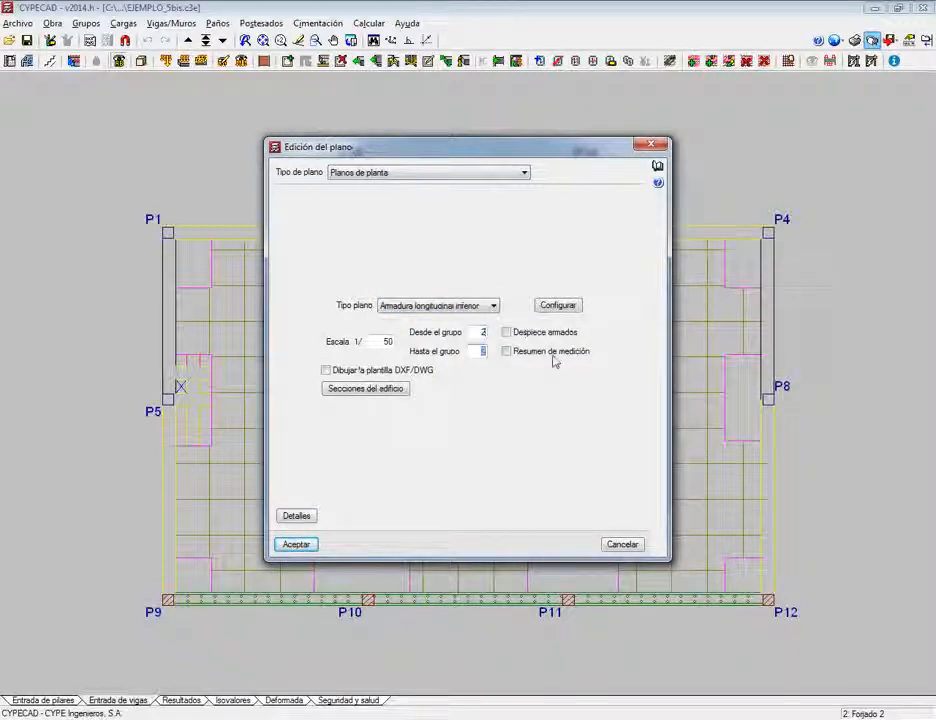
left_click(296, 545)
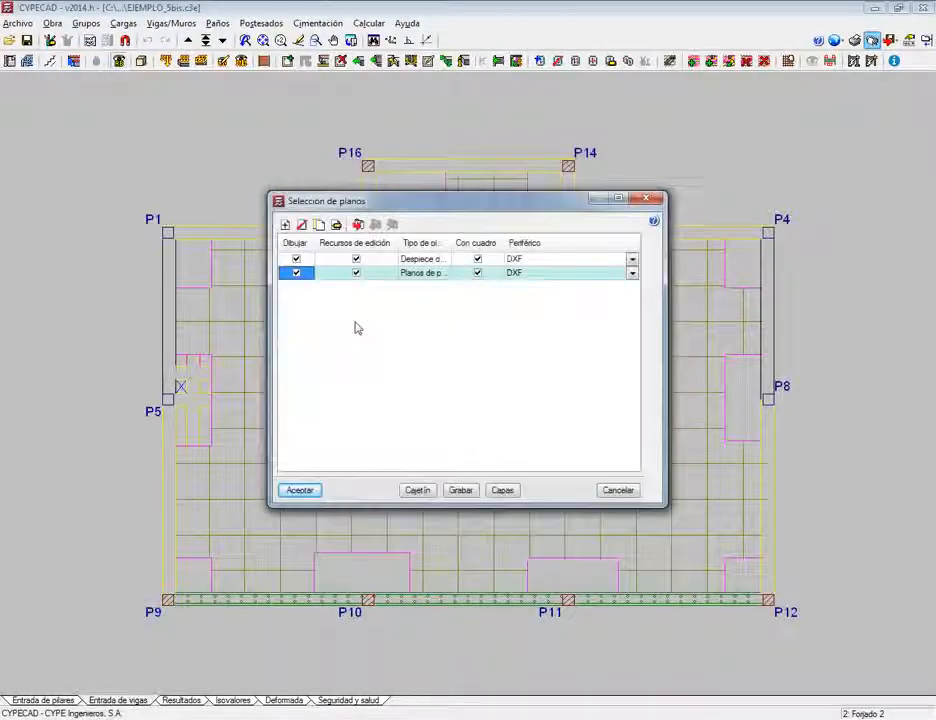
Step: Add an Alzado de los muros de hormigón armado y de fábrica drawing with its default settings to the list
left_click(285, 224)
left_click(350, 174)
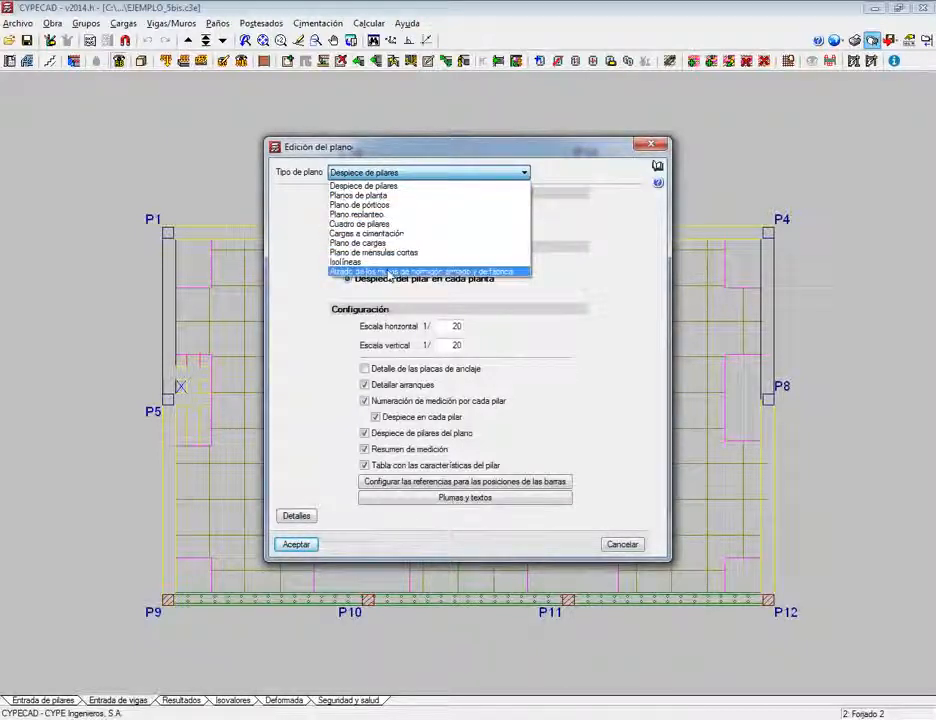
left_click(389, 273)
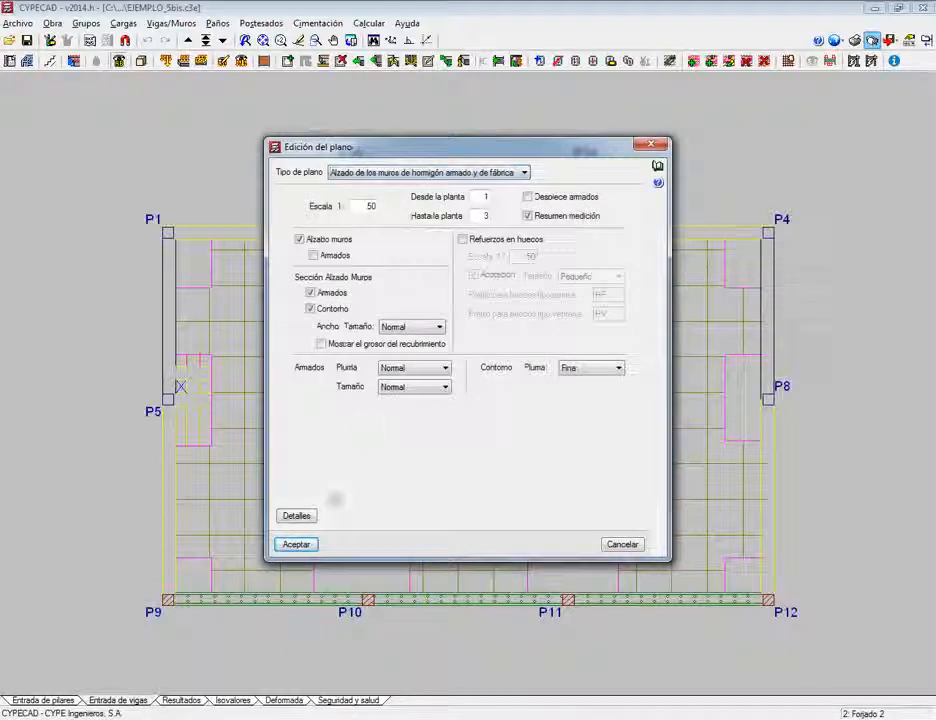
left_click(297, 545)
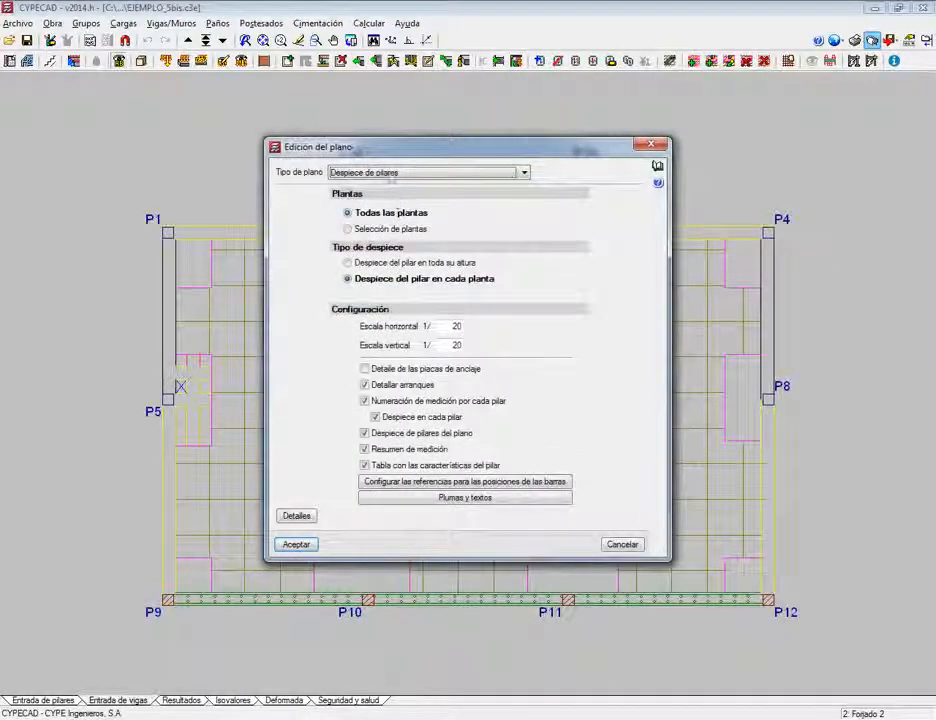
Step: Define a new Plano de pórticos drawing and limit its group selection to Forjado 1 only
left_click(400, 173)
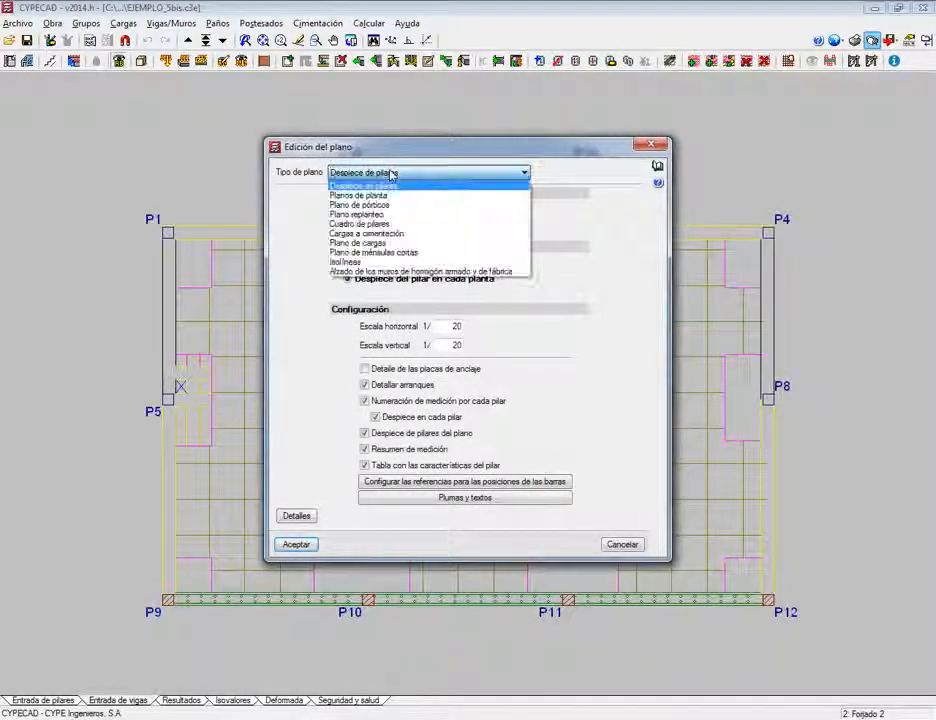
left_click(390, 205)
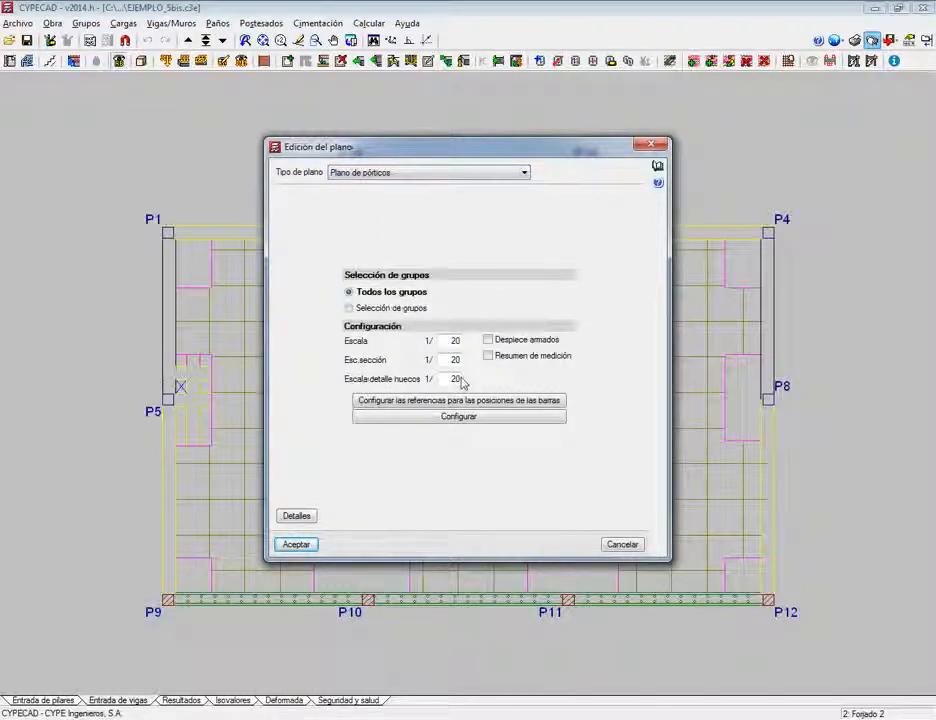
left_click(376, 308)
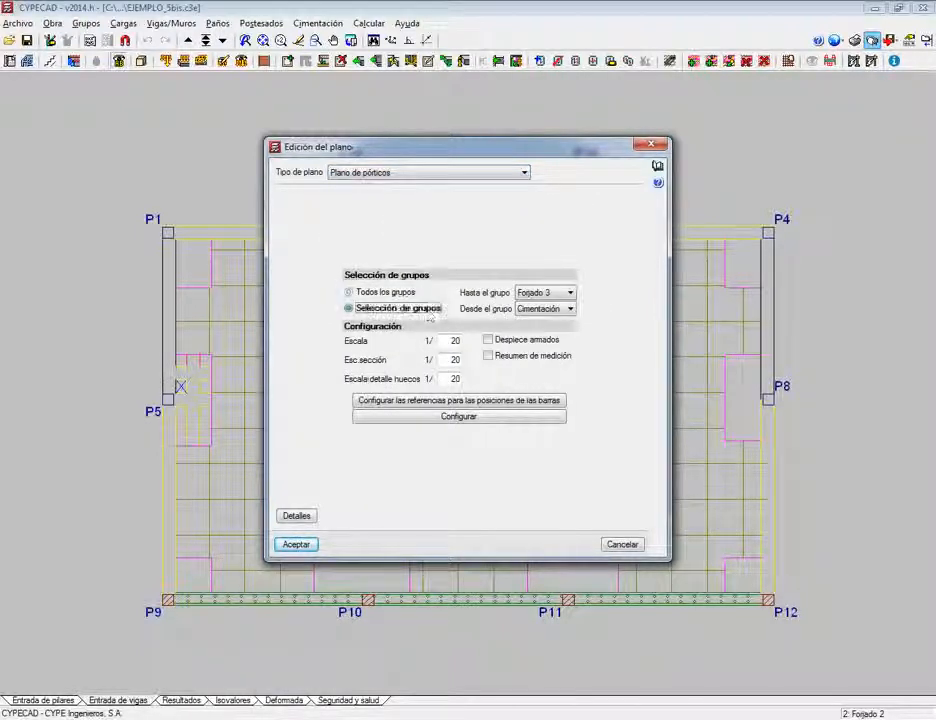
left_click(545, 292)
left_click(540, 315)
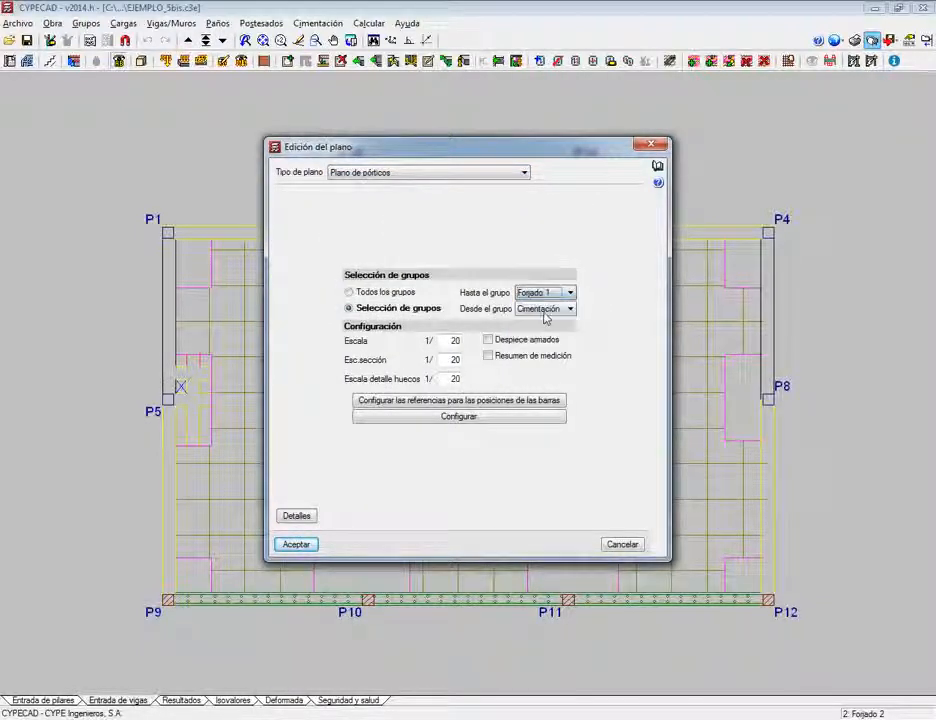
left_click(545, 309)
left_click(540, 321)
left_click(545, 322)
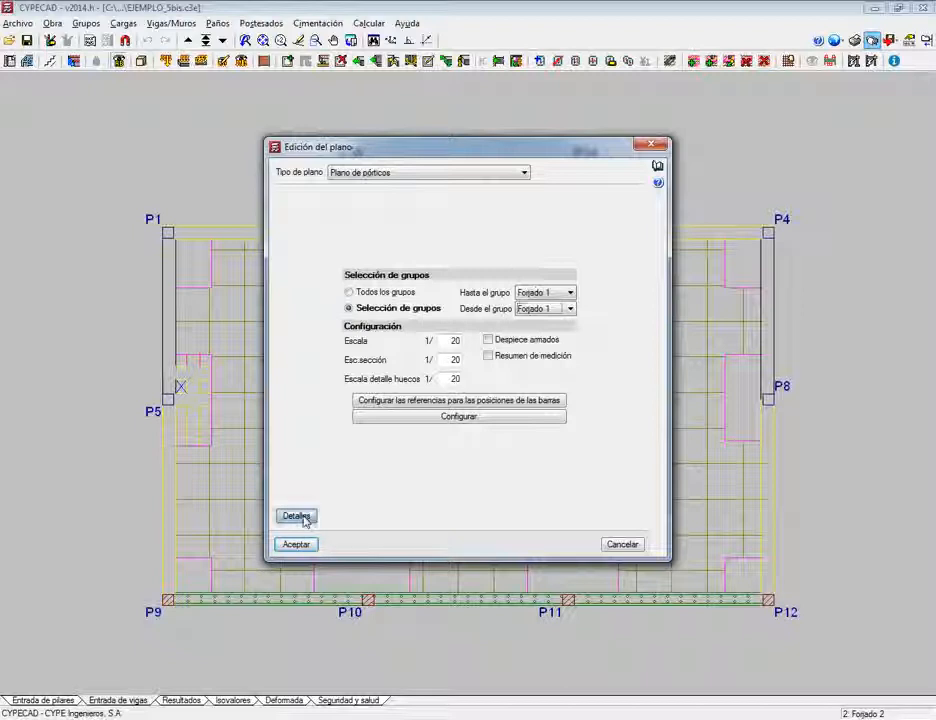
Step: Attach construction detail EHR624 from the library's Forjados reticulares category to the pórticos drawing, and add that drawing to the list
left_click(304, 520)
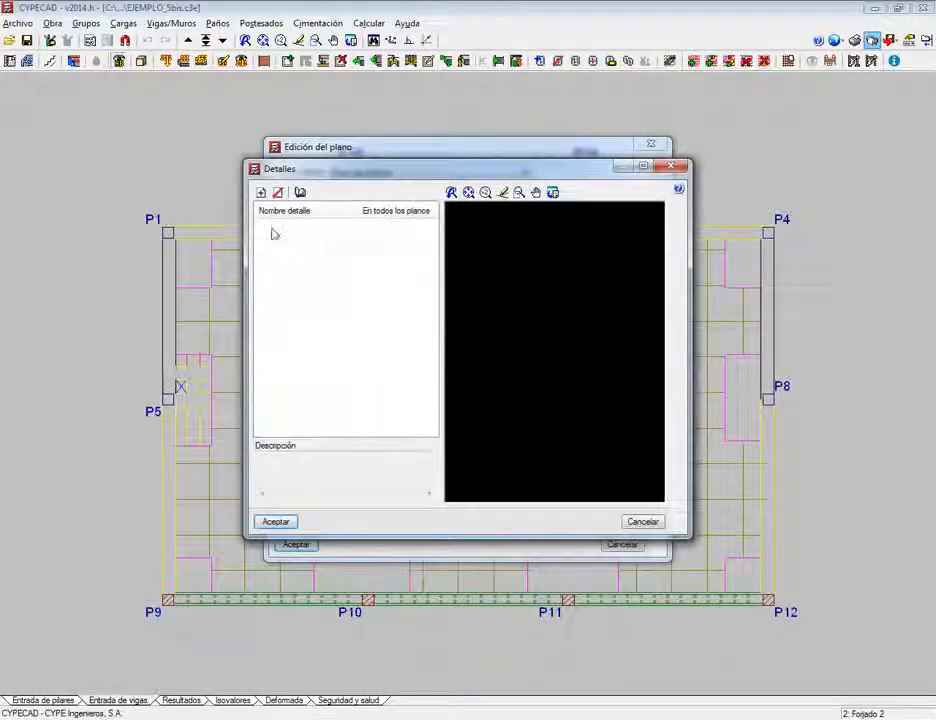
left_click(262, 191)
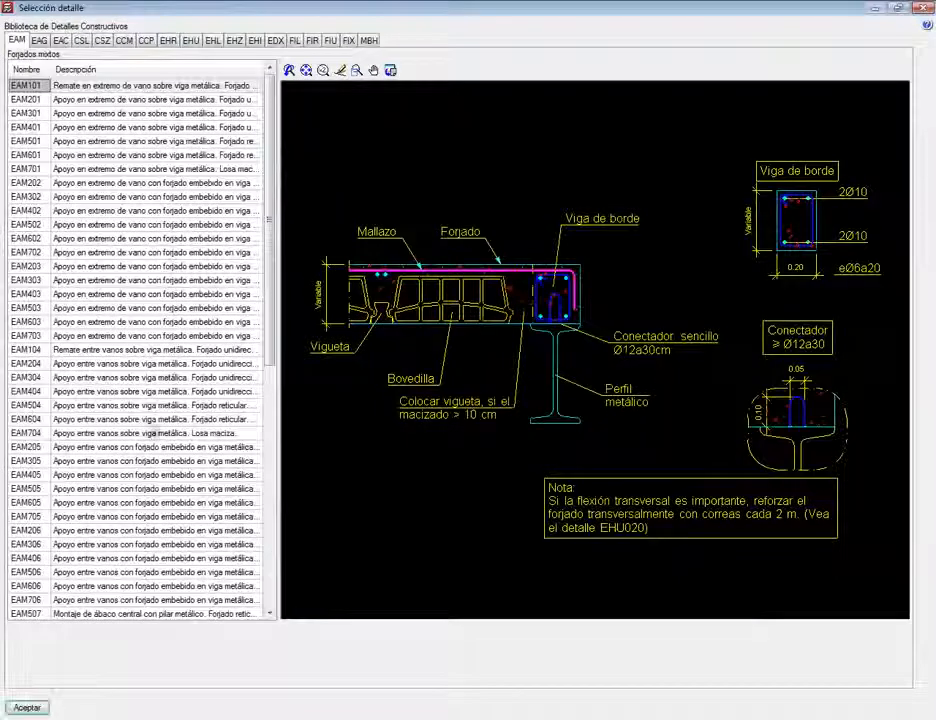
left_click(60, 41)
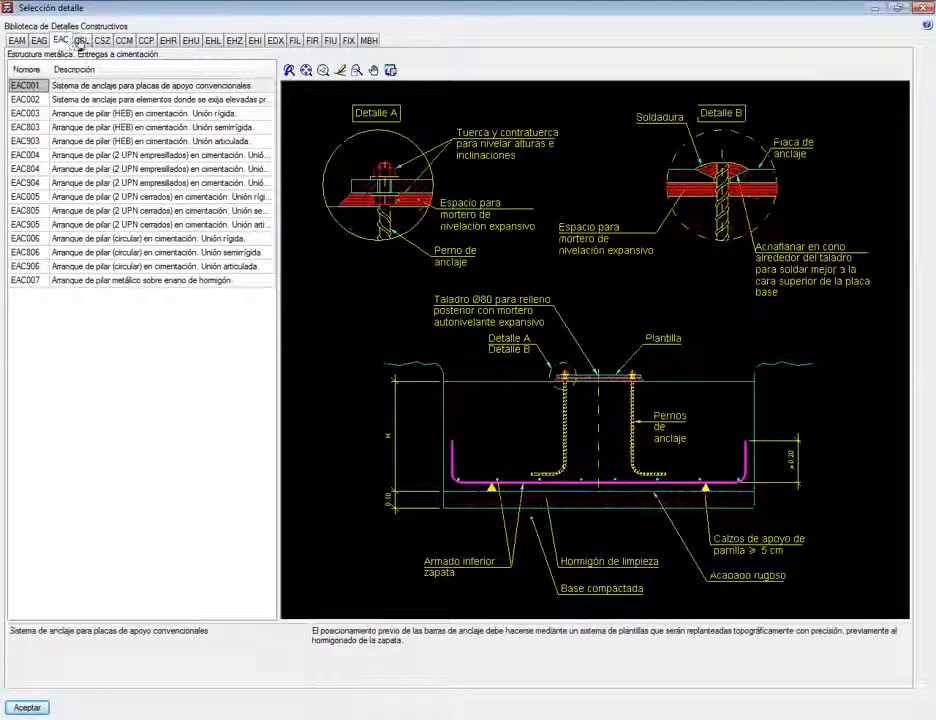
left_click(81, 41)
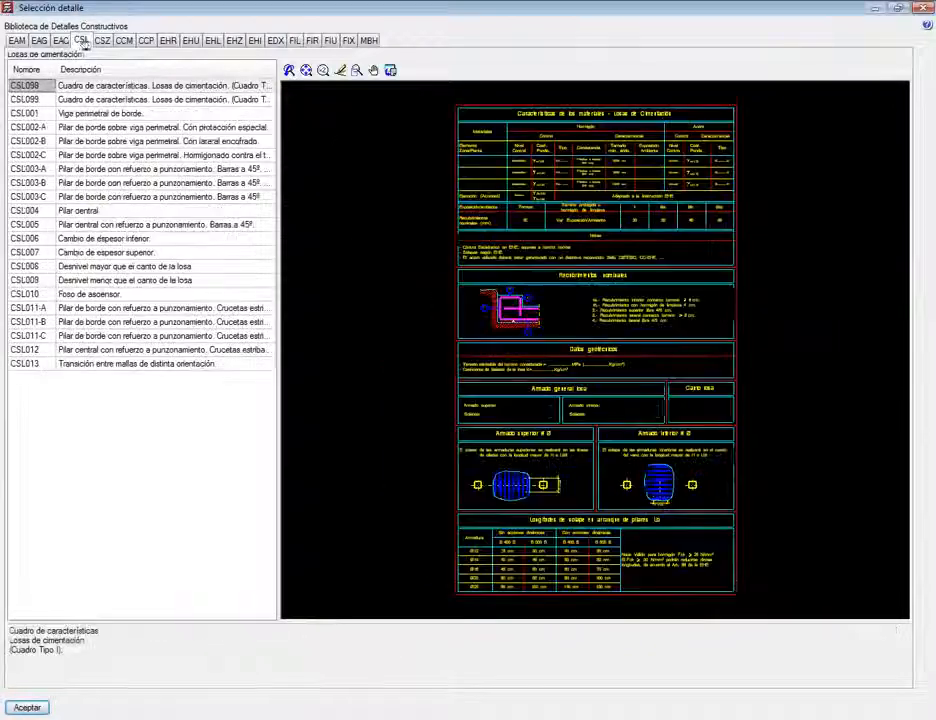
left_click(168, 41)
left_click(140, 434)
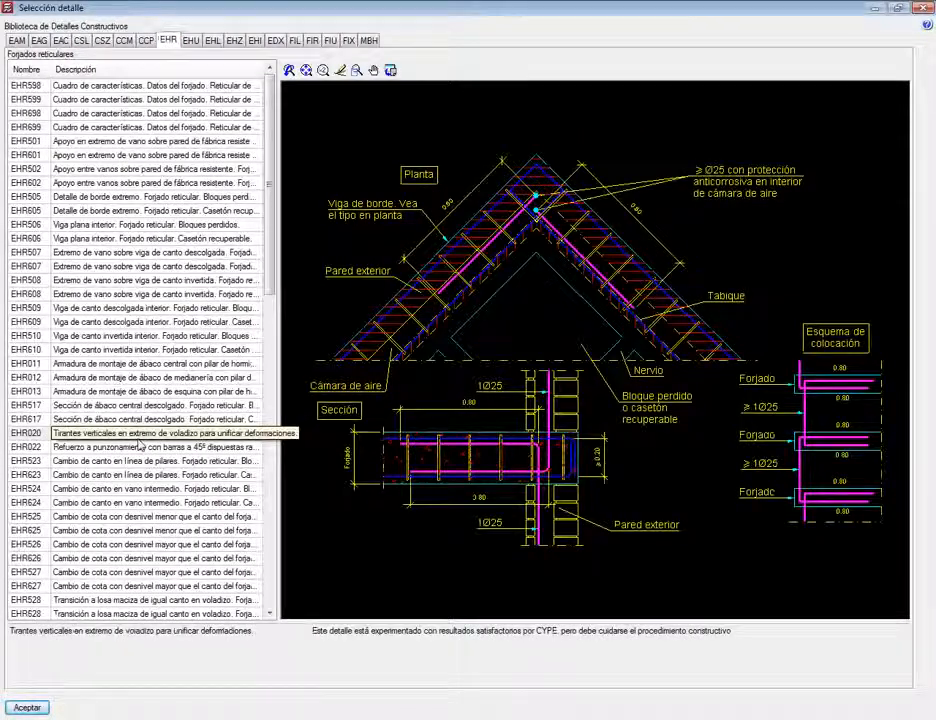
left_click(139, 503)
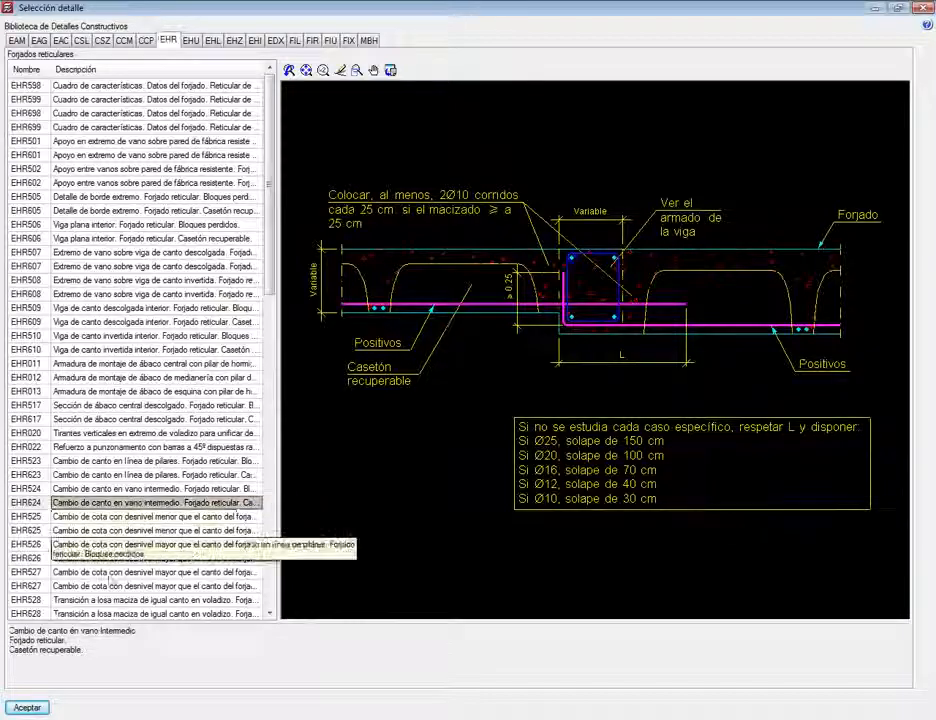
left_click(27, 707)
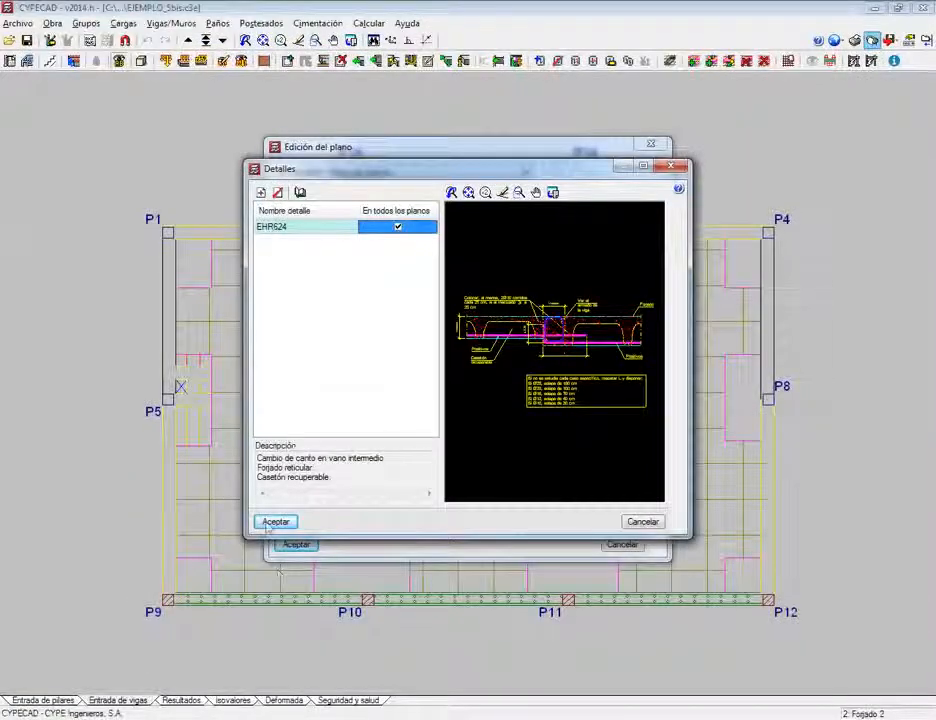
key("Return")
left_click(295, 545)
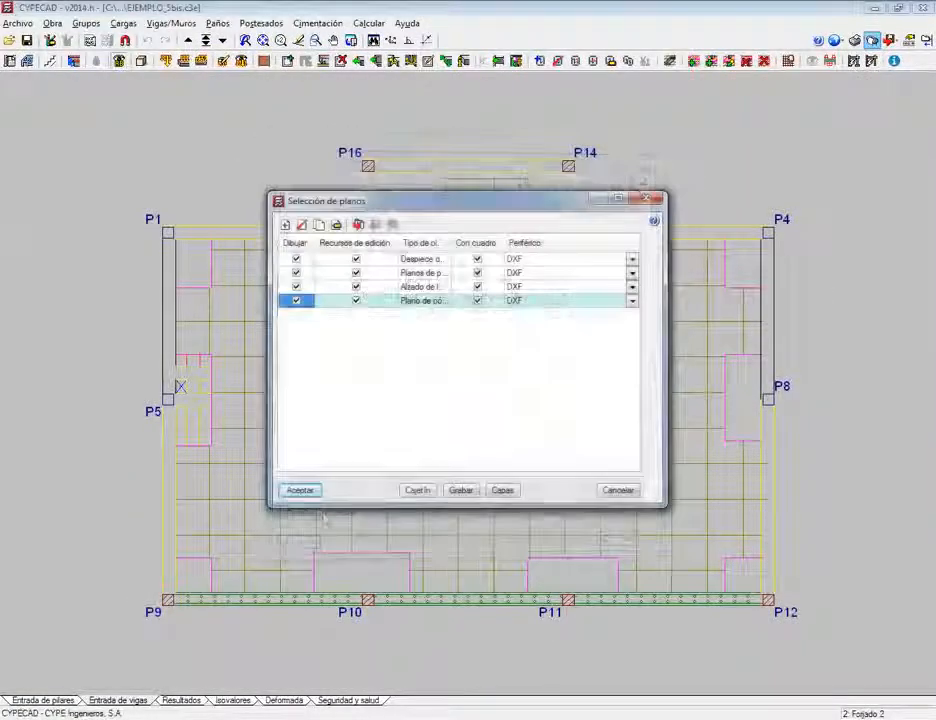
Step: Generate the listed drawings, accepting the incidences and not keeping the previous sheet composition
left_click(305, 491)
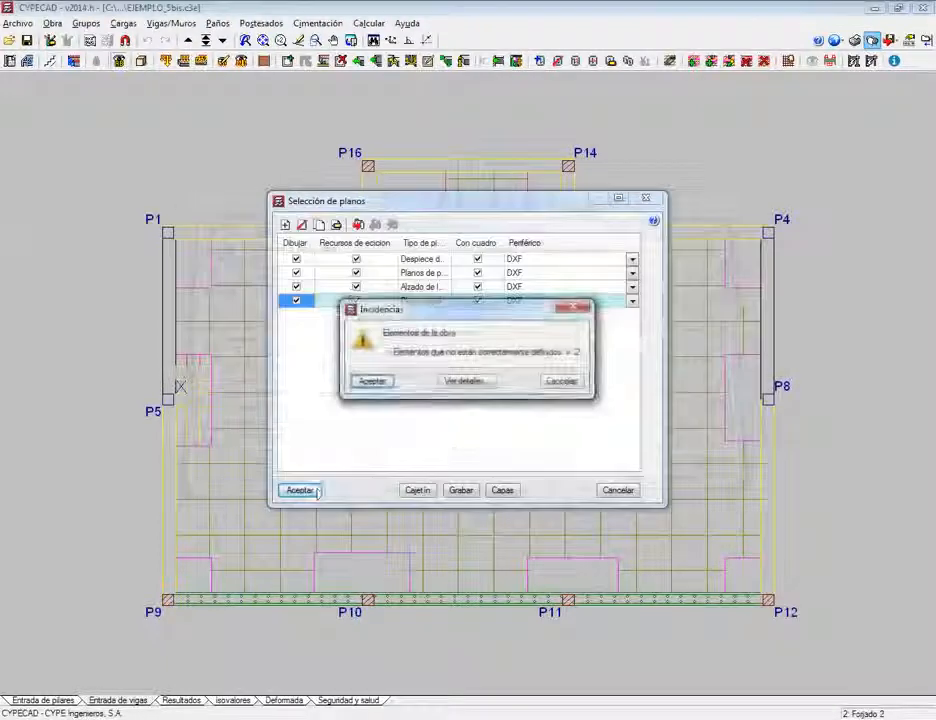
left_click(371, 382)
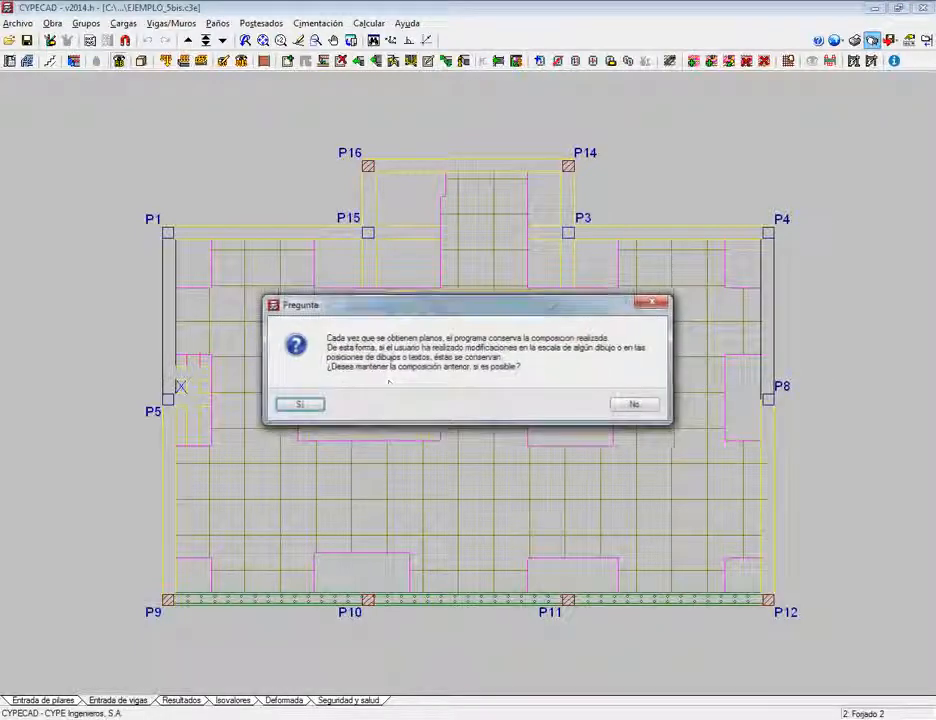
left_click(633, 405)
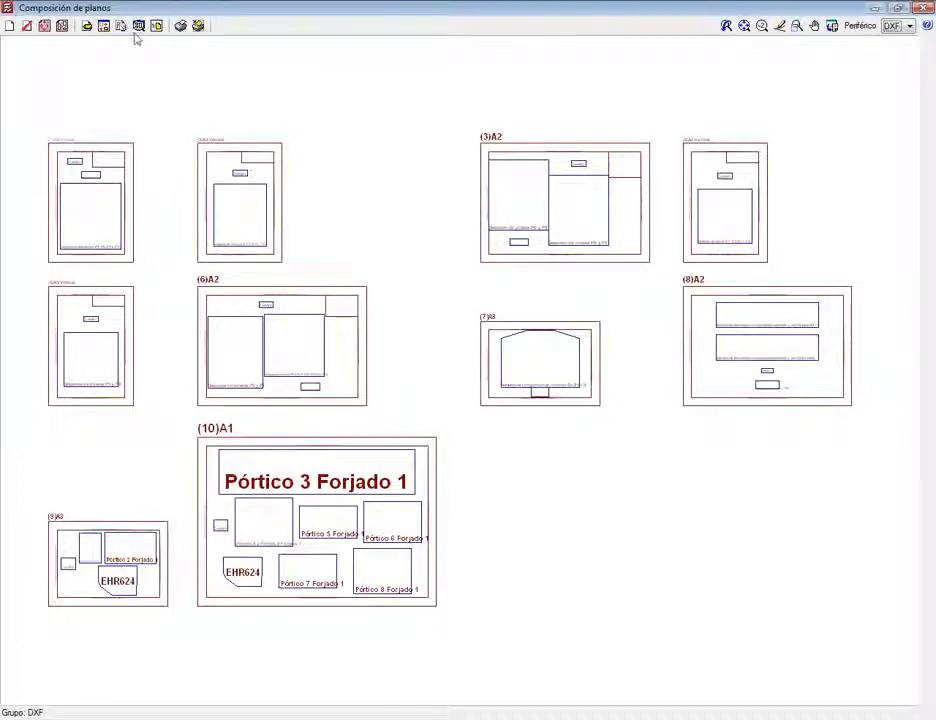
Step: Display the full content of the composed sheets and examine the column reinforcement detail on A2 sheet 3
left_click(138, 26)
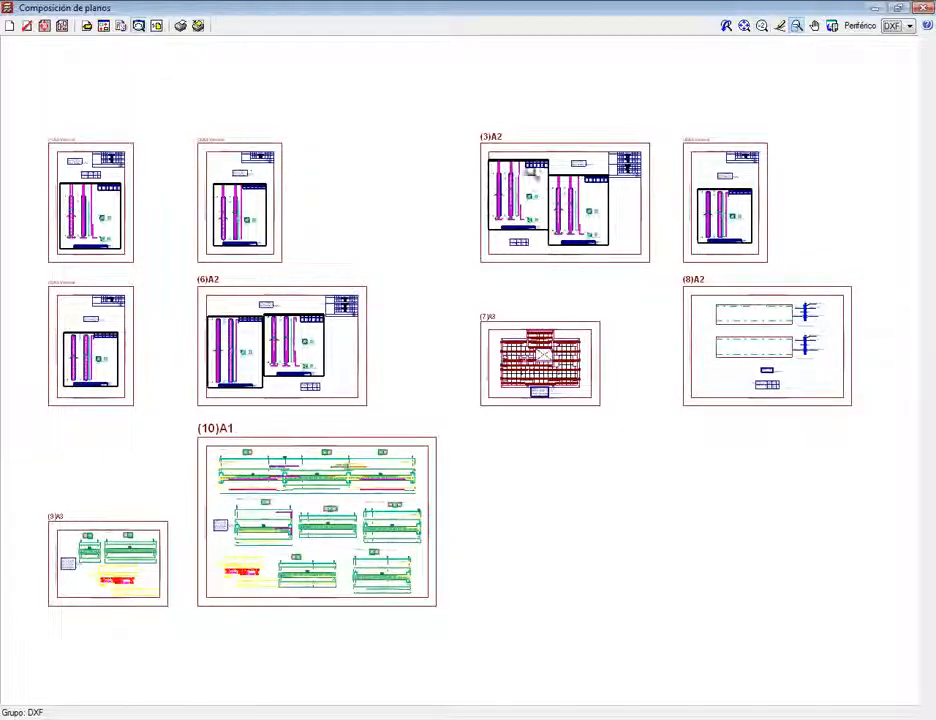
left_click(525, 237)
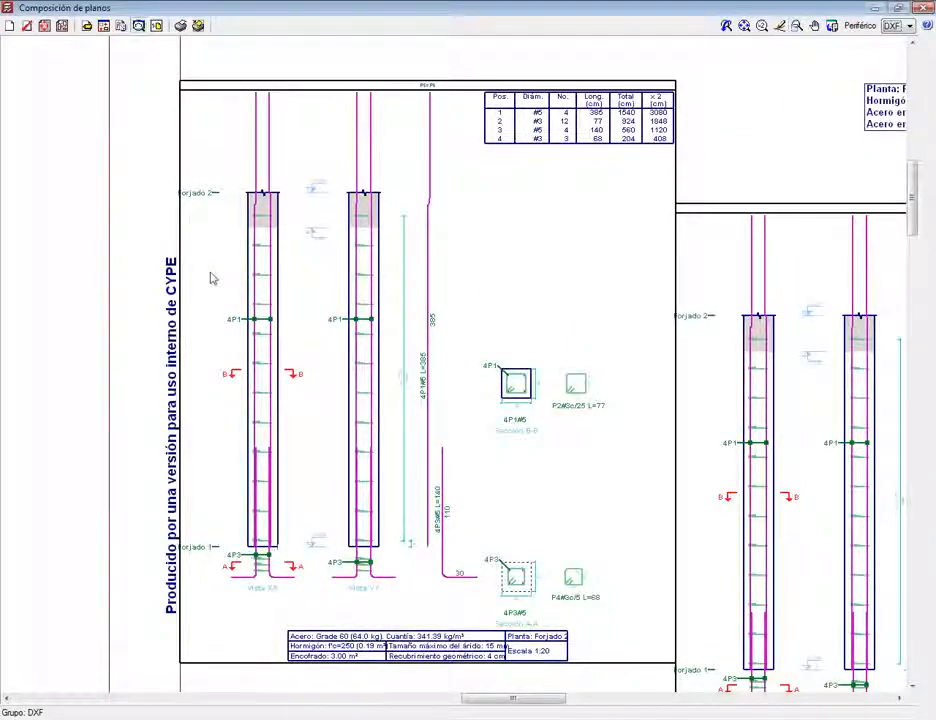
scroll(283, 352, "up", 1)
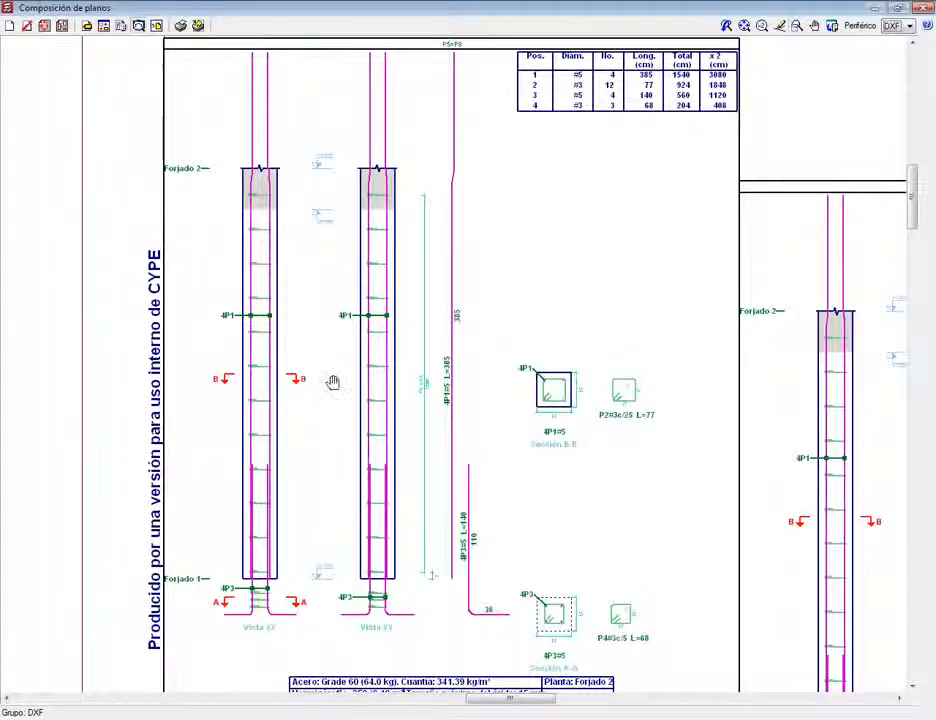
Step: Examine the reinforced concrete wall elevations and the wall reinforcement section on A2 sheet 8
middle_click_drag(332, 382, 317, 368)
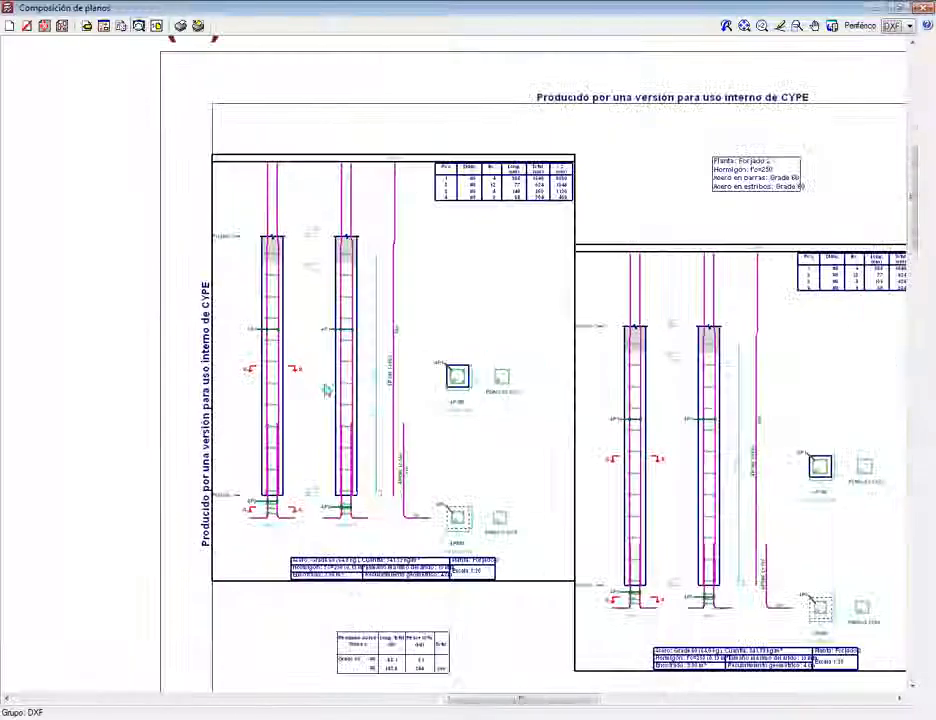
scroll(324, 386, "down", 4)
scroll(338, 393, "down", 5)
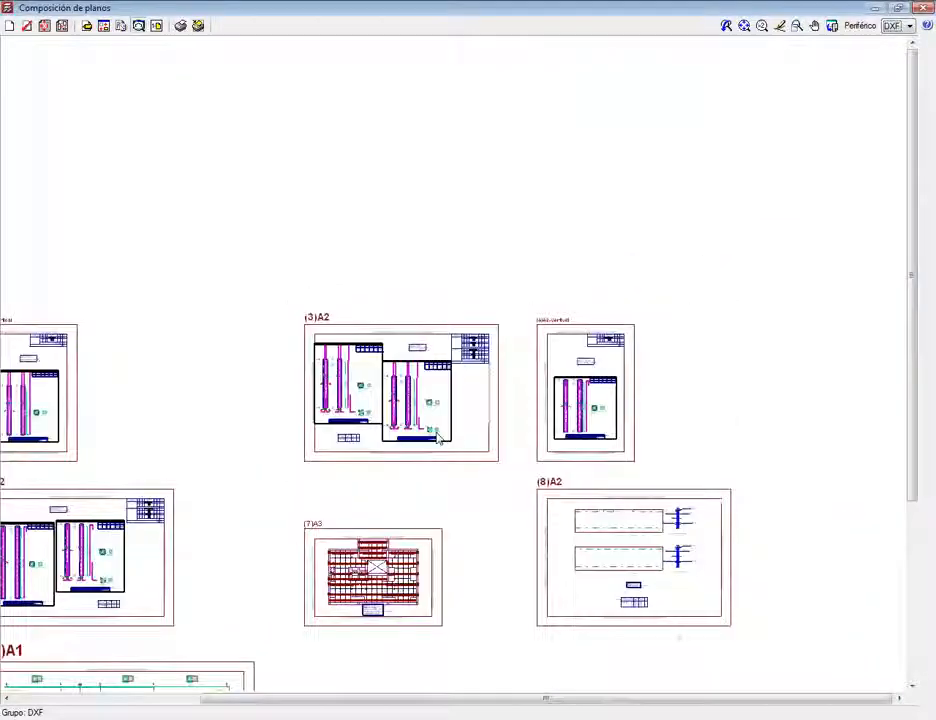
scroll(632, 577, "up", 5)
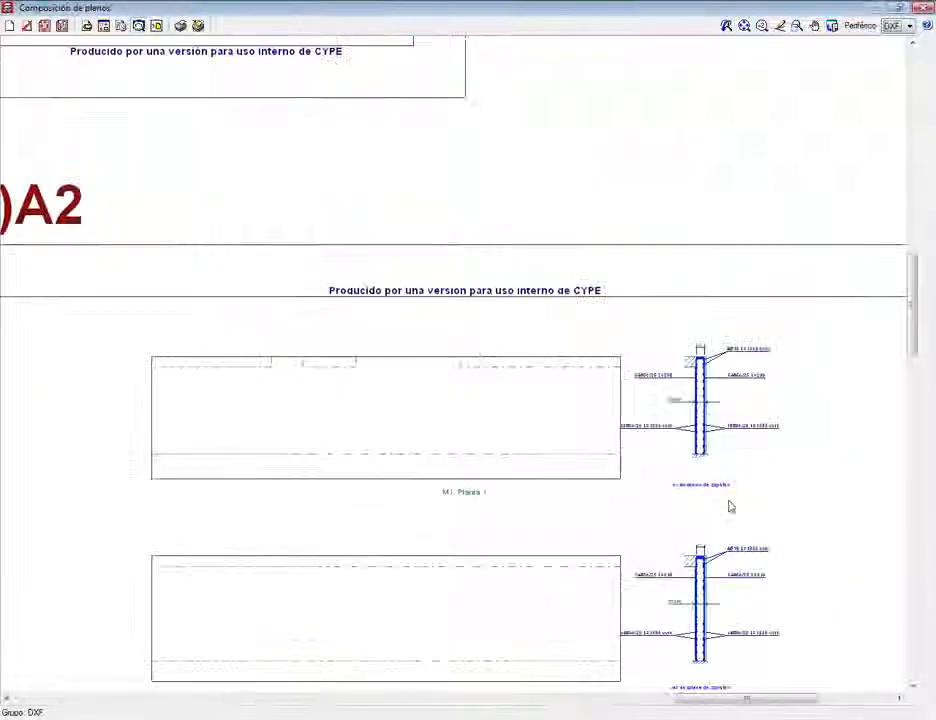
scroll(728, 401, "up", 4)
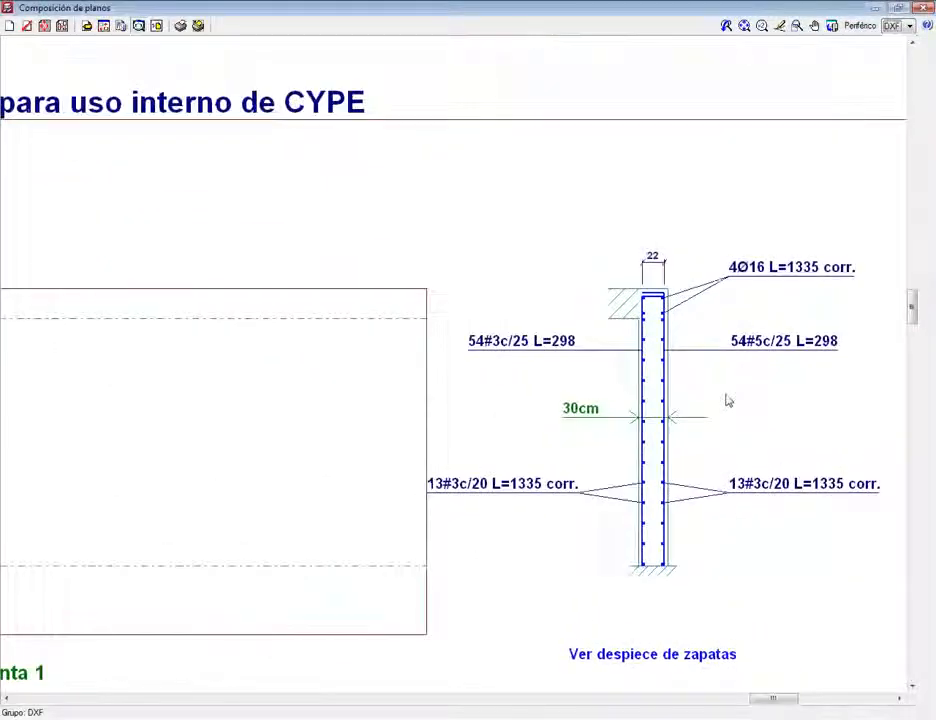
scroll(728, 401, "down", 6)
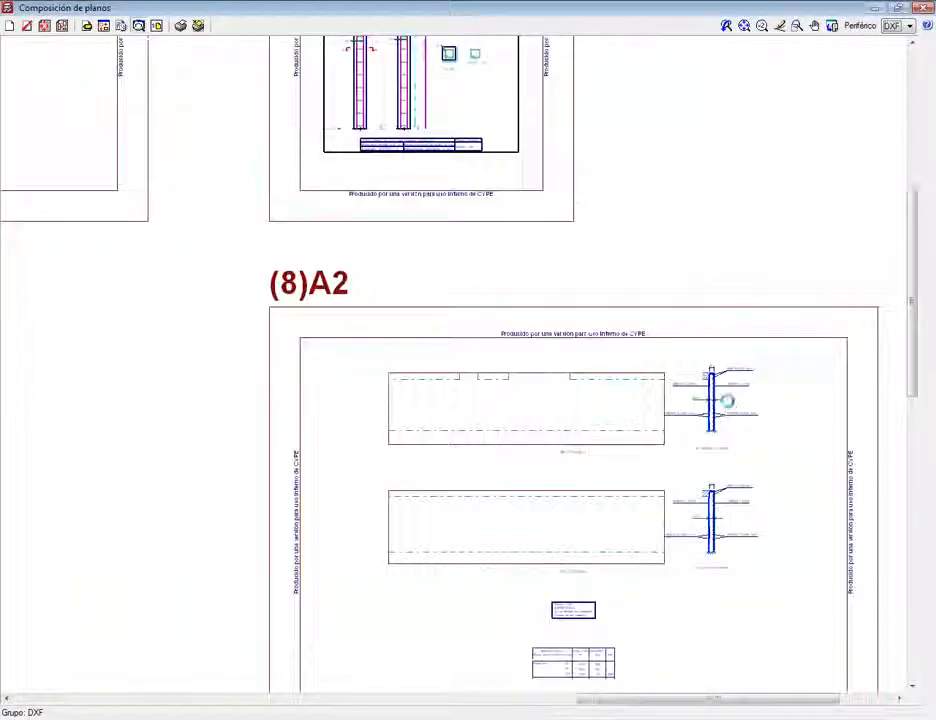
scroll(728, 401, "down", 2)
Step: Examine the bar labels and lengths of the floor reinforcement plan on A3 sheet 7
scroll(392, 465, "up", 6)
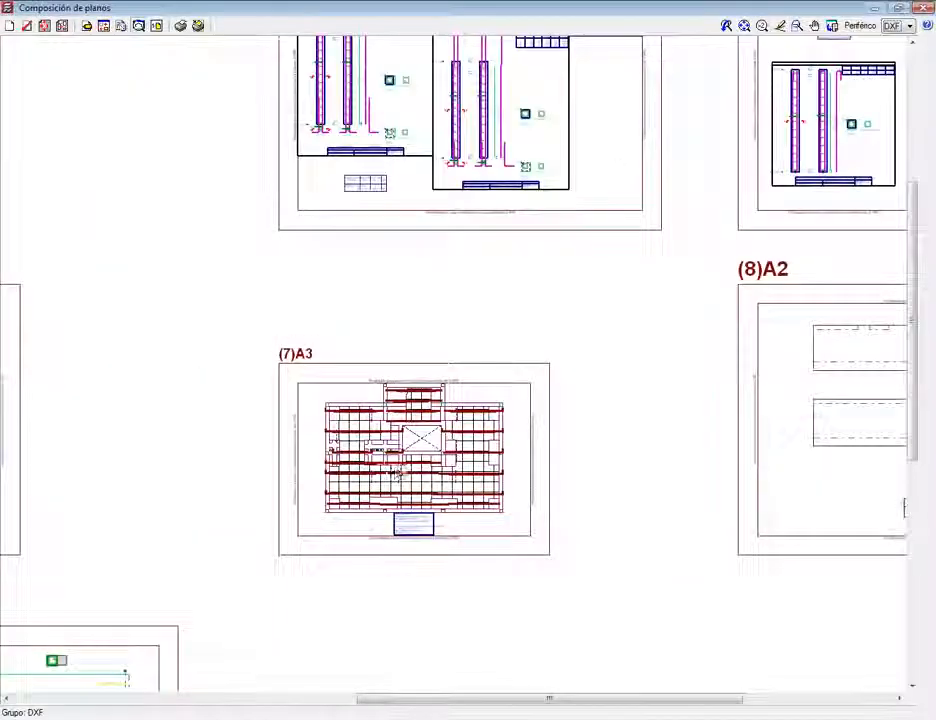
scroll(503, 493, "up", 8)
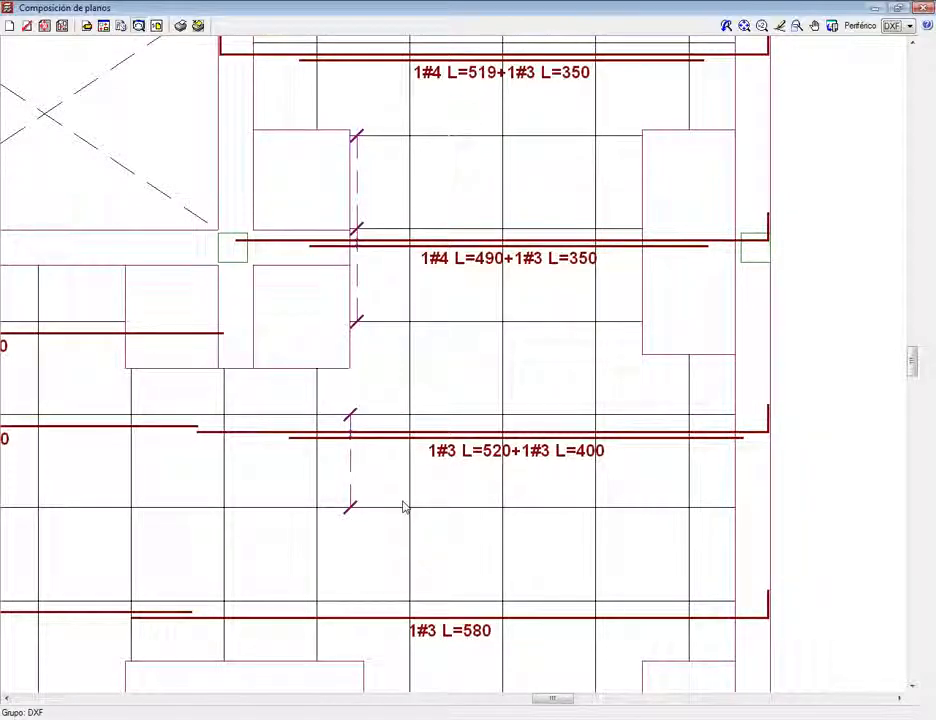
scroll(413, 519, "down", 5)
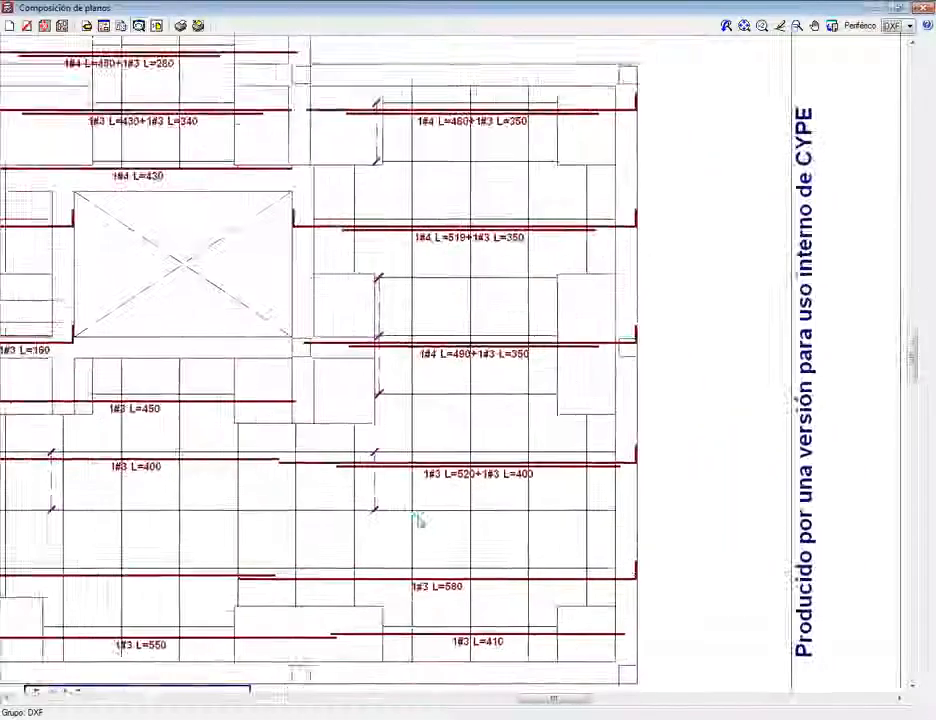
scroll(419, 522, "down", 6)
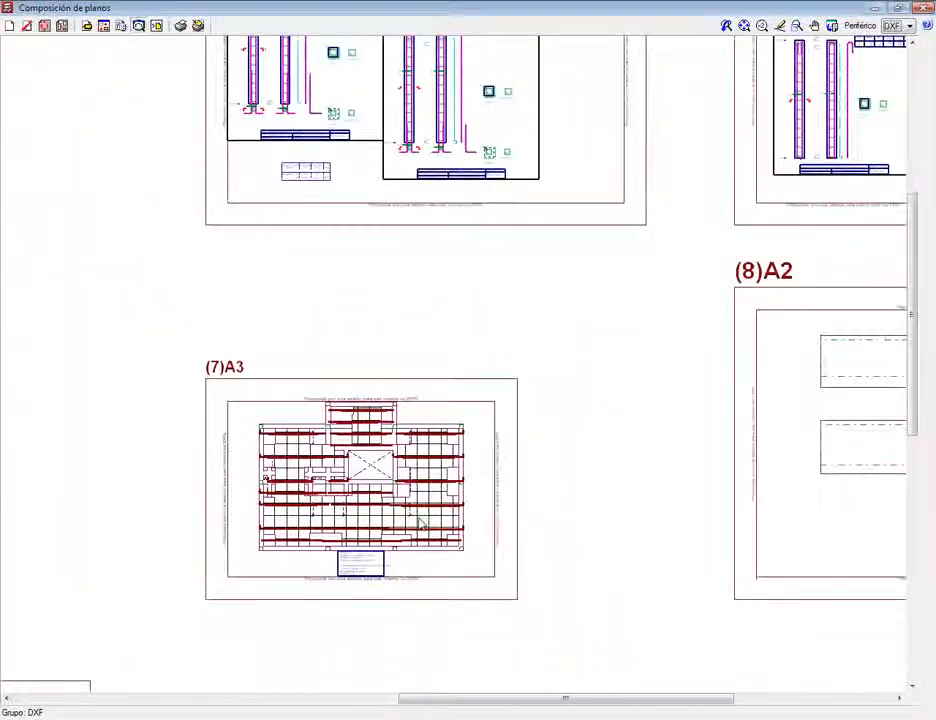
Step: Examine the beam reinforcement elevation of Pórtico 4 on A1 sheet 10 and return to the overview of all sheets
middle_click_drag(408, 524, 710, 405)
middle_click_drag(370, 520, 575, 414)
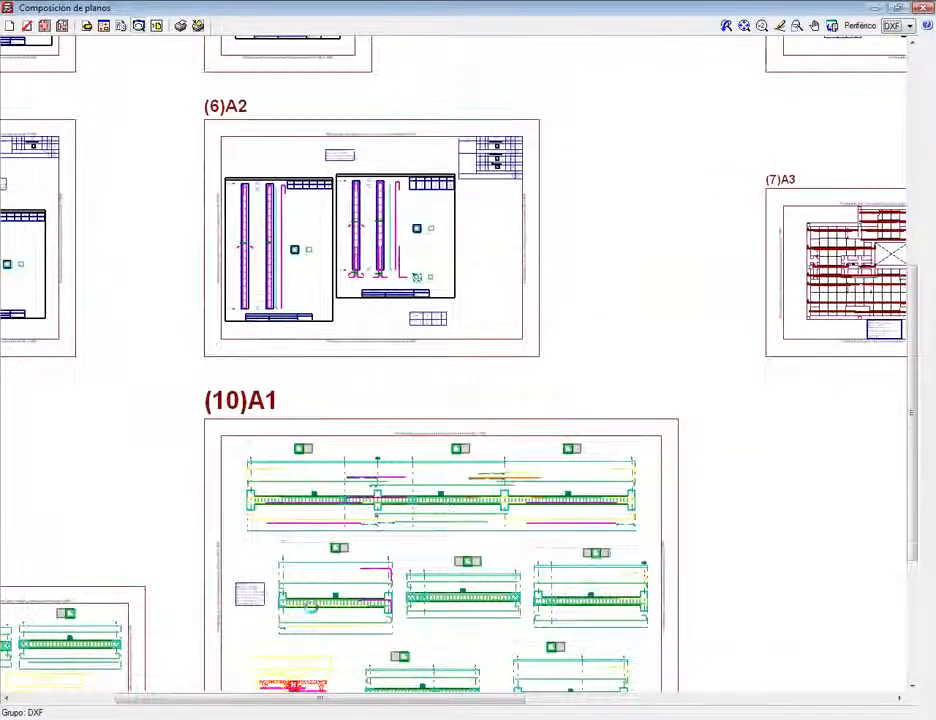
scroll(332, 612, "up", 4)
scroll(332, 612, "up", 5)
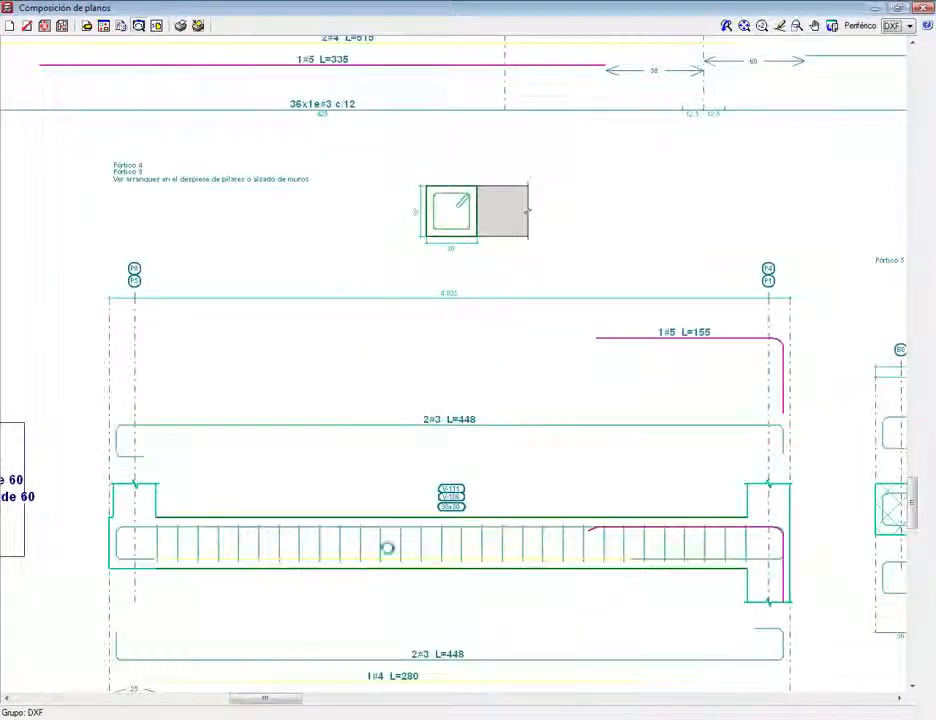
scroll(391, 517, "down", 1)
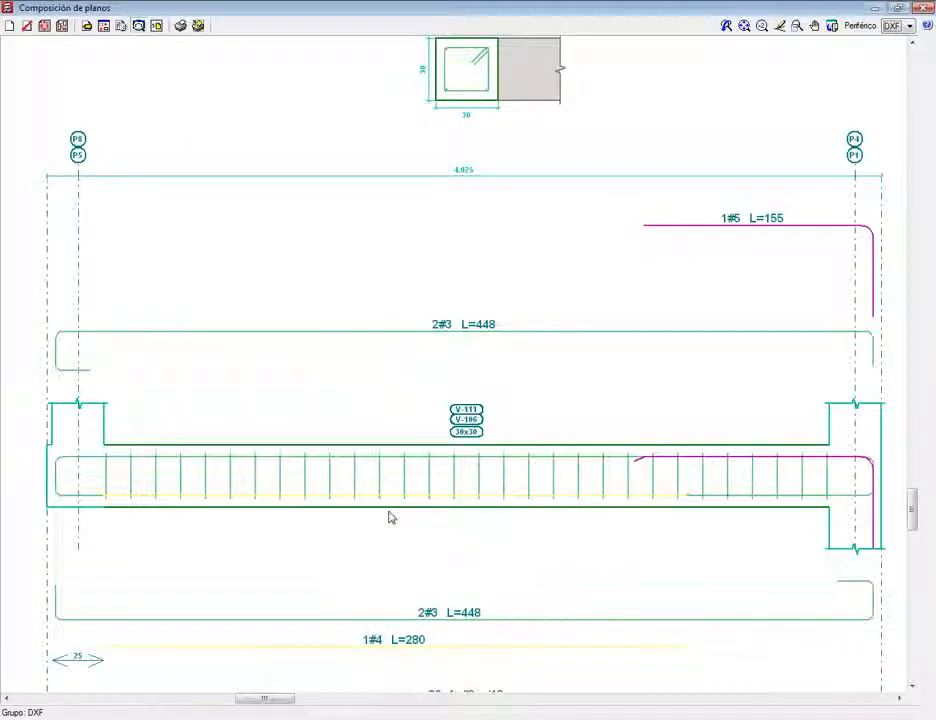
scroll(391, 517, "down", 6)
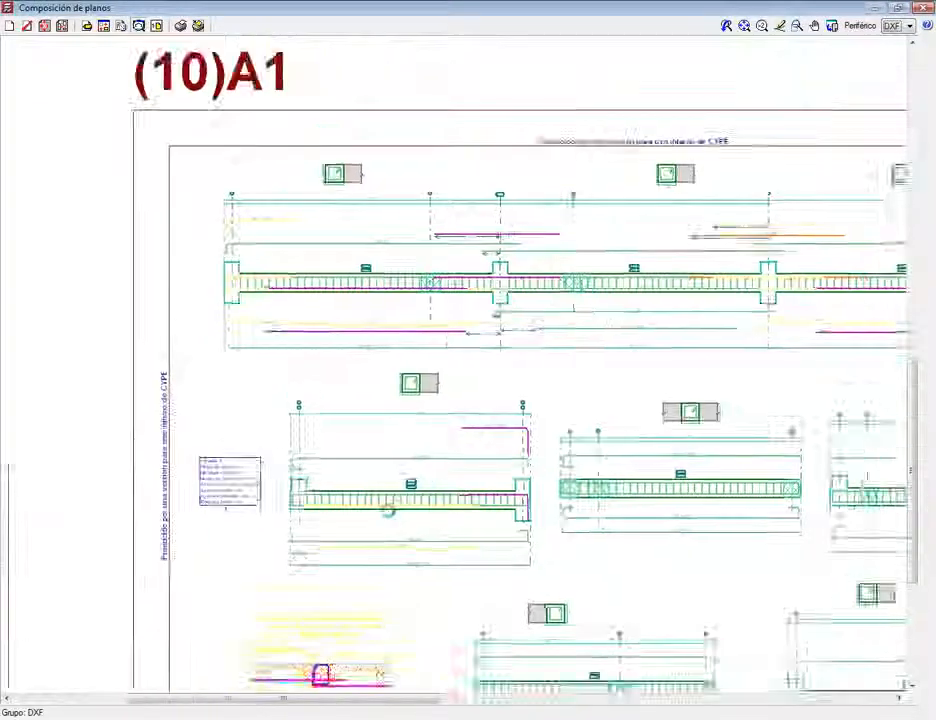
scroll(391, 517, "down", 3)
scroll(391, 517, "down", 3)
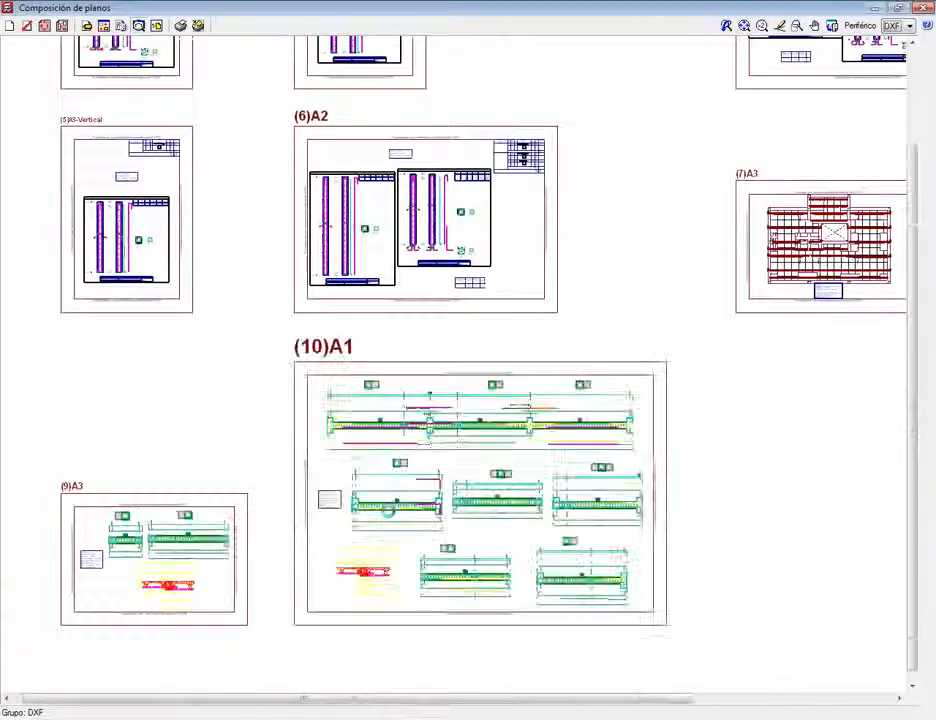
scroll(391, 517, "down", 2)
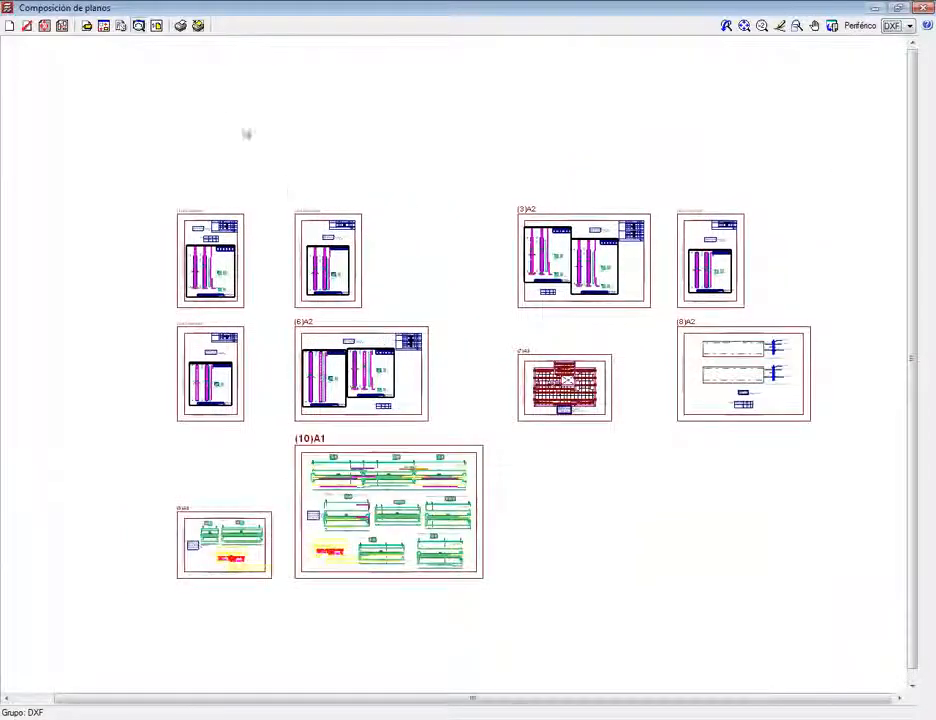
Step: Export each sheet to its own DXF file with prefix FILE, numbered from 1, in C:\CYPE Ingenieros\Planos en DXF\CYPECAD\, and close the sheet composition
left_click(180, 26)
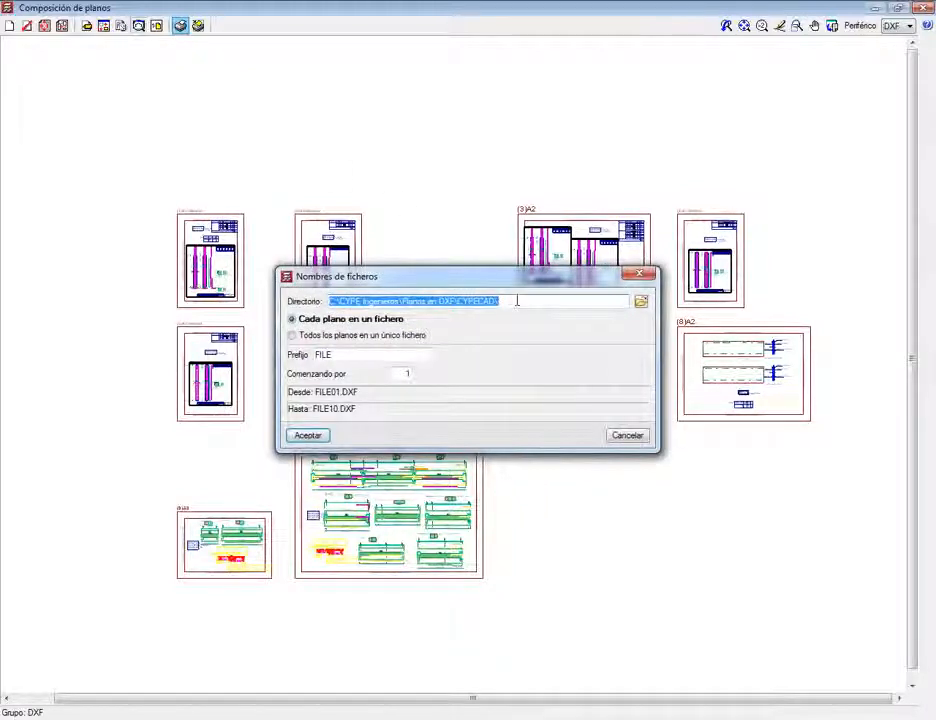
left_click(517, 301)
left_click_drag(517, 301, 328, 301)
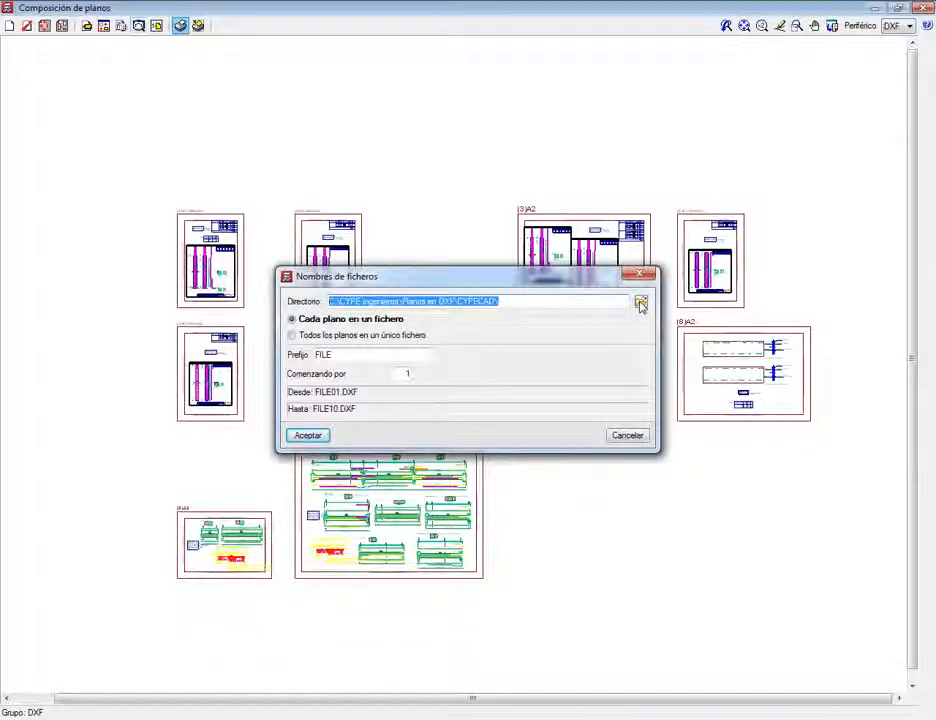
left_click(394, 355)
left_click_drag(394, 355, 287, 355)
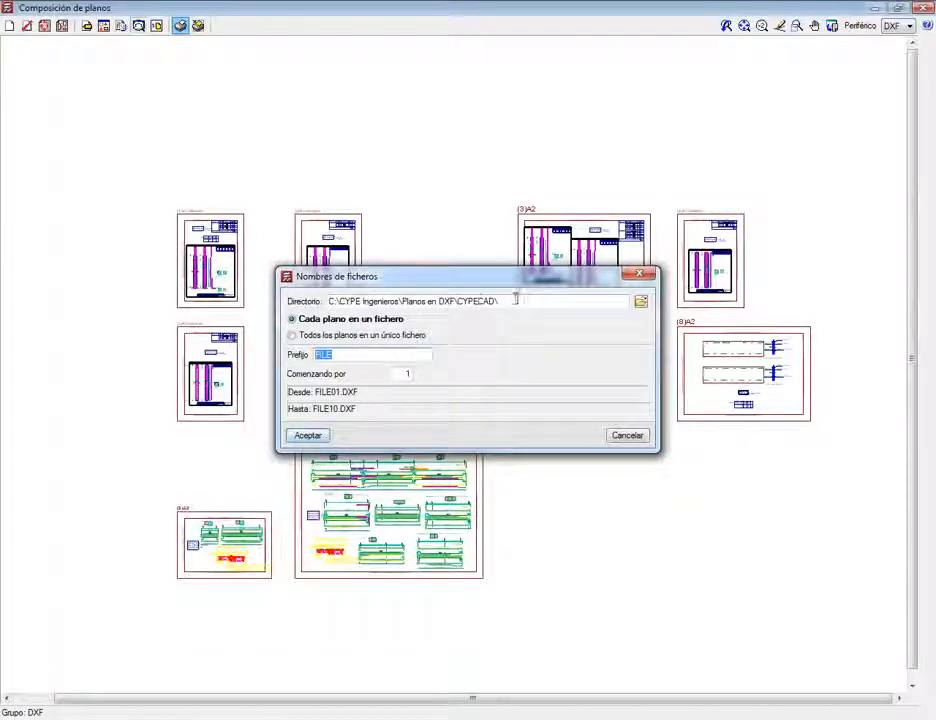
left_click_drag(516, 298, 272, 300)
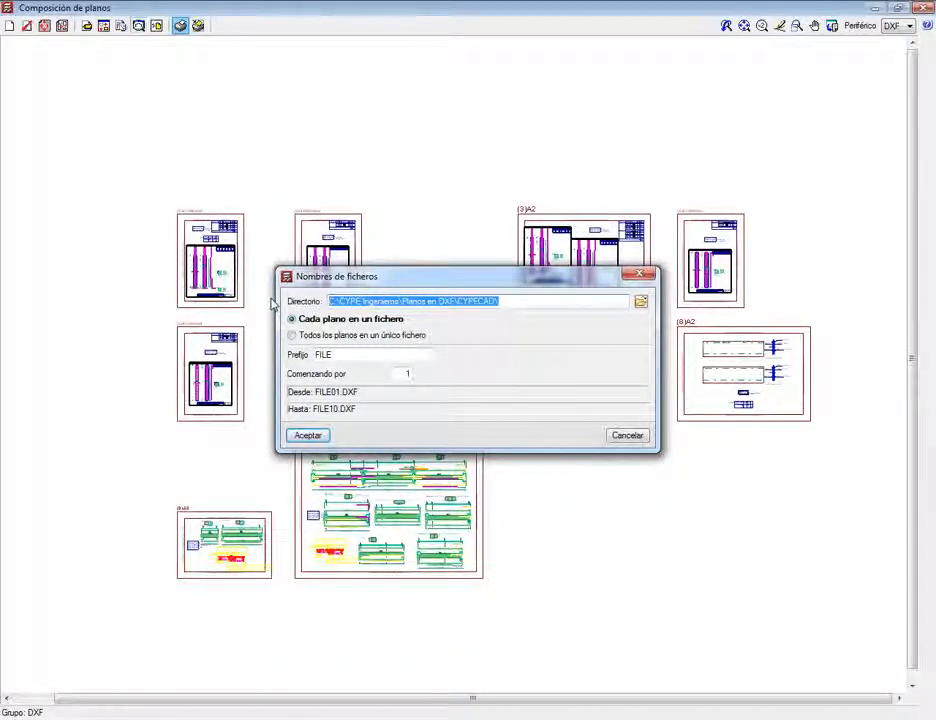
key("Return")
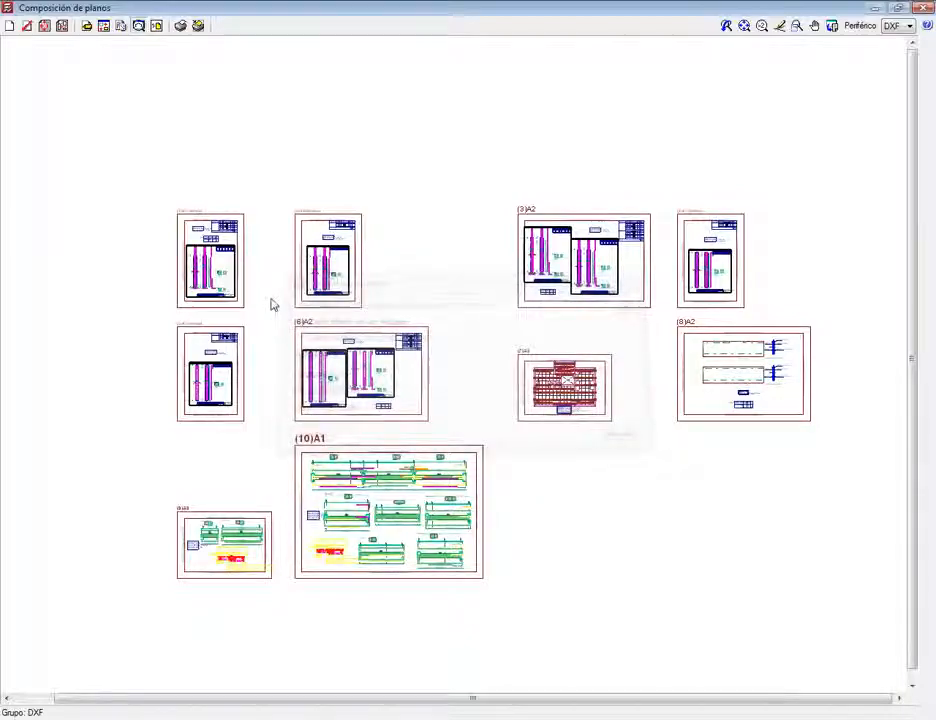
key("alt+F4")
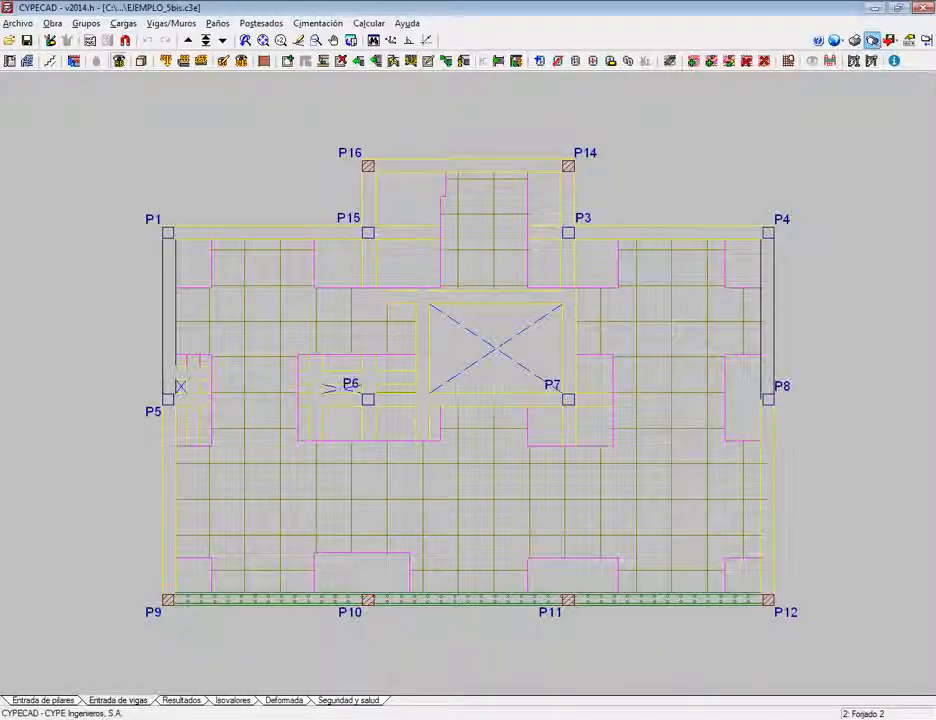
Step: Open the slab reinforcement settings of the Armadura longitudinal inferior configuration for the listed Planos de planta drawing
left_click(872, 40)
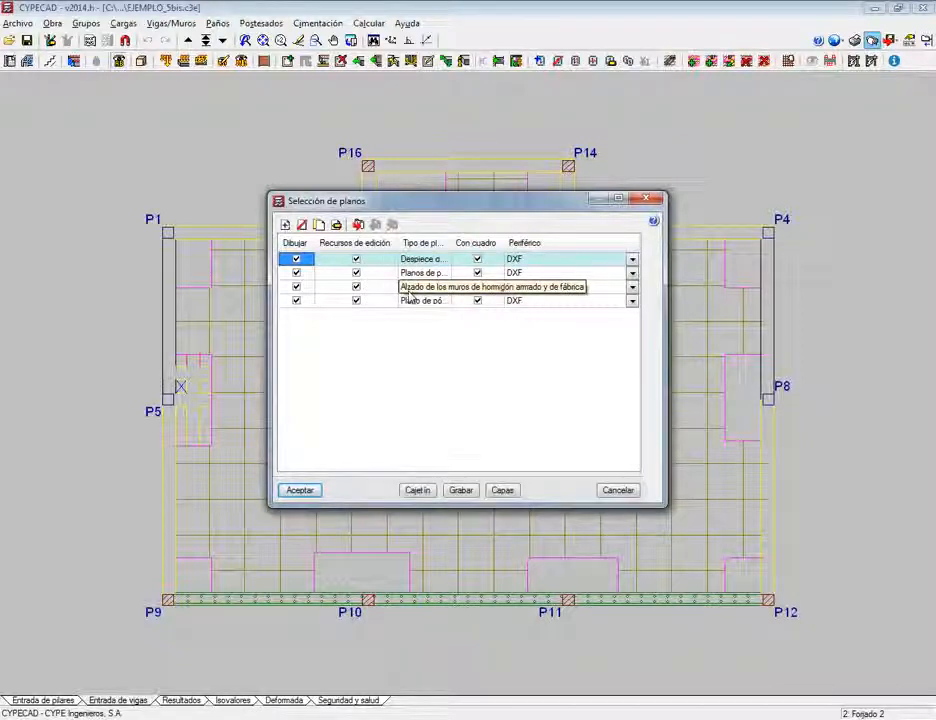
left_click(420, 272)
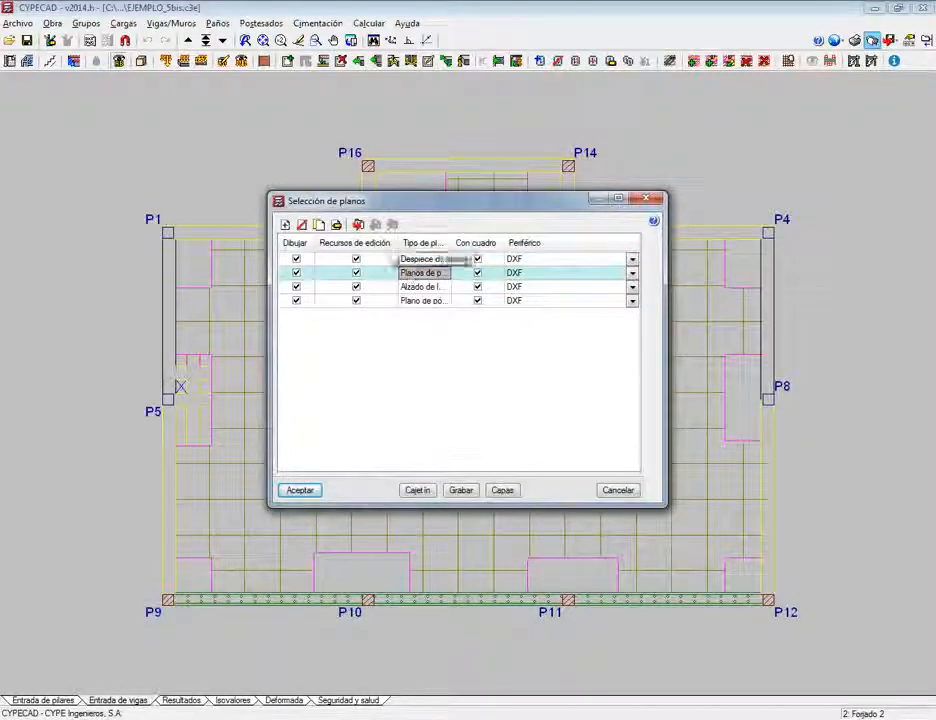
left_click(336, 224)
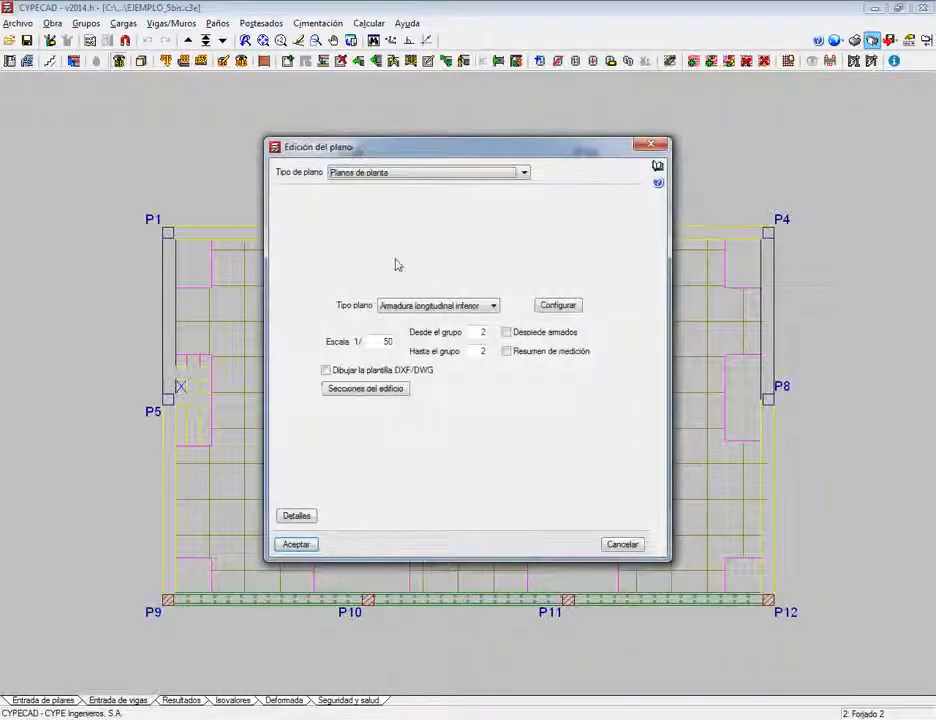
left_click(556, 306)
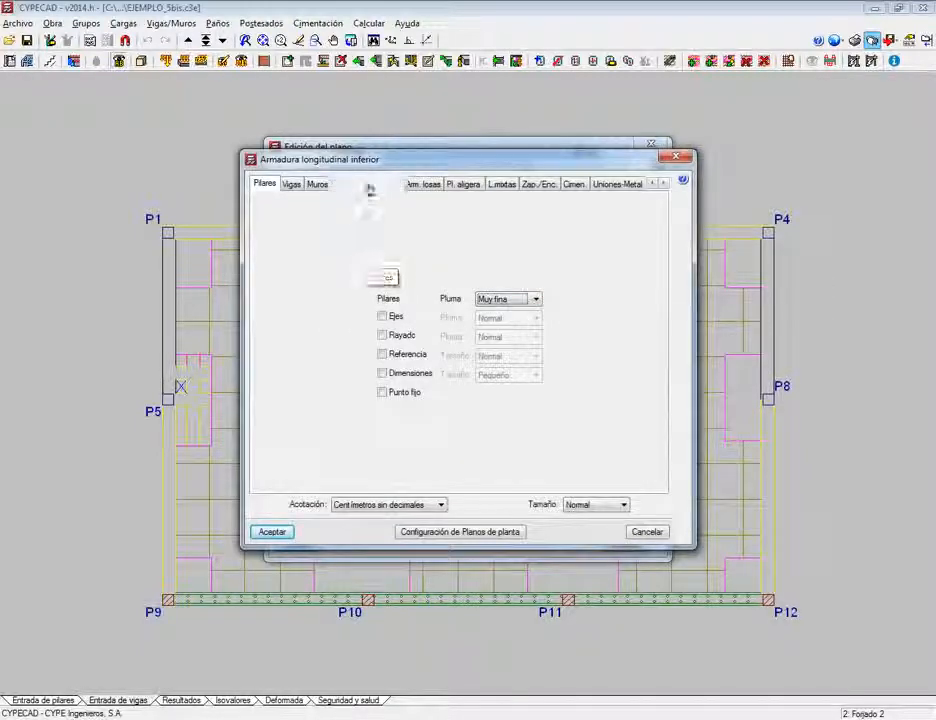
left_click(422, 184)
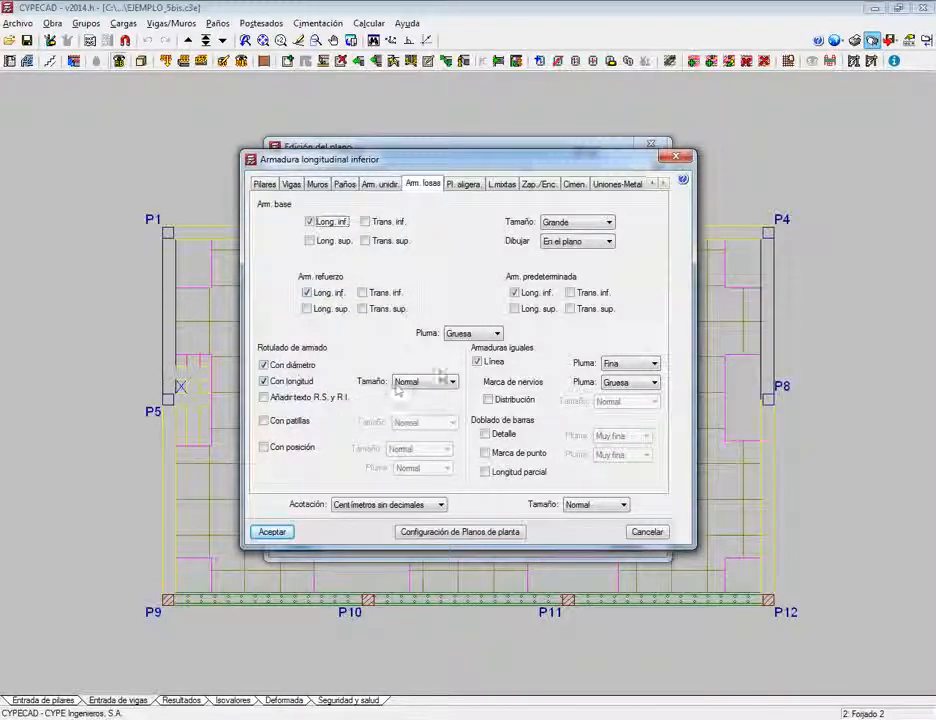
Step: Review the pen thickness and label size options for slab reinforcement, keeping the Gruesa pen, and cancel out of the drawing setup
left_click(484, 334)
left_click(480, 336)
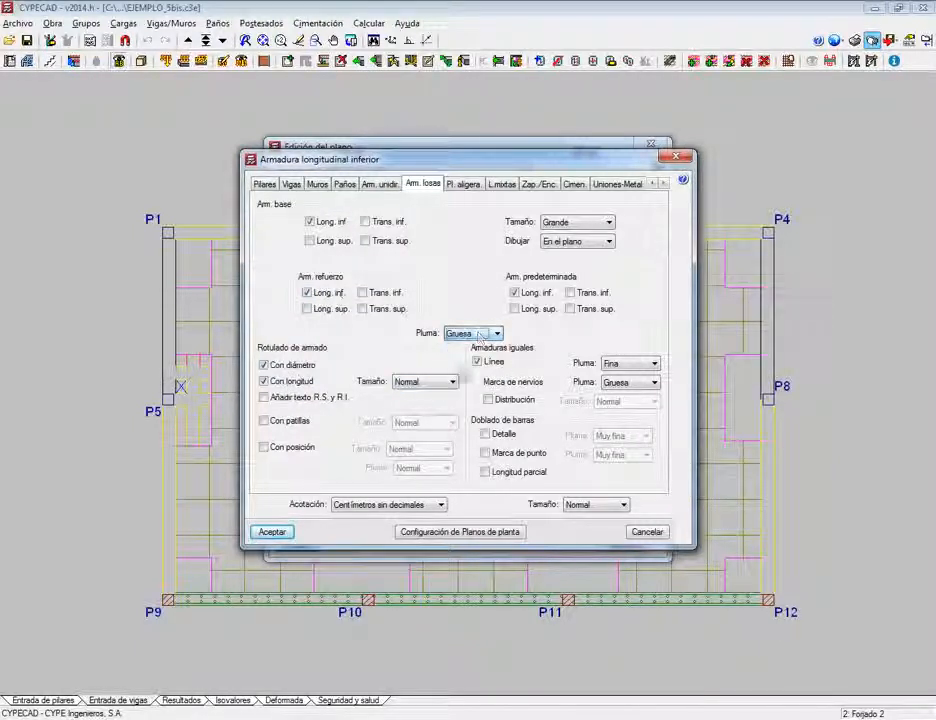
left_click(446, 383)
left_click(446, 384)
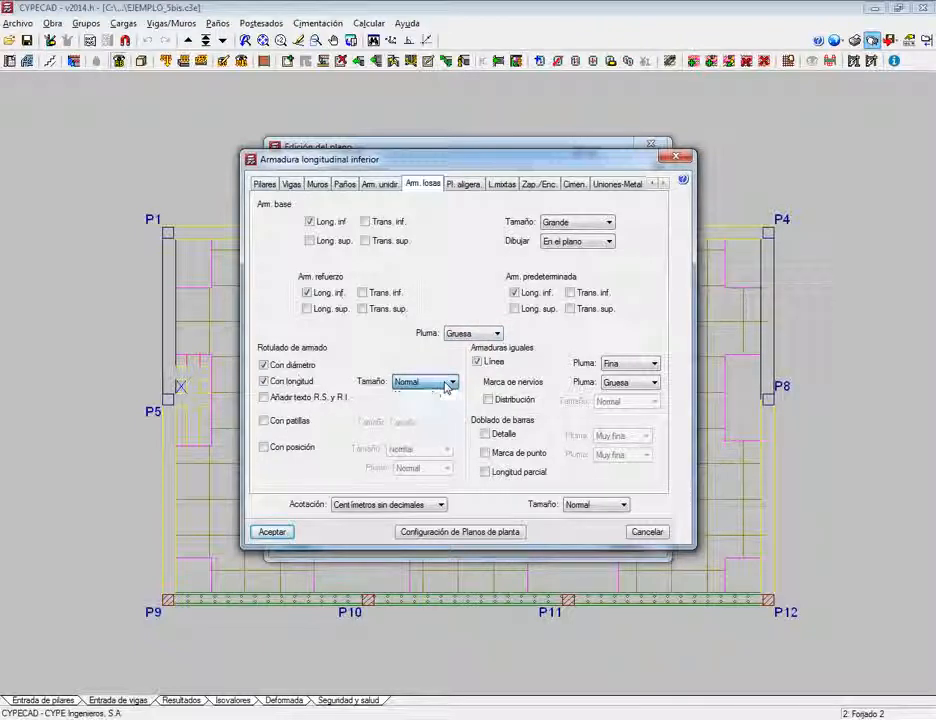
left_click(484, 336)
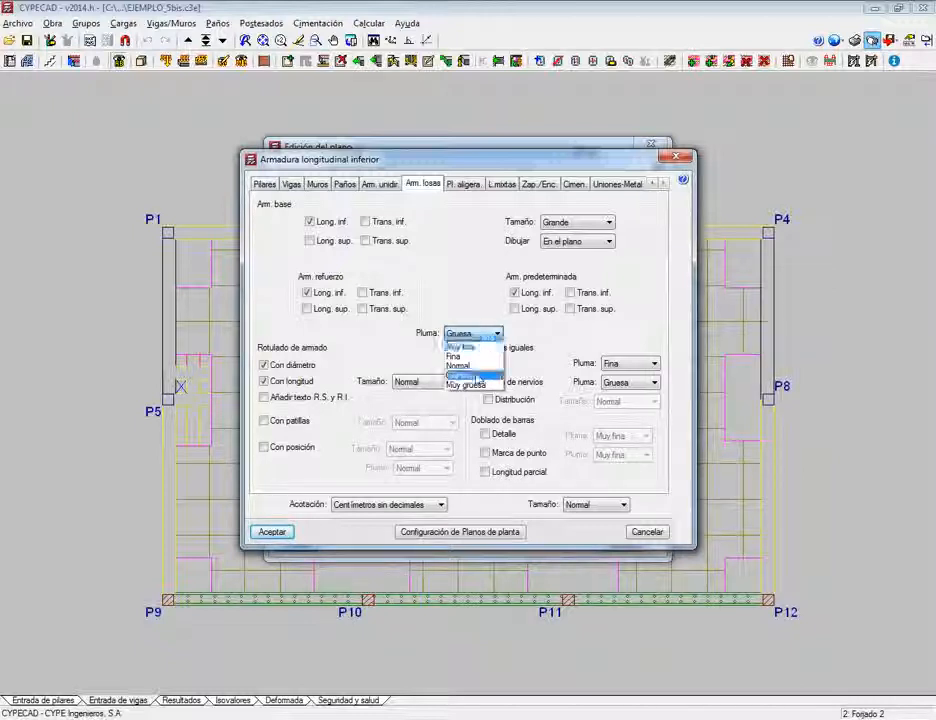
left_click(478, 377)
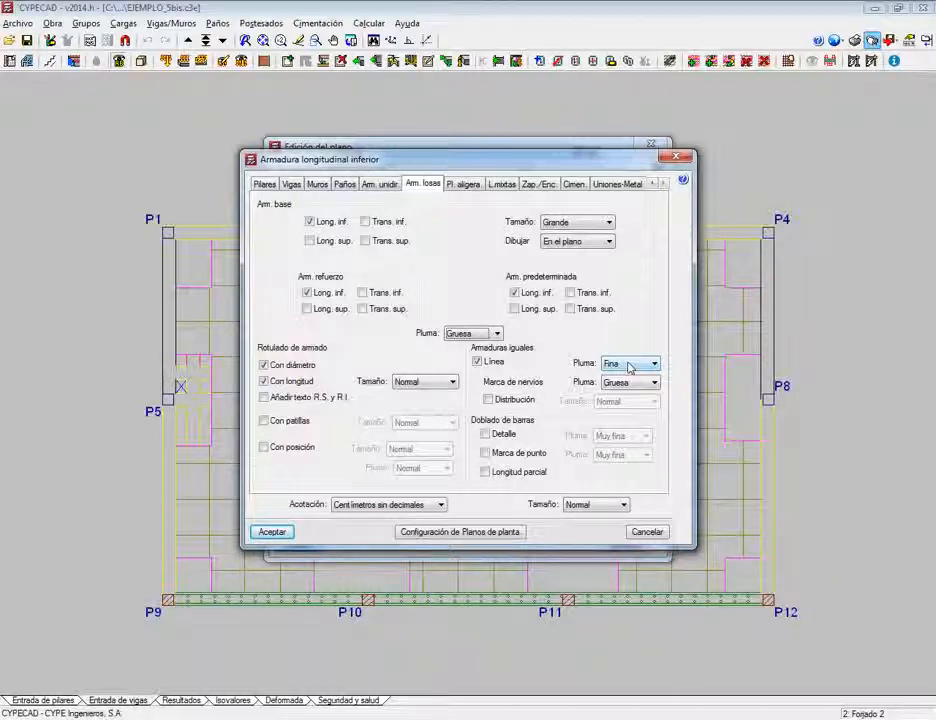
left_click(620, 364)
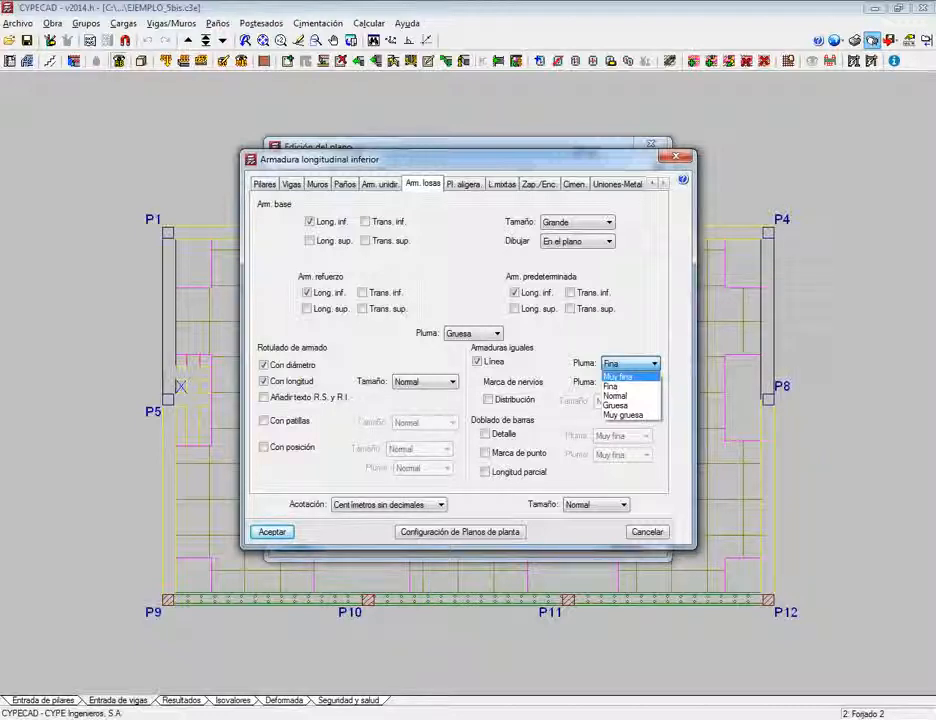
key("Escape")
key("Escape")
key("Escape")
key("Escape")
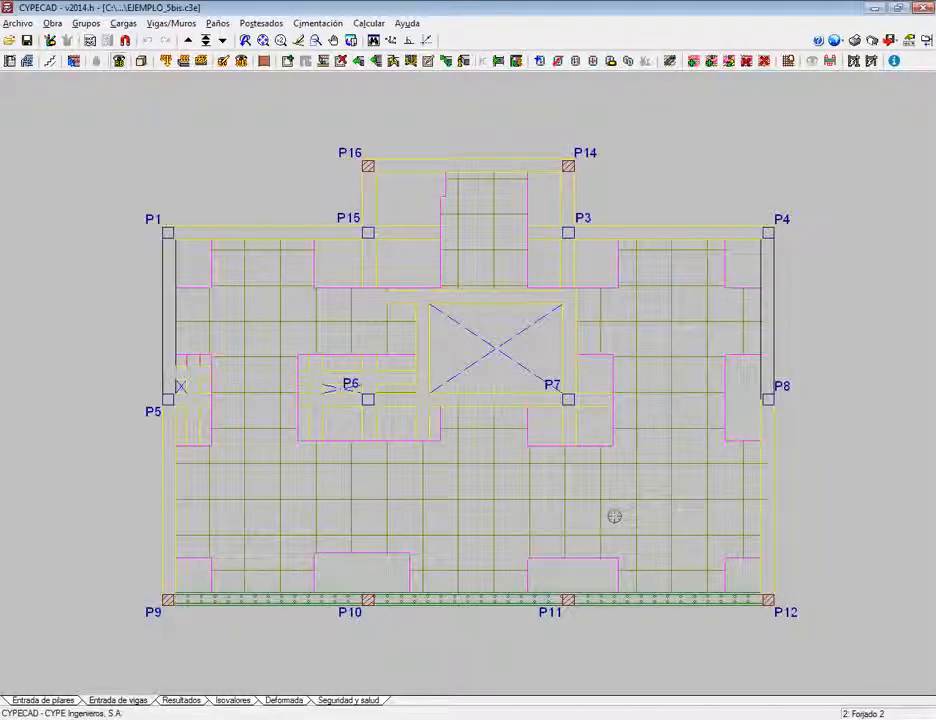
scroll(566, 613, "up", 2)
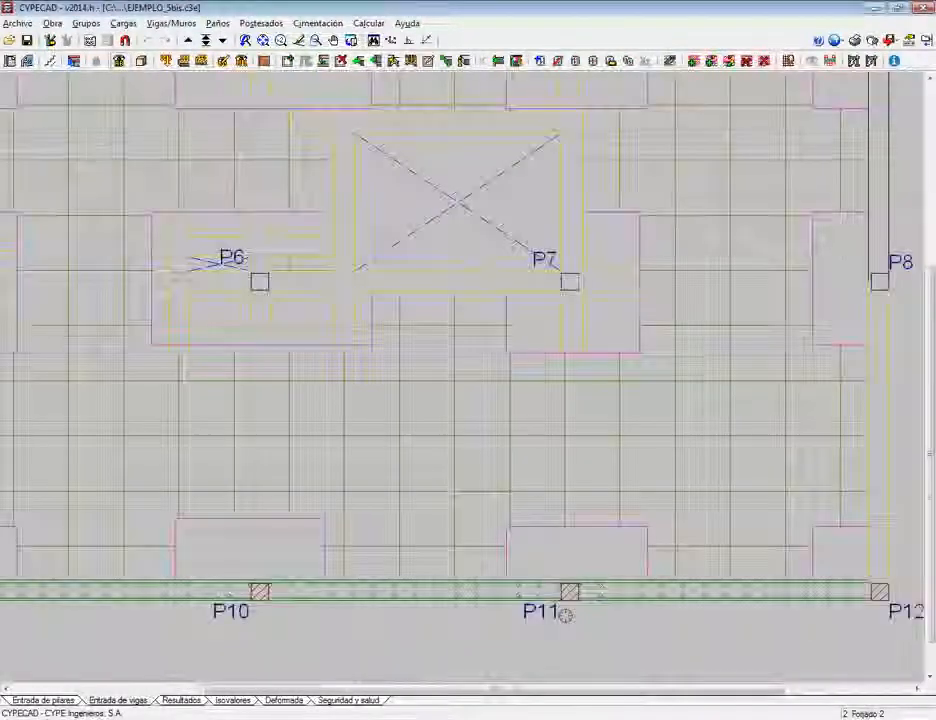
scroll(566, 614, "up", 1)
scroll(566, 614, "down", 1)
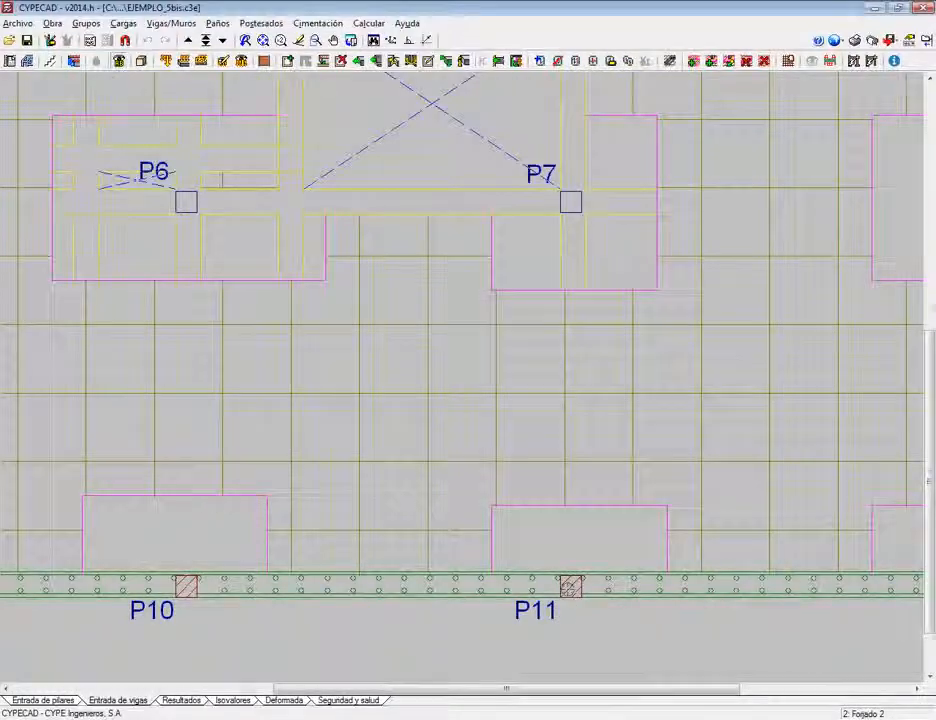
scroll(566, 612, "down", 3)
scroll(413, 240, "up", 2)
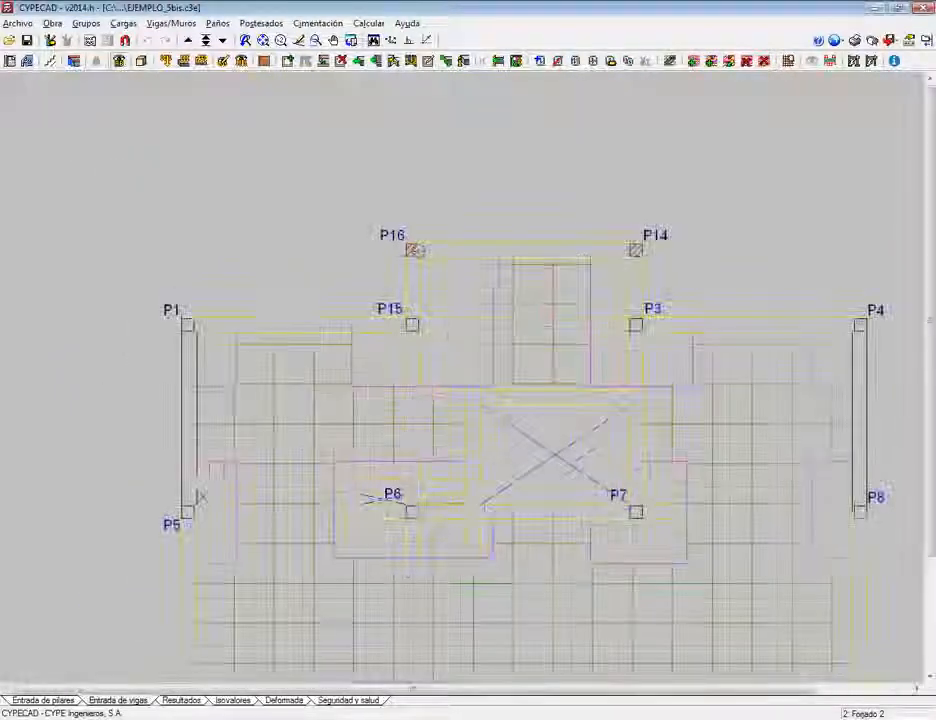
Step: Check columns P16 and P15 in the Forjado 2 plan, and inspect the whole building in the 3D model from several angles, including below
scroll(413, 248, "up", 3)
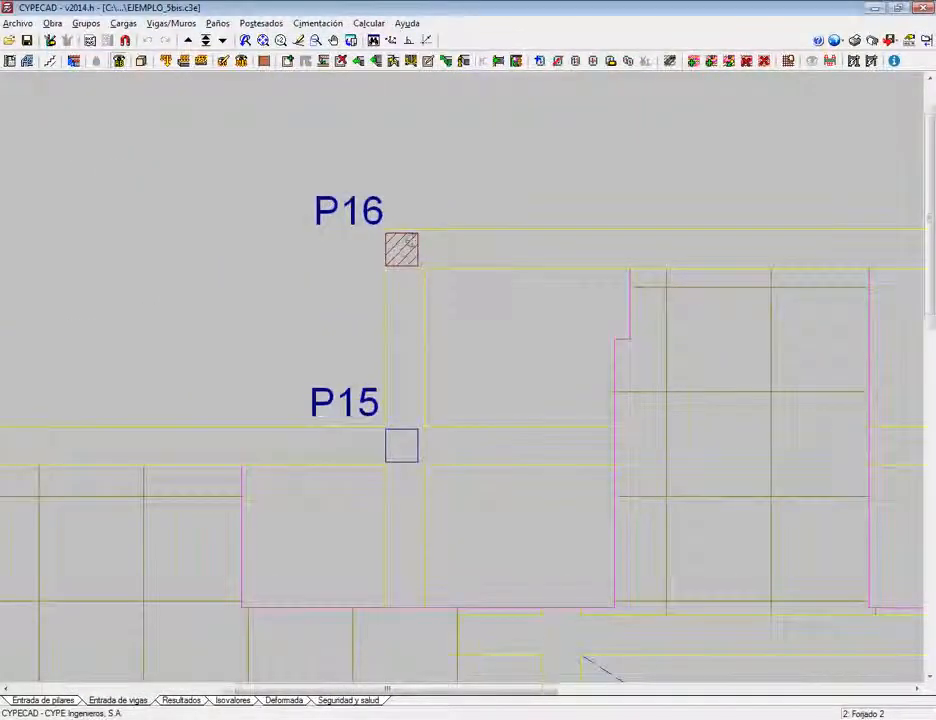
scroll(409, 246, "down", 2)
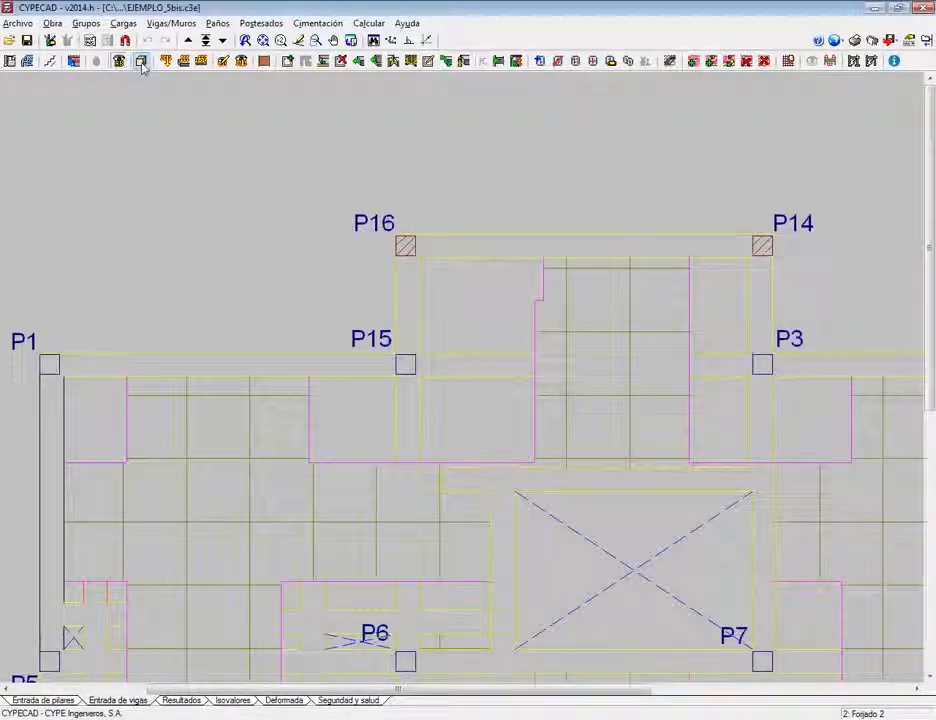
left_click(142, 64)
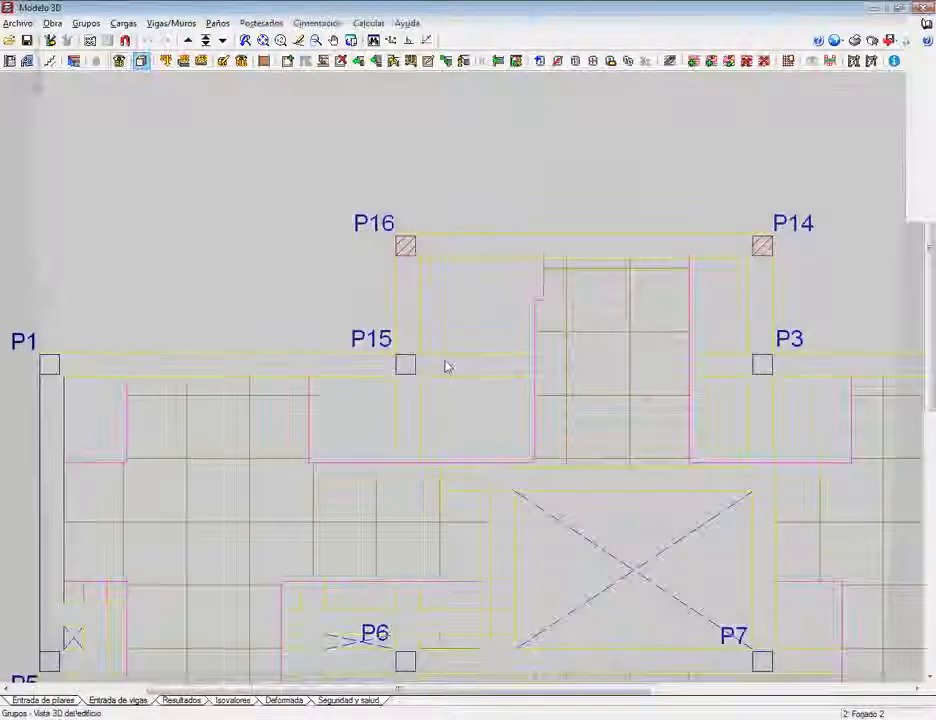
left_click_drag(459, 384, 499, 568)
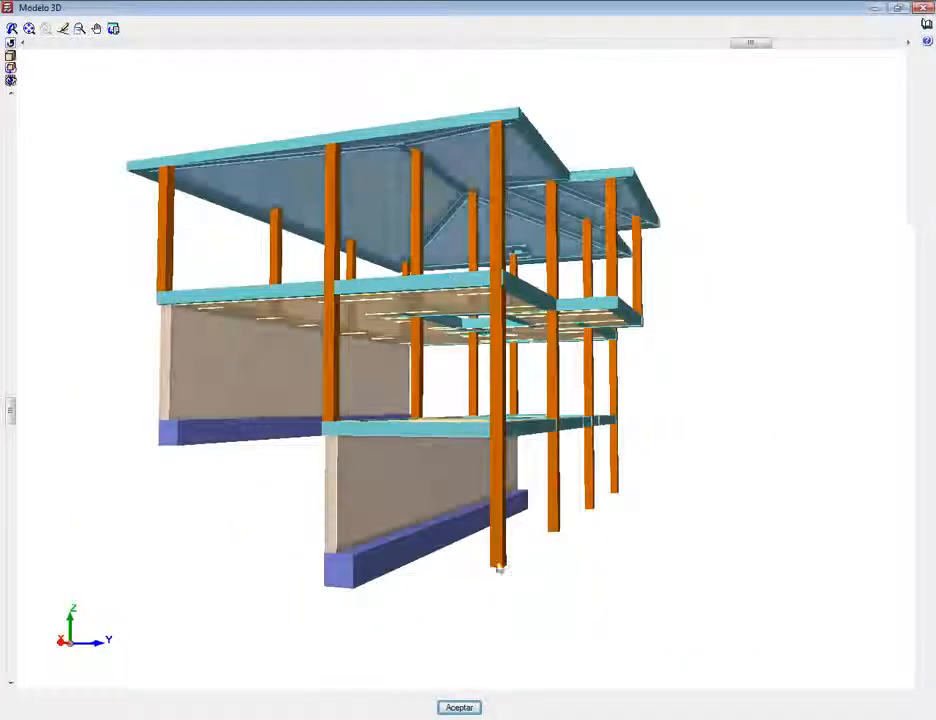
left_click_drag(574, 541, 610, 493)
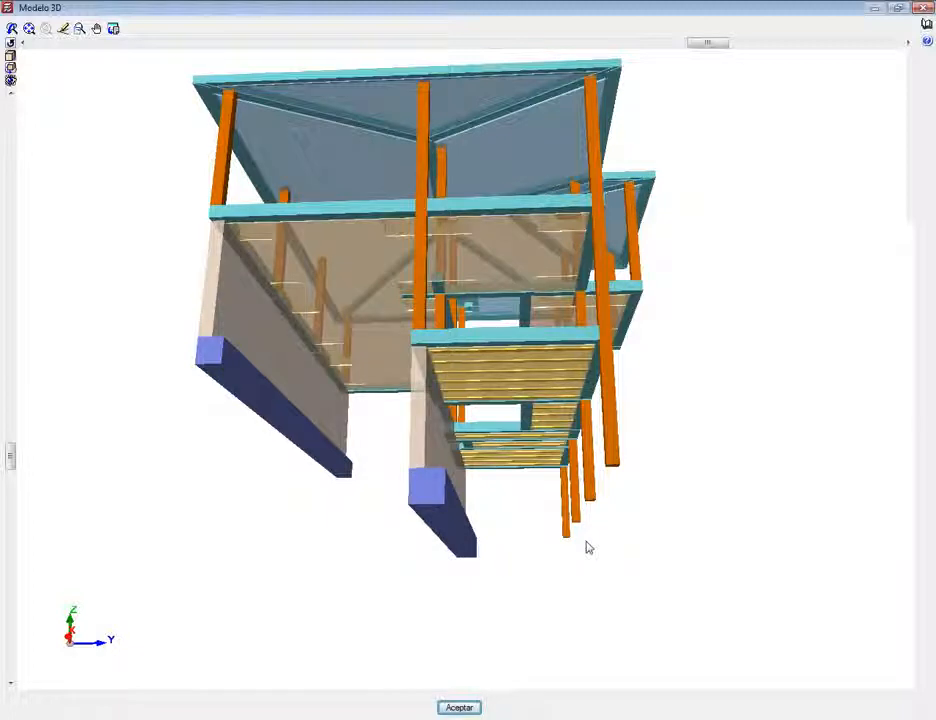
middle_click_drag(588, 548, 604, 597)
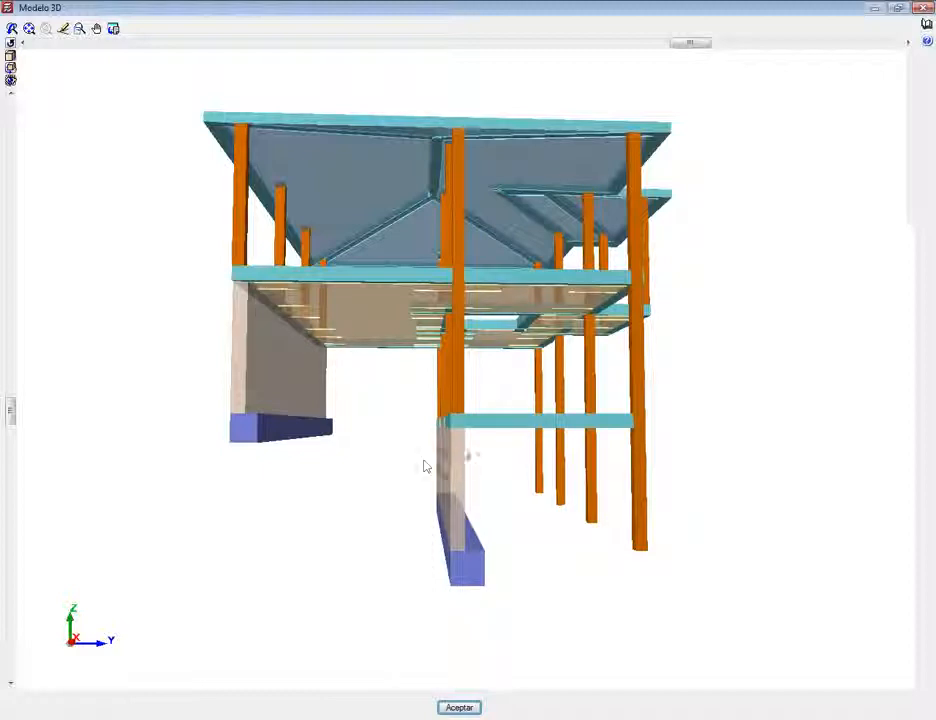
middle_click_drag(424, 466, 470, 460)
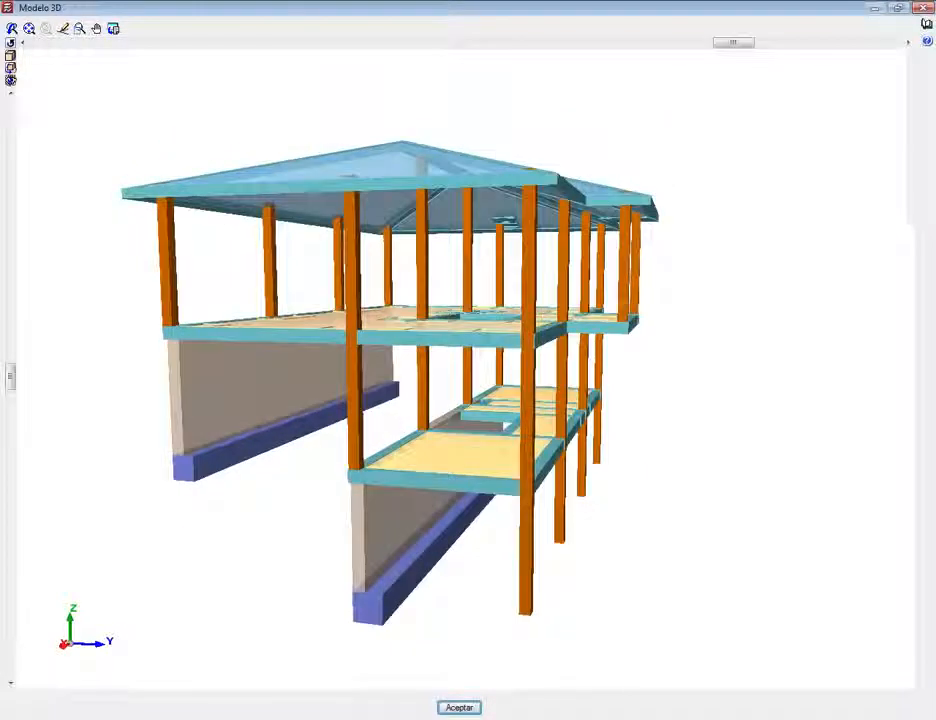
Step: Examine the projecting slab bay and its corner columns at the intermediate floor of the 3D model up close, and close the 3D view
scroll(450, 248, "up", 3)
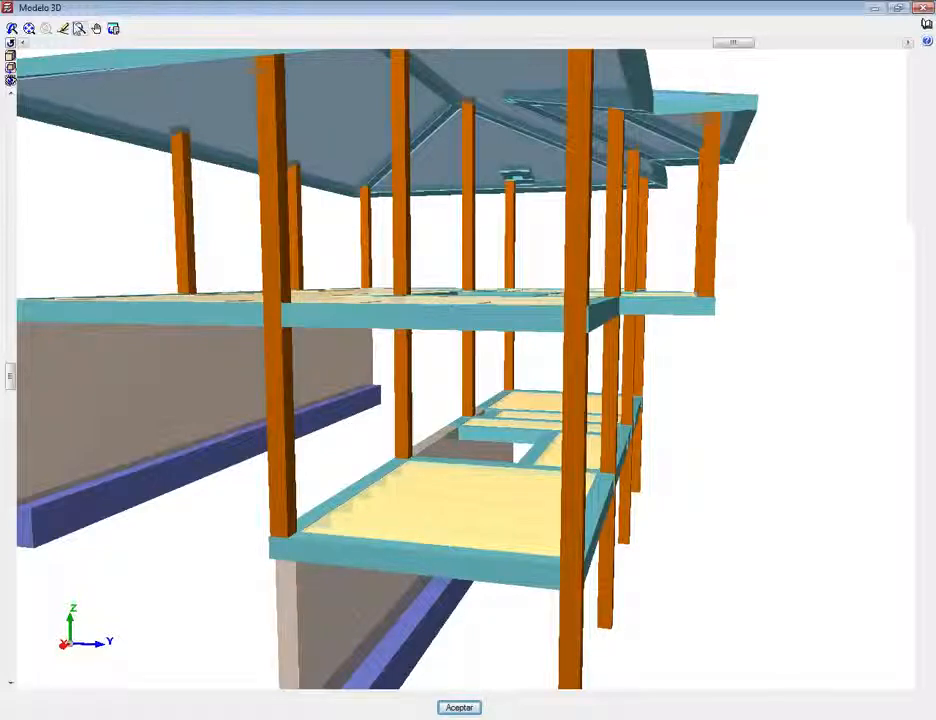
left_click(79, 28)
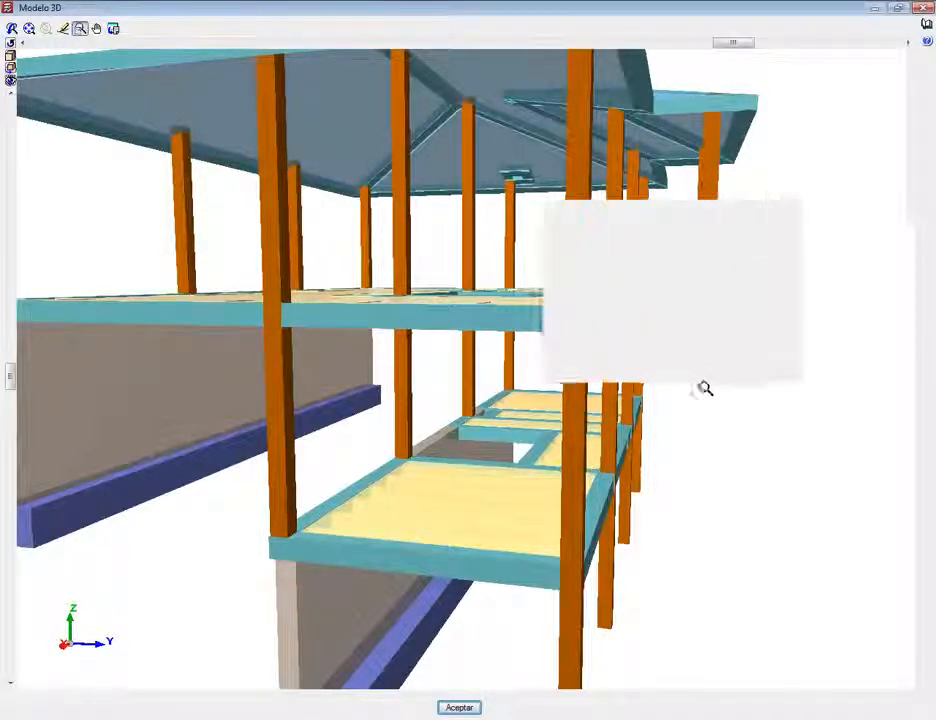
left_click(705, 388)
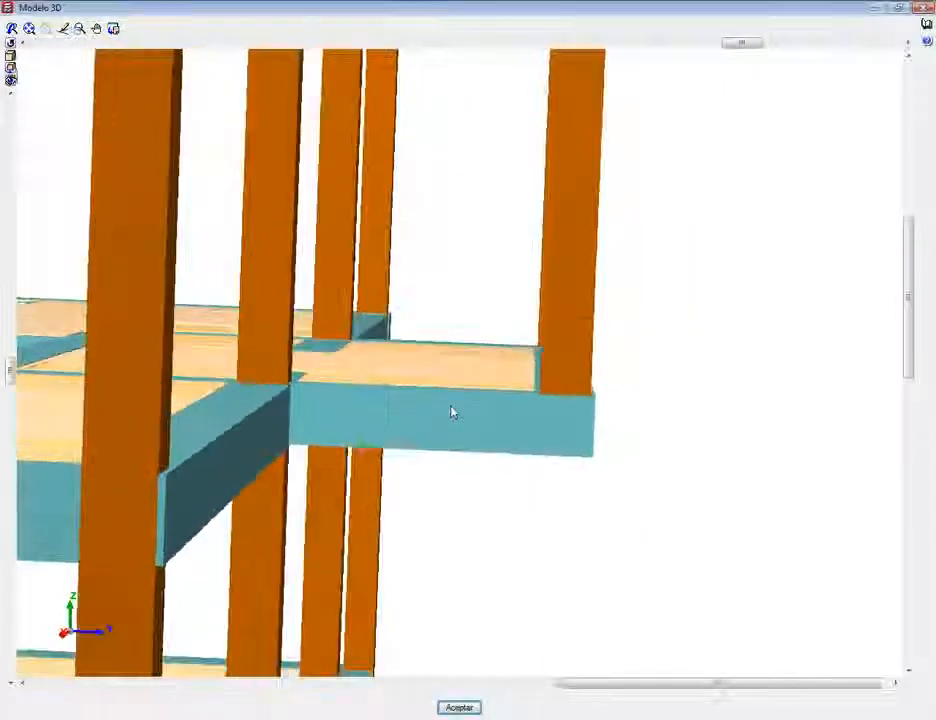
left_click_drag(450, 406, 398, 420)
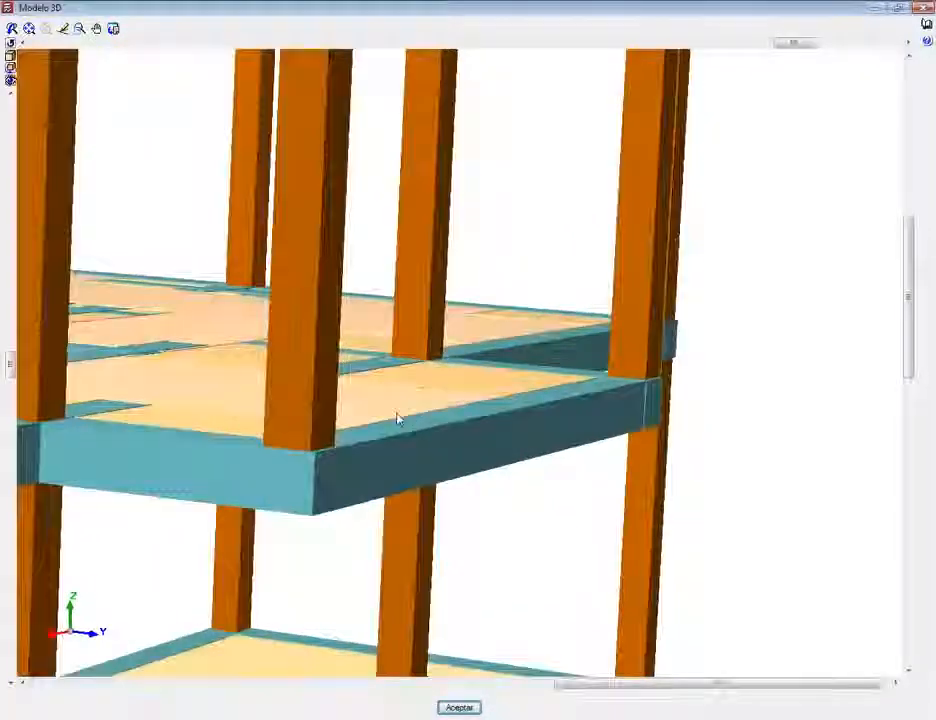
scroll(398, 420, "down", 5)
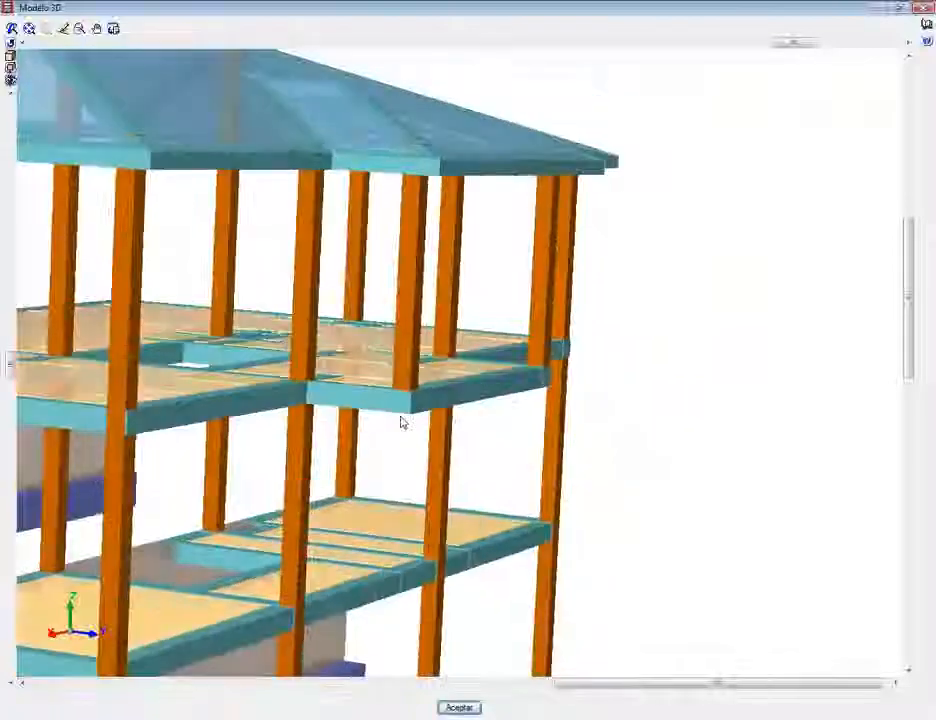
scroll(403, 423, "down", 1)
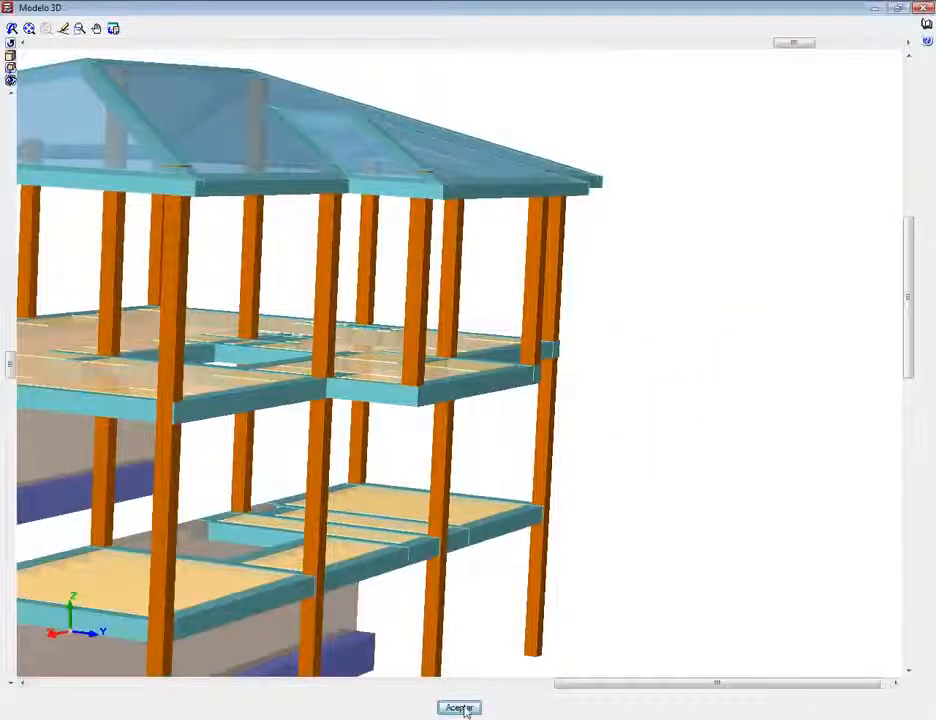
left_click(460, 708)
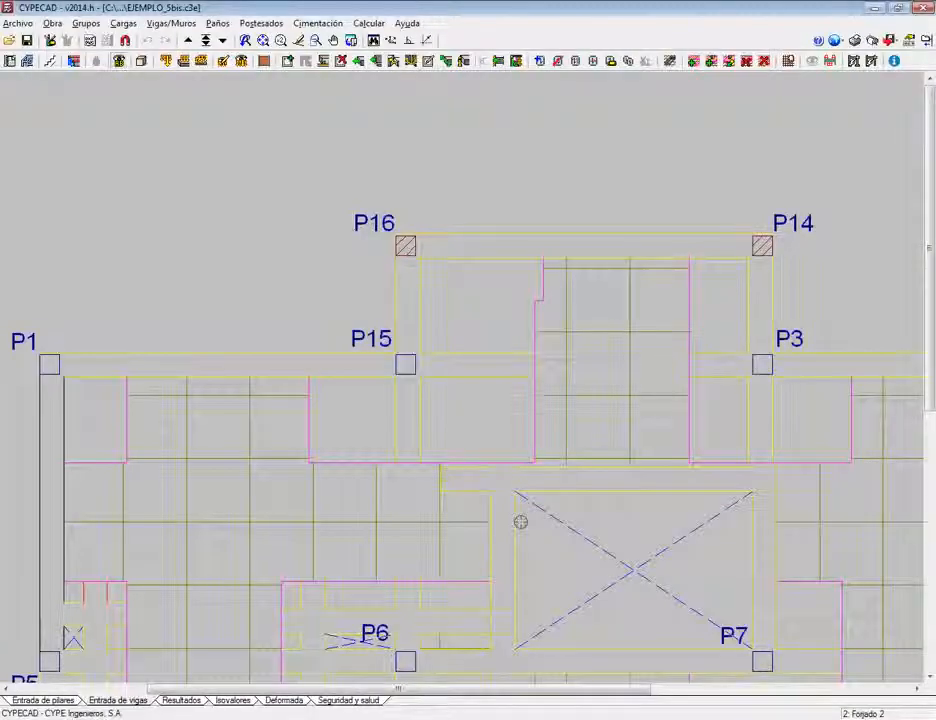